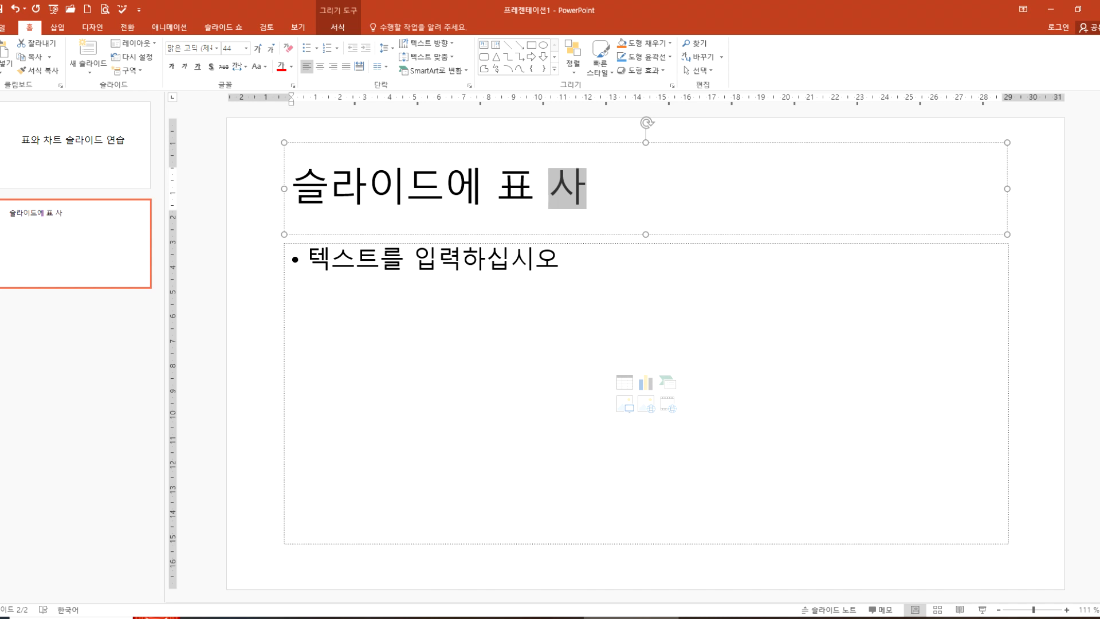
Step: Complete the title of the second slide as "슬라이드에 표 삽입하기"
key(BackSpace)
key(BackSpace)
text(ㅂ하기)
click(269, 278)
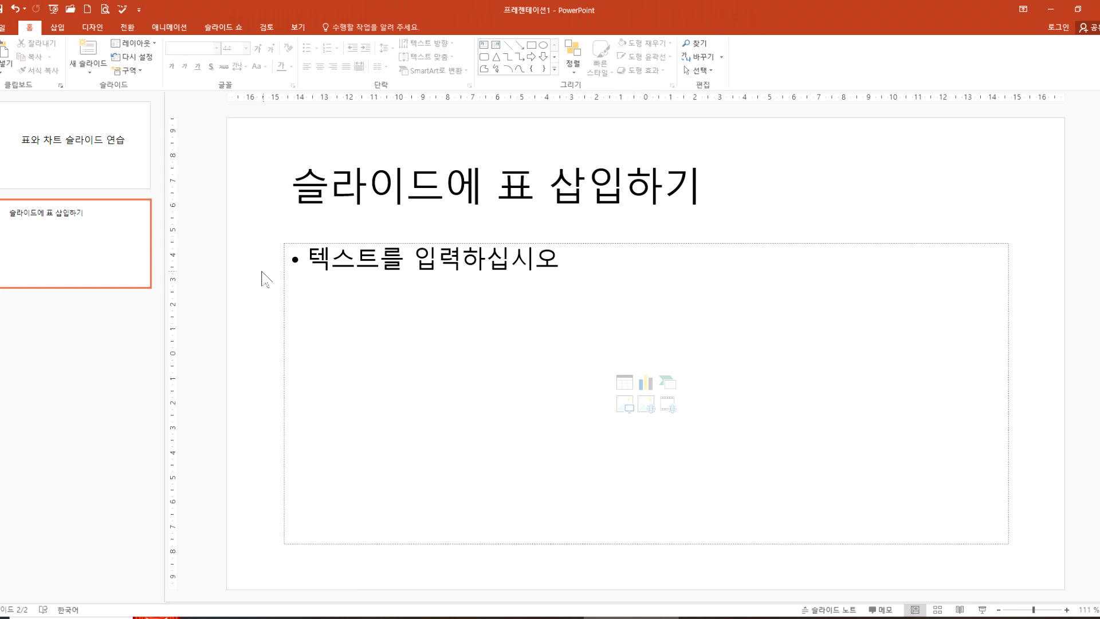
Step: Add a third slide with the 제목만 layout and change its layout to 빈 화면
click(90, 63)
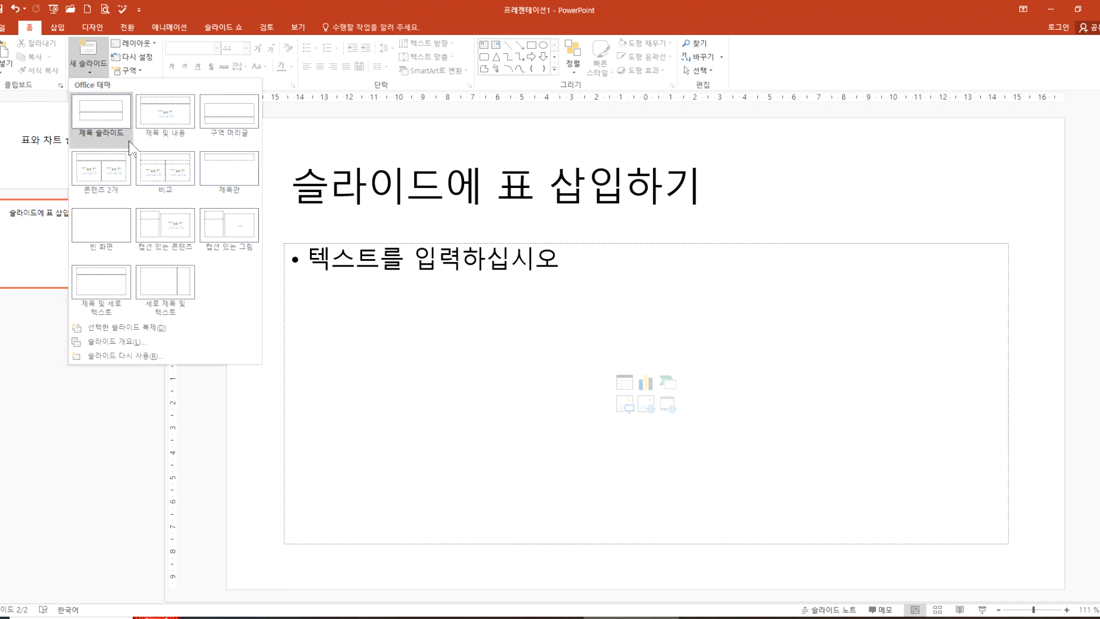
click(237, 181)
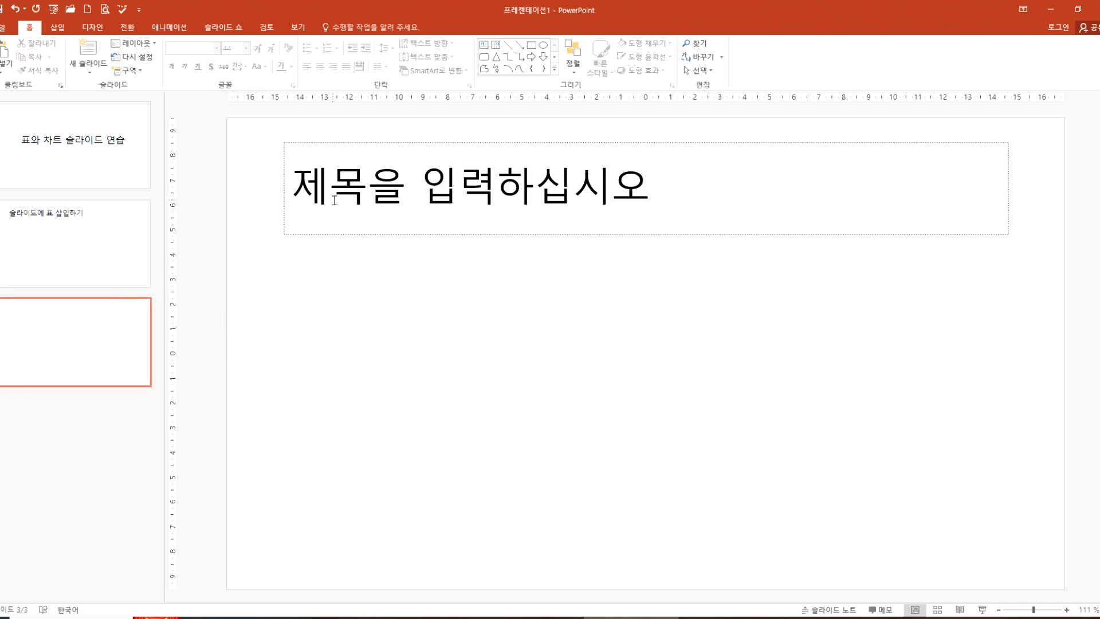
click(133, 43)
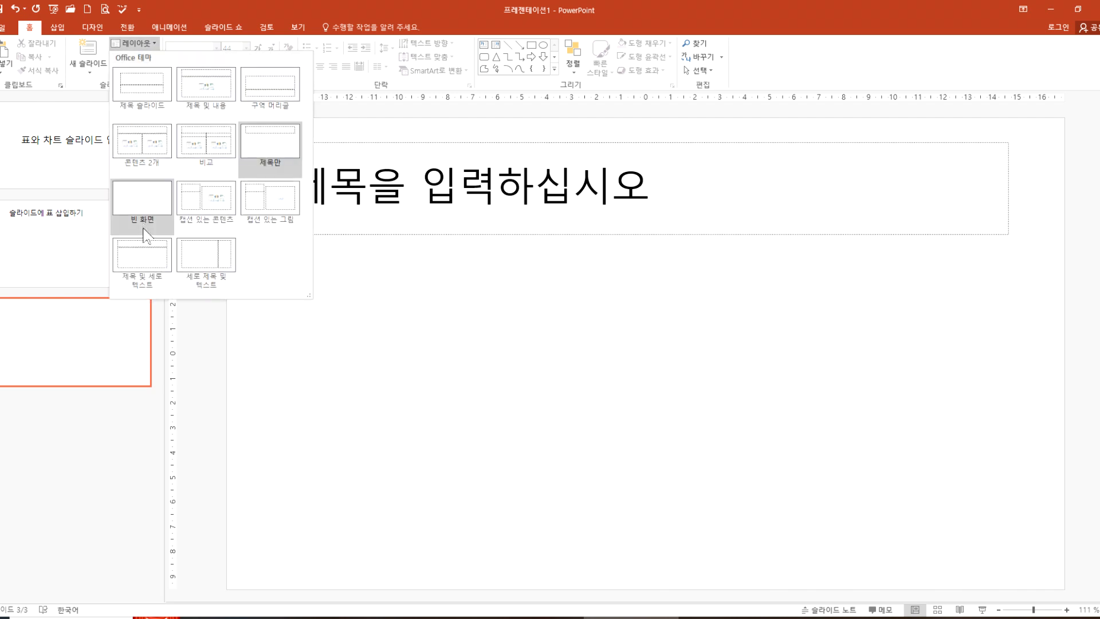
click(146, 209)
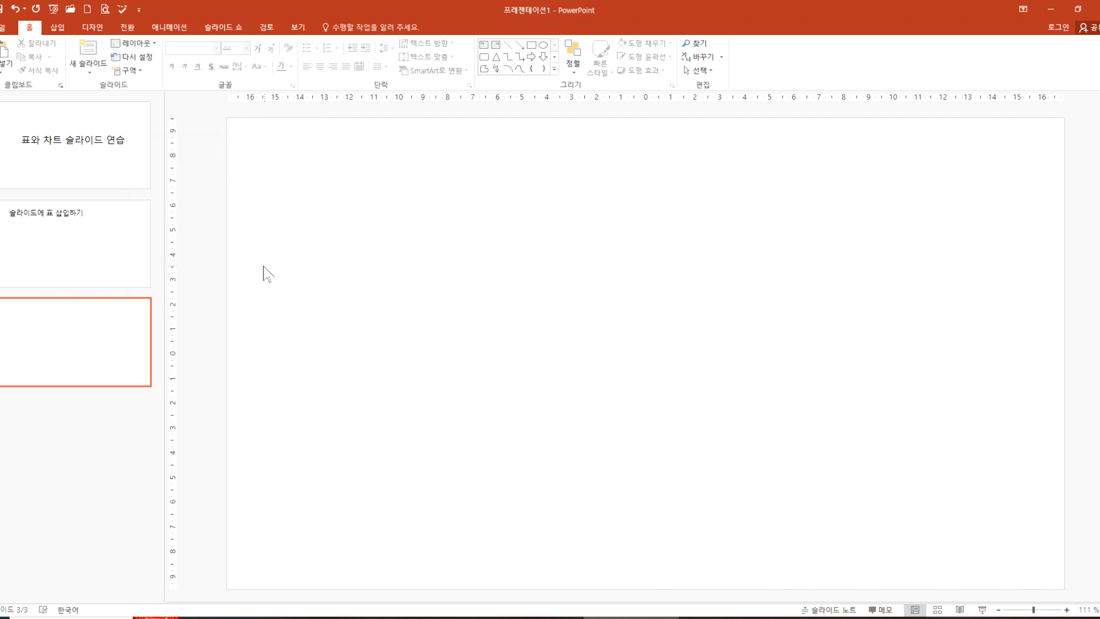
click(134, 269)
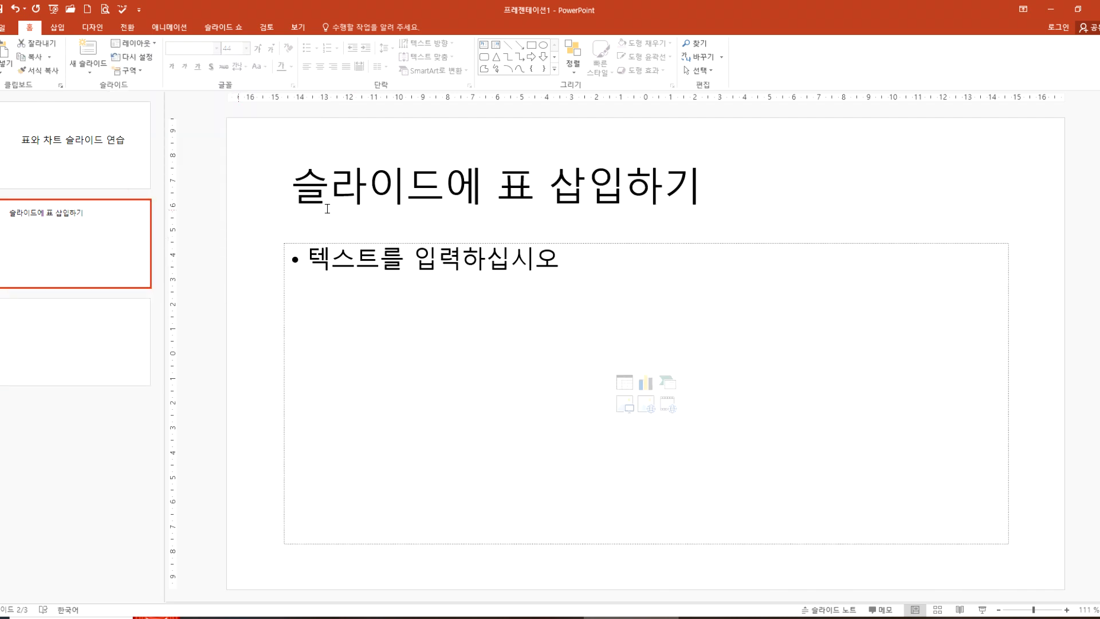
click(387, 193)
click(382, 268)
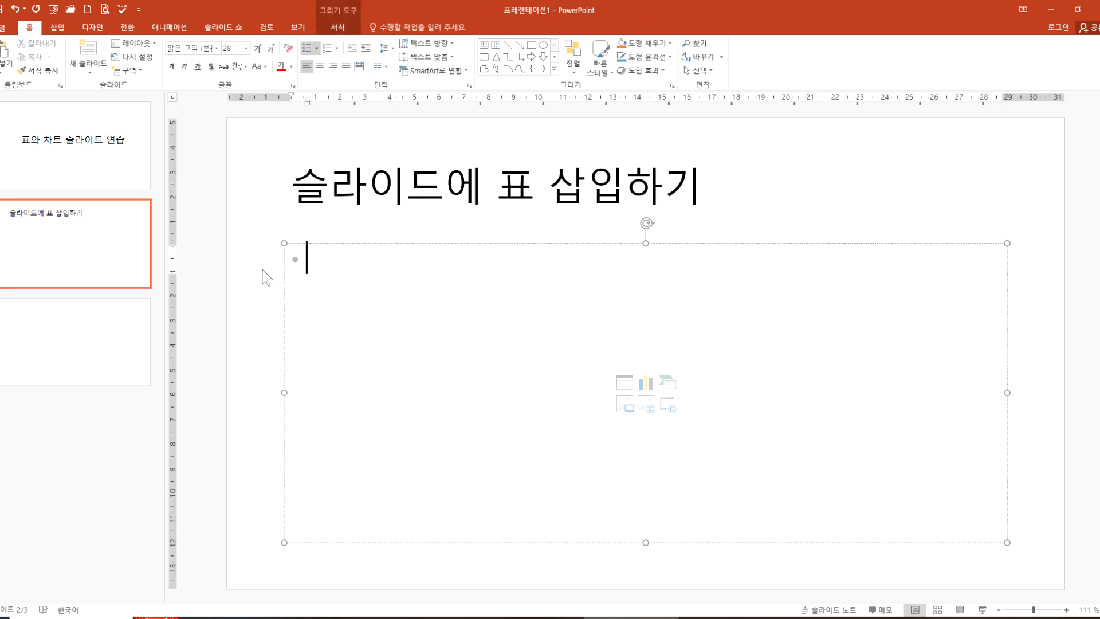
click(243, 256)
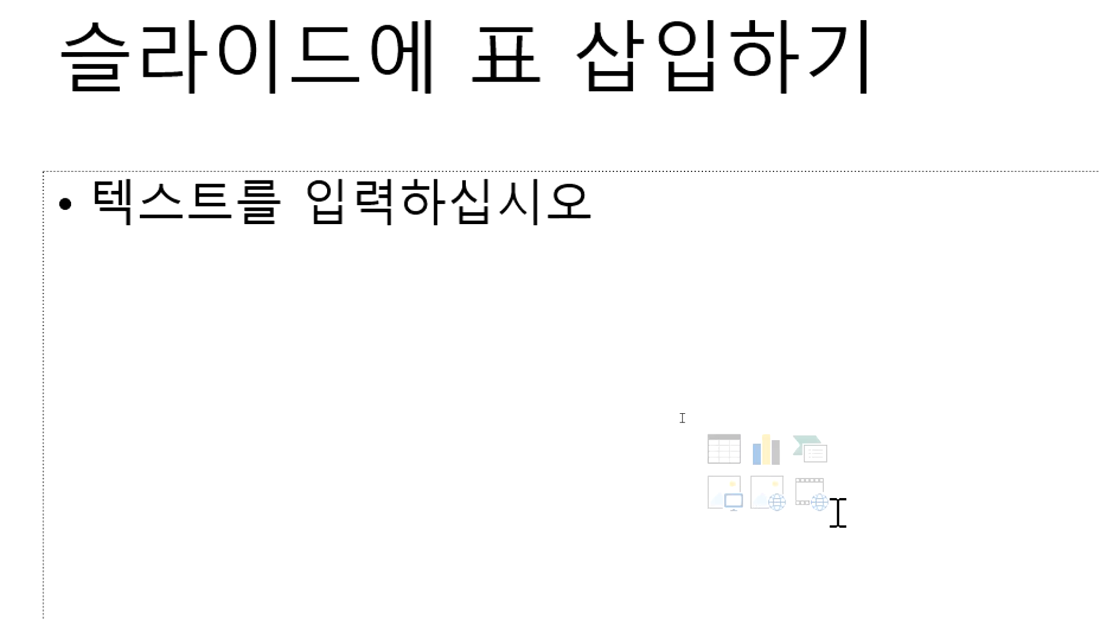
click(726, 443)
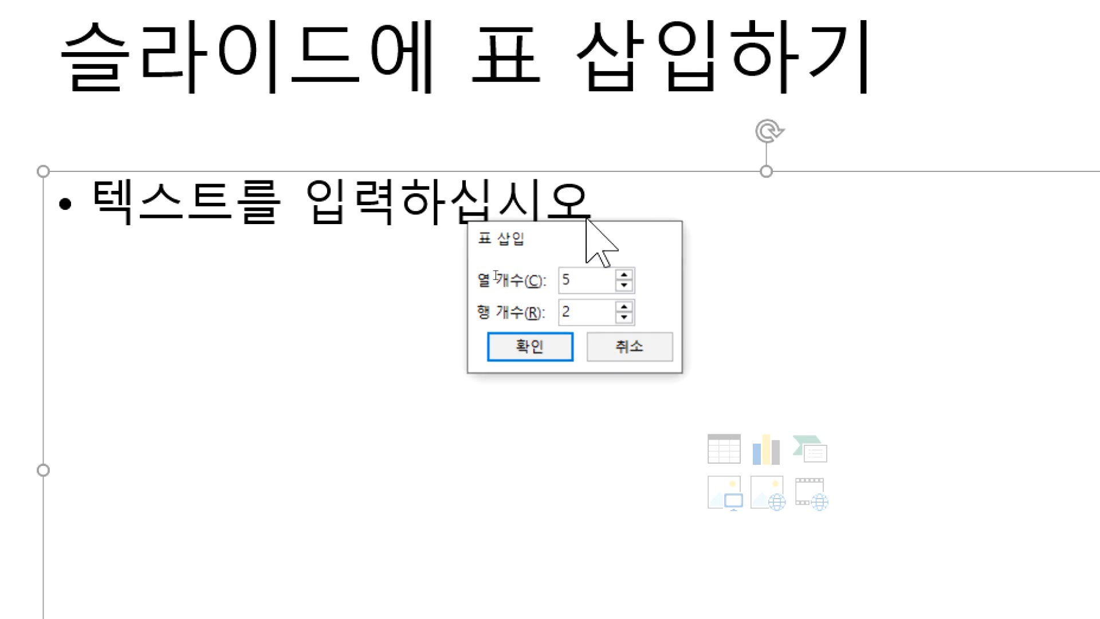
key(Escape)
click(62, 398)
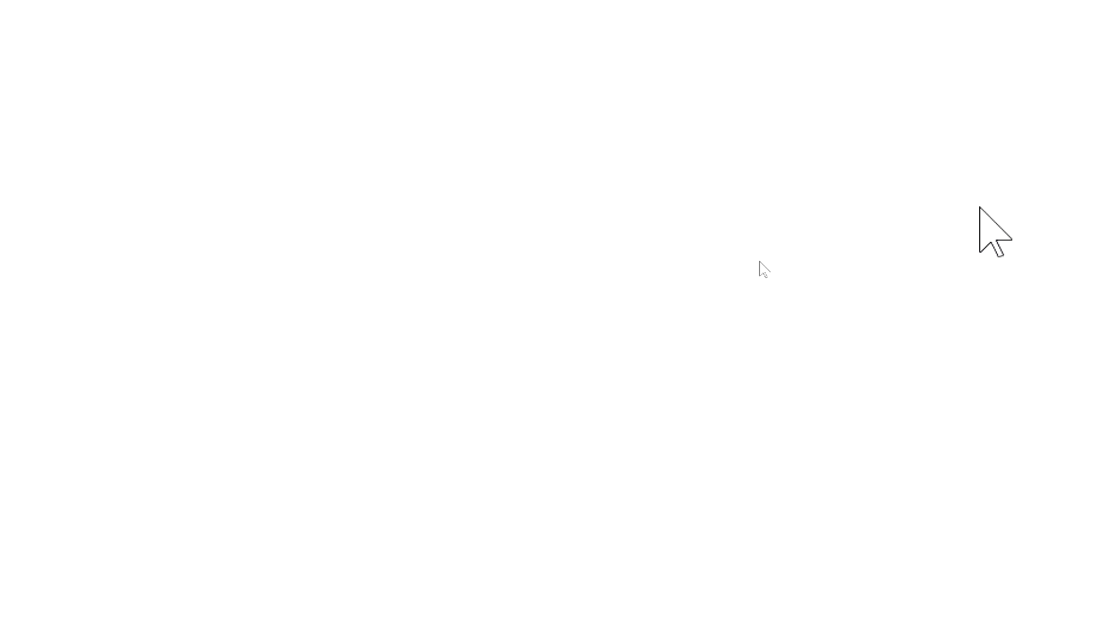
drag(488, 252, 771, 439)
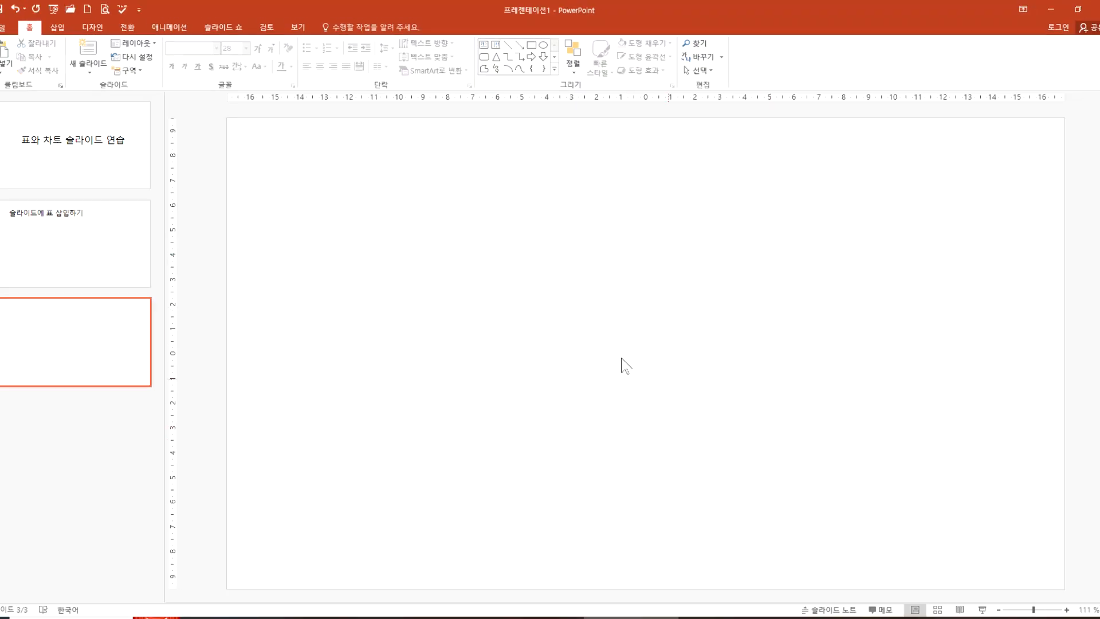
Step: Insert a table of 3 columns and 2 rows on the blank third slide using the size grid, and delete it again
click(62, 30)
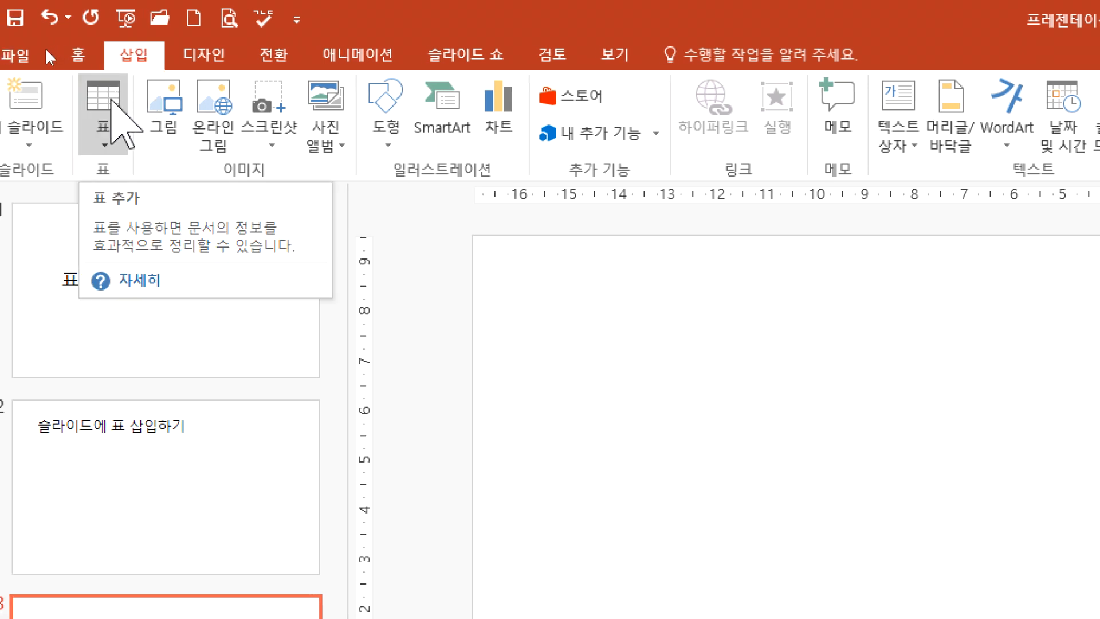
click(113, 108)
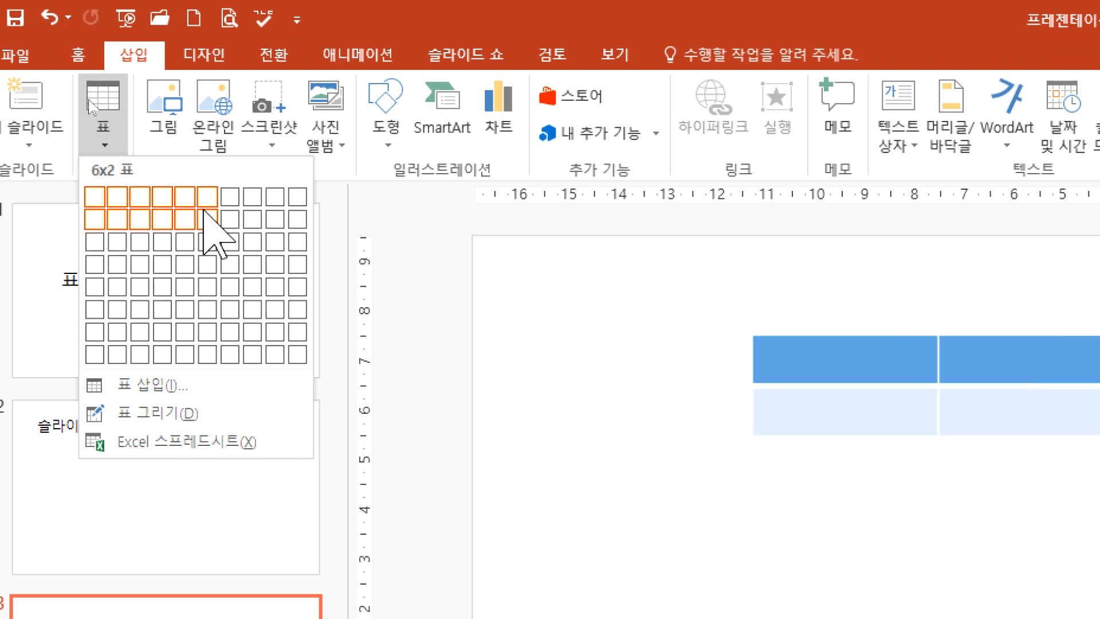
click(109, 146)
click(109, 145)
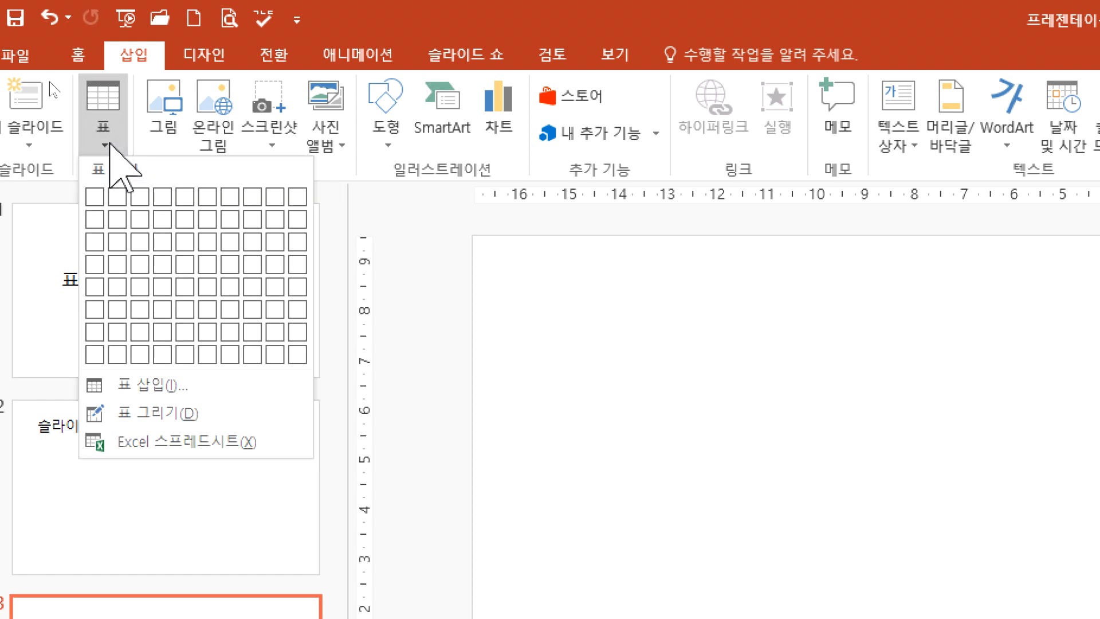
click(109, 118)
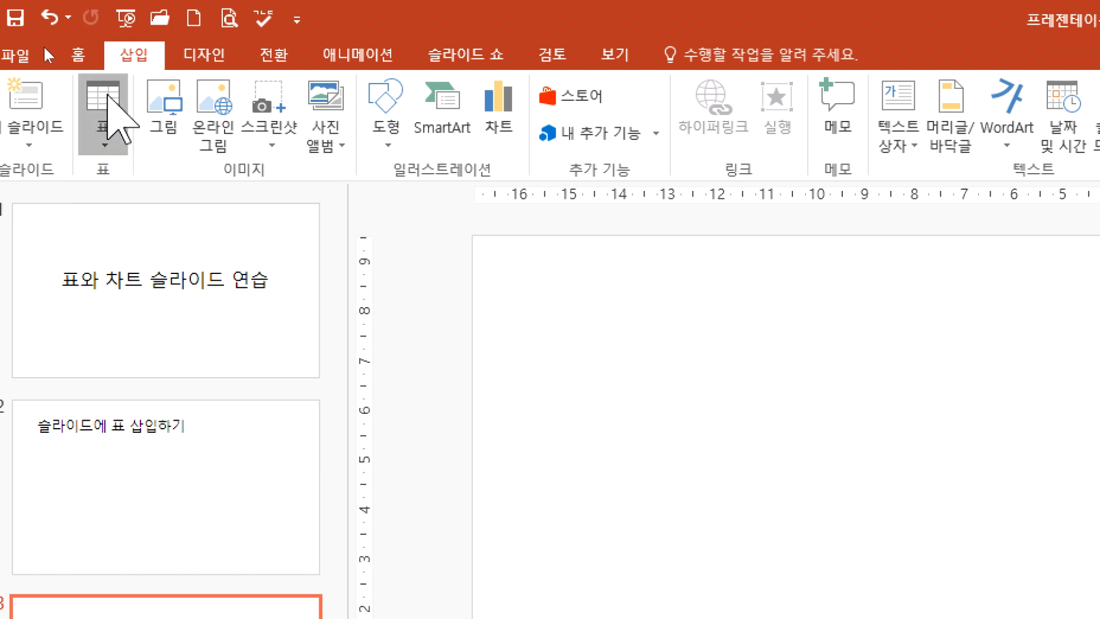
click(114, 146)
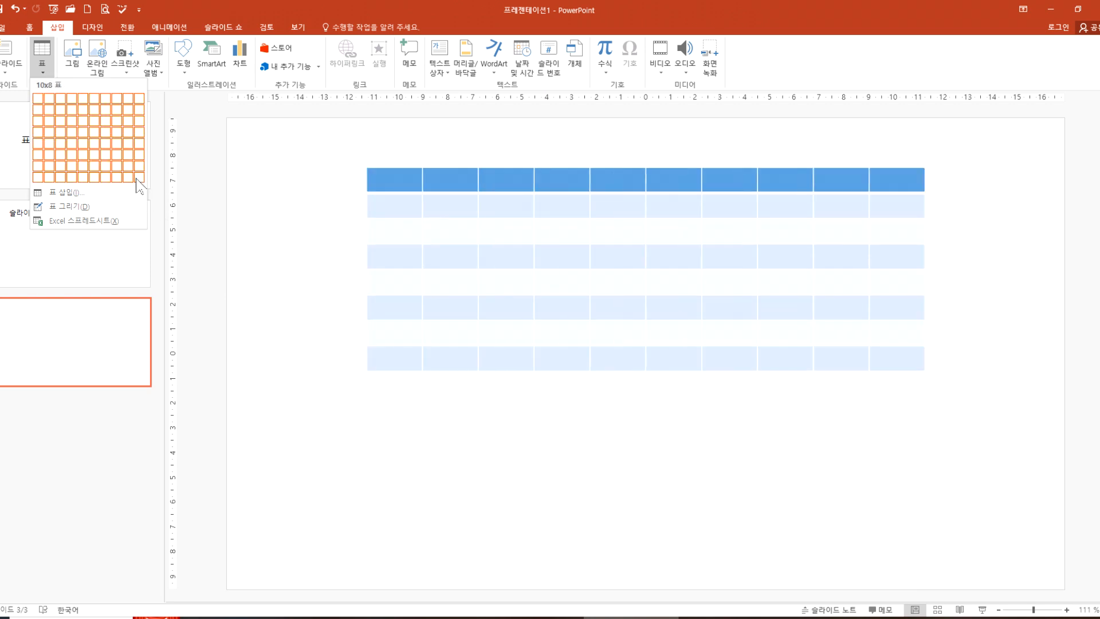
click(62, 114)
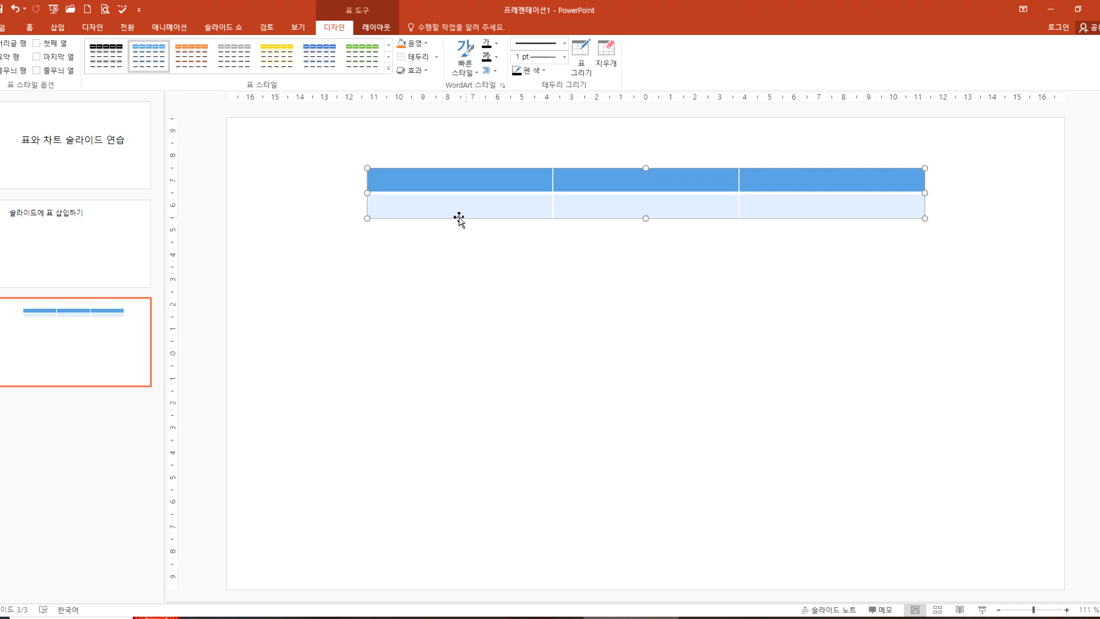
key(Delete)
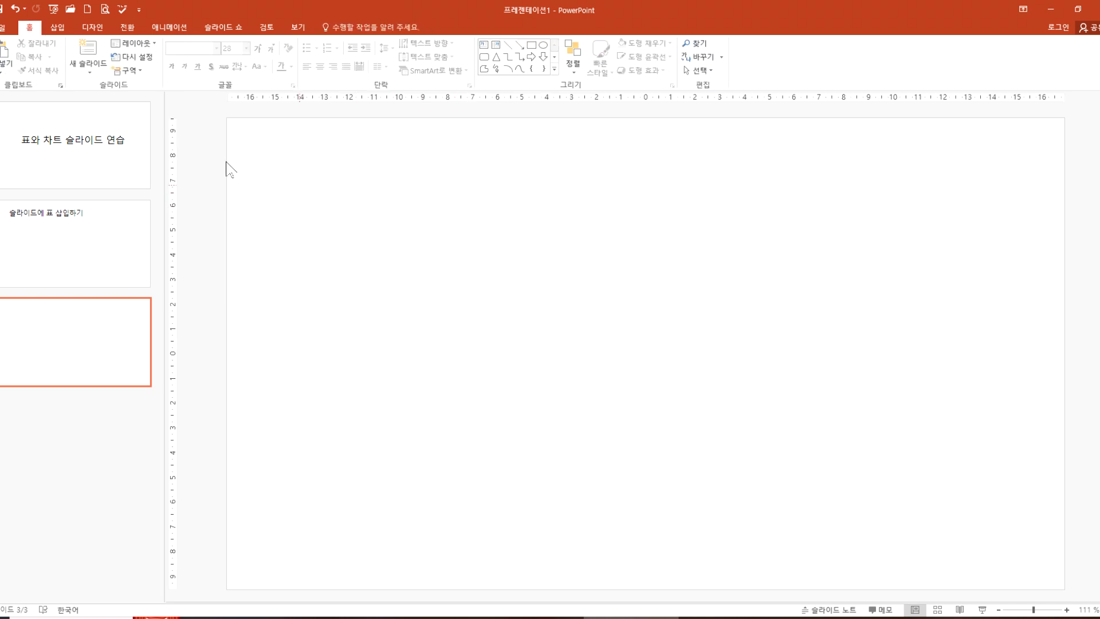
Step: Start inserting a table by entered dimensions on the blank slide and set its number of columns to 7
click(57, 27)
click(46, 69)
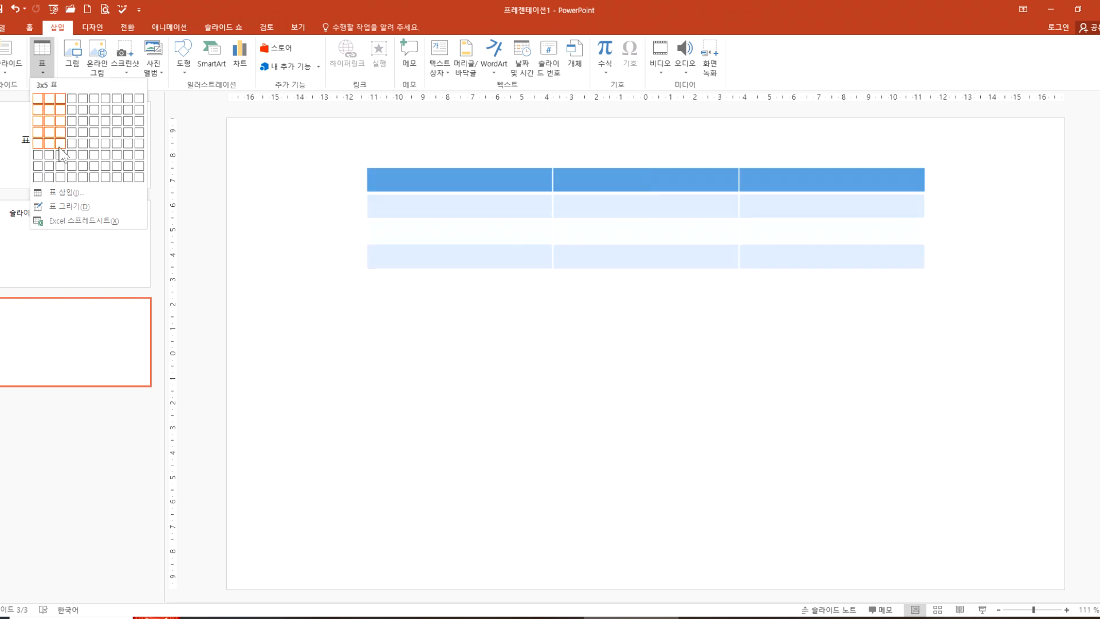
click(71, 198)
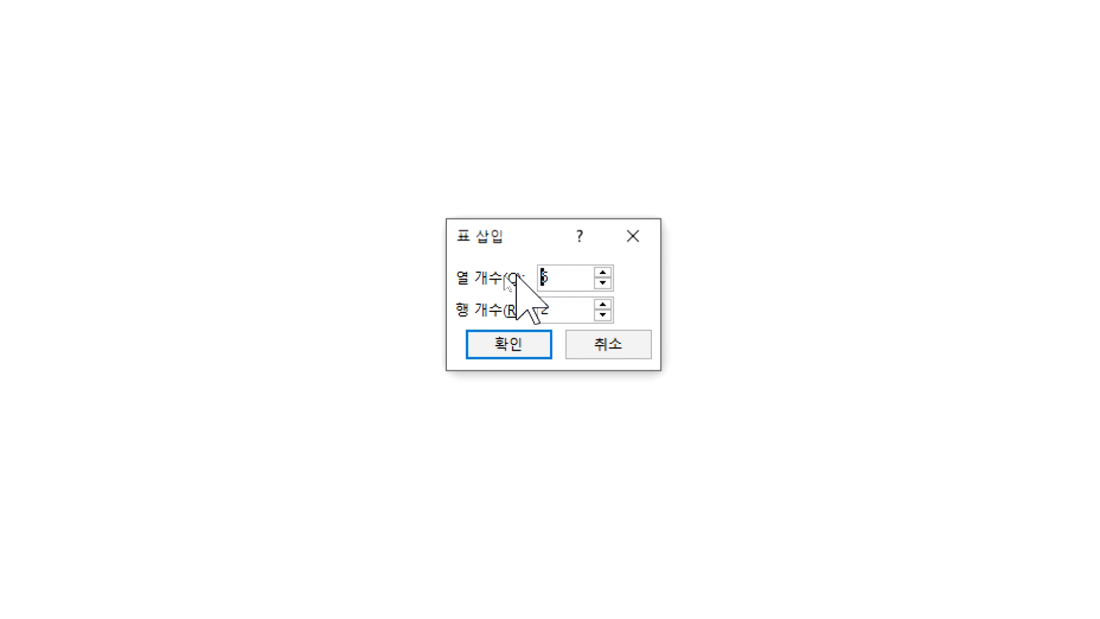
click(580, 281)
text(7)
key(BackSpace)
key(BackSpace)
text(7)
click(567, 309)
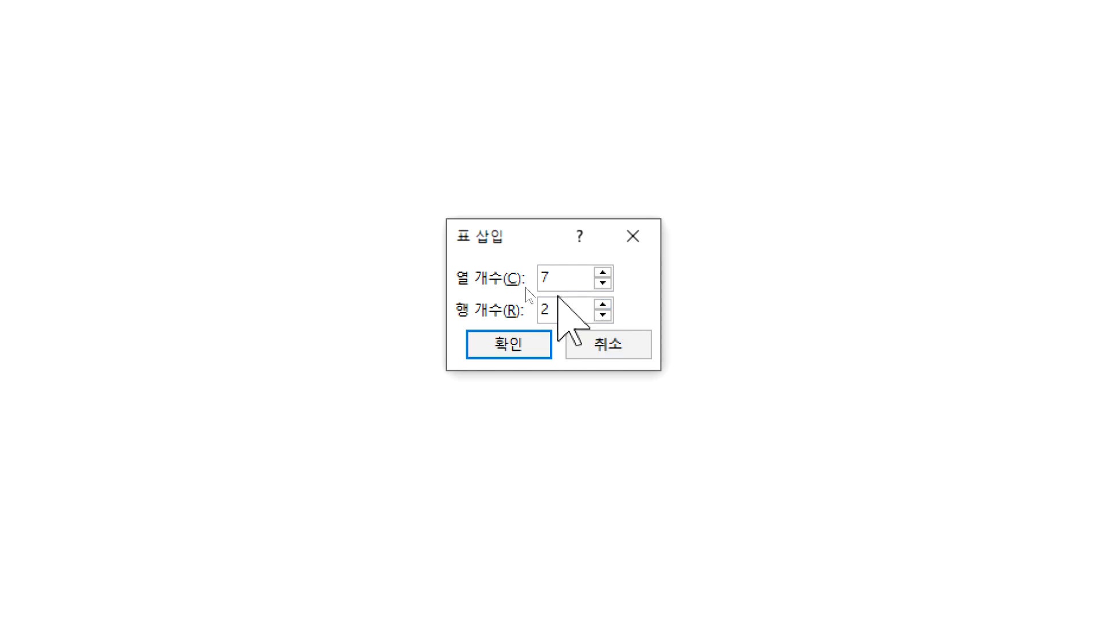
Step: Adjust the new table's column count in single increments, ending at 4 columns
click(603, 282)
click(603, 282)
click(563, 282)
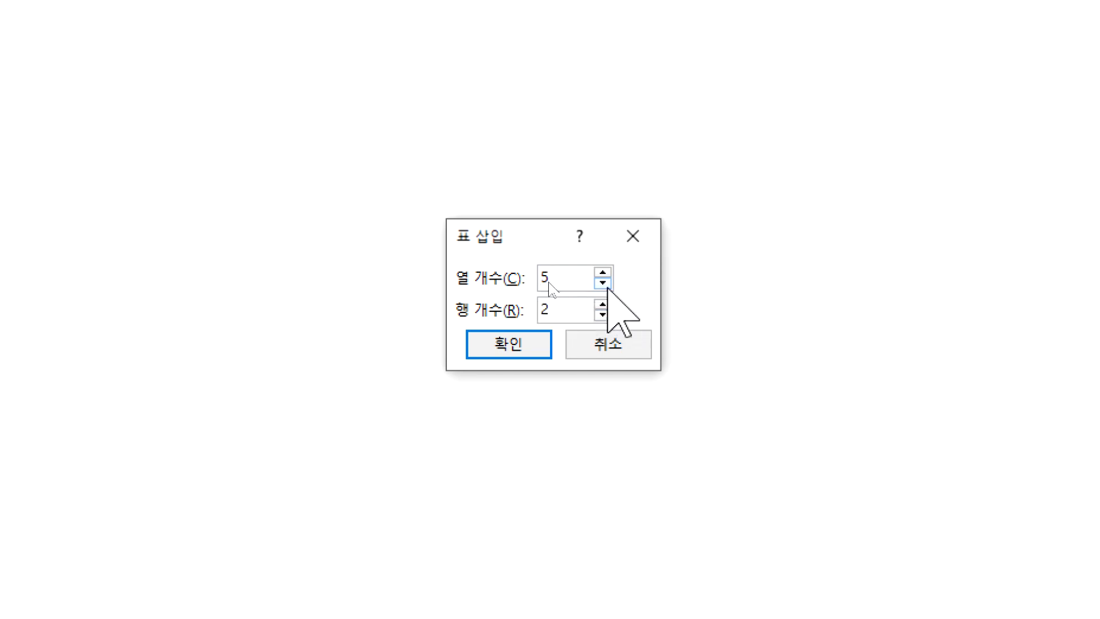
click(603, 272)
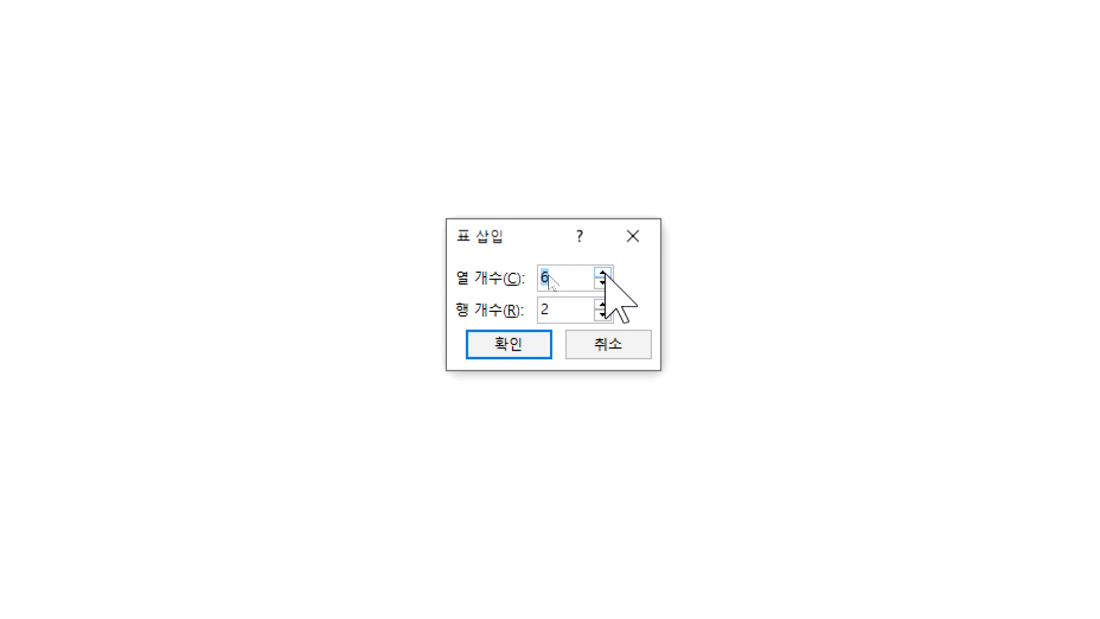
click(605, 283)
click(603, 283)
click(570, 279)
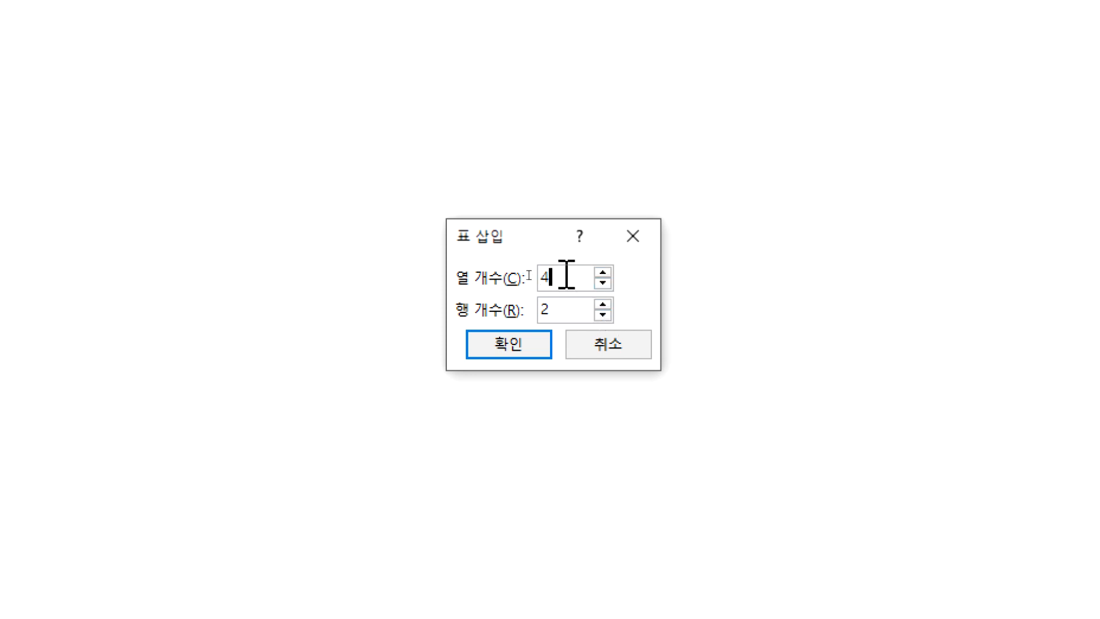
Step: Raise the column count to 7 and insert the table with 2 rows
key(Up)
key(Up)
key(Up)
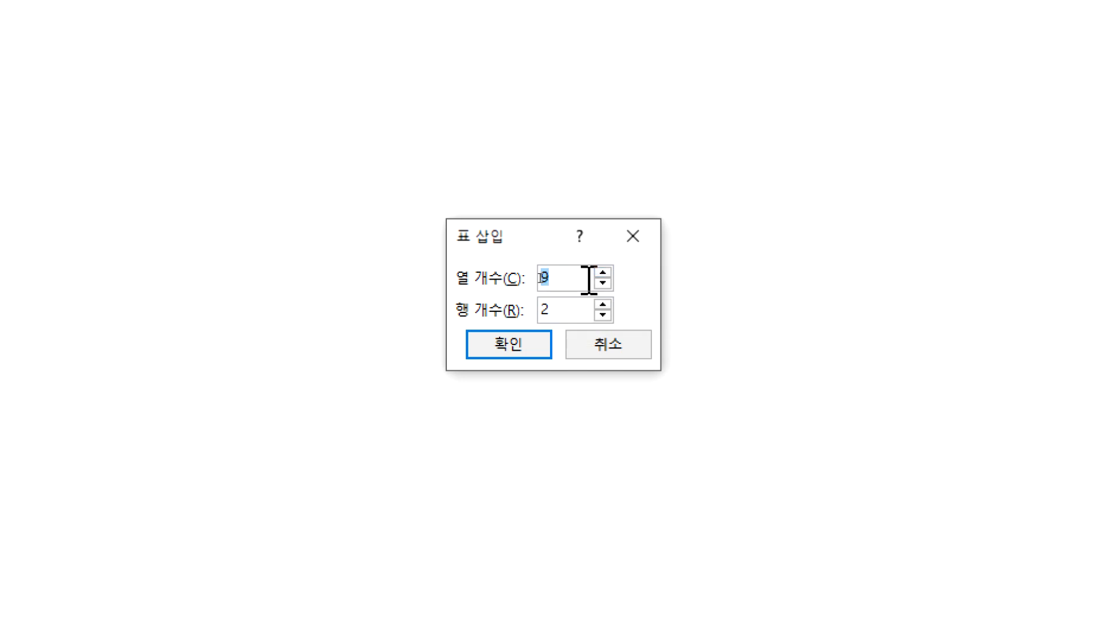
key(Up)
key(Down)
key(Down)
click(504, 348)
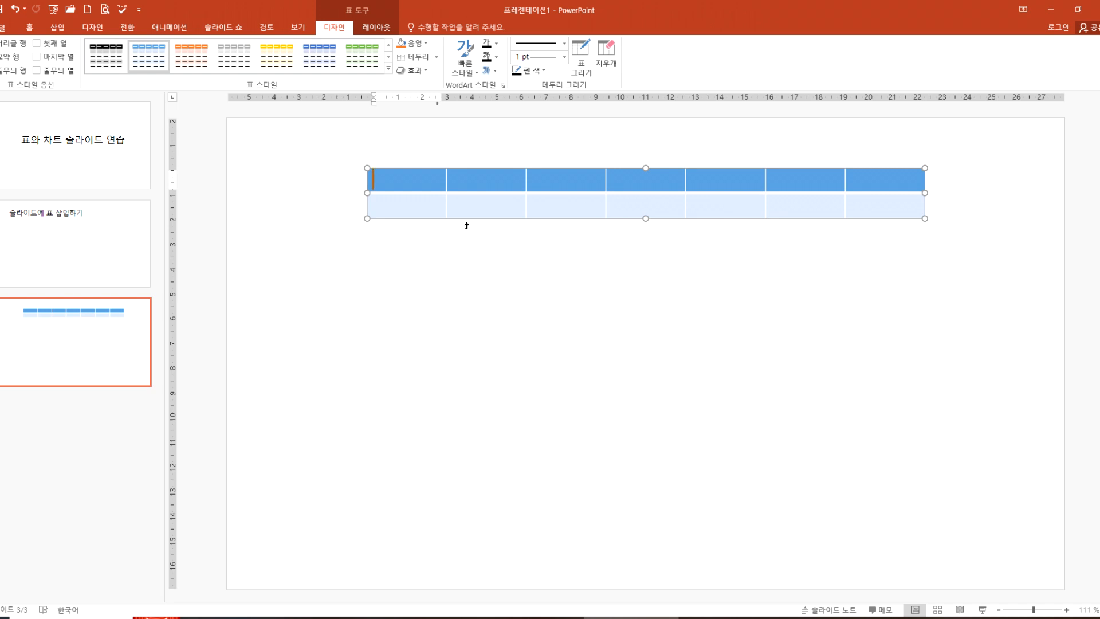
Step: Delete the seven-column table from the third slide
click(466, 225)
click(399, 236)
click(395, 222)
click(393, 218)
key(Delete)
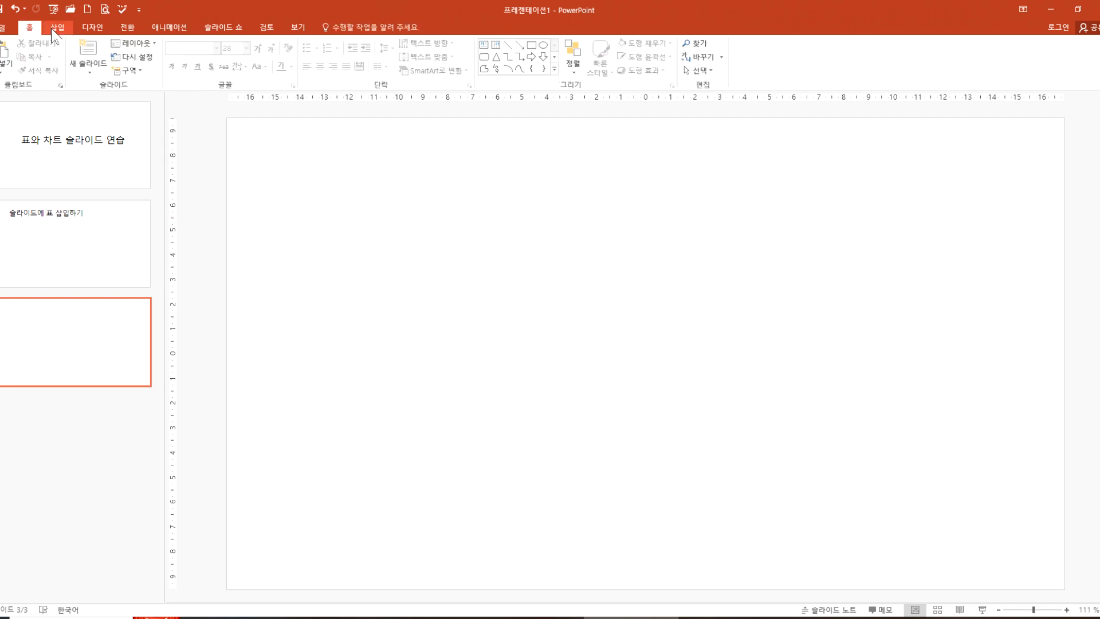
Step: Insert a table with 2 columns and 7 rows on the blank third slide
click(57, 27)
click(47, 46)
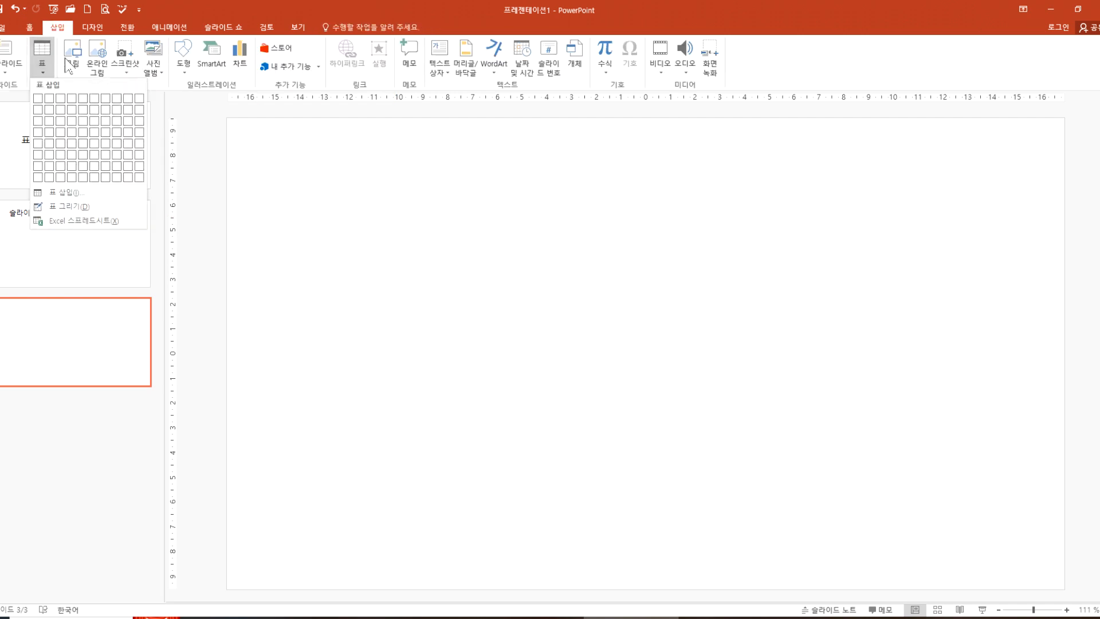
click(93, 189)
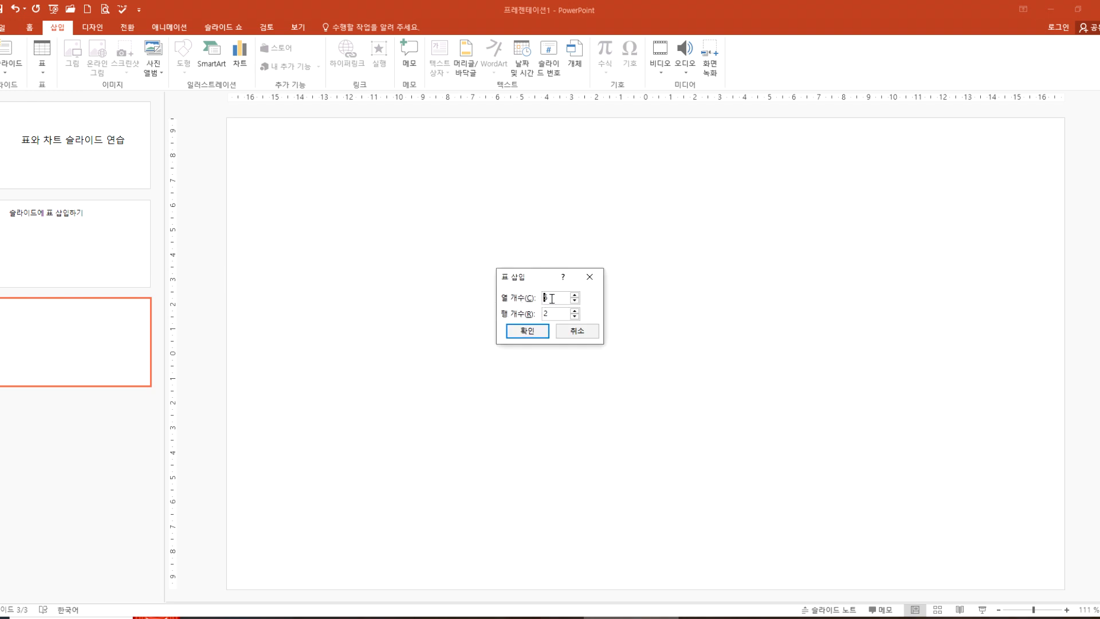
key(BackSpace)
text(2)
key(Return)
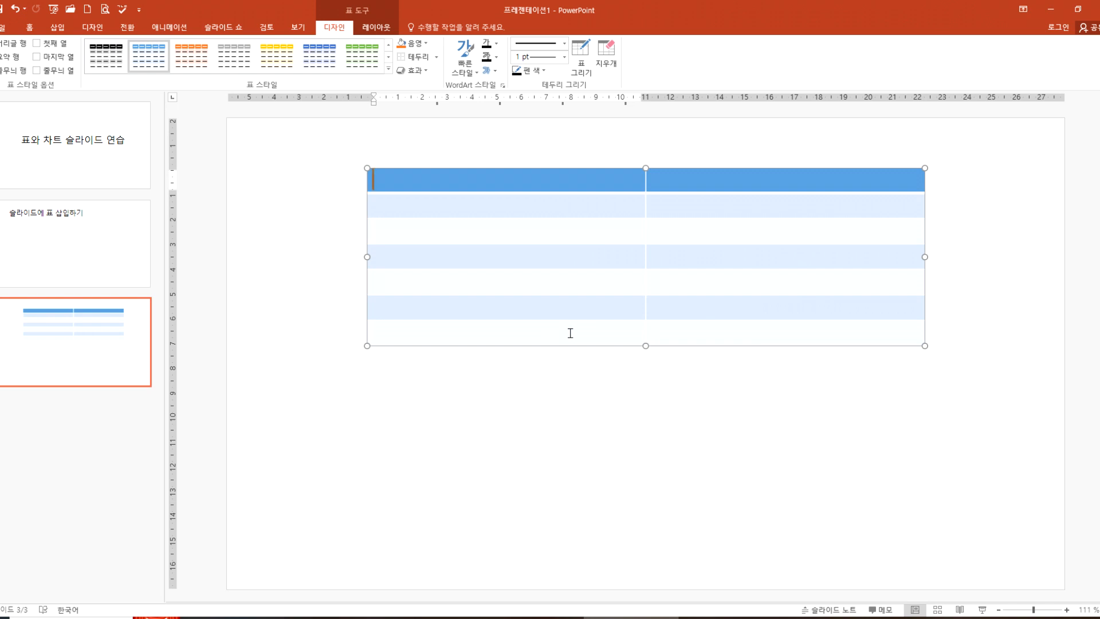
Step: Switch to Notepad and write "2*7 표" on a new line below the existing notes
click(446, 616)
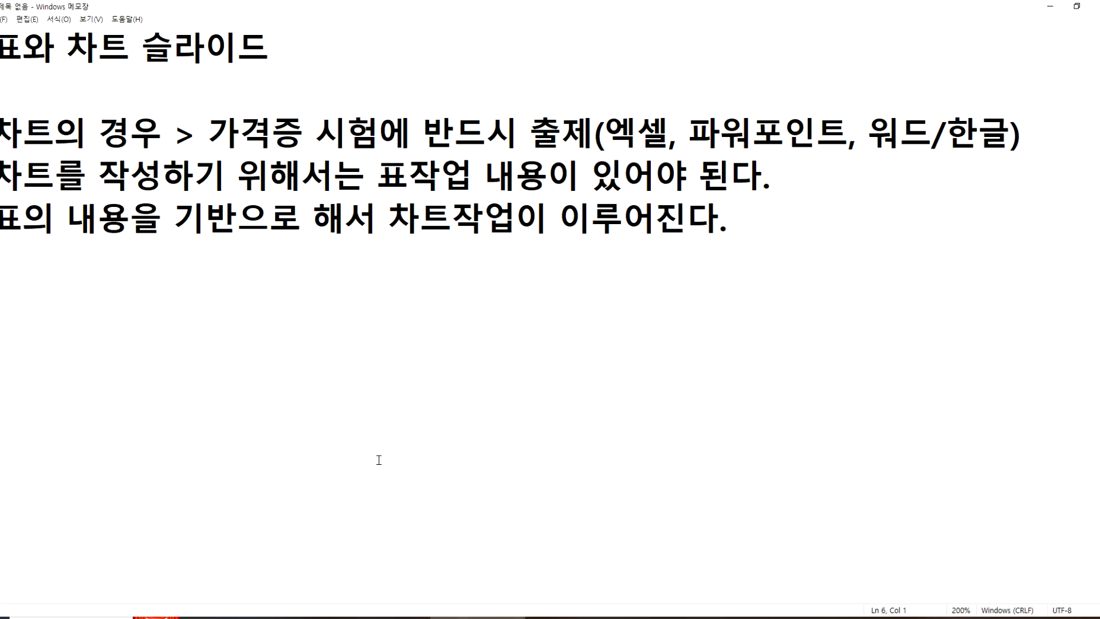
text(2/)
key(BackSpace)
text(*7 ㅍ)
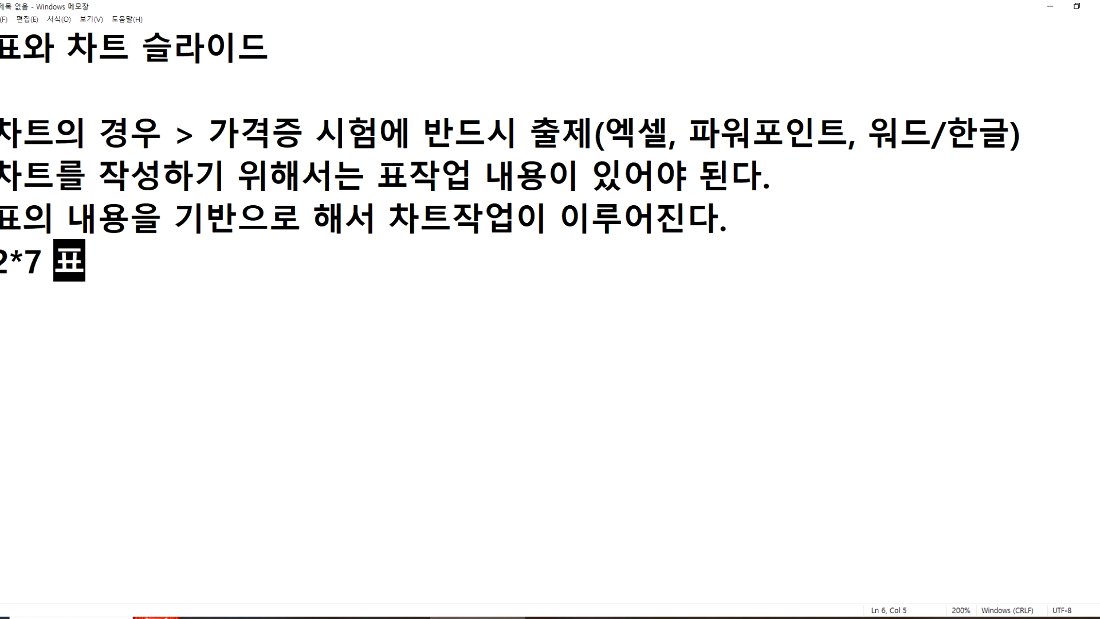
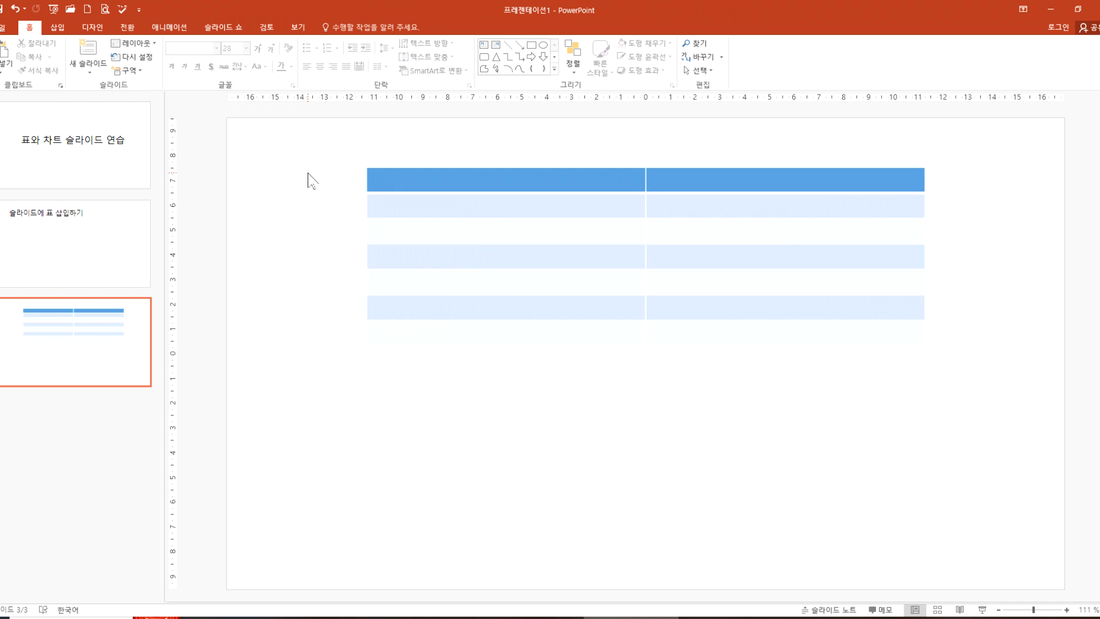
Step: Try merging the top two cells of the table's first column and undo the merge
click(478, 179)
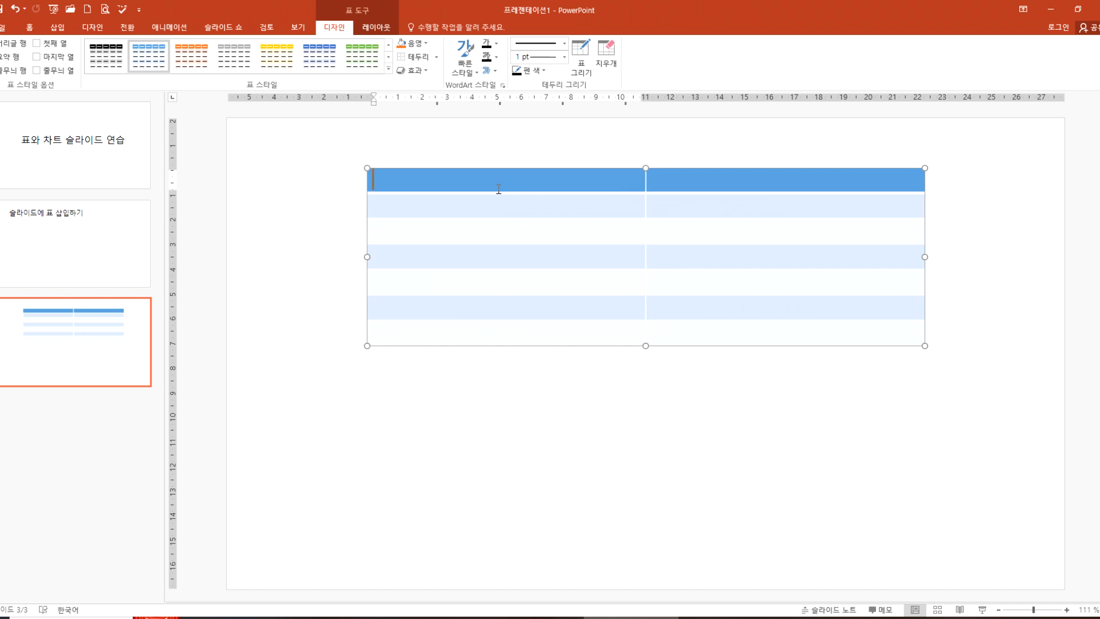
drag(484, 180, 482, 202)
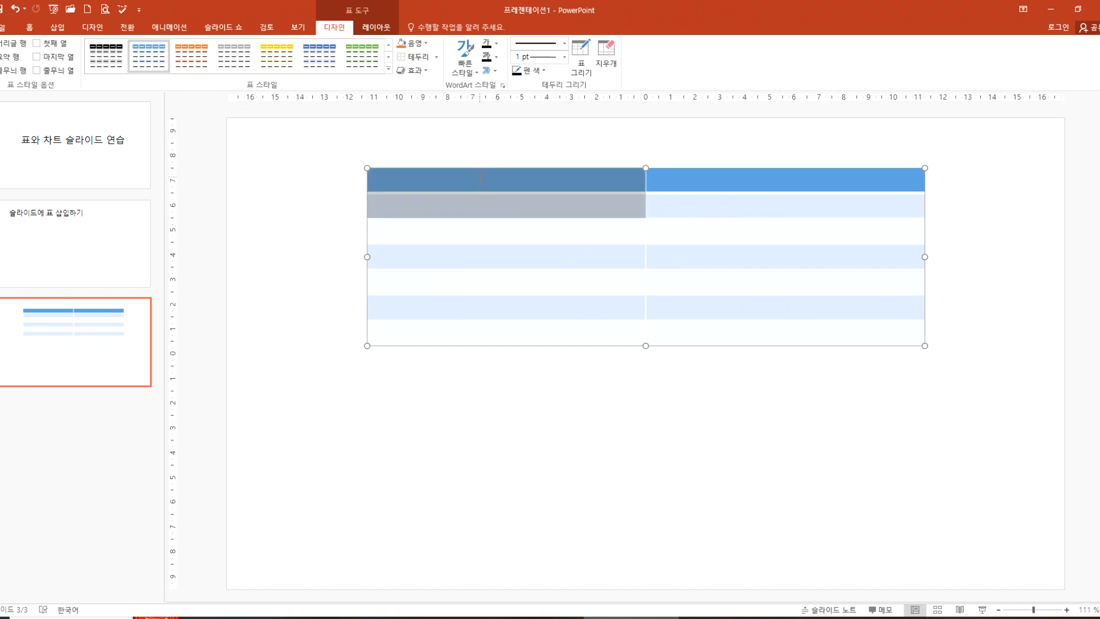
click(483, 183)
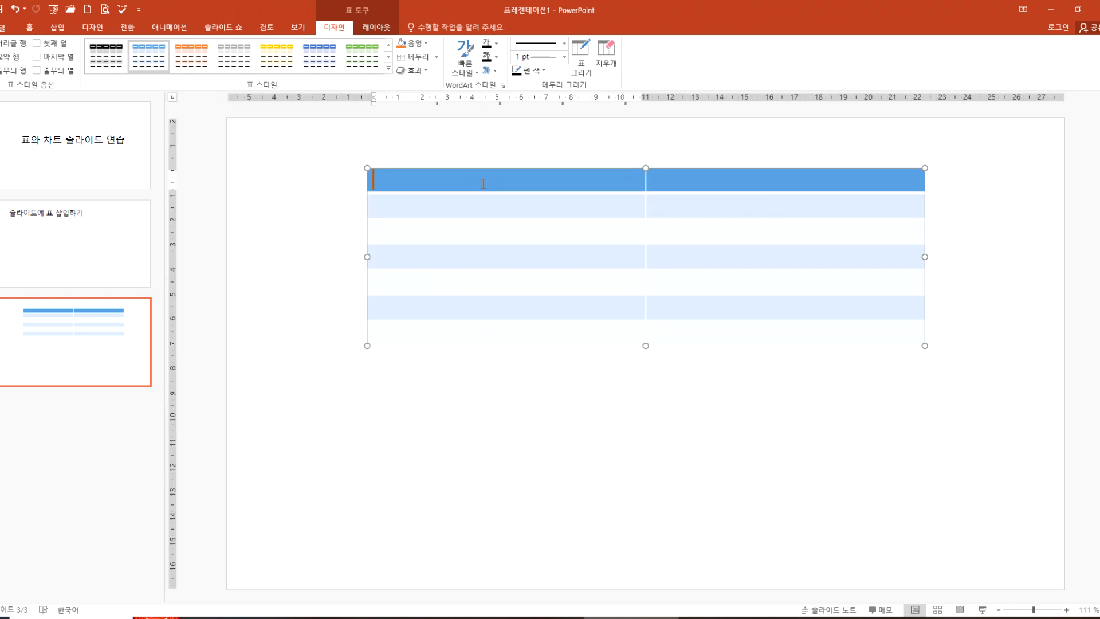
drag(482, 186, 480, 204)
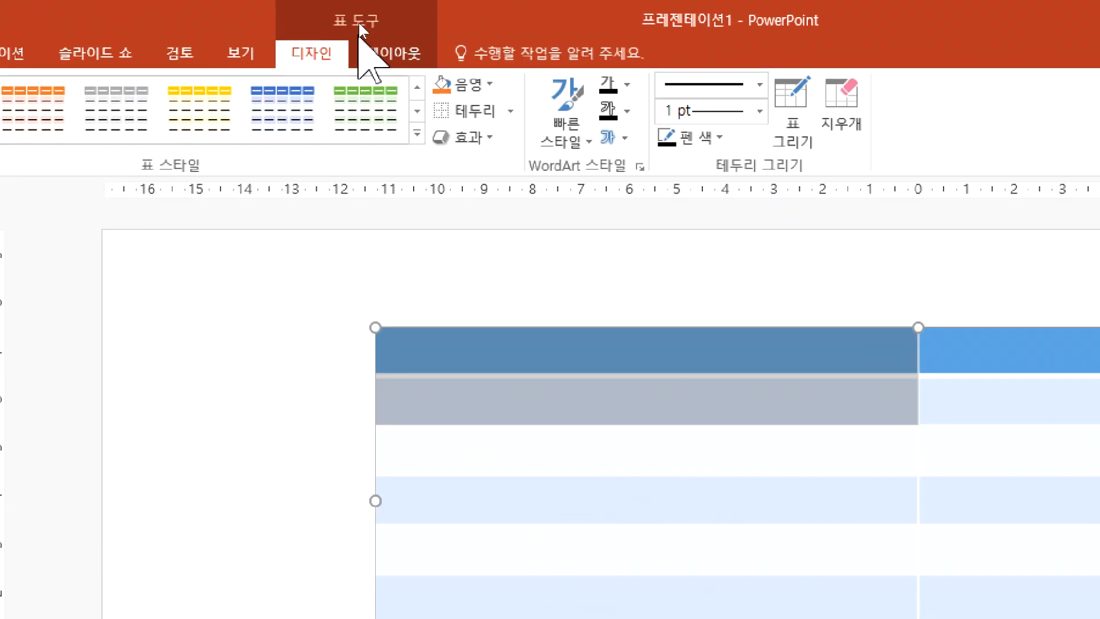
click(372, 27)
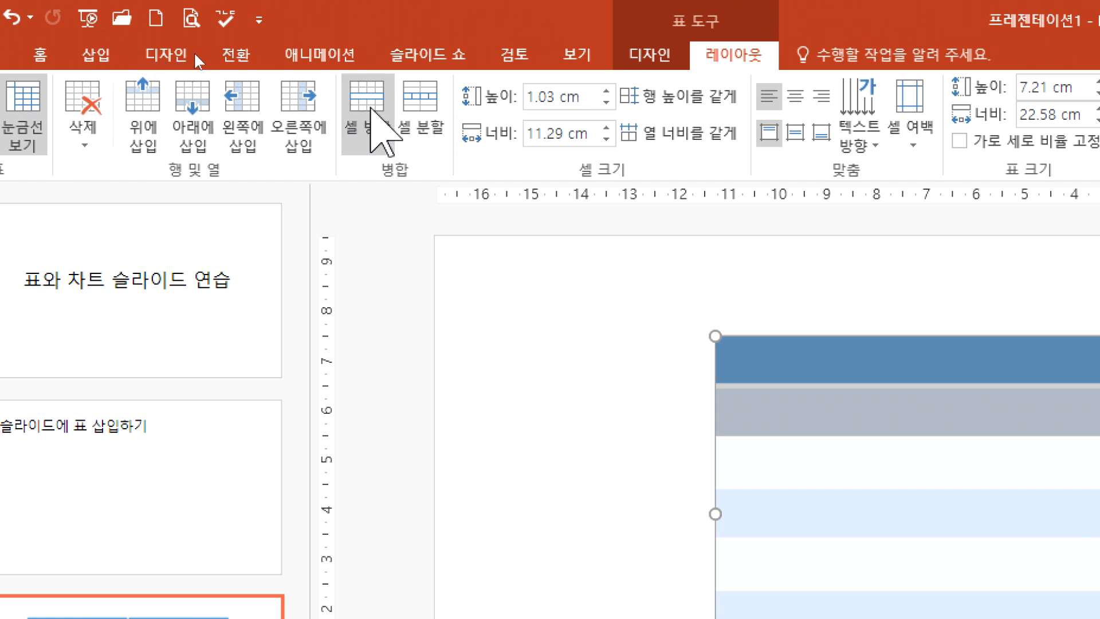
click(372, 109)
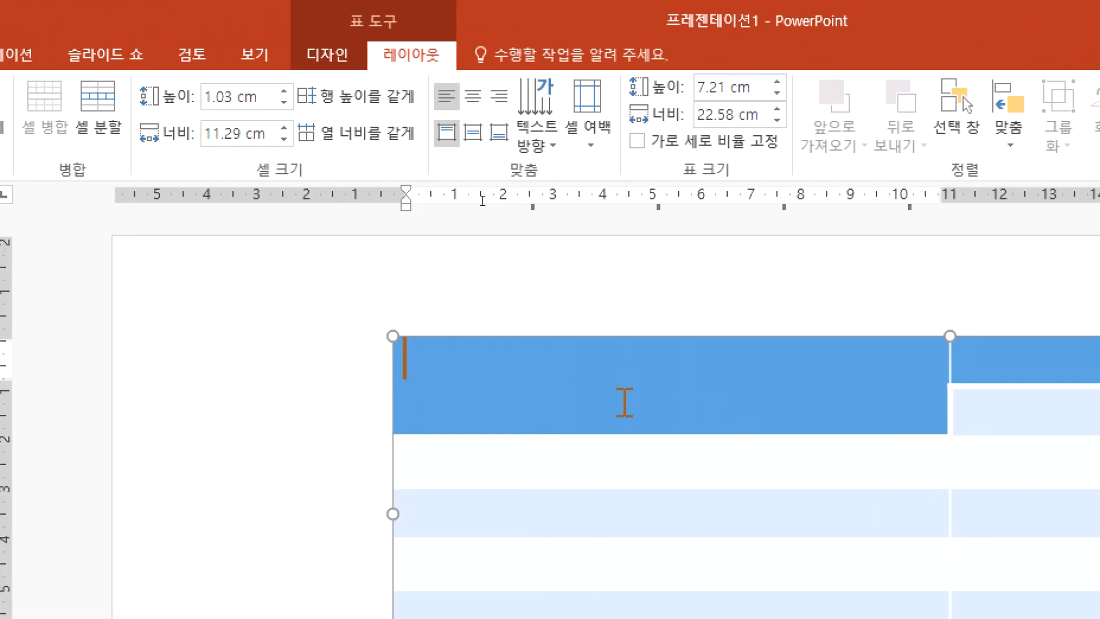
key(ctrl+z)
Step: Merge the top two cells of the table's first column into one cell
click(572, 361)
click(589, 413)
drag(582, 365, 579, 410)
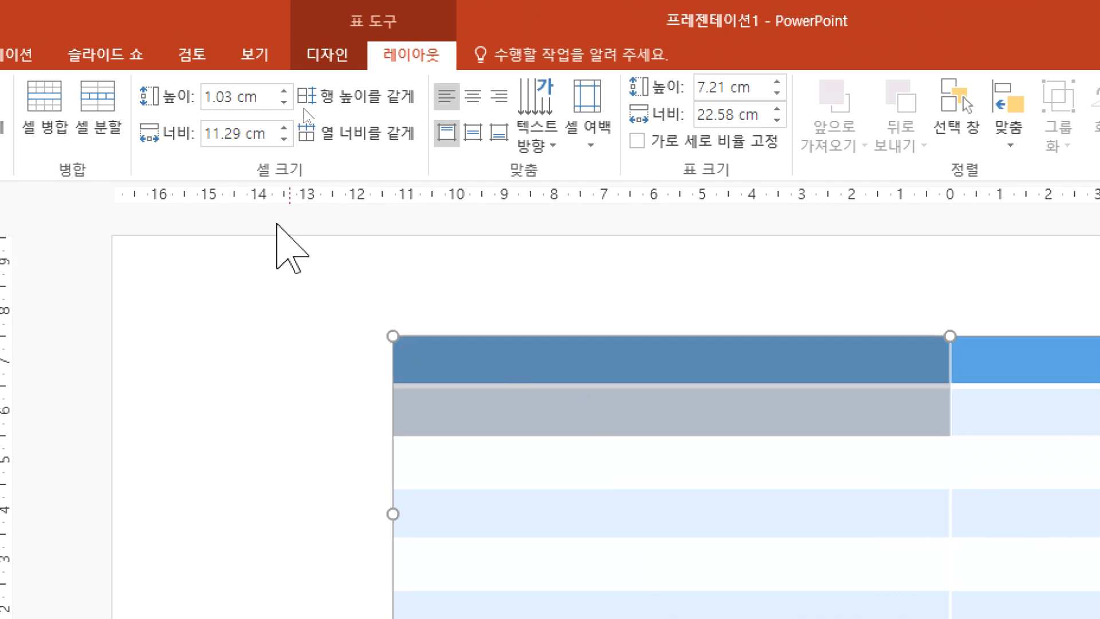
click(36, 109)
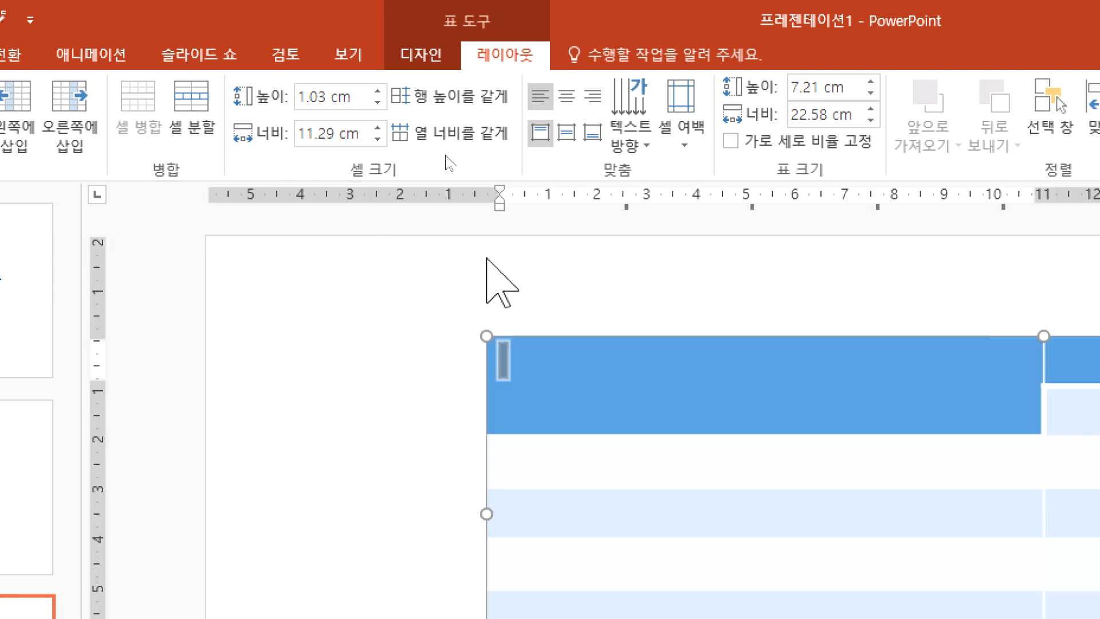
Step: Try splitting all cells of the second column into 2 columns and 1 row, and undo the split
click(758, 167)
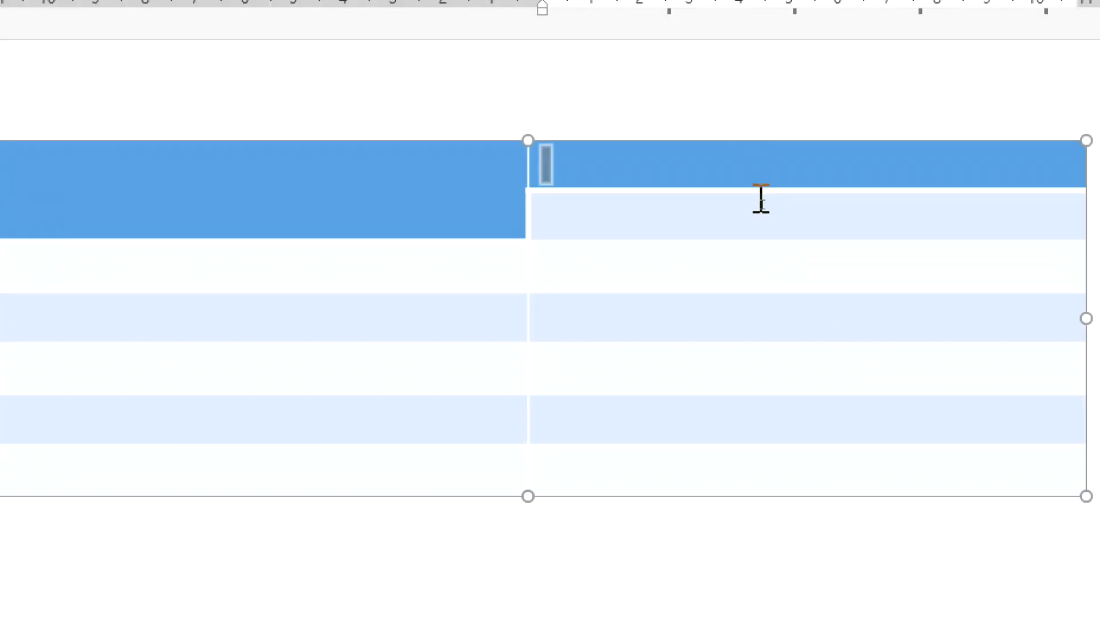
drag(761, 198, 761, 459)
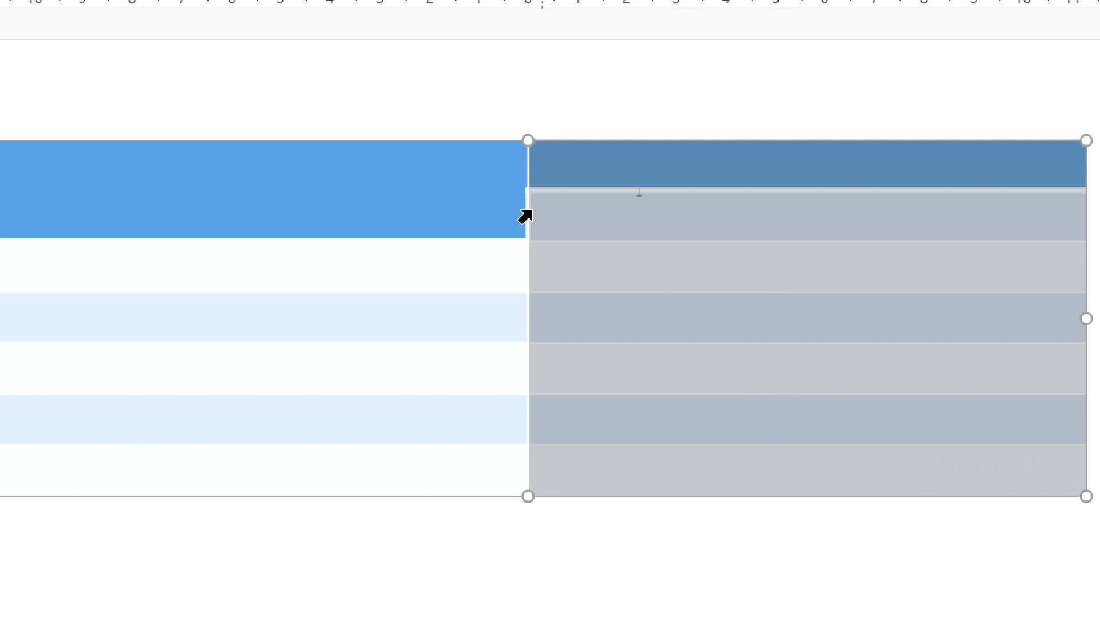
click(462, 177)
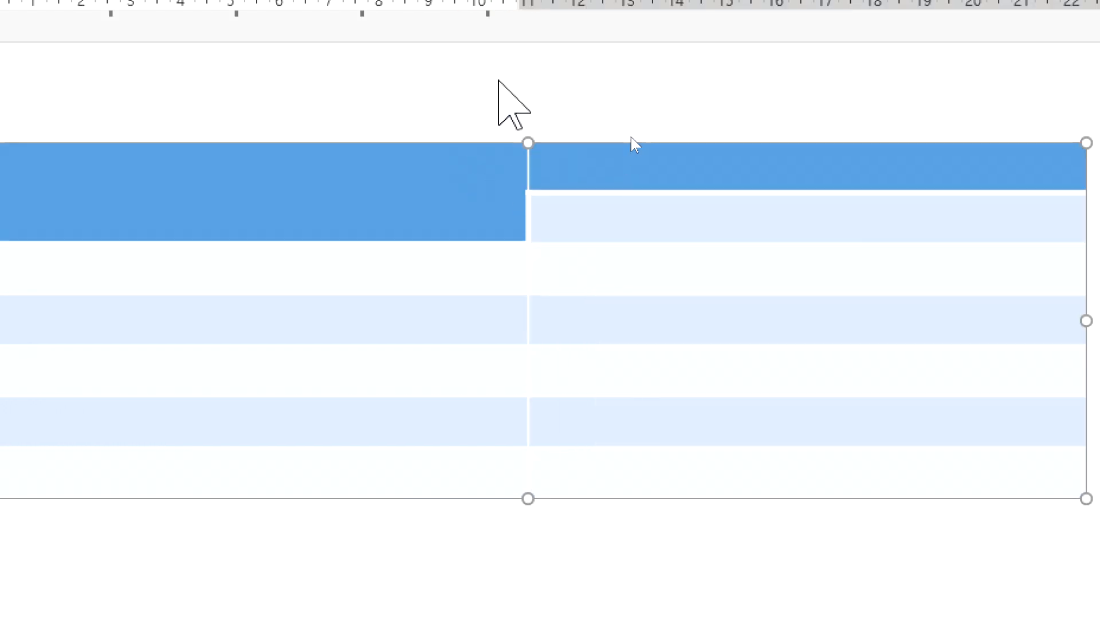
click(725, 184)
drag(692, 171, 695, 480)
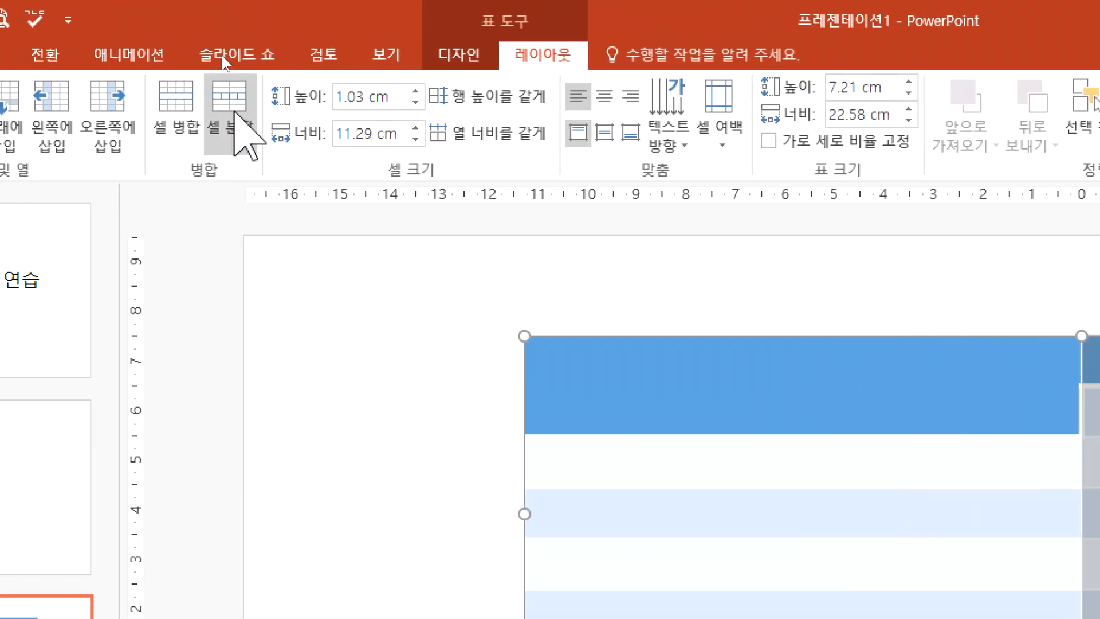
click(232, 114)
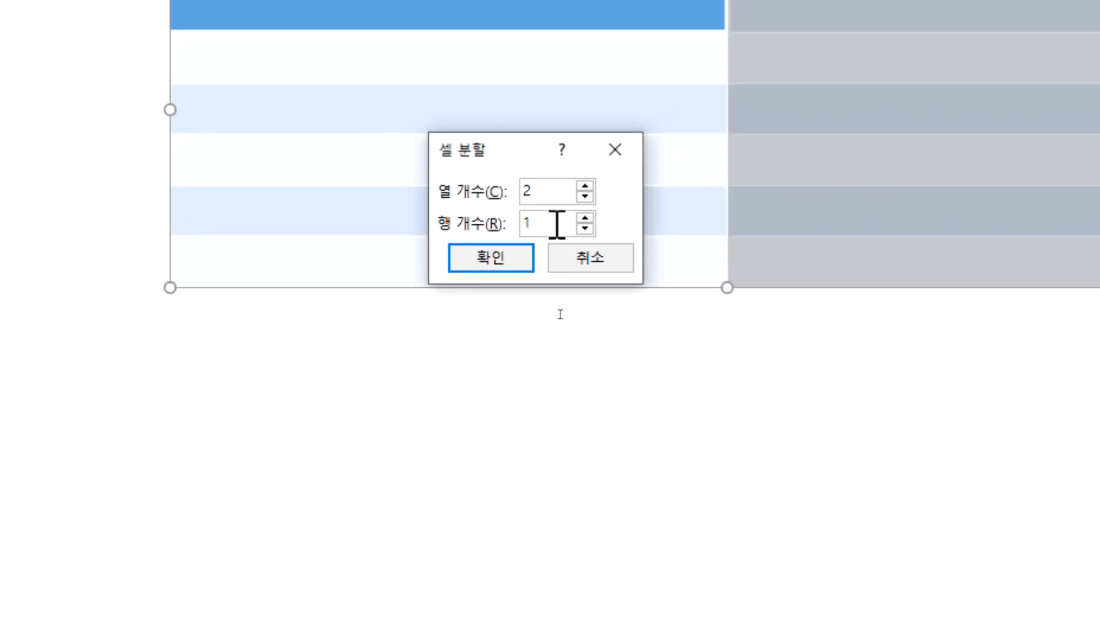
click(487, 257)
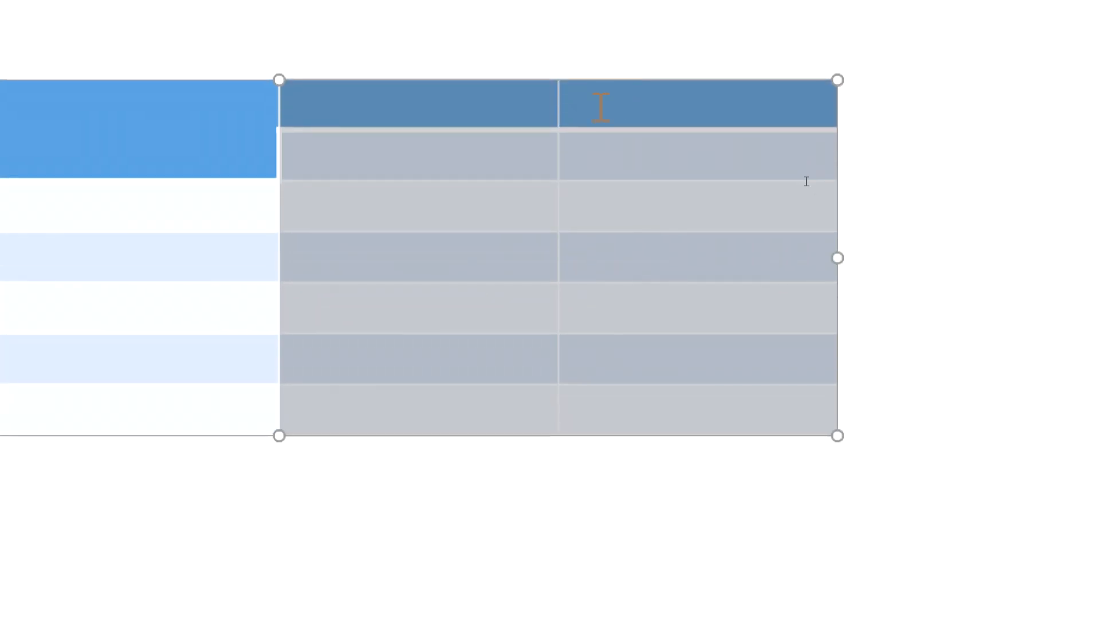
key(ctrl+z)
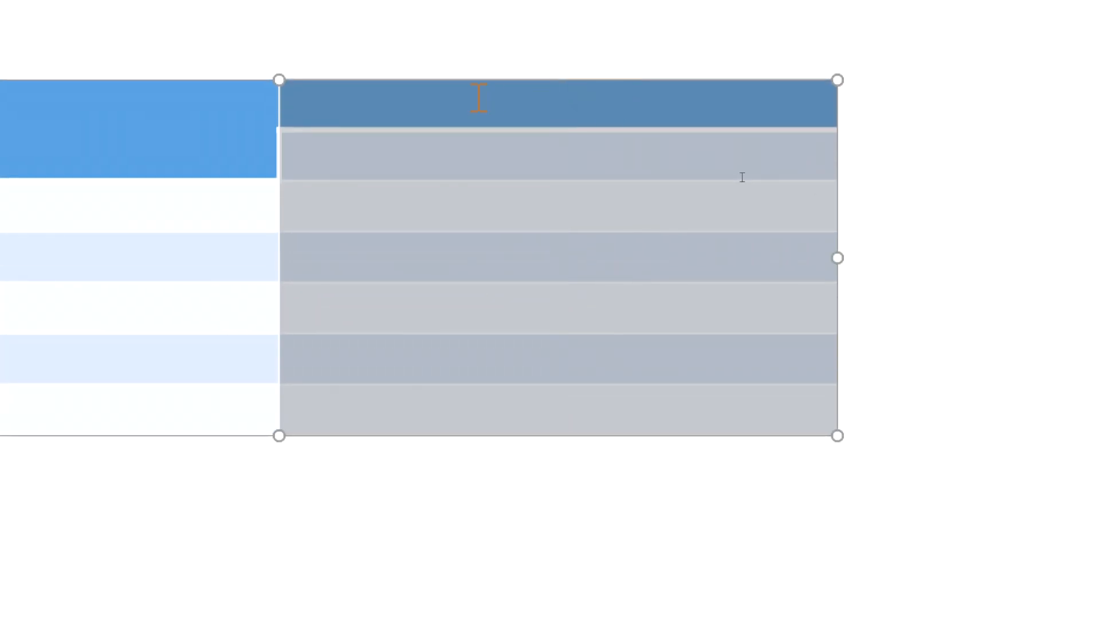
Step: Try inserting a new column to the right of the table's second column and undo the insertion
click(454, 102)
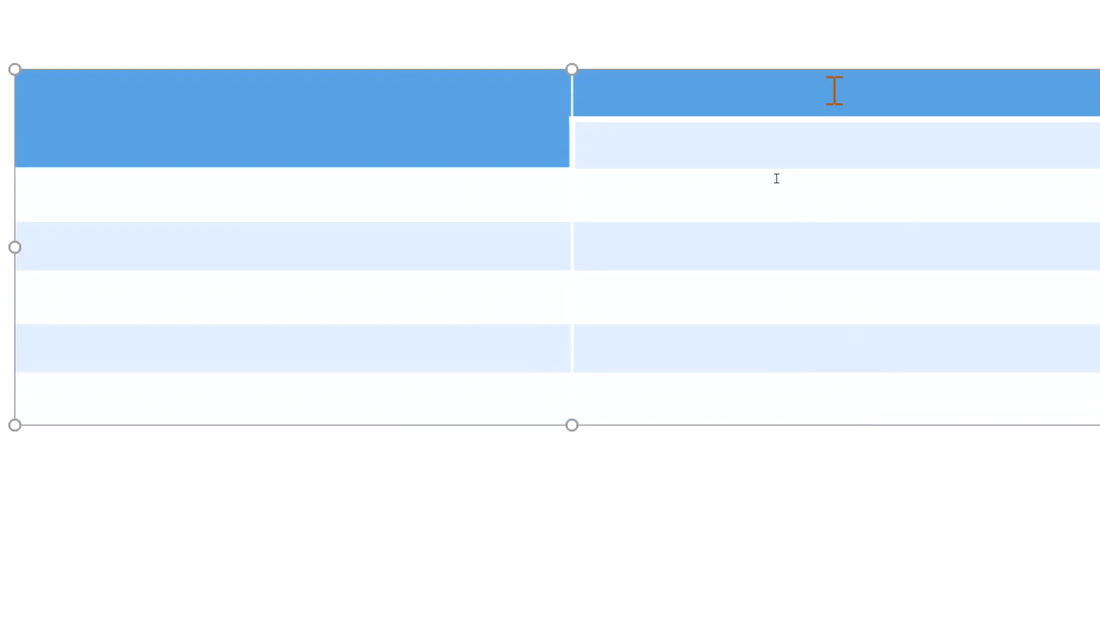
drag(1083, 358, 1086, 386)
drag(836, 119, 854, 405)
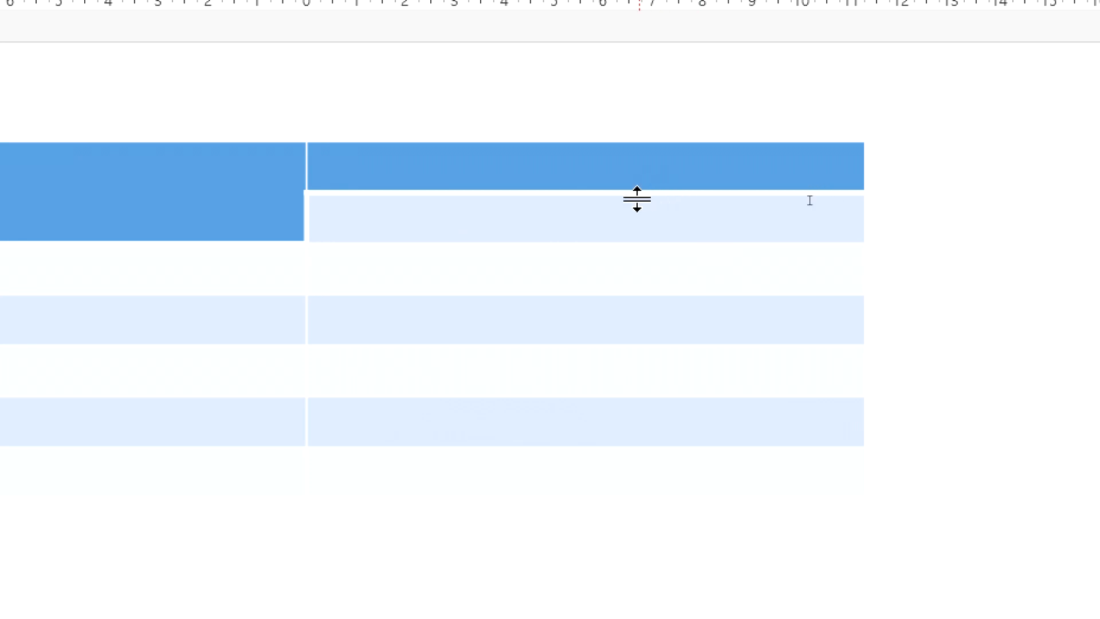
click(630, 202)
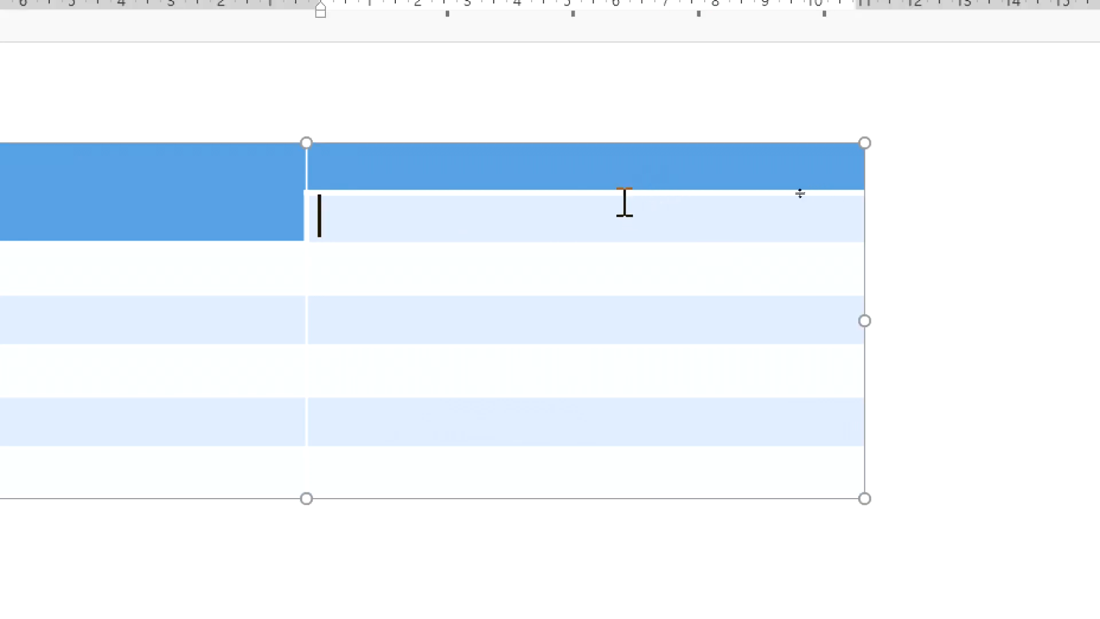
click(601, 166)
click(609, 229)
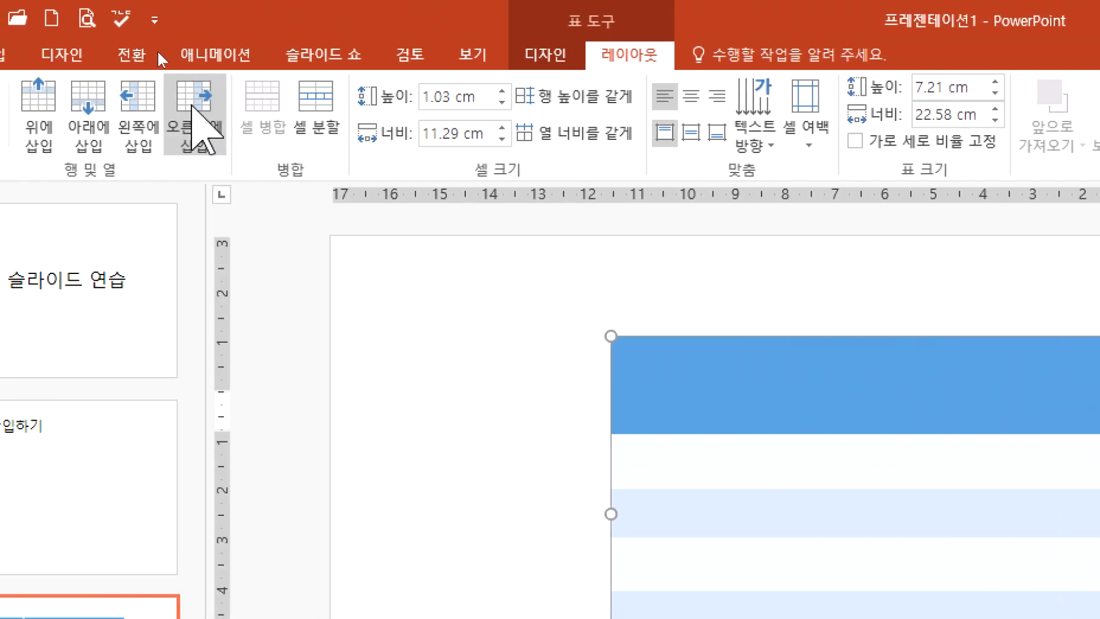
click(194, 109)
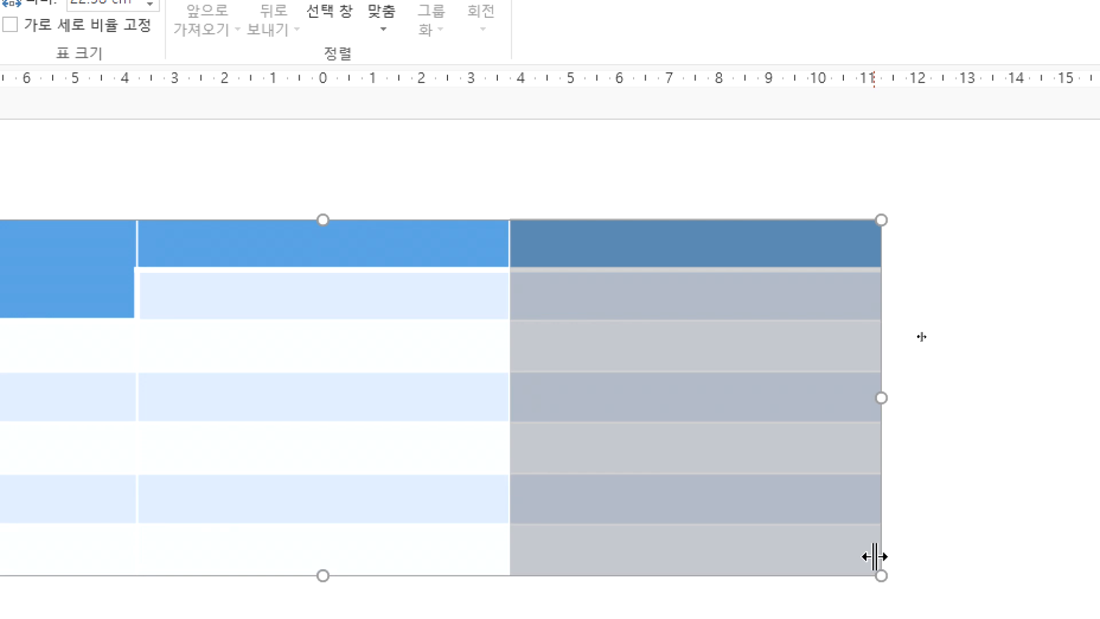
key(ctrl+z)
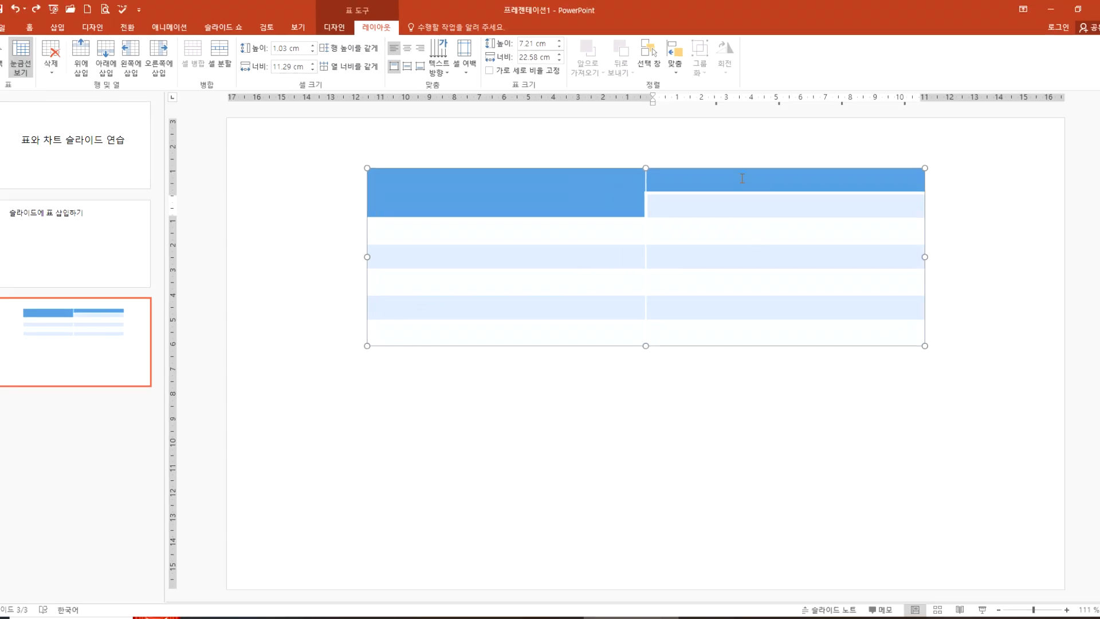
Step: Repeat inserting a column to the right from the third-row cell of the second column twice, undoing each insertion
drag(696, 184, 730, 373)
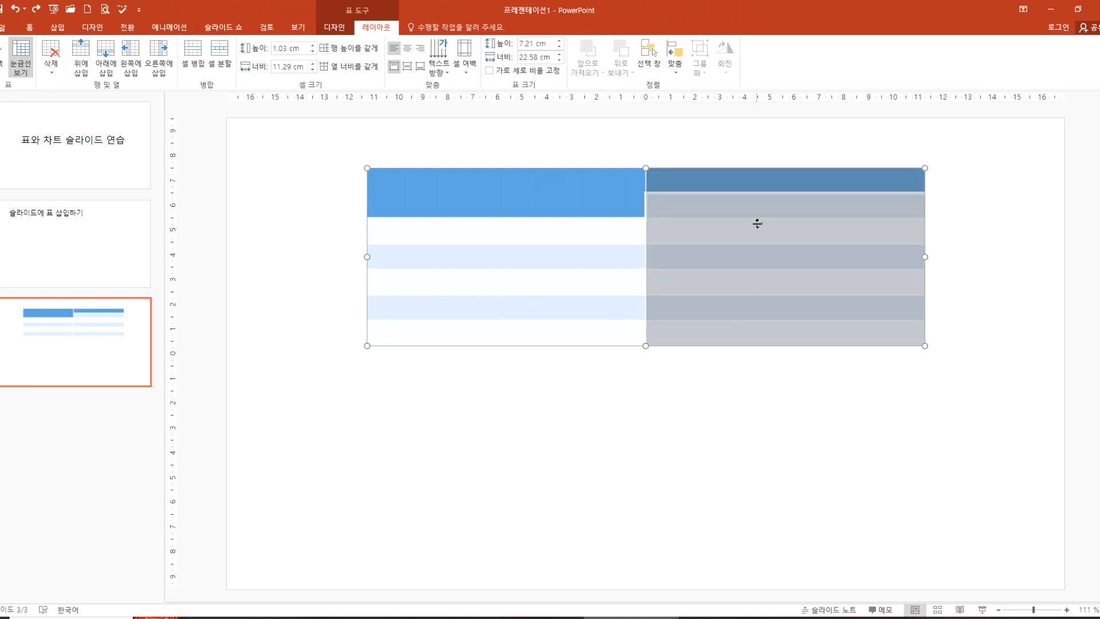
click(758, 206)
click(764, 235)
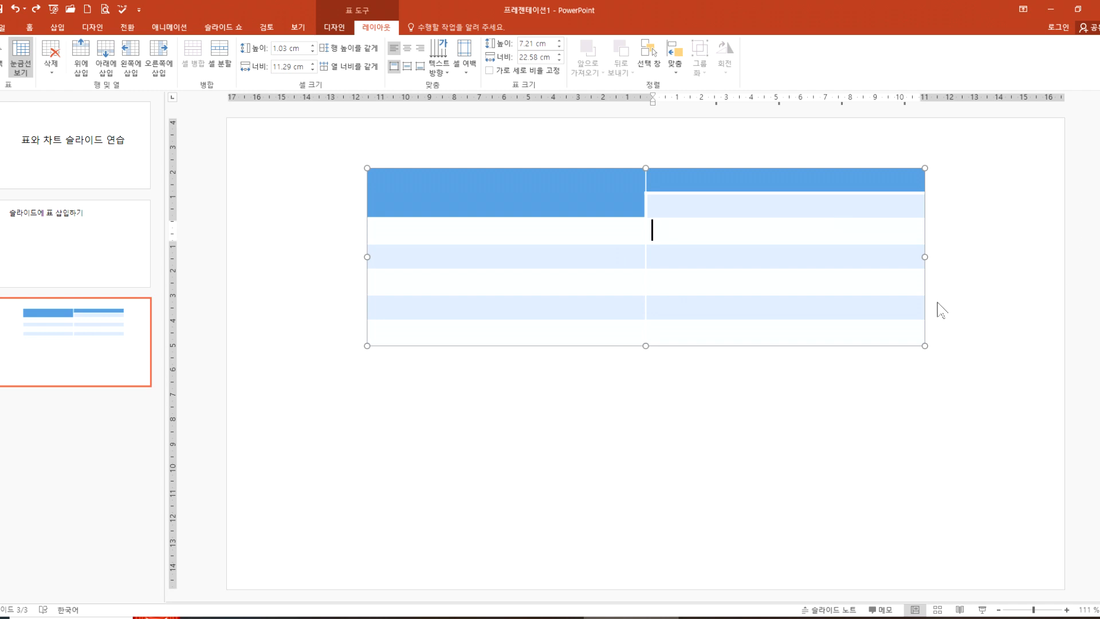
click(157, 53)
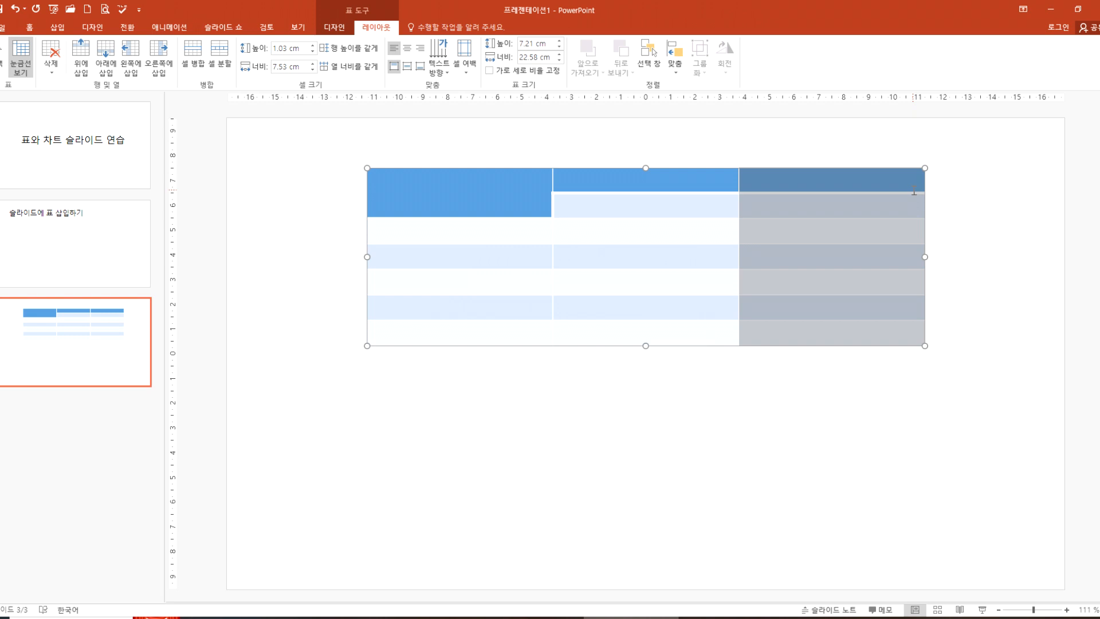
click(1007, 189)
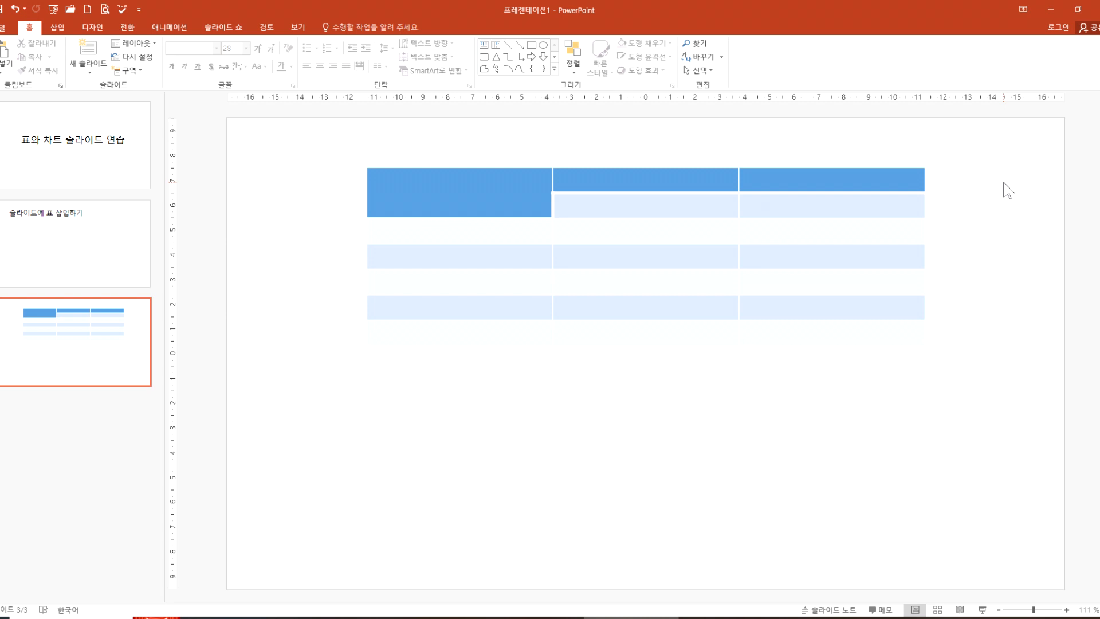
key(ctrl+z)
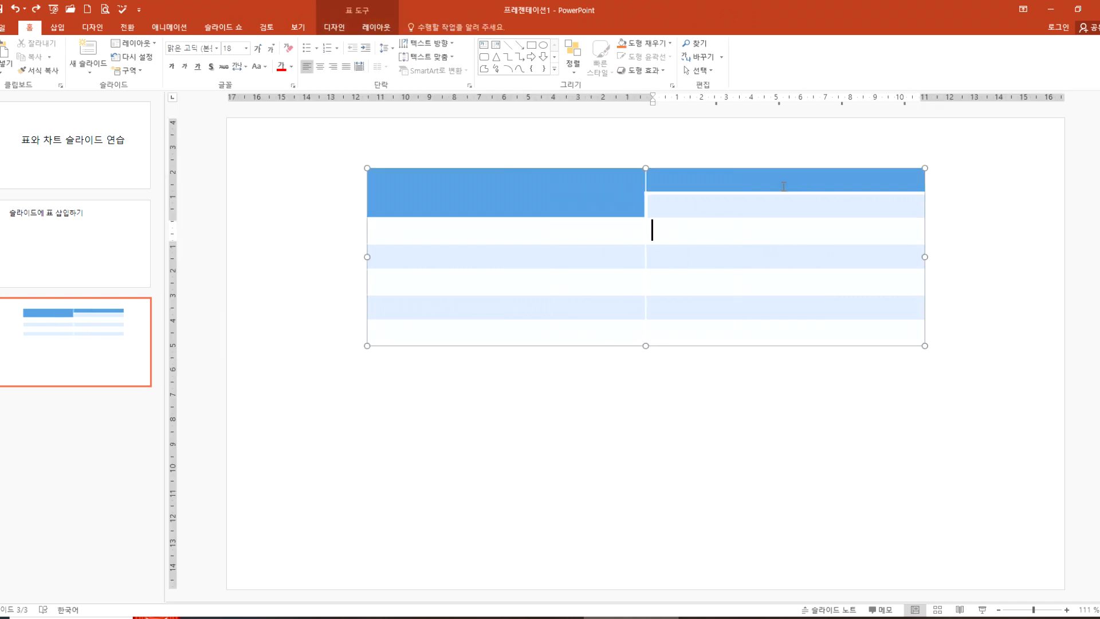
click(376, 27)
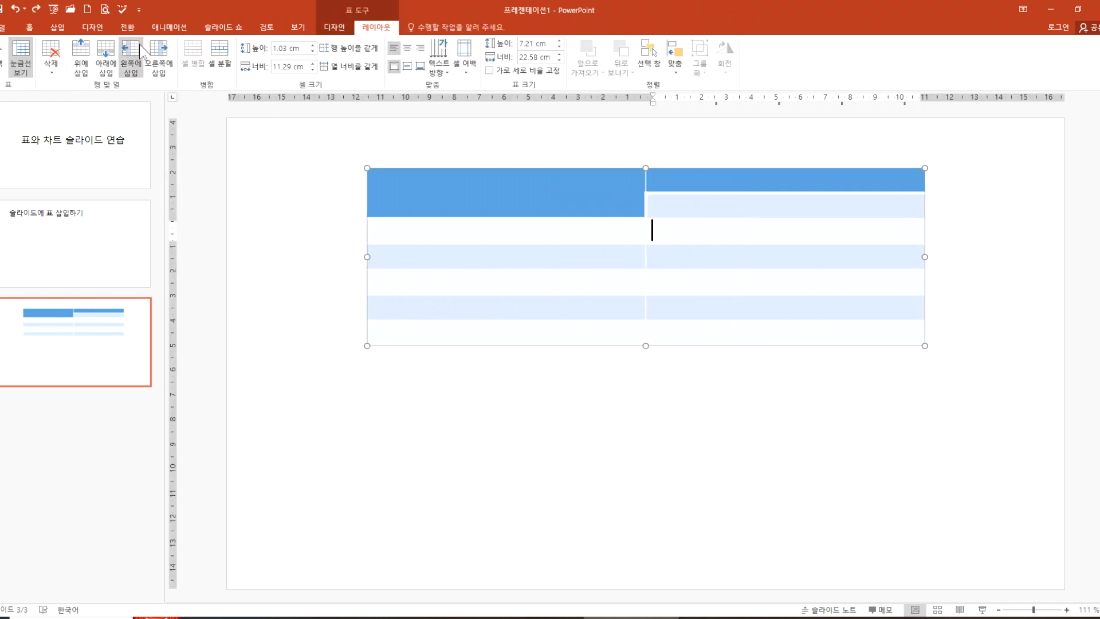
click(159, 54)
click(986, 363)
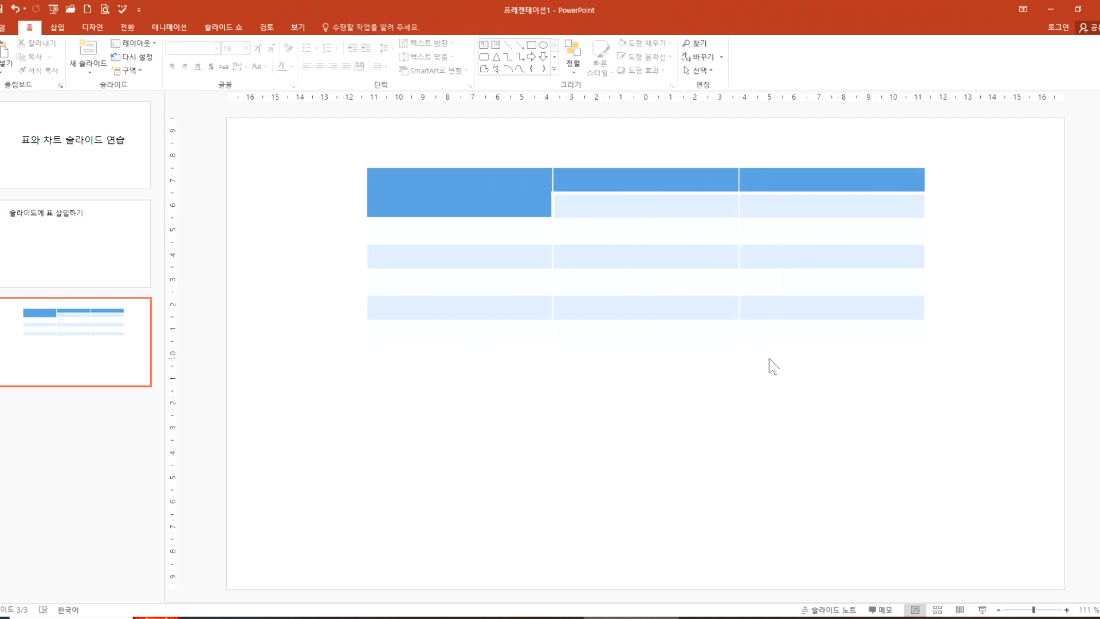
key(ctrl+z)
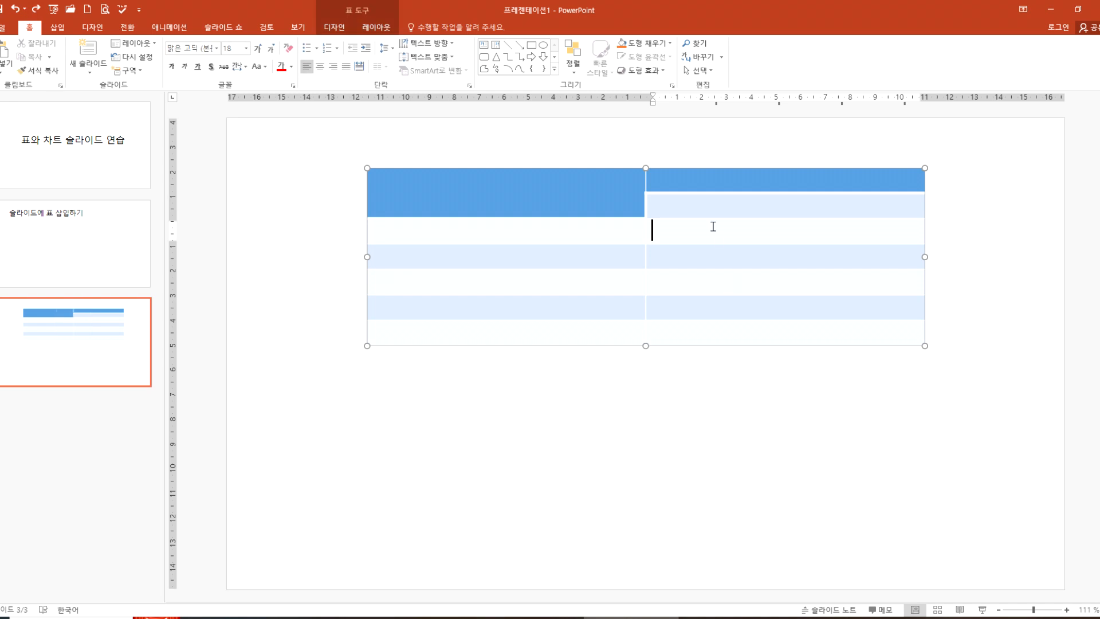
Step: Try splitting each cell of the second column into 2 columns and 2 rows, and undo the split
drag(712, 182, 724, 337)
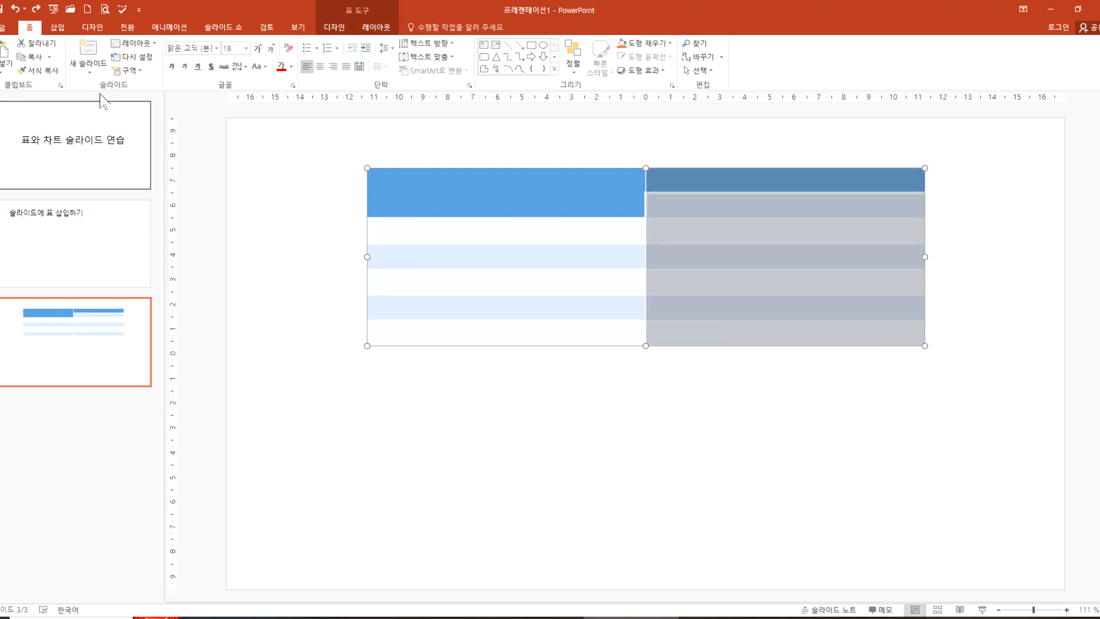
click(375, 33)
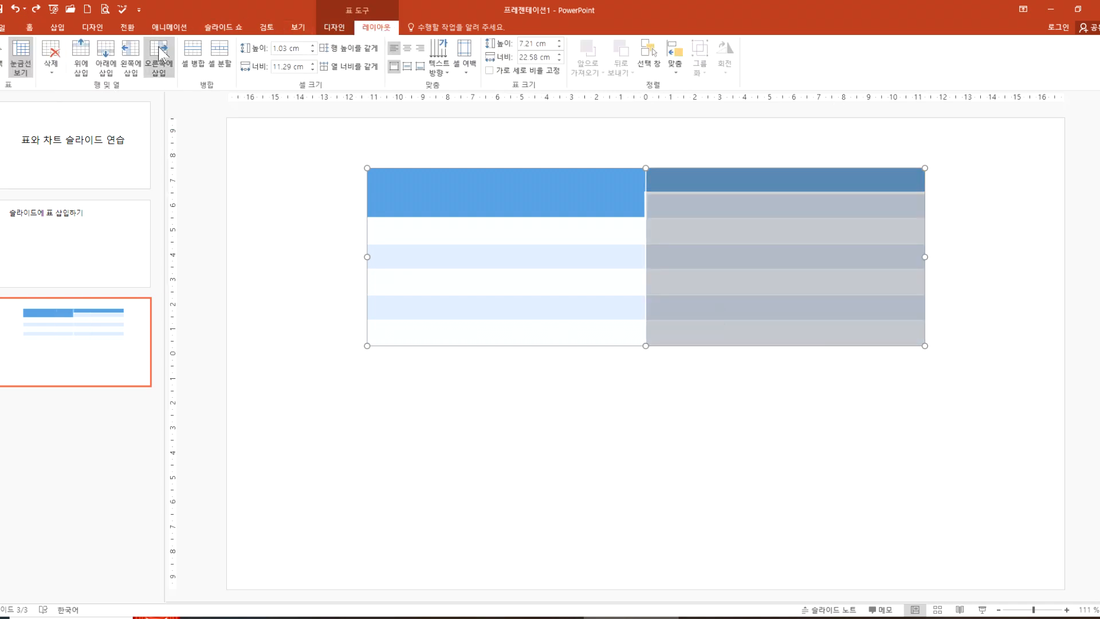
click(224, 55)
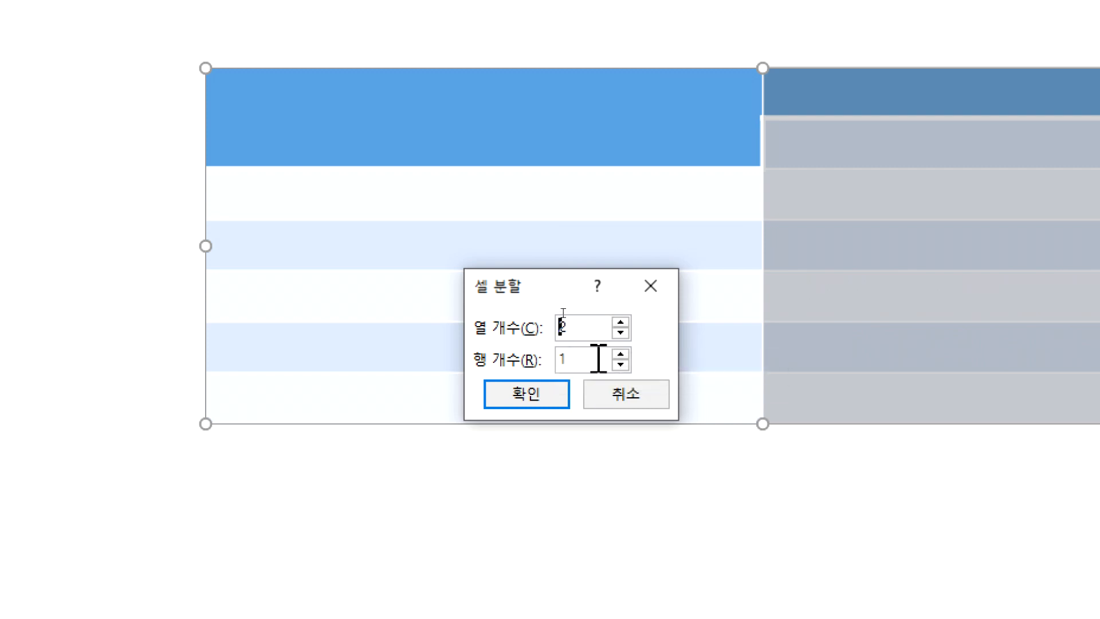
click(620, 354)
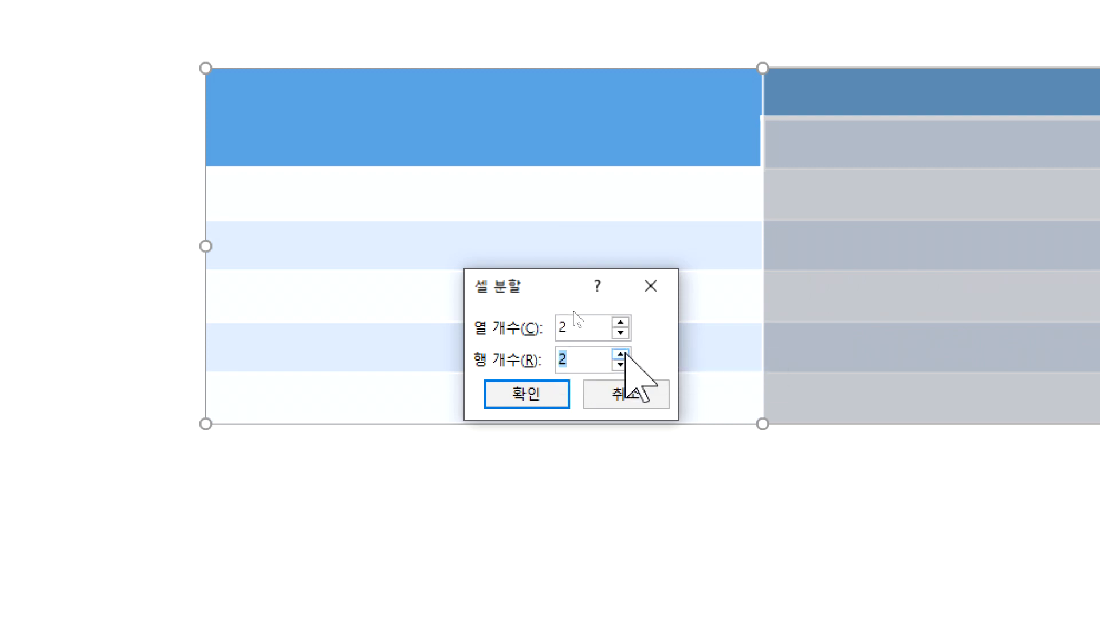
click(487, 395)
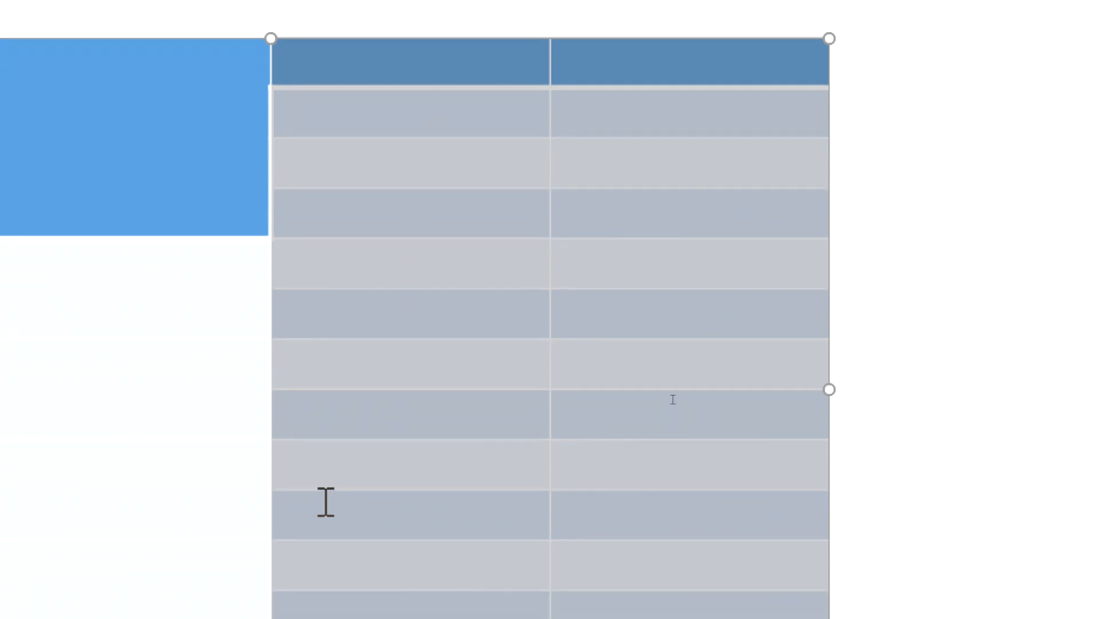
key(ctrl+z)
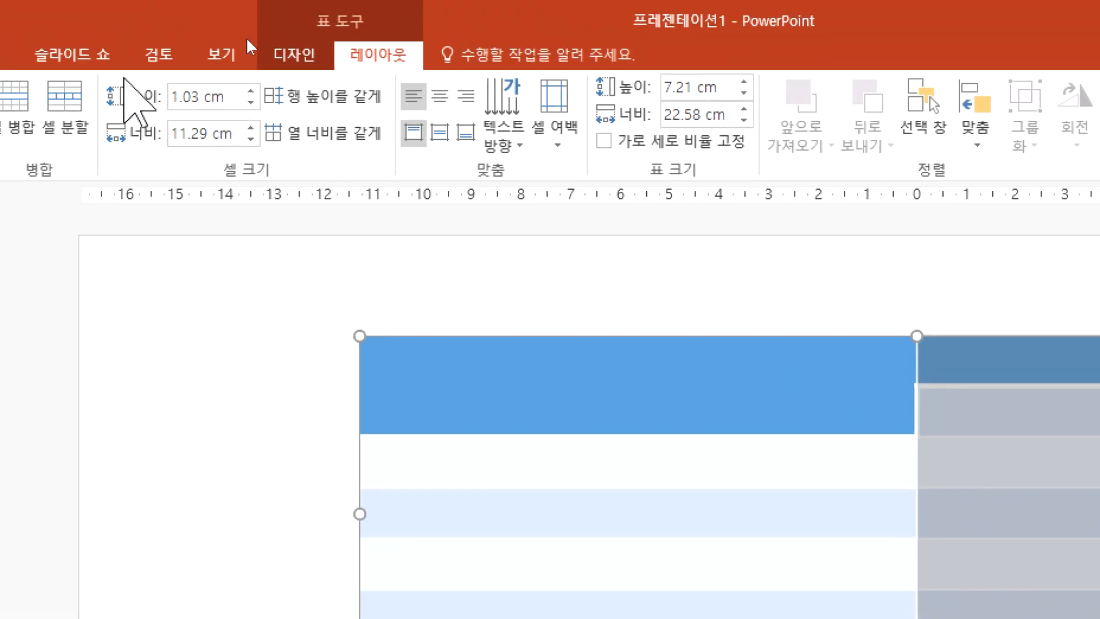
Step: Split each cell of the table's second column into 2 columns and 1 row
click(150, 99)
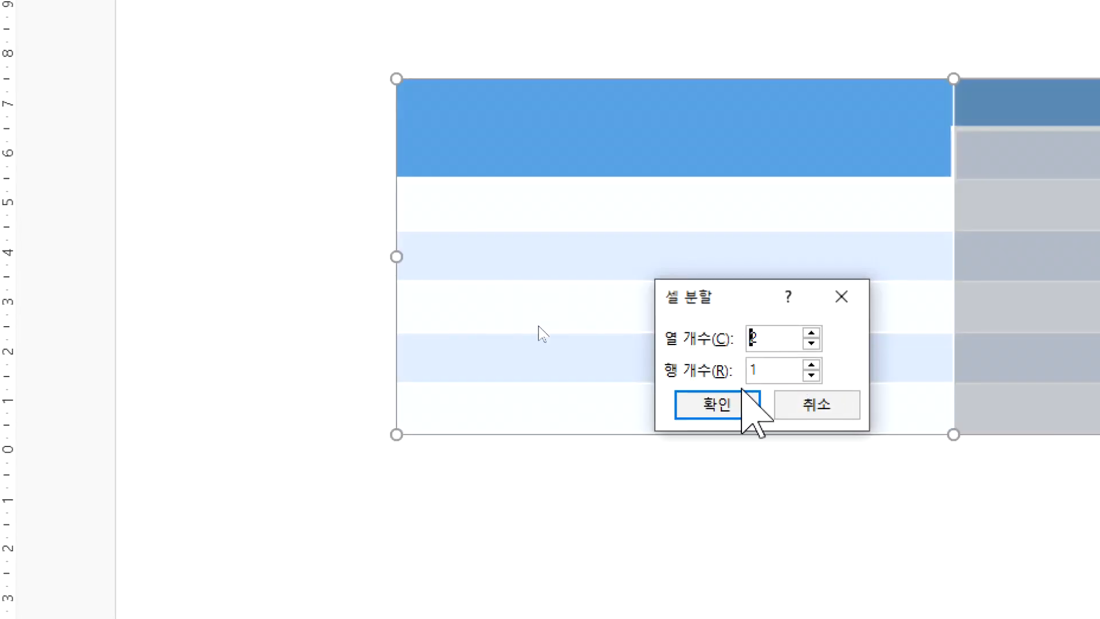
click(735, 404)
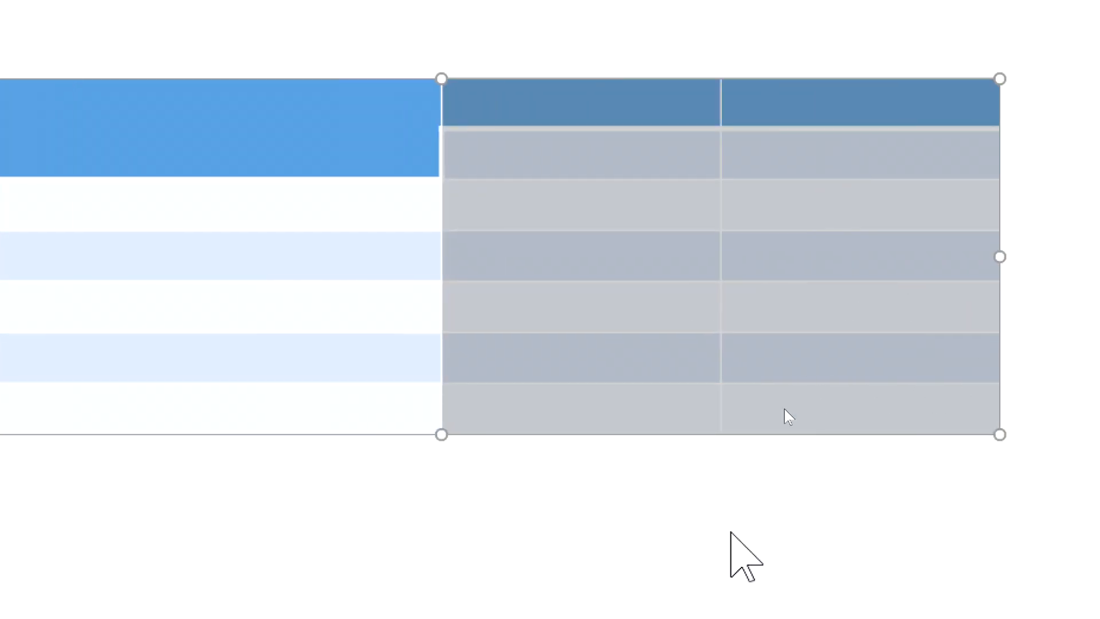
click(724, 540)
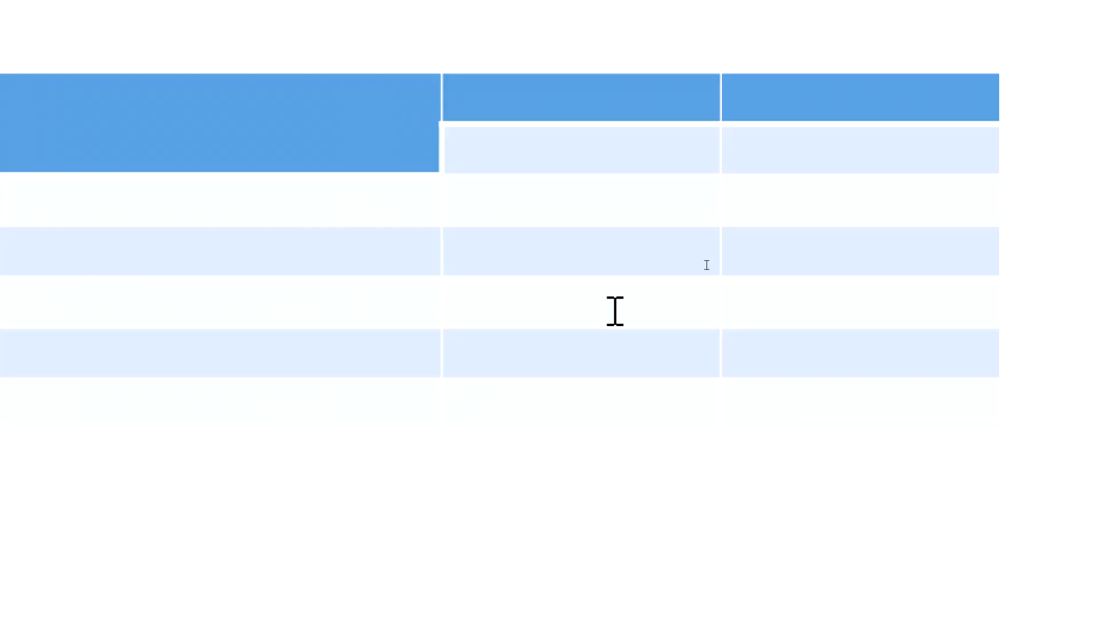
drag(373, 139, 324, 435)
drag(593, 91, 590, 403)
drag(806, 96, 805, 430)
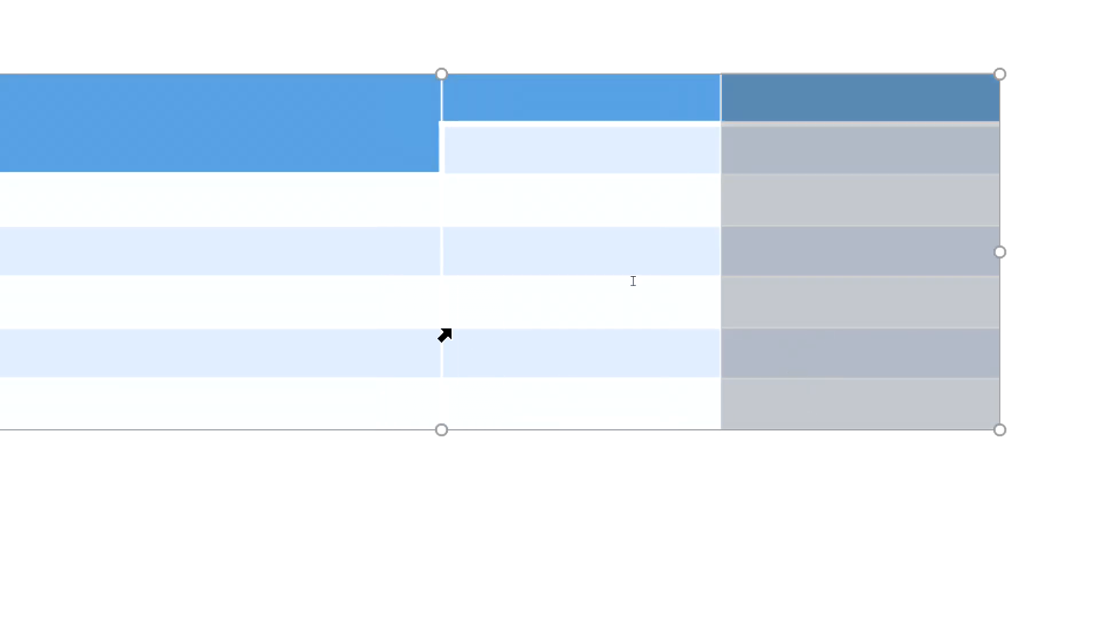
Step: Try narrowing the table's first column by moving its border with the second column, and undo the resize
click(327, 199)
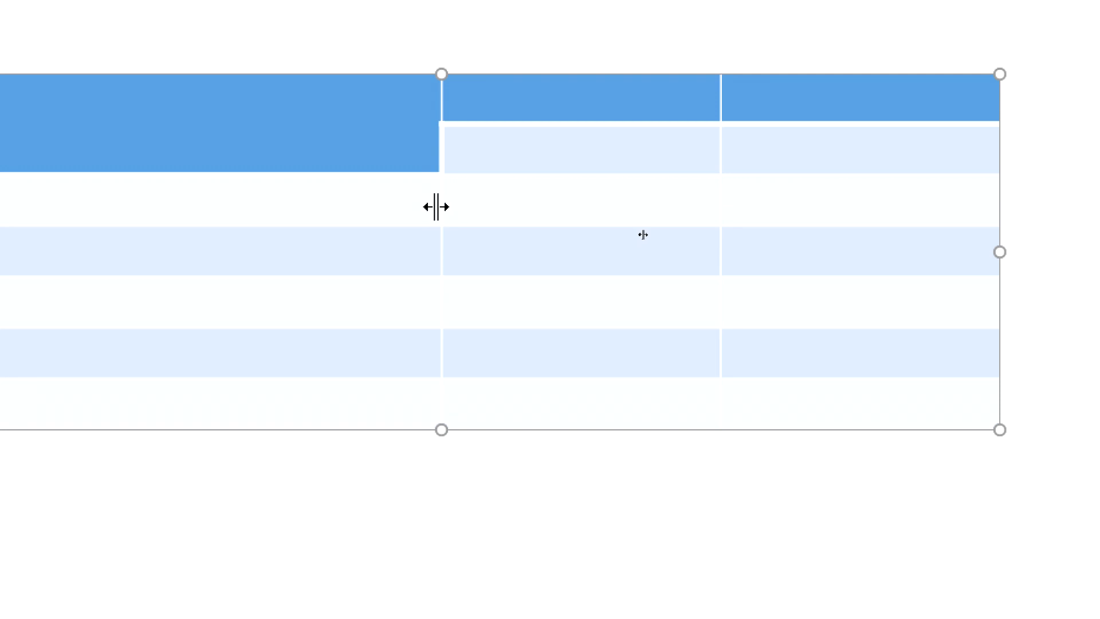
drag(439, 207, 277, 191)
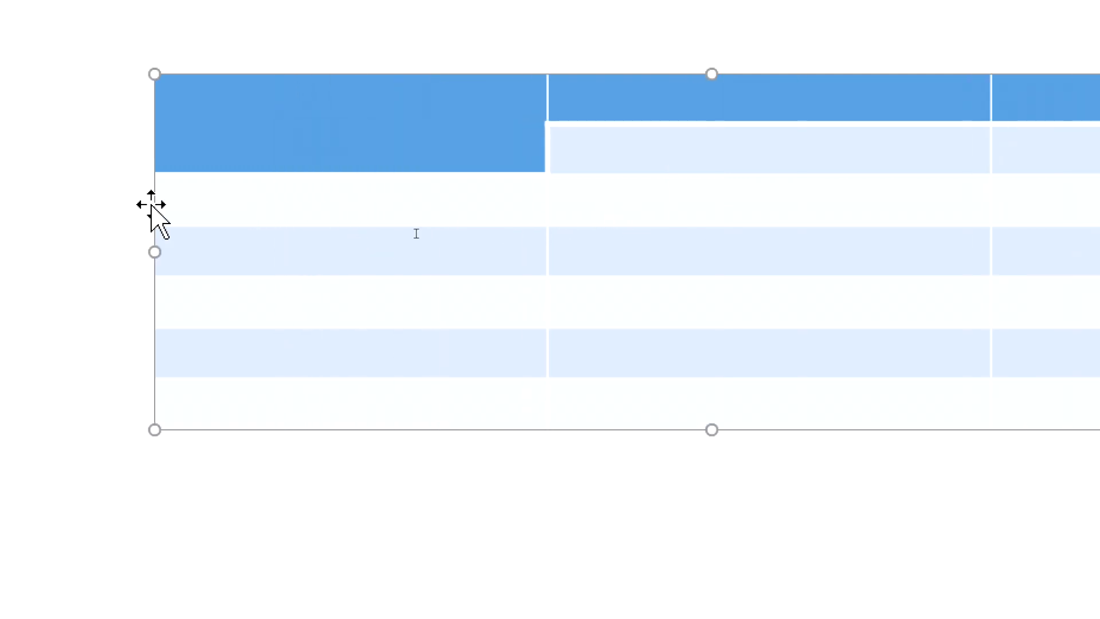
click(677, 253)
key(ctrl+z)
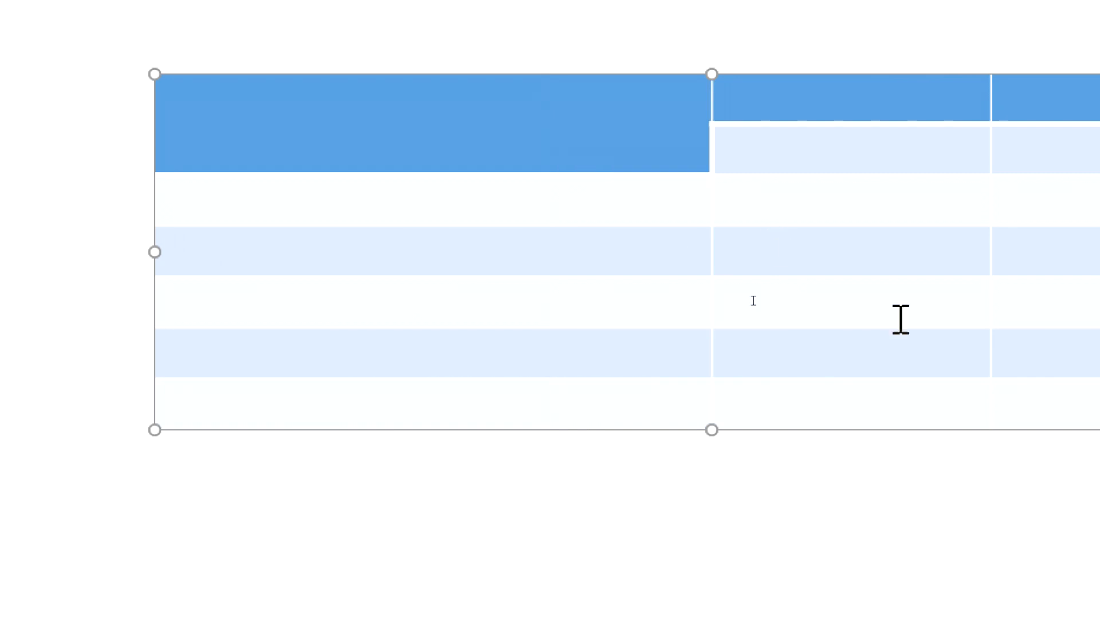
drag(475, 135, 884, 472)
click(678, 543)
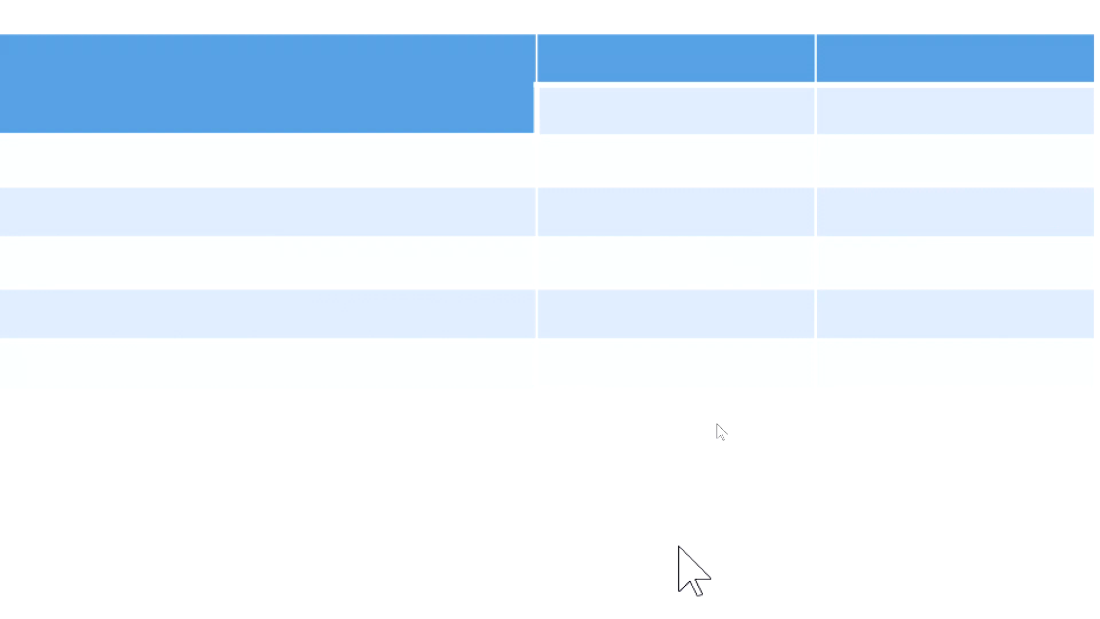
Step: Enter "순위" in the merged header cell and "폭염 현황(6.1~8.16)" in the first-row cell of the second column
click(330, 92)
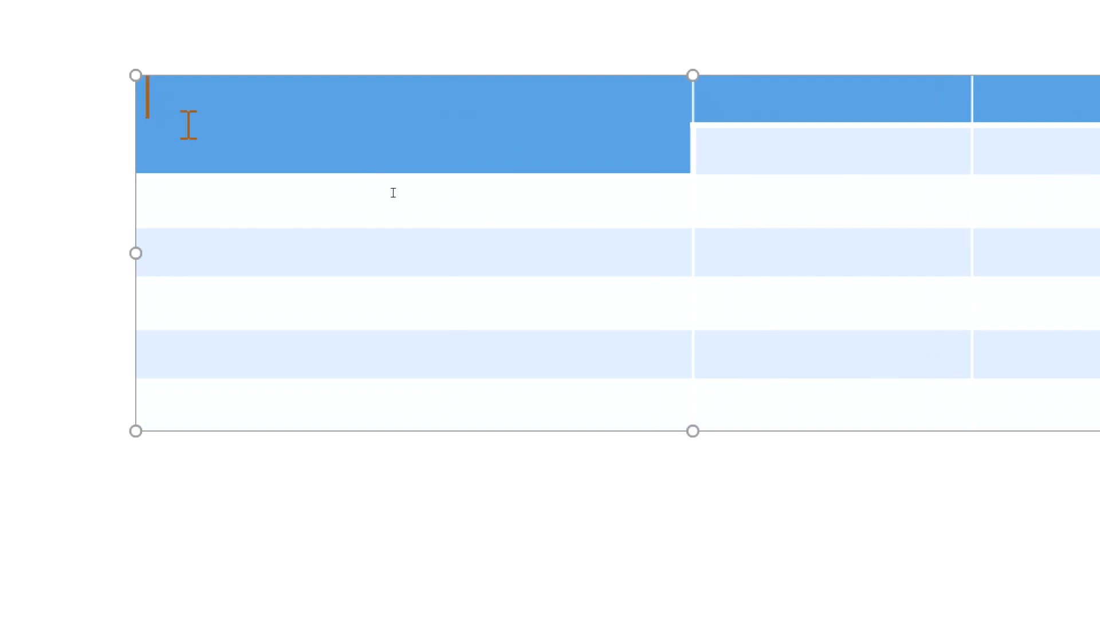
text(순우)
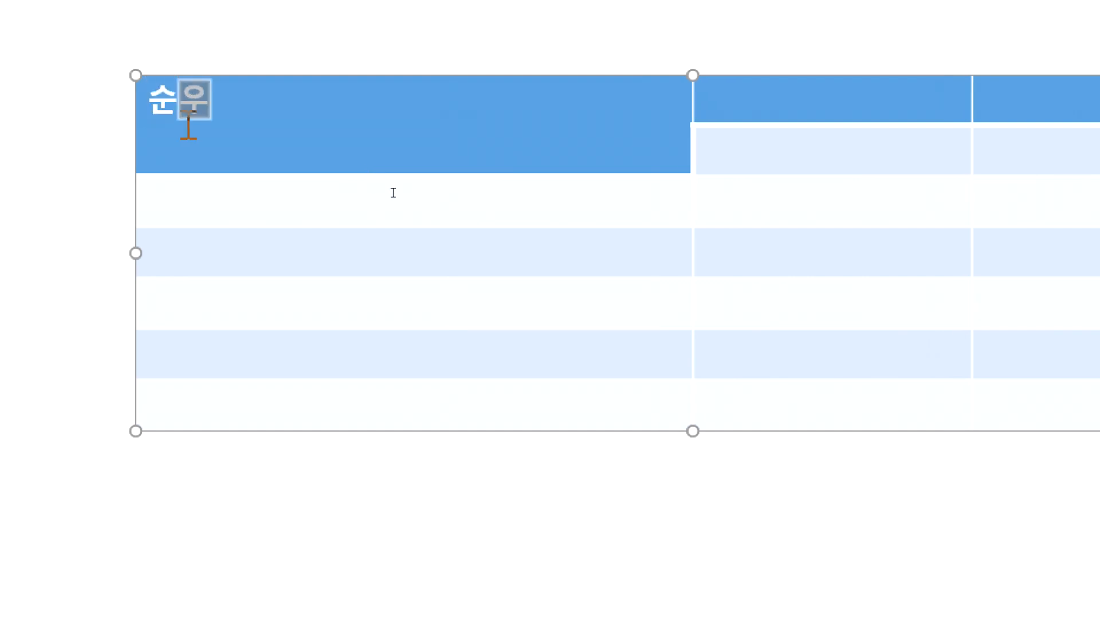
key(Tab)
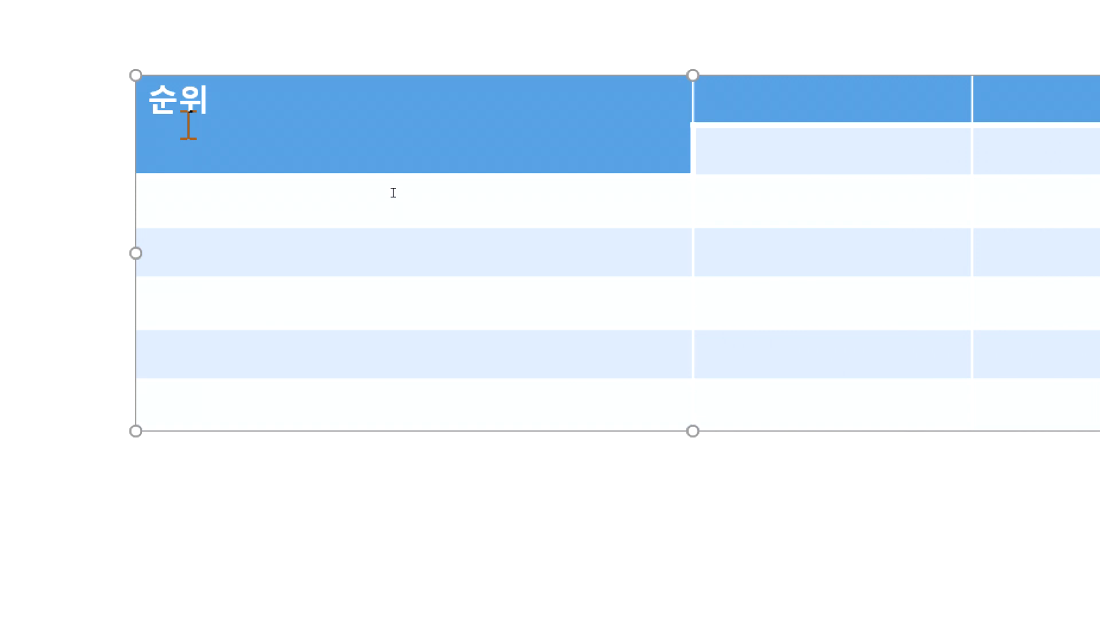
text(폭염 현호)
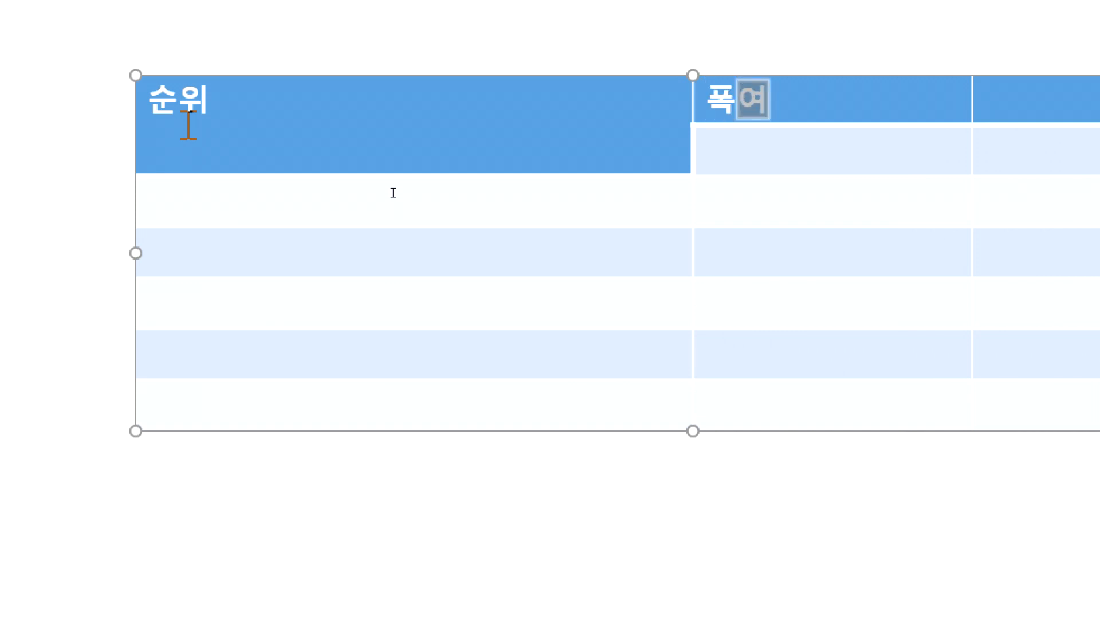
text(()
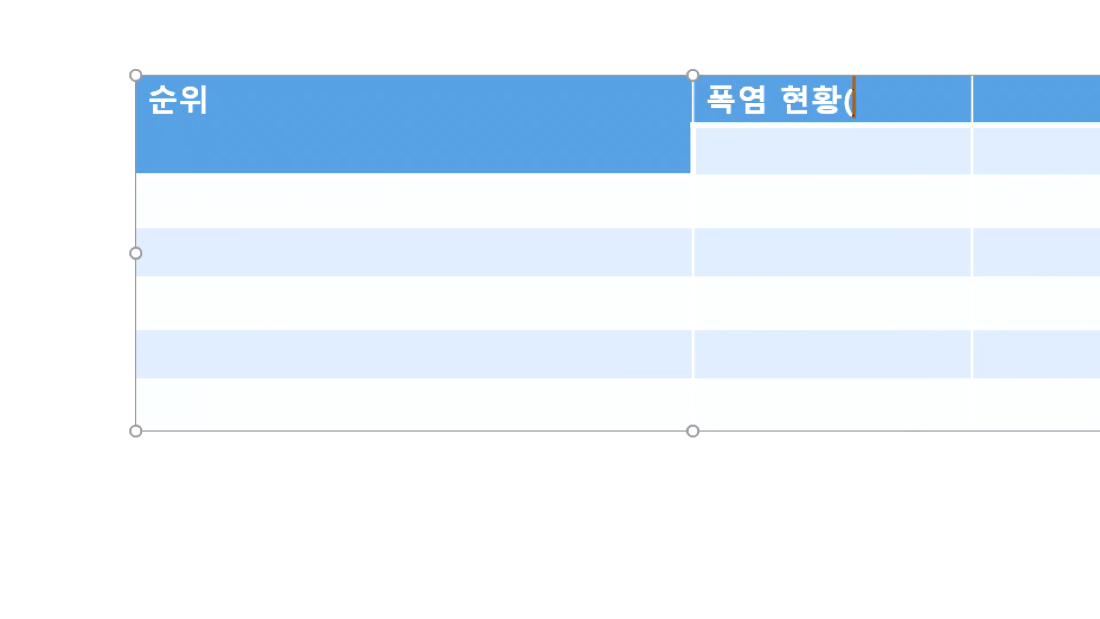
text(6.1)
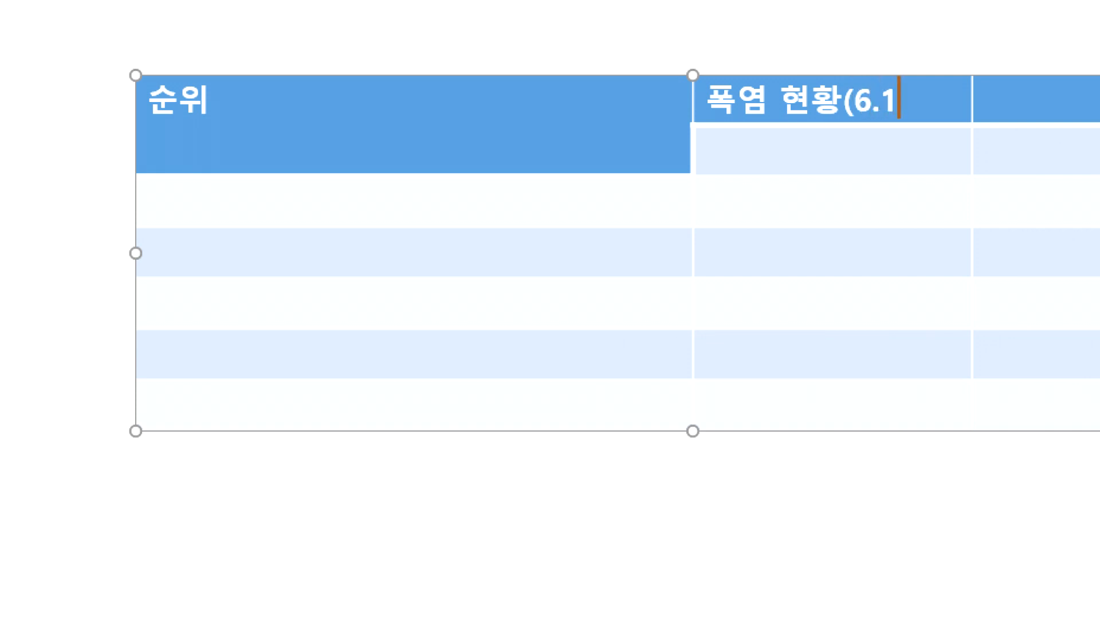
text(~8.16)
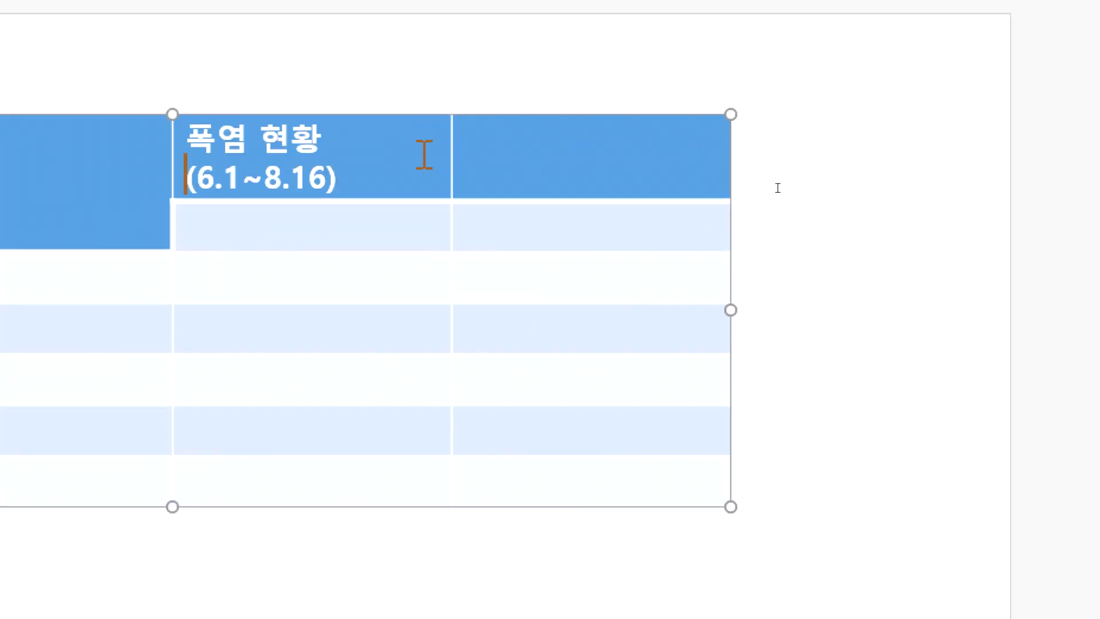
Step: Merge the "폭염 현황(6.1~8.16)" cell with the empty header cell beside it
drag(943, 116, 1057, 118)
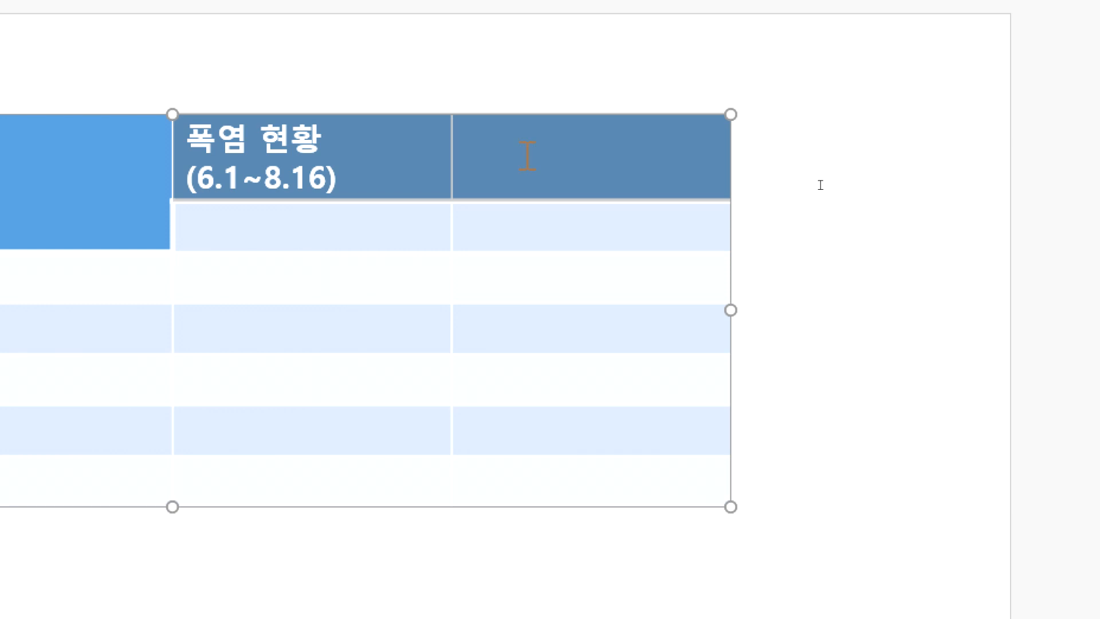
click(455, 68)
drag(432, 142, 500, 153)
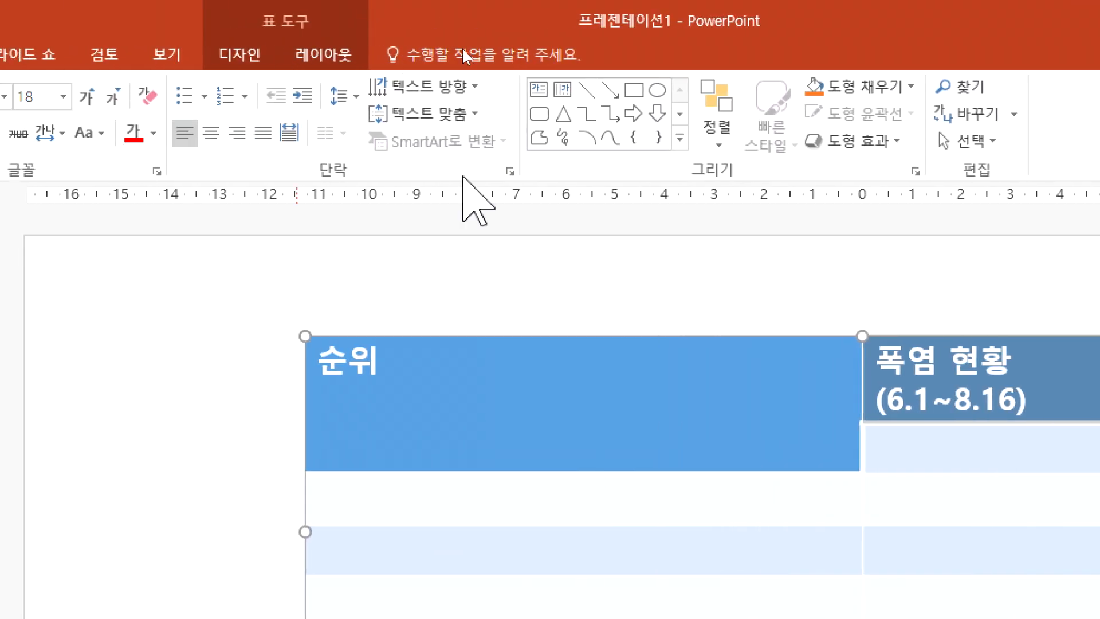
click(321, 54)
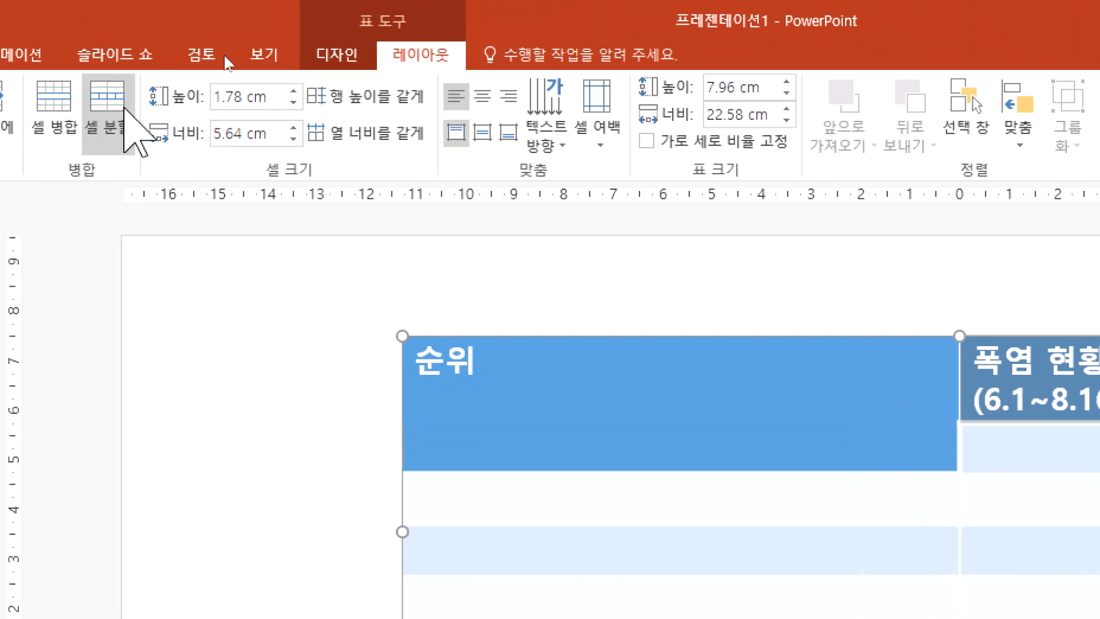
click(64, 121)
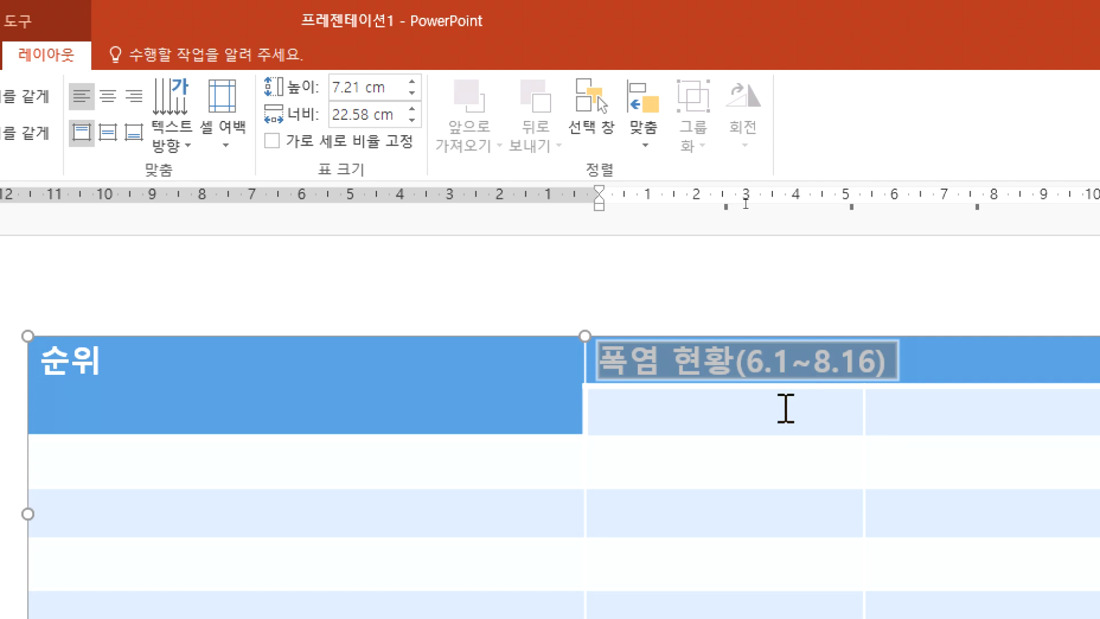
click(786, 409)
Step: Try right and left alignment on the "순위" cell and the cells below the 폭염 header, and finish with horizontal centring
drag(545, 373, 977, 559)
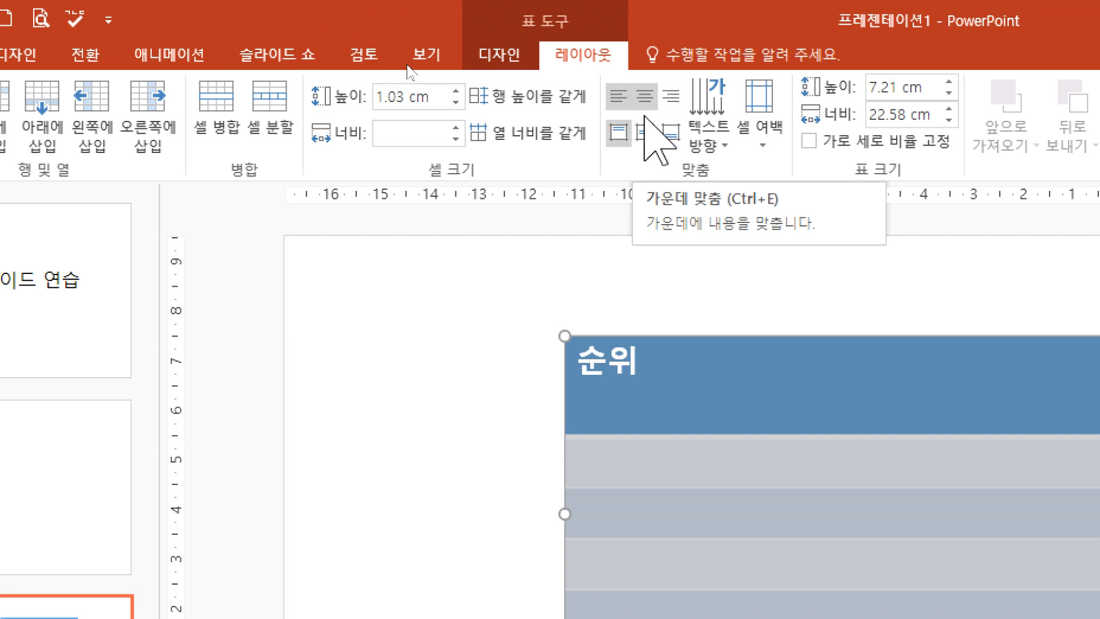
click(695, 380)
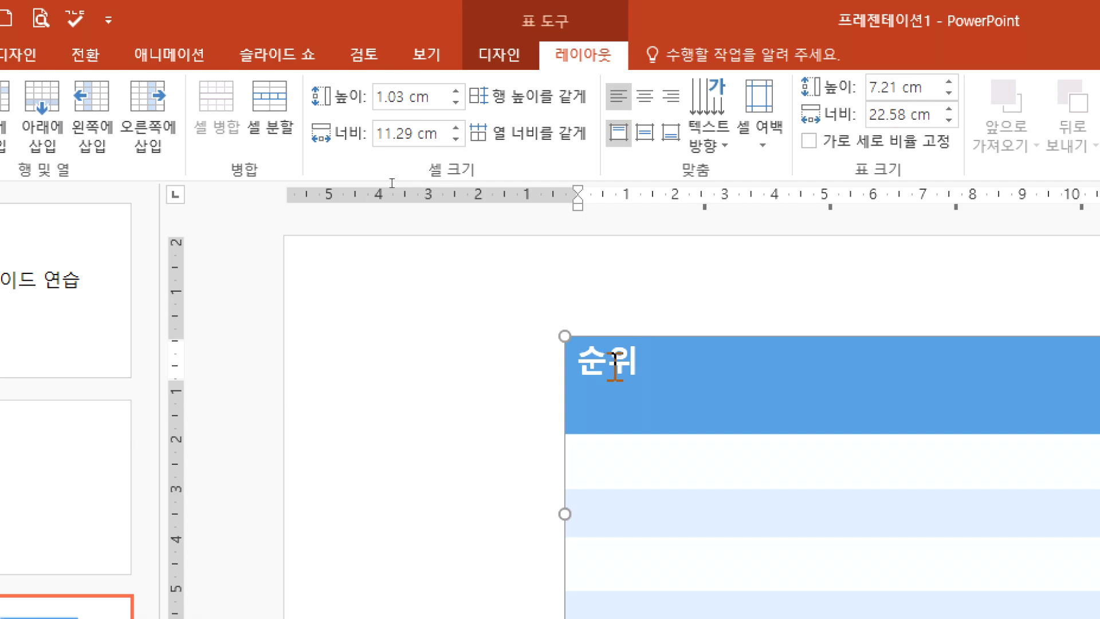
drag(792, 394, 989, 545)
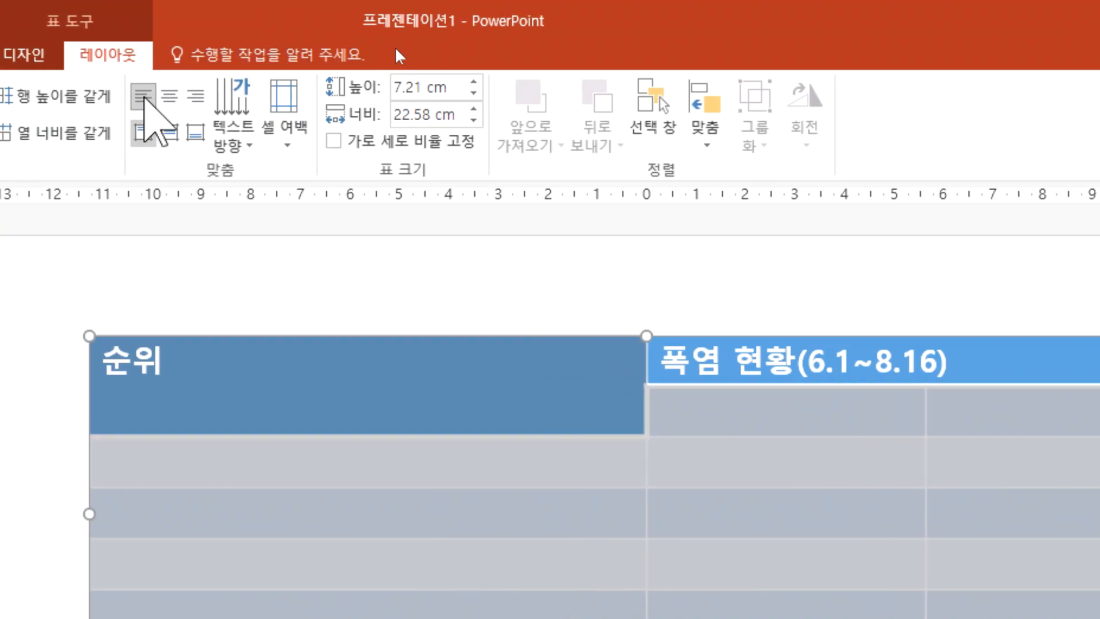
click(169, 95)
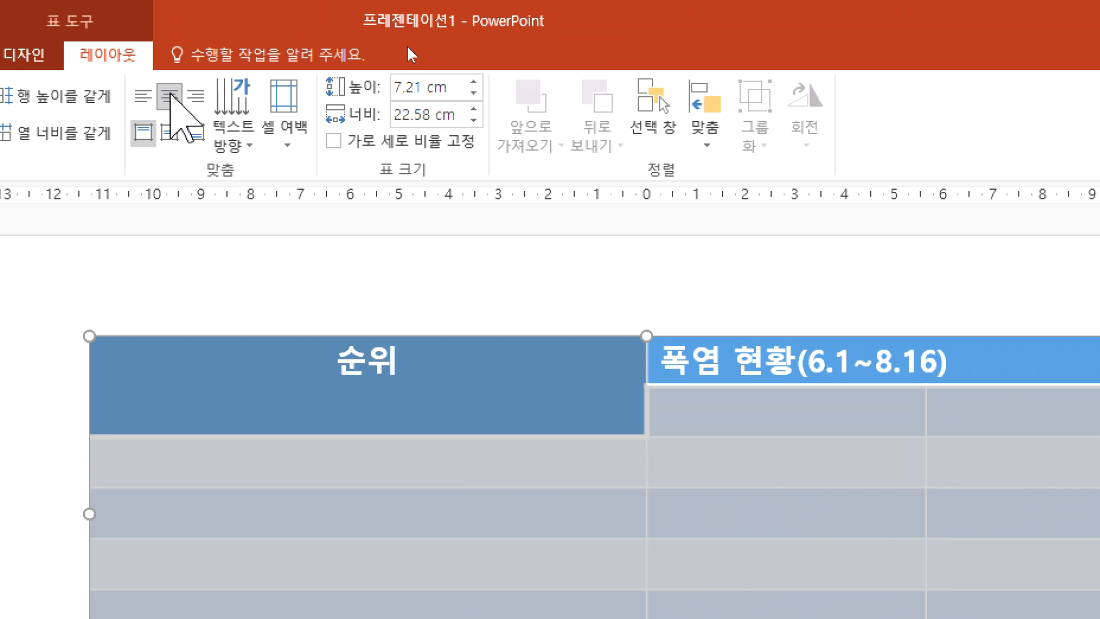
click(195, 95)
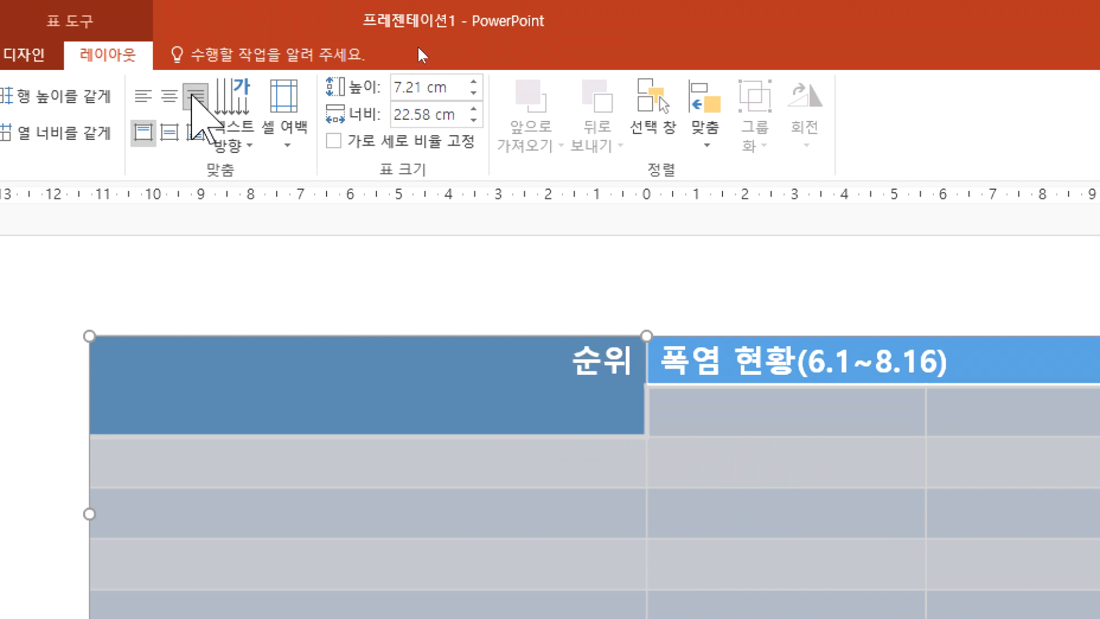
click(143, 95)
click(167, 95)
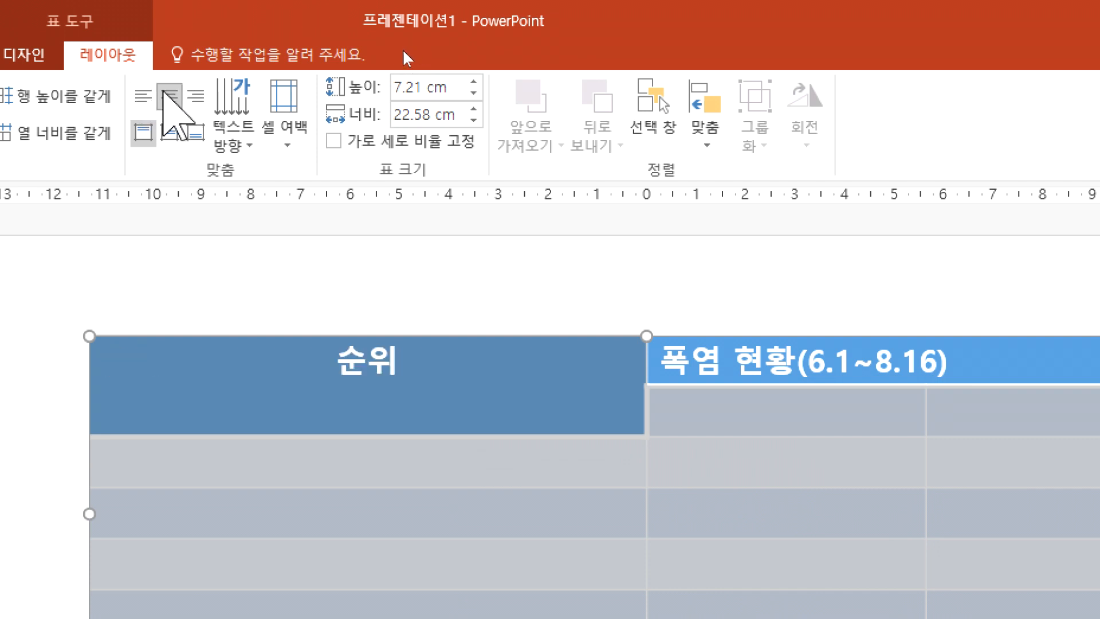
Step: Try bottom, left and top alignment on the selected cells, and finish with the text centred horizontally and vertically
click(195, 132)
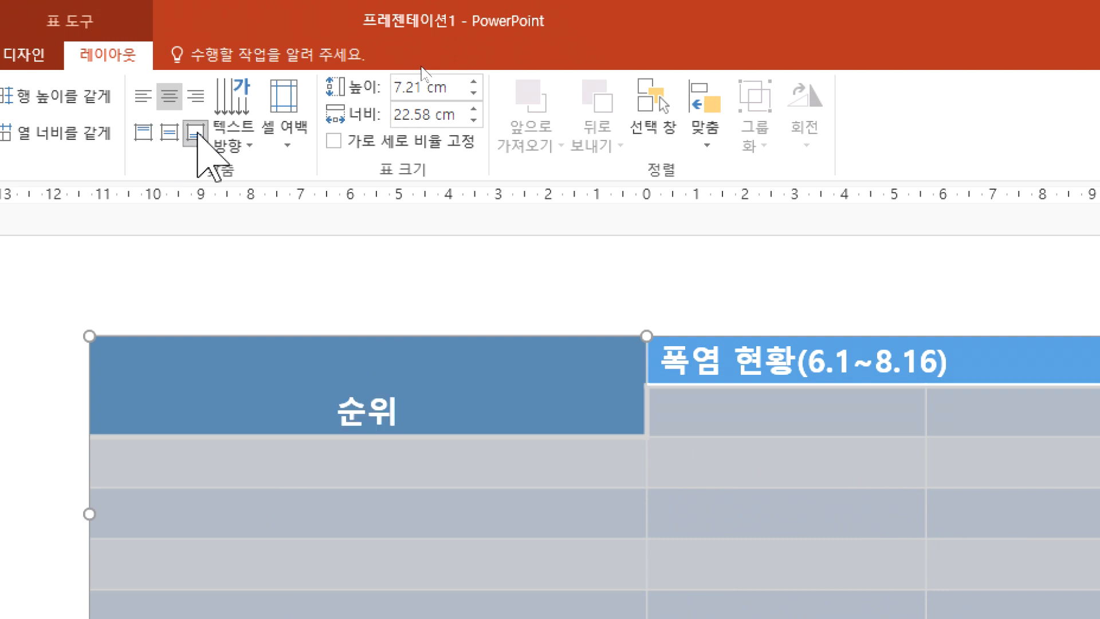
click(169, 133)
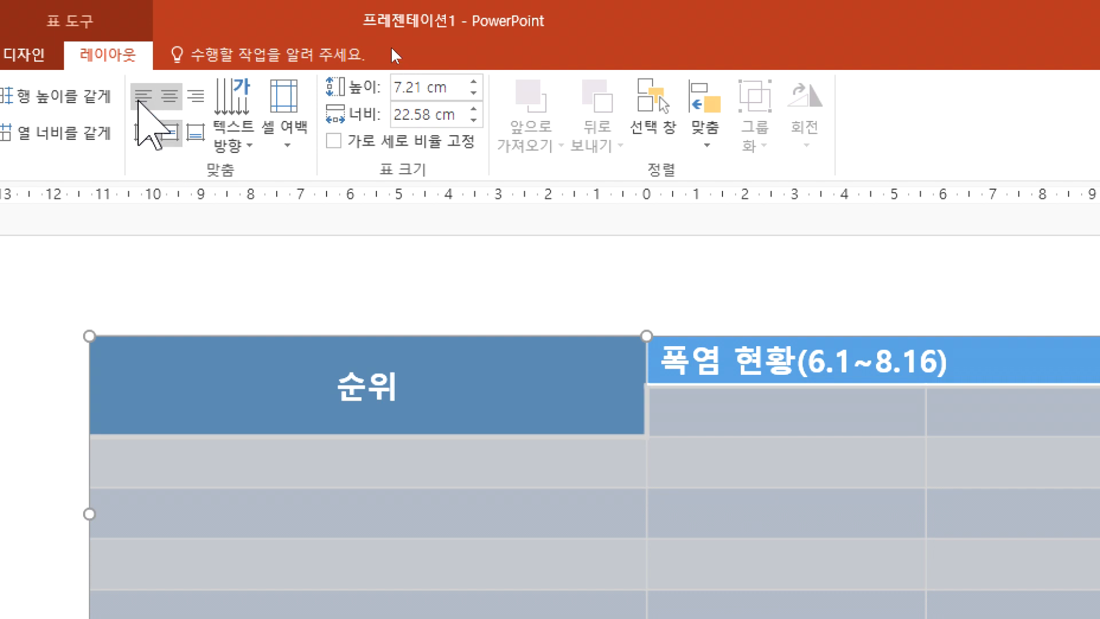
click(143, 98)
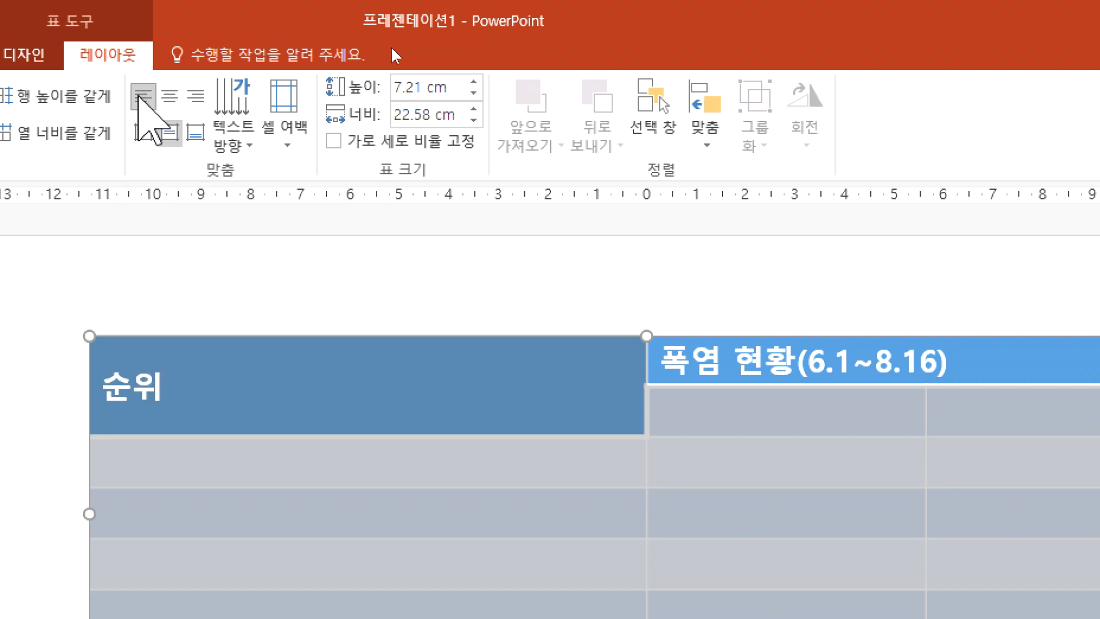
click(168, 97)
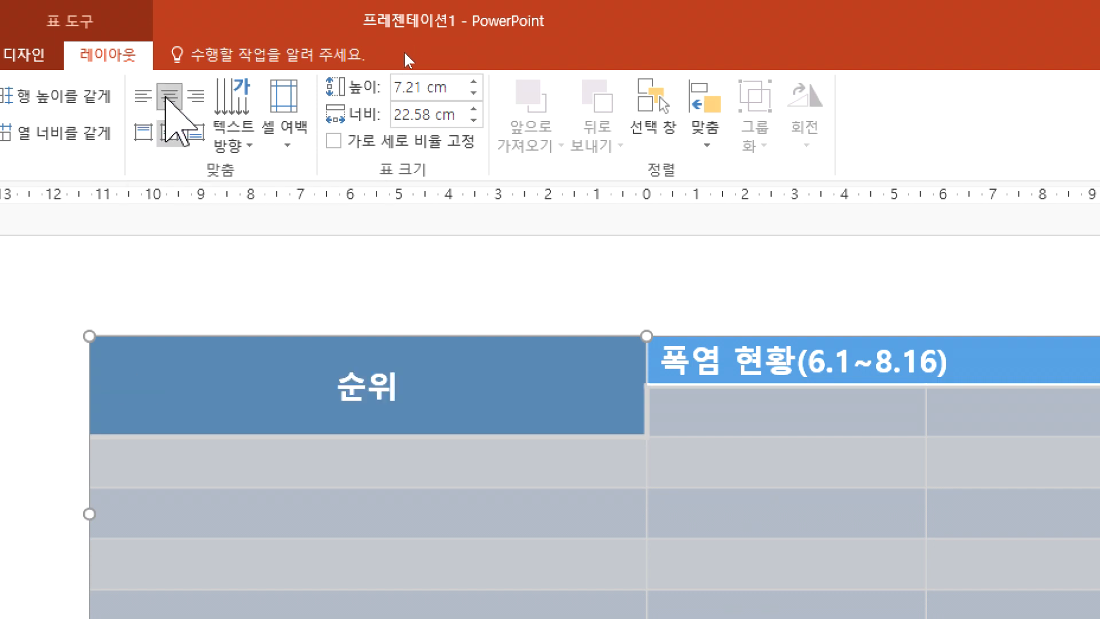
click(146, 131)
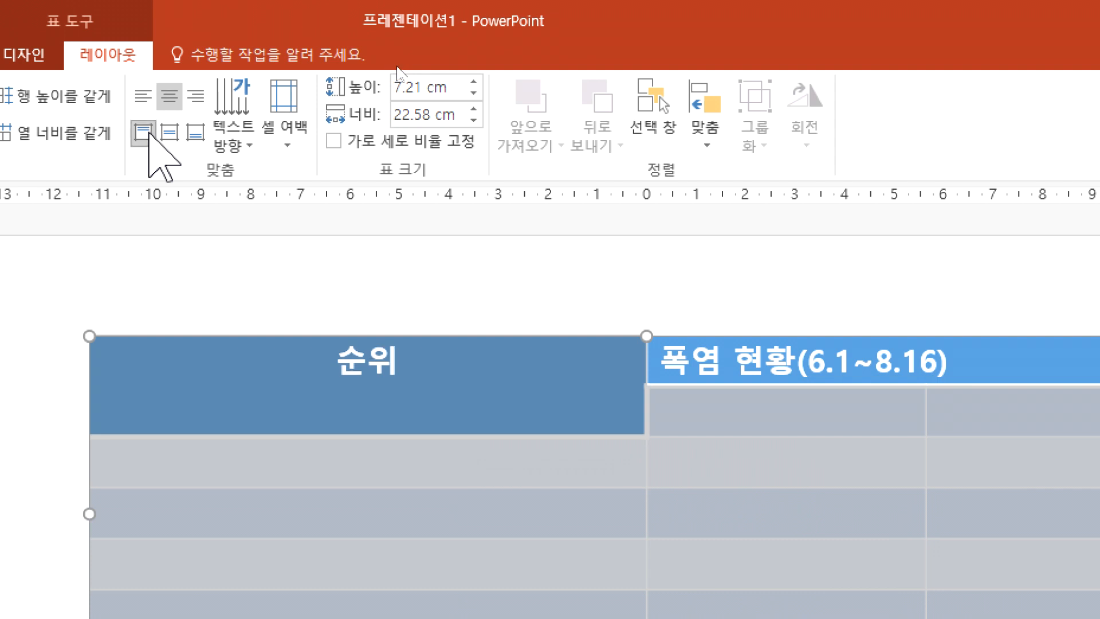
click(170, 133)
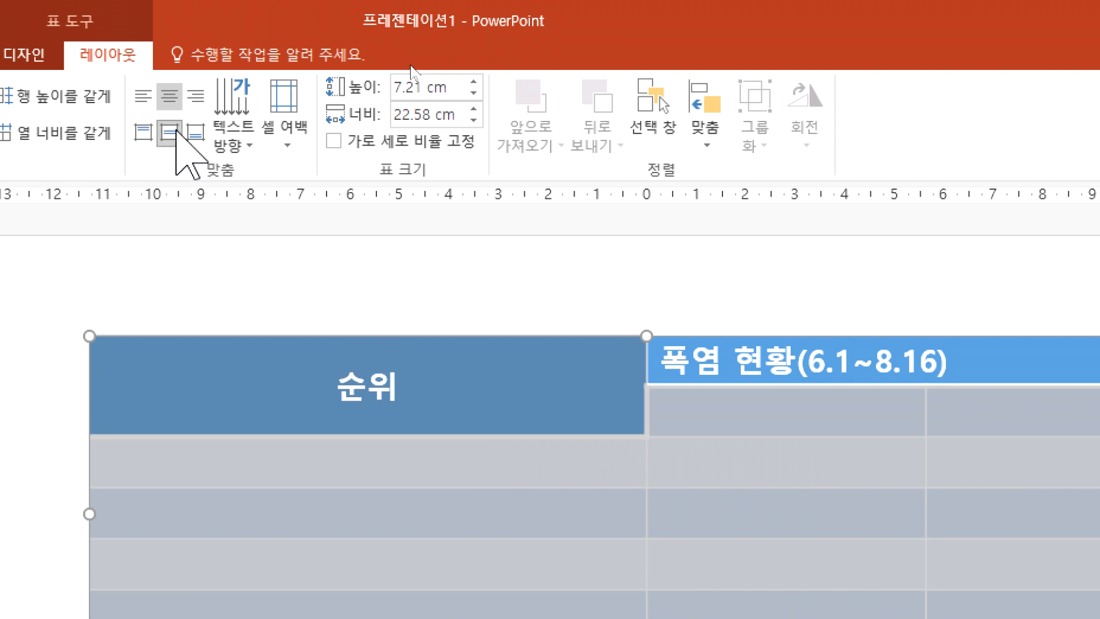
Step: Select all cells of the table, including both header cells, and centre their text horizontally and vertically
click(560, 406)
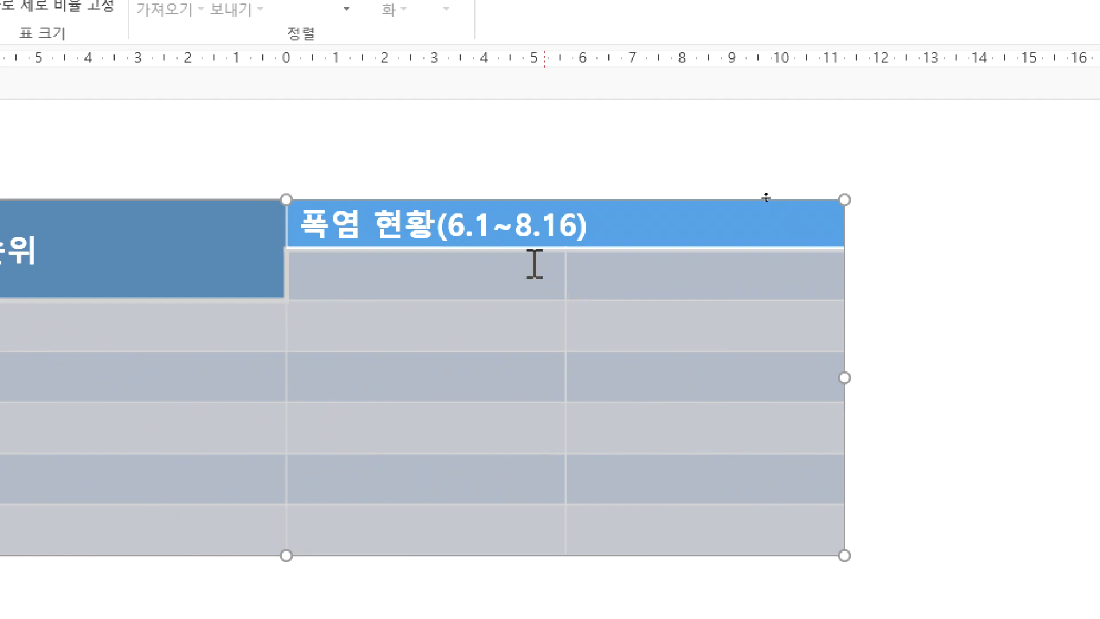
drag(605, 244, 2, 527)
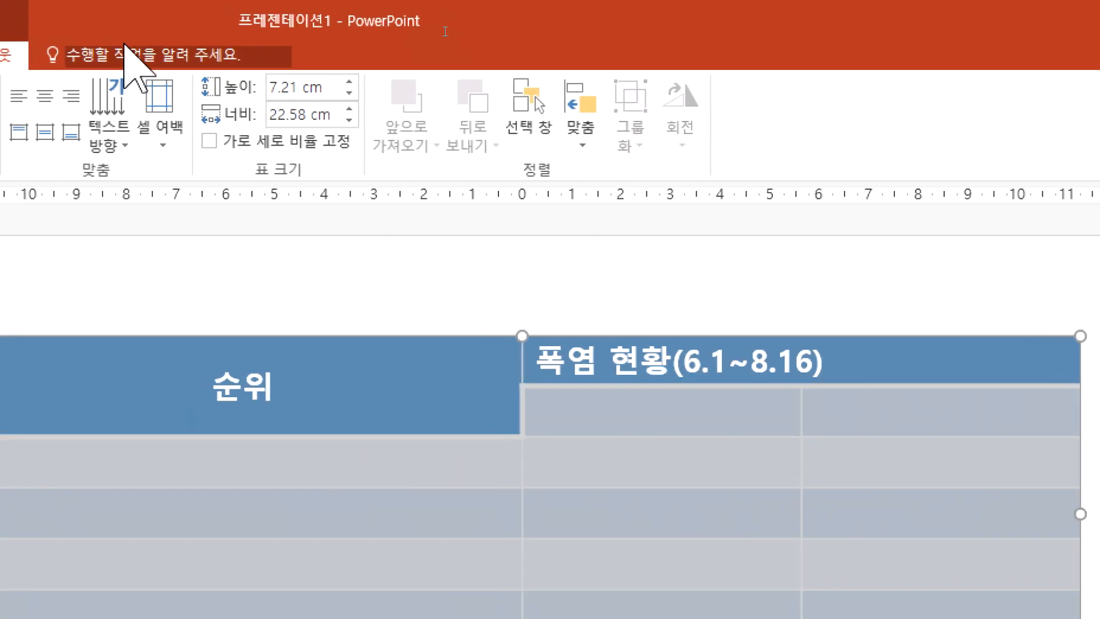
click(166, 96)
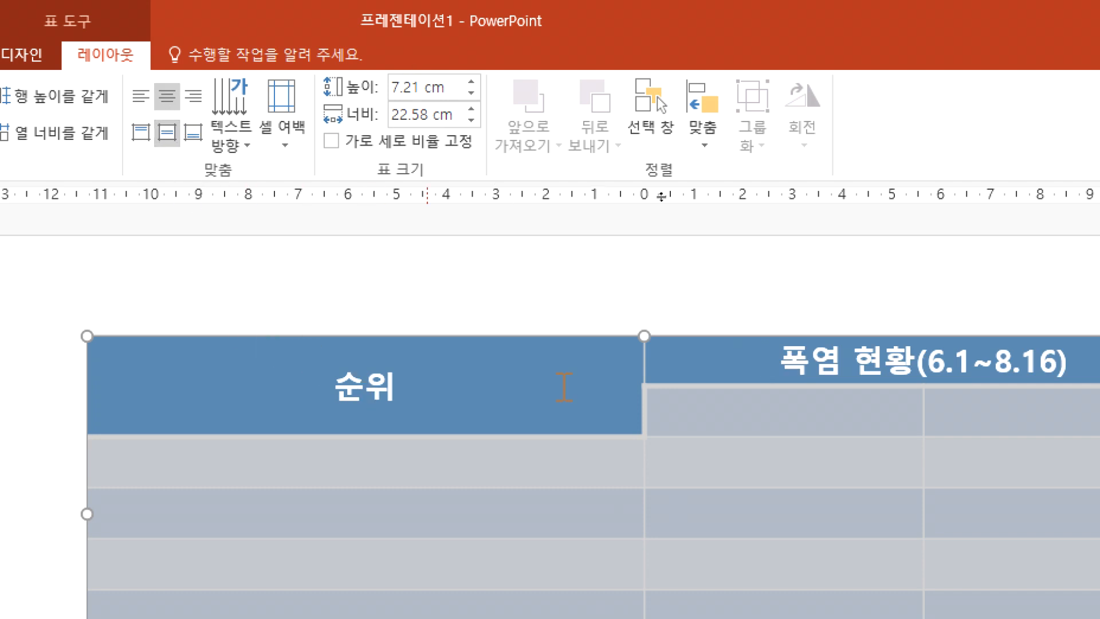
Step: Enter the subheaders 연도 and 일수 in the two cells below the 폭염 현황(6.1~8.16) header
click(699, 411)
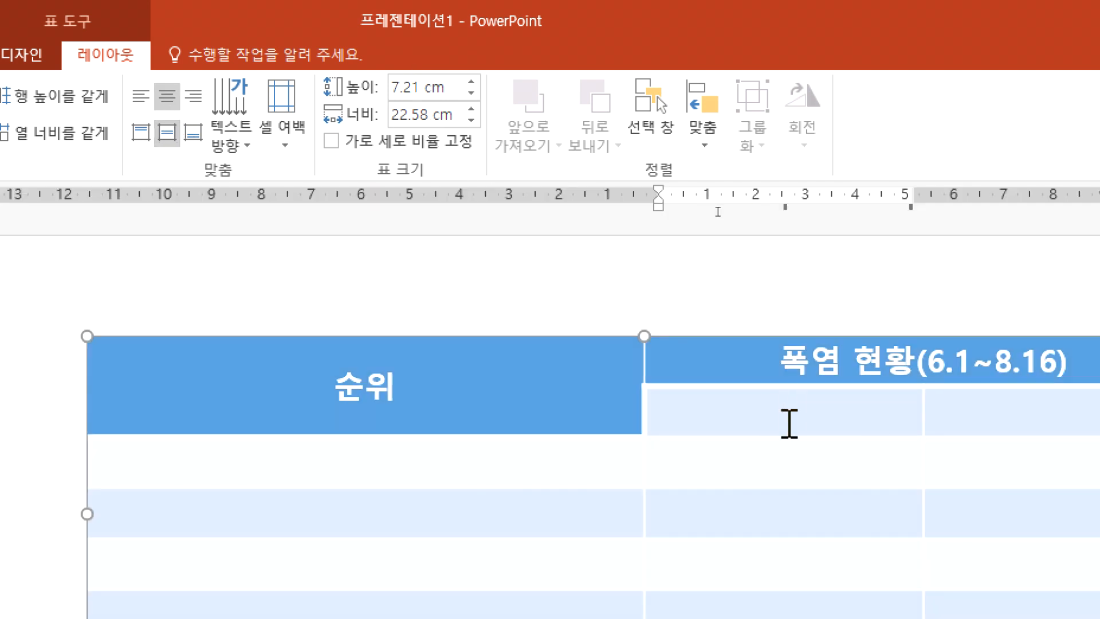
text(연ㄷ)
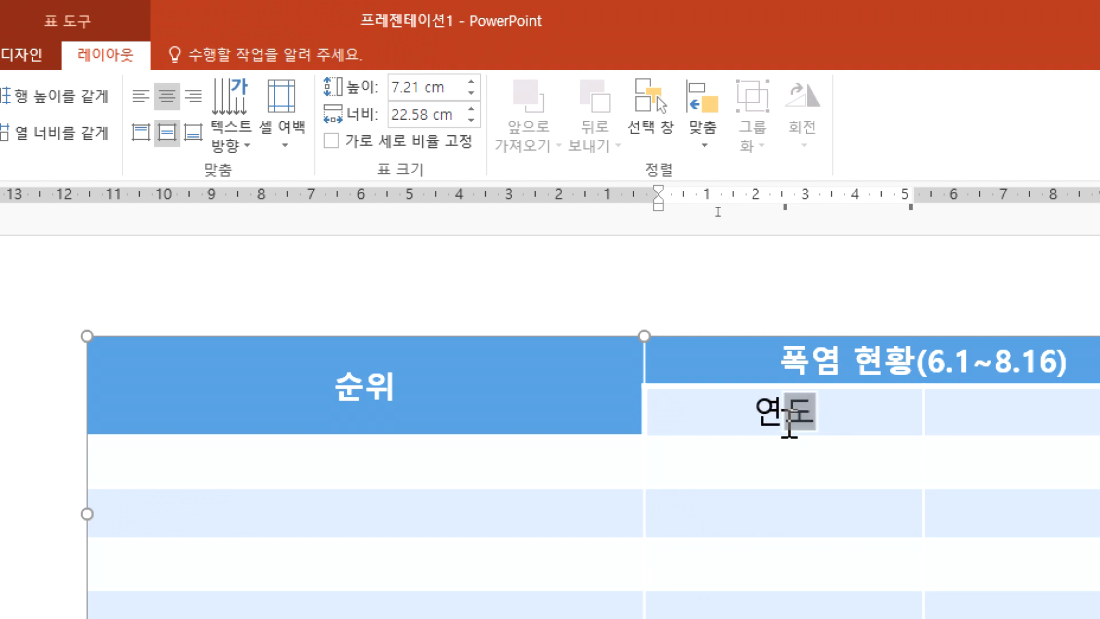
text(ㅗ)
key(Tab)
text(일수)
key(Tab)
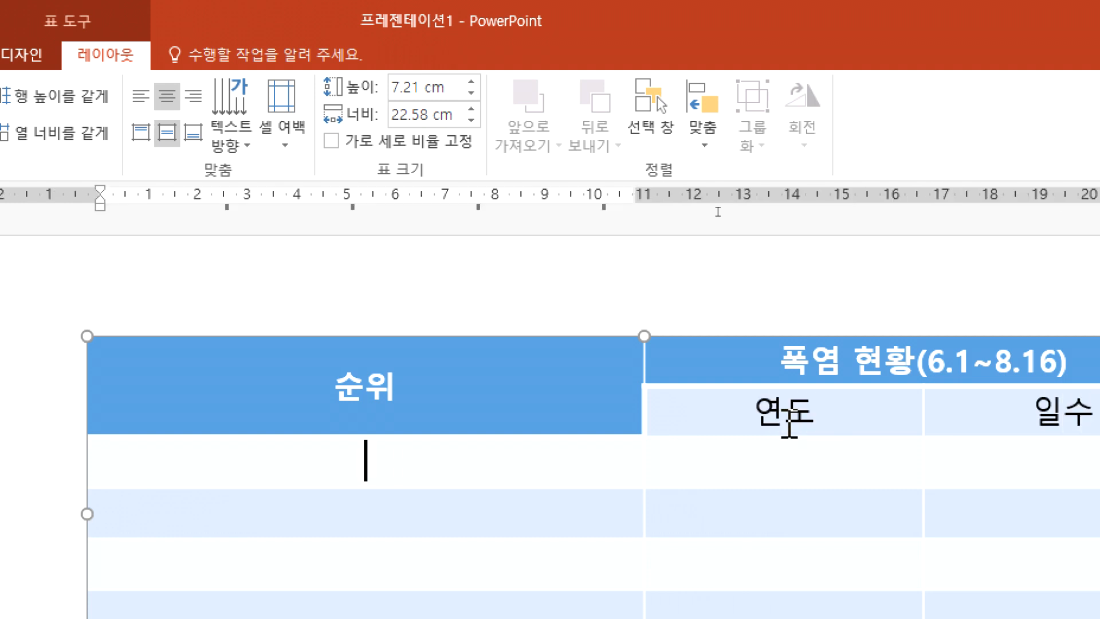
Step: Fill the cells below the 순위 header with the ranks 1위, 2위, 3위, 4위 and 5위
text(1ㅇ누)
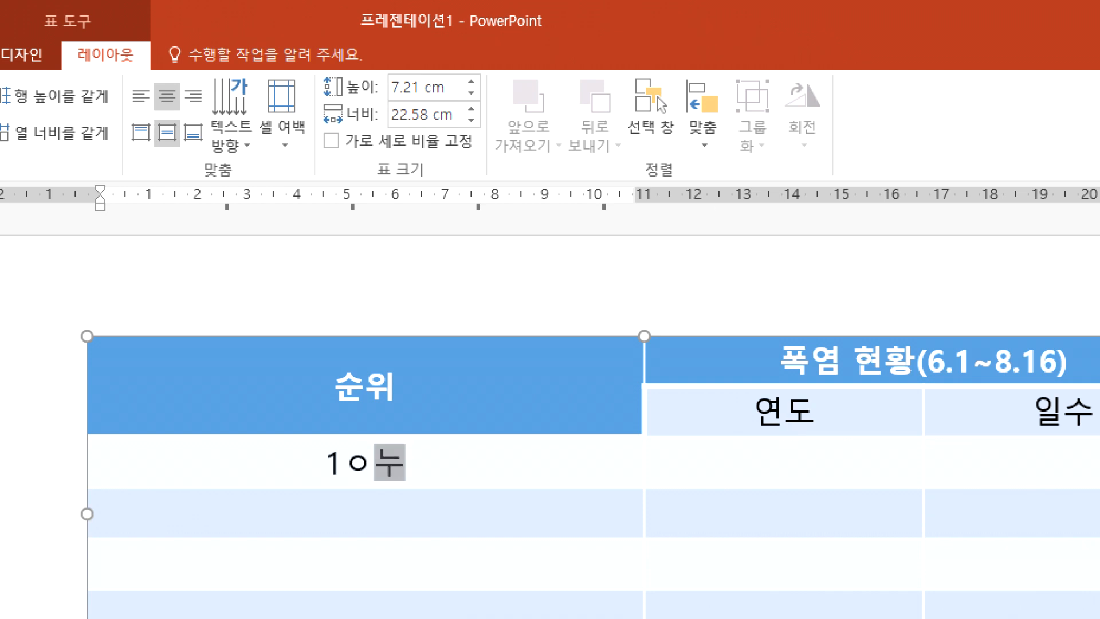
key(BackSpace)
key(BackSpace)
text(위)
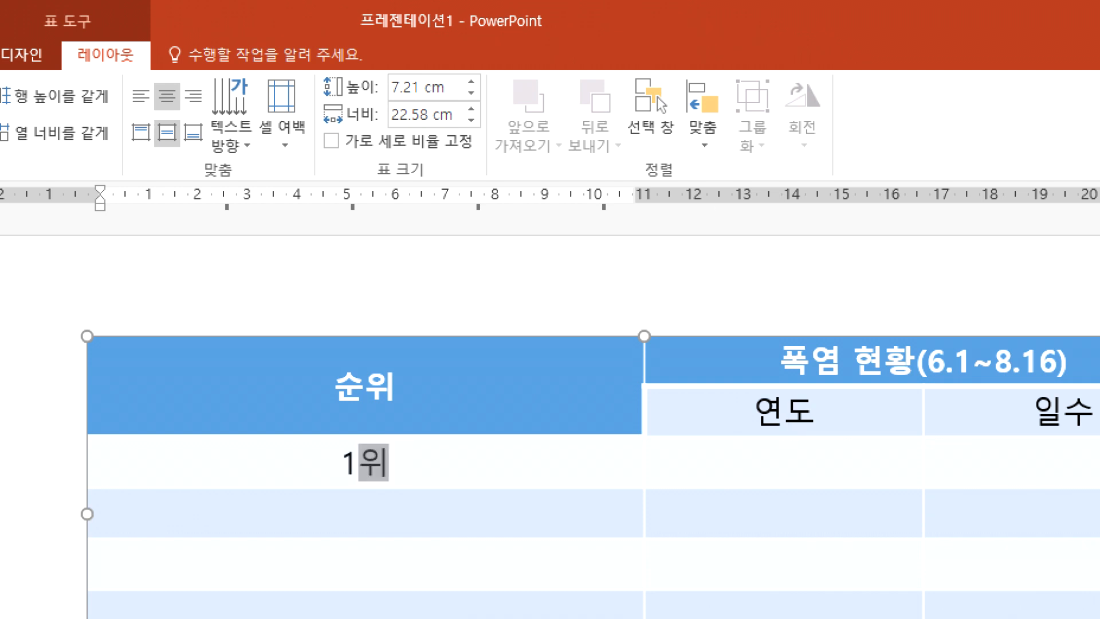
key(Down)
text(ㅈ)
key(BackSpace)
text(2우)
key(Down)
text(3위)
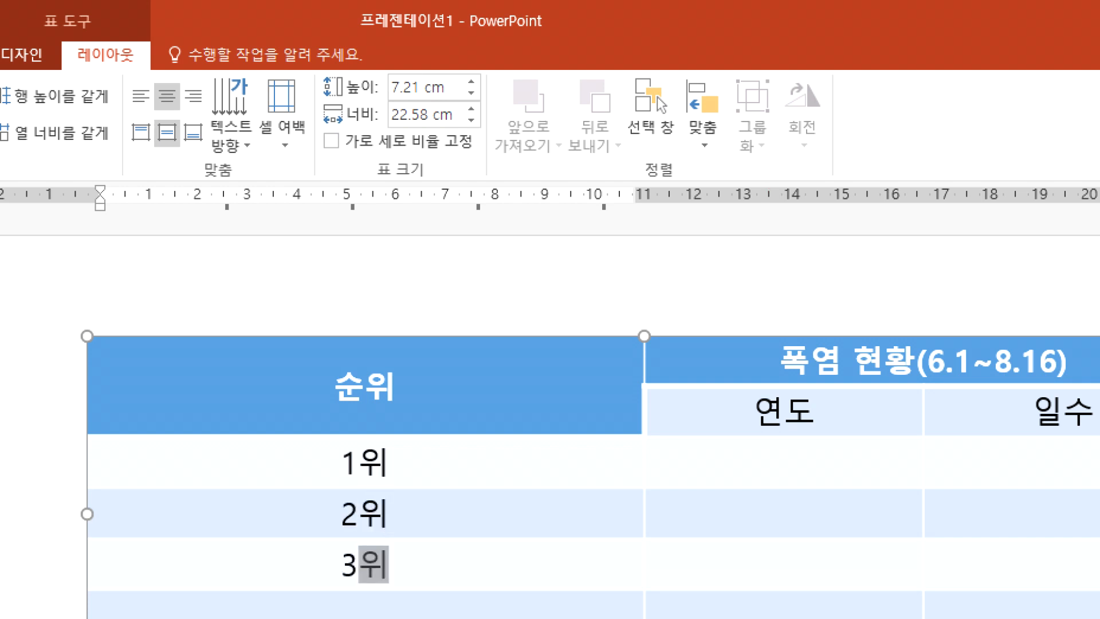
key(Down)
text(4위)
key(Down)
key(Down)
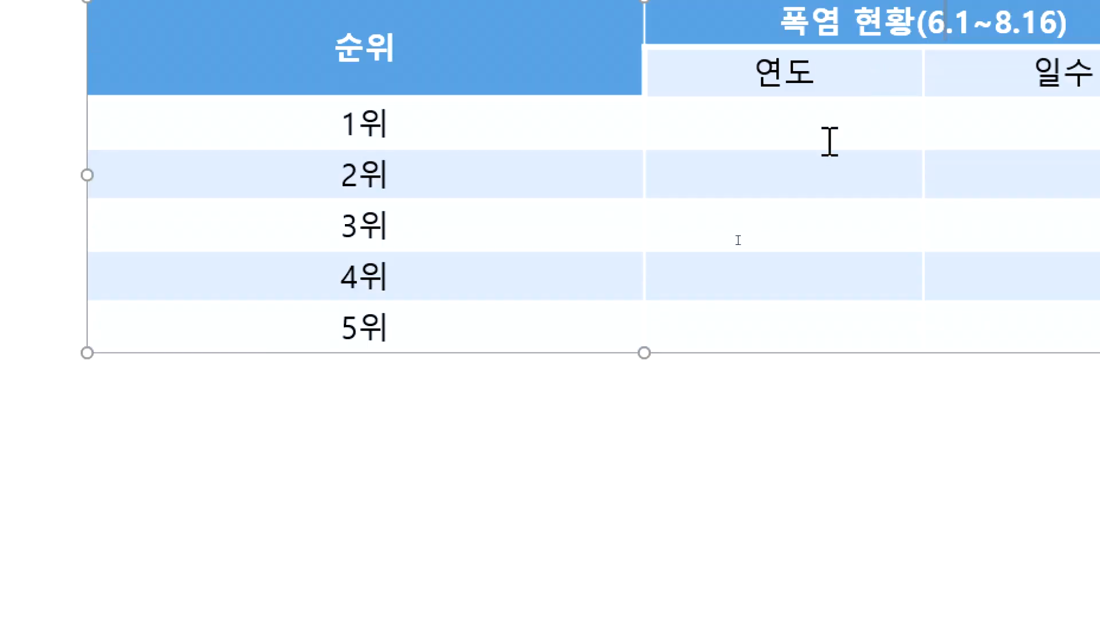
Step: Fill the 1위 row with 2018년 under 연도 and 29.2일 under 일수
text(21)
key(BackSpace)
text(018)
text(년)
key(Tab)
text(29)
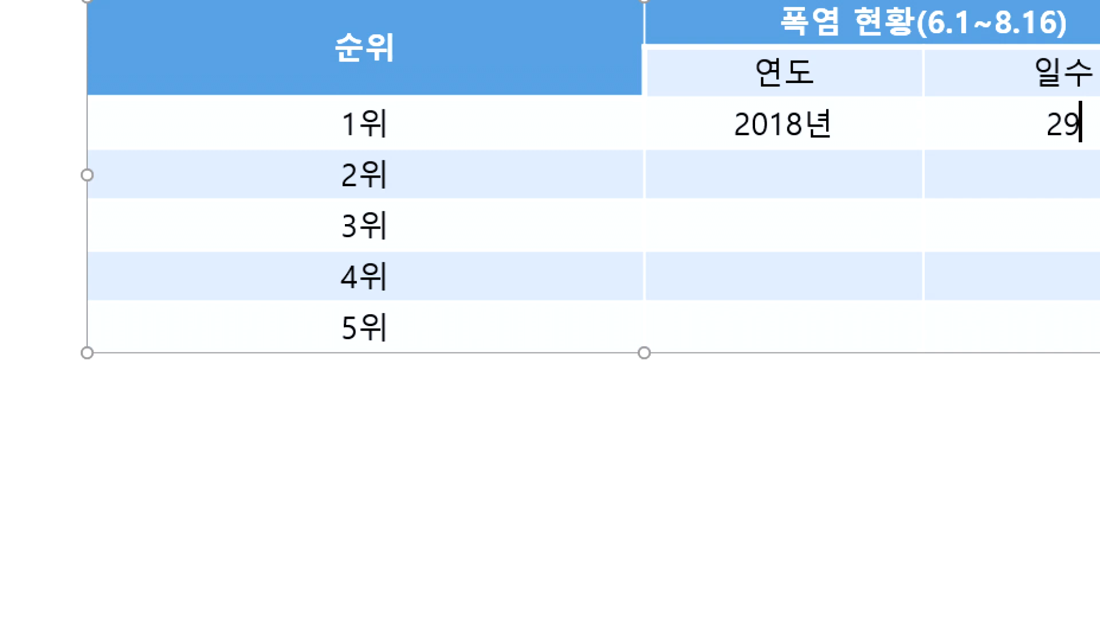
text(.2일)
Step: Enter 1994년 followed by 27.5일 in the 연도 cell of the 2위 row
key(Tab)
key(Tab)
text(1994ㄴ)
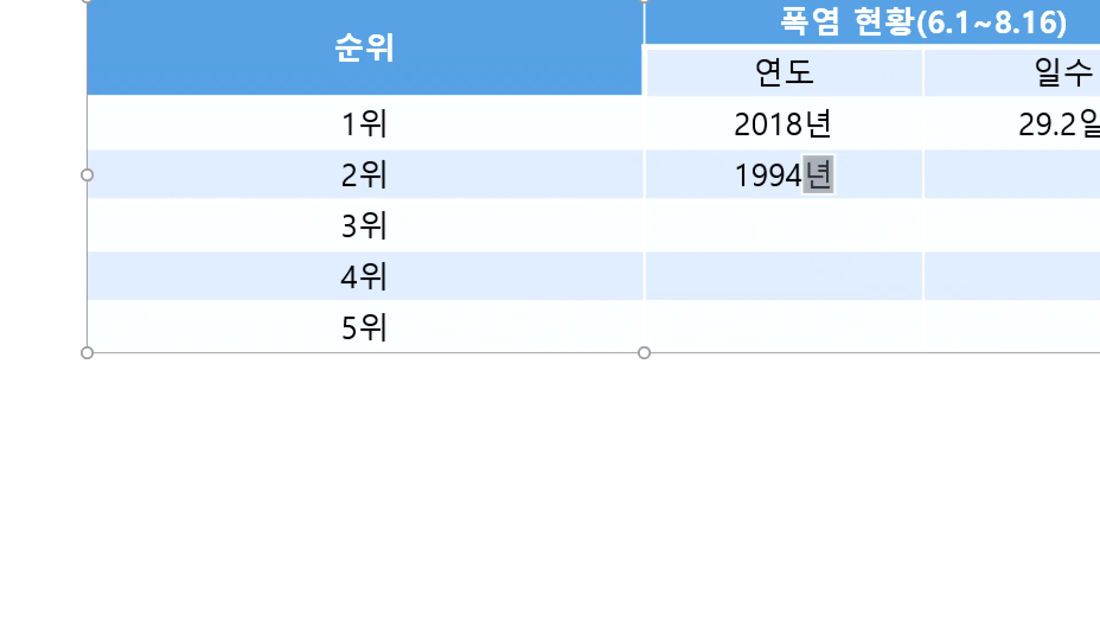
text(27.5일)
key(Tab)
key(Tab)
text(216)
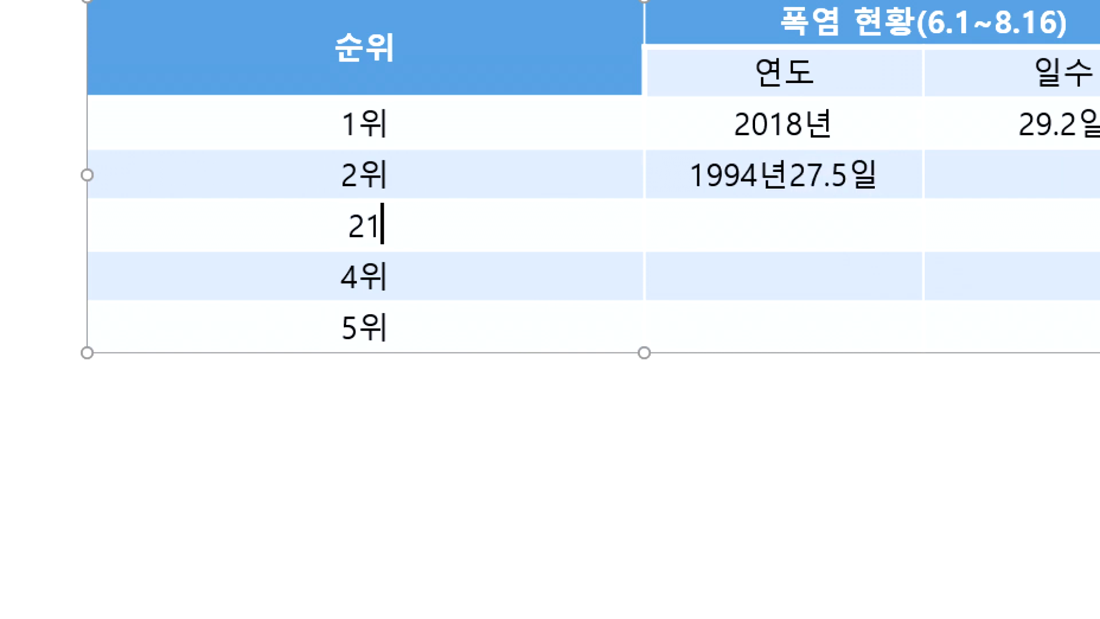
key(BackSpace)
key(BackSpace)
key(BackSpace)
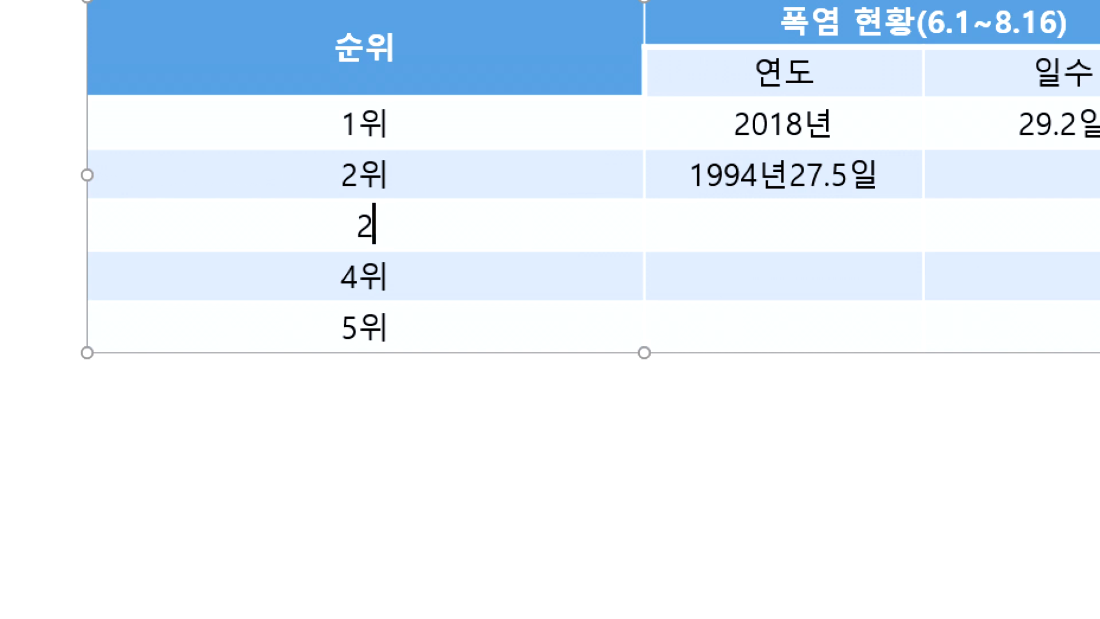
text(3의)
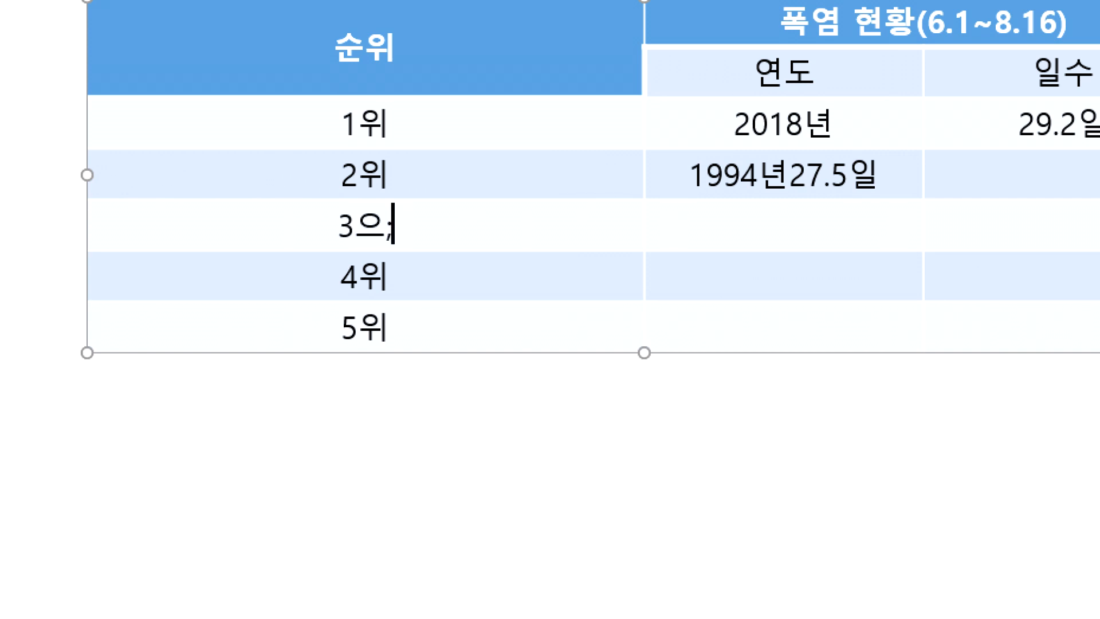
key(BackSpace)
key(BackSpace)
text(3위)
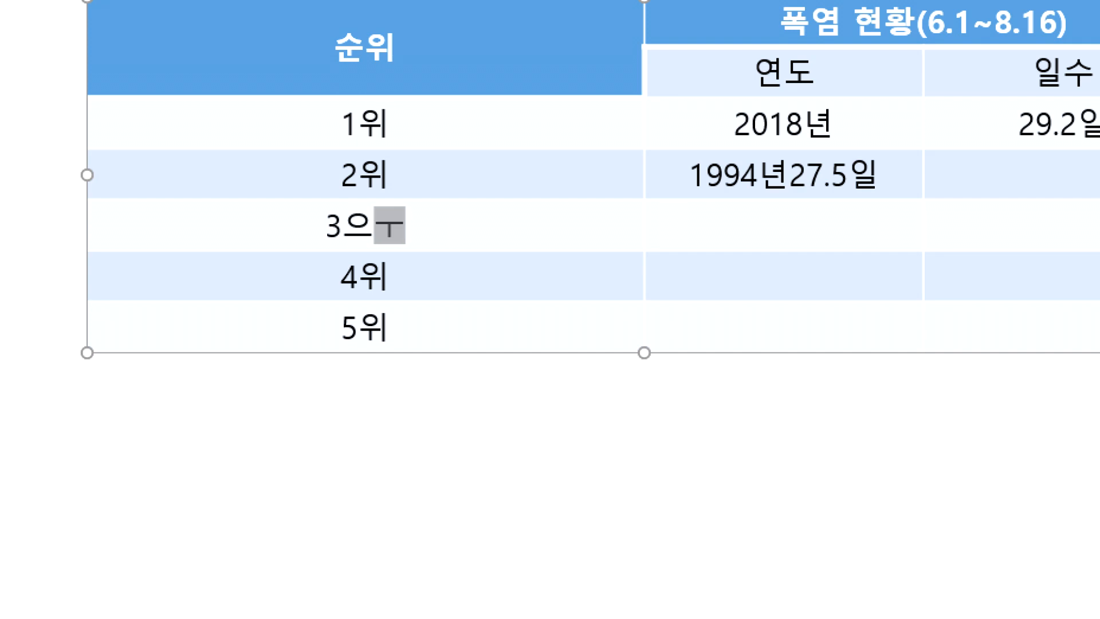
key(Tab)
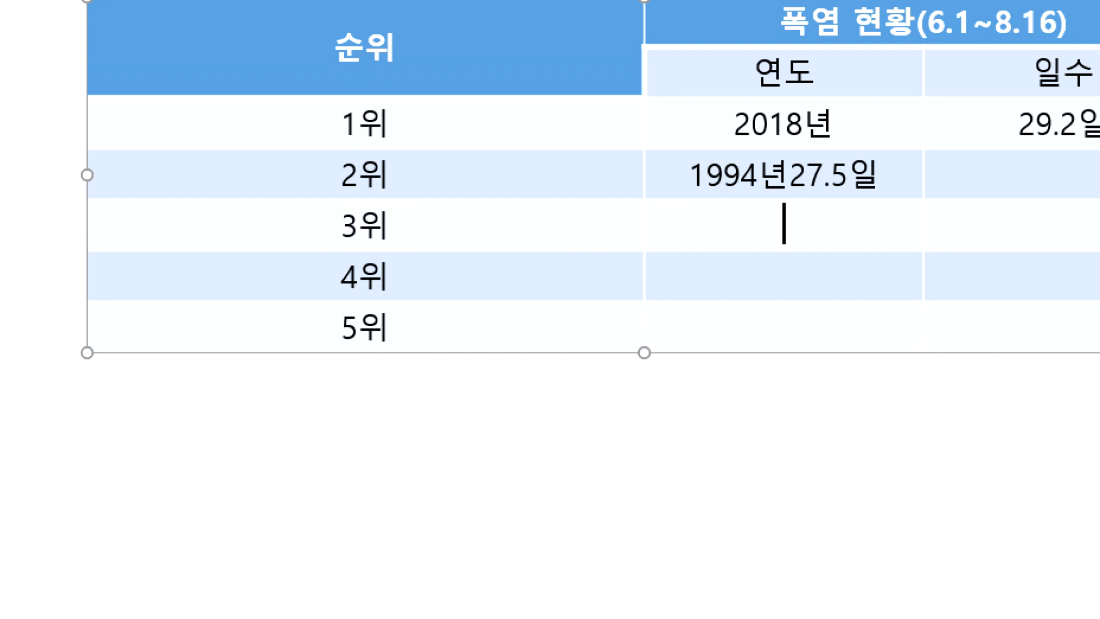
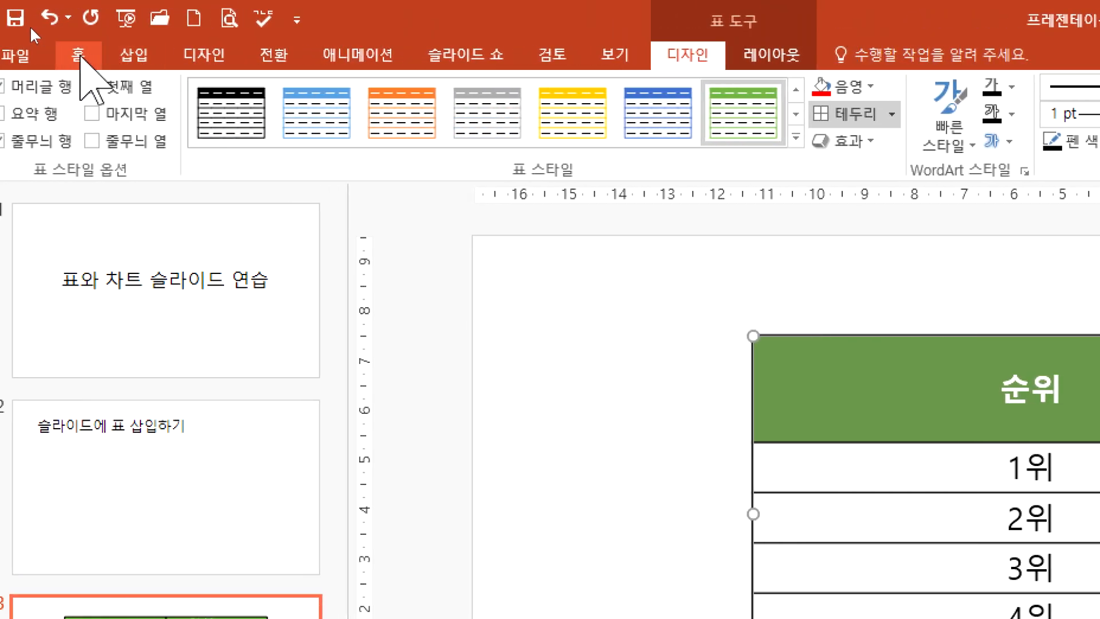
Step: Set the font colour of the table's header cells, including 연도 and 일수, to white
click(79, 55)
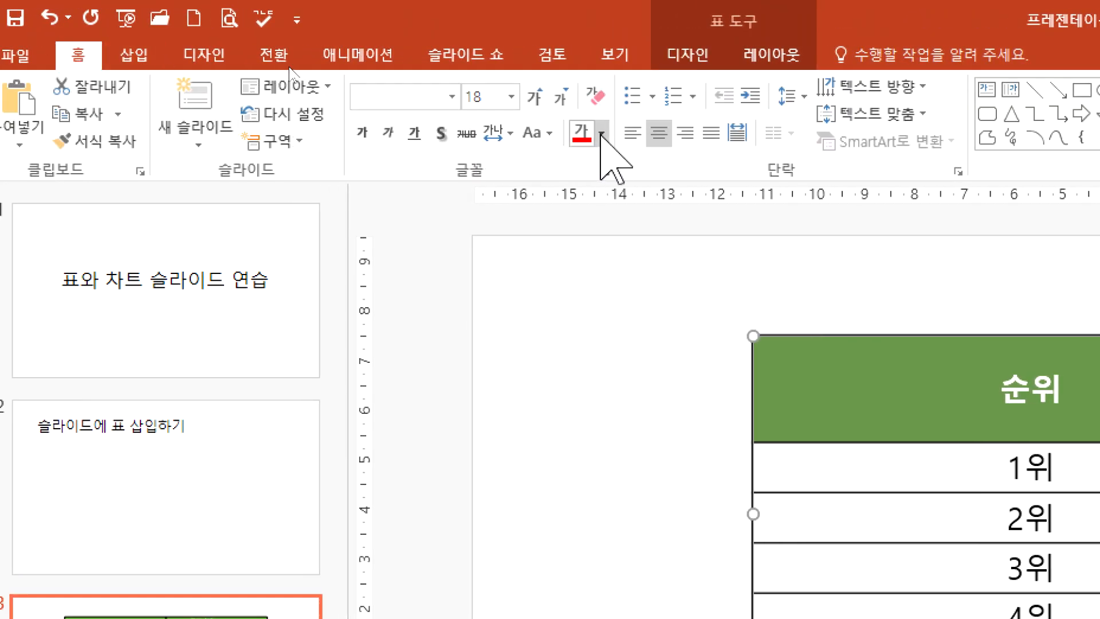
click(601, 134)
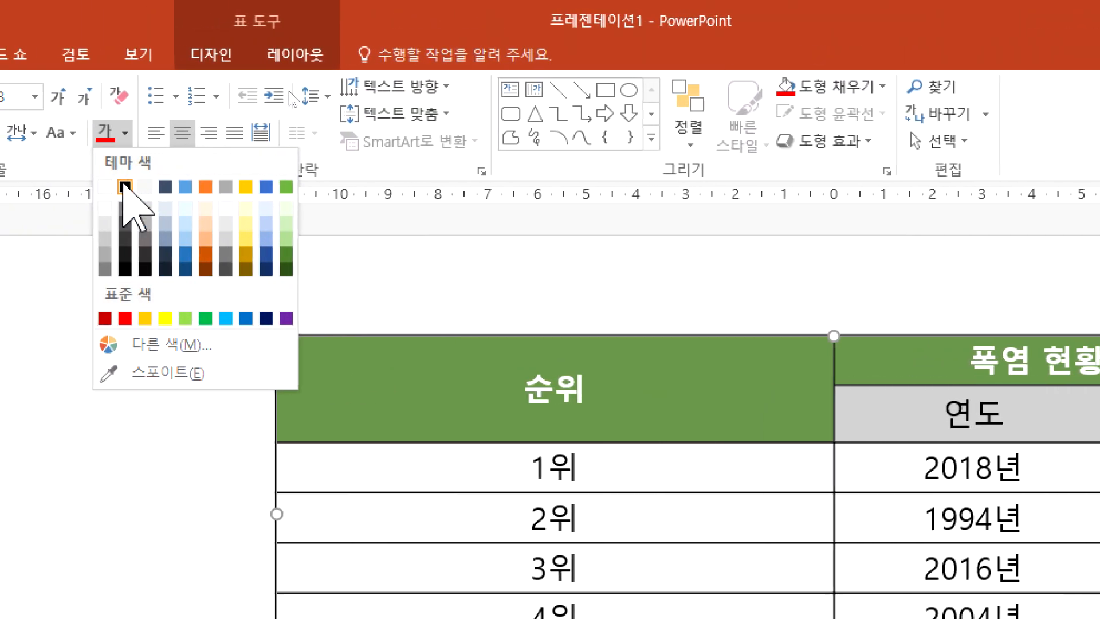
click(71, 186)
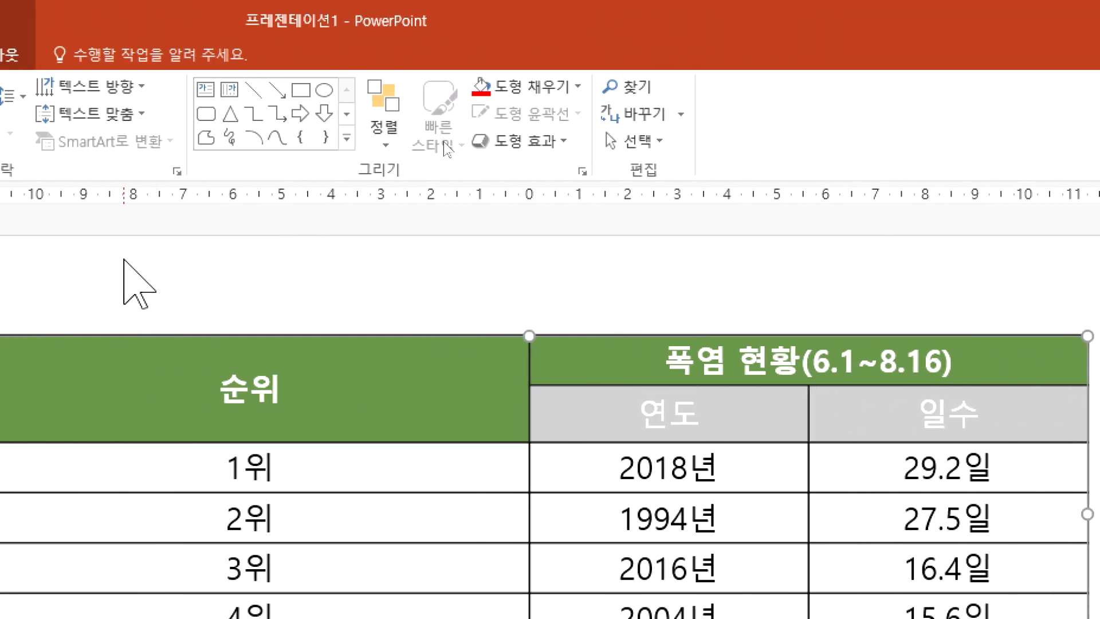
click(86, 393)
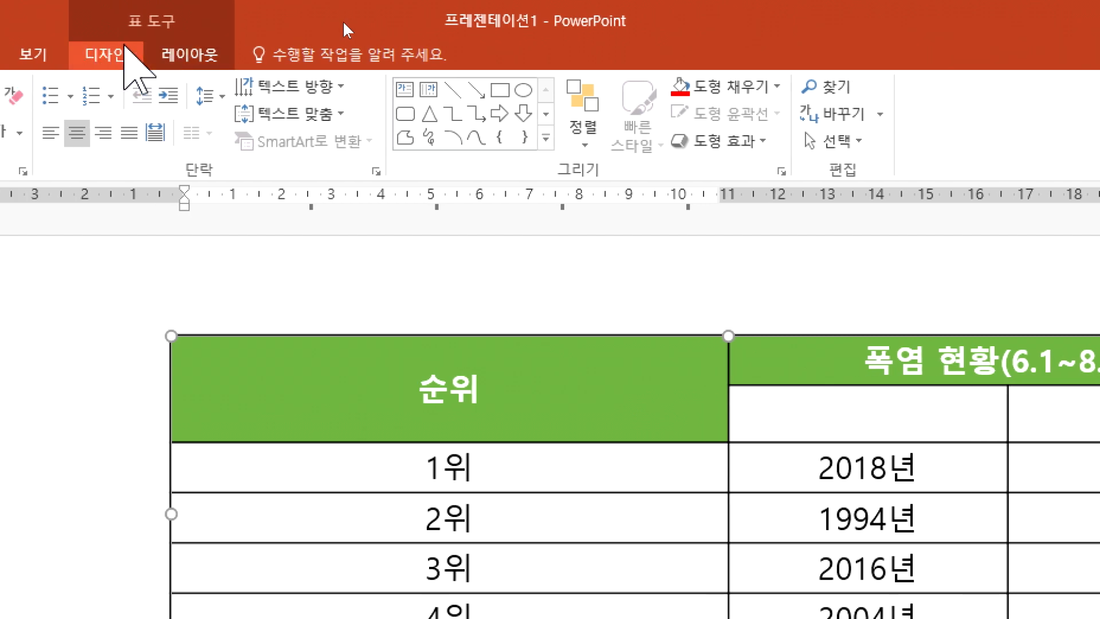
click(94, 53)
click(127, 53)
click(132, 53)
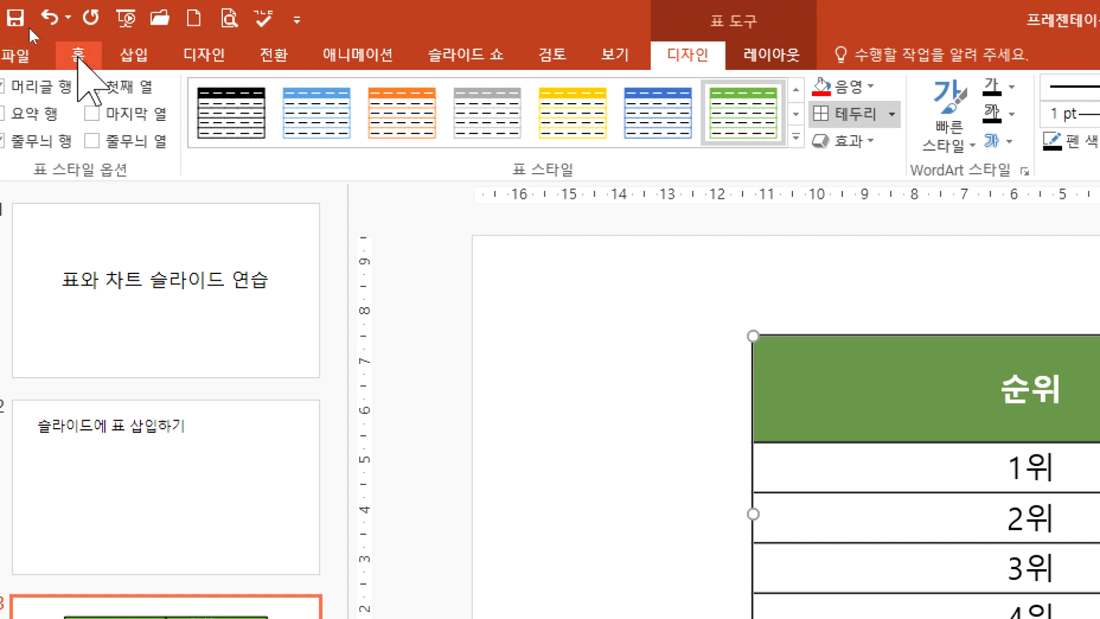
click(78, 55)
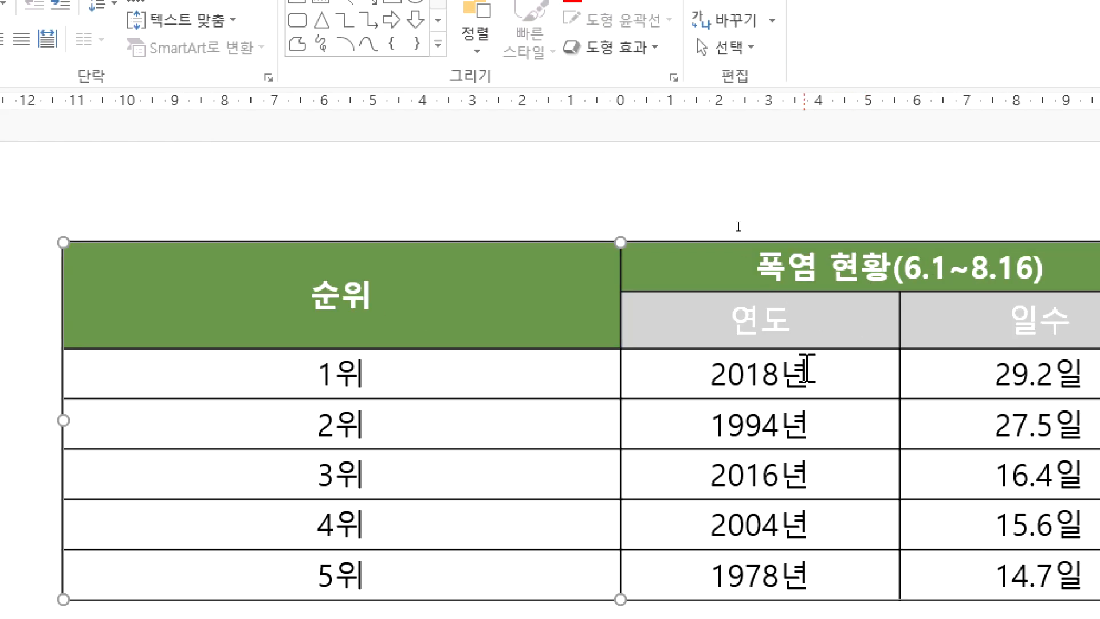
click(838, 342)
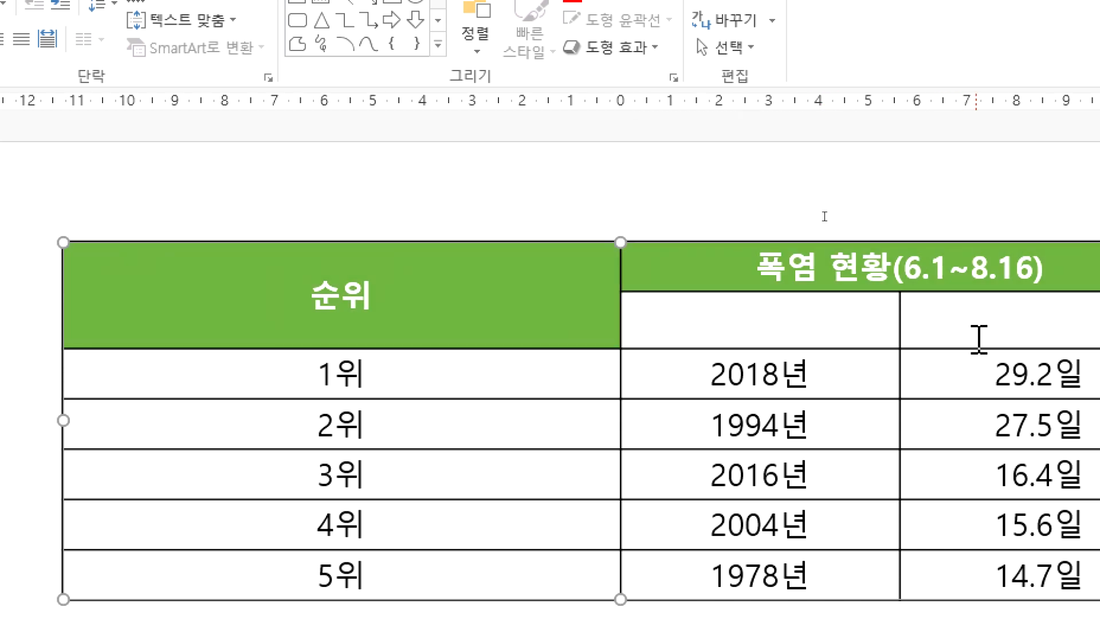
Step: Shade the 연도 and 일수 cells with the standard light green using the table shading
drag(979, 338, 772, 336)
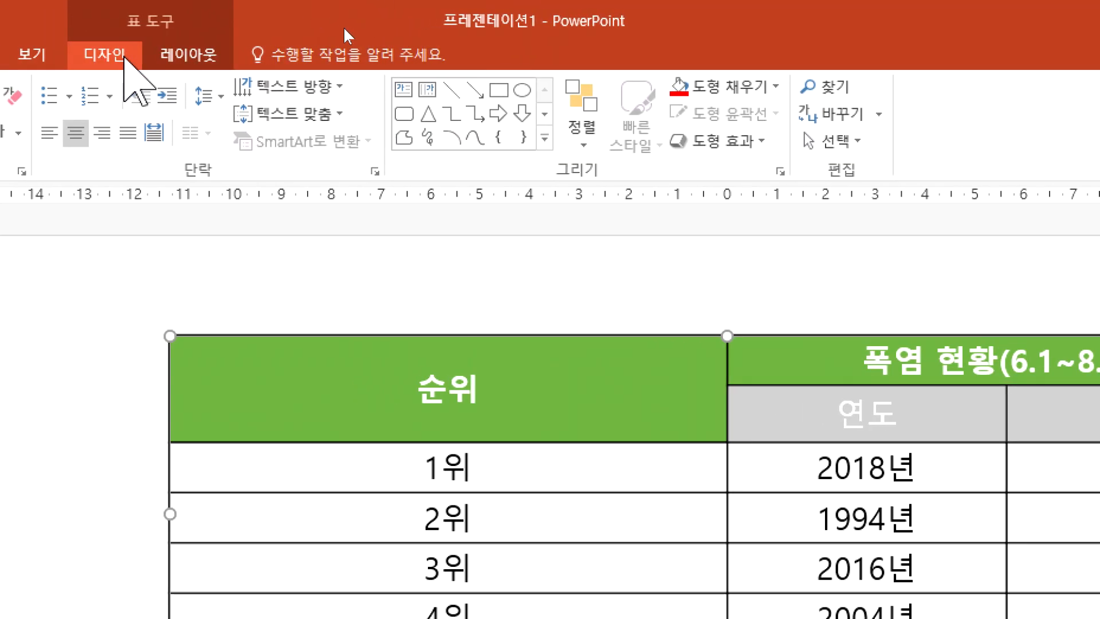
click(109, 54)
click(286, 86)
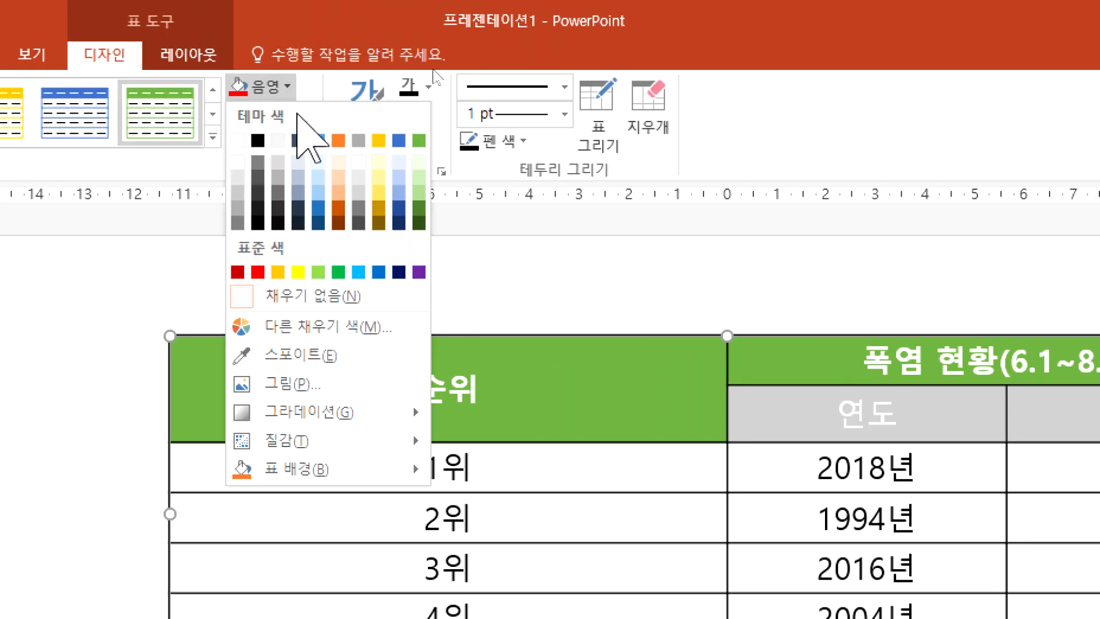
click(318, 275)
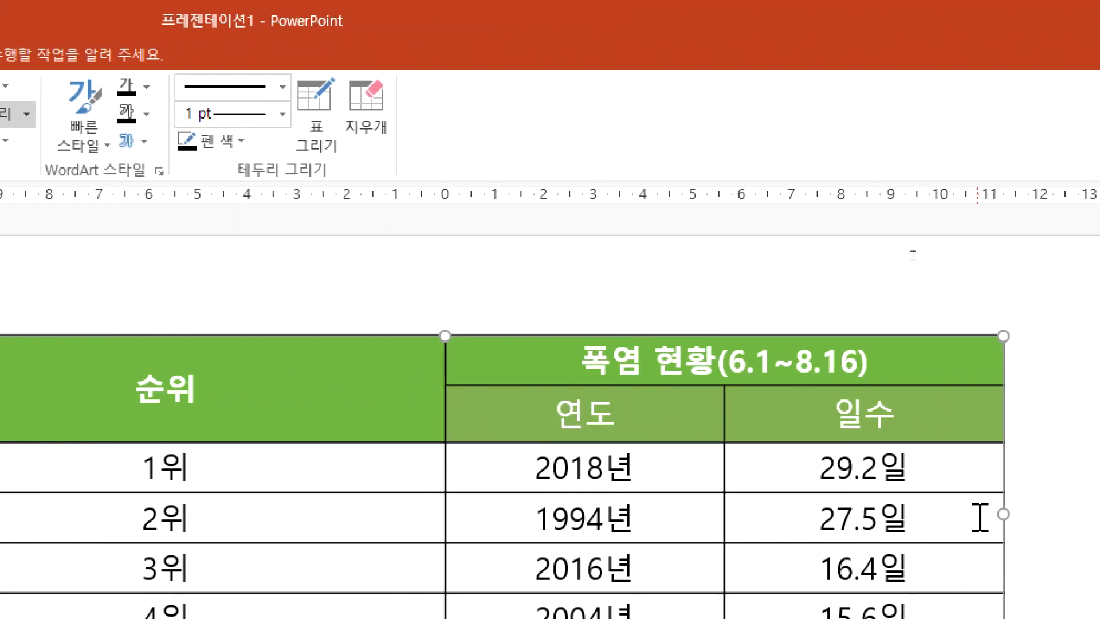
click(982, 328)
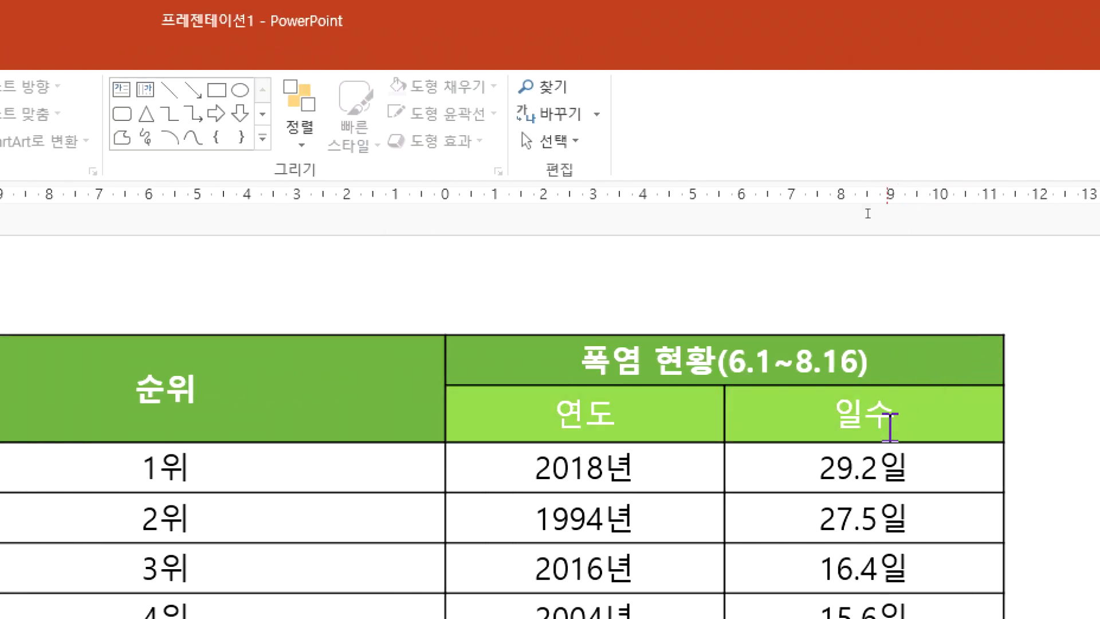
Step: Apply the standard light green shape fill to the 연도 and 일수 cells
click(888, 427)
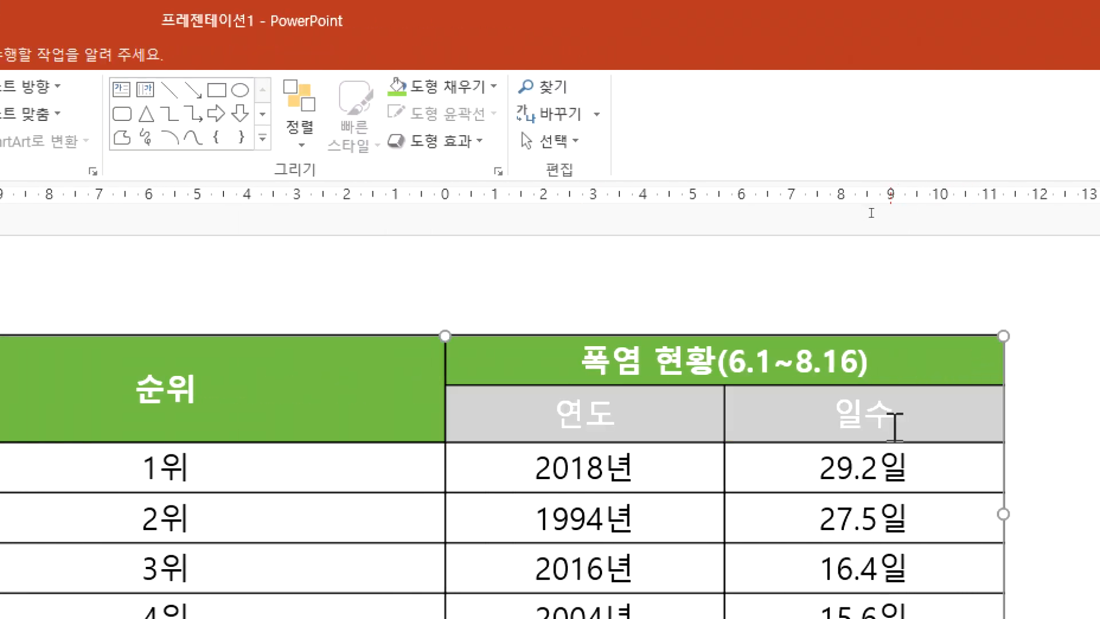
click(1080, 467)
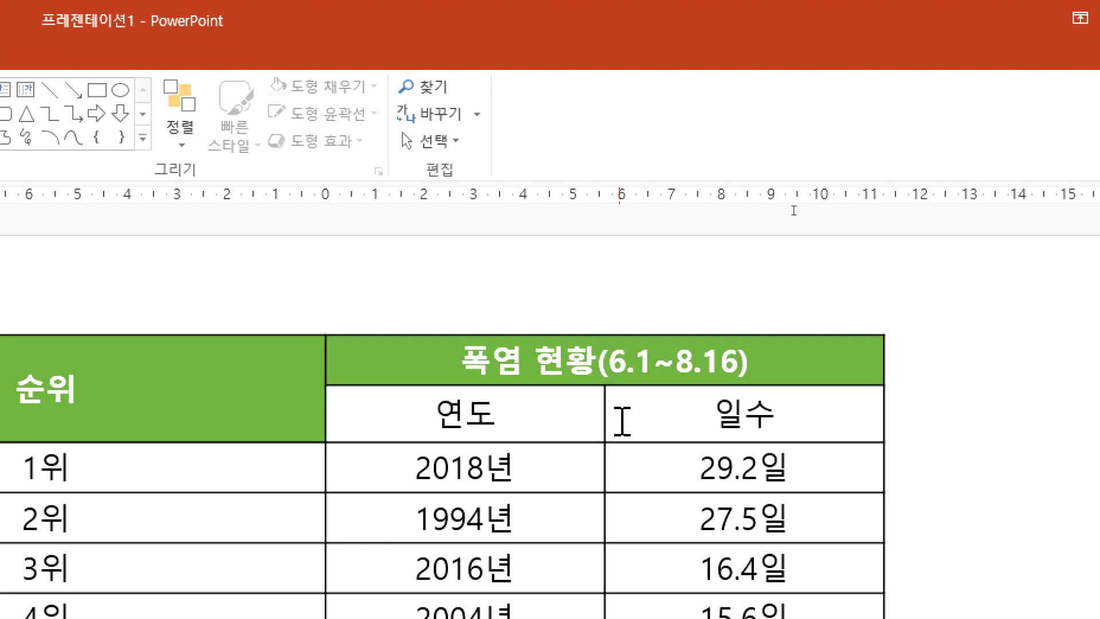
drag(874, 424, 514, 418)
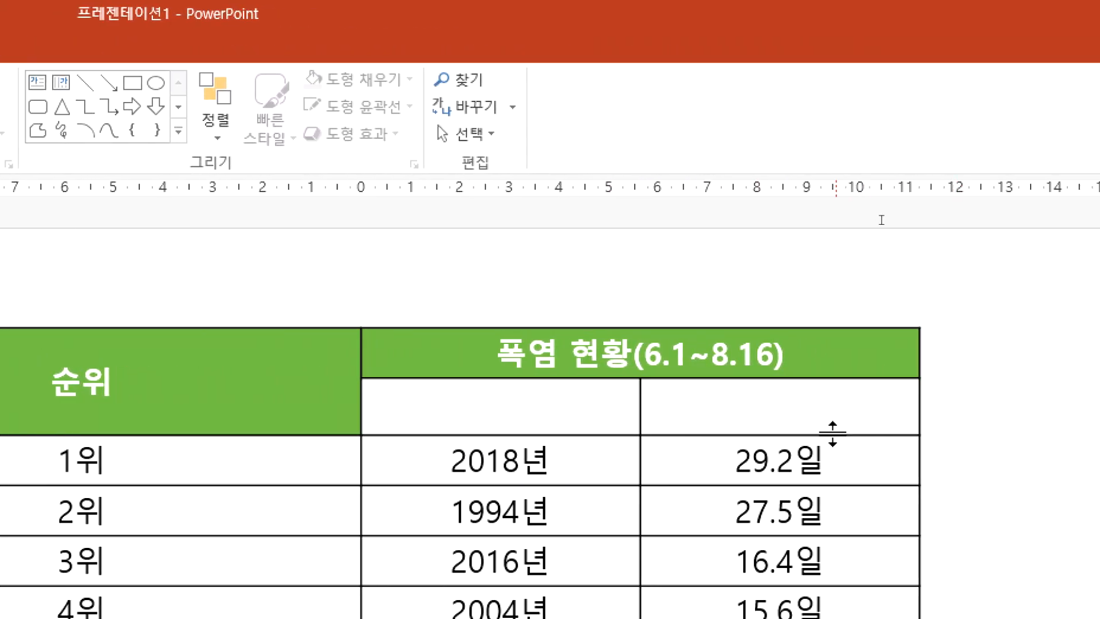
click(707, 418)
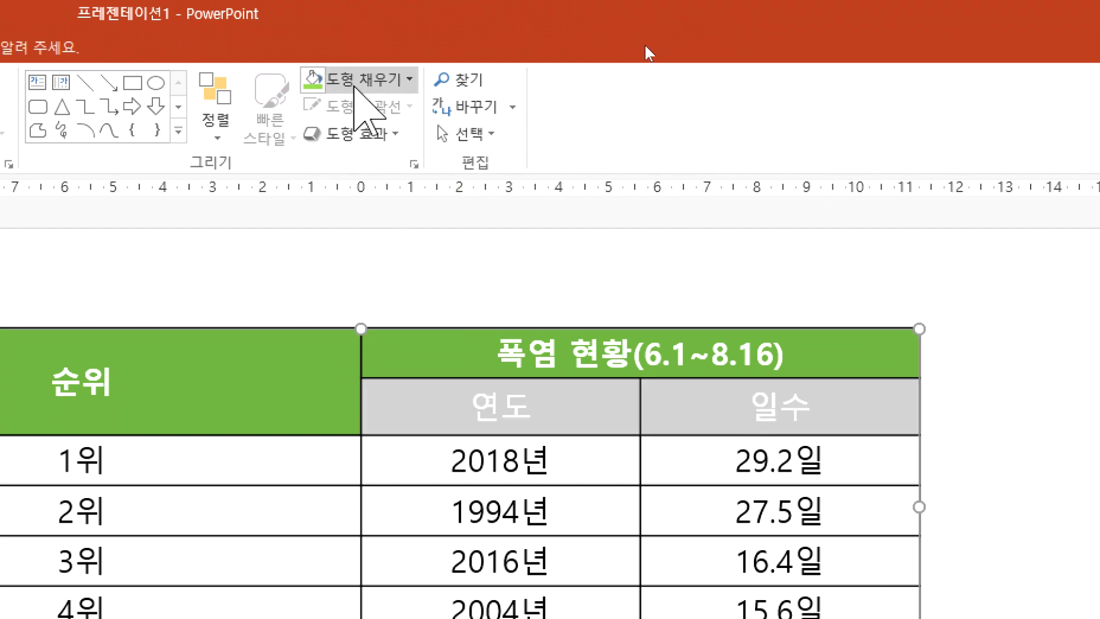
click(354, 86)
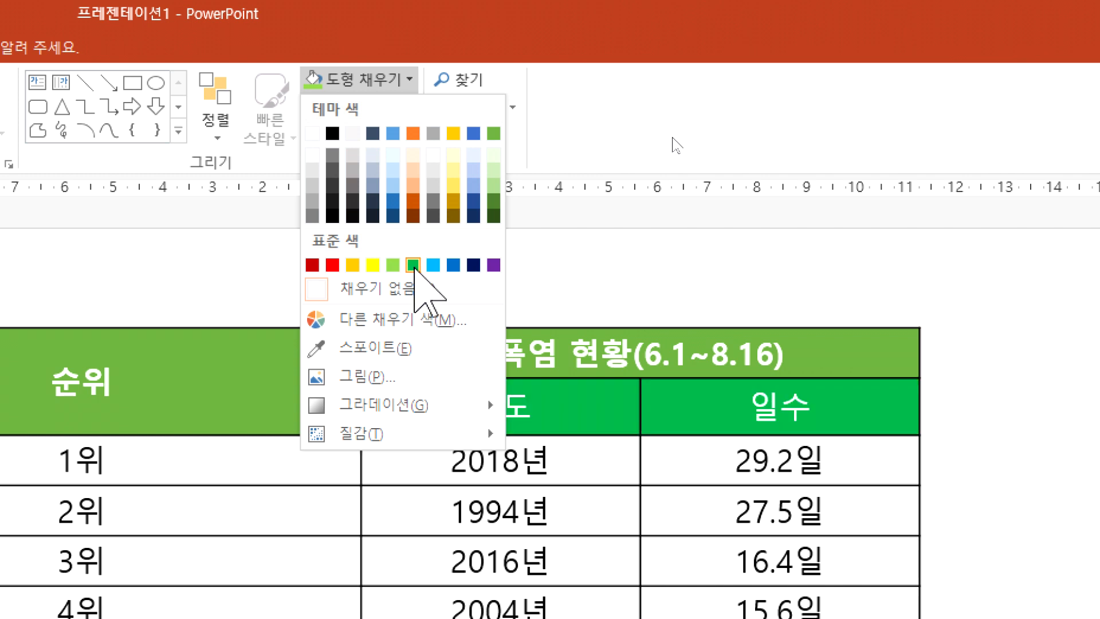
click(393, 264)
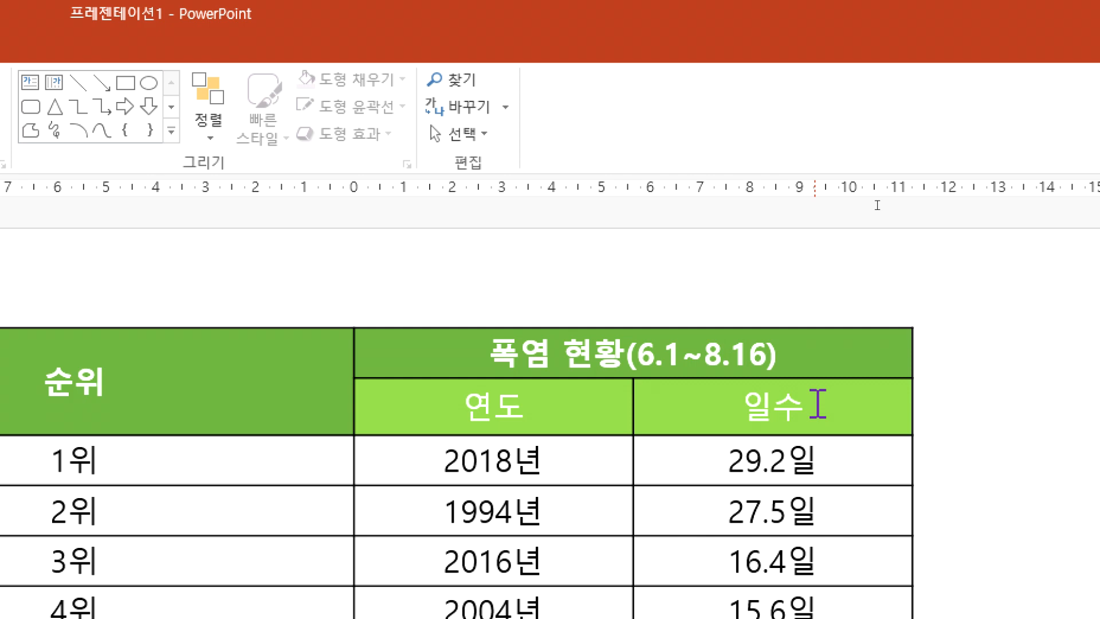
click(654, 373)
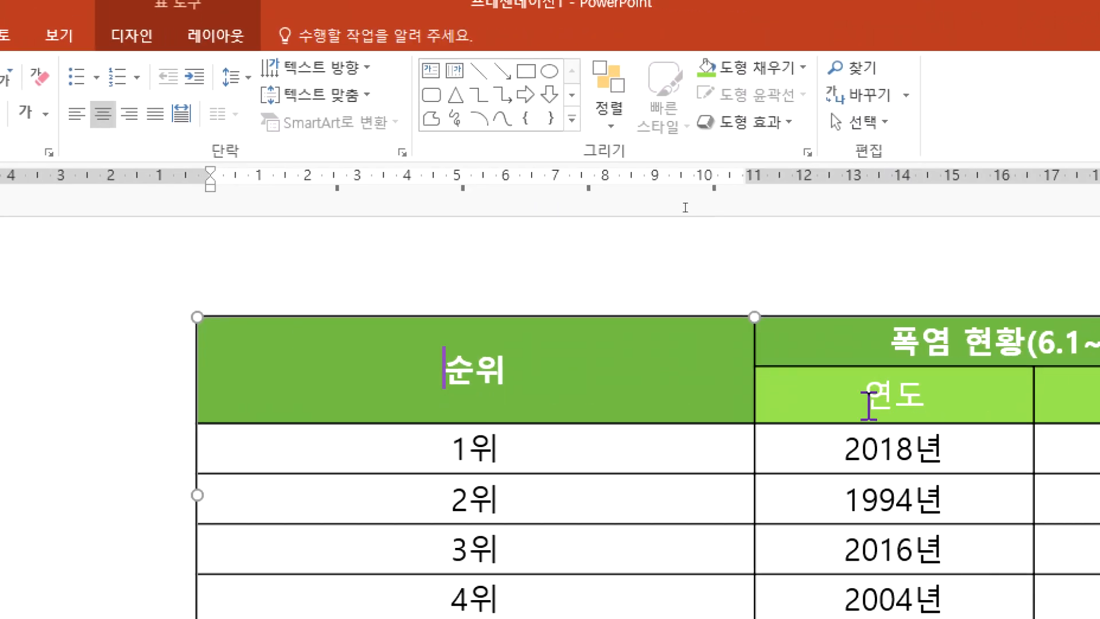
click(453, 376)
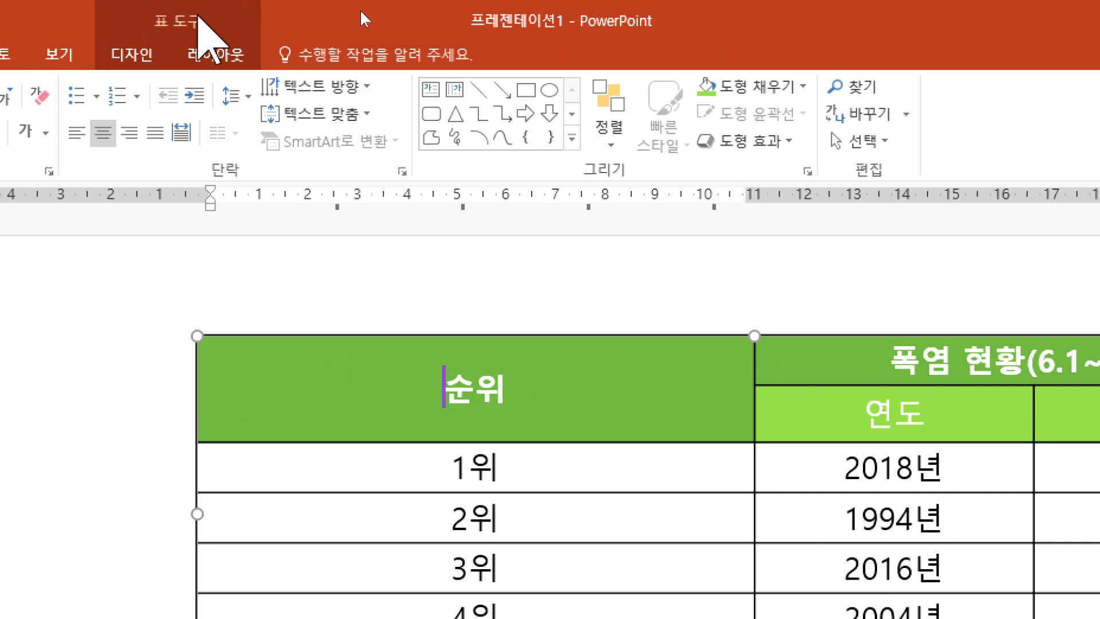
click(148, 53)
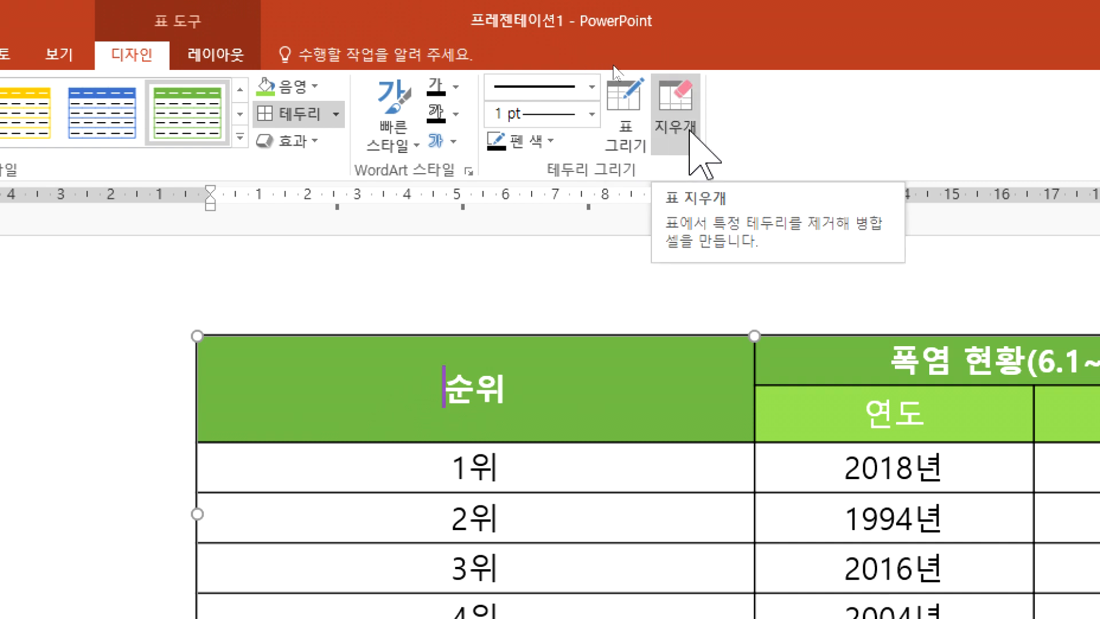
click(691, 133)
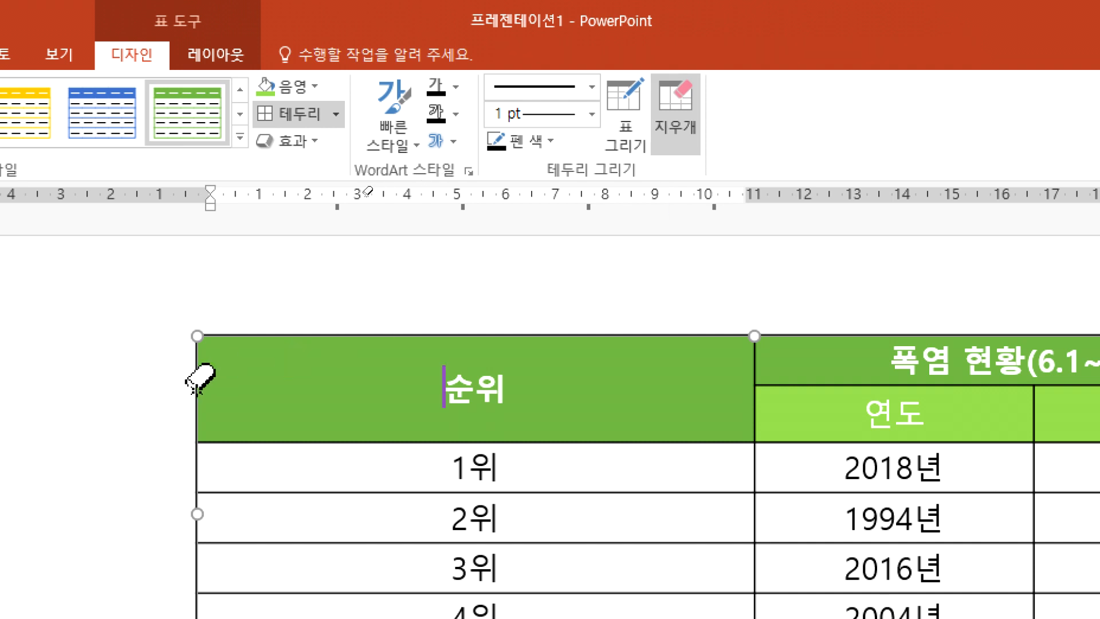
key(Escape)
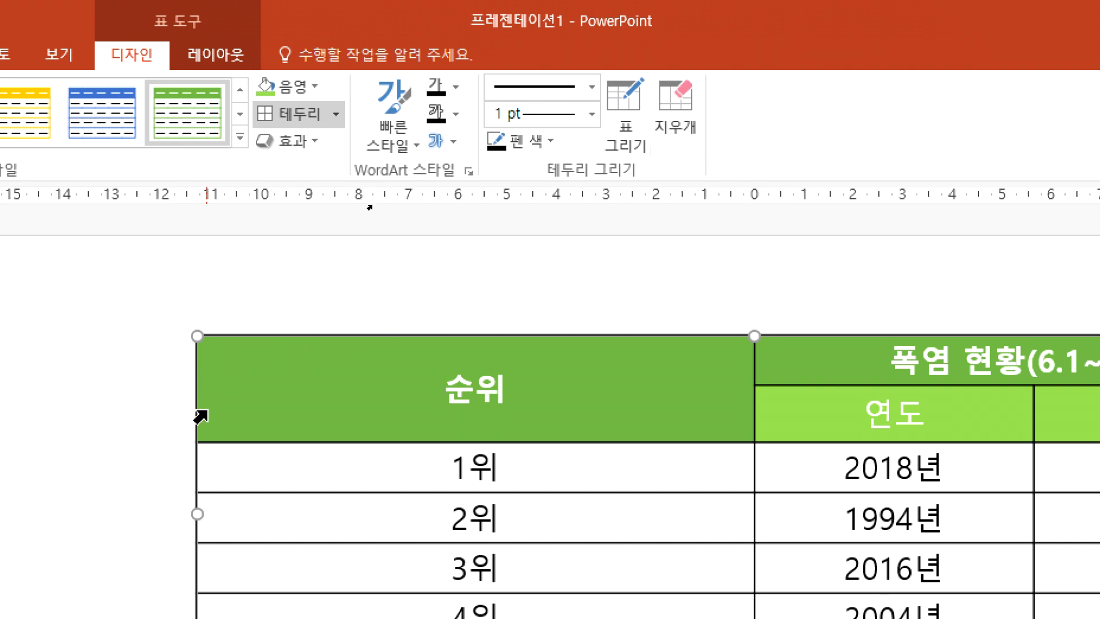
click(689, 98)
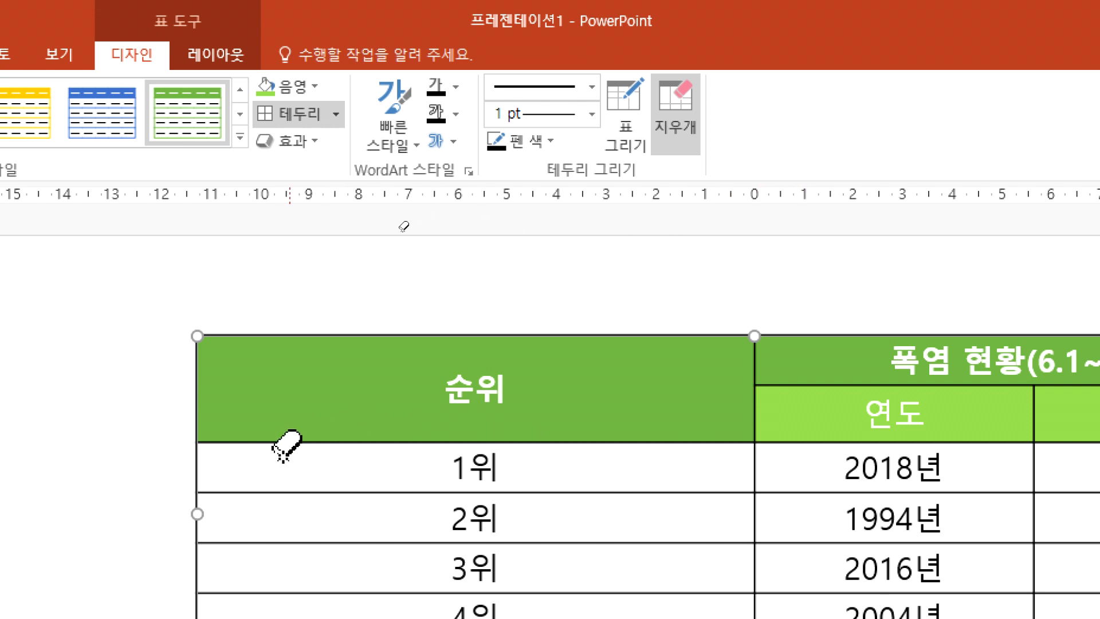
key(Escape)
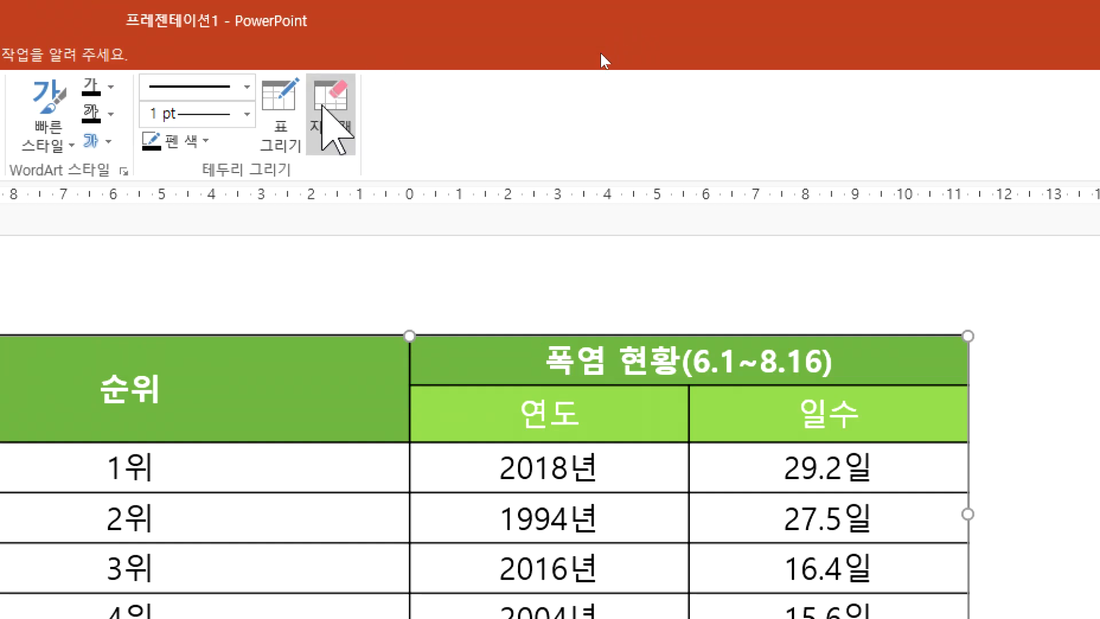
Step: Erase the border lines between the 폭염 현황(6.1~8.16) header and the 연도 and 일수 cells with the table eraser
click(337, 127)
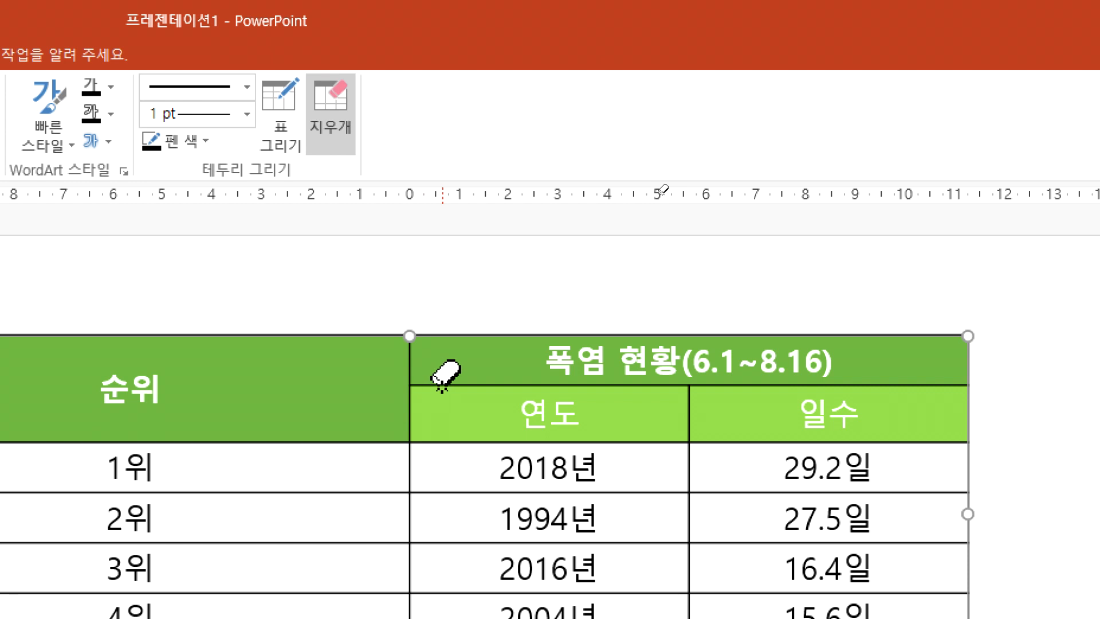
click(453, 386)
click(799, 385)
key(Escape)
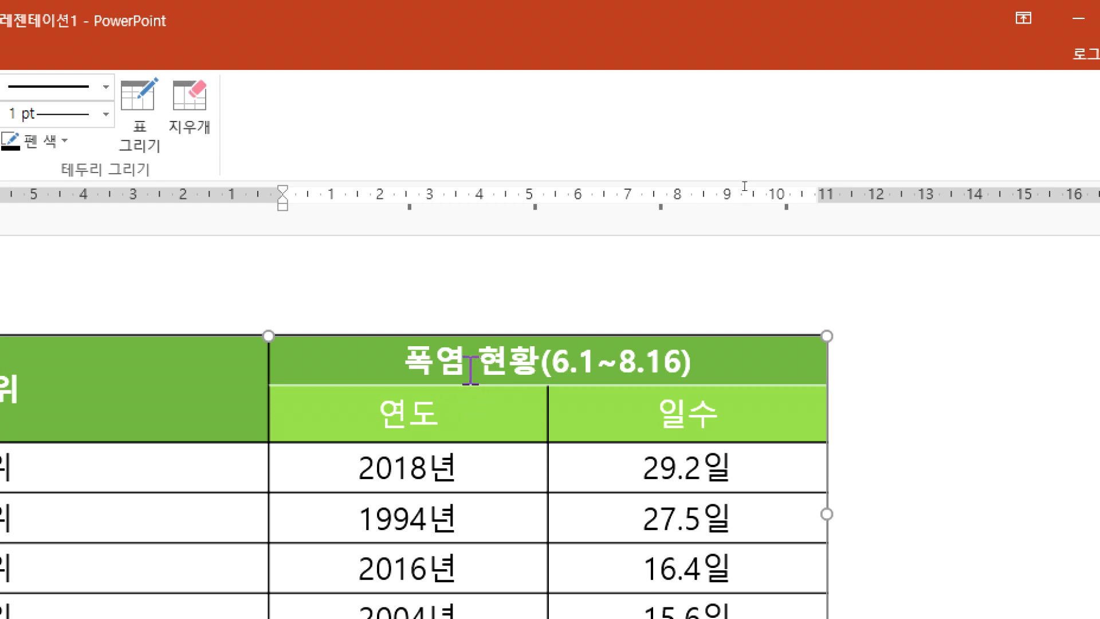
Step: Try merging the 연도 and 일수 cells with the 폭염 현황(6.1~8.16) header by erasing their borders, and undo the erasures
click(189, 112)
click(548, 412)
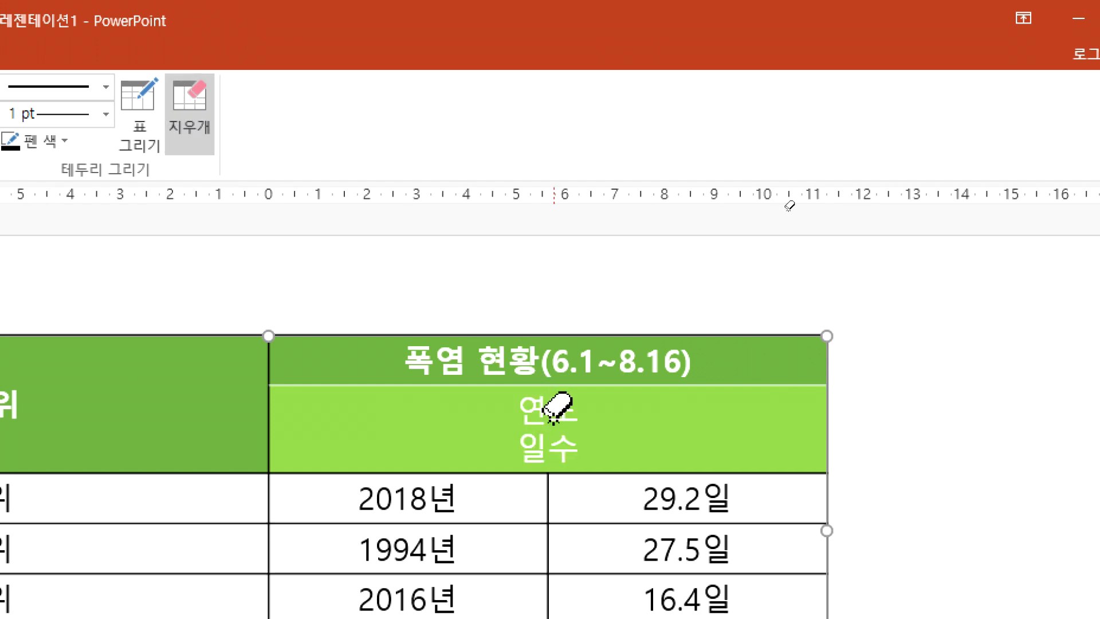
click(415, 385)
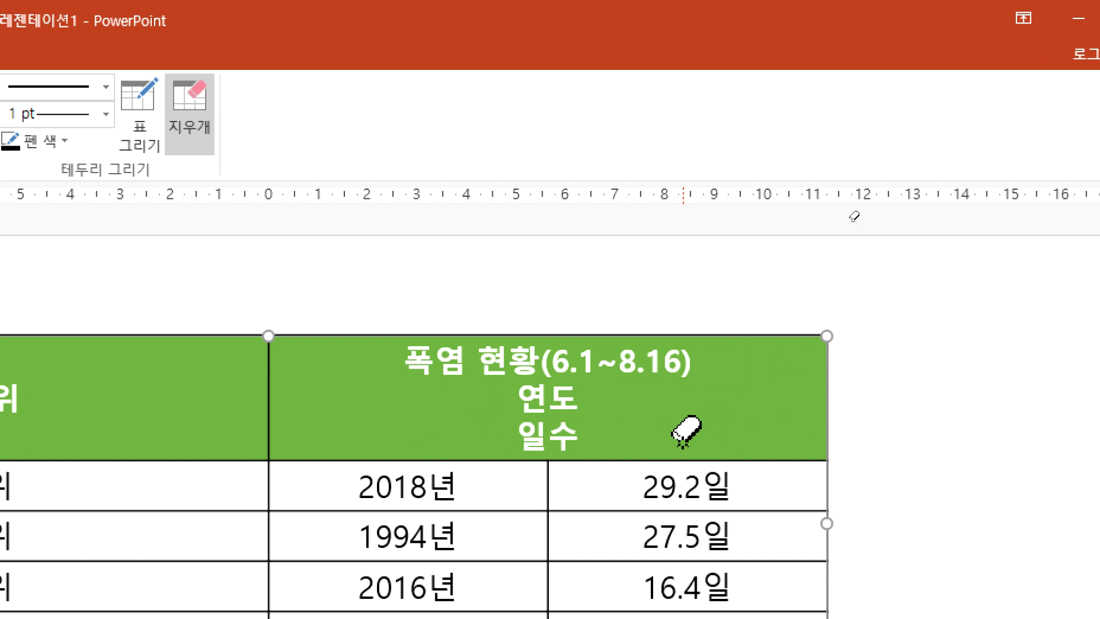
key(ctrl+z)
key(ctrl+z)
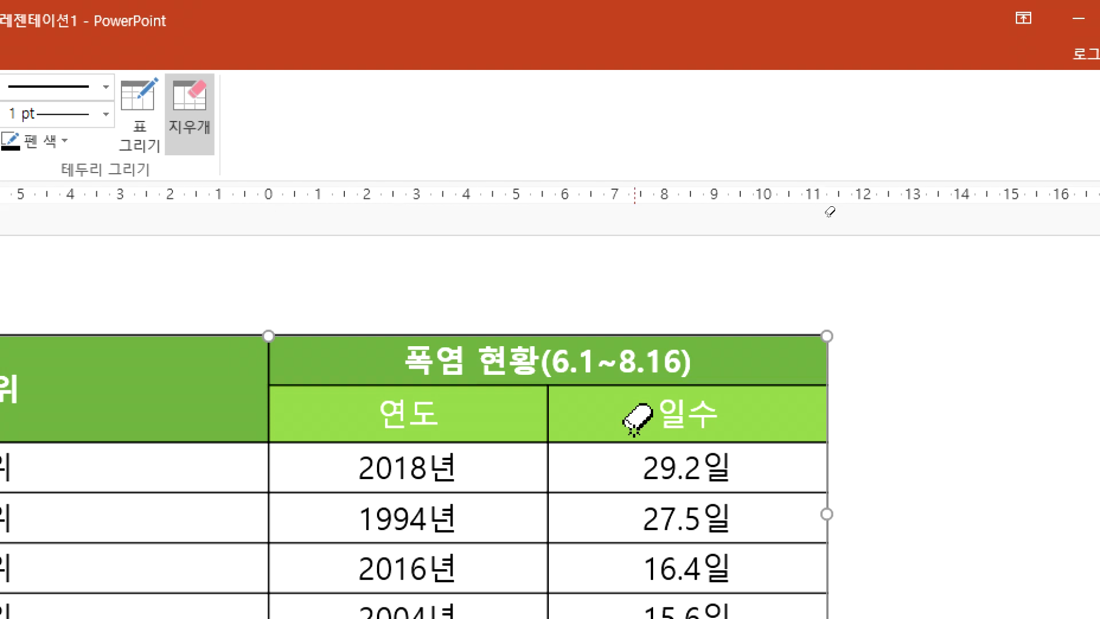
Step: Try erasing the border between the 2018년 and 29.2일 cells, undo it and leave the table eraser
double_click(546, 481)
click(548, 473)
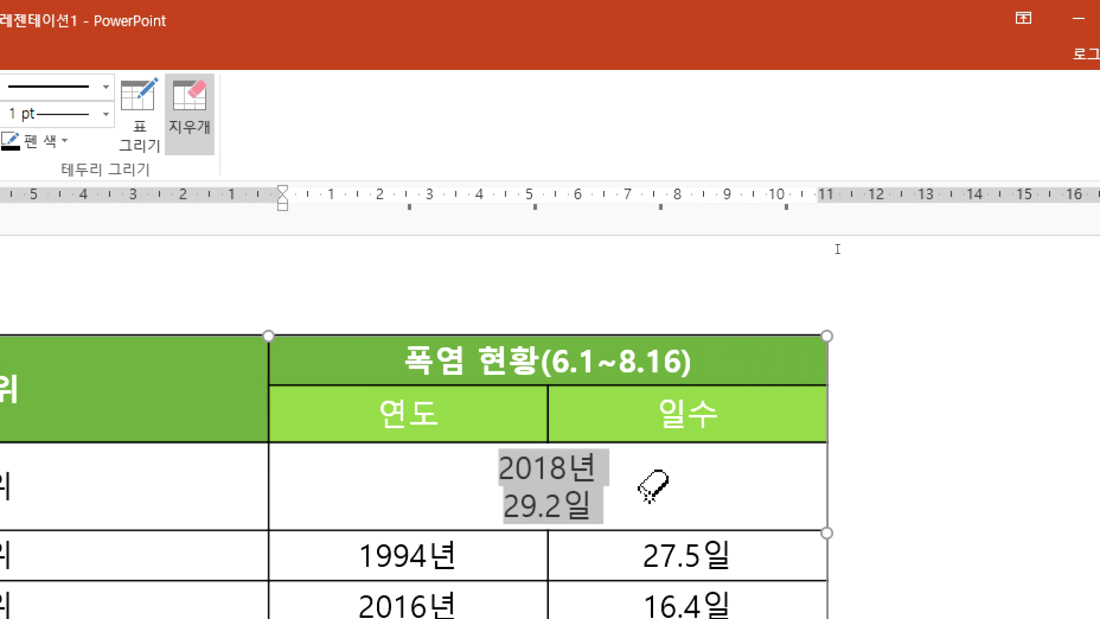
key(Escape)
key(ctrl+z)
click(940, 427)
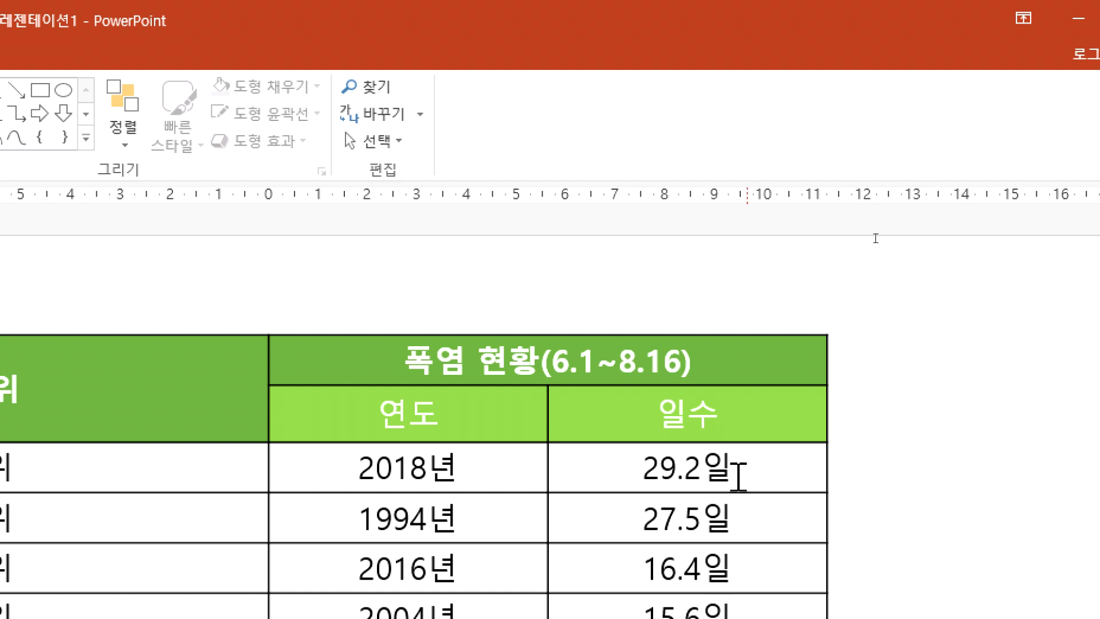
Step: Select the table's header cells and look over the layout tools, table effects and font list
drag(216, 393, 137, 373)
click(712, 429)
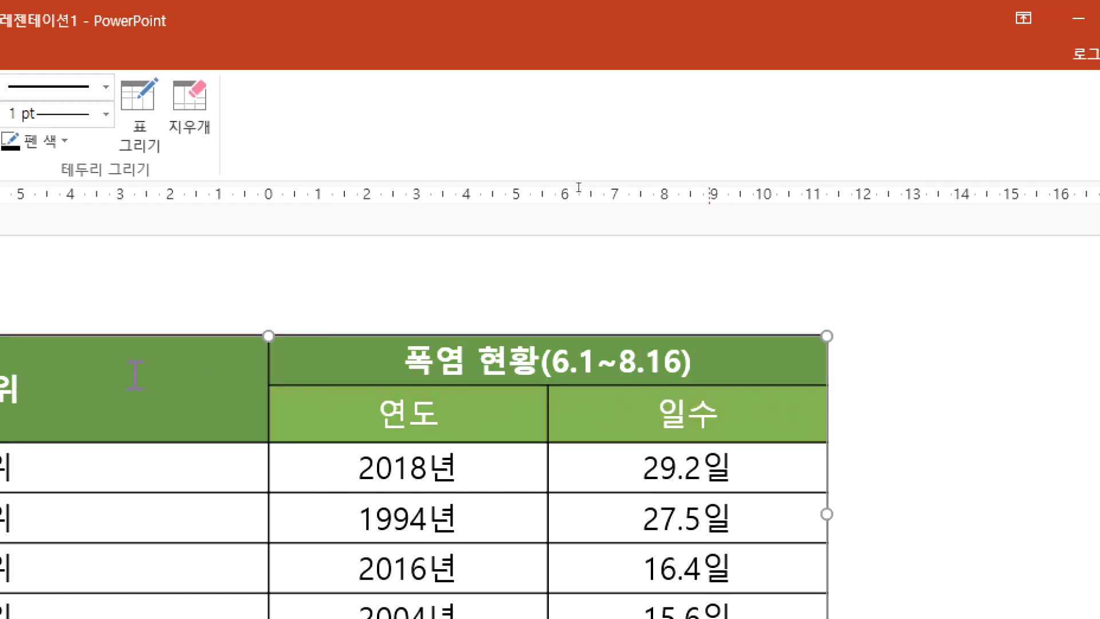
click(117, 56)
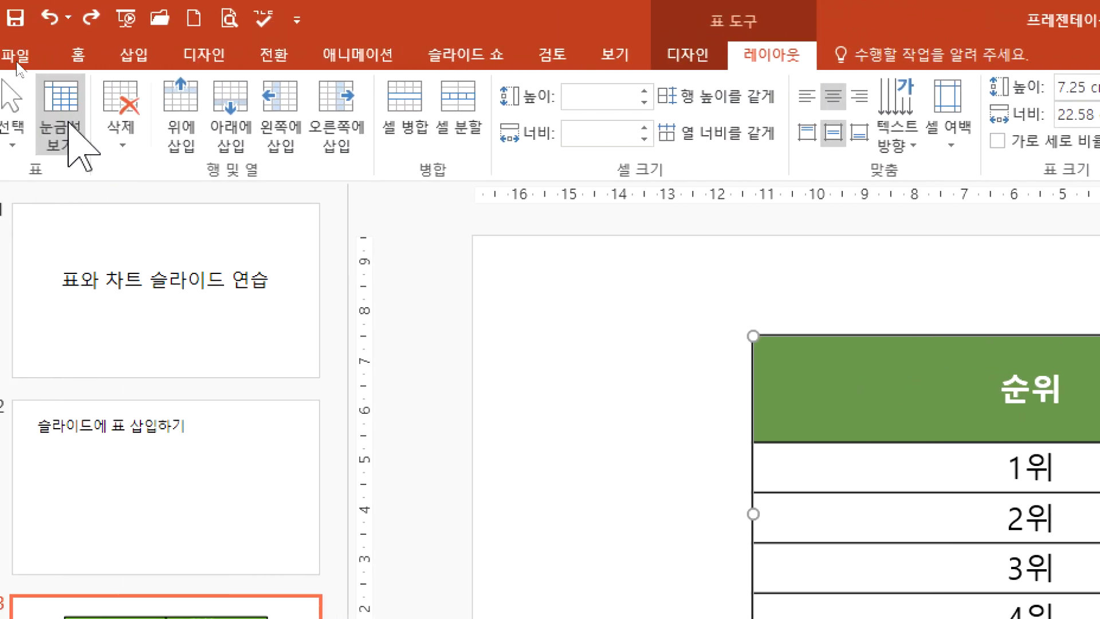
click(689, 56)
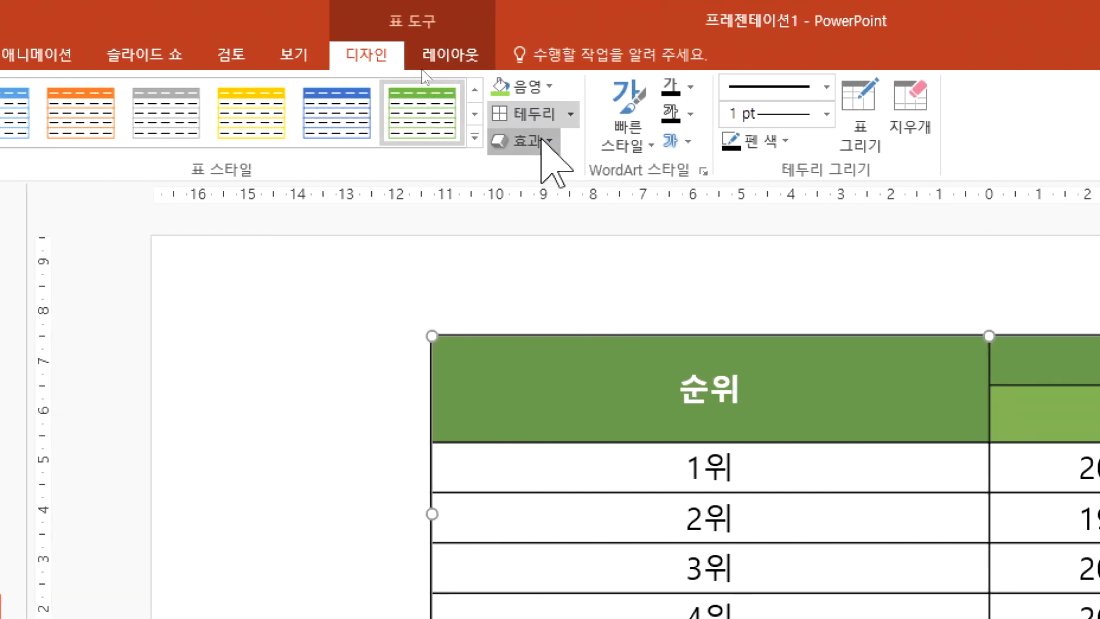
click(525, 140)
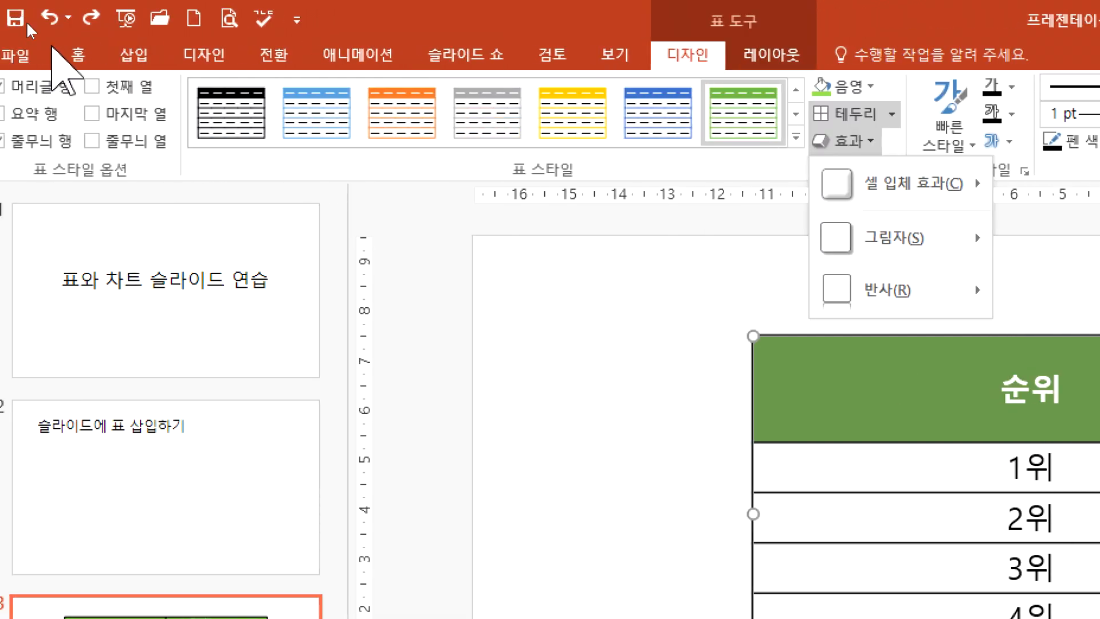
click(80, 55)
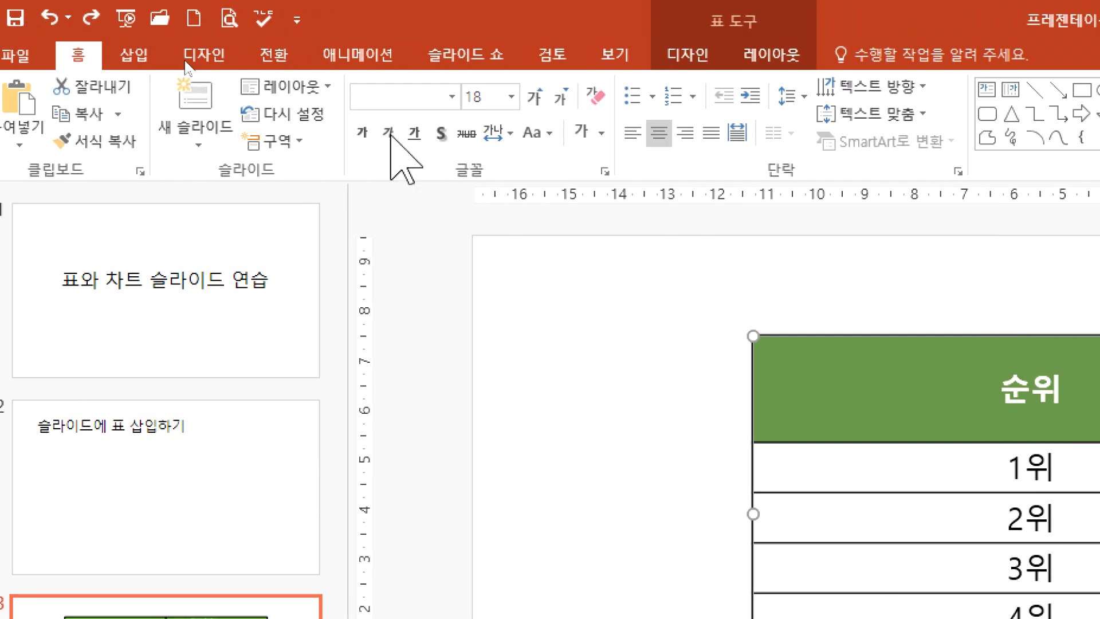
click(452, 97)
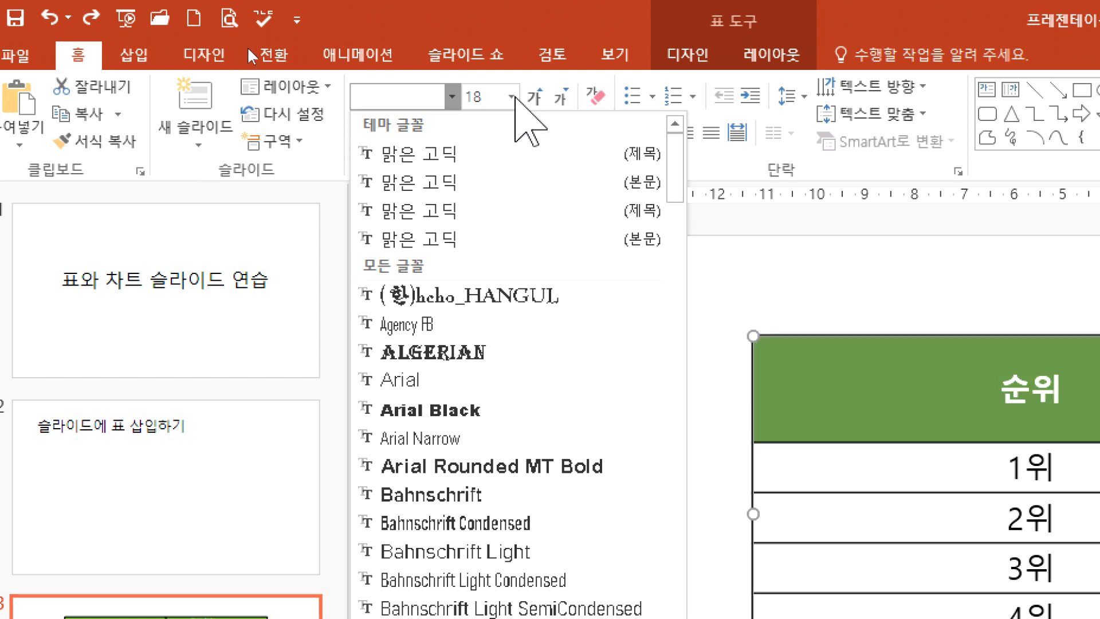
click(544, 20)
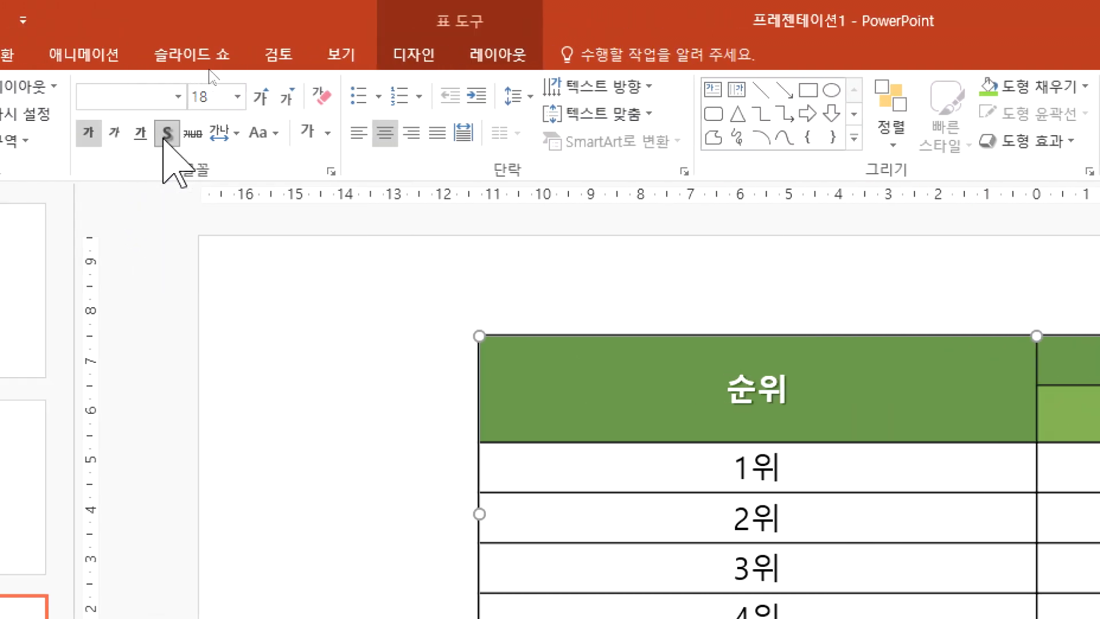
Step: Try text shadow and italic on the header cells and remove their bold formatting
click(166, 133)
click(114, 133)
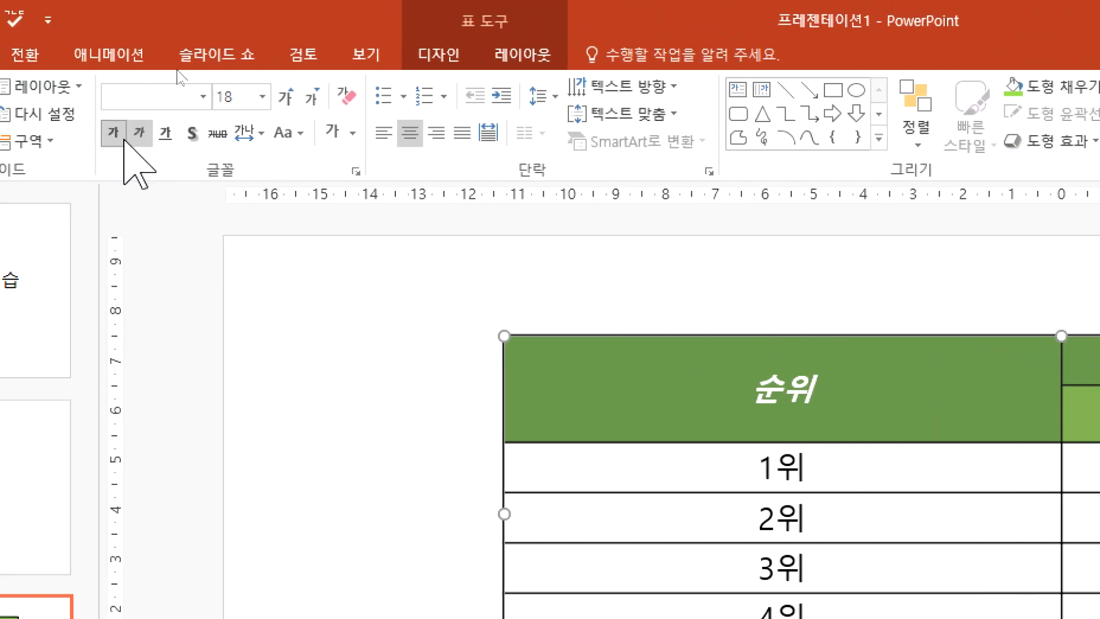
click(138, 135)
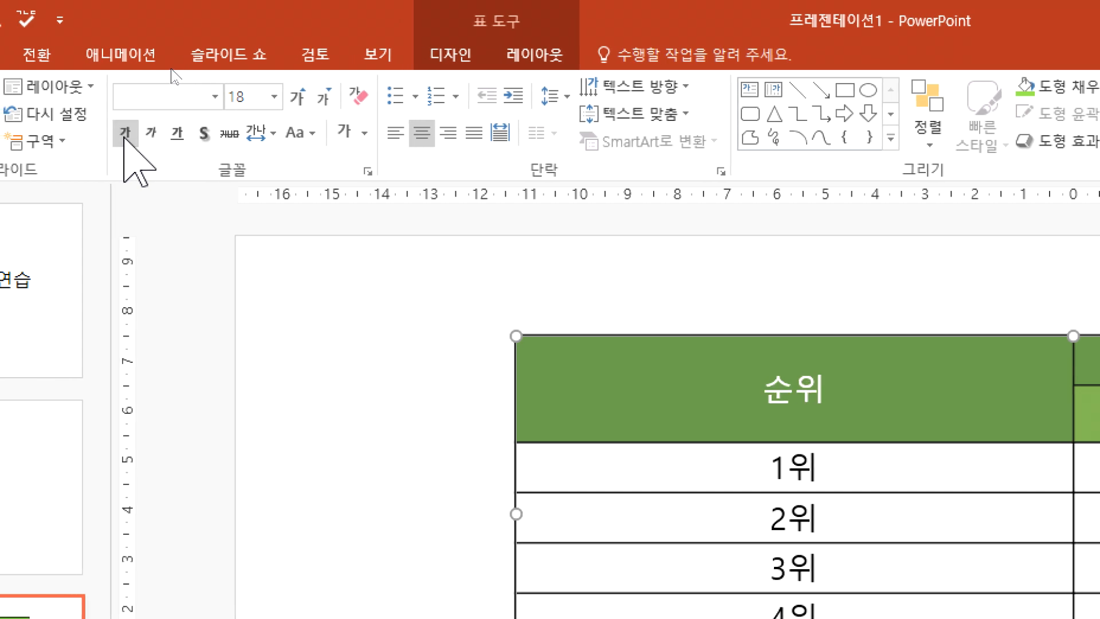
Step: Try underline, italic and shadow on the header text, turning each one off again
click(177, 133)
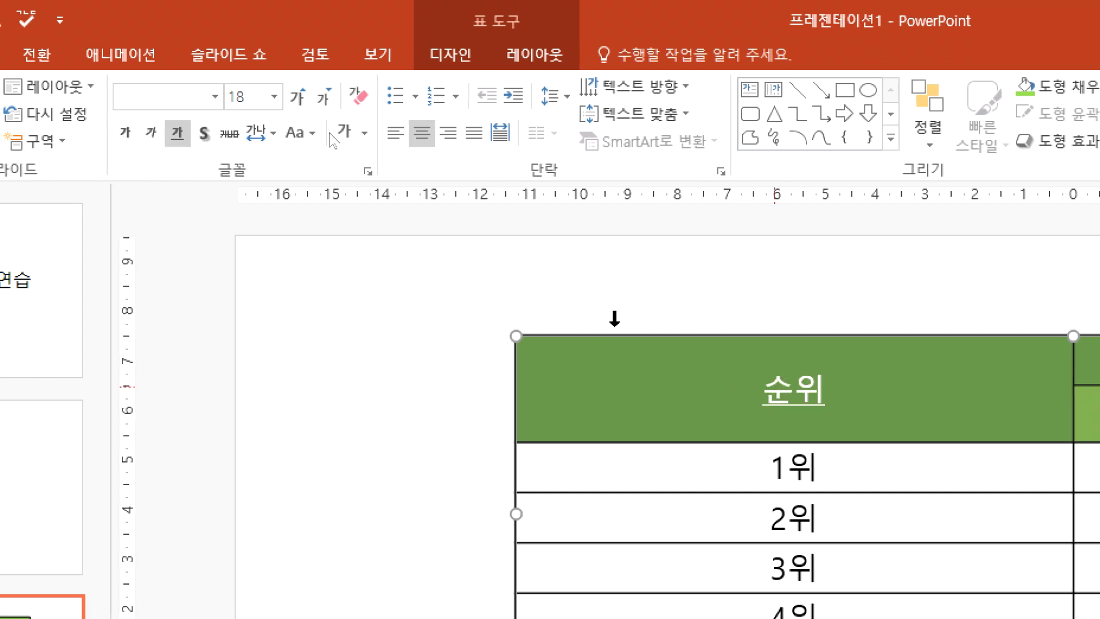
click(177, 133)
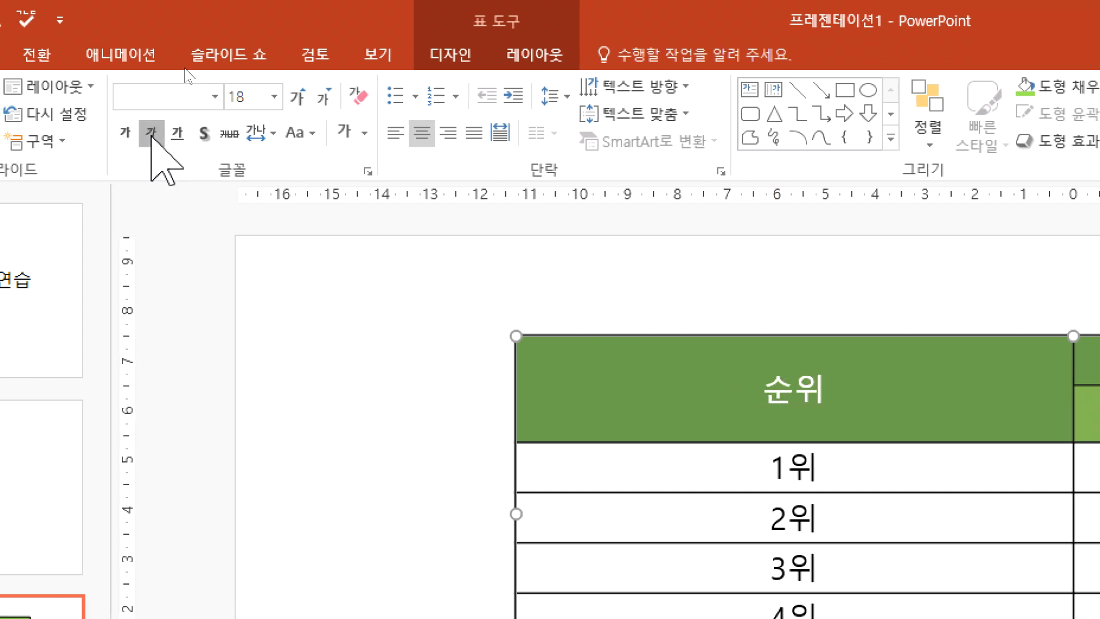
click(151, 133)
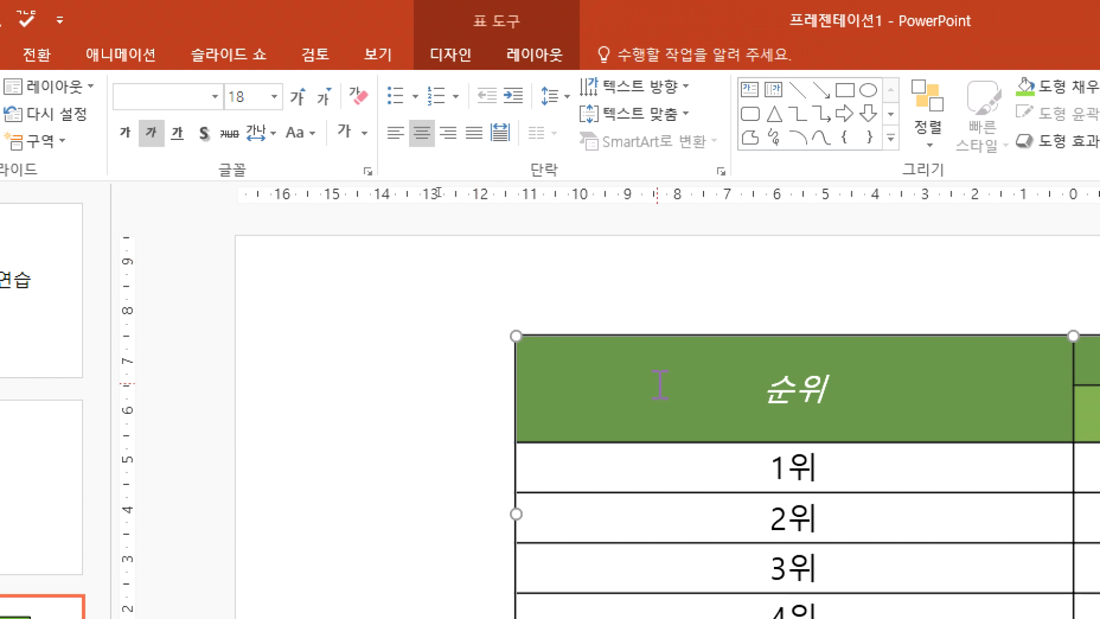
click(151, 133)
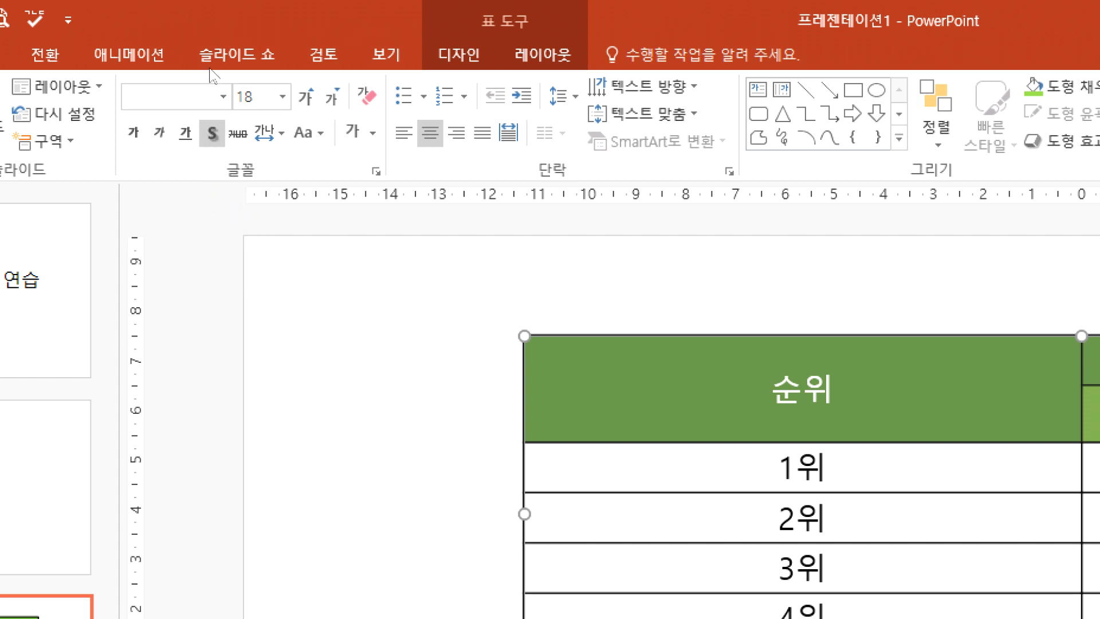
click(211, 134)
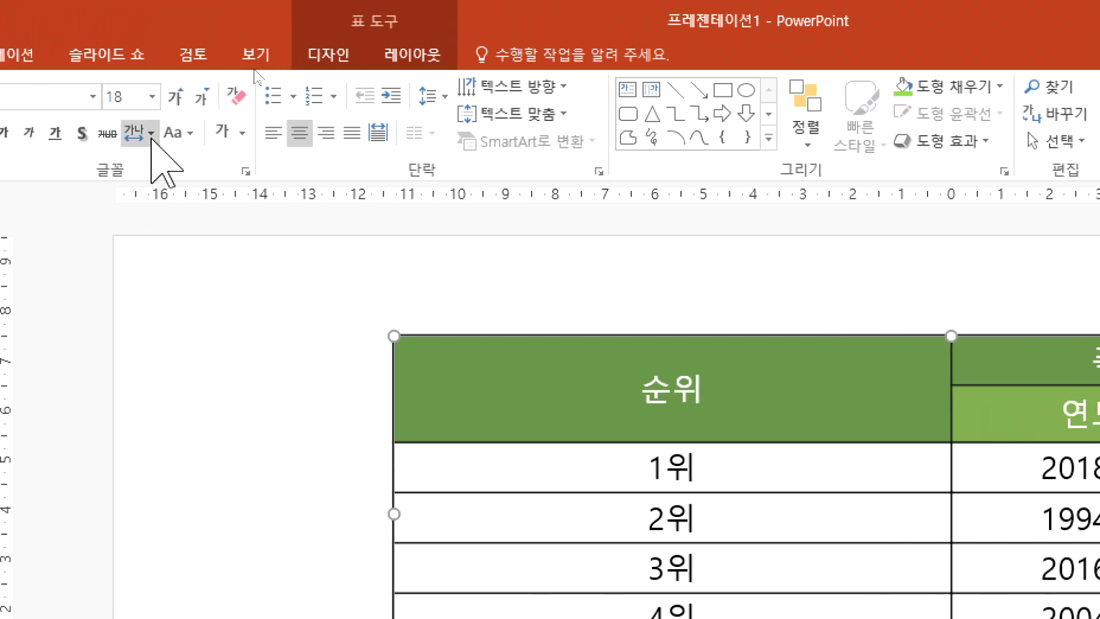
Step: Enlarge the header text to 24 pt and set its font to HY헤드라인M
click(181, 97)
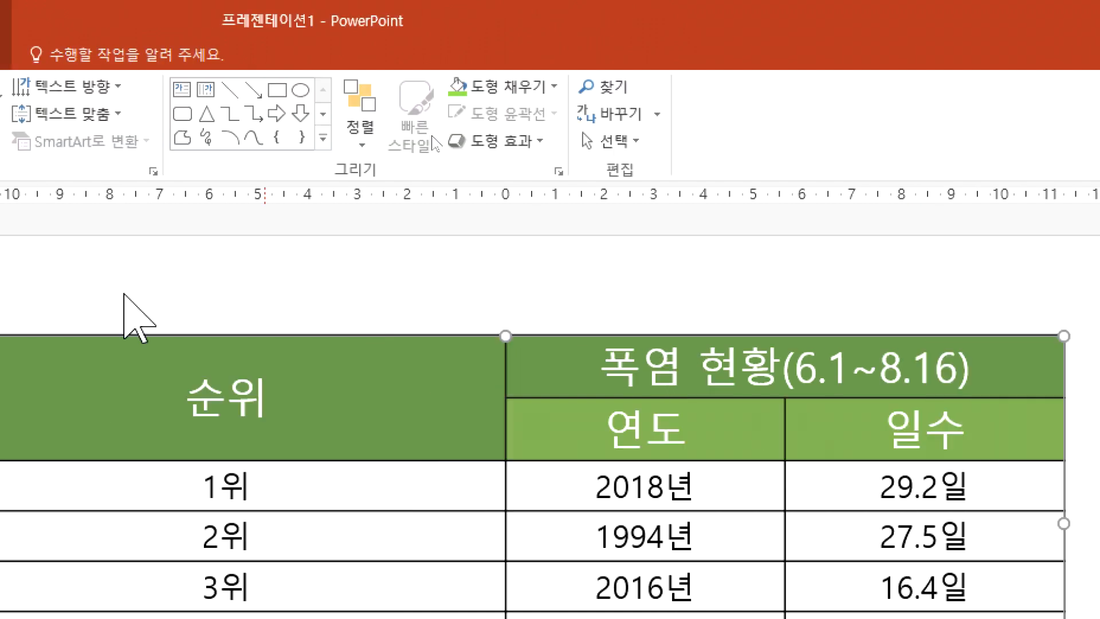
click(118, 96)
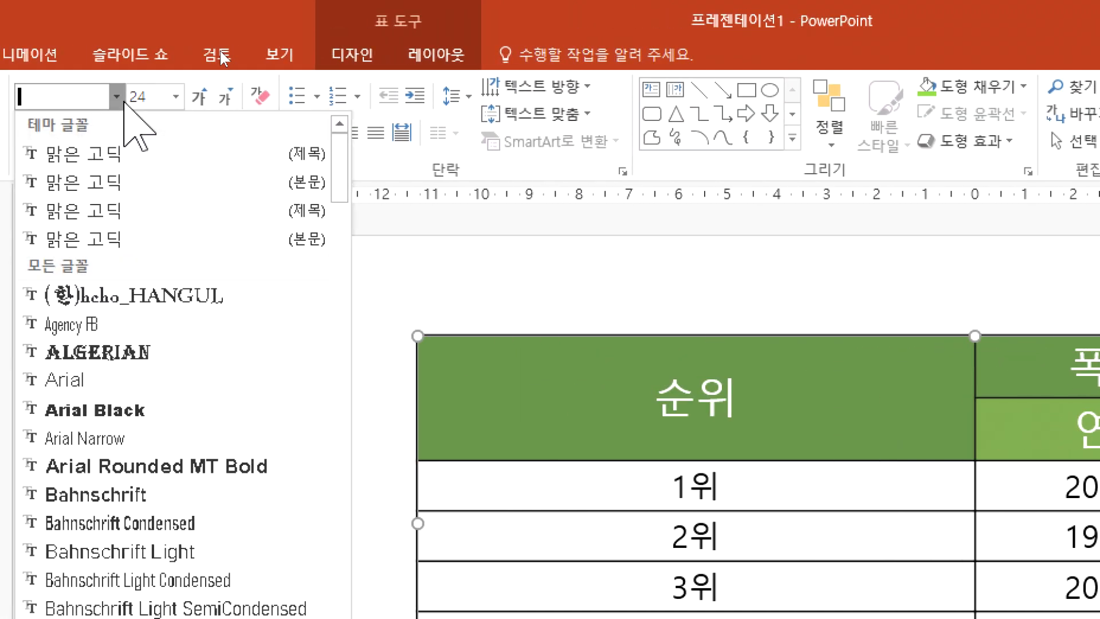
scroll(169, 471, down, 13)
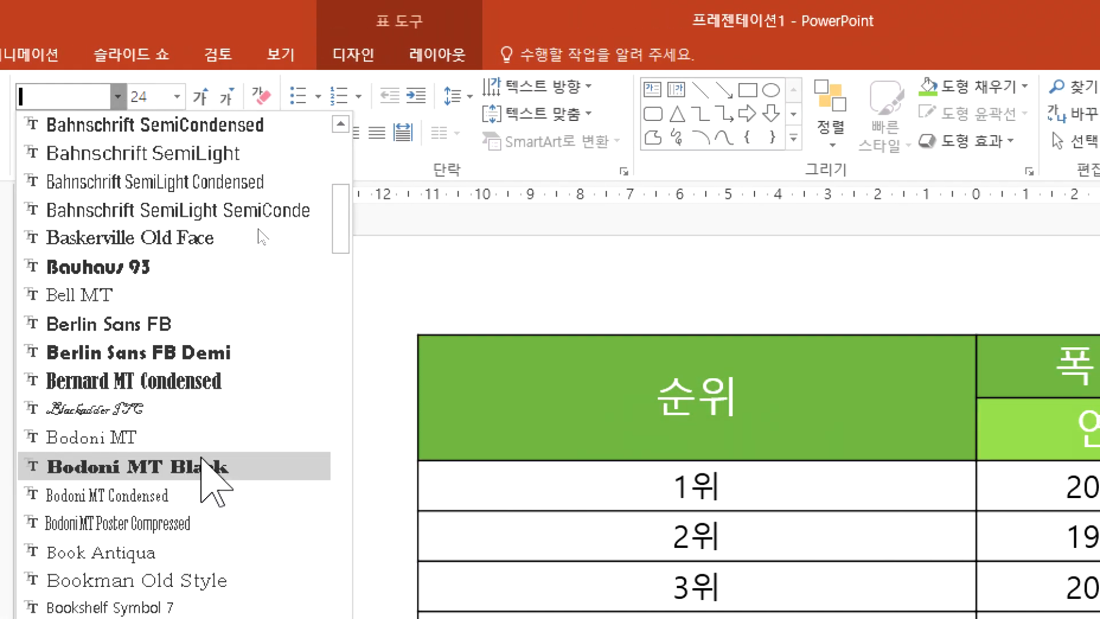
scroll(200, 457, down, 20)
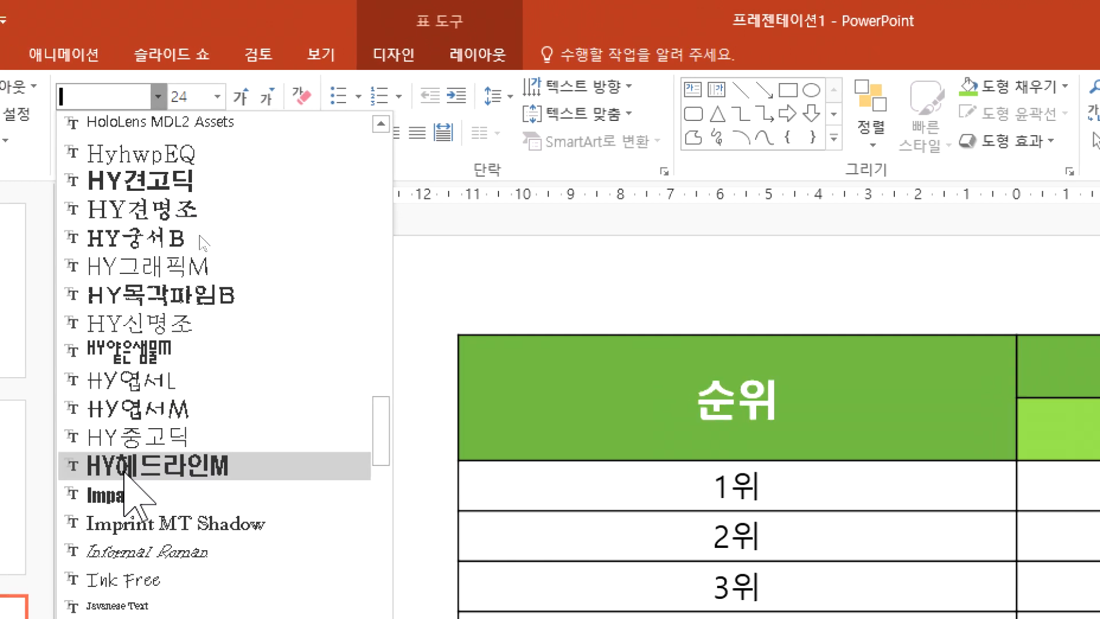
click(125, 465)
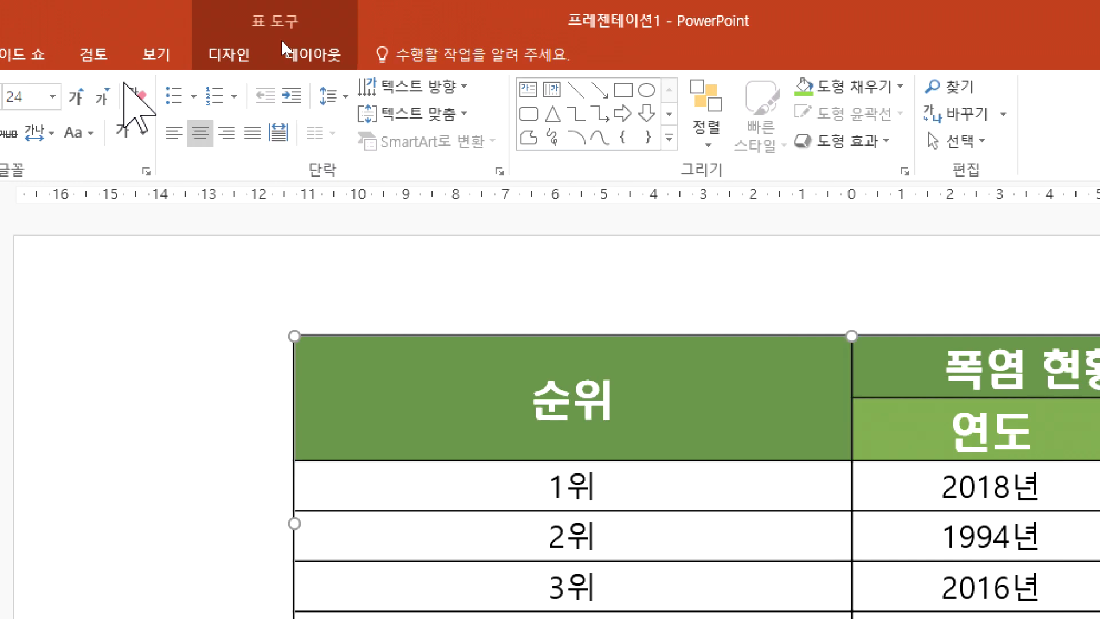
Step: Reduce the header text size to 16 pt
click(130, 96)
click(131, 96)
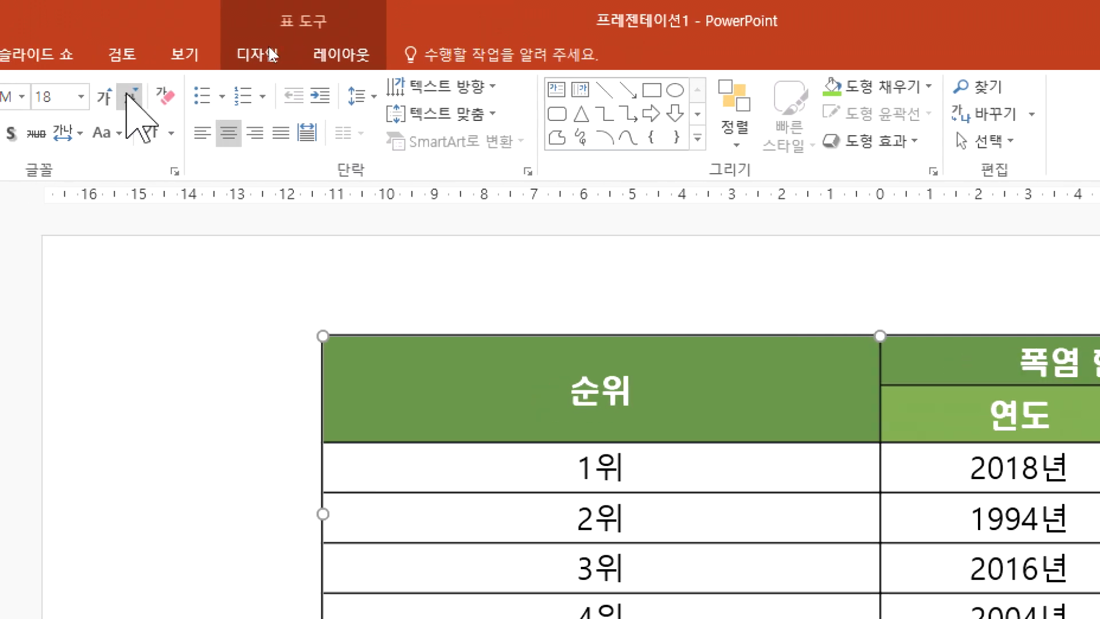
click(131, 96)
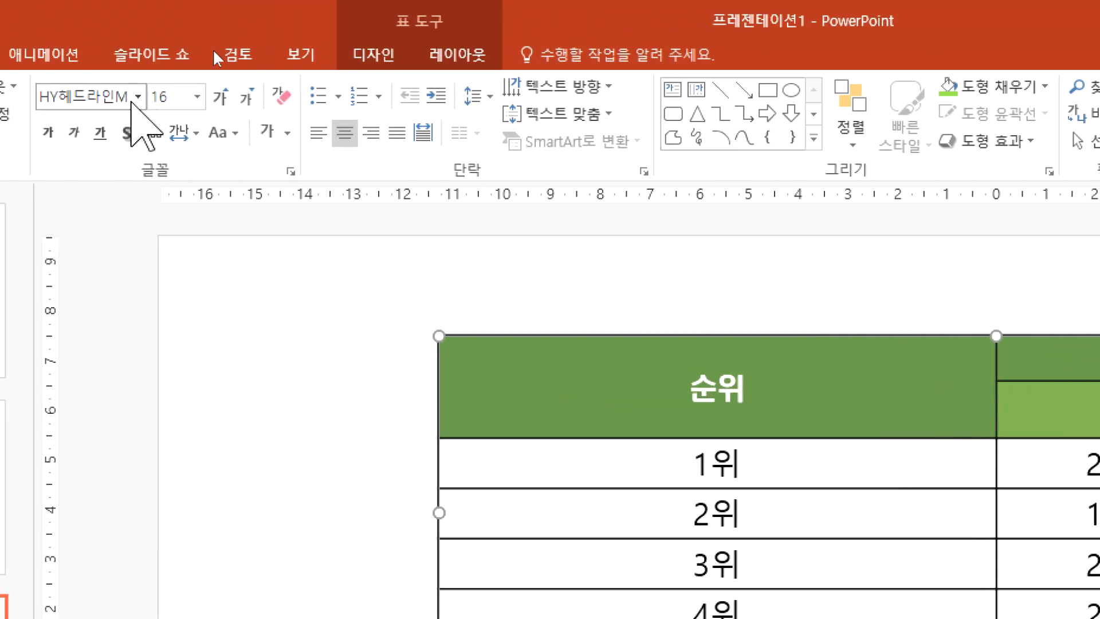
Step: Browse the font list and preview Korean fonts such as 경기천년제목, 전주 완판본 and 안동엄마까투리 on the header text
click(28, 96)
scroll(125, 306, down, 20)
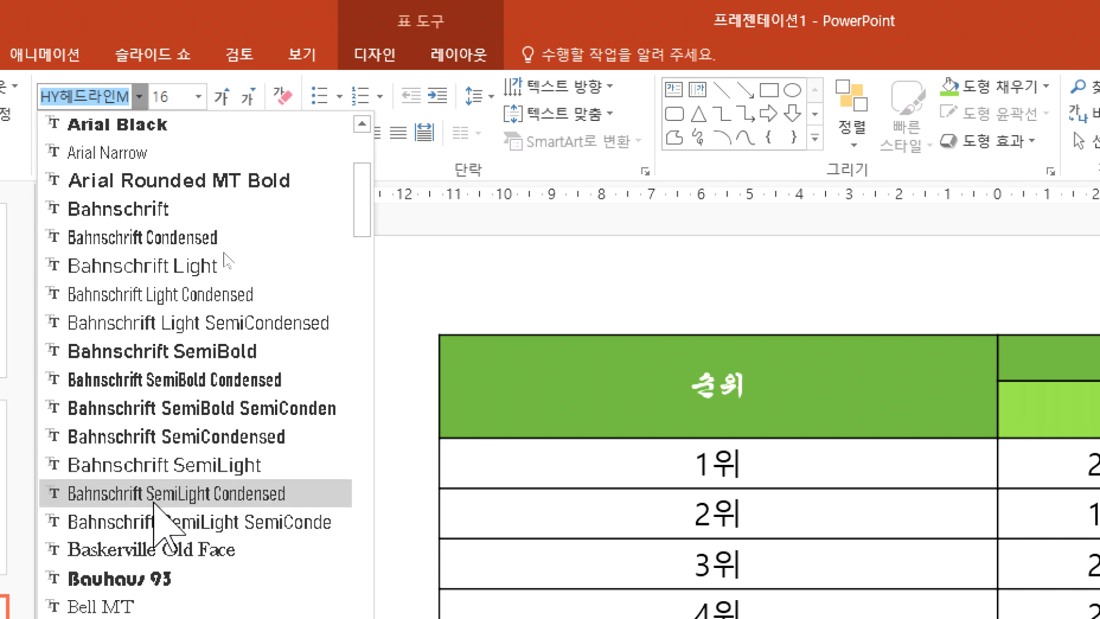
scroll(149, 518, down, 15)
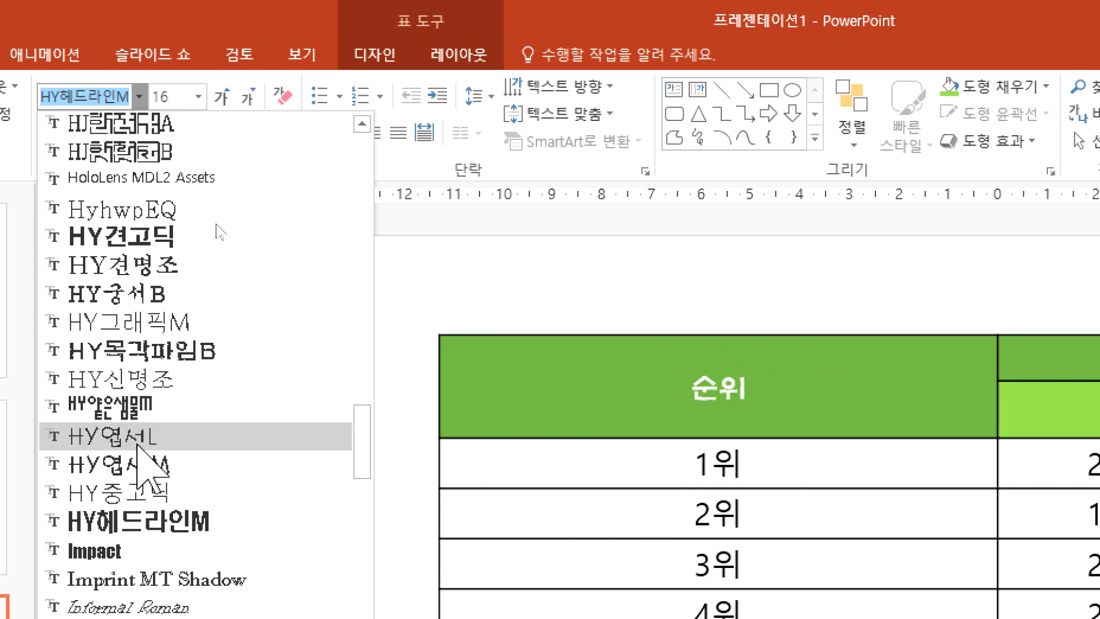
scroll(147, 464, down, 3)
scroll(115, 343, down, 12)
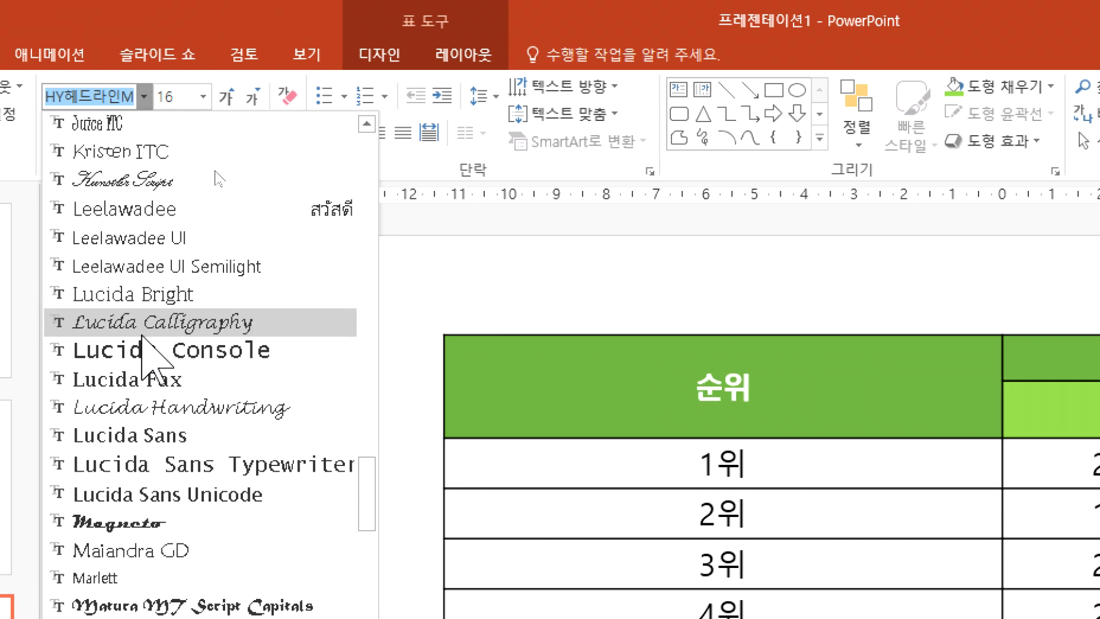
scroll(141, 367, down, 18)
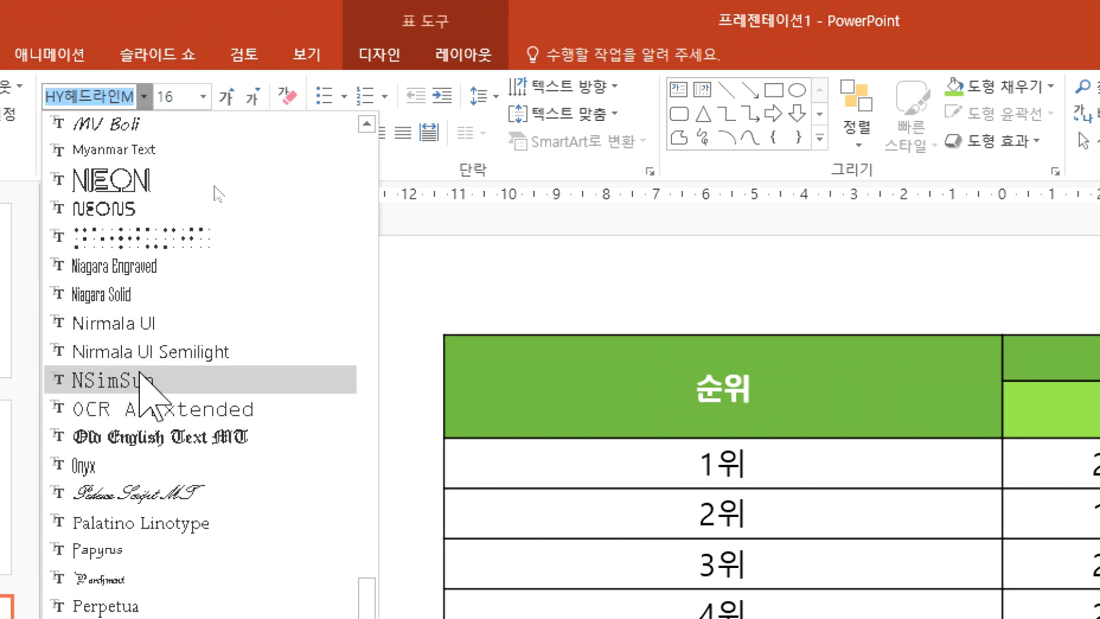
scroll(140, 375, down, 12)
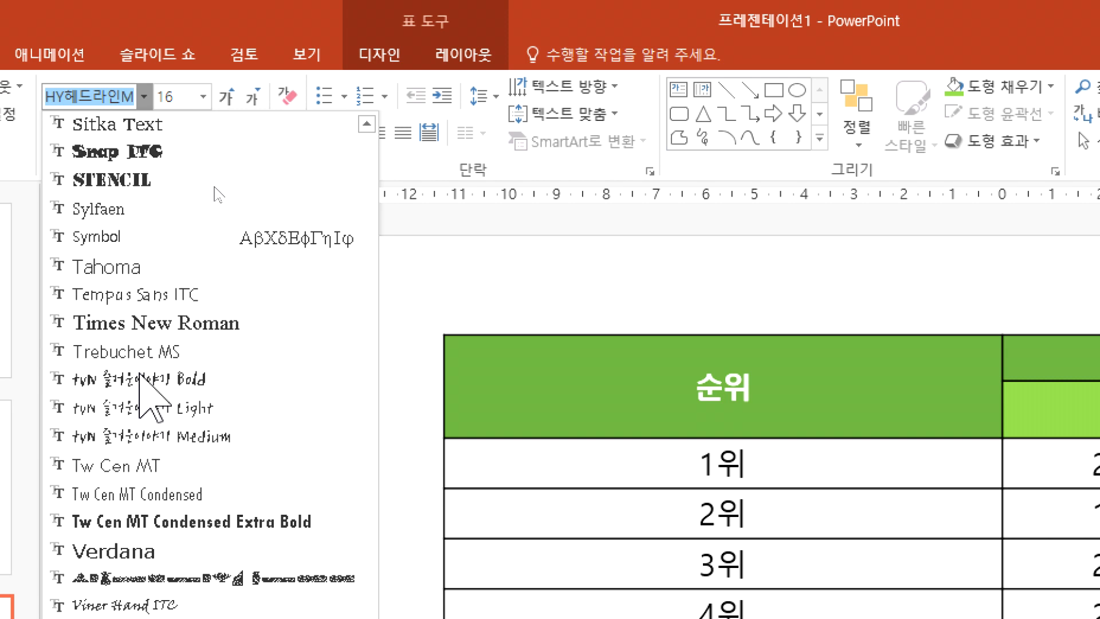
scroll(141, 375, up, 4)
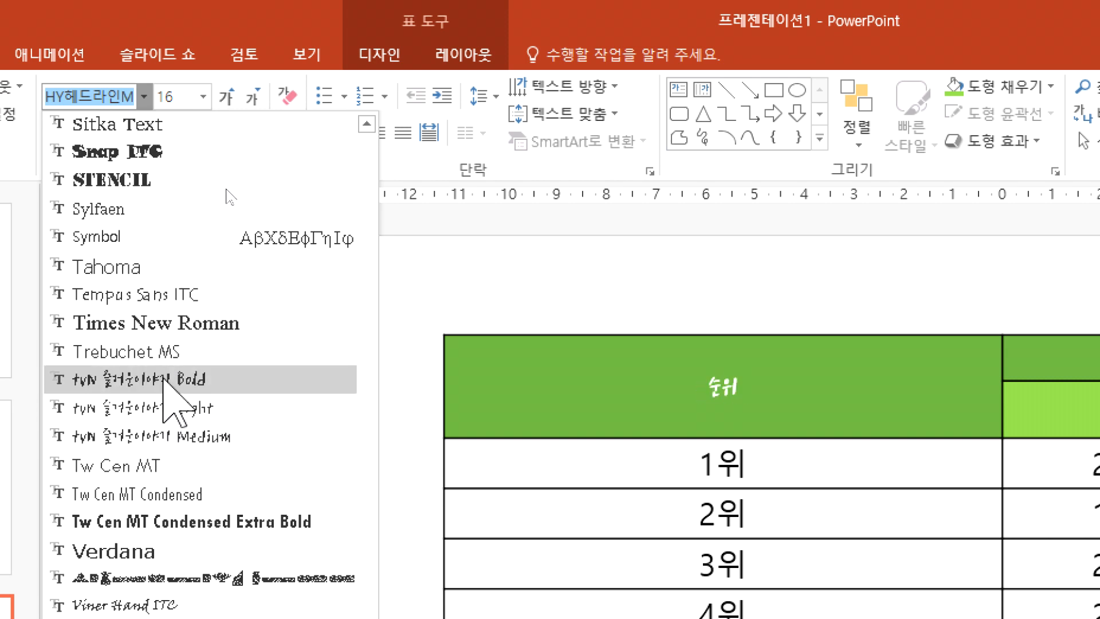
scroll(165, 382, down, 7)
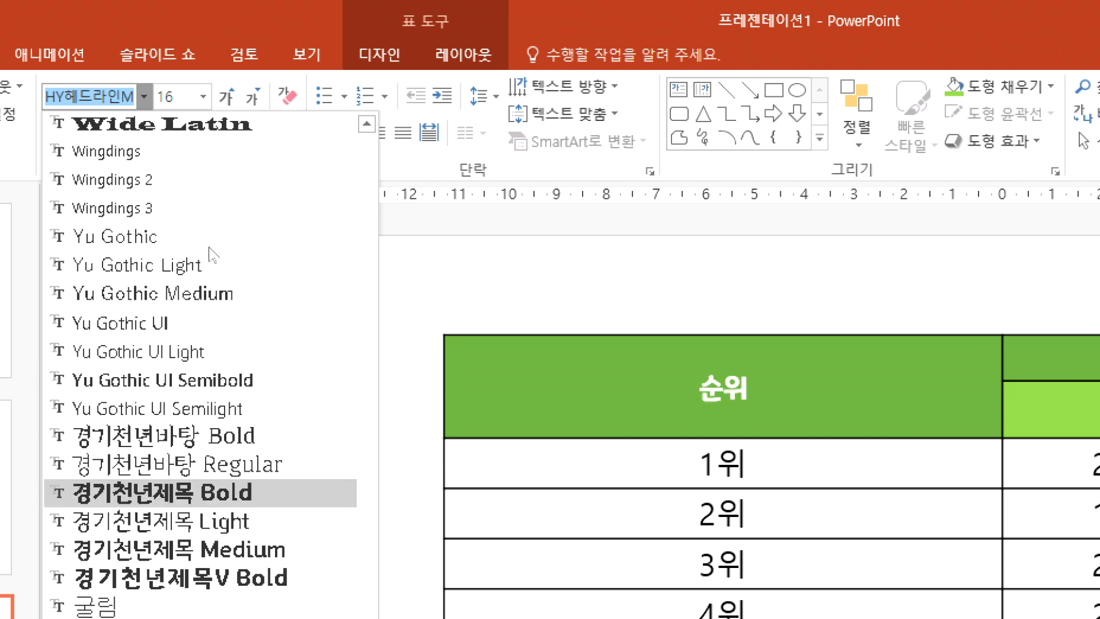
scroll(129, 496, down, 3)
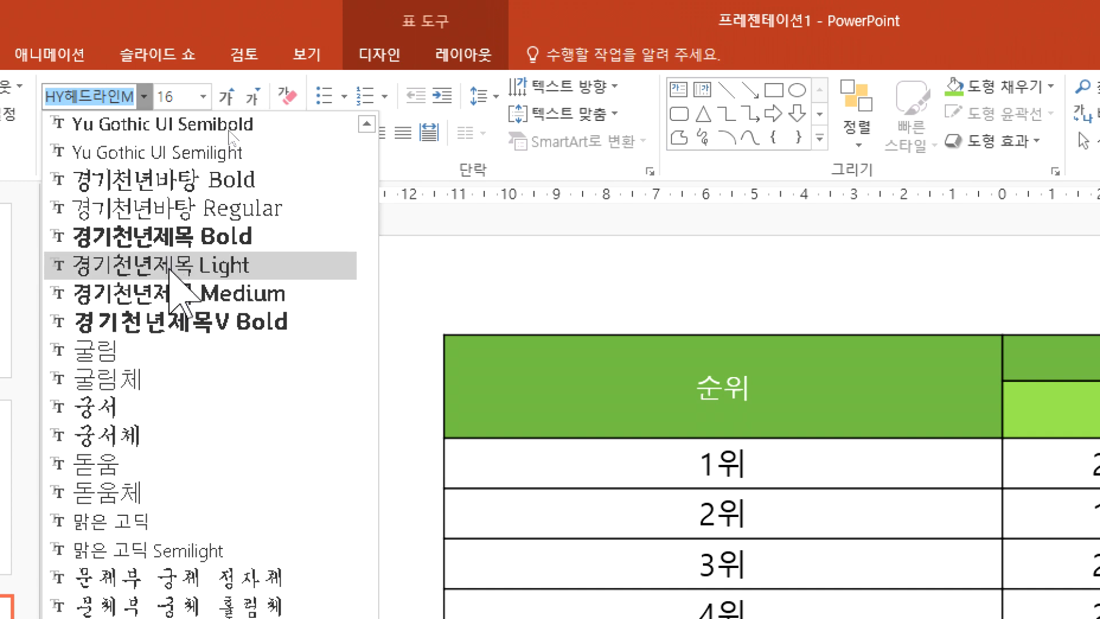
scroll(165, 270, down, 6)
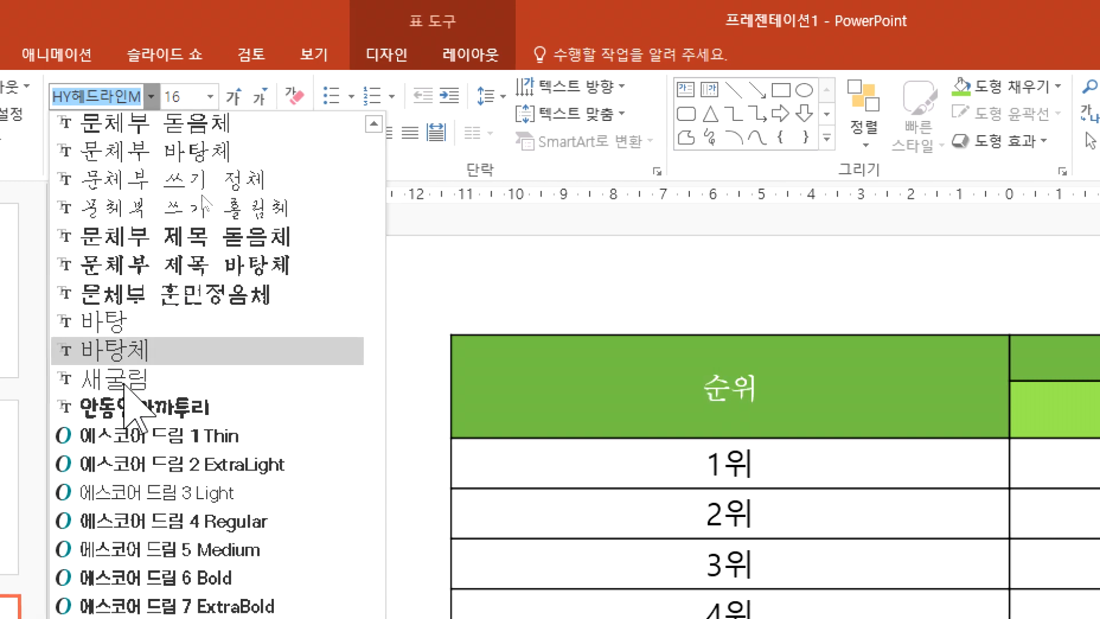
scroll(125, 404, down, 4)
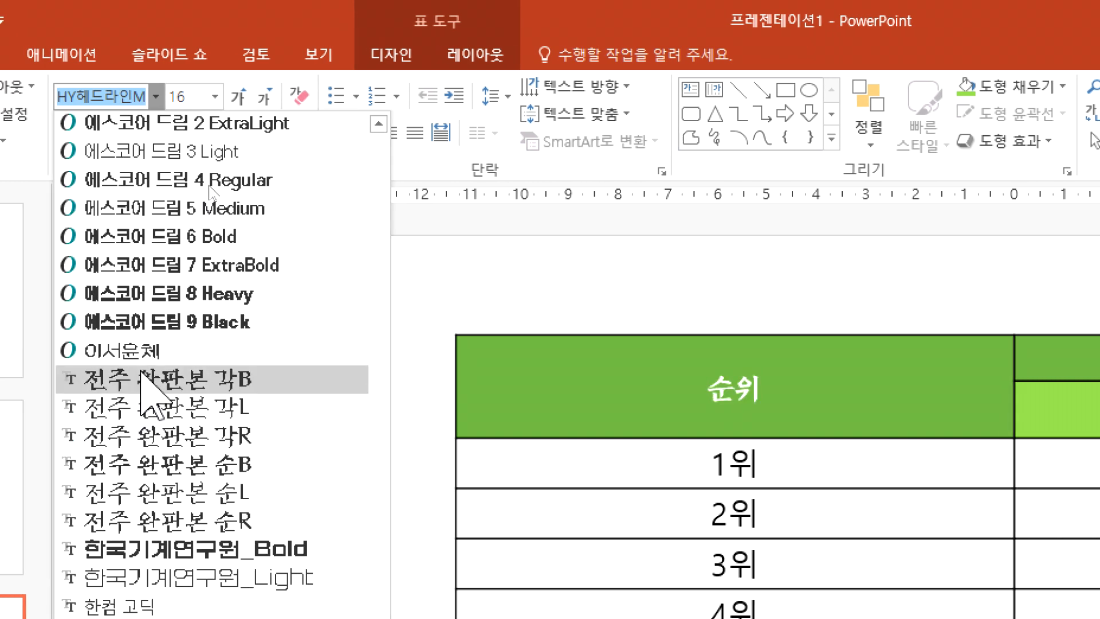
scroll(172, 433, down, 2)
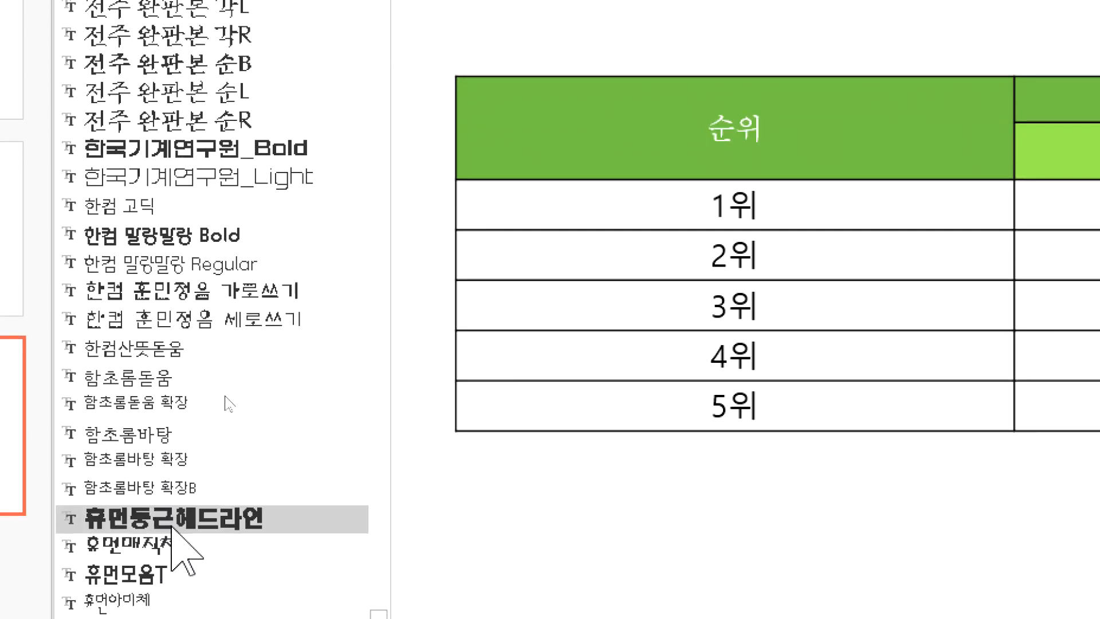
scroll(222, 436, up, 3)
scroll(221, 433, up, 3)
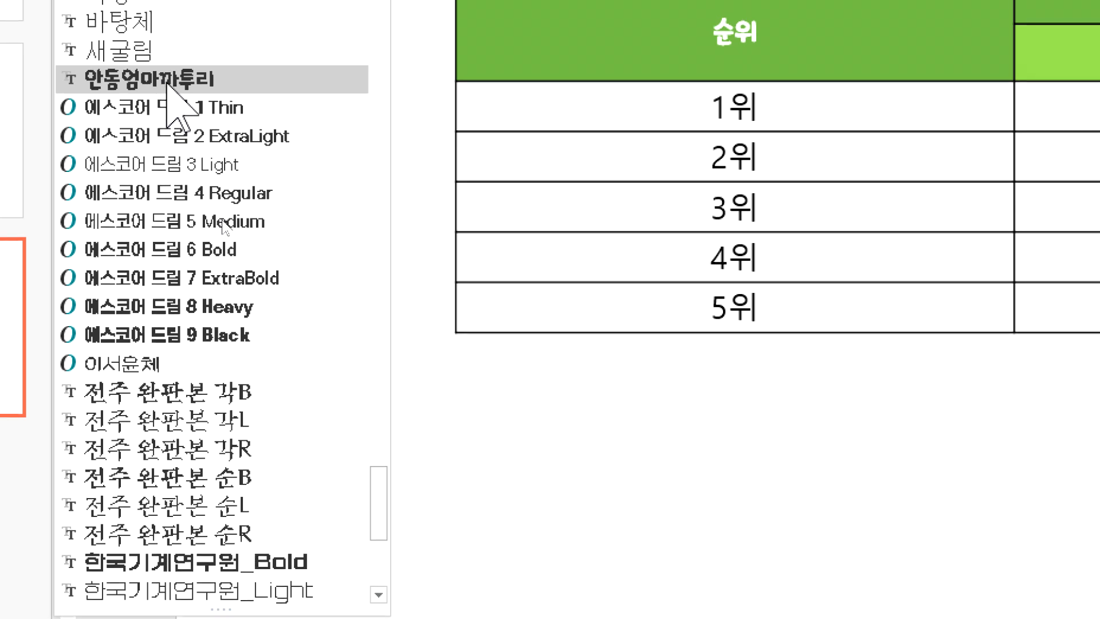
scroll(175, 132, up, 8)
scroll(182, 182, up, 3)
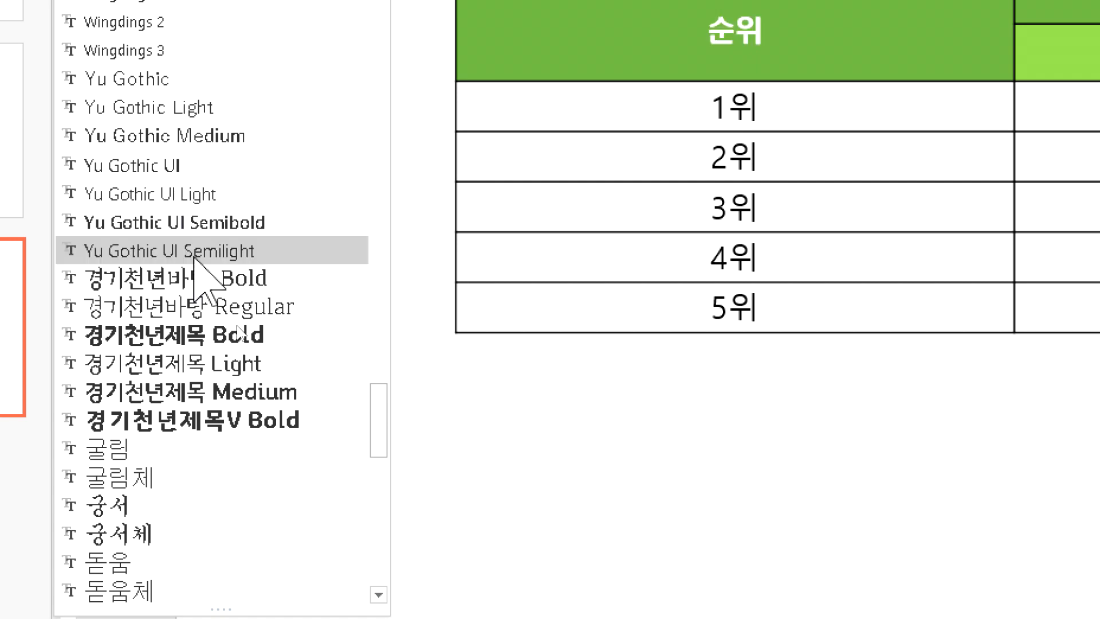
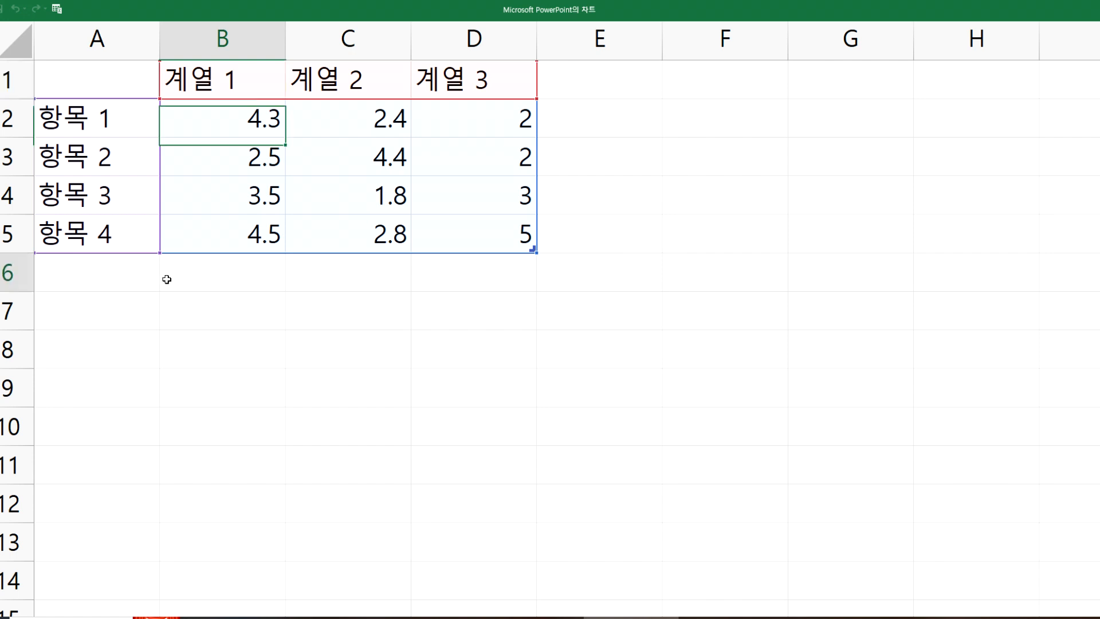
Step: Clear the chart's sample data in A1:D5 and paste the copied 연도 and 일수 table starting at cell A1
mouse_move(107, 84)
mouse_down()
mouse_move(226, 88)
mouse_move(389, 118)
mouse_move(440, 229)
mouse_up()
key(Delete)
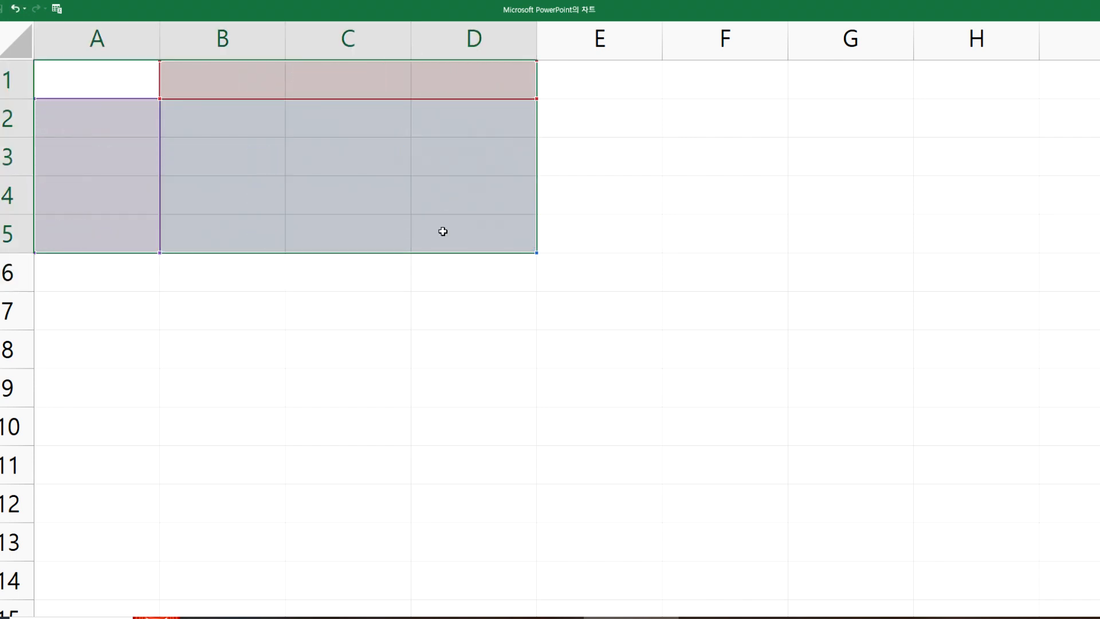
click(394, 308)
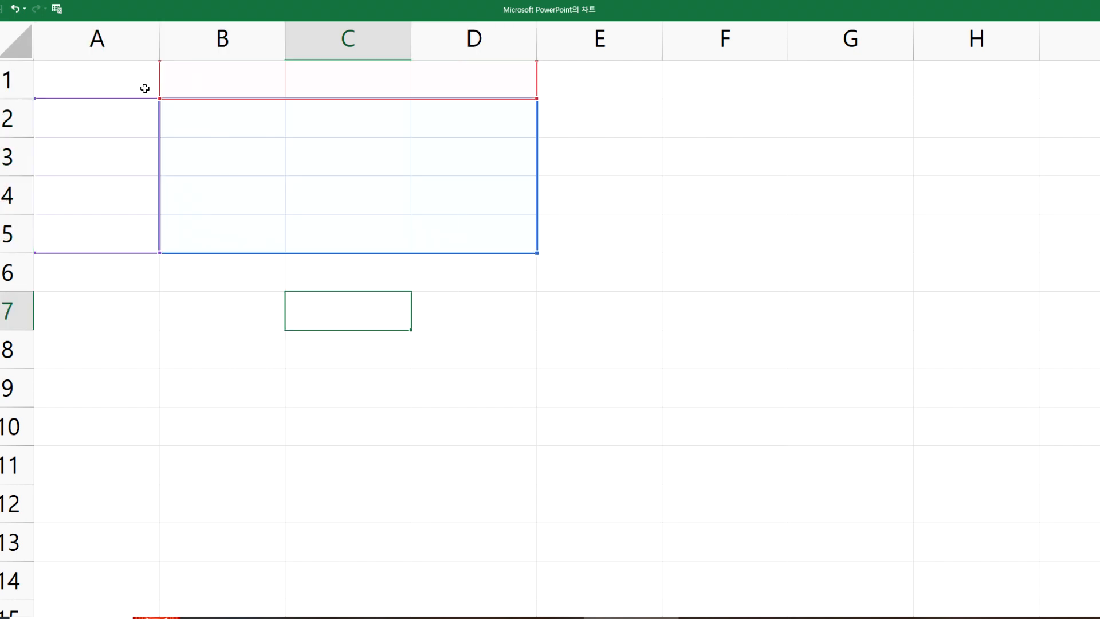
click(101, 76)
key(ctrl+v)
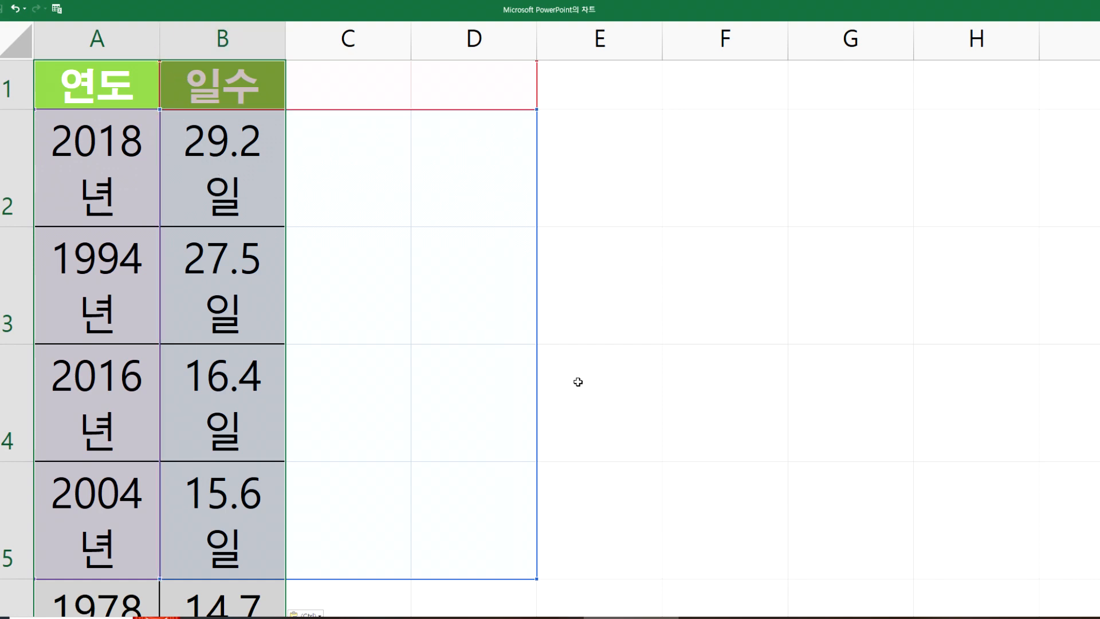
click(579, 382)
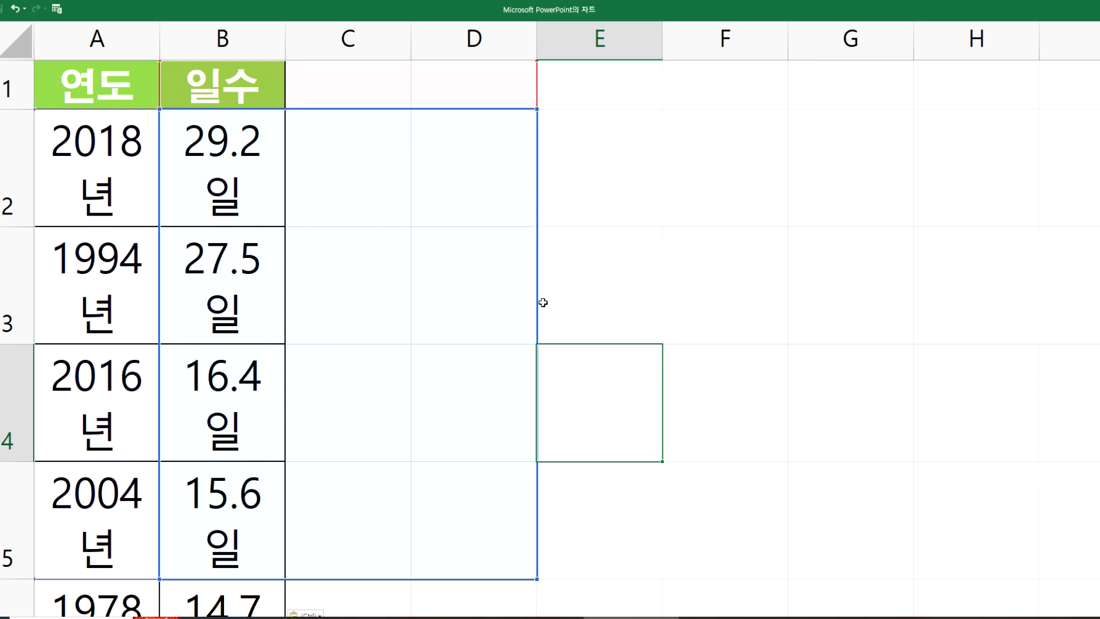
Step: Close the chart data sheet, reopen it to edit the chart's data, and maximize its window
click(1091, 8)
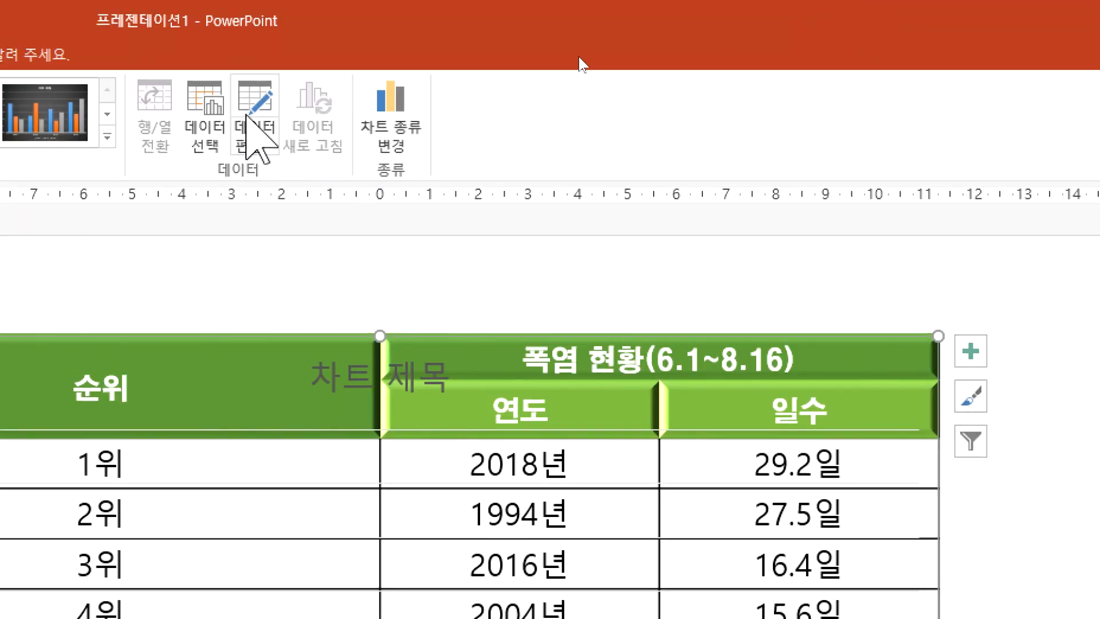
click(255, 114)
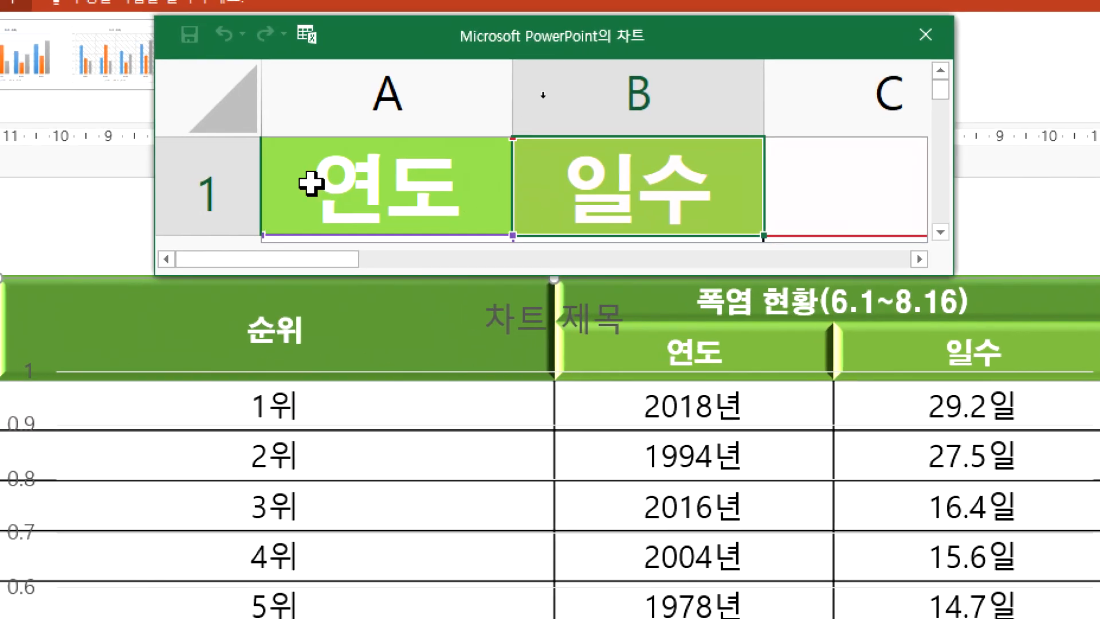
double_click(571, 50)
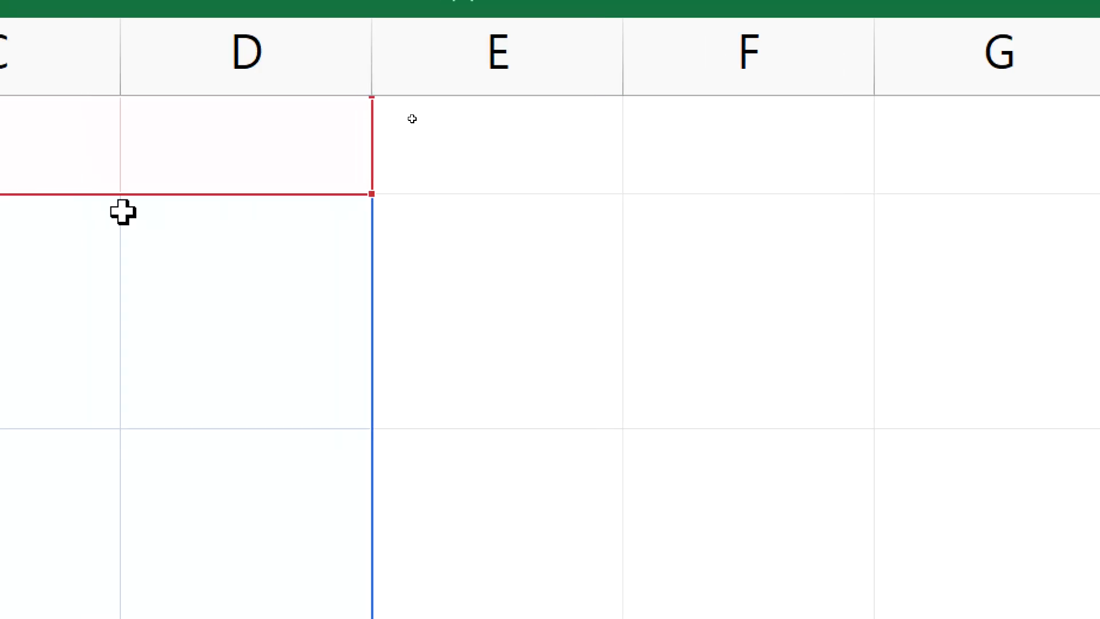
click(332, 86)
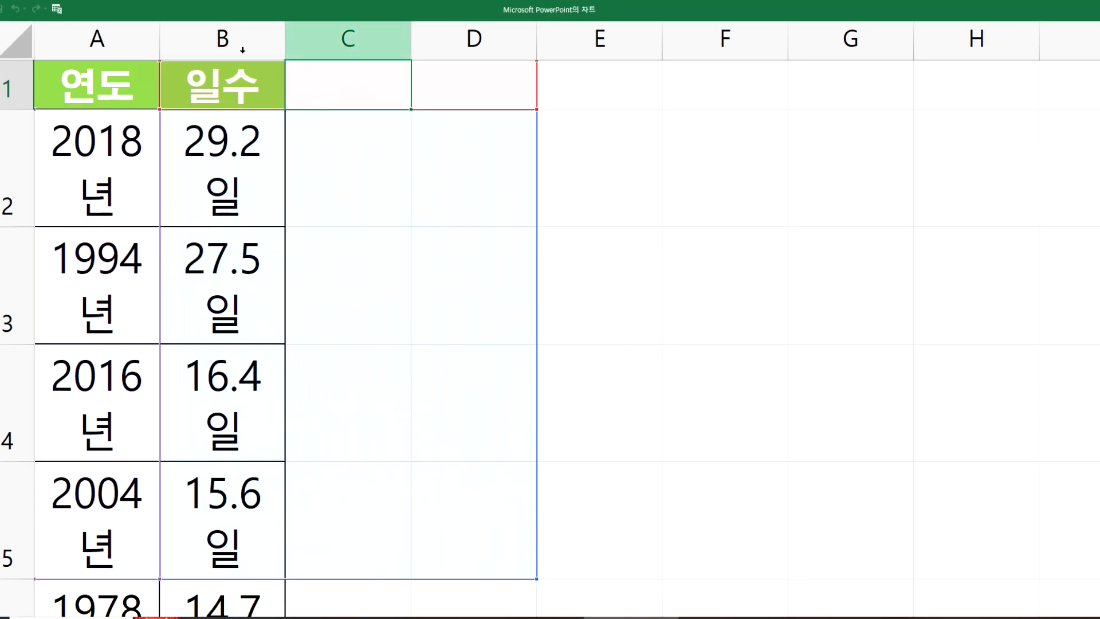
click(121, 45)
click(214, 34)
drag(346, 41, 447, 65)
click(371, 88)
click(463, 87)
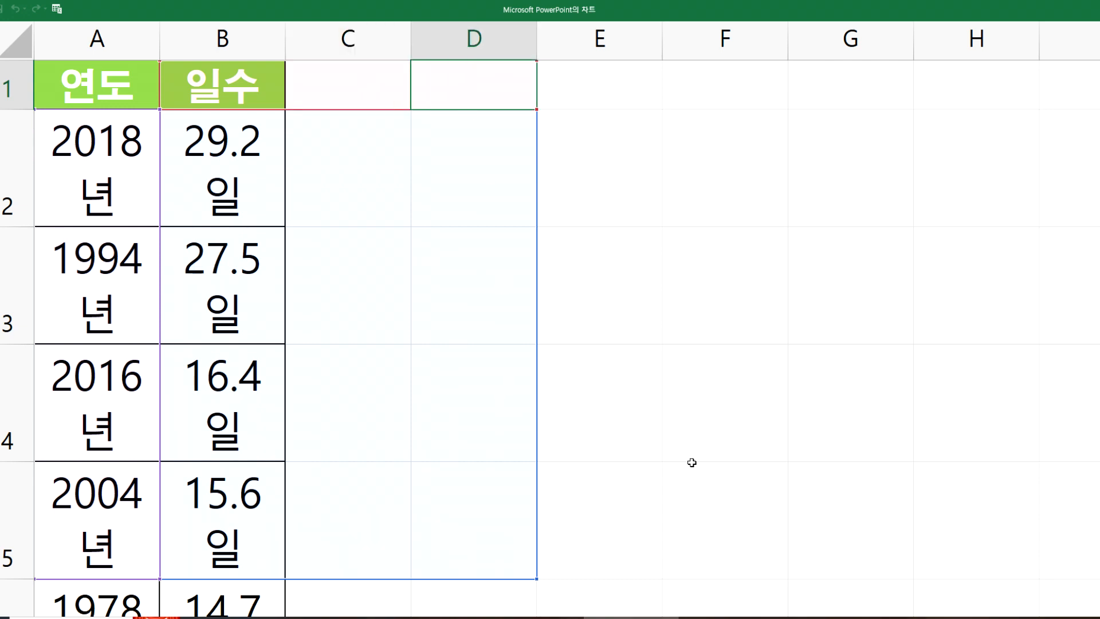
Step: Try resizing the chart data range to end at cell B6, and restore it to end at D5
scroll(645, 459, down, 1)
click(645, 460)
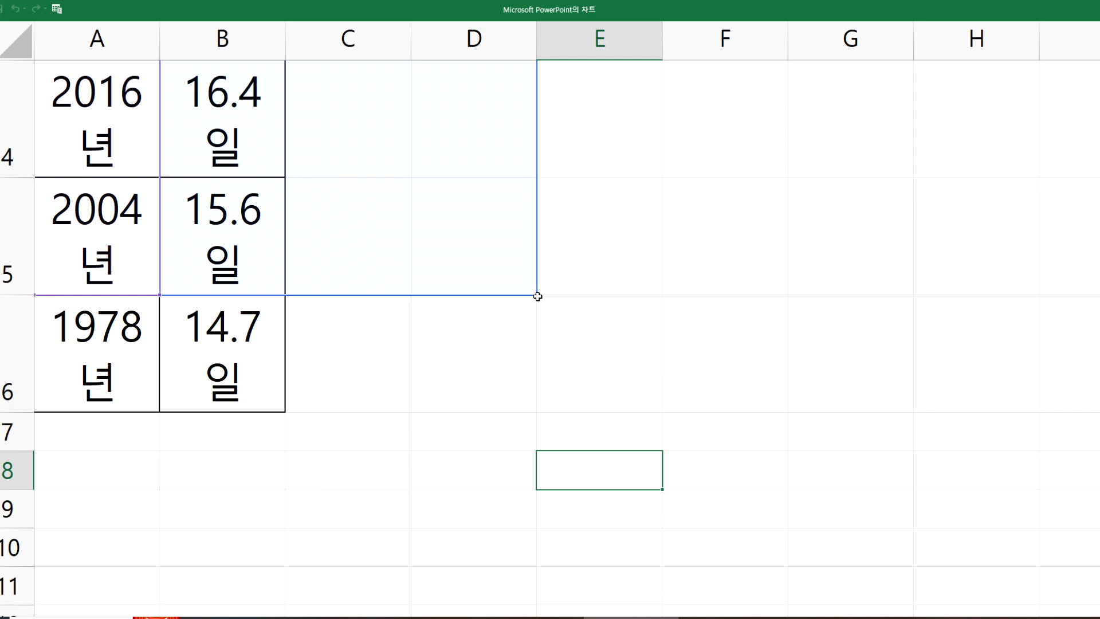
drag(499, 298, 425, 294)
drag(345, 291, 305, 291)
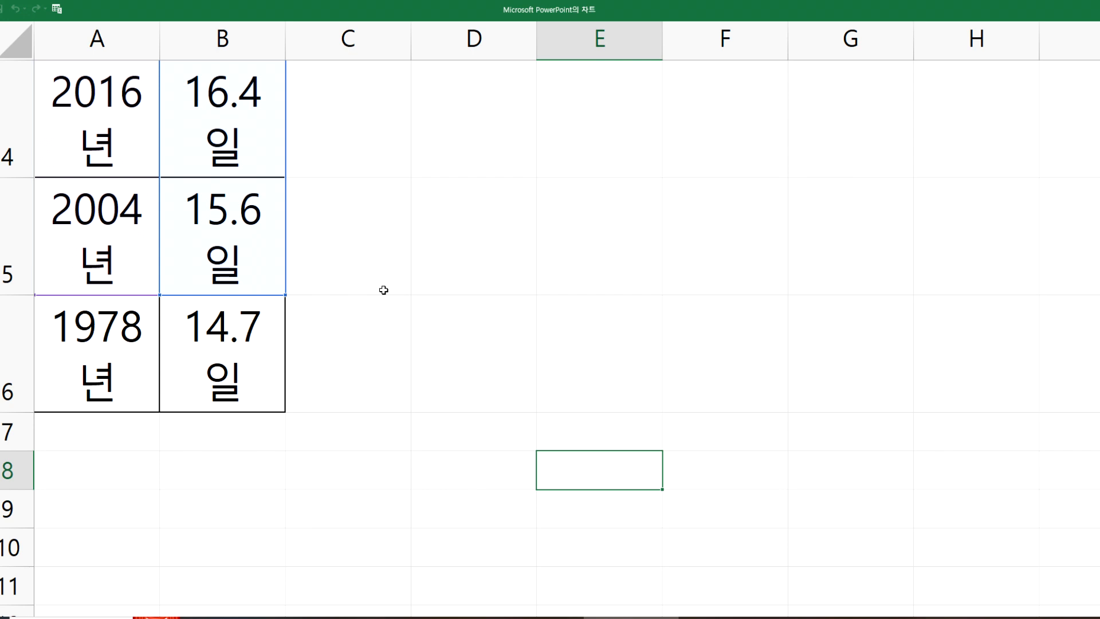
drag(287, 342, 294, 405)
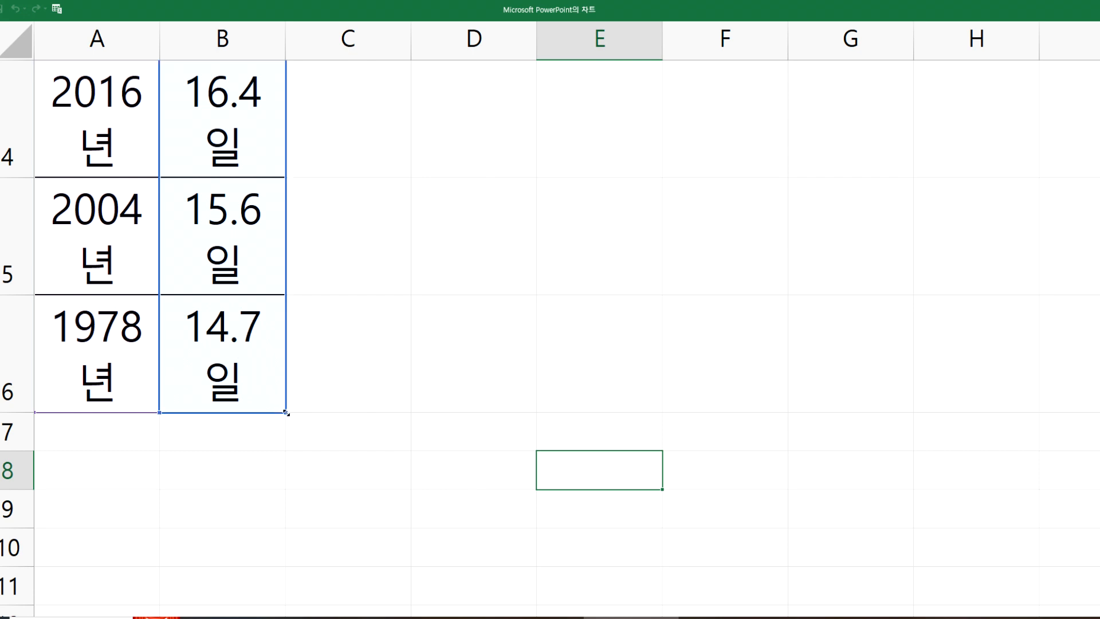
drag(283, 338, 530, 304)
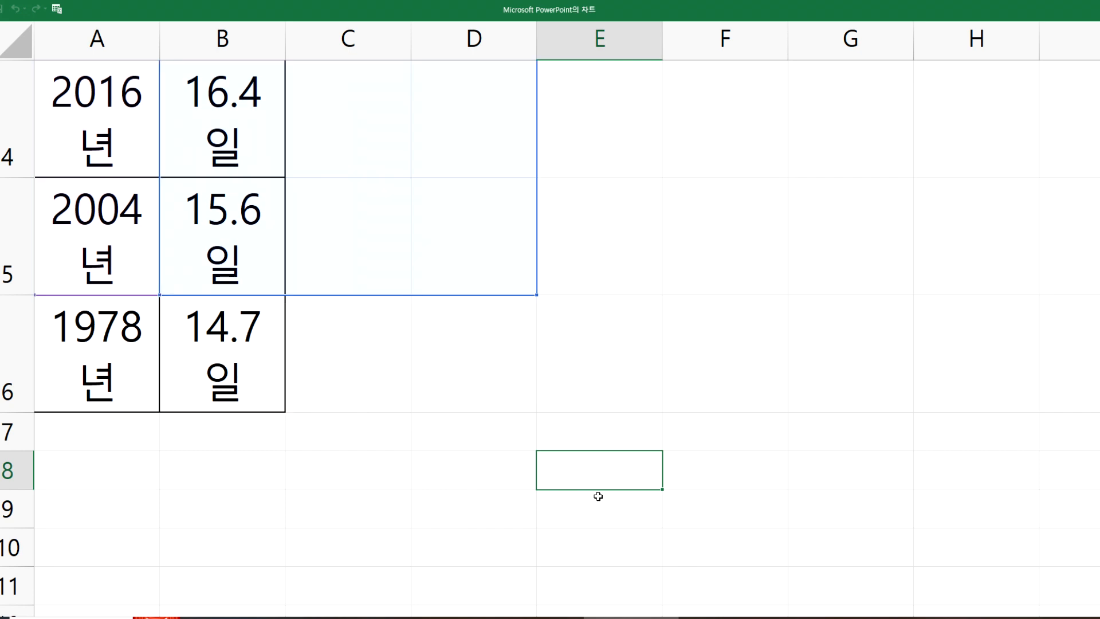
Step: Resize the chart data range to A1:B6 so it excludes columns C and D and includes the 1978년 row
click(642, 423)
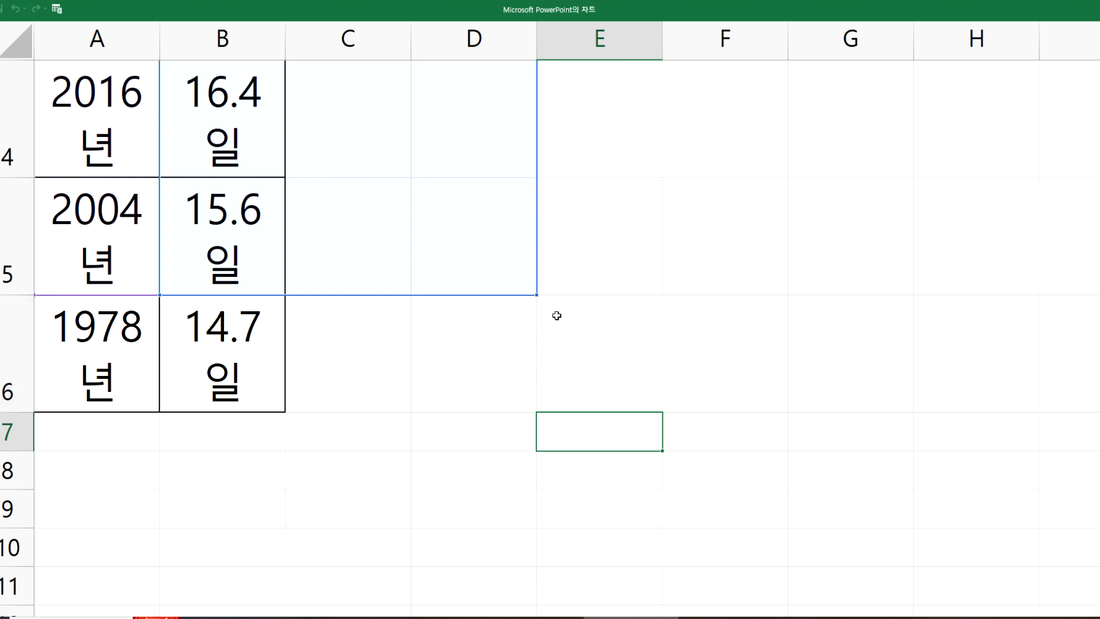
drag(511, 285, 223, 115)
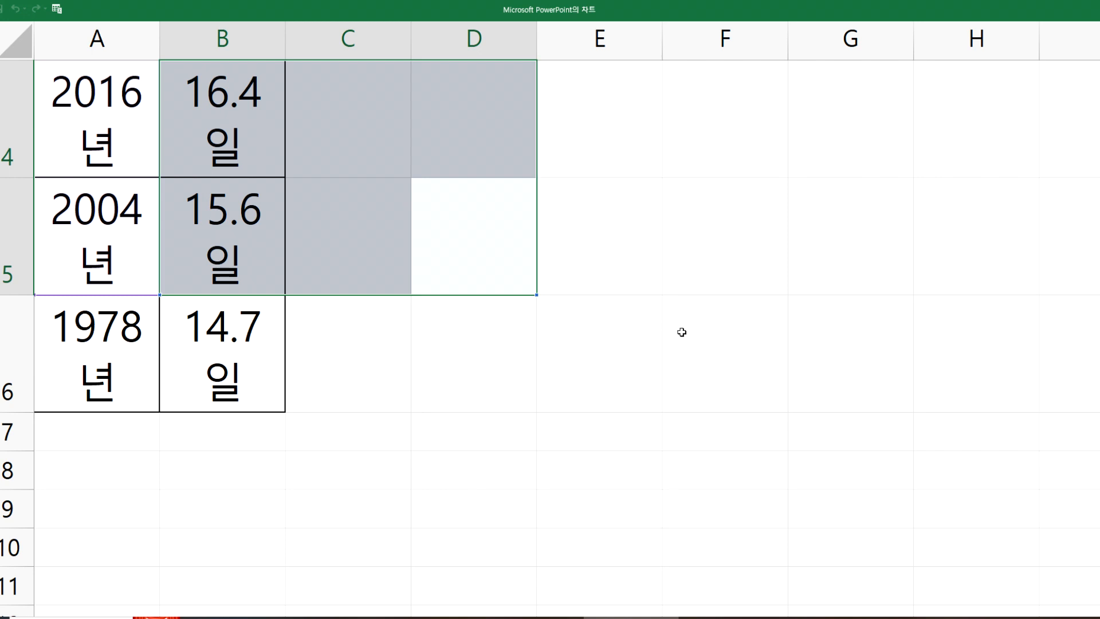
click(682, 331)
click(472, 259)
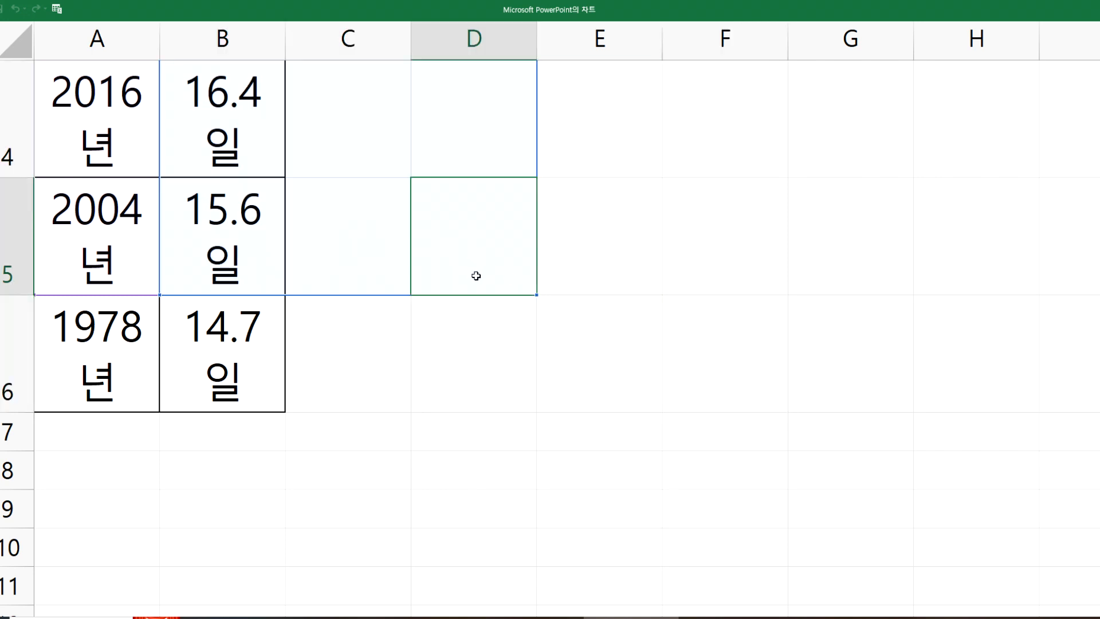
click(790, 307)
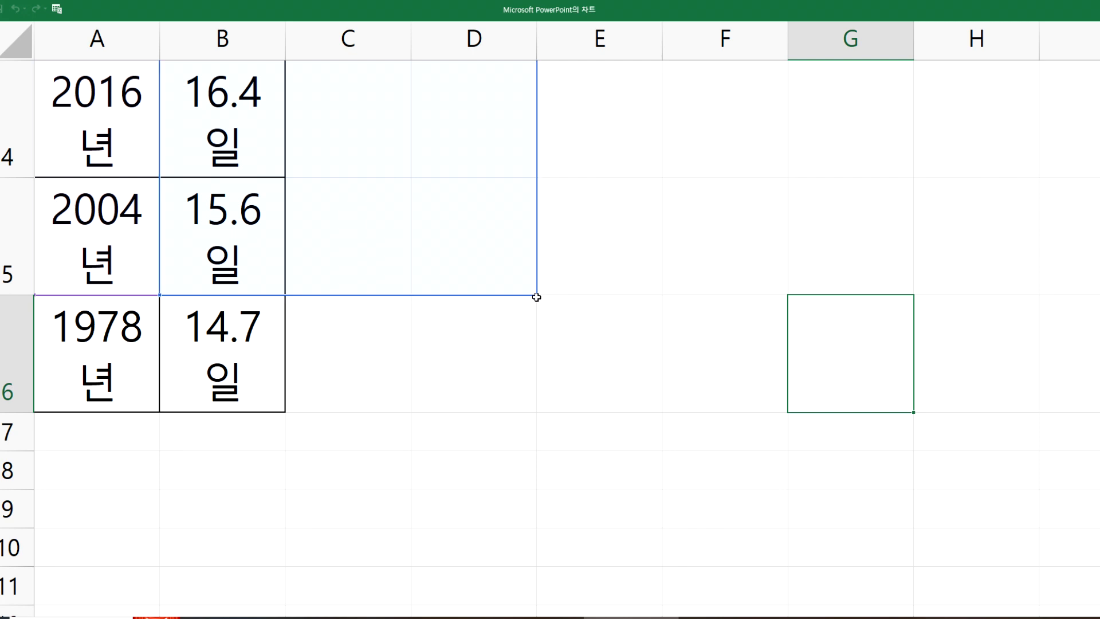
drag(537, 296, 280, 406)
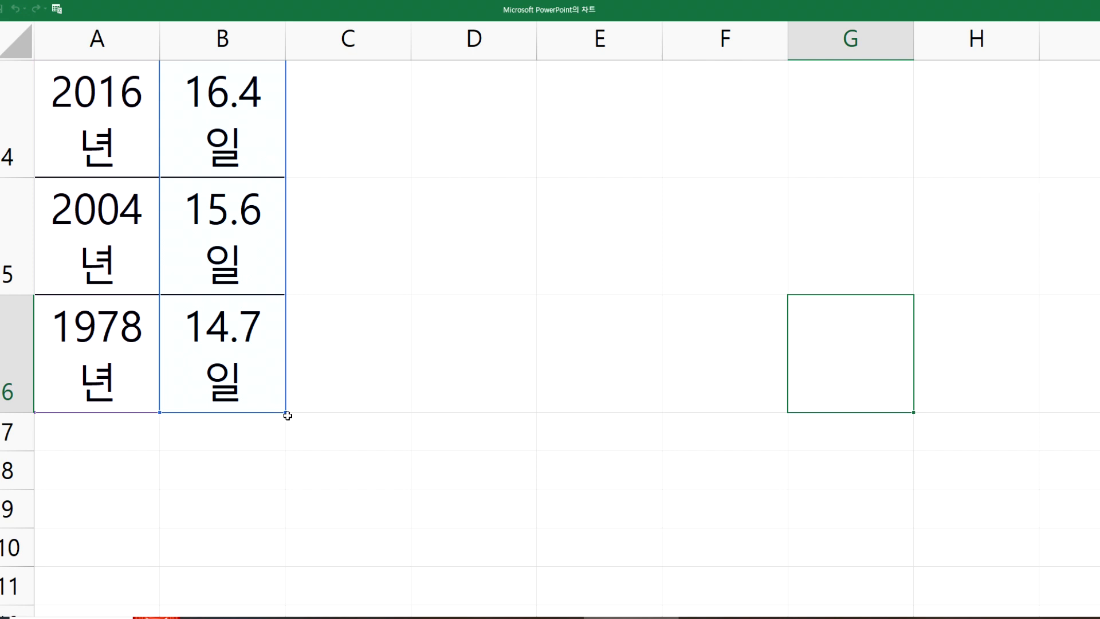
scroll(184, 299, up, 2)
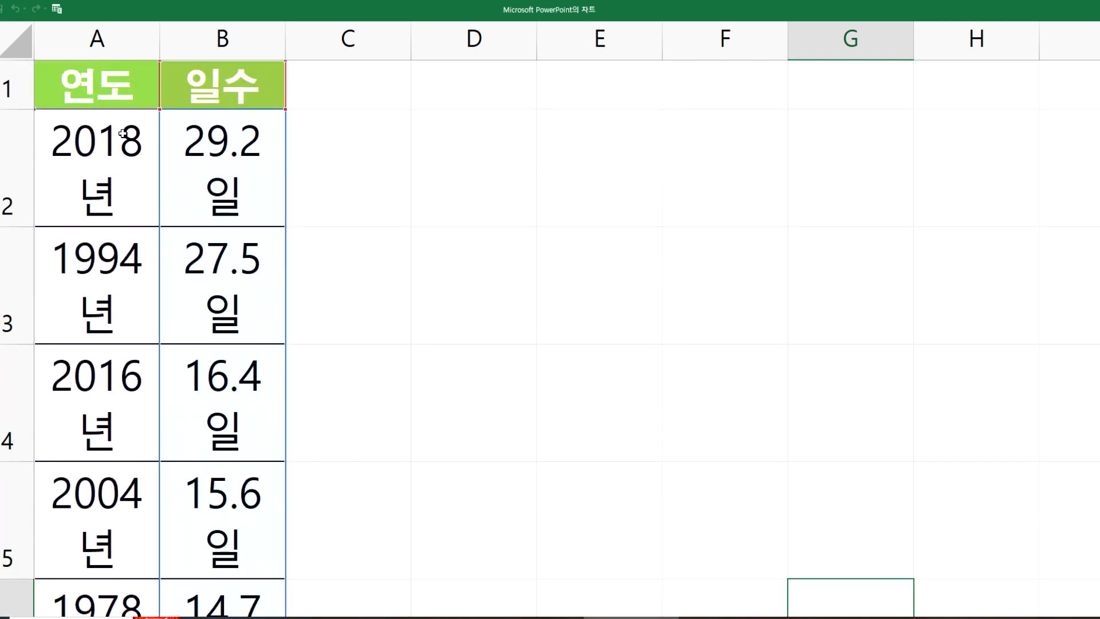
Step: Remove the 일 unit from every day value in B2:B6, keeping only the numbers 29.2, 27.5, 16.4, 15.6 and 14.7
drag(111, 153, 115, 541)
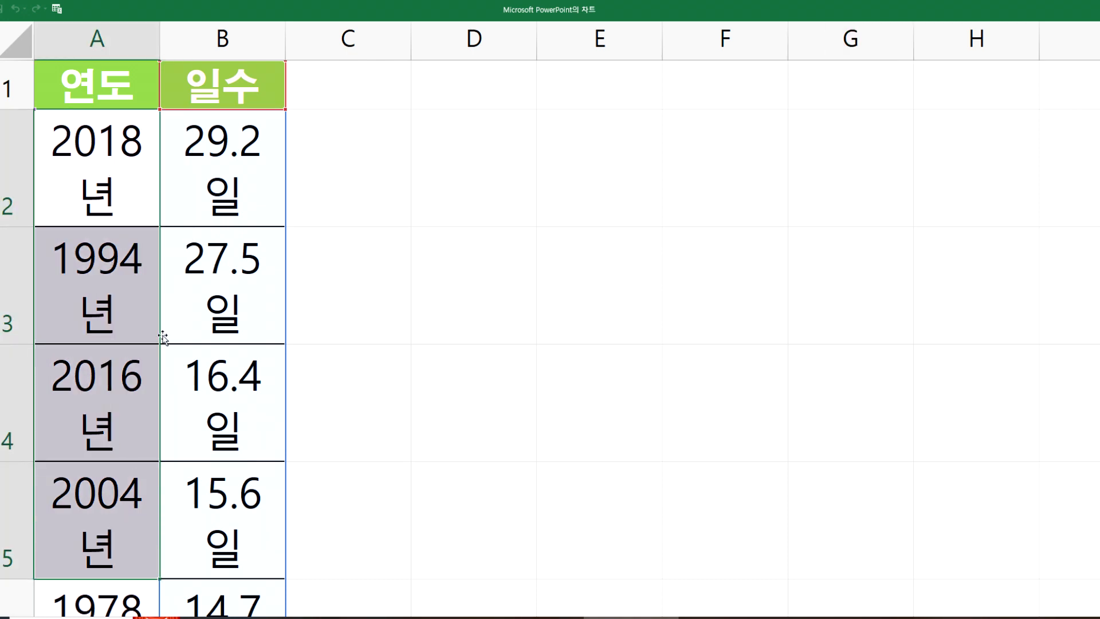
click(239, 179)
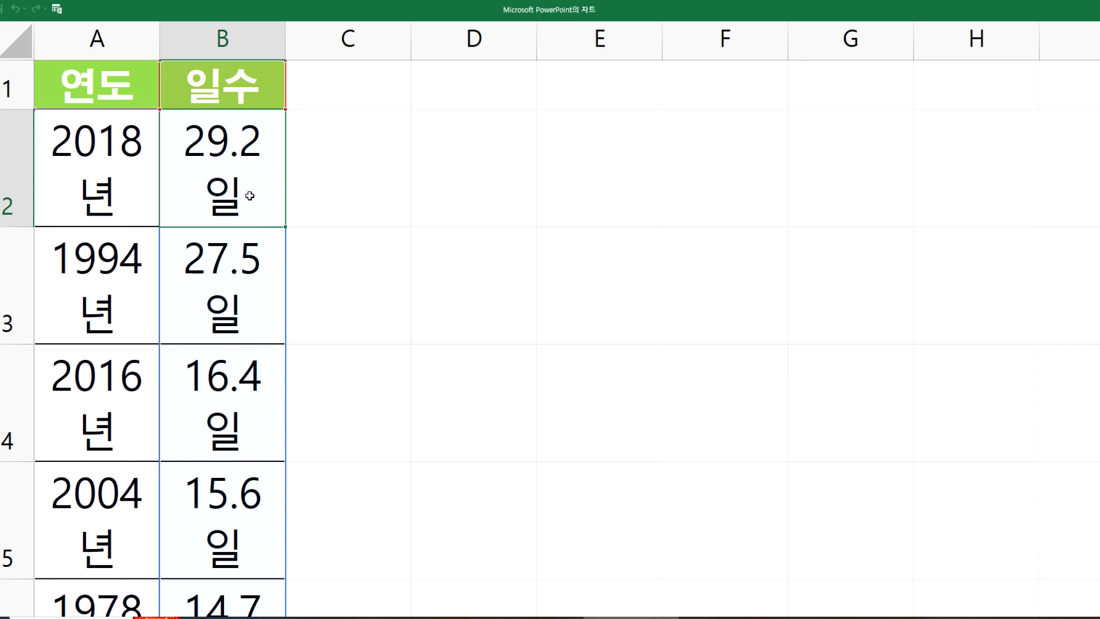
double_click(269, 199)
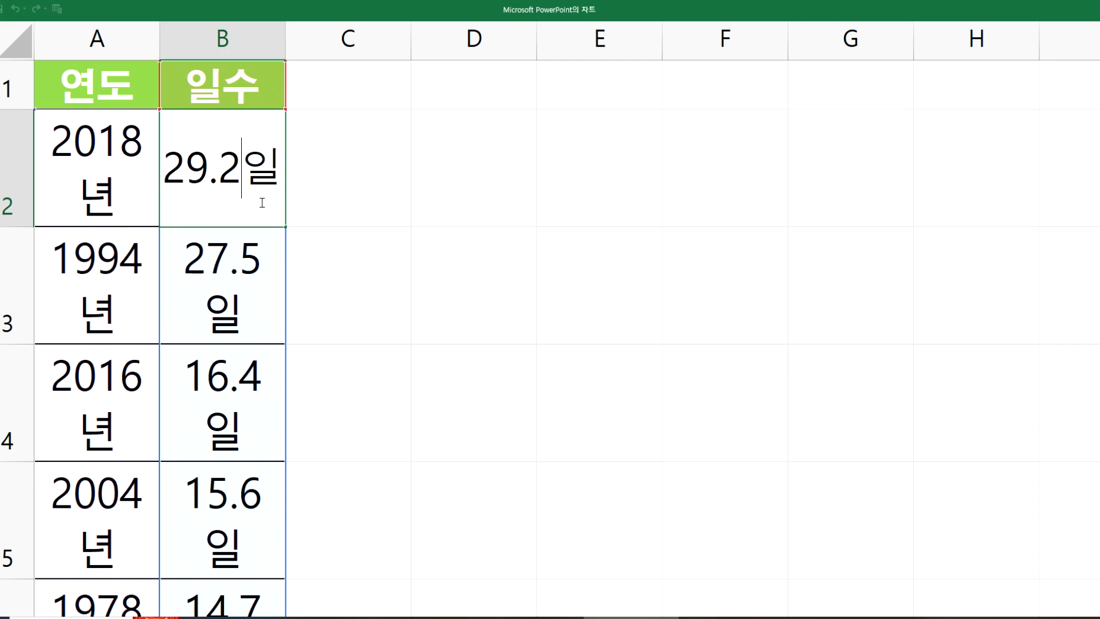
key(Delete)
key(Return)
double_click(267, 267)
key(Delete)
key(Return)
double_click(261, 380)
key(Delete)
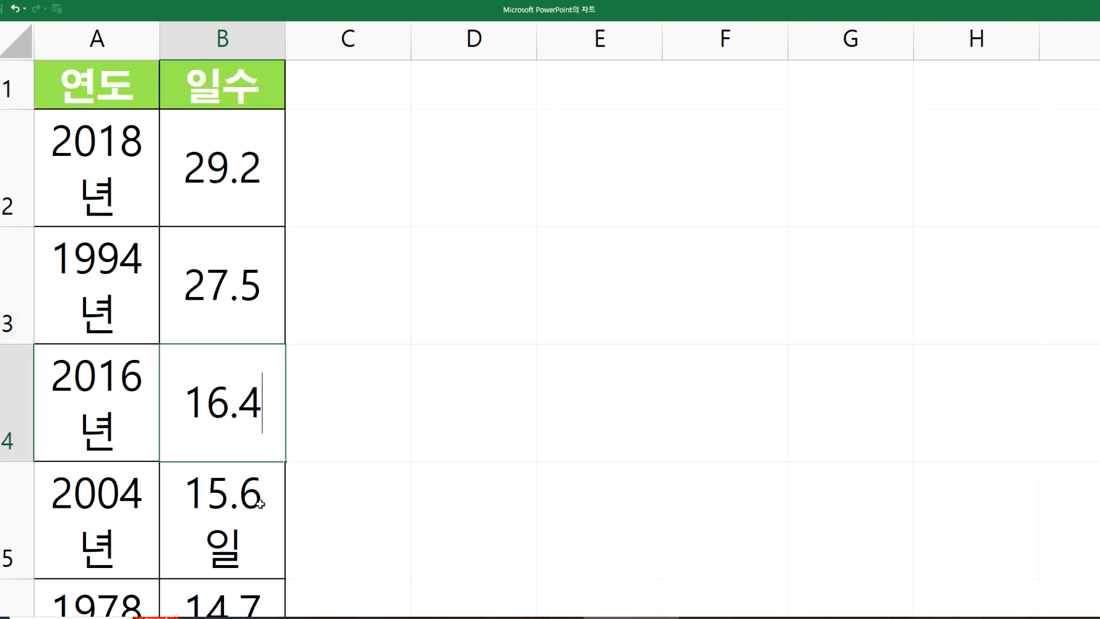
key(Return)
double_click(261, 494)
key(Delete)
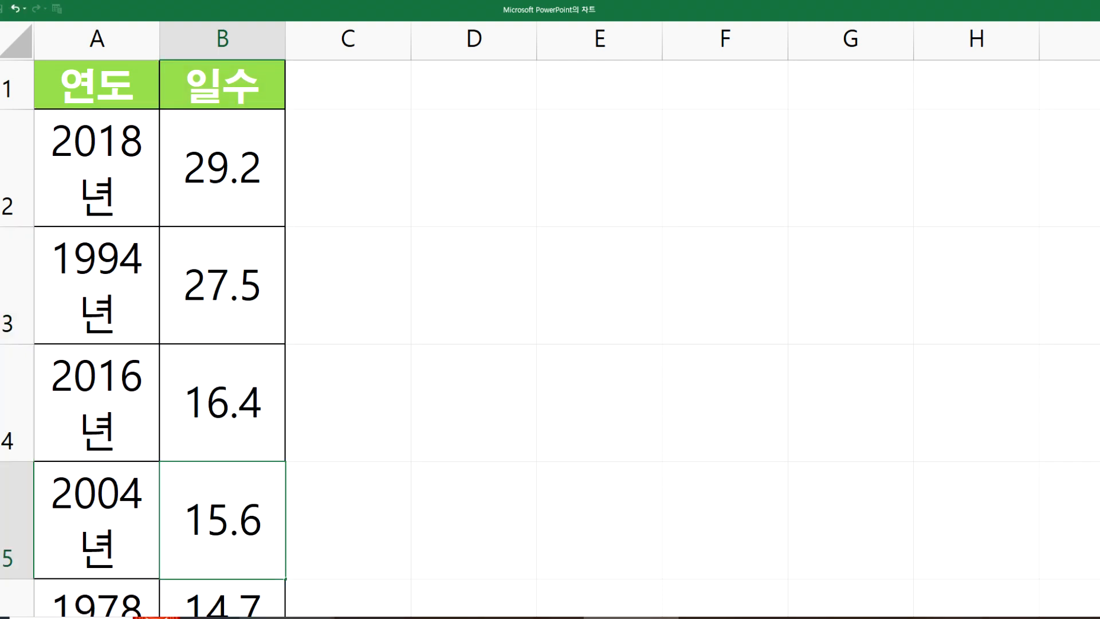
scroll(263, 393, down, 1)
double_click(263, 345)
key(Delete)
click(375, 390)
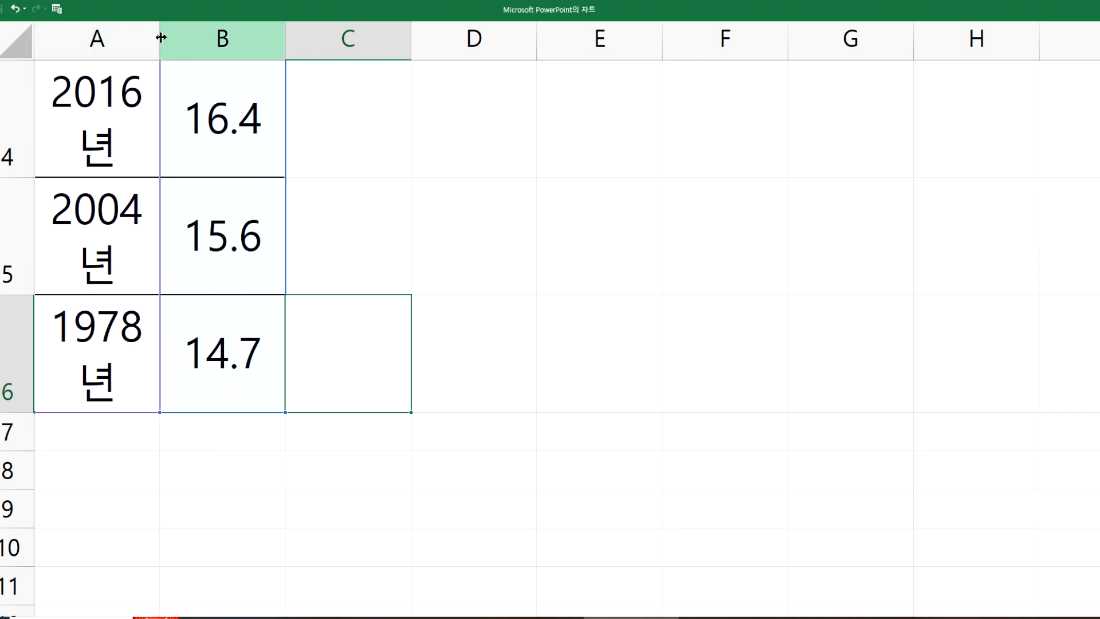
Step: Widen column A so that each year label fits on one line
drag(160, 36, 205, 48)
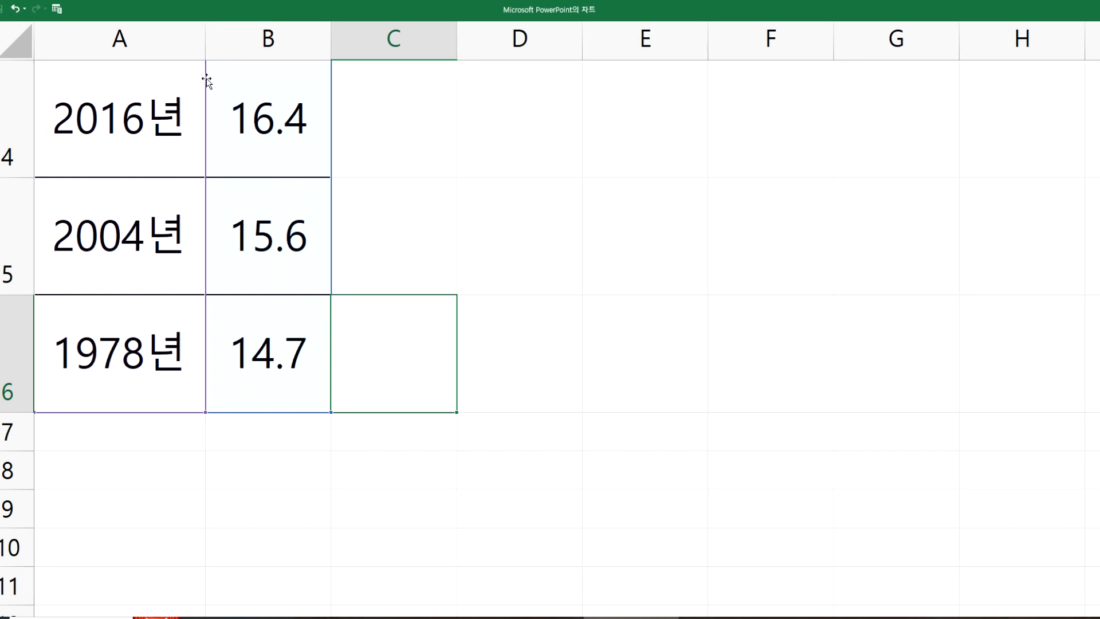
scroll(126, 149, up, 2)
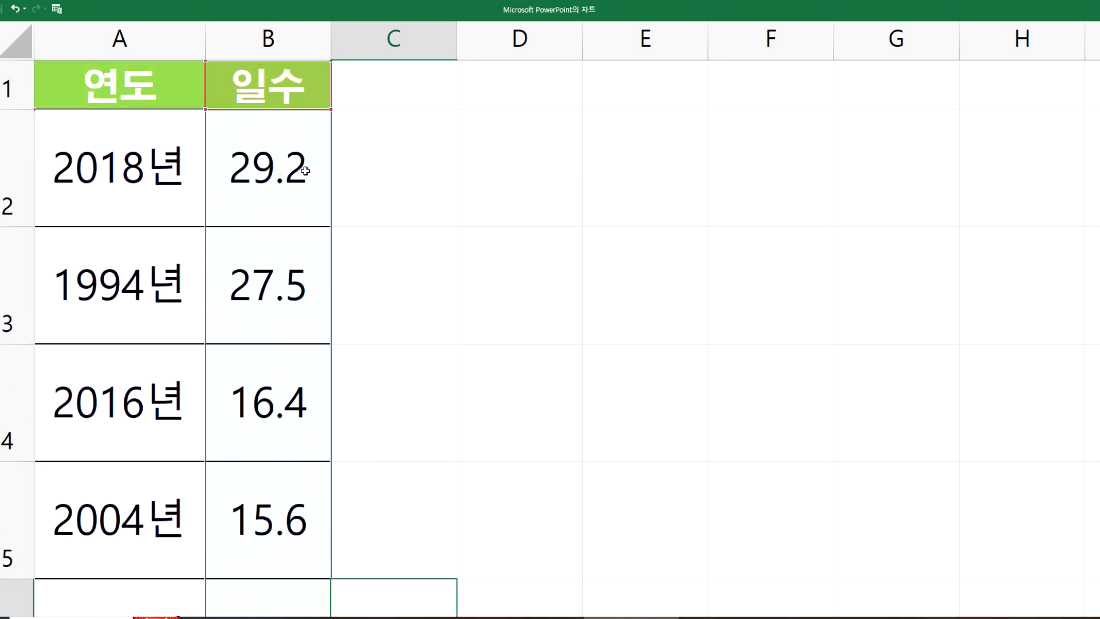
Step: Try appending 일 to the value 29.2 in cell B2, and delete it again
double_click(305, 171)
text(dlf)
key(BackSpace)
key(BackSpace)
key(BackSpace)
key(Hangul)
text(이ㄹ)
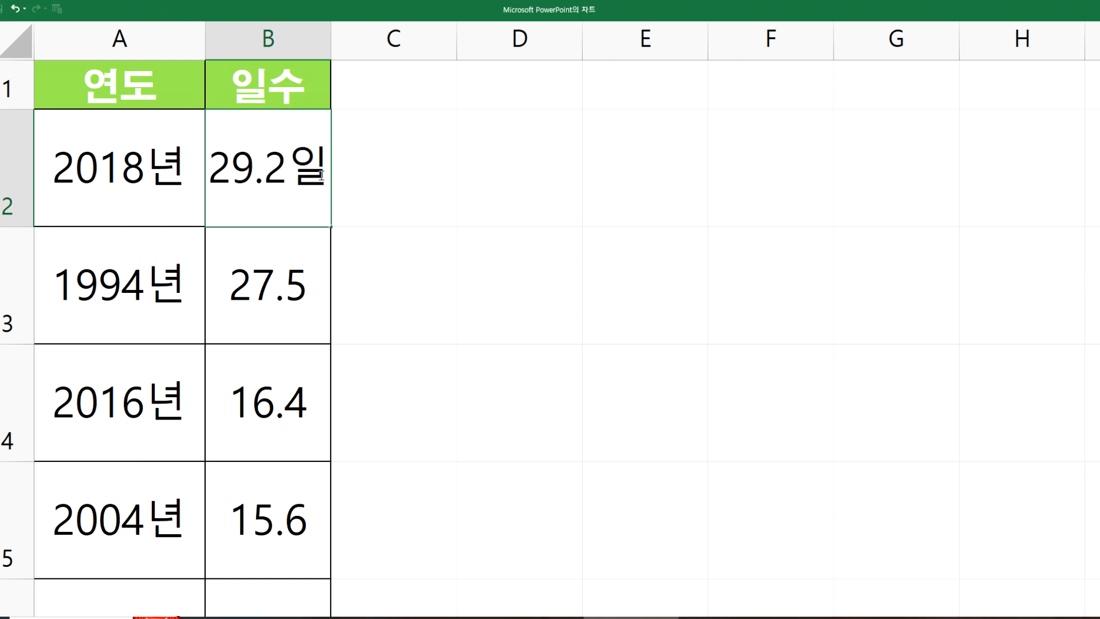
key(BackSpace)
key(BackSpace)
key(BackSpace)
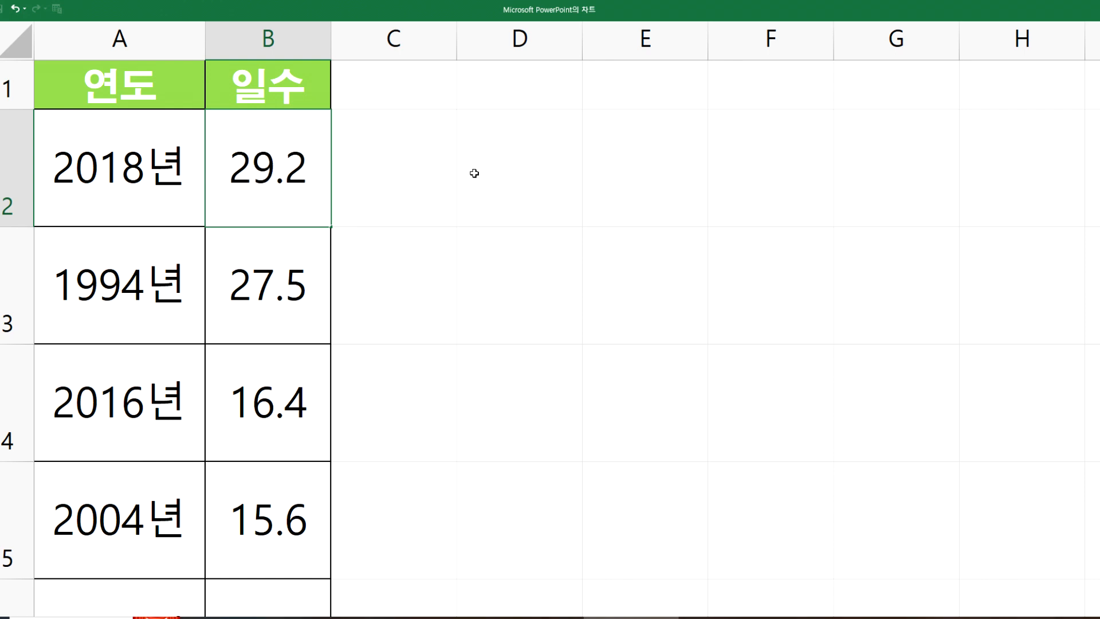
drag(474, 172, 475, 184)
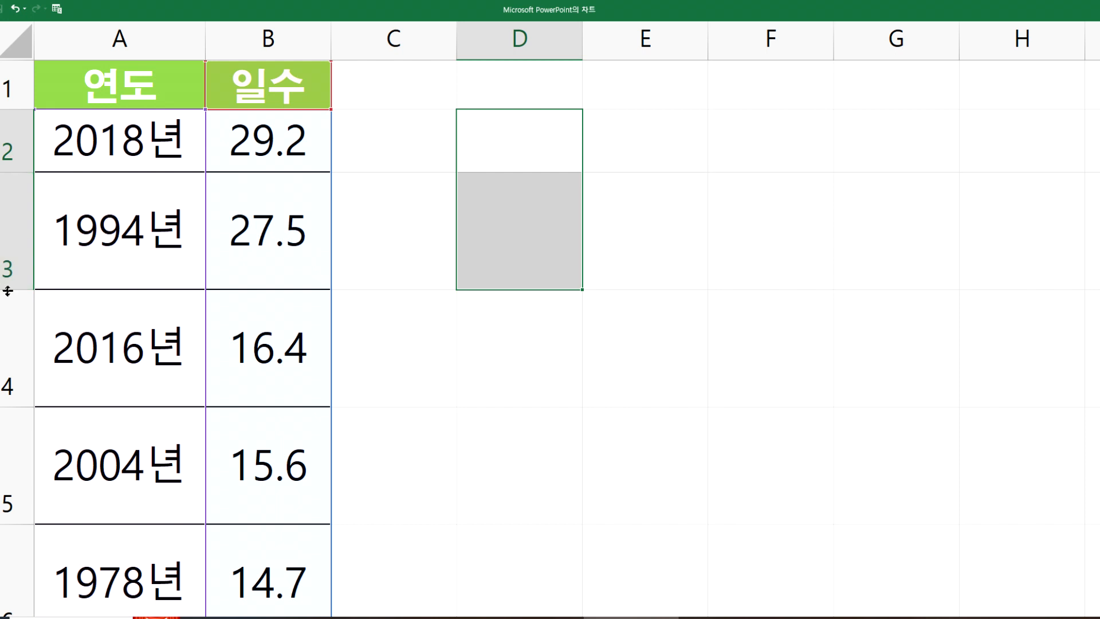
Step: Reduce the height of row 3 and auto-fit all row heights in the data sheet to their text
drag(8, 291, 8, 235)
click(16, 40)
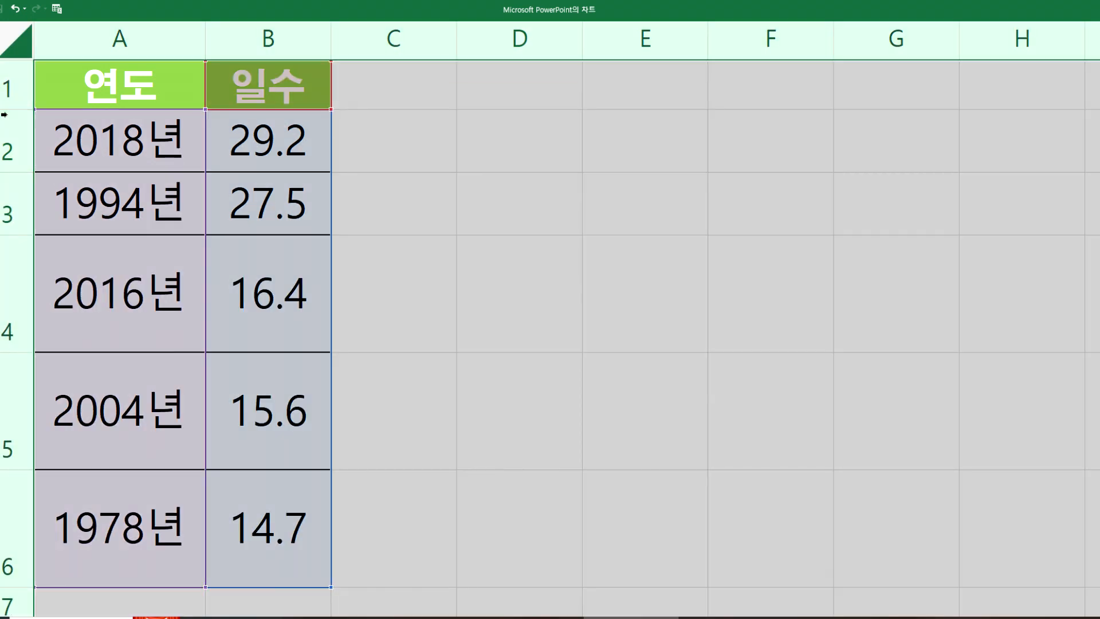
double_click(10, 111)
click(121, 254)
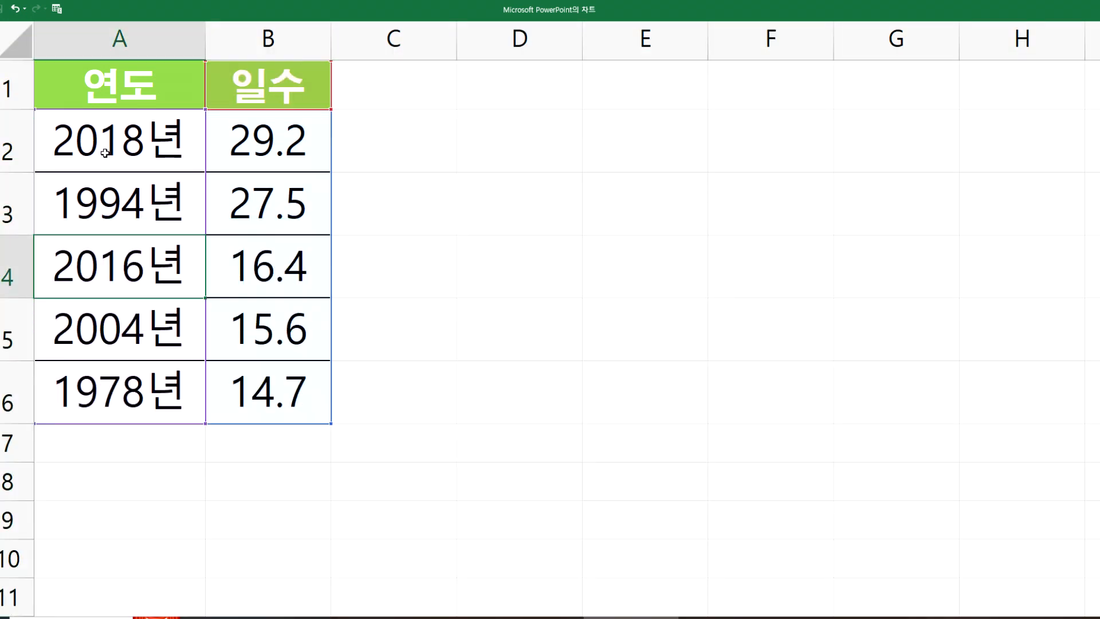
Step: Restore the maximized chart data sheet to a small window so the slide and its chart can be seen
mouse_move(90, 110)
mouse_down()
mouse_move(263, 195)
mouse_move(279, 410)
mouse_up()
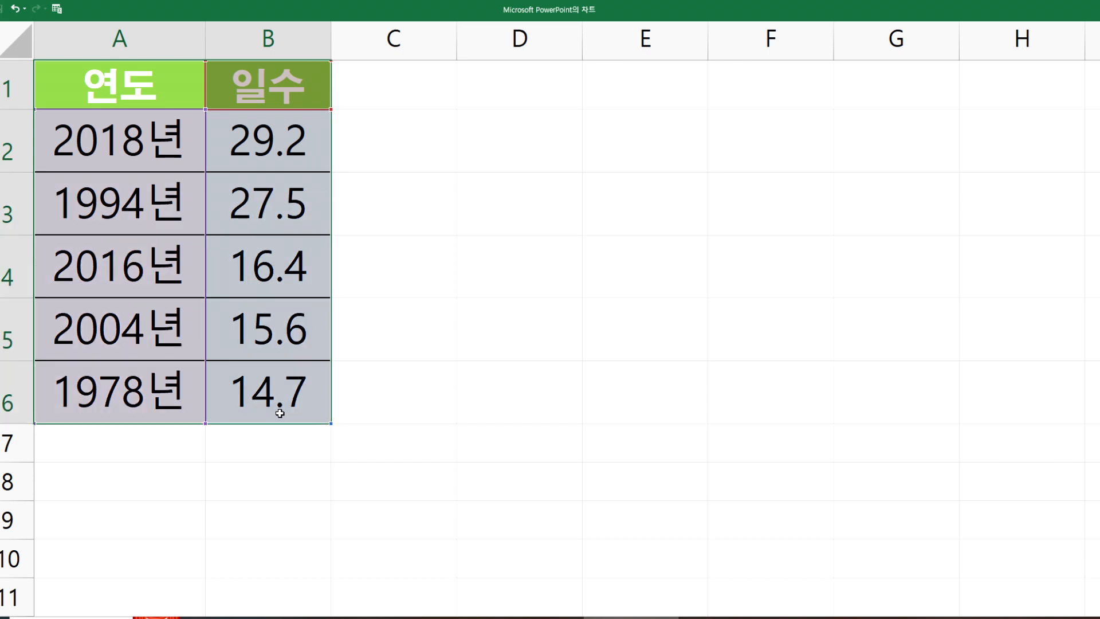
click(281, 409)
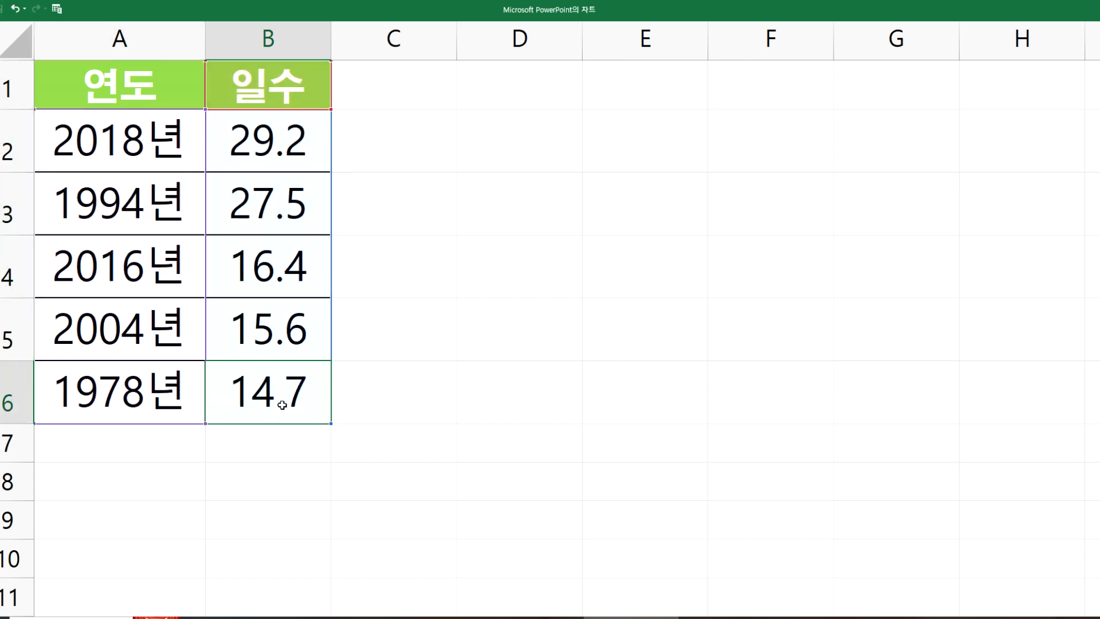
drag(532, 20, 364, 208)
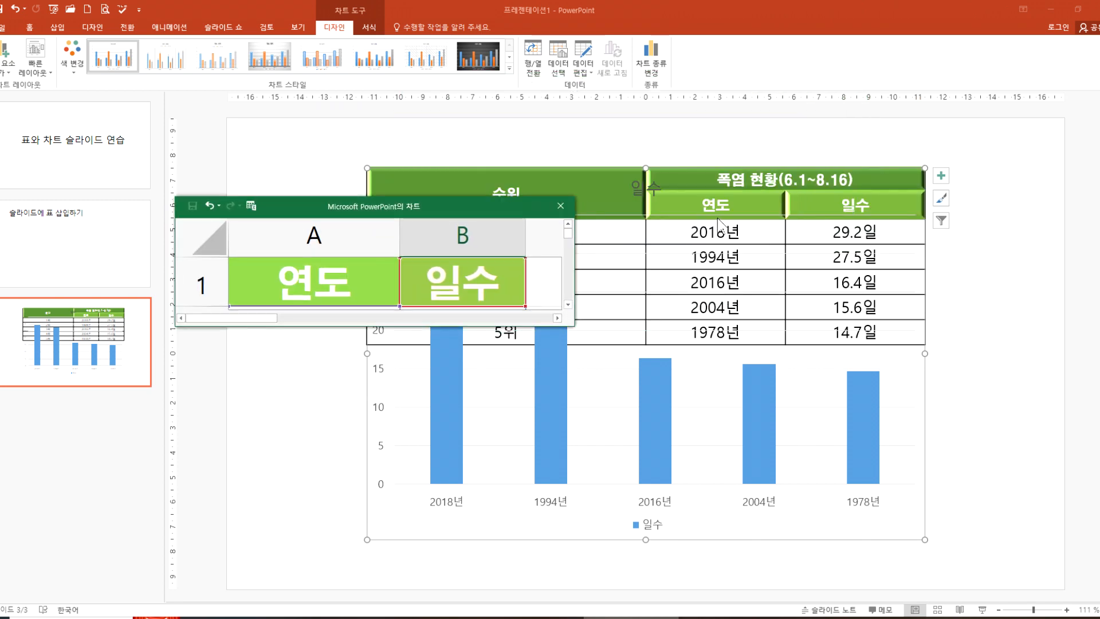
Step: Close the heatwave chart's data sheet and deselect the chart on the slide
double_click(448, 213)
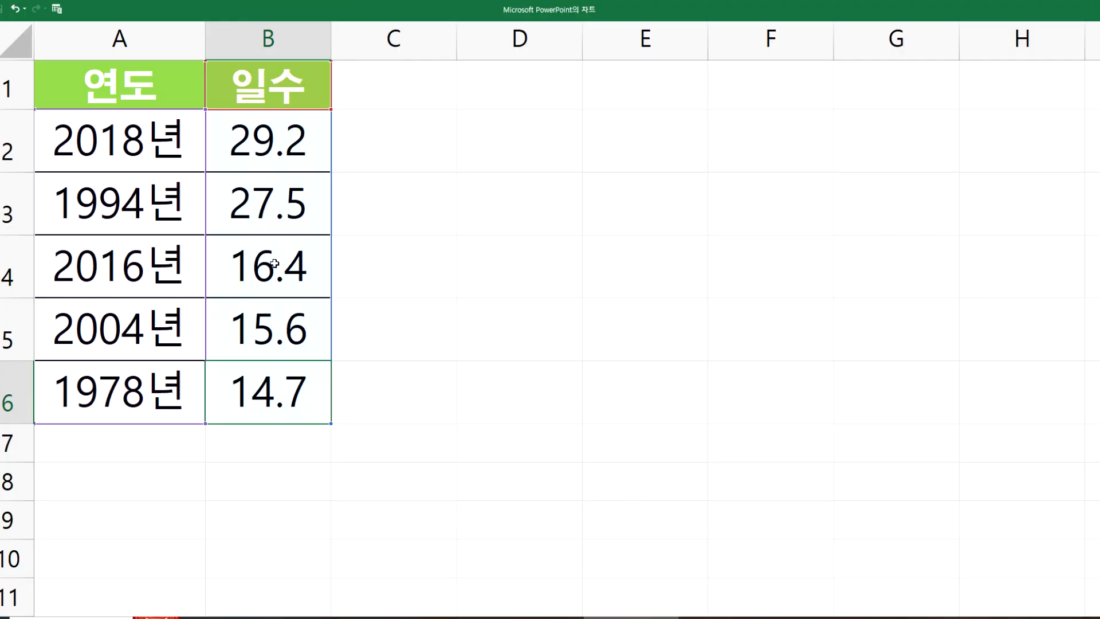
double_click(648, 20)
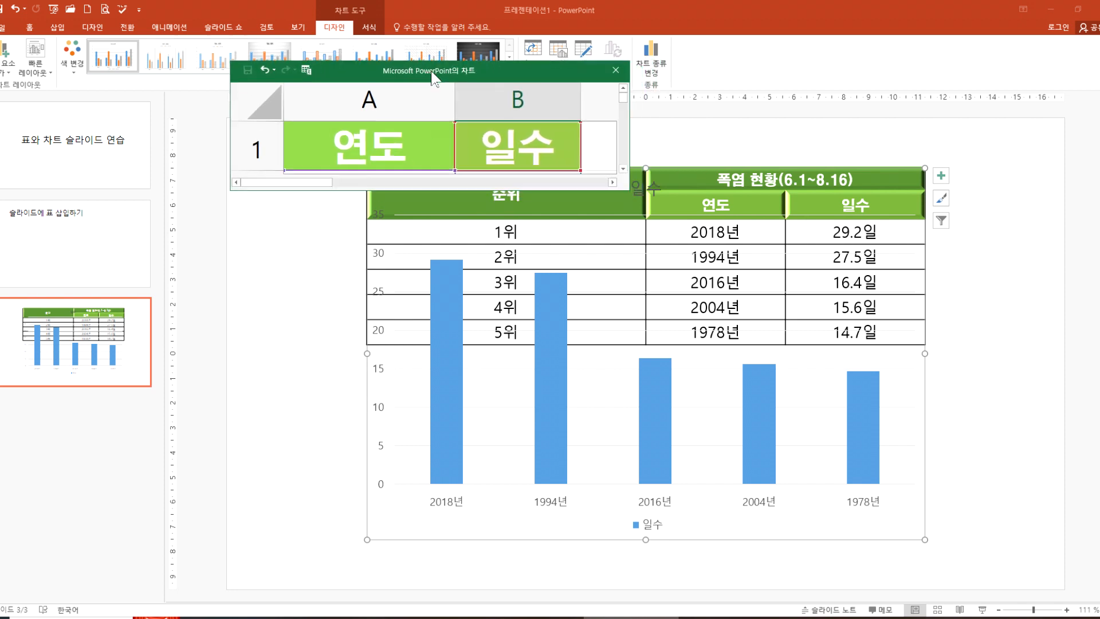
click(616, 70)
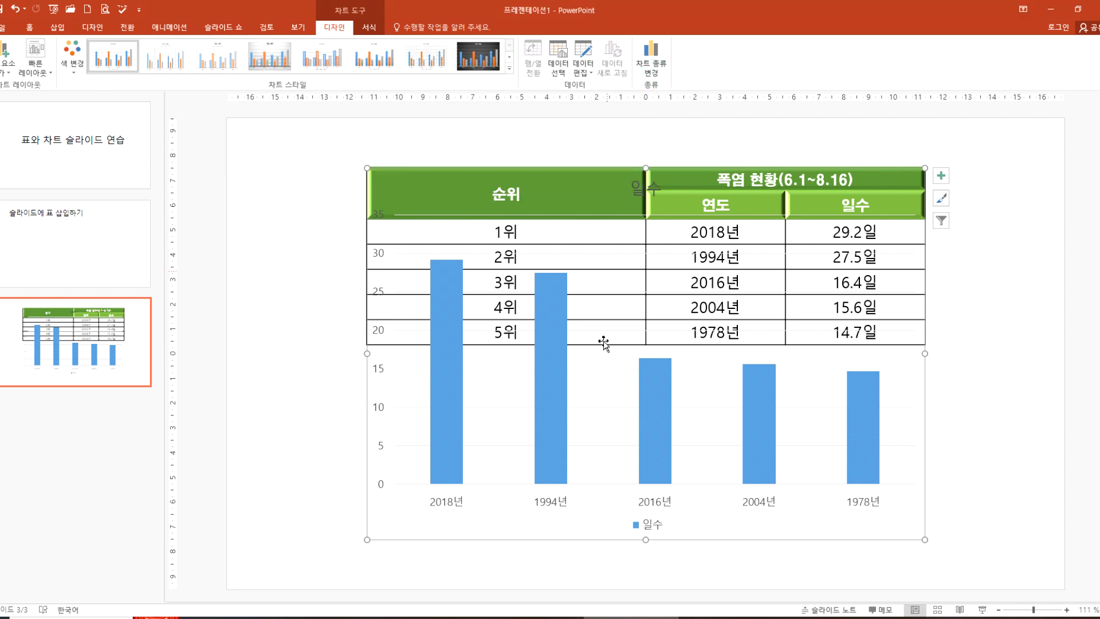
click(275, 484)
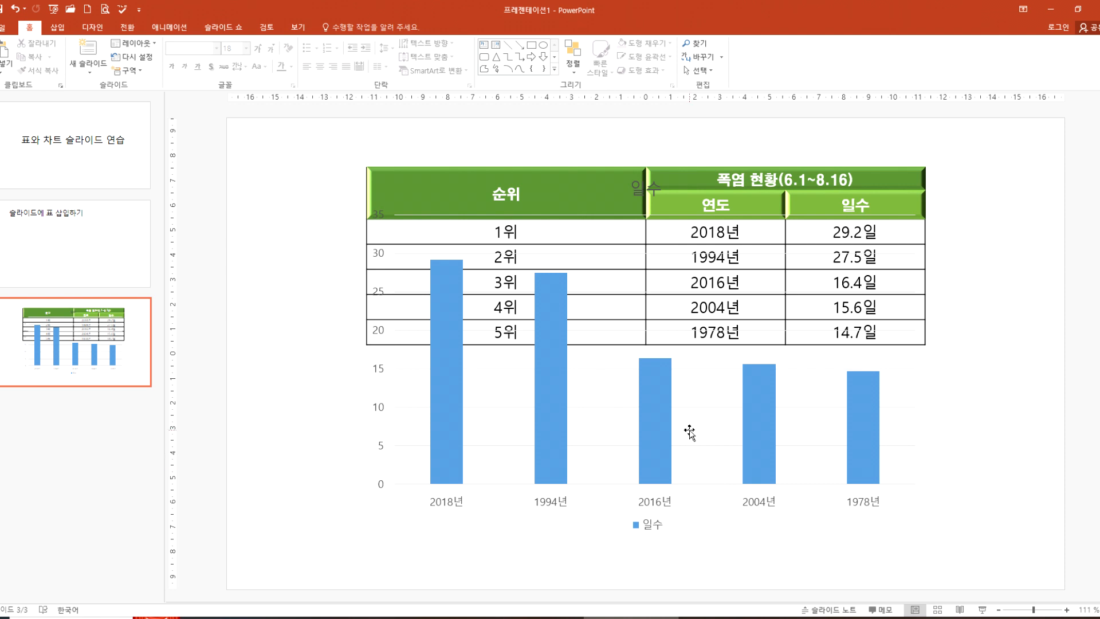
Step: Insert a clustered column chart into slide 2's empty content placeholder and maximize and enlarge its data sheet for reading
key(Up)
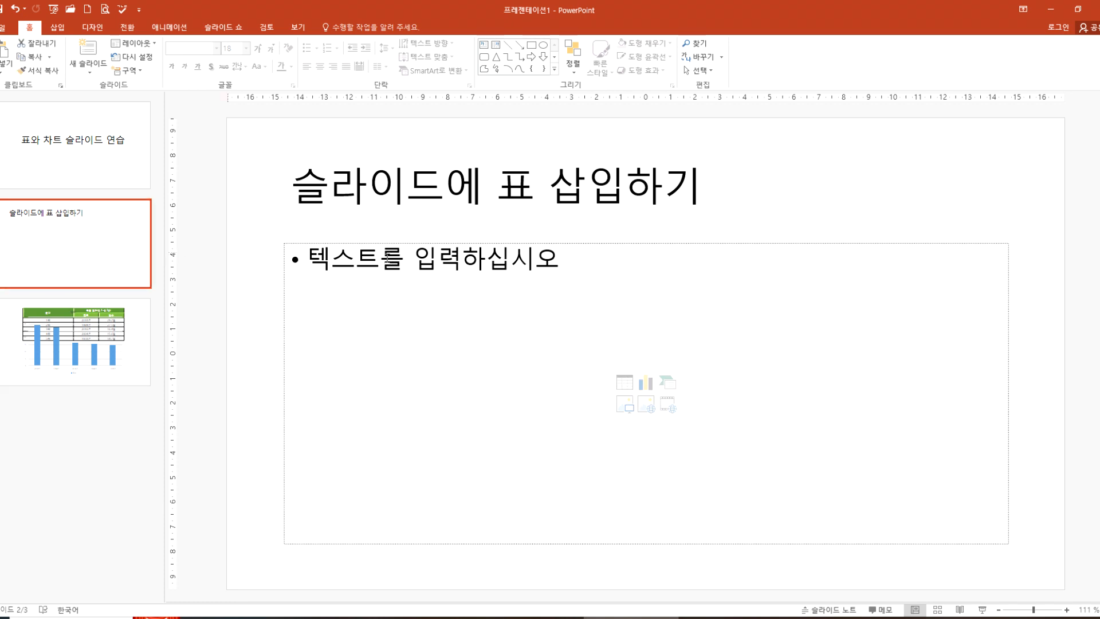
click(645, 383)
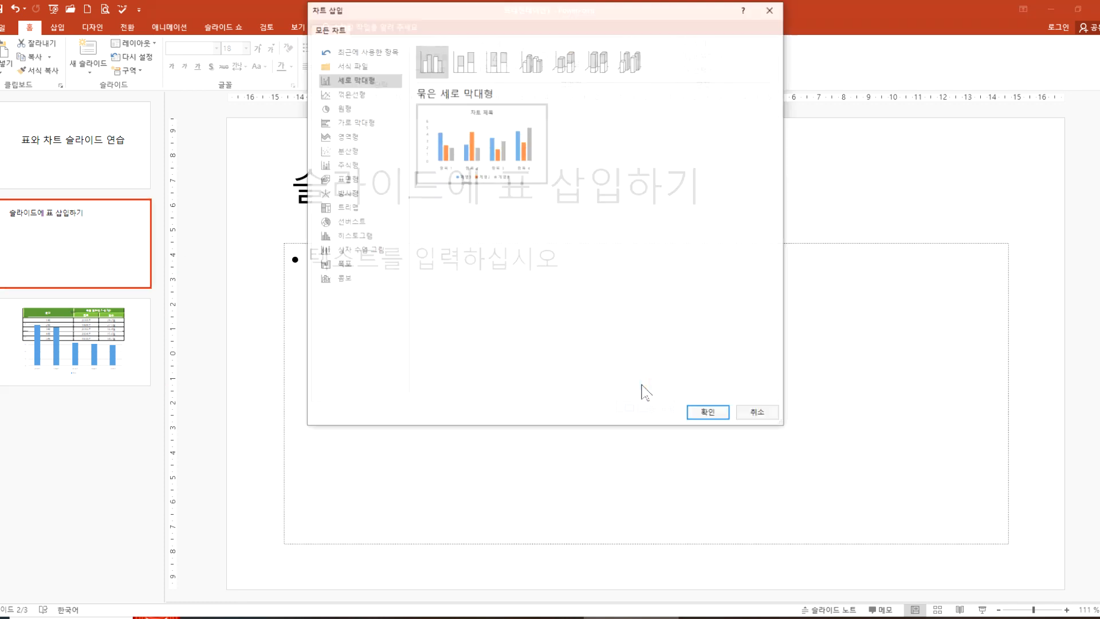
click(694, 415)
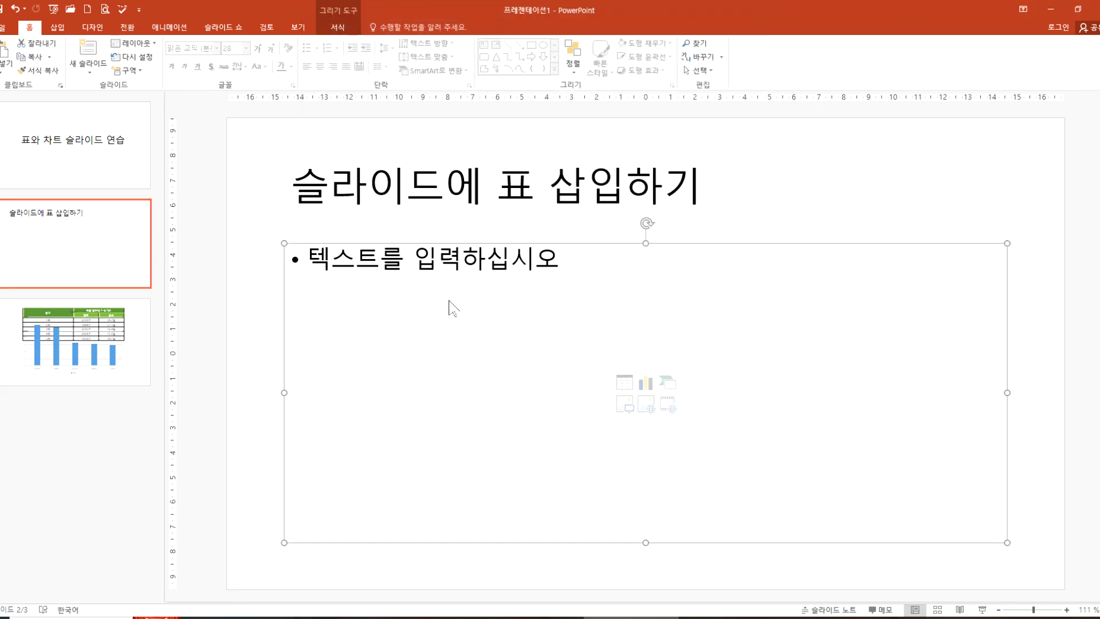
drag(601, 125, 490, 135)
double_click(490, 135)
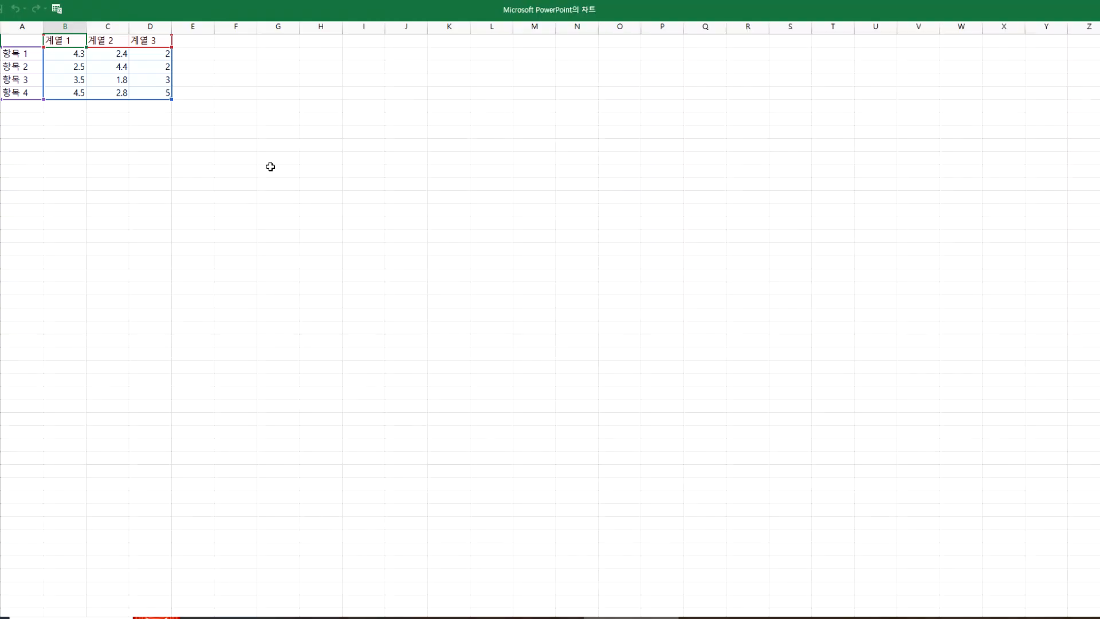
ctrl+scroll(183, 206, up, 8)
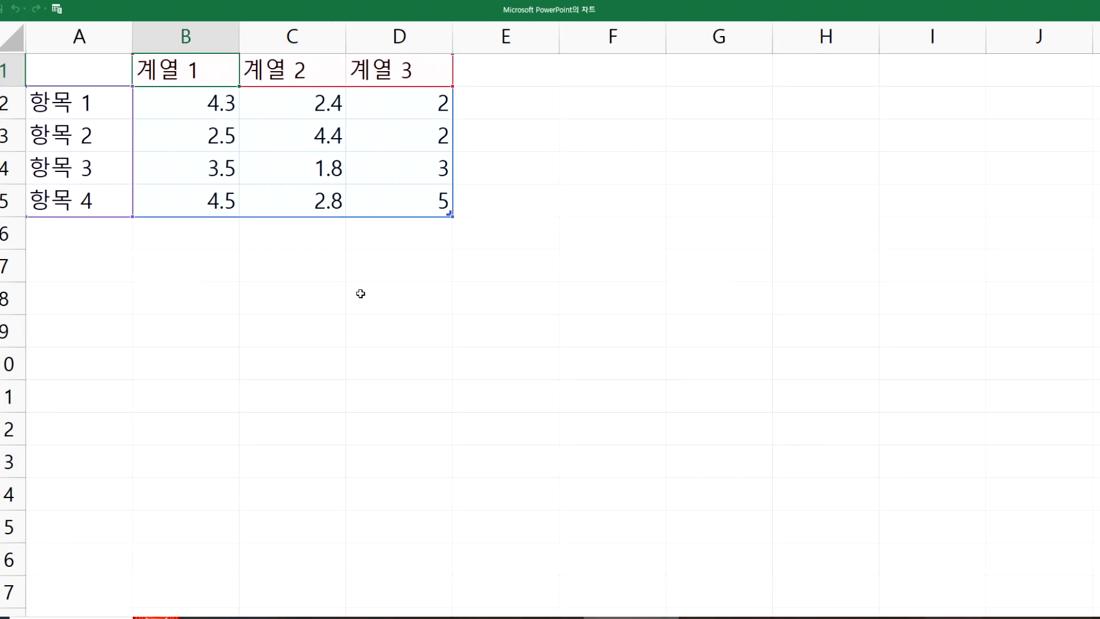
Step: Narrow the chart's data range to 계열 1 and 계열 2, and restore the small data window to view the chart
click(596, 442)
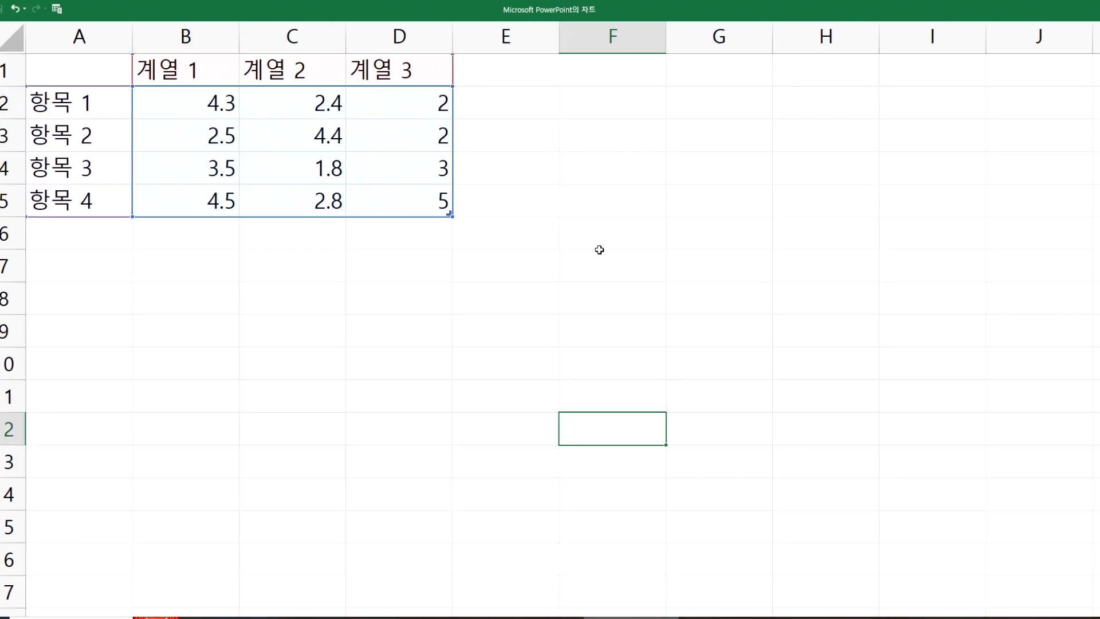
click(616, 256)
mouse_move(450, 214)
mouse_down()
mouse_move(337, 238)
mouse_move(224, 233)
mouse_move(229, 206)
mouse_move(329, 206)
mouse_up()
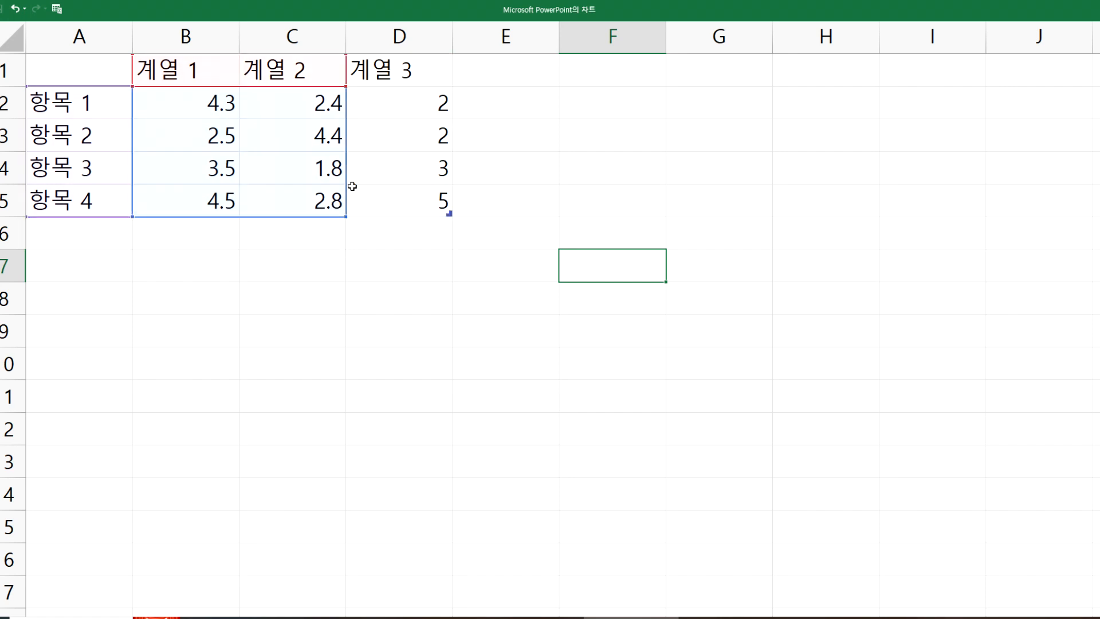
double_click(1017, 10)
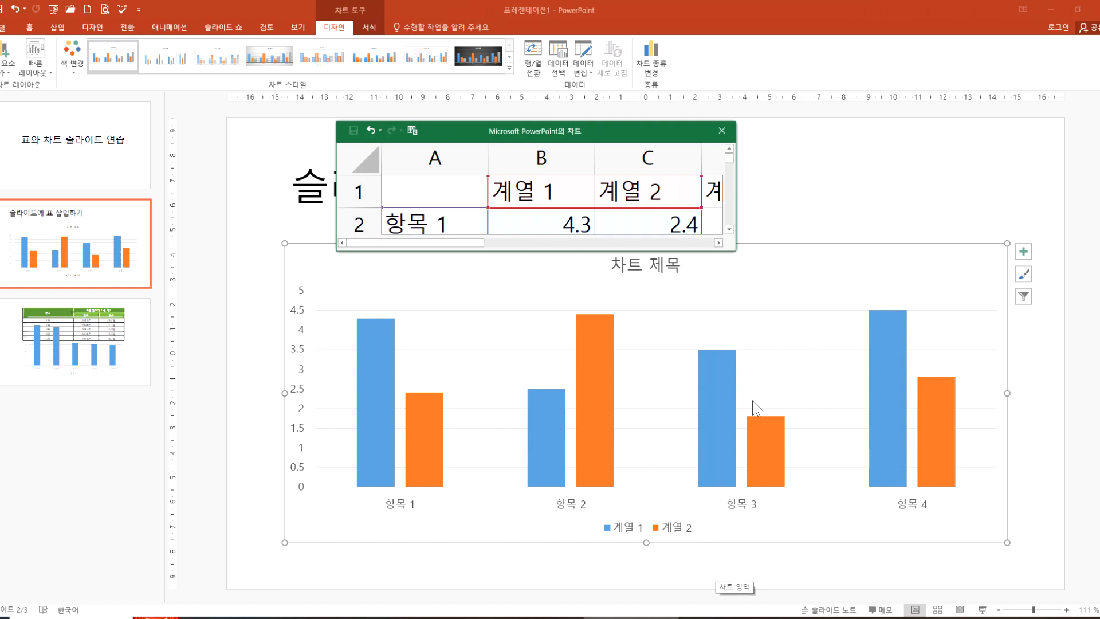
Step: Narrow the chart's data range to 계열 1 only, and restore the small data window to view the chart
double_click(640, 133)
drag(346, 217, 236, 218)
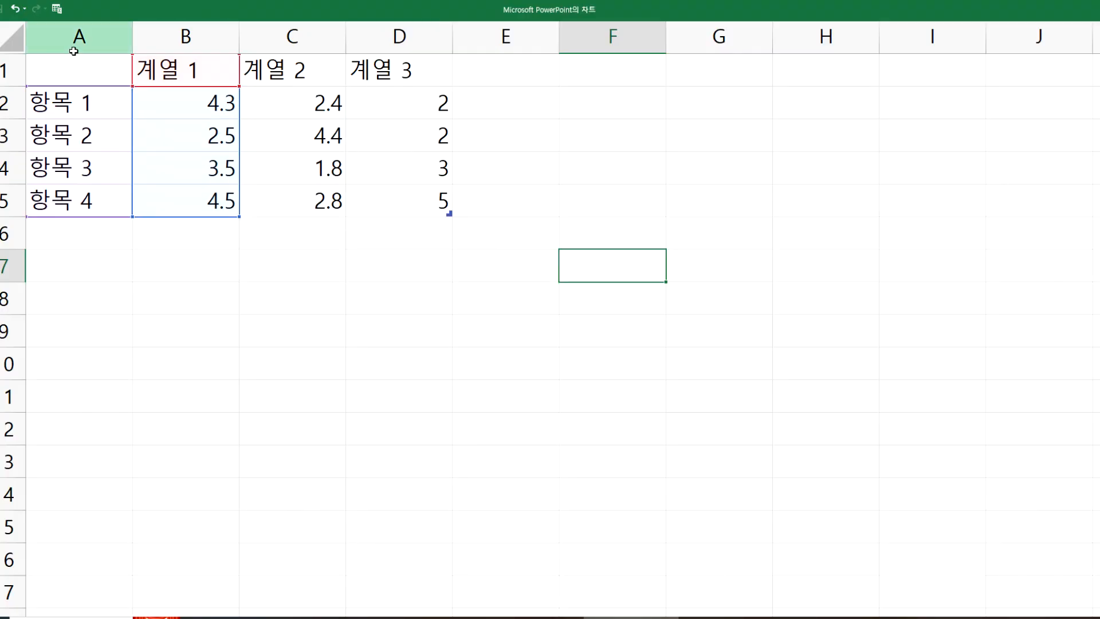
drag(76, 40, 184, 154)
click(444, 263)
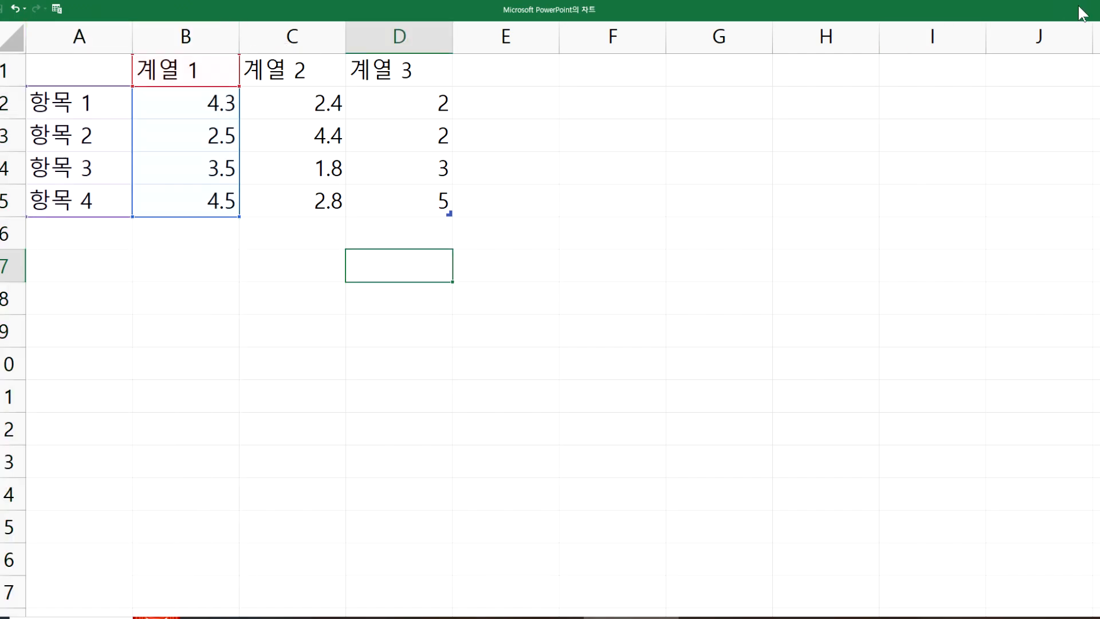
click(1060, 12)
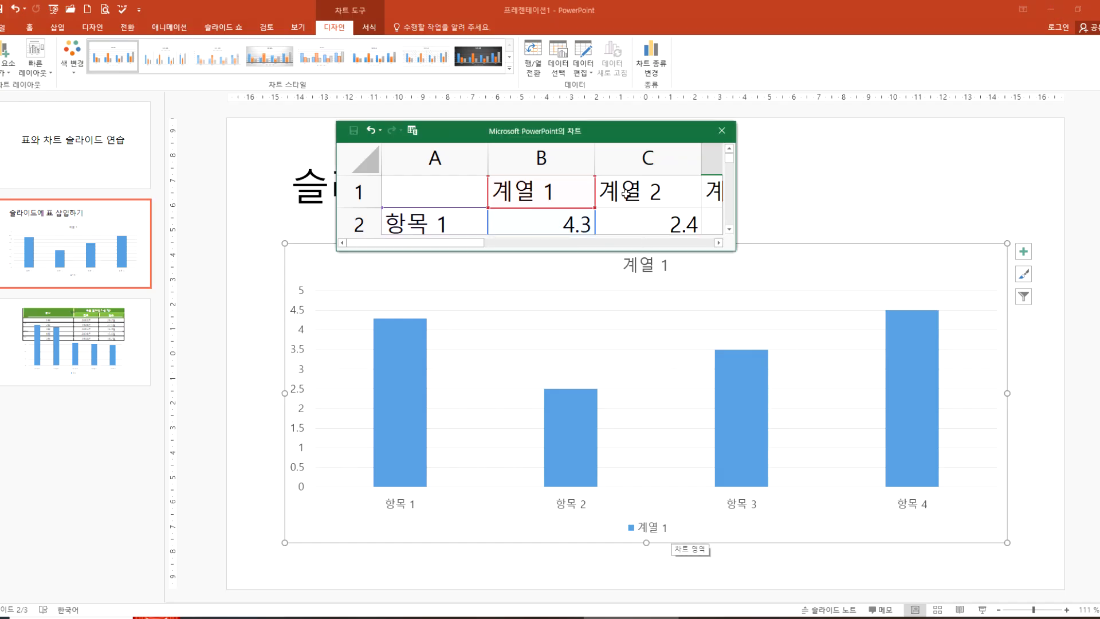
Step: Extend the chart's data range down to row 7, keeping only 계열 1, and close the data sheet
double_click(585, 137)
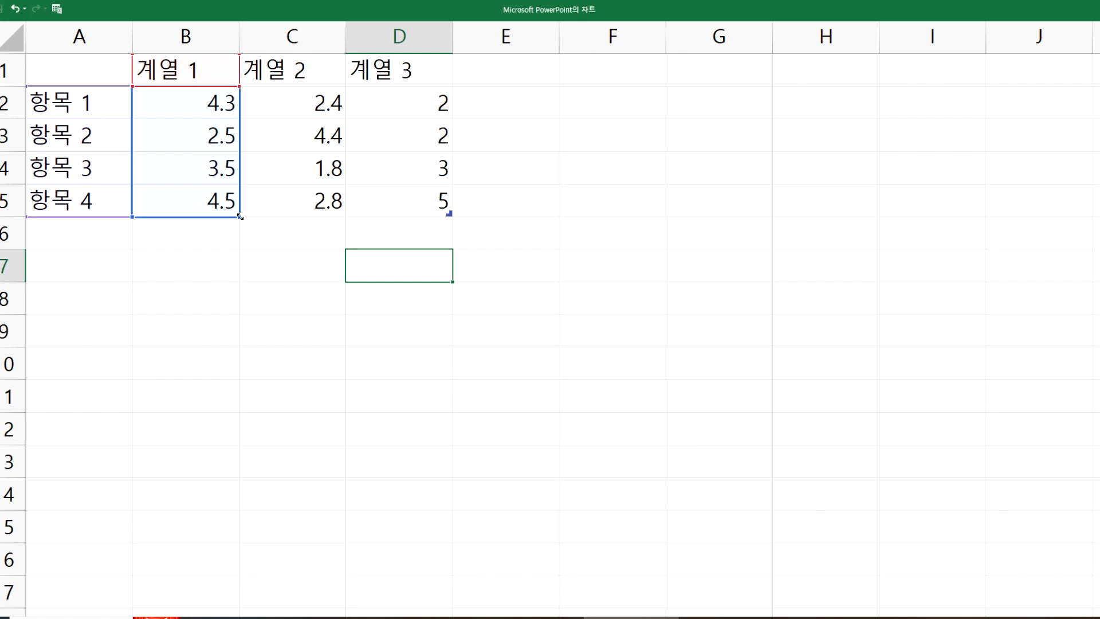
drag(239, 217, 238, 288)
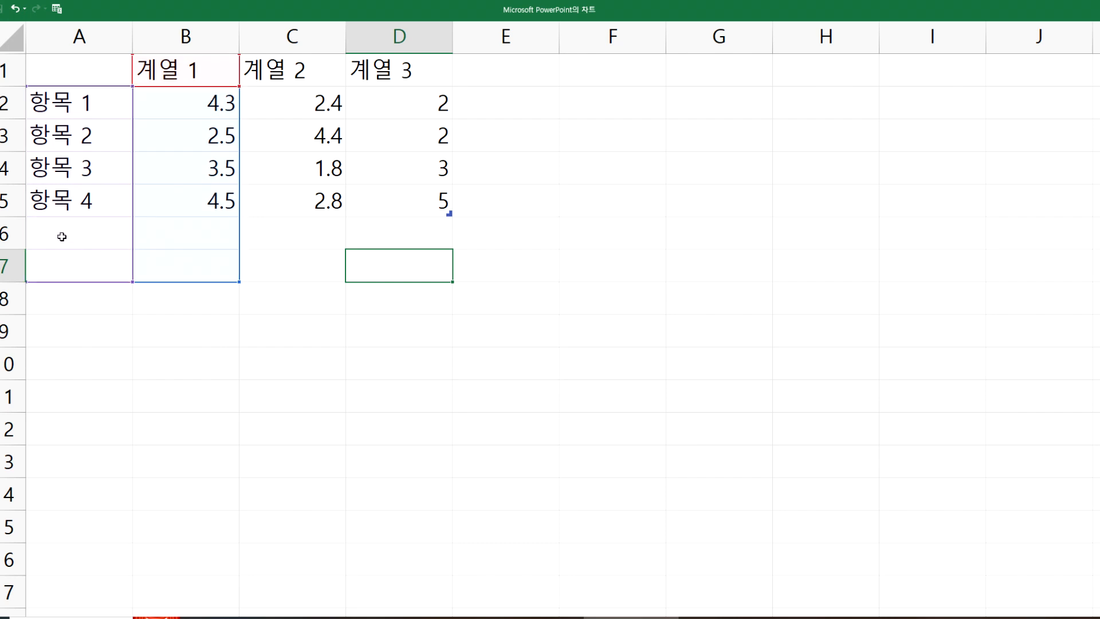
drag(287, 34, 446, 167)
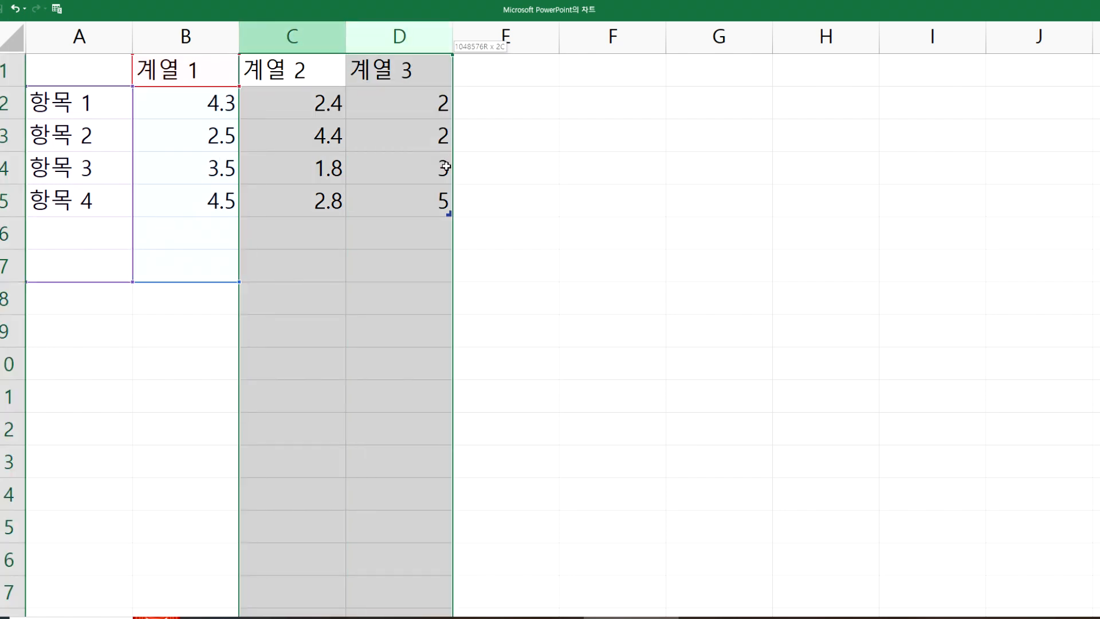
click(294, 102)
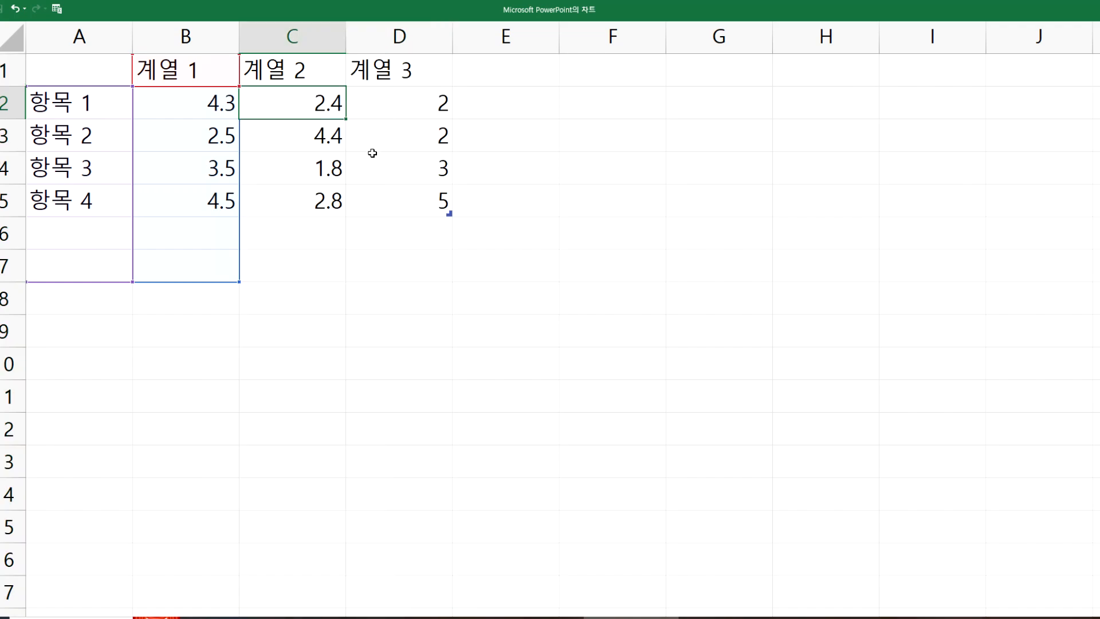
double_click(939, 9)
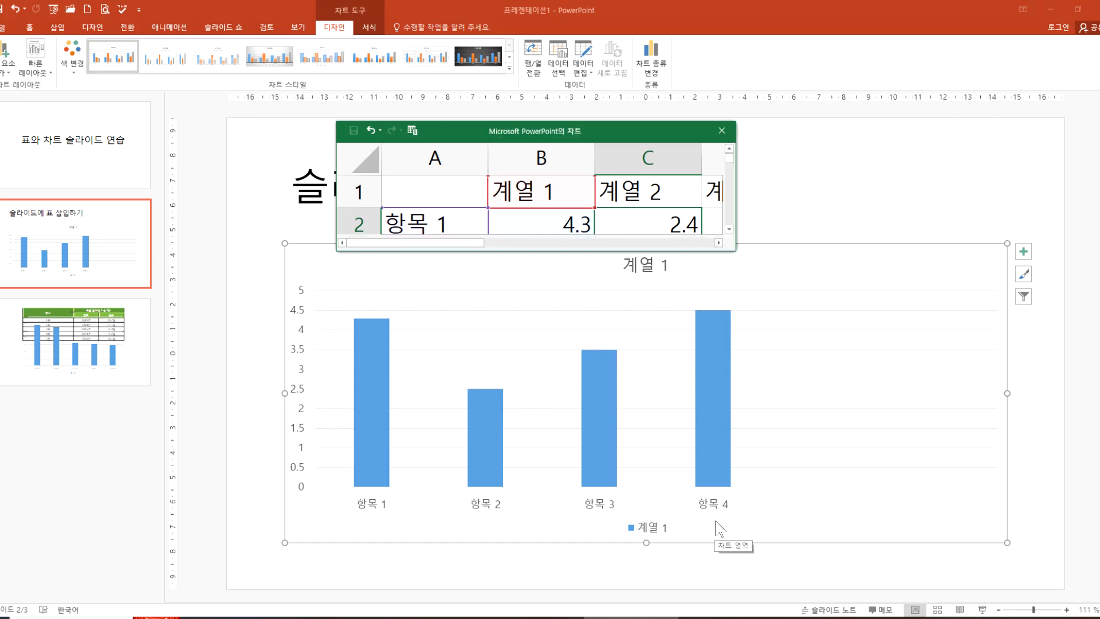
click(722, 131)
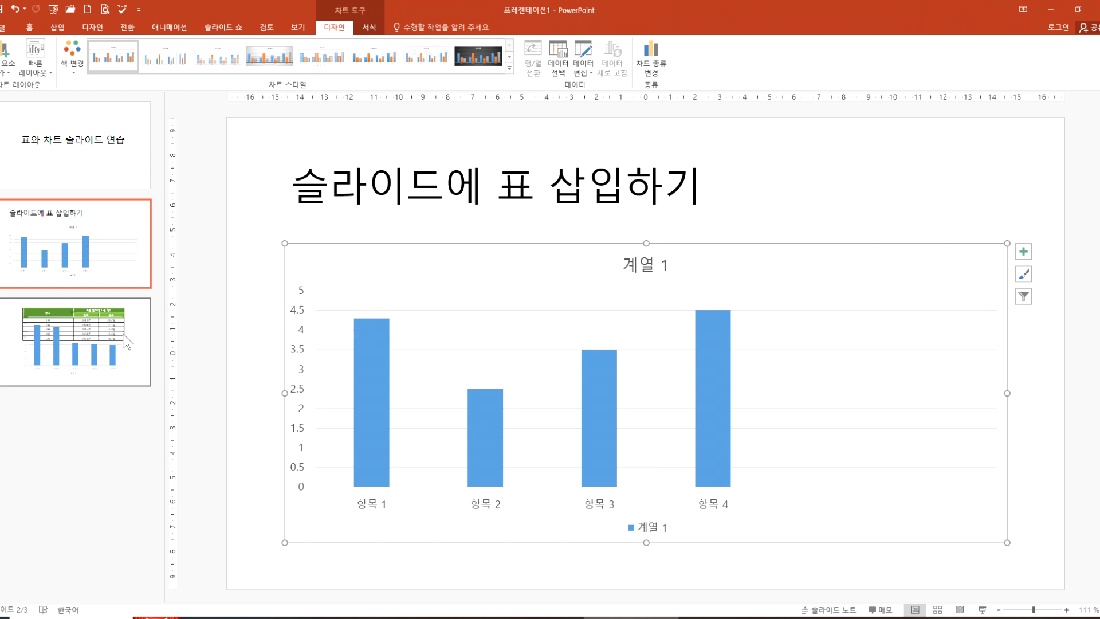
Step: Compare the heatwave chart on slide 3 with the sample chart on slide 2
click(109, 351)
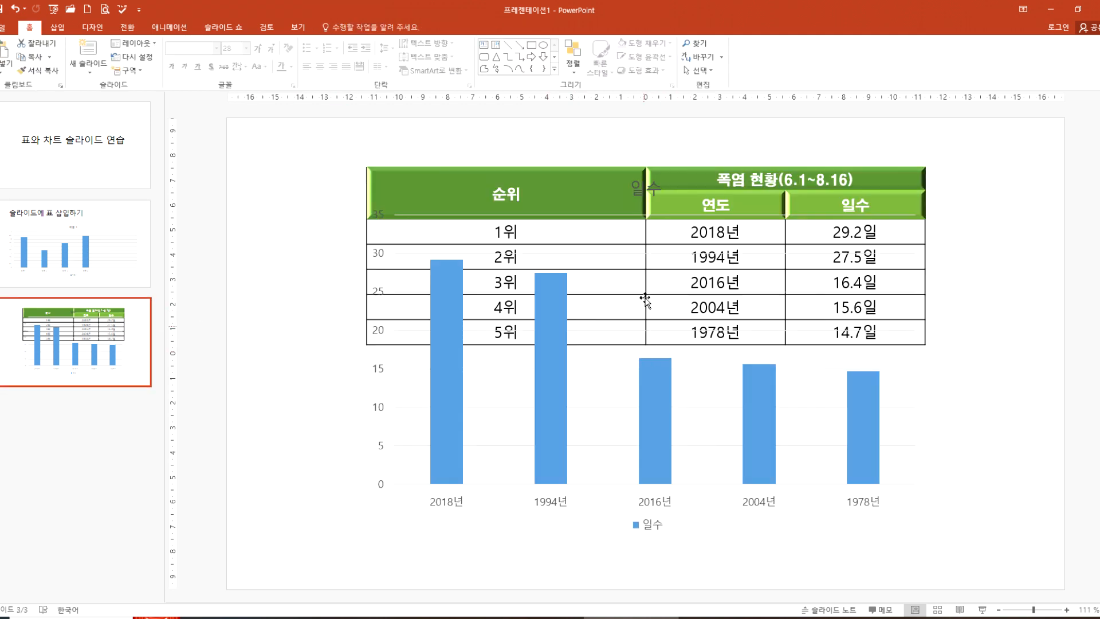
click(689, 206)
click(756, 201)
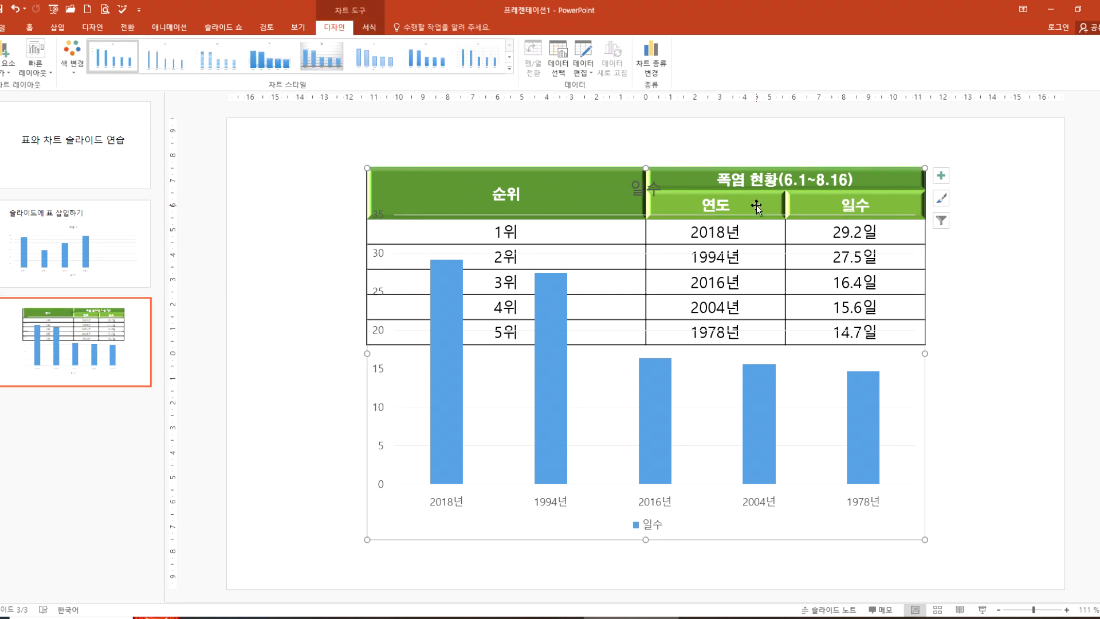
mouse_move(640, 401)
click(98, 233)
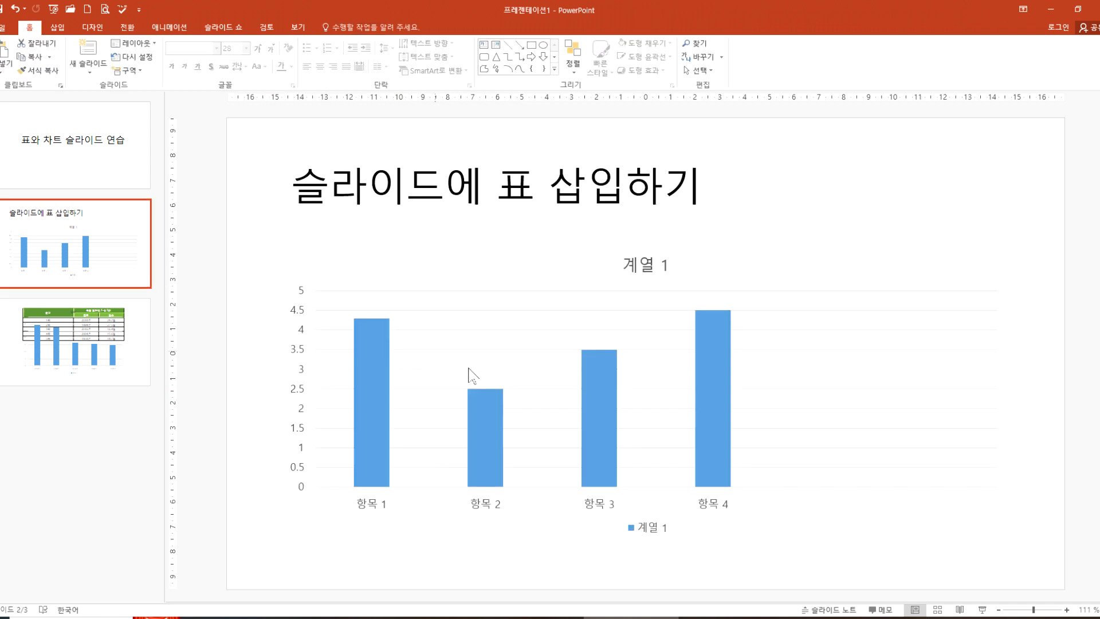
click(510, 252)
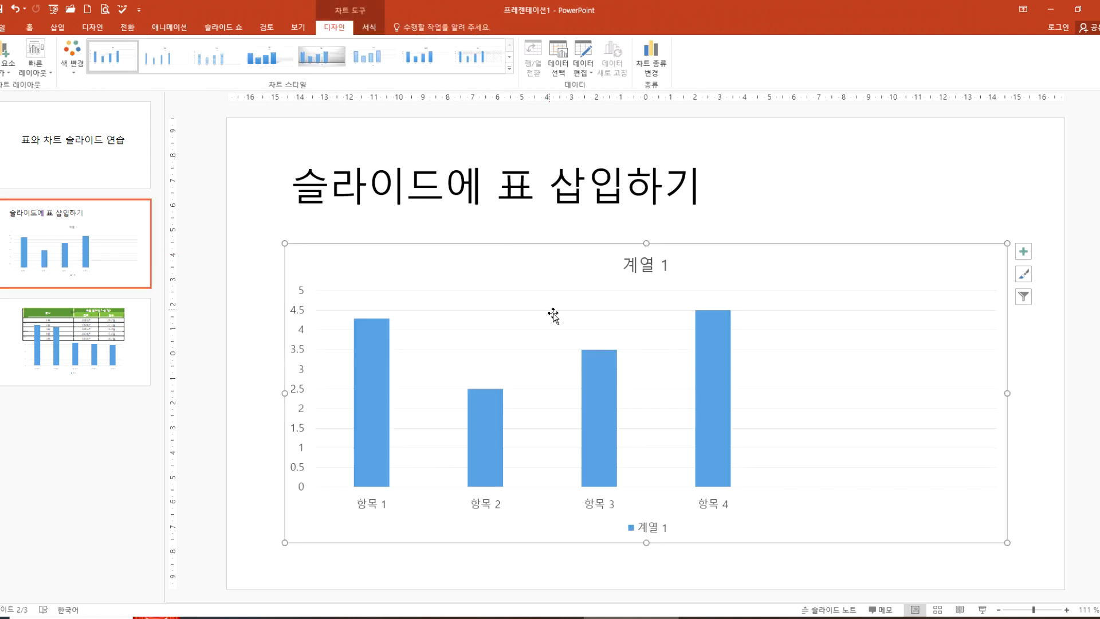
Step: Try shrinking slide 3's chart from its top edge to below the table, and stretch it back up over the table
click(114, 362)
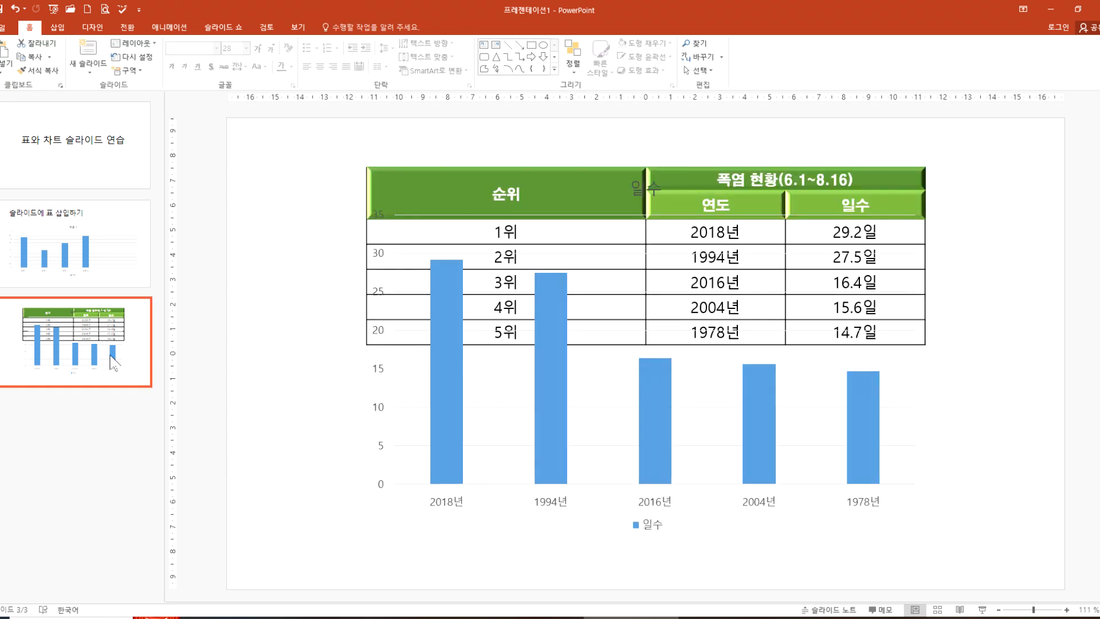
click(493, 453)
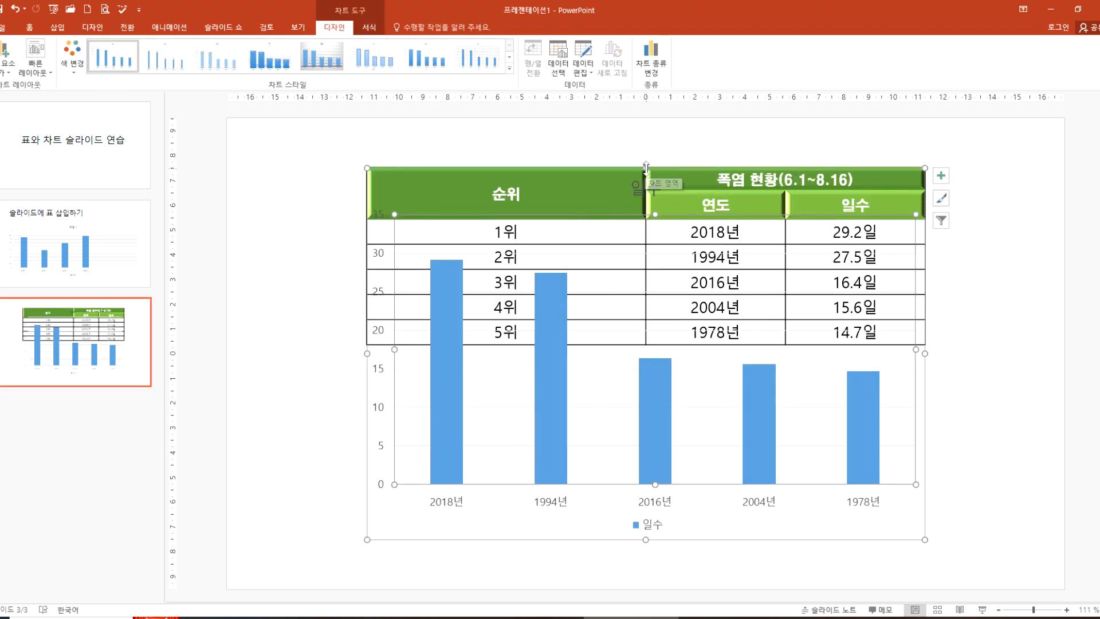
drag(646, 169, 655, 345)
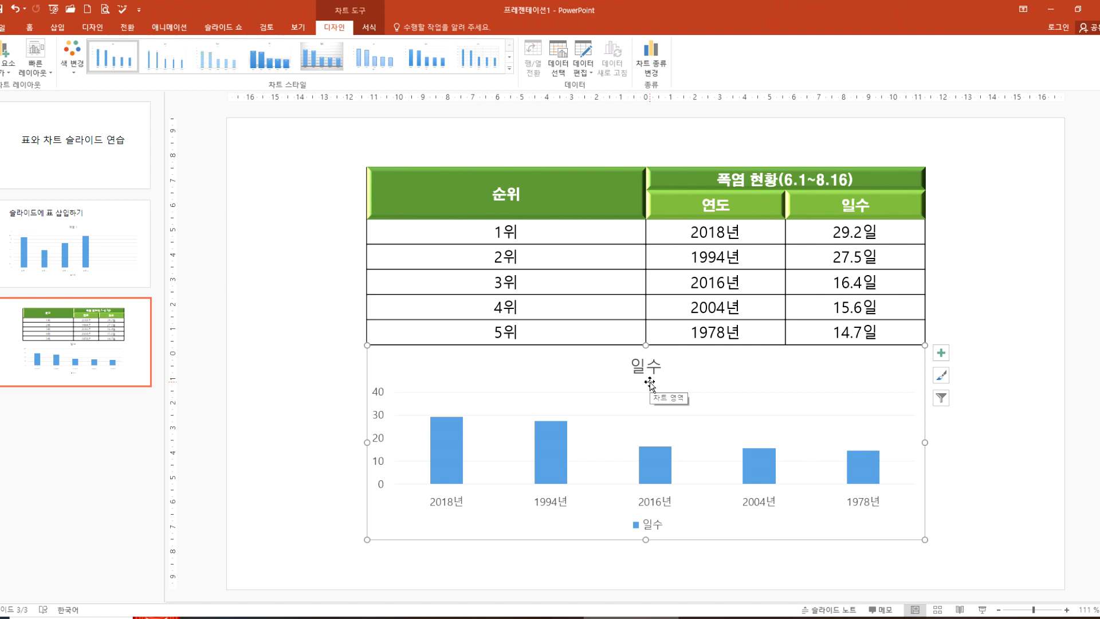
drag(646, 344, 642, 175)
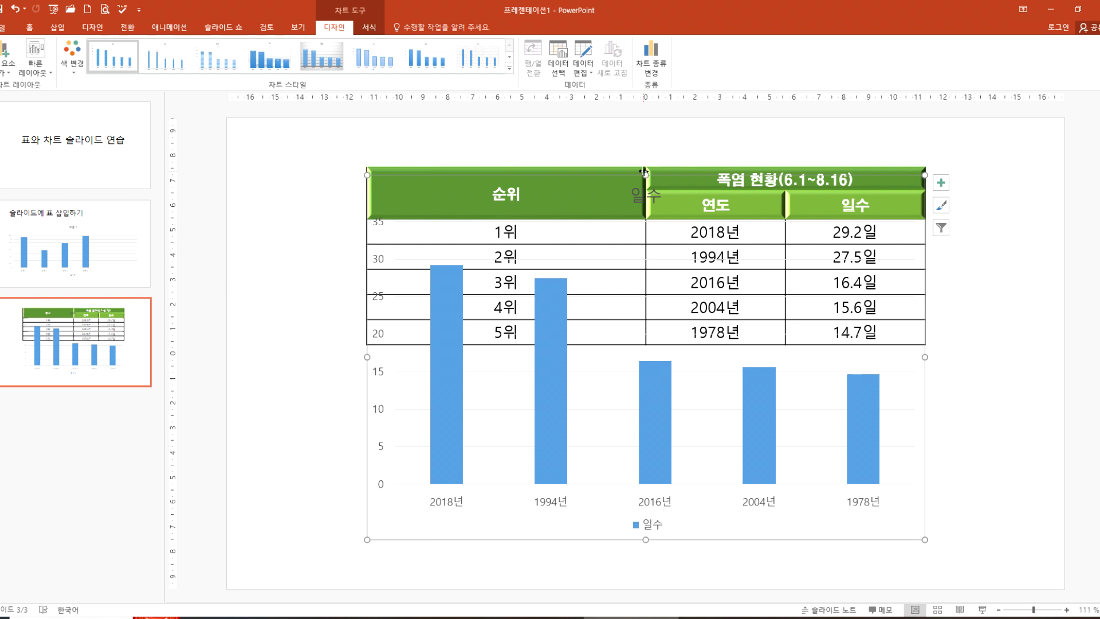
Step: Reduce the table's height slightly from its top edge, making the header rows shorter
click(646, 219)
drag(645, 220, 645, 257)
drag(645, 169, 653, 358)
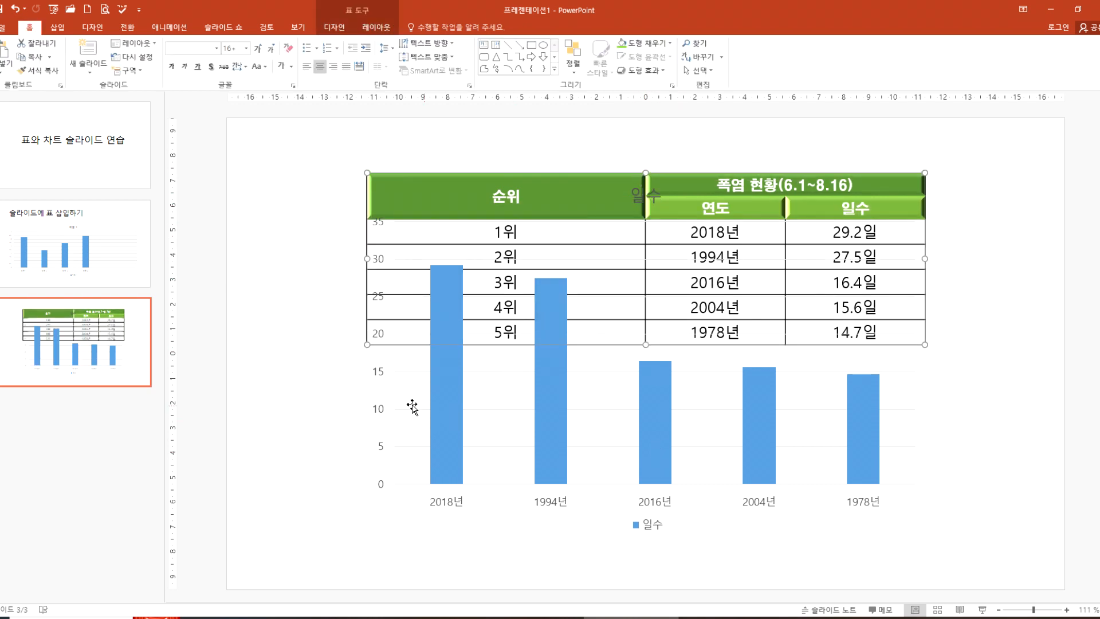
click(336, 405)
Step: Reduce the heatwave chart's height from its top edge so it sits just below the table, and deselect it
click(658, 391)
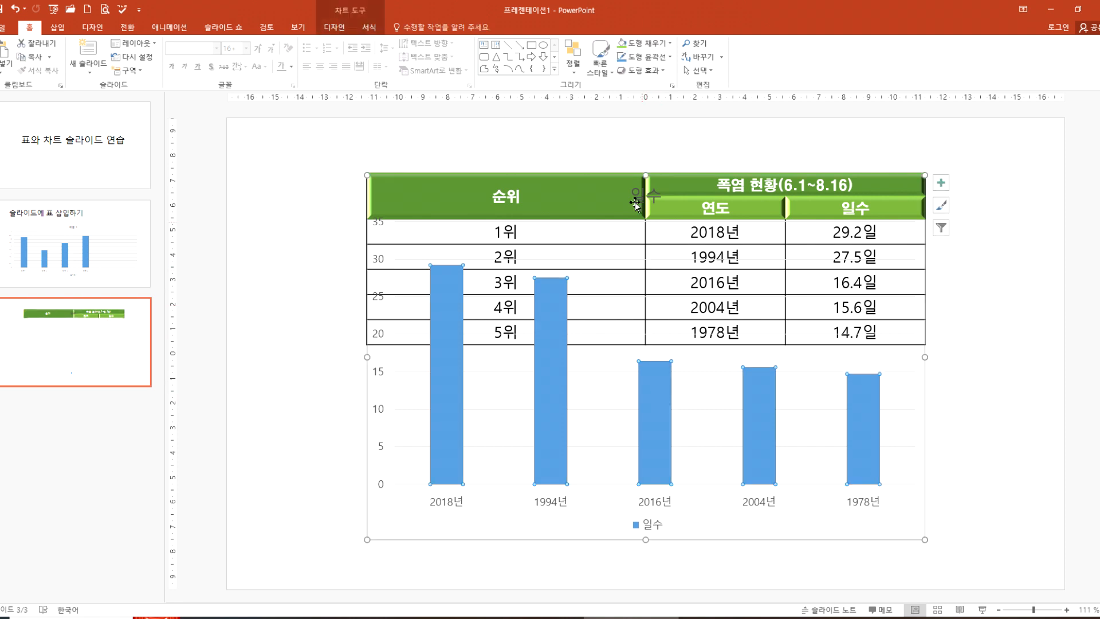
drag(647, 268, 646, 352)
drag(493, 197, 818, 329)
click(676, 372)
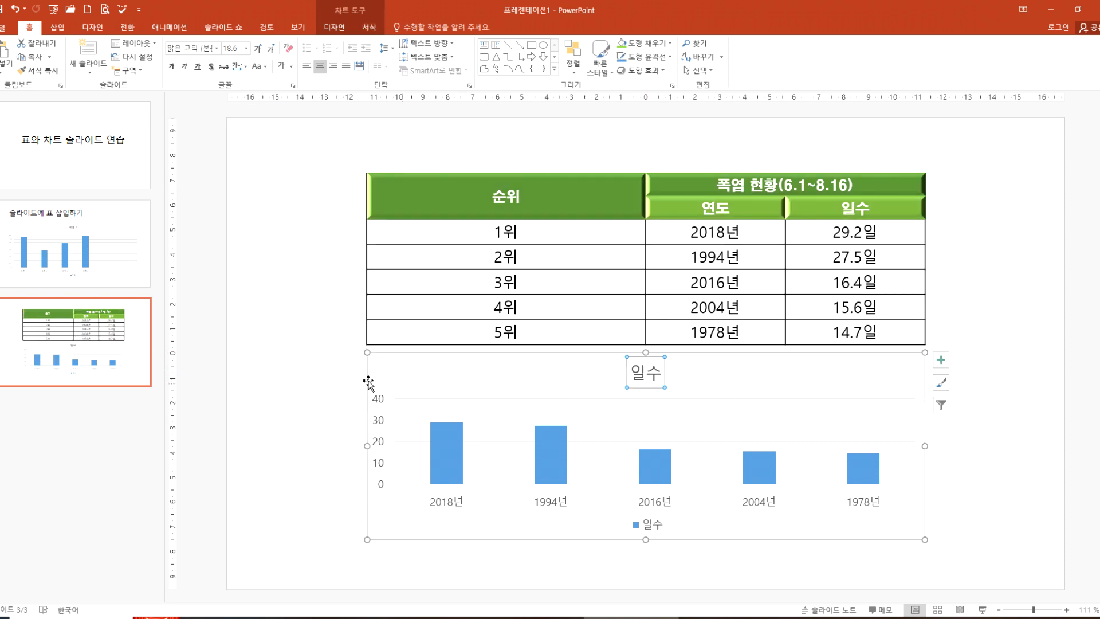
click(328, 386)
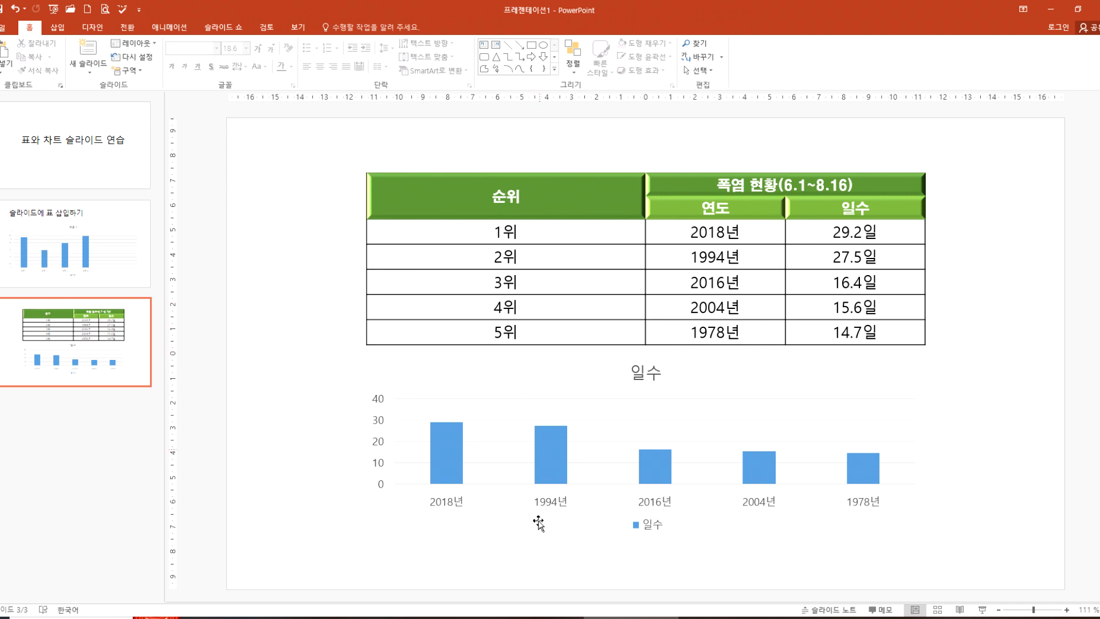
click(287, 618)
click(935, 532)
Step: Shrink the data range of slide 2's chart to A1:B5, covering 항목 1 to 항목 4 of 계열 1, and close its data sheet
click(107, 250)
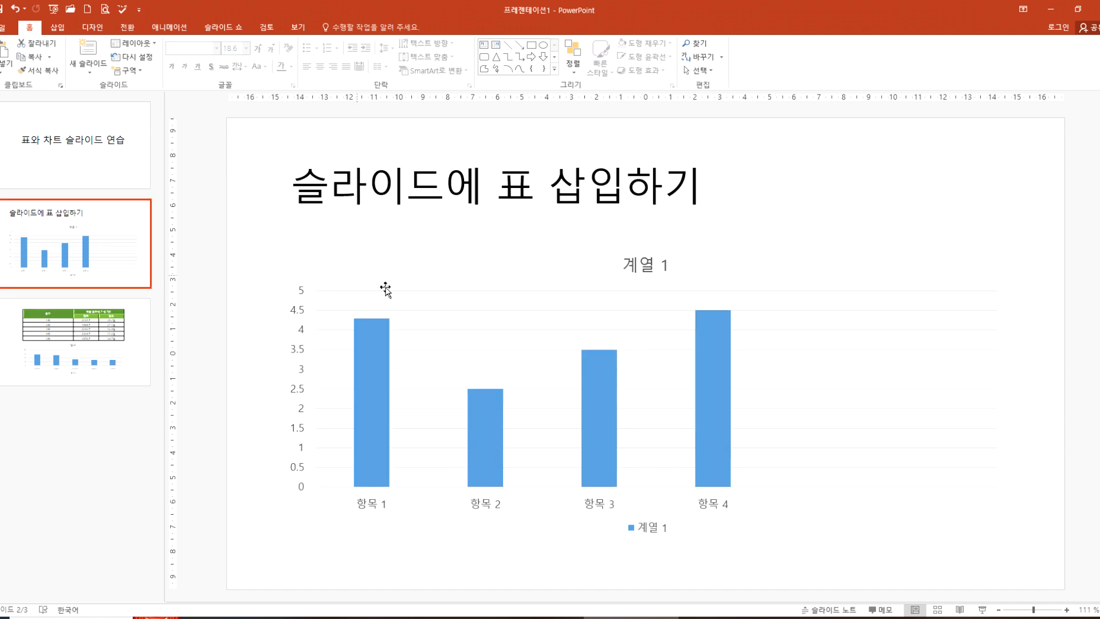
click(502, 267)
click(335, 27)
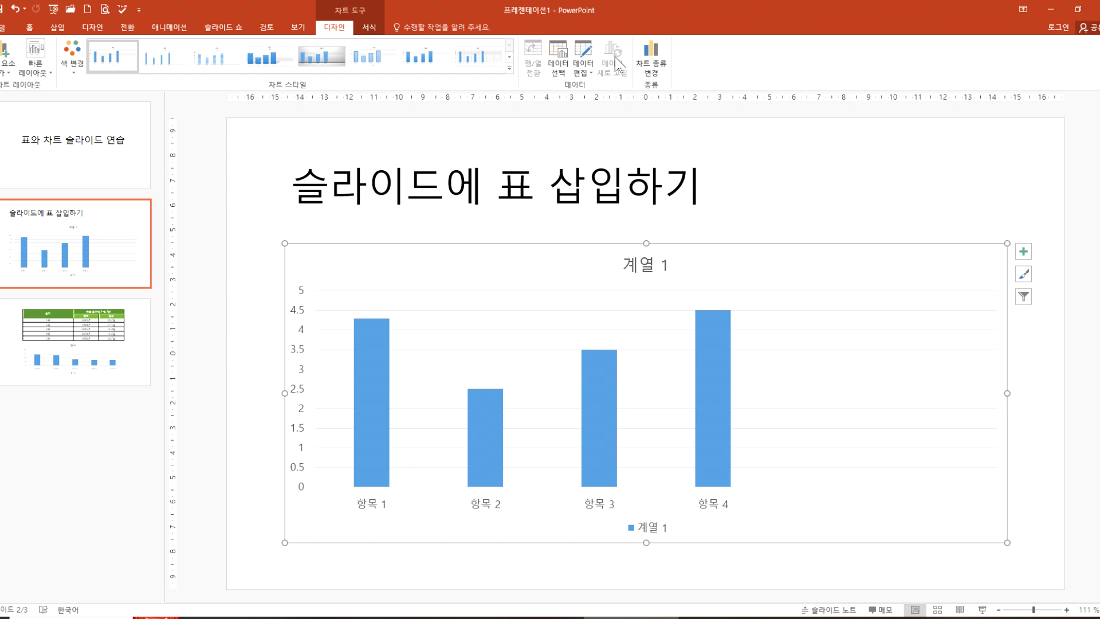
click(559, 57)
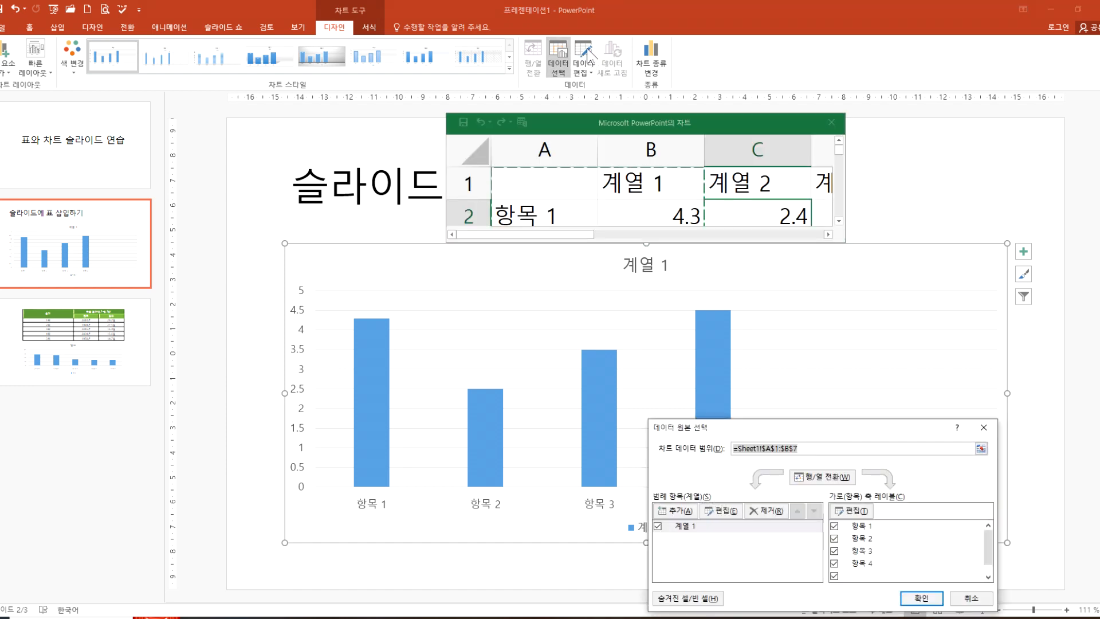
key(Escape)
click(589, 50)
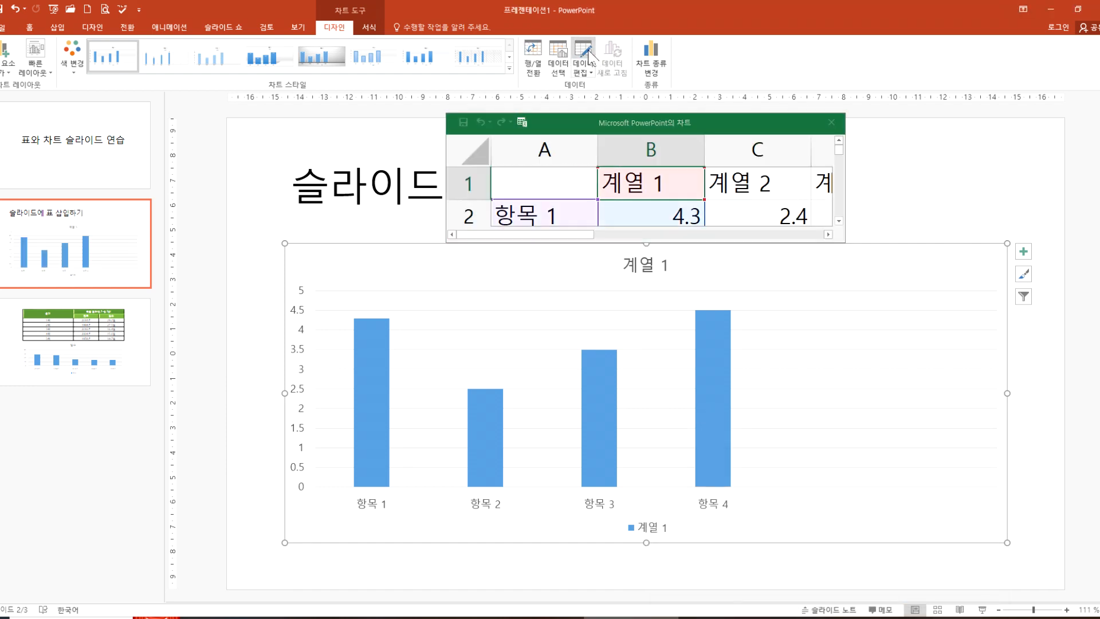
double_click(648, 127)
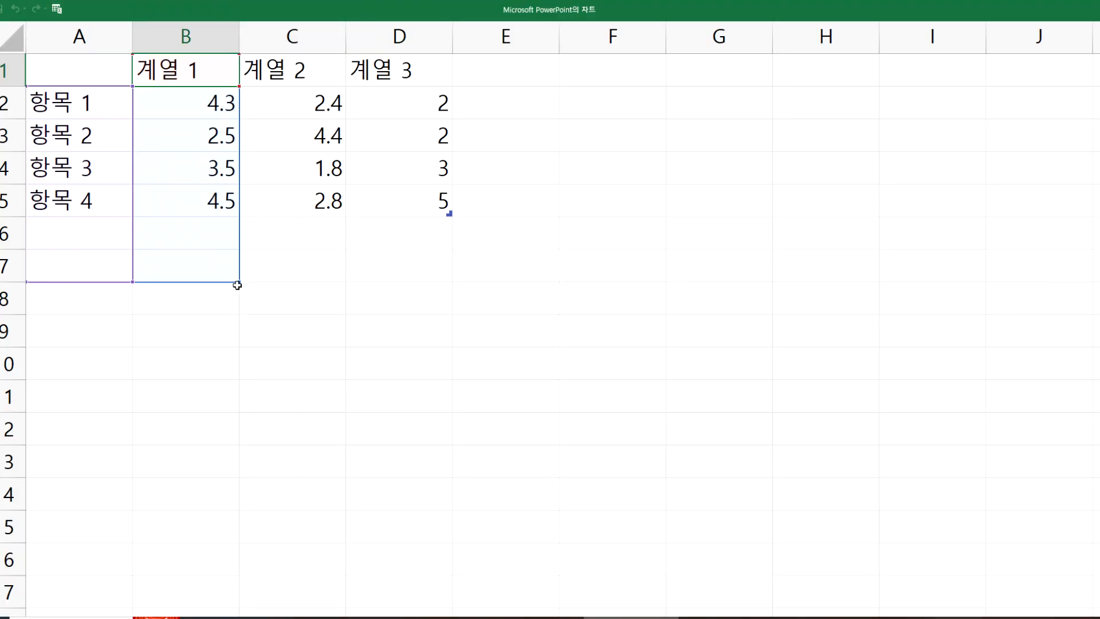
drag(239, 281, 239, 185)
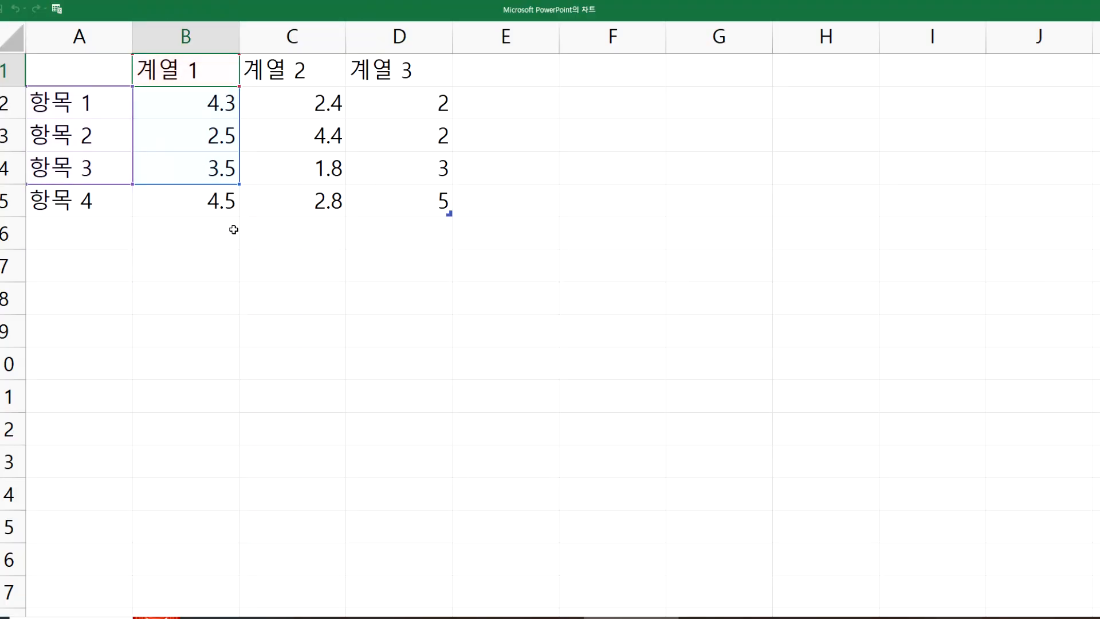
drag(238, 185, 244, 213)
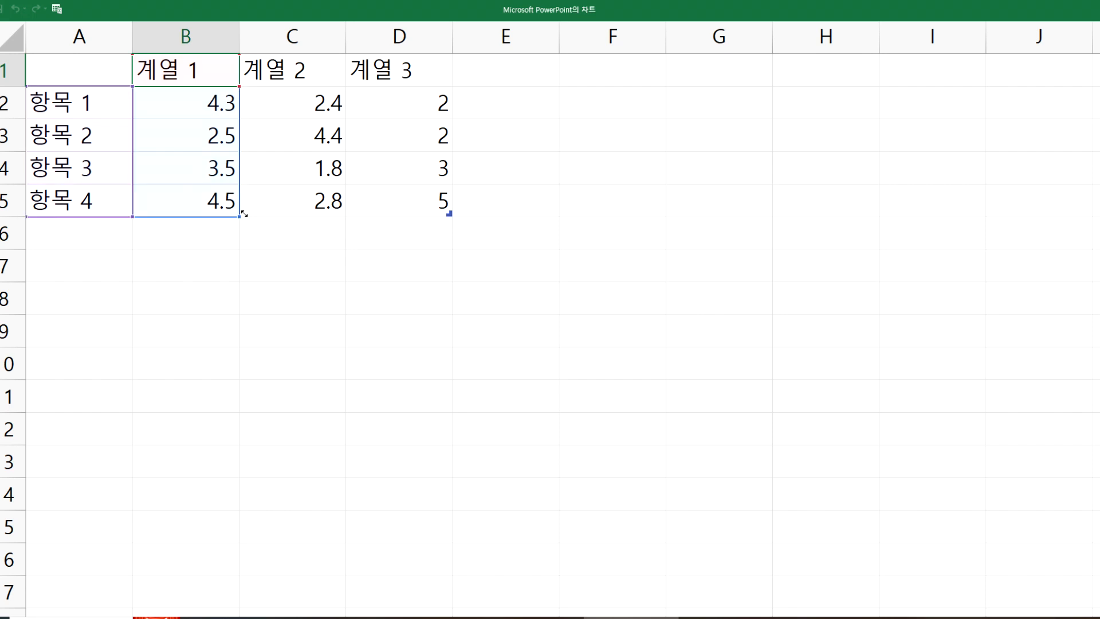
click(1096, 8)
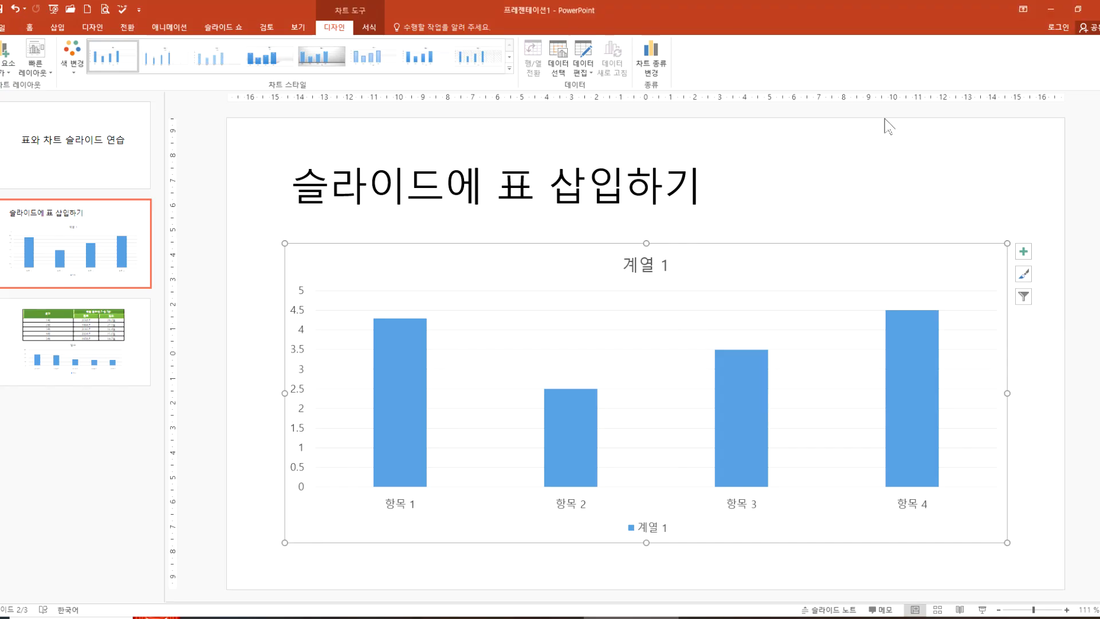
Step: Examine the 연도 and 일수 columns of the heatwave table on slide 3
click(86, 318)
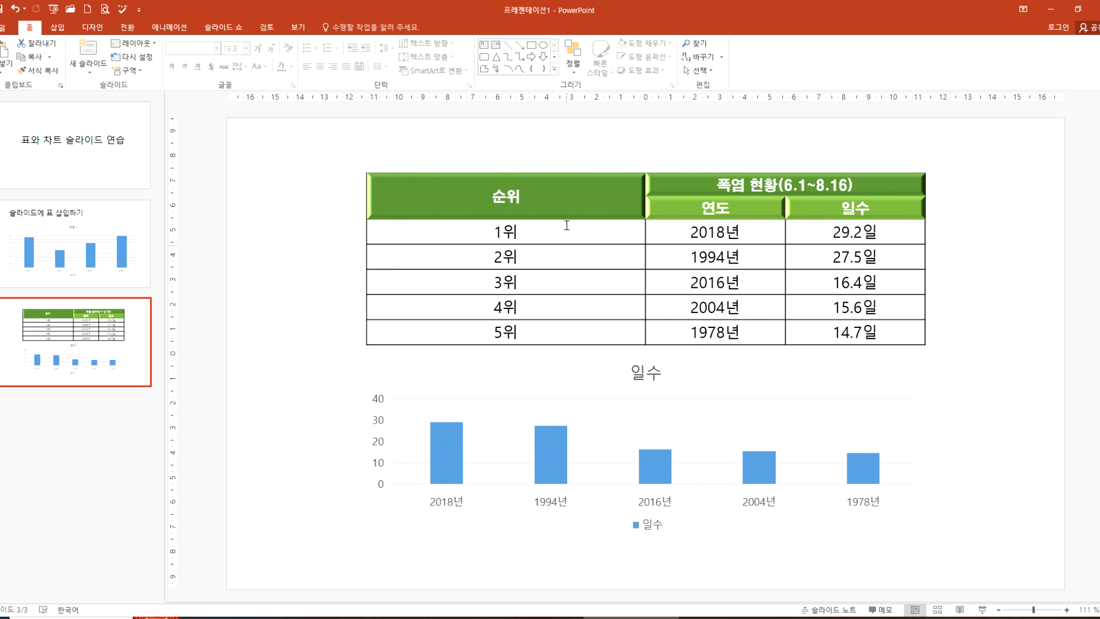
drag(703, 208, 862, 334)
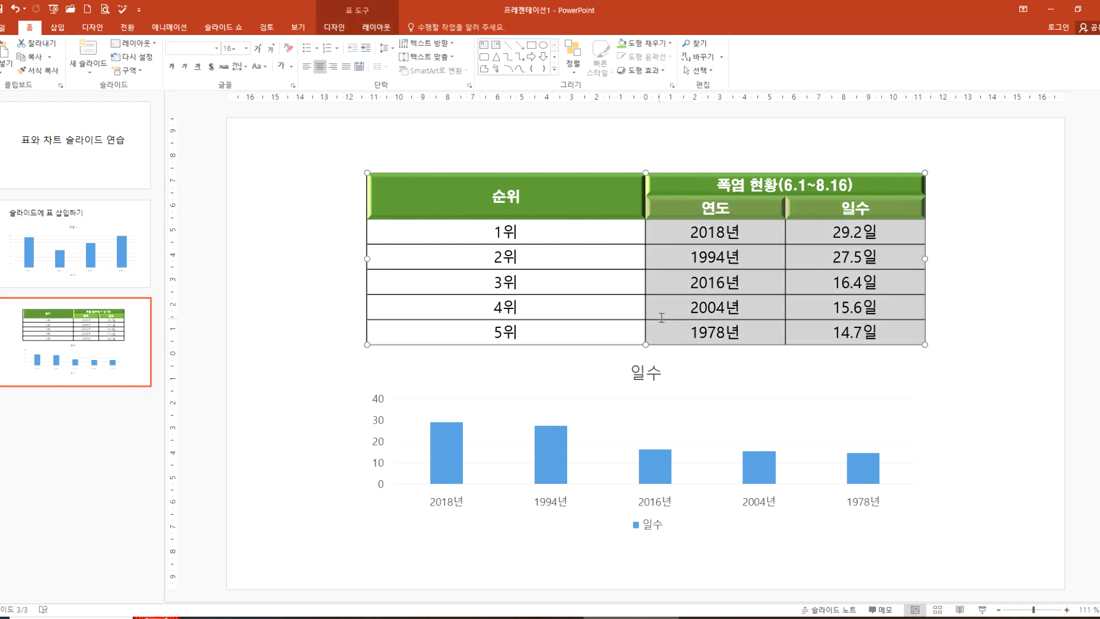
mouse_move(751, 370)
mouse_down()
mouse_move(726, 359)
mouse_move(690, 175)
mouse_move(918, 404)
mouse_move(649, 354)
mouse_up()
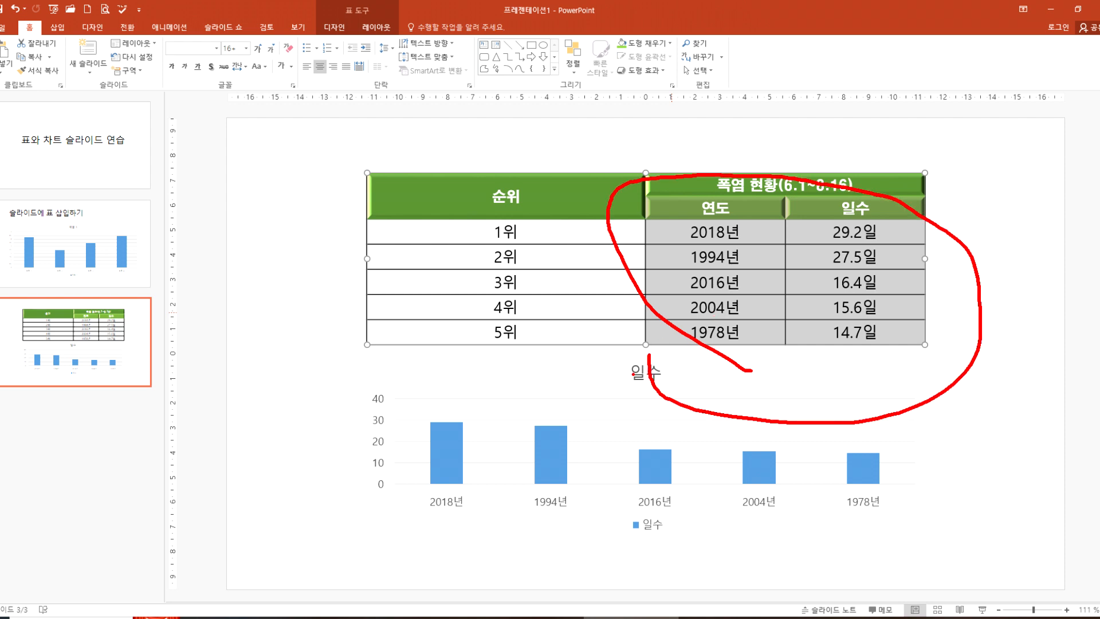
key(Escape)
Step: Review the heatwave chart's source data and the cell format options for A1:B6 without changing them, and close the data sheet
click(579, 398)
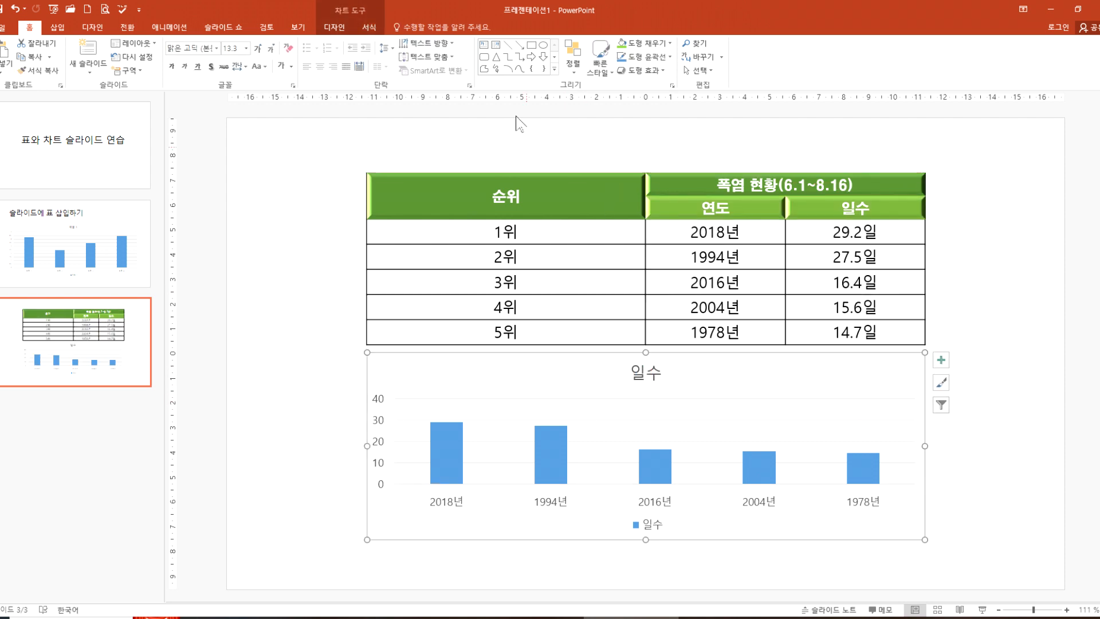
click(334, 27)
click(582, 52)
double_click(544, 232)
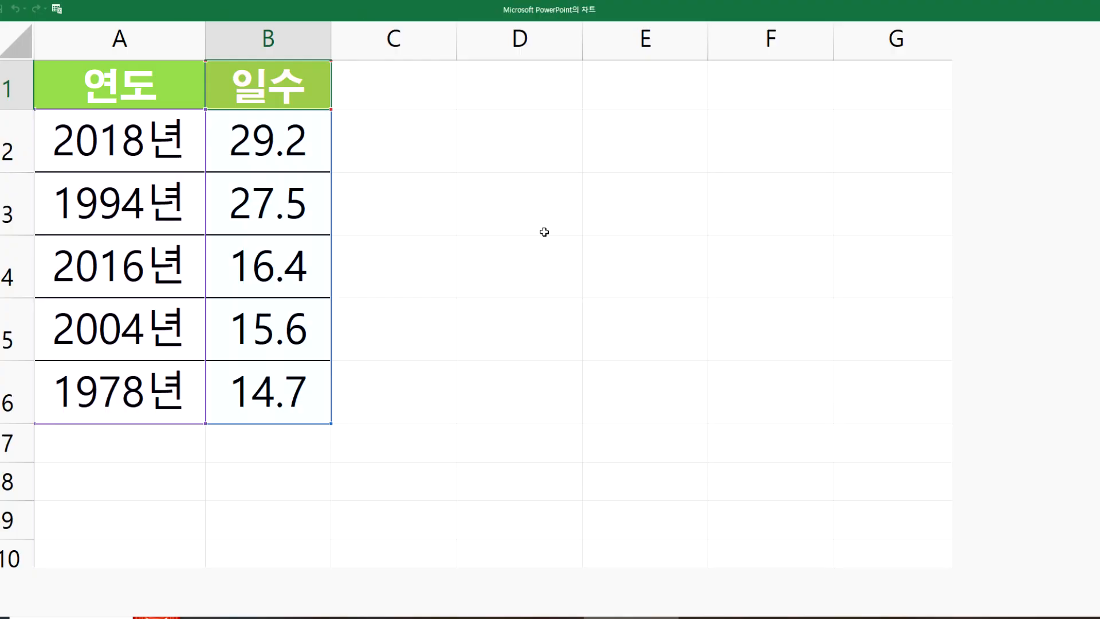
click(99, 97)
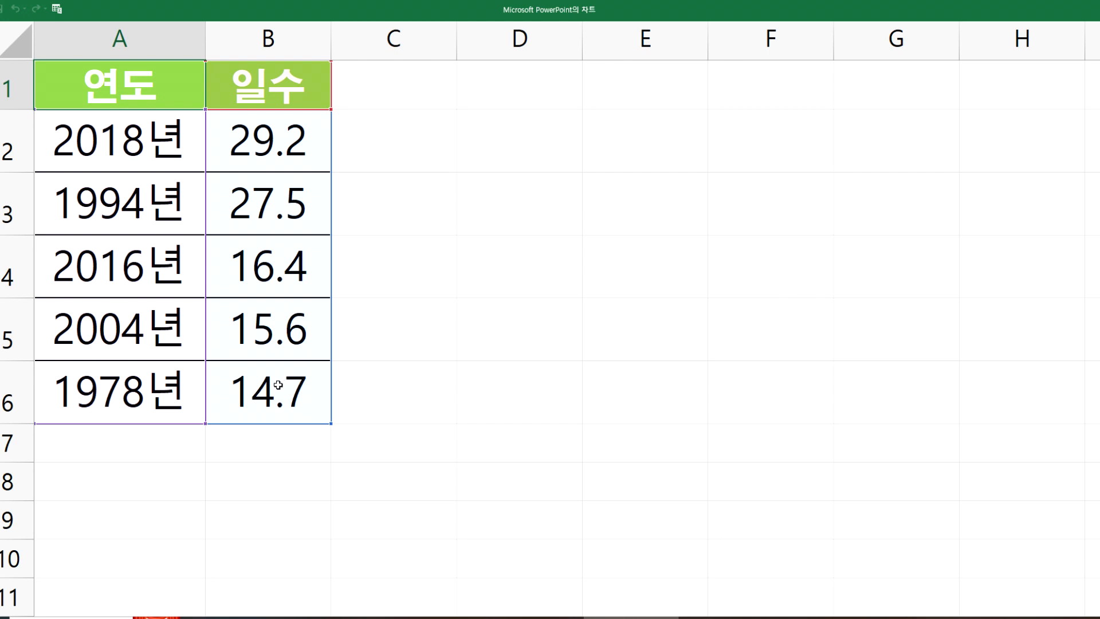
drag(123, 77, 278, 399)
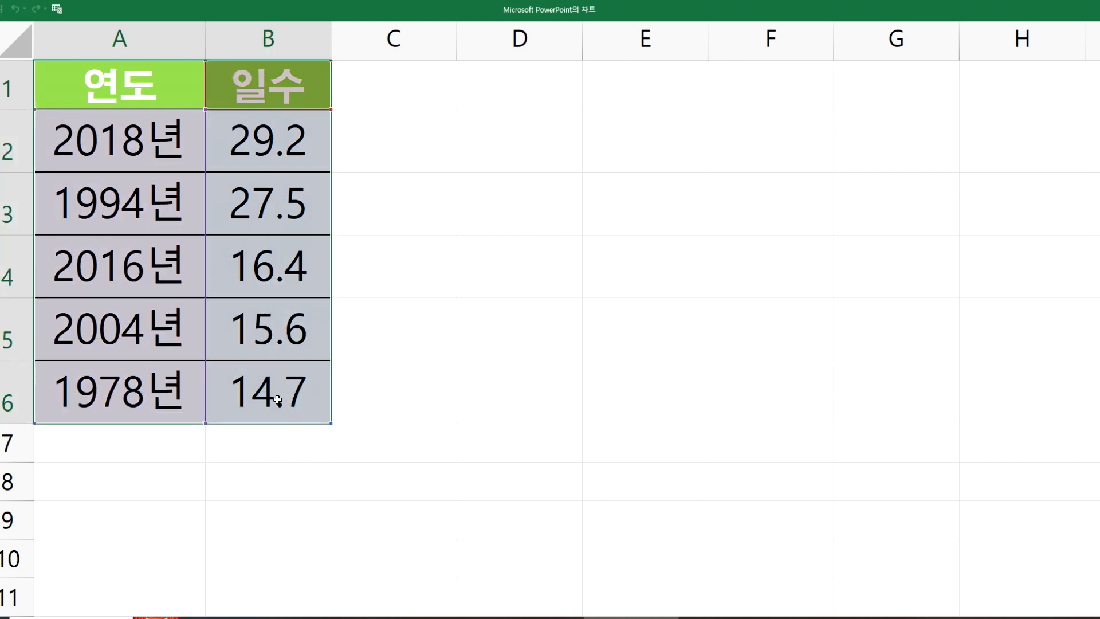
key(ctrl+1)
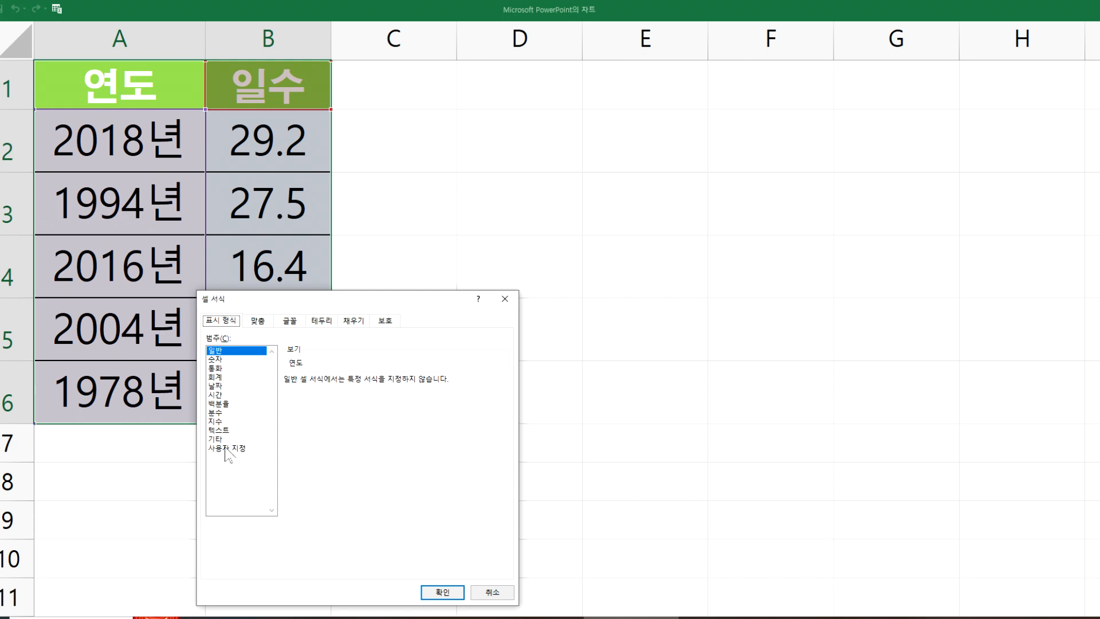
click(450, 591)
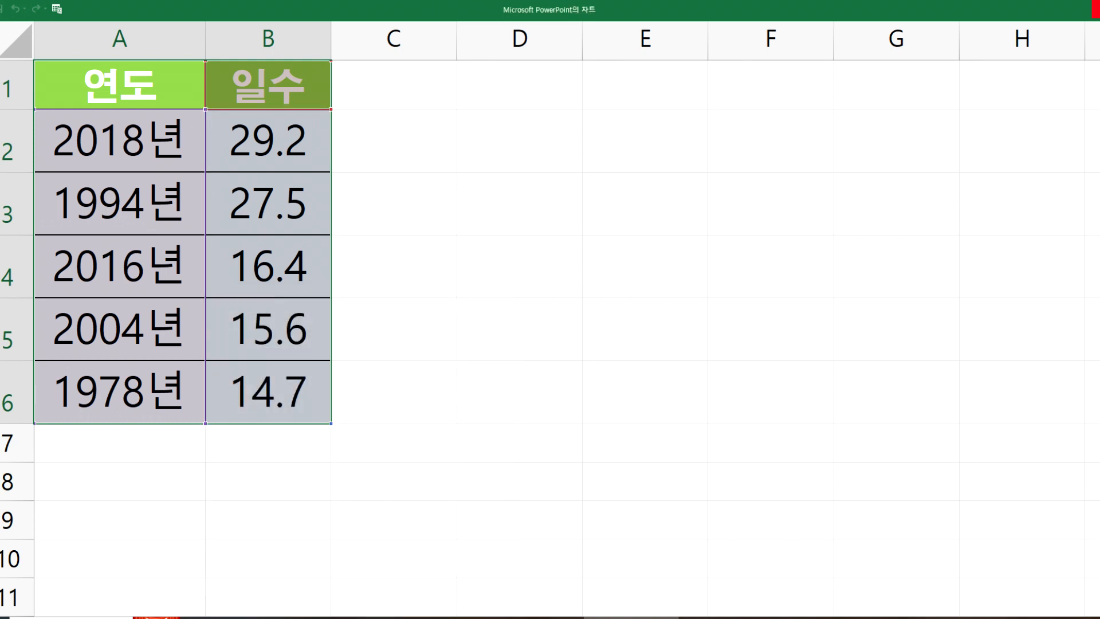
click(1096, 8)
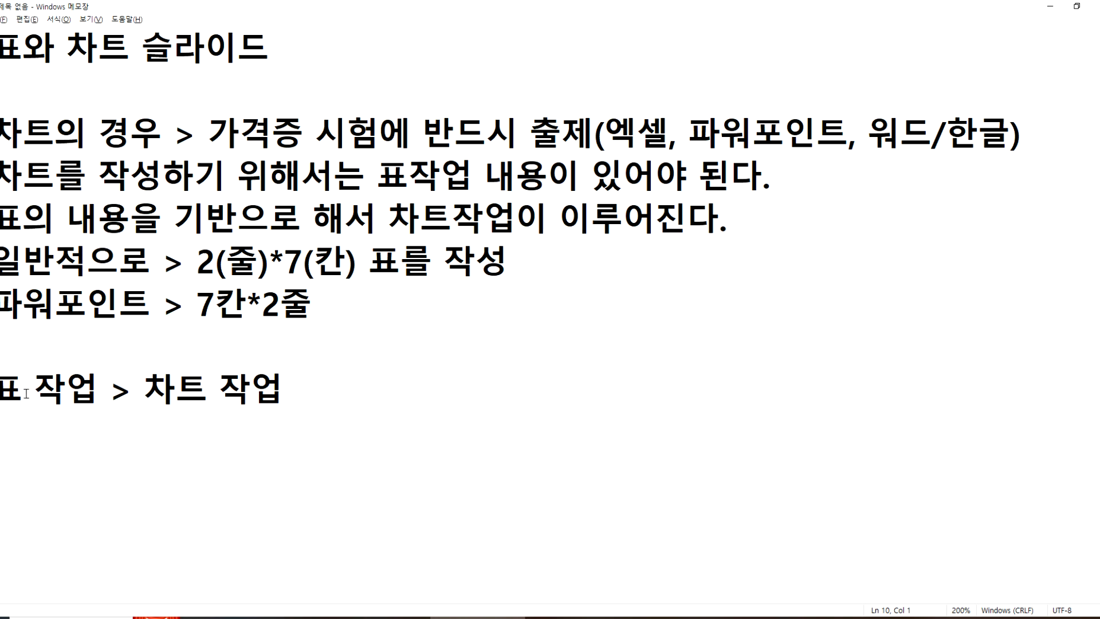
Step: Switch to Notepad and add "(표의" to the end of the line "표 작업 > 차트 작업"
click(288, 391)
text(*표으ㅣ)
key(Left)
key(Left)
key(shift+Left)
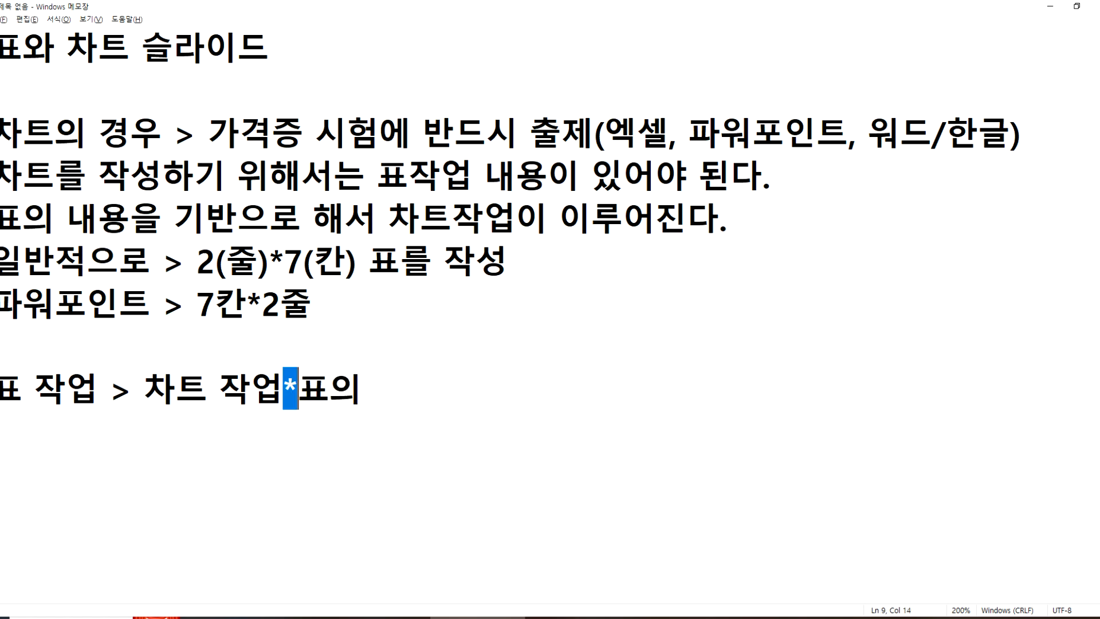
text(()
Step: Complete the parenthesised note with "내용을 복사한 후에, 차트 데이터를 수정)" and start a new line
key(End)
text(내용)
text(을 봒하하)
key(BackSpace)
key(BackSpace)
key(BackSpace)
text(복사한 )
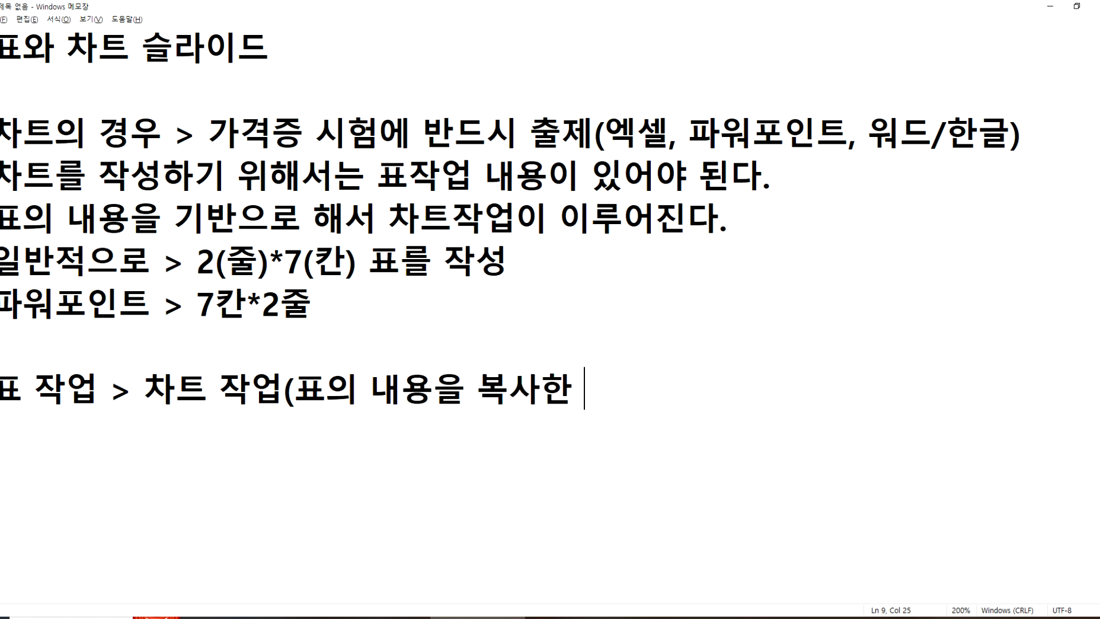
text(후에, 차트 데이터를 )
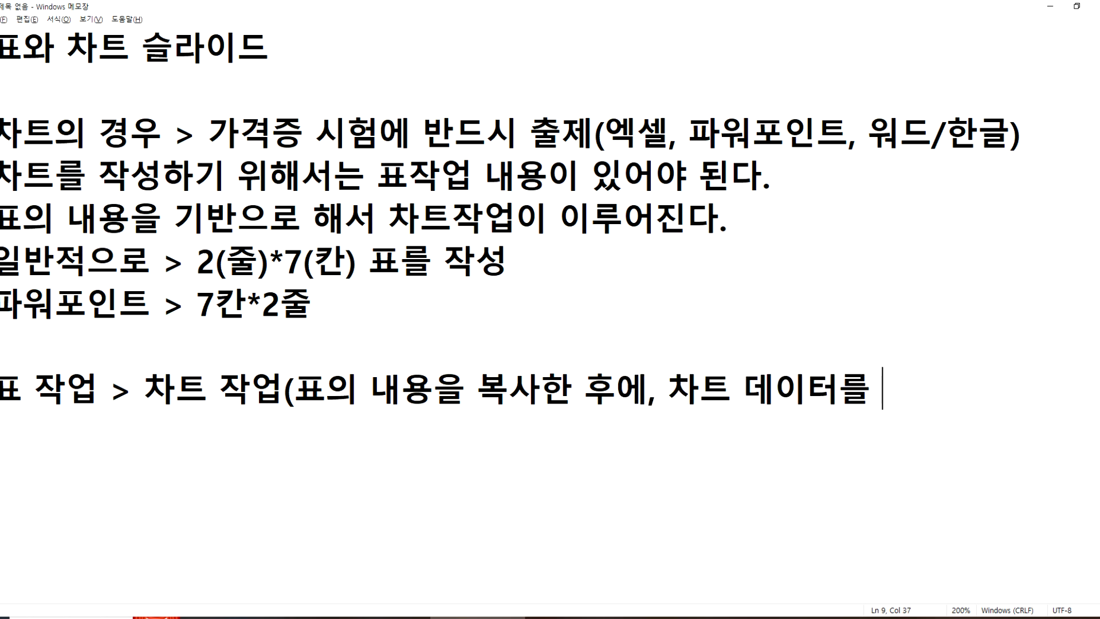
text(수정))
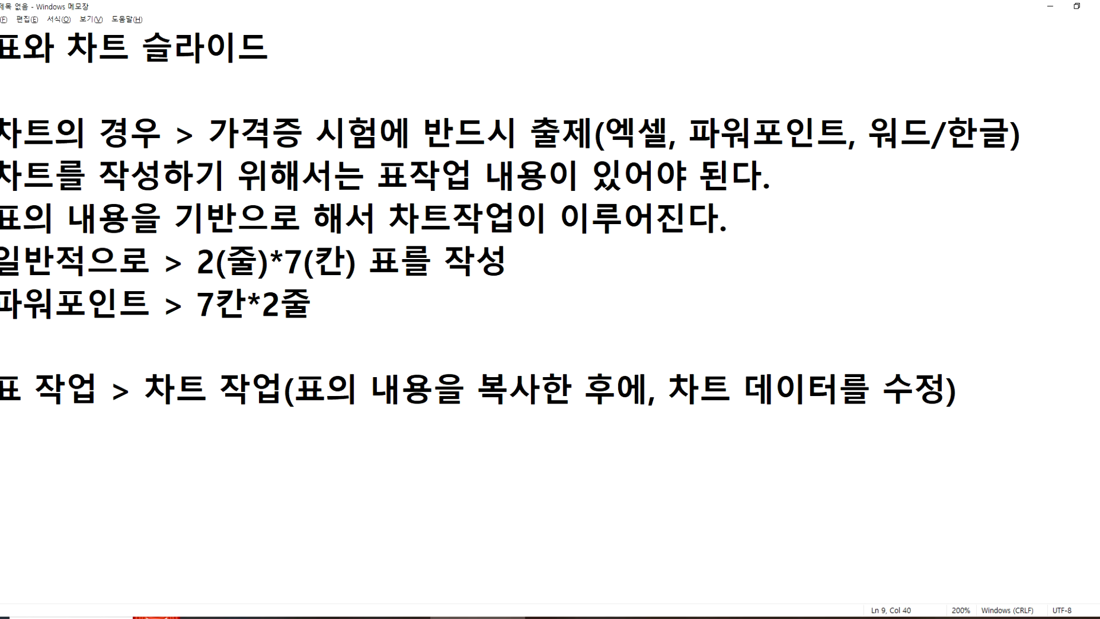
key(Return)
Step: Switch back to PowerPoint and review the year and day values in slide 3's table
click(630, 618)
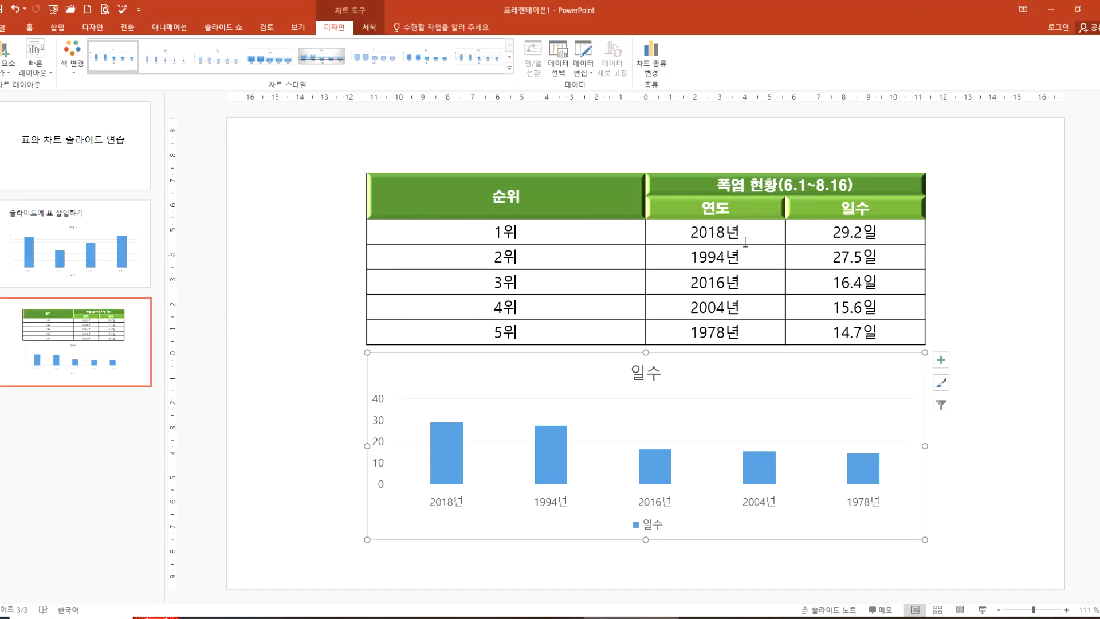
drag(687, 233, 726, 322)
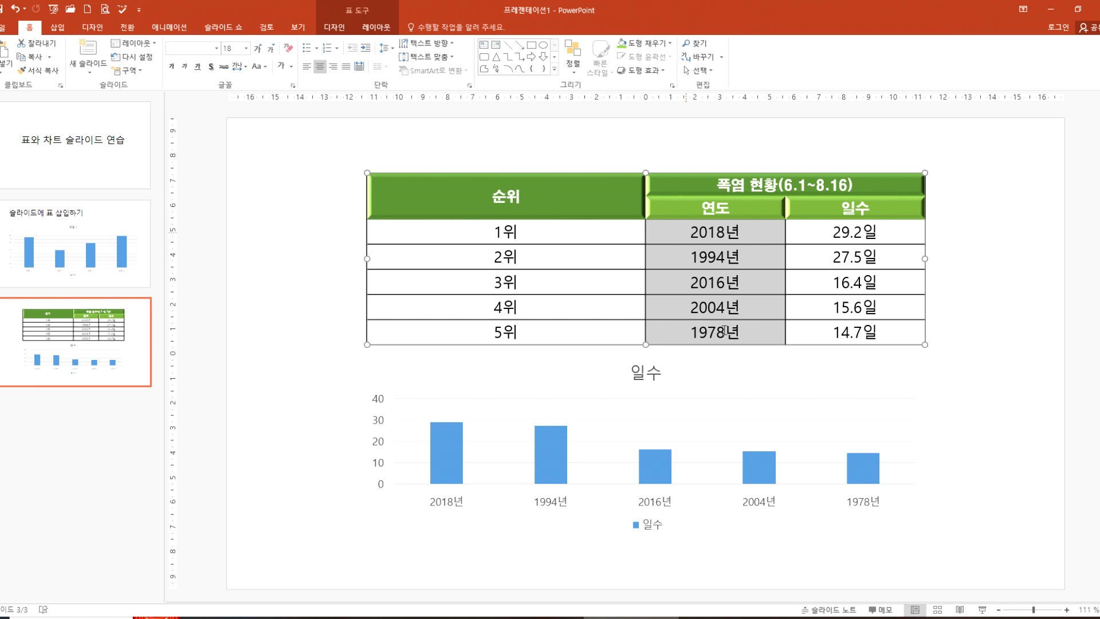
drag(829, 227, 825, 327)
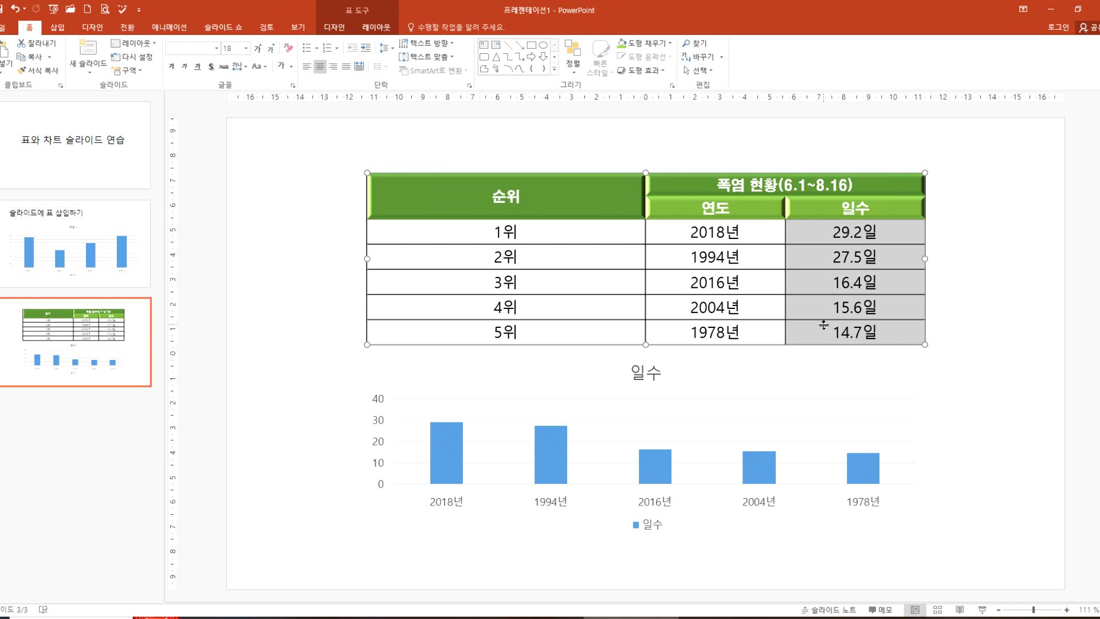
Step: Try deleting the unit 일 from the 29.2일 cell in the 1위 row, and put it back
click(863, 226)
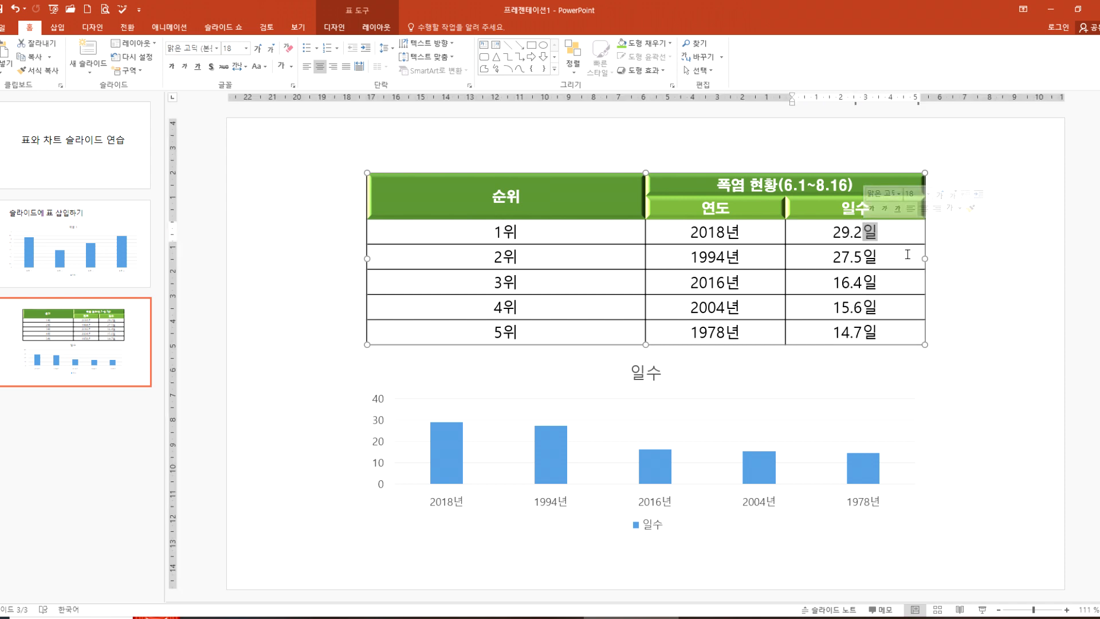
key(Delete)
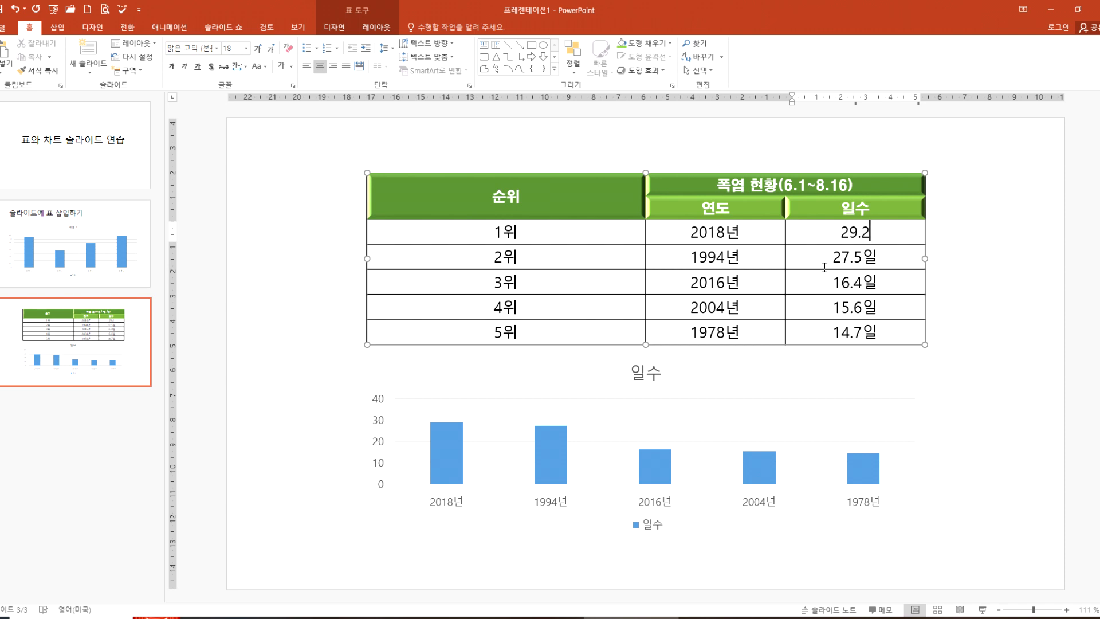
text(일)
Step: Stretch the heatwave chart up over the table, and shrink it back so its top edge meets the table's bottom edge
click(610, 375)
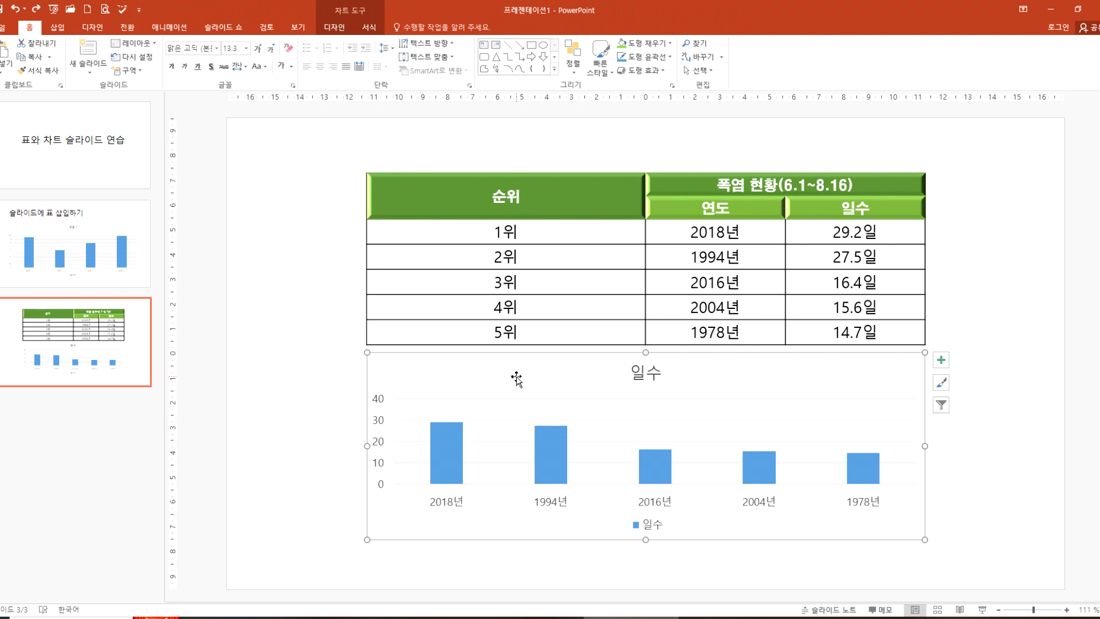
drag(645, 352, 646, 180)
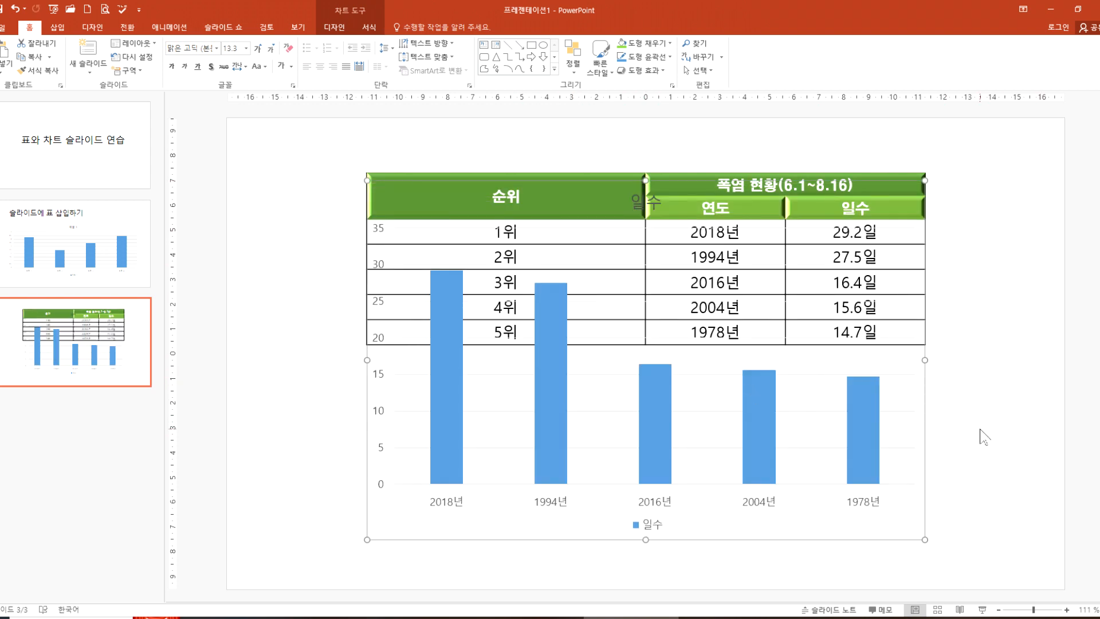
click(901, 368)
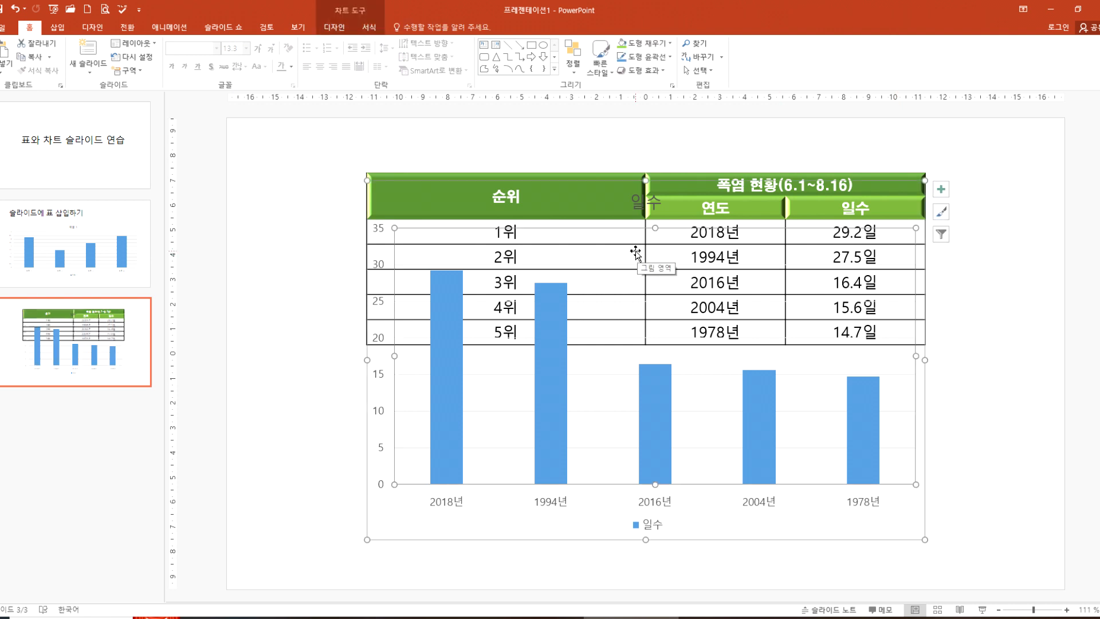
drag(646, 181, 645, 344)
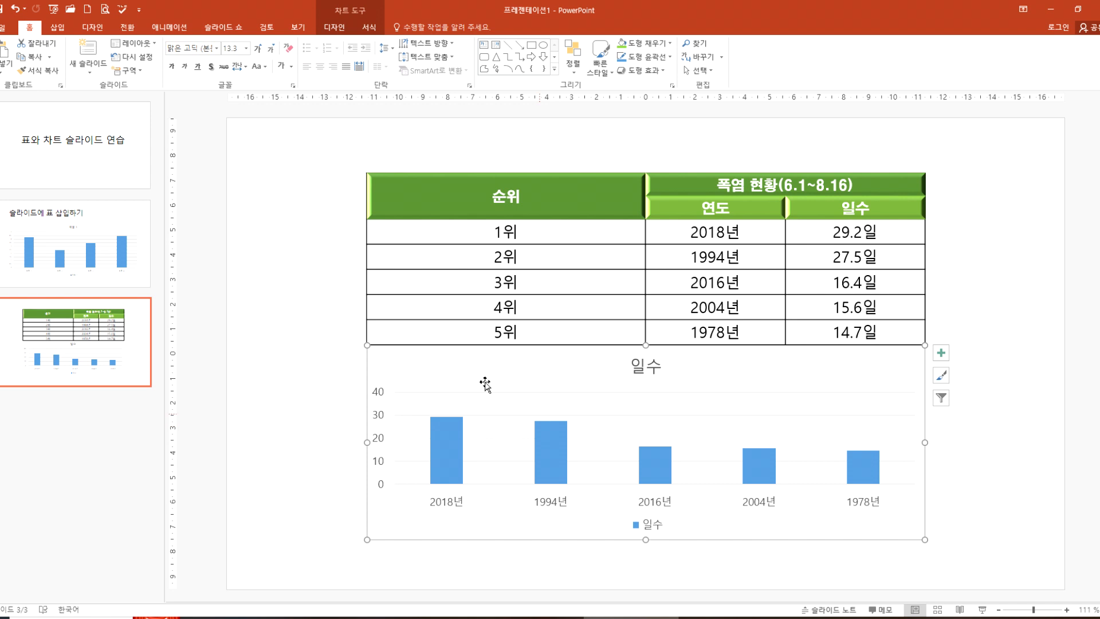
drag(443, 204, 828, 324)
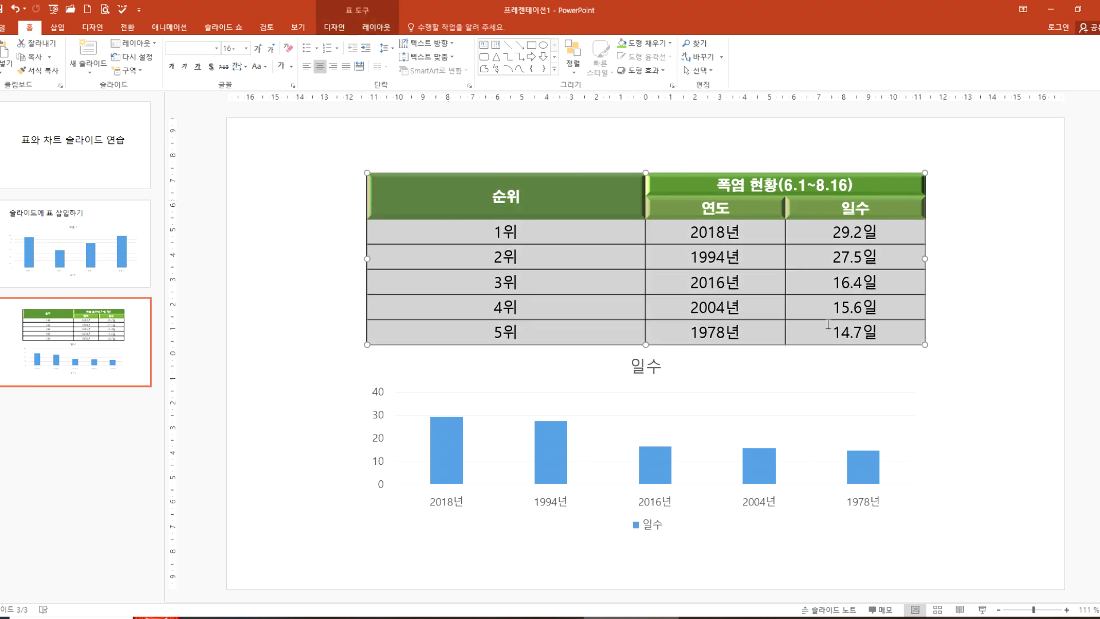
click(960, 377)
click(779, 379)
click(301, 385)
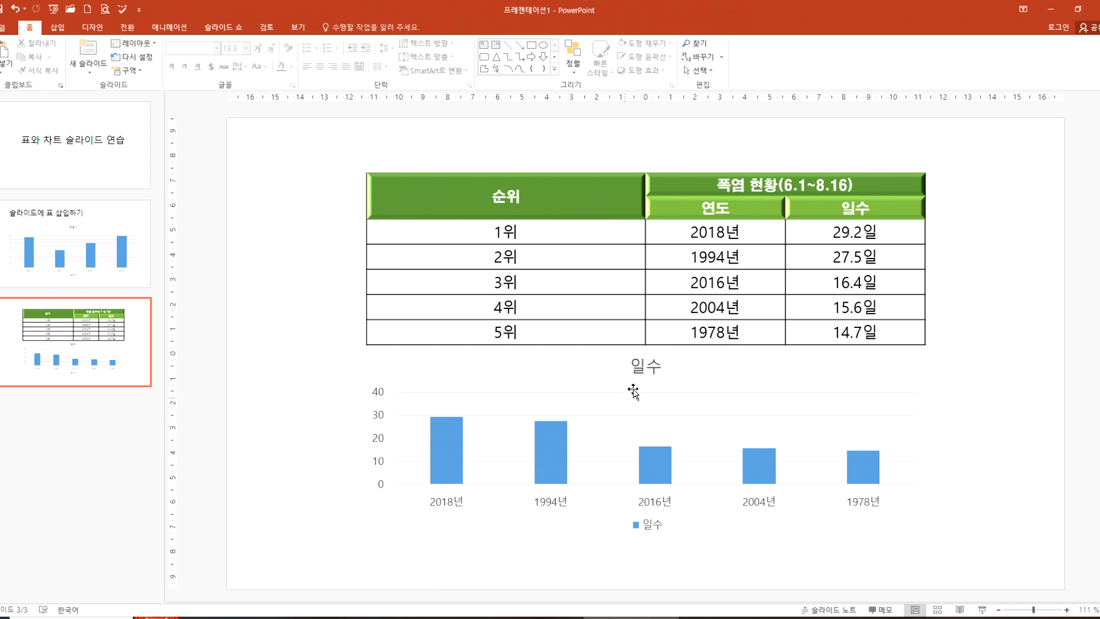
Step: Delete the chart title 일수 from the heatwave chart on slide 3
click(645, 372)
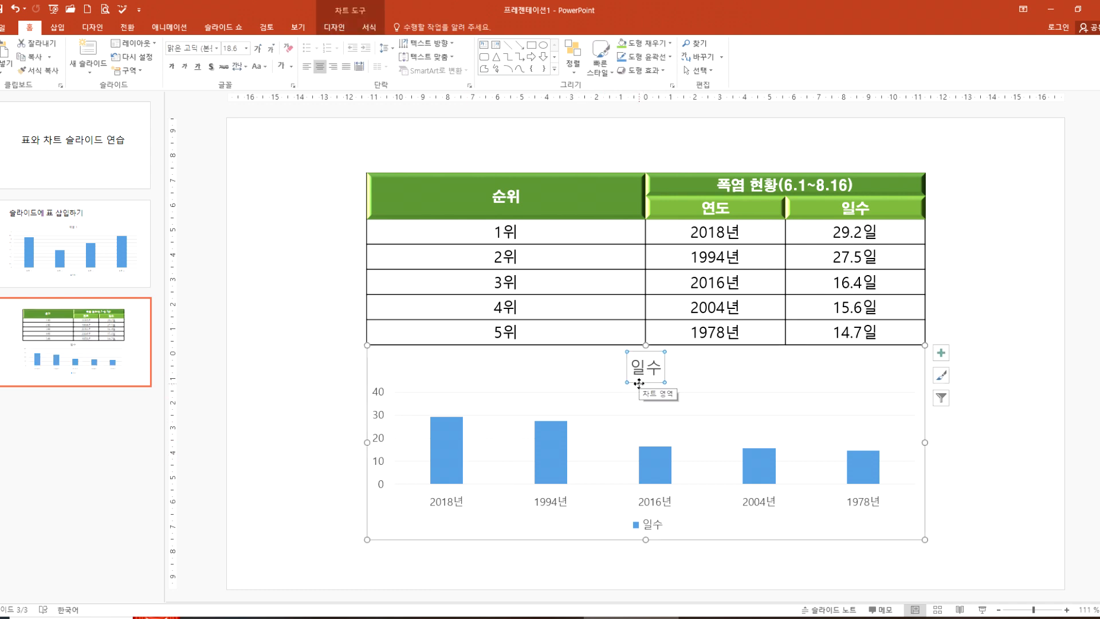
key(Delete)
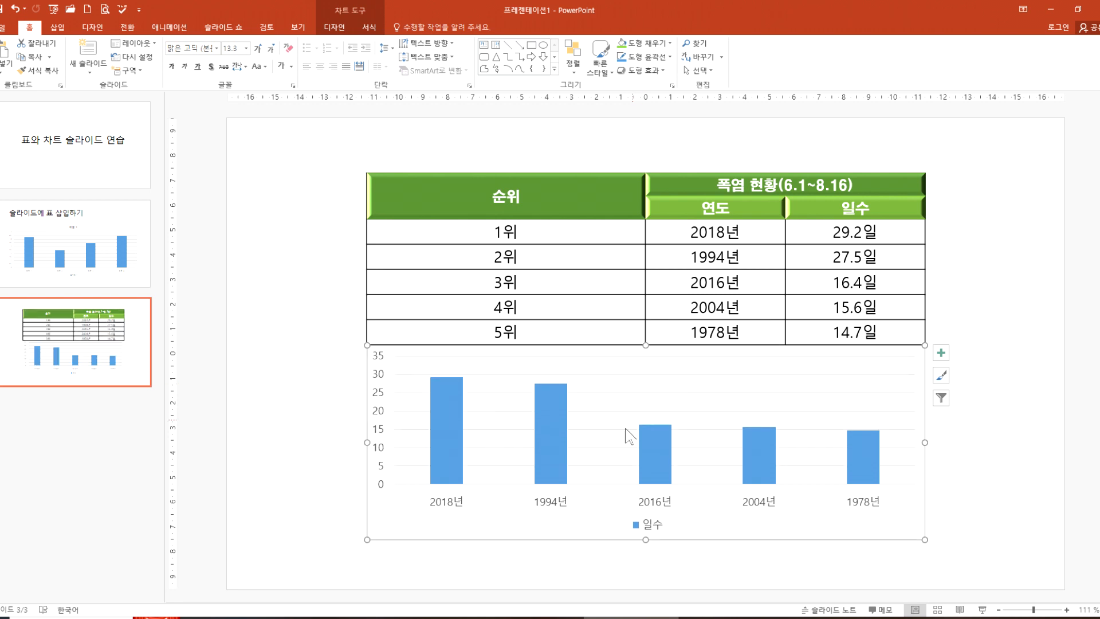
Step: Restore the deleted chart title 일수 in the heatwave chart and delete it again, then repeat both actions once
key(ctrl+z)
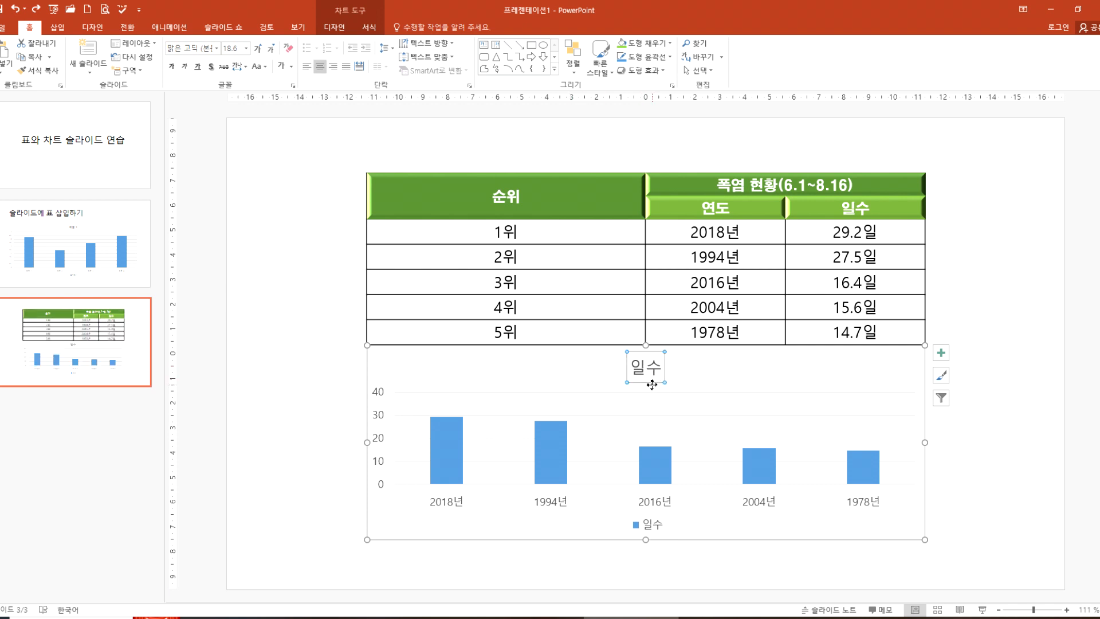
click(571, 375)
click(646, 372)
key(Delete)
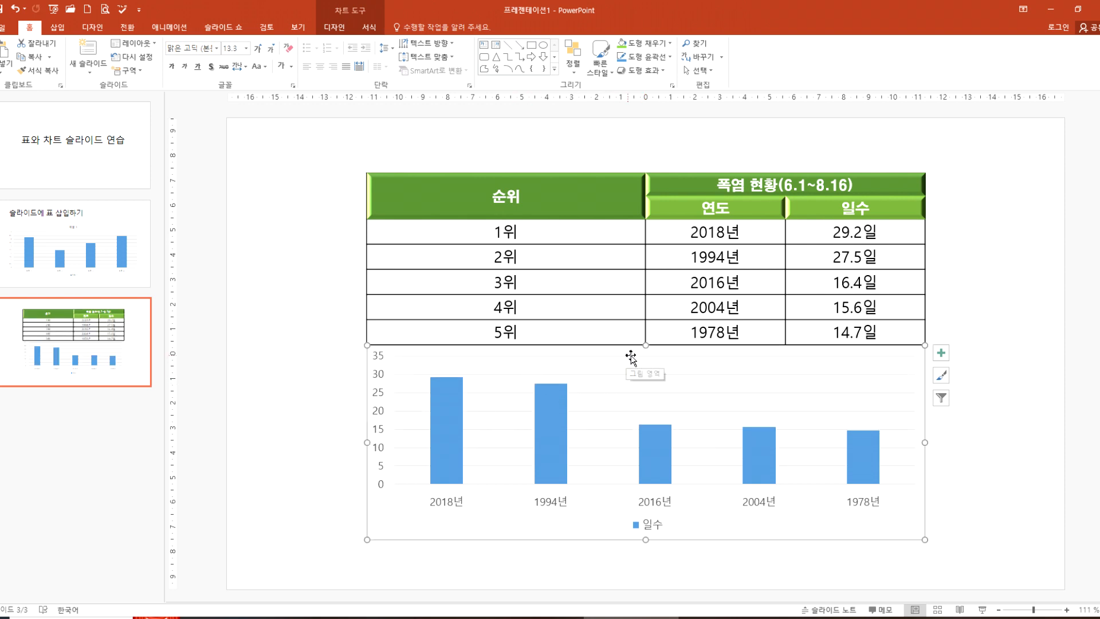
key(ctrl+z)
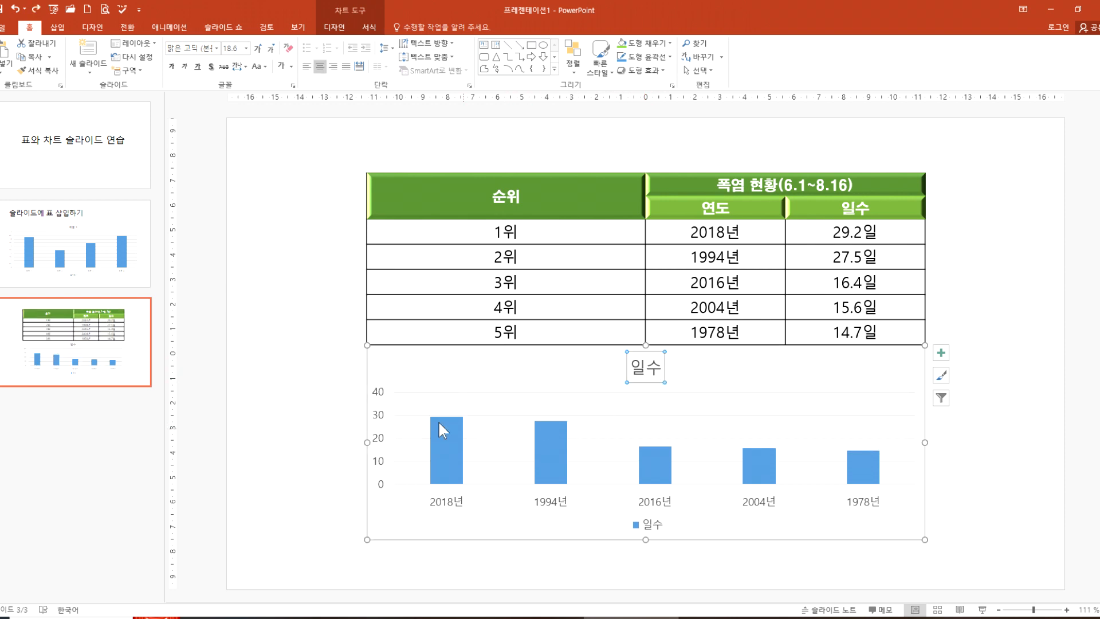
click(734, 383)
click(646, 367)
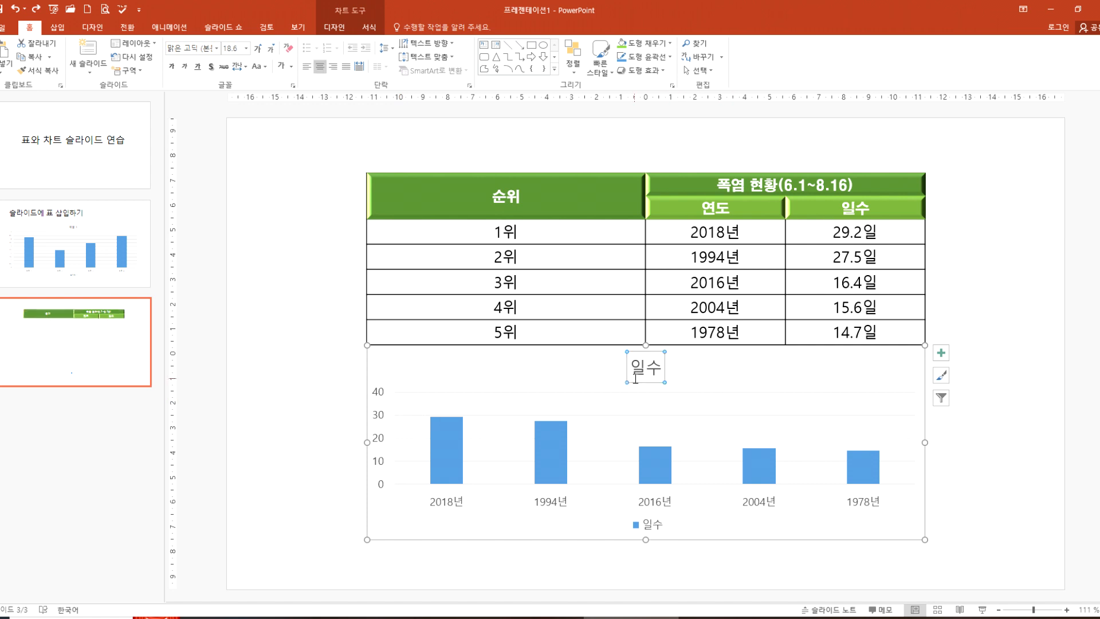
key(Delete)
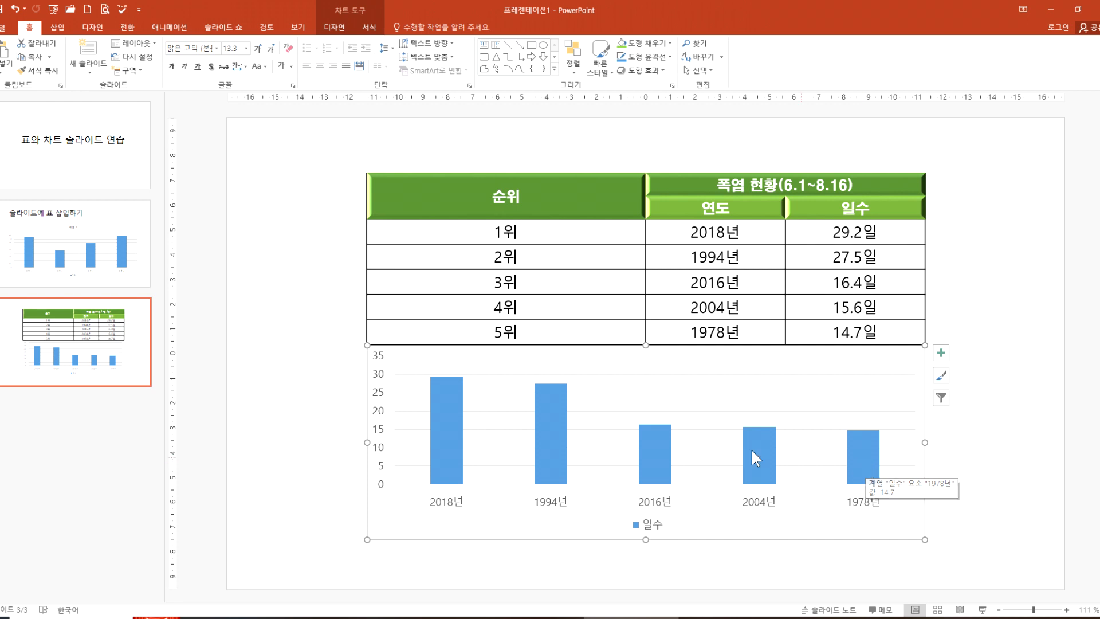
Step: Draw a temporary freehand red arrow along the falling bars from 2018년 to 1978년, clear it, and examine the first and last bars
mouse_move(431, 353)
mouse_down()
mouse_move(875, 468)
mouse_move(817, 476)
mouse_up()
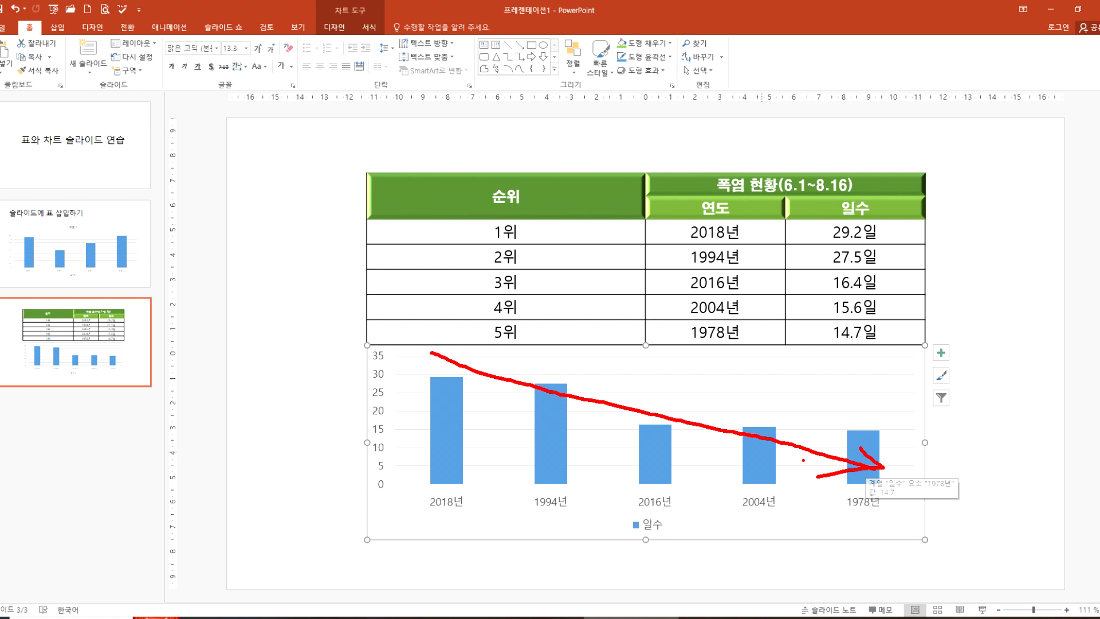
key(Escape)
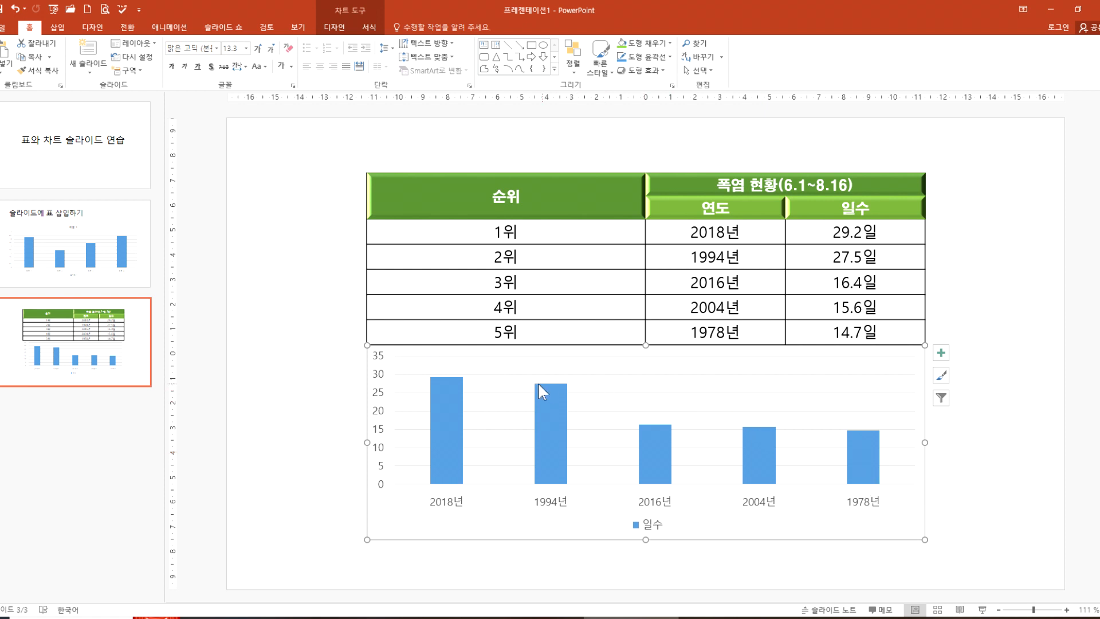
mouse_move(443, 445)
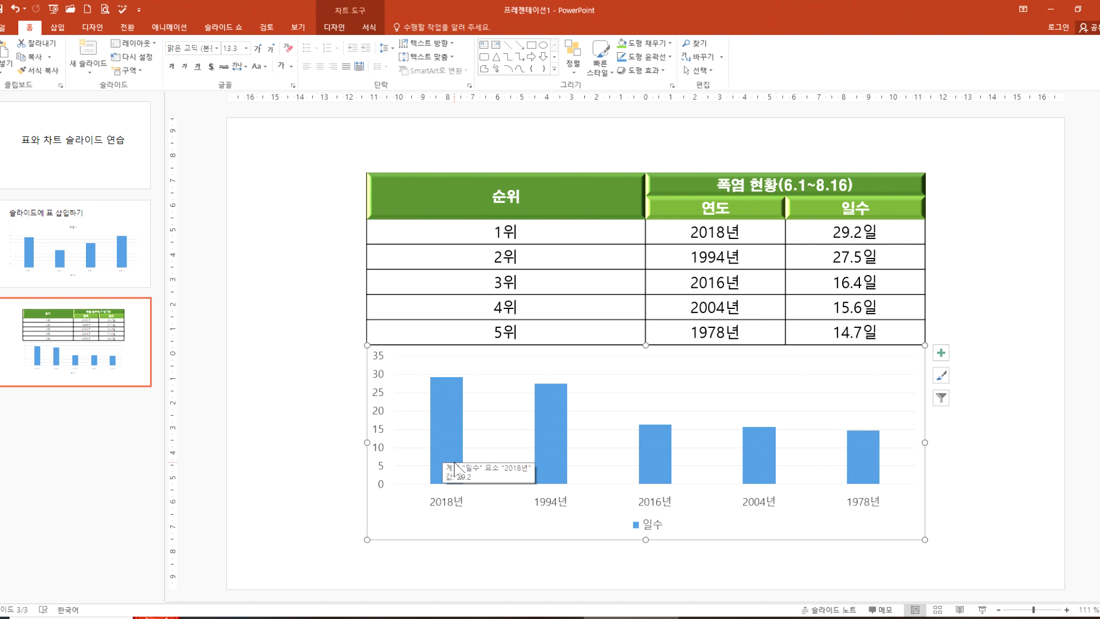
mouse_move(871, 473)
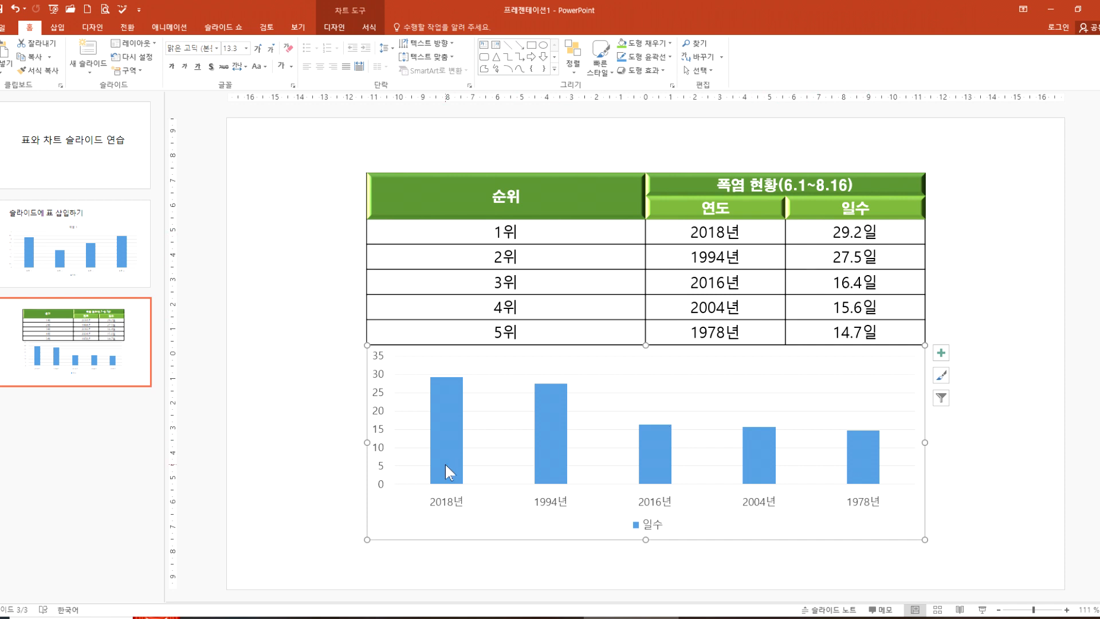
mouse_move(434, 468)
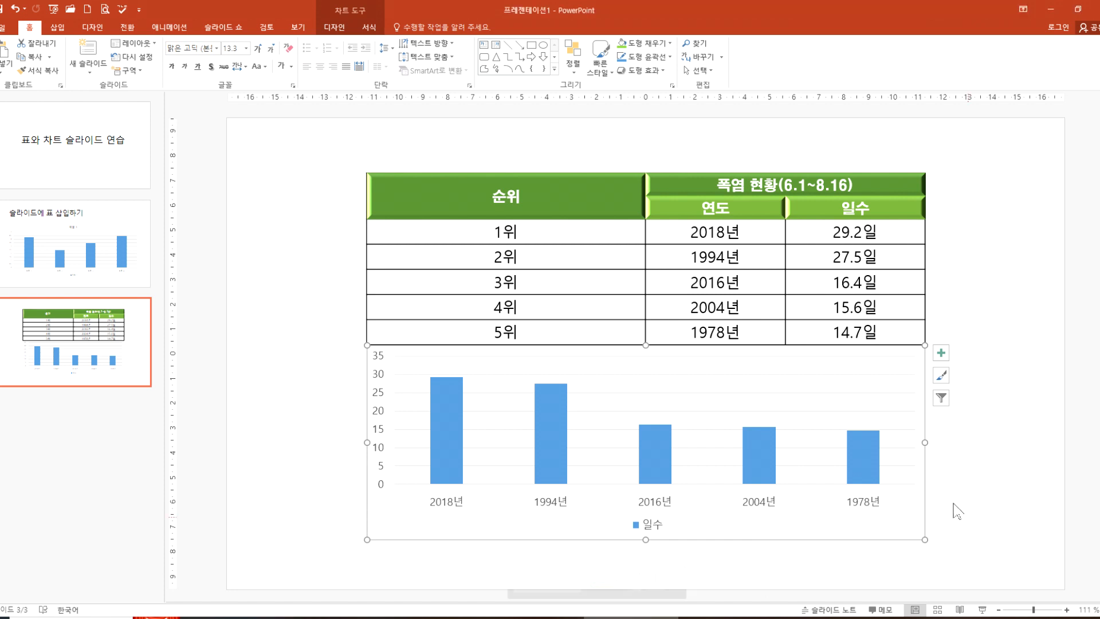
Step: Open the heatwave chart's data for editing and maximize the data sheet
click(700, 384)
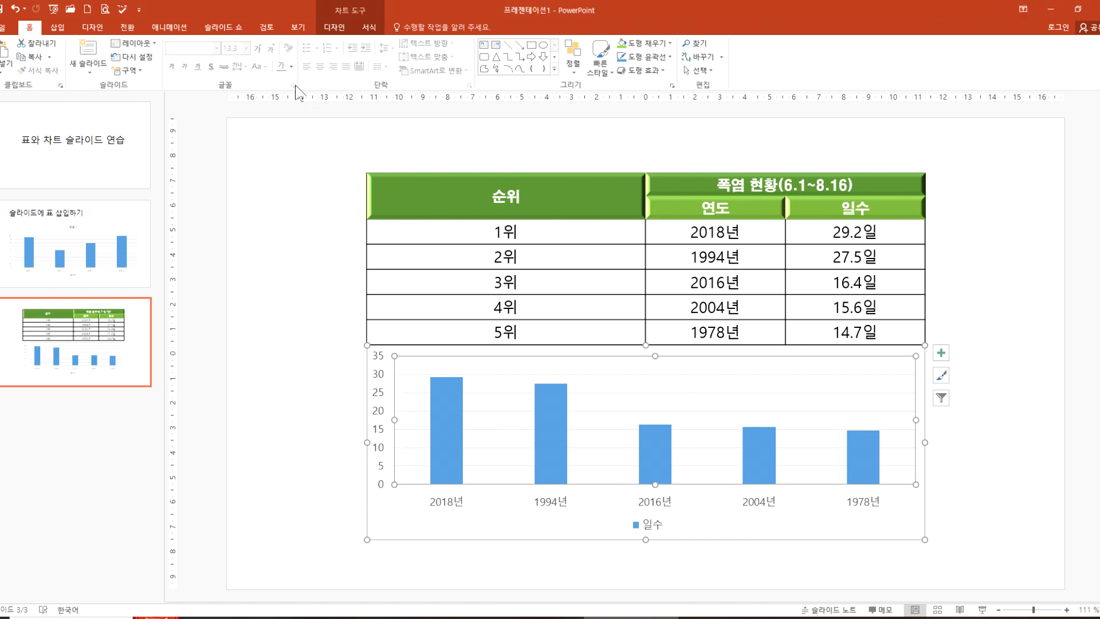
click(336, 29)
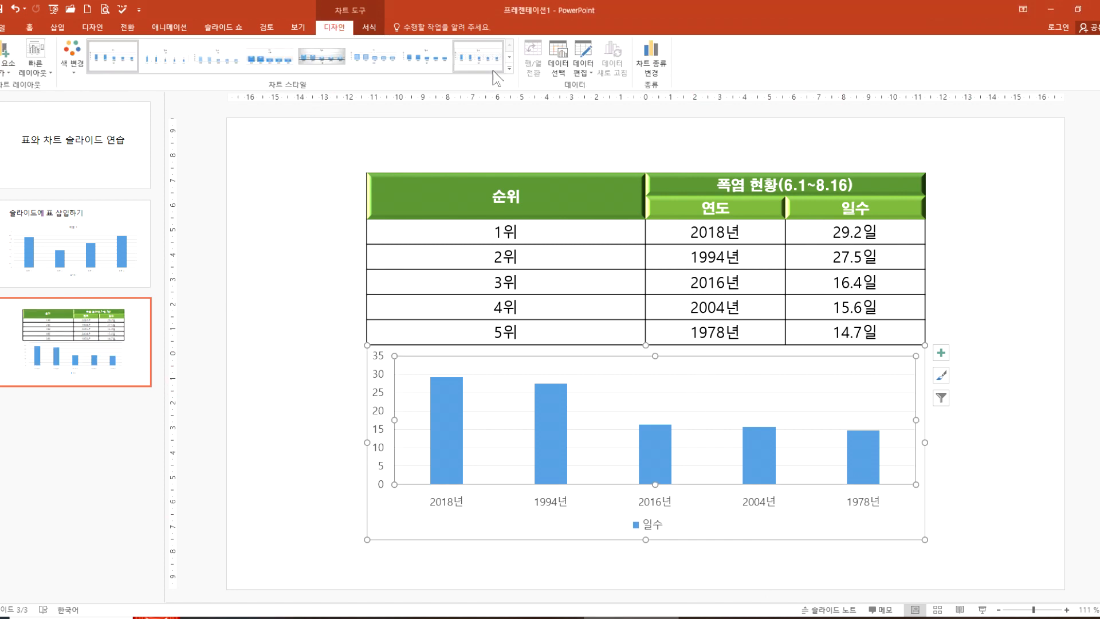
click(582, 59)
double_click(584, 223)
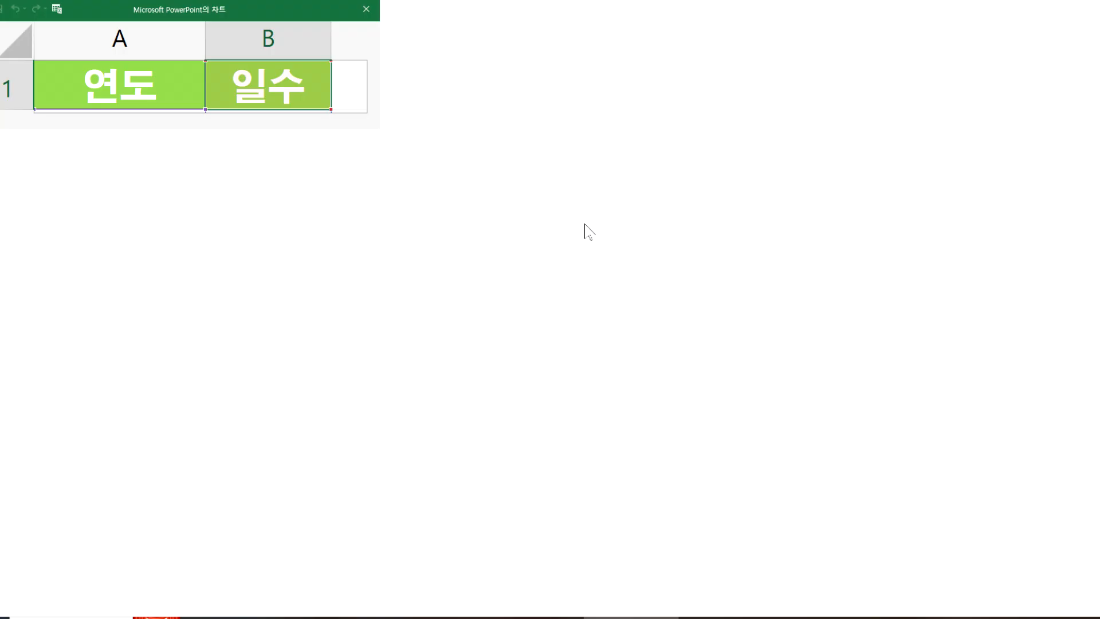
Step: Enter the extra series headers 계열2 in C1 and 계열3 in D1 of the chart data sheet
click(364, 94)
text(4)
key(BackSpace)
text(계열2)
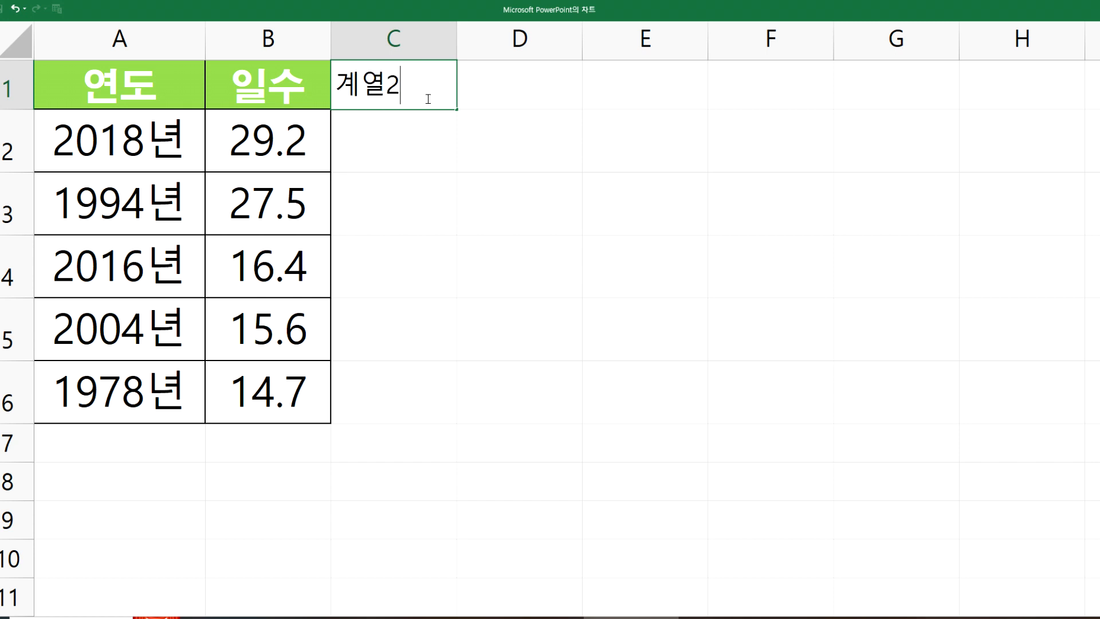
key(Tab)
text(계열3)
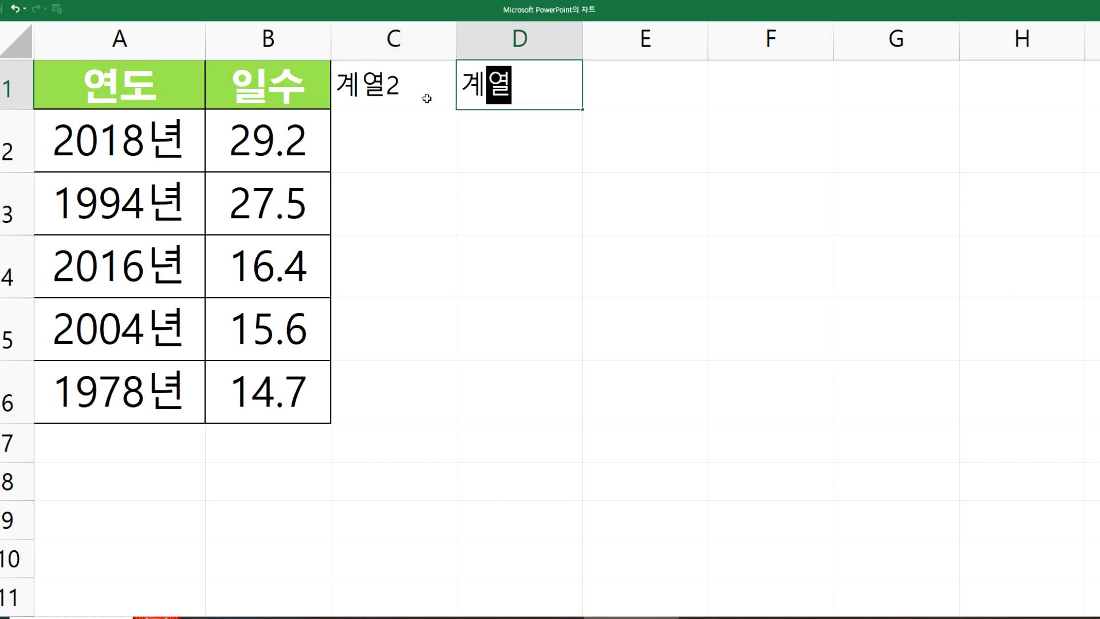
click(296, 507)
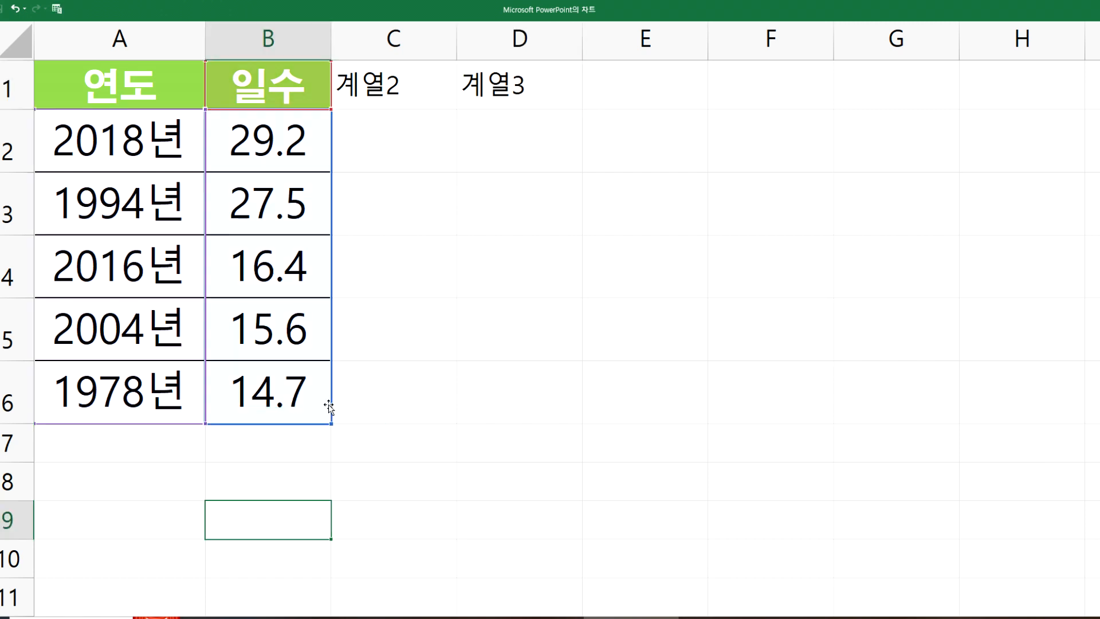
Step: Extend the chart's data range through column D down to row 6, and restore the sheet window to check the chart
drag(331, 423, 560, 428)
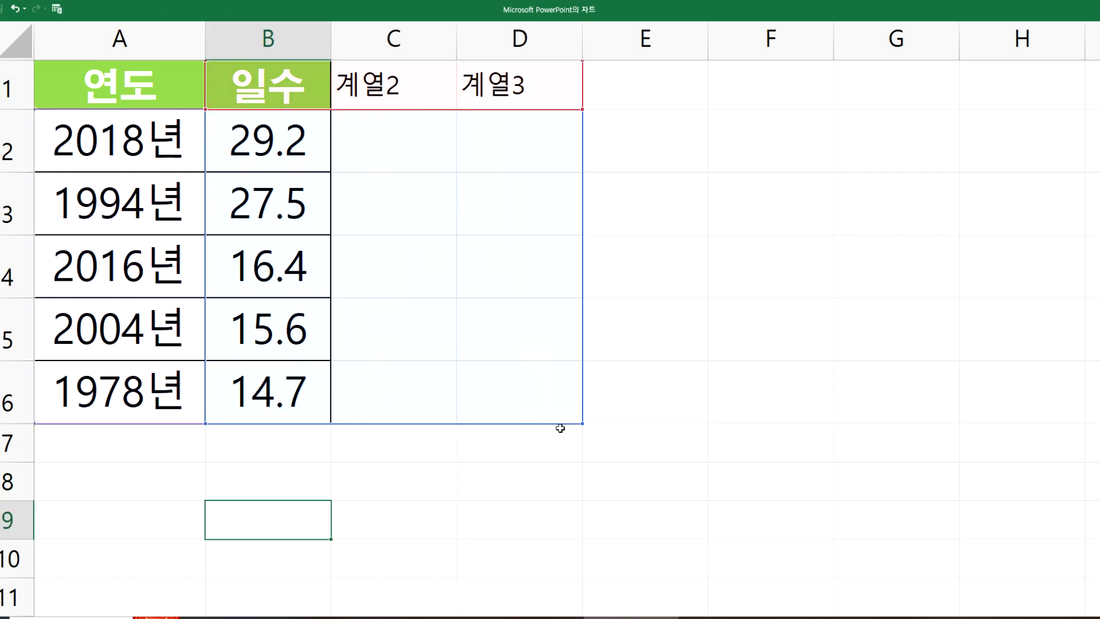
click(633, 447)
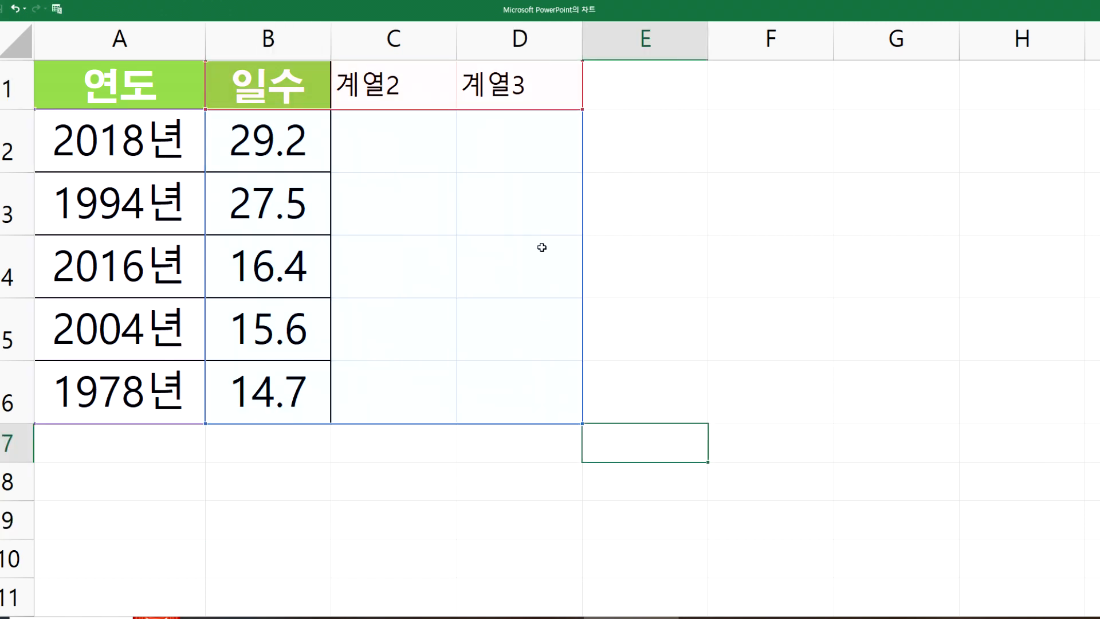
click(1060, 12)
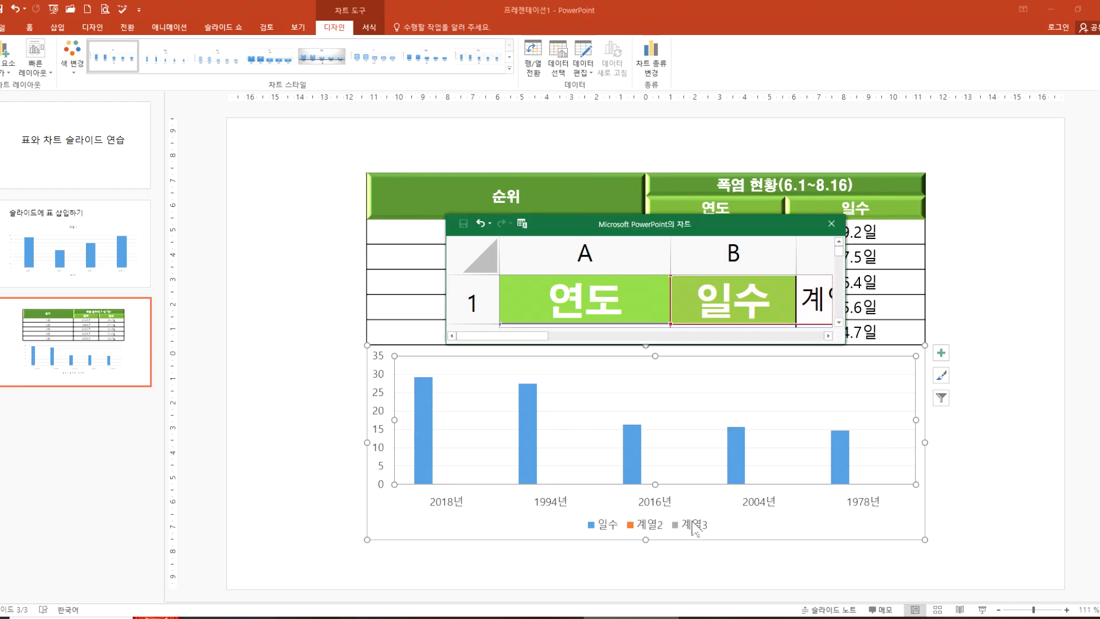
Step: Maximize the data sheet, shrink the chart's data range back to A1:B6, and close the sheet
double_click(701, 227)
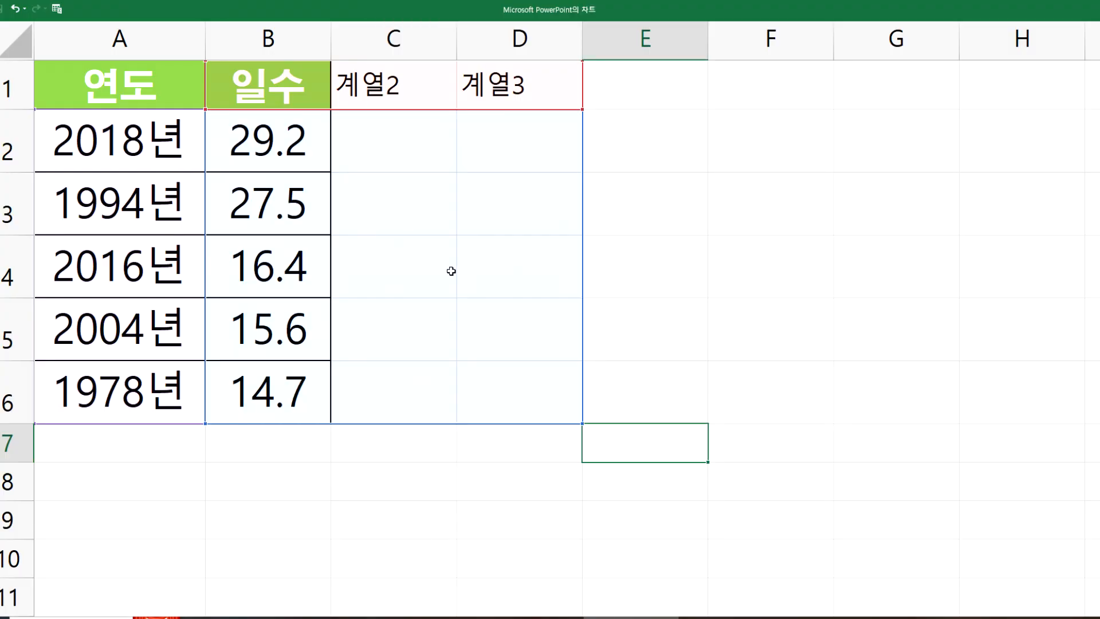
click(730, 415)
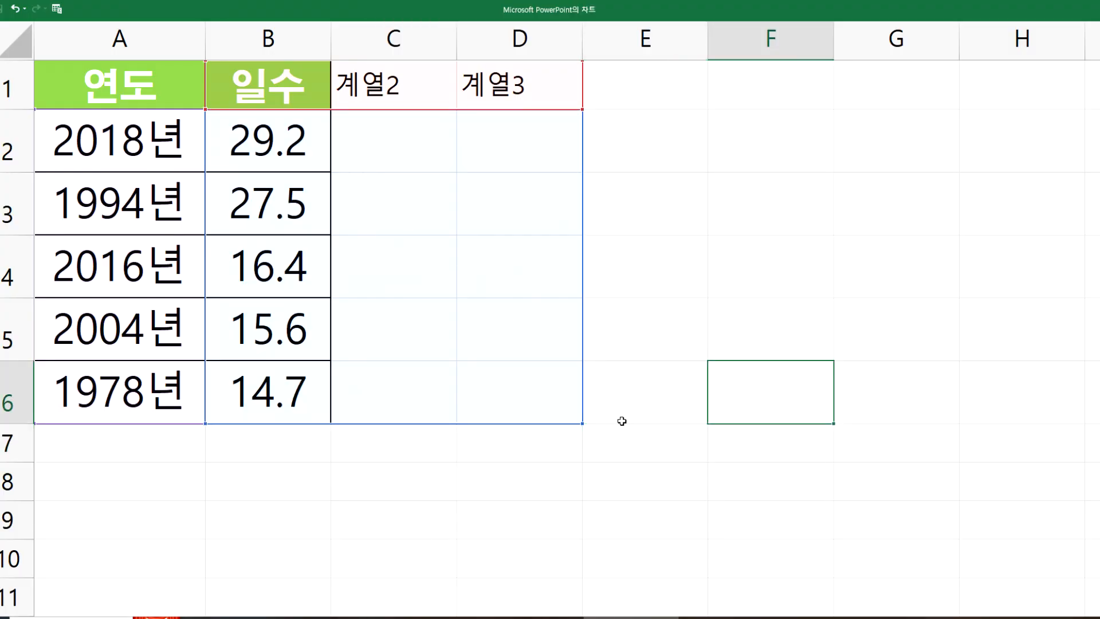
drag(583, 422, 370, 427)
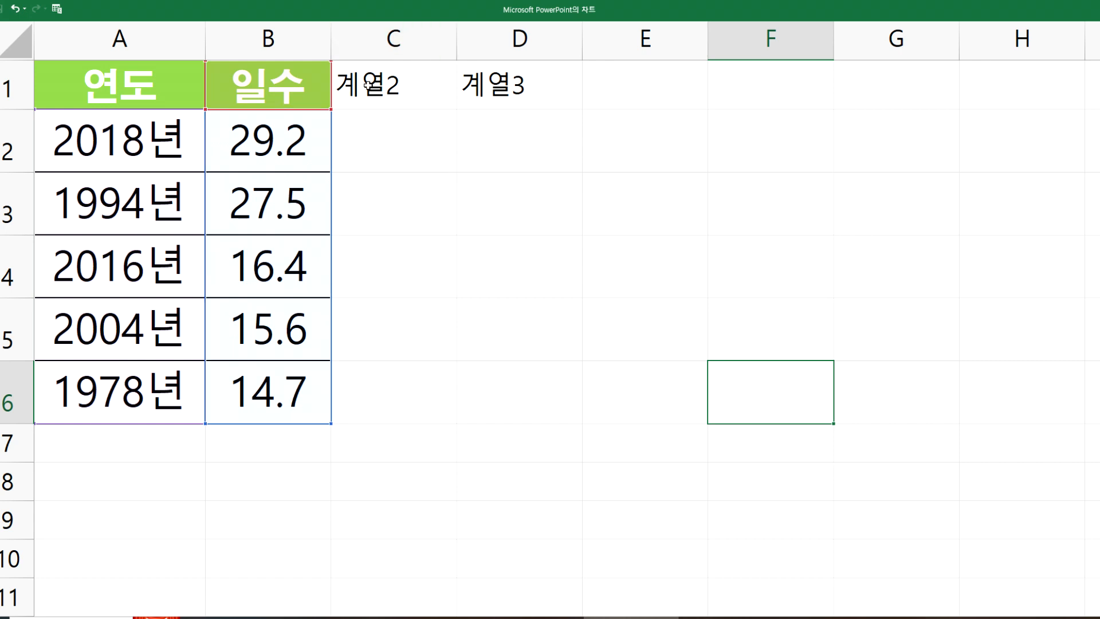
drag(368, 86, 516, 138)
drag(508, 271, 523, 410)
click(485, 305)
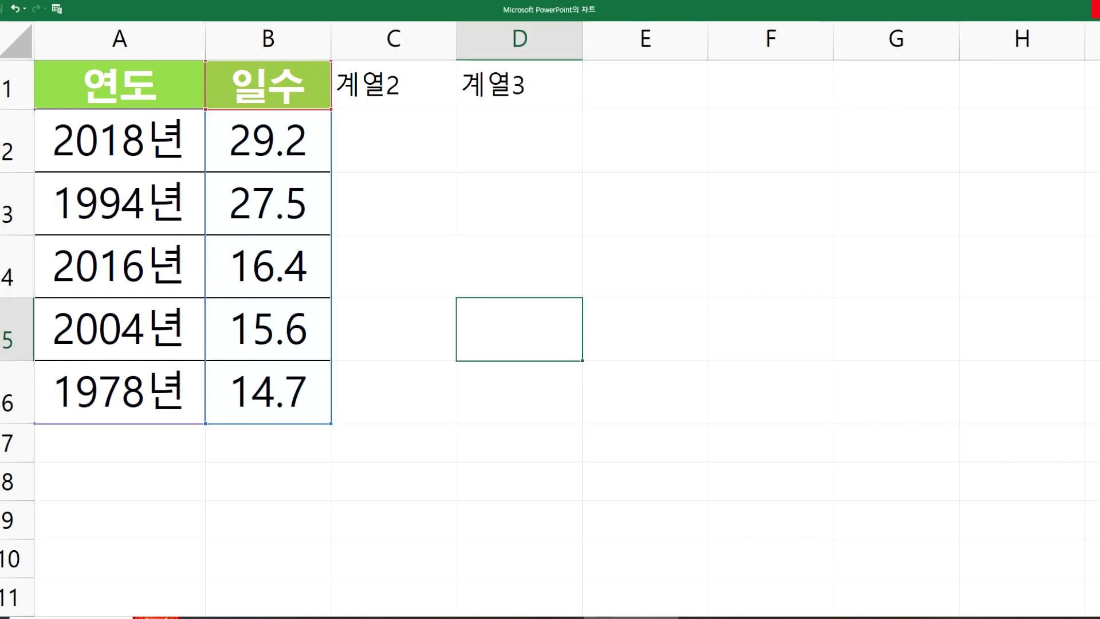
click(1094, 8)
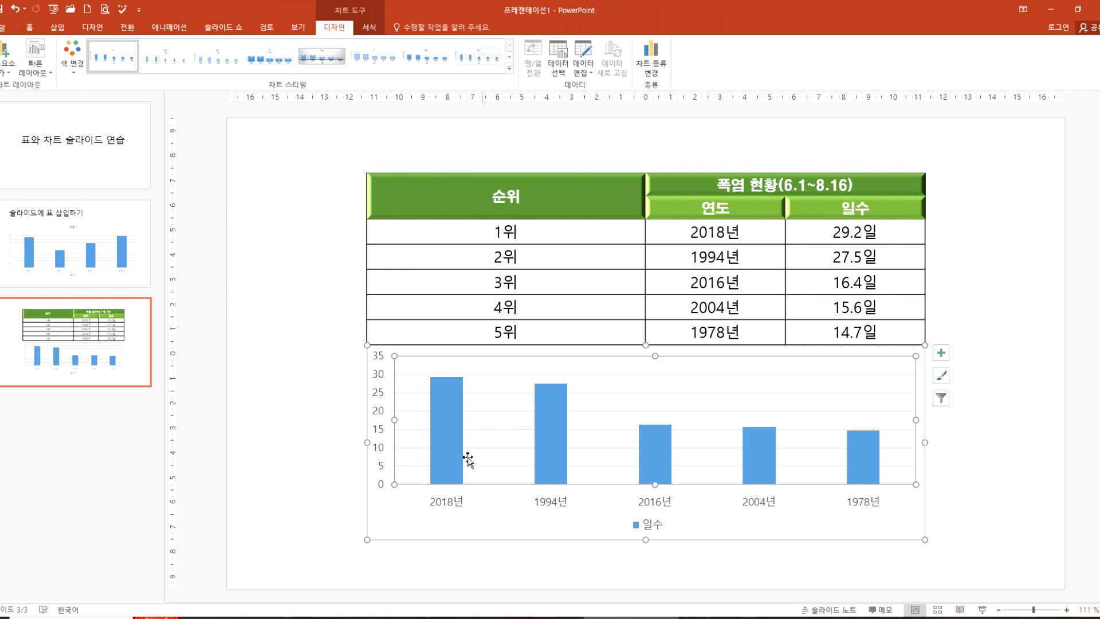
Step: Select the heatwave chart and the table alternately to compare the design, format and layout tools offered for each
click(461, 516)
click(357, 25)
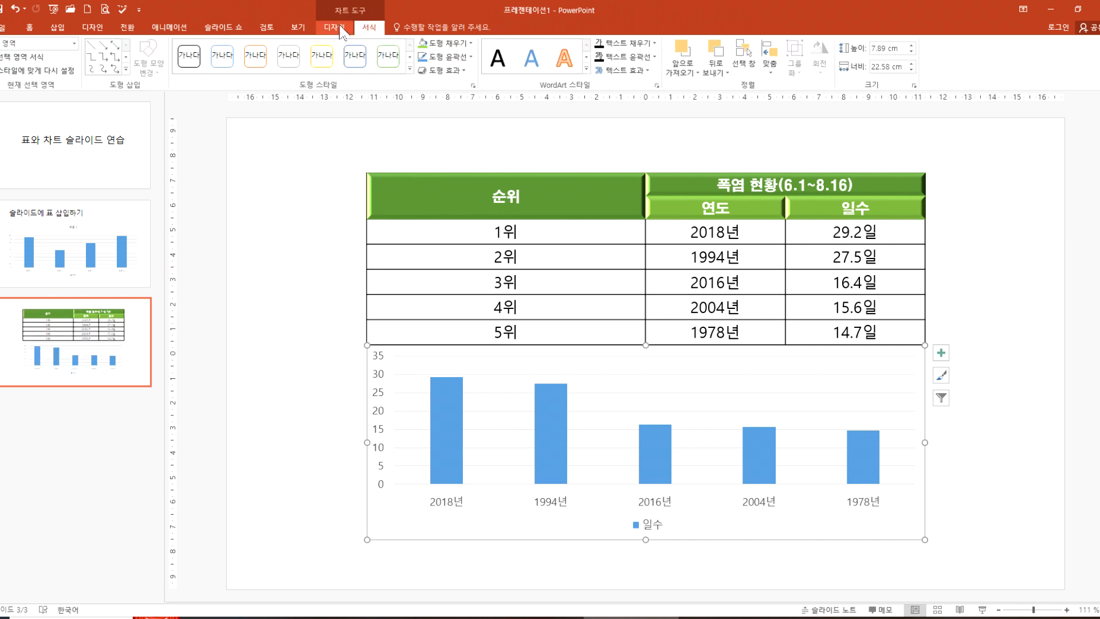
click(335, 27)
click(486, 231)
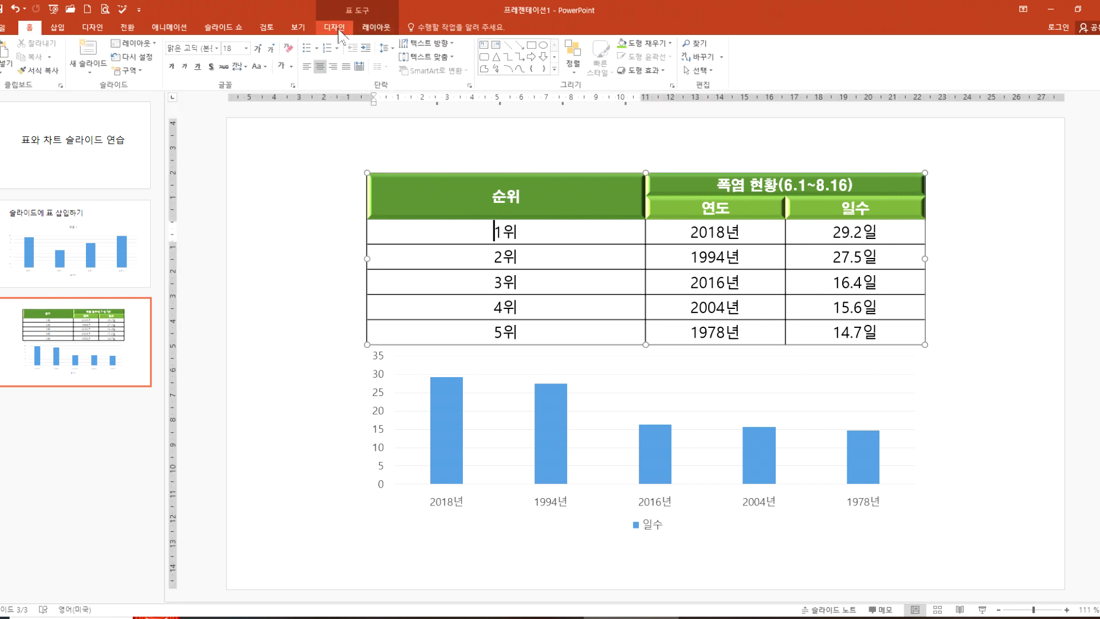
click(476, 509)
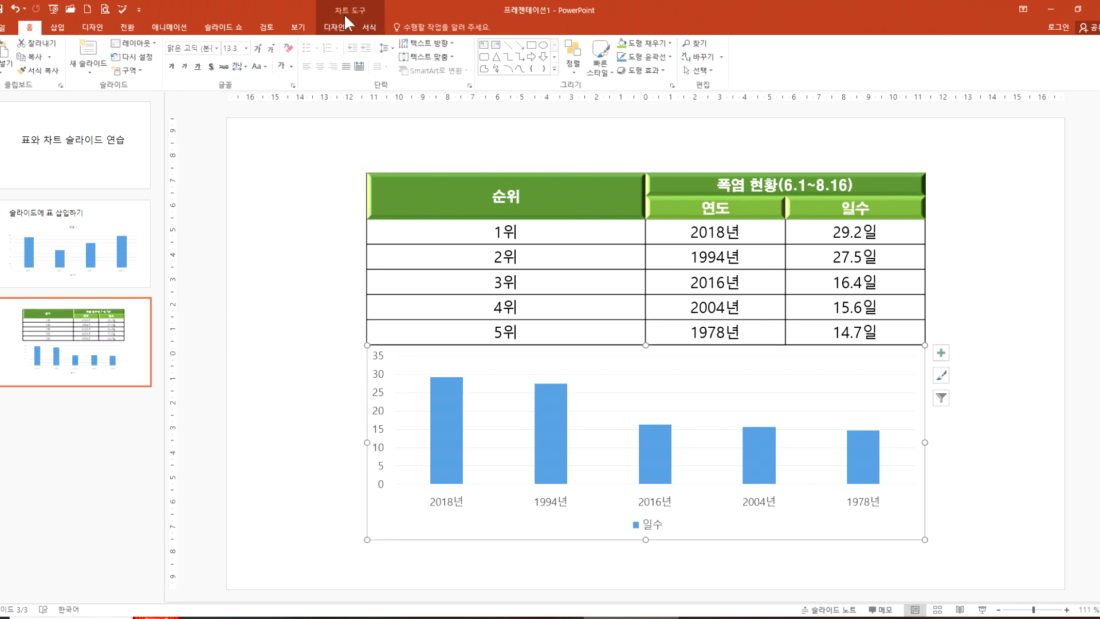
click(335, 29)
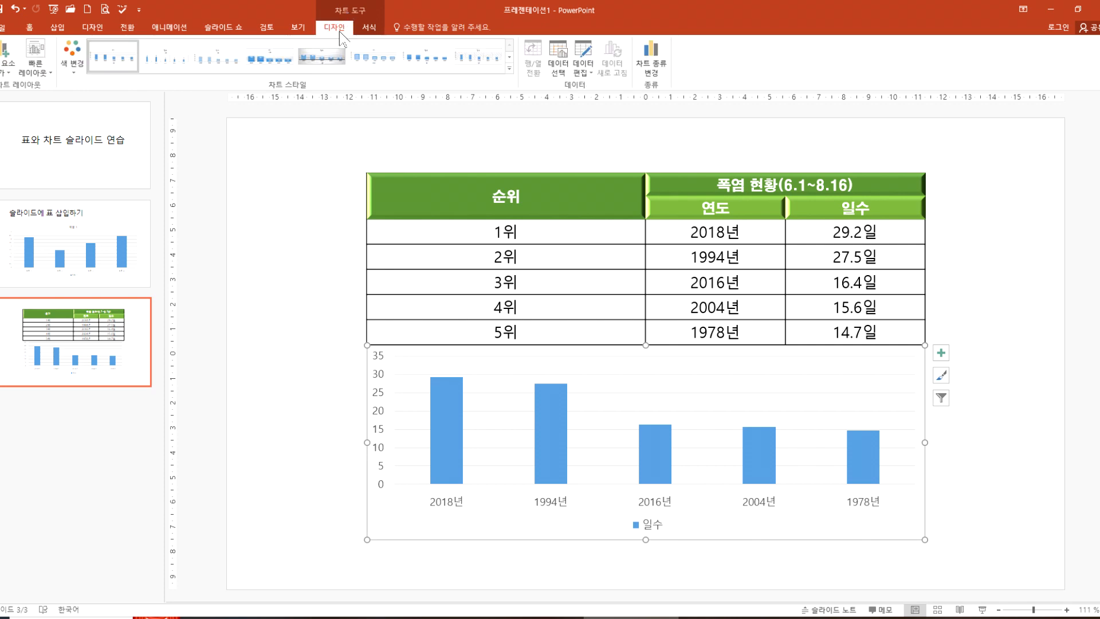
click(368, 30)
click(422, 231)
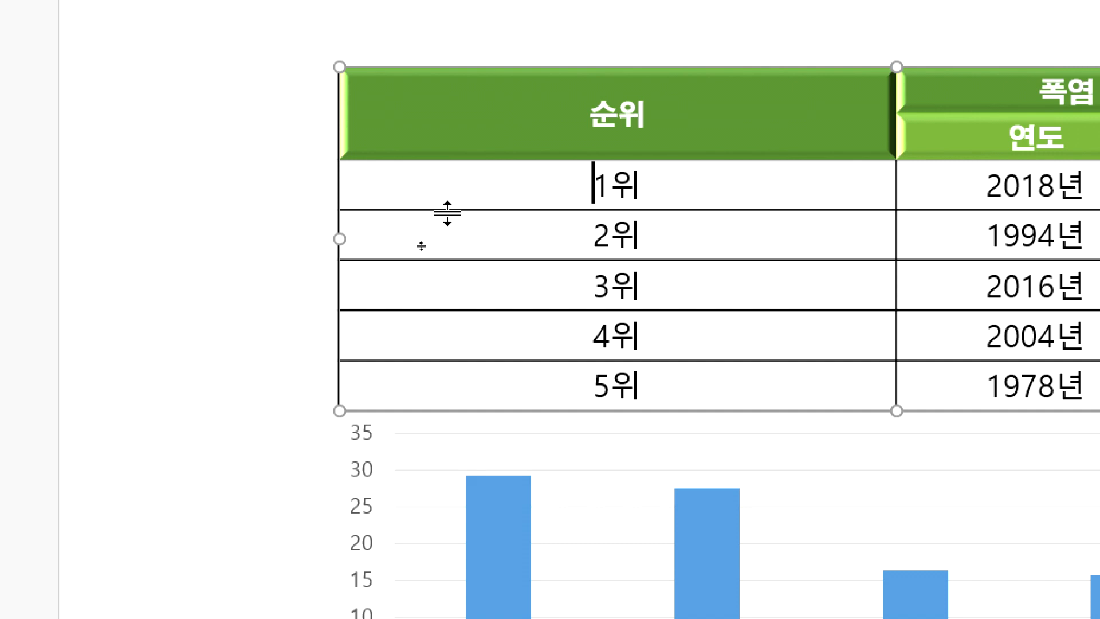
click(411, 251)
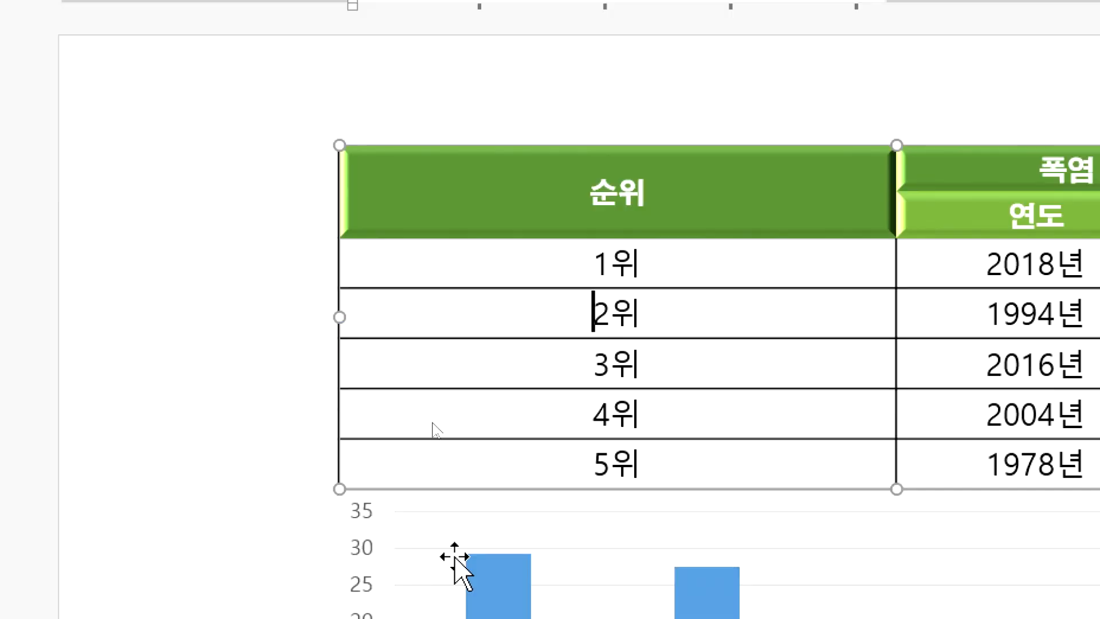
Step: Change the heatwave chart's type to a basic line chart (꺾은선형)
click(474, 319)
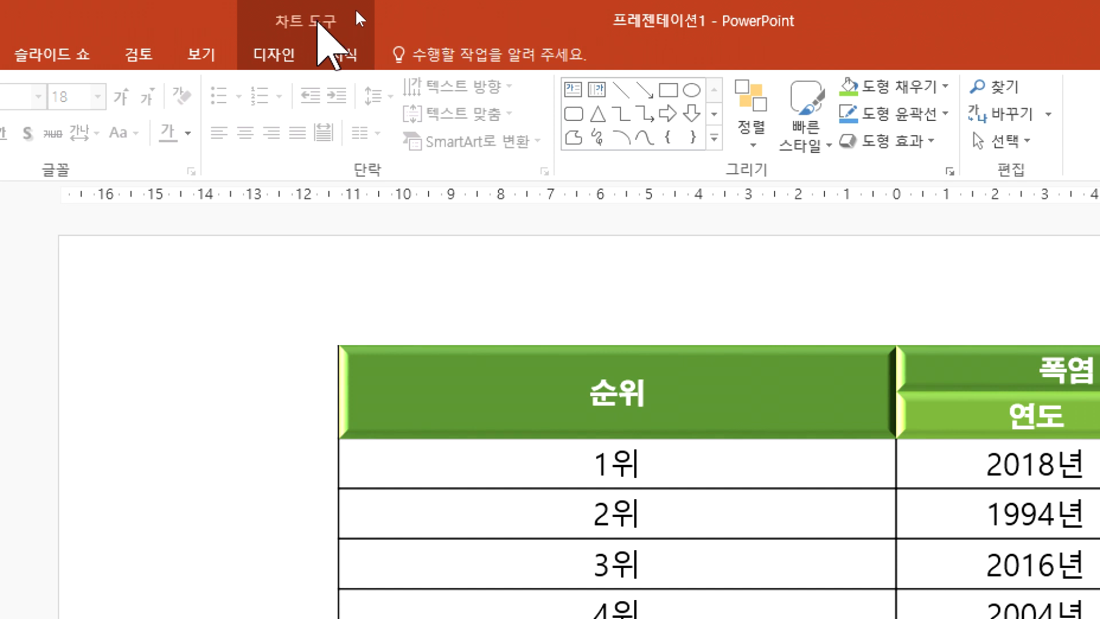
click(272, 55)
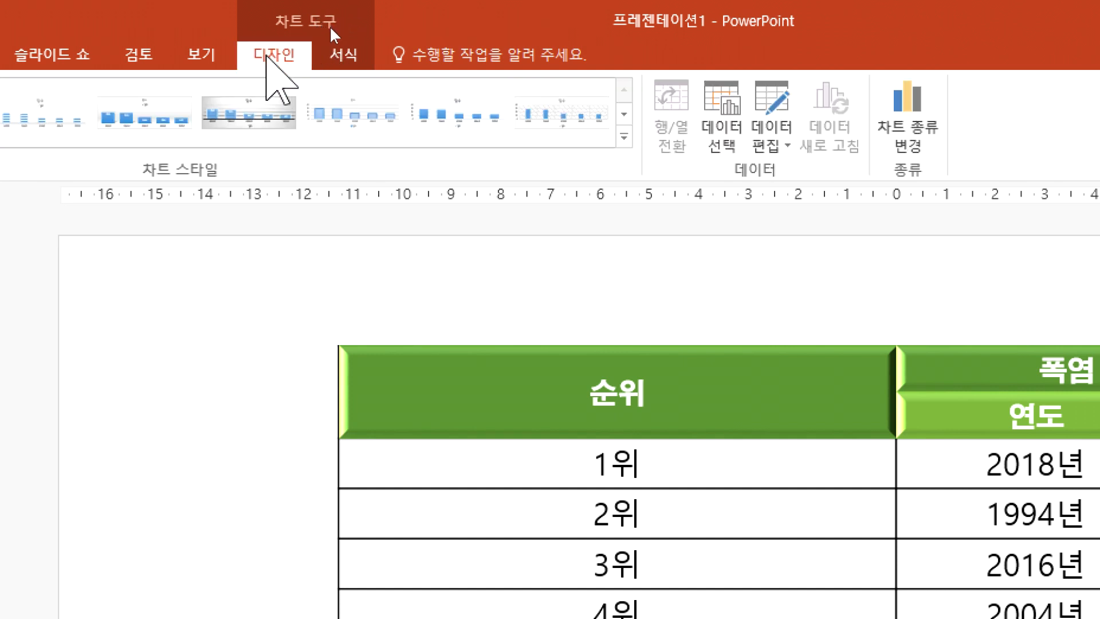
click(352, 54)
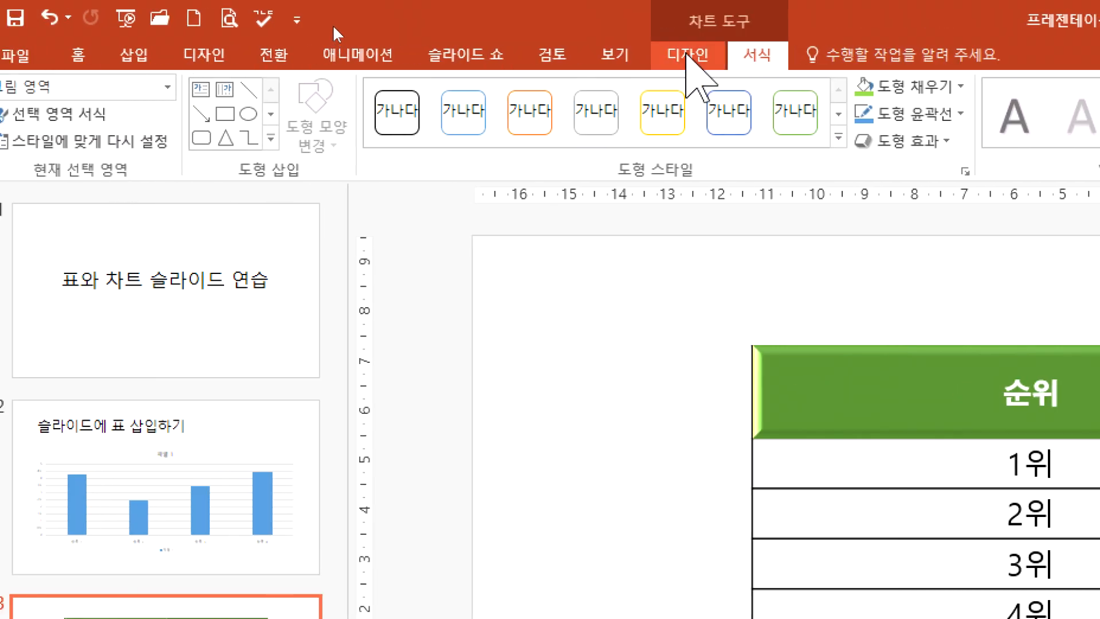
click(689, 56)
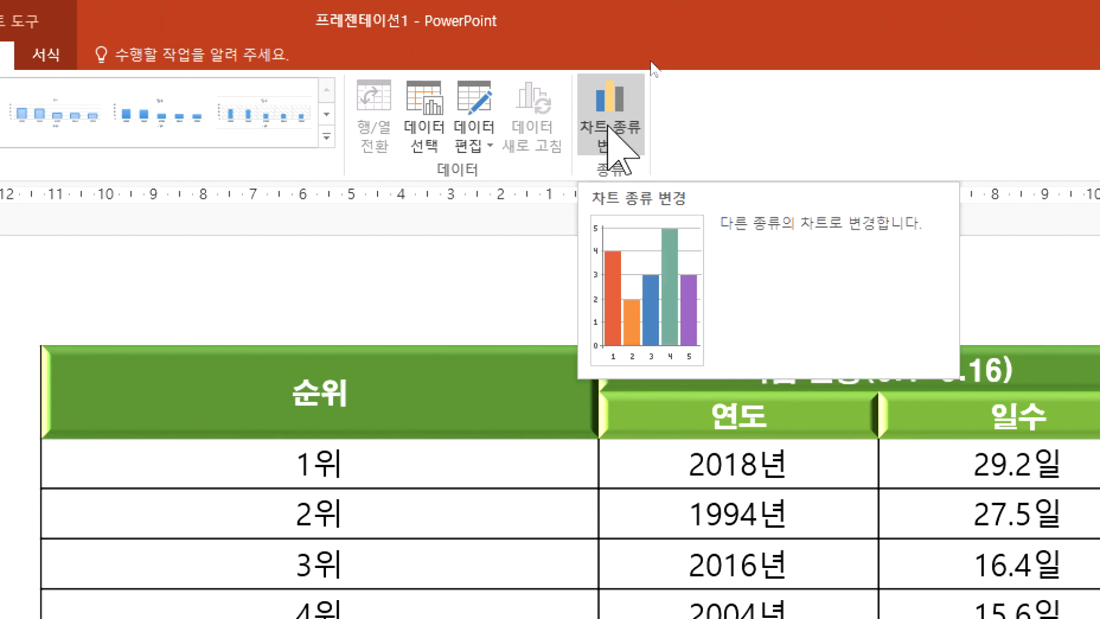
click(613, 117)
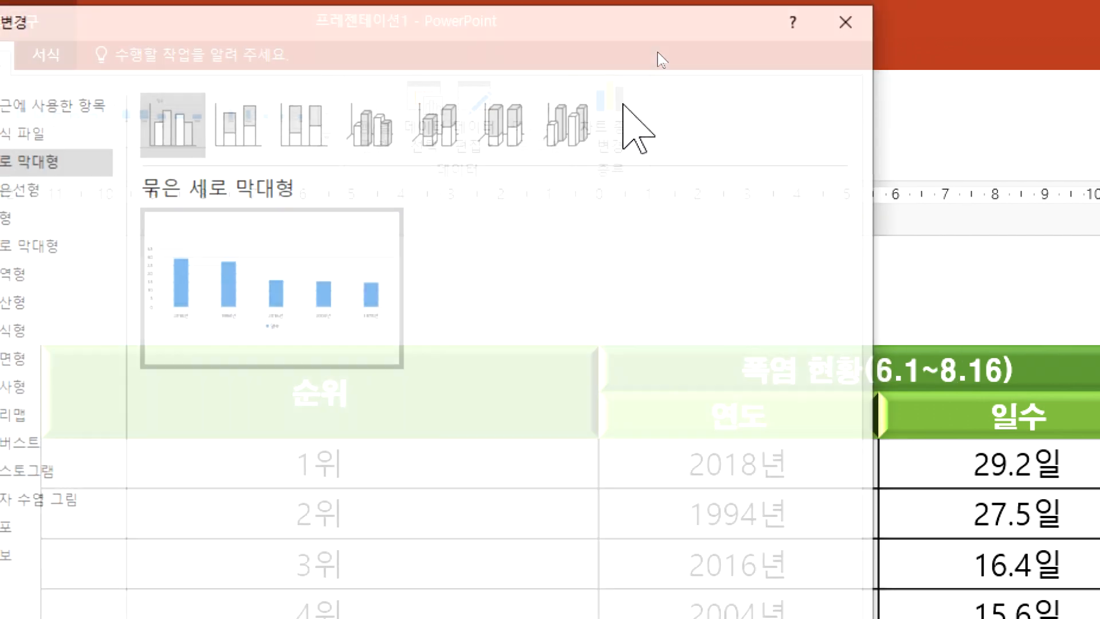
click(17, 188)
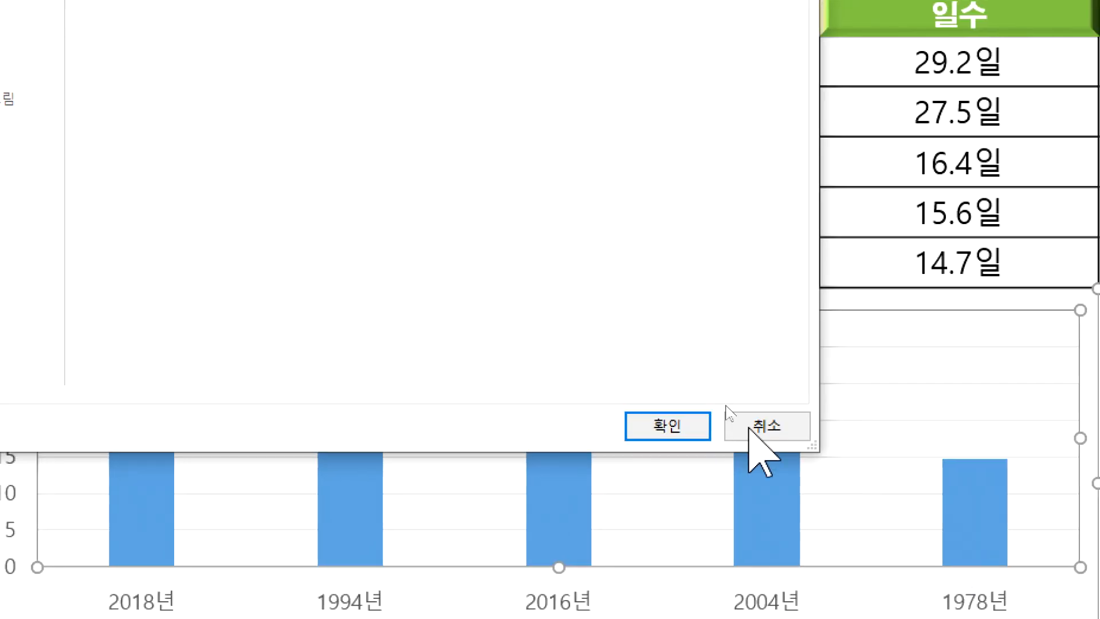
click(669, 426)
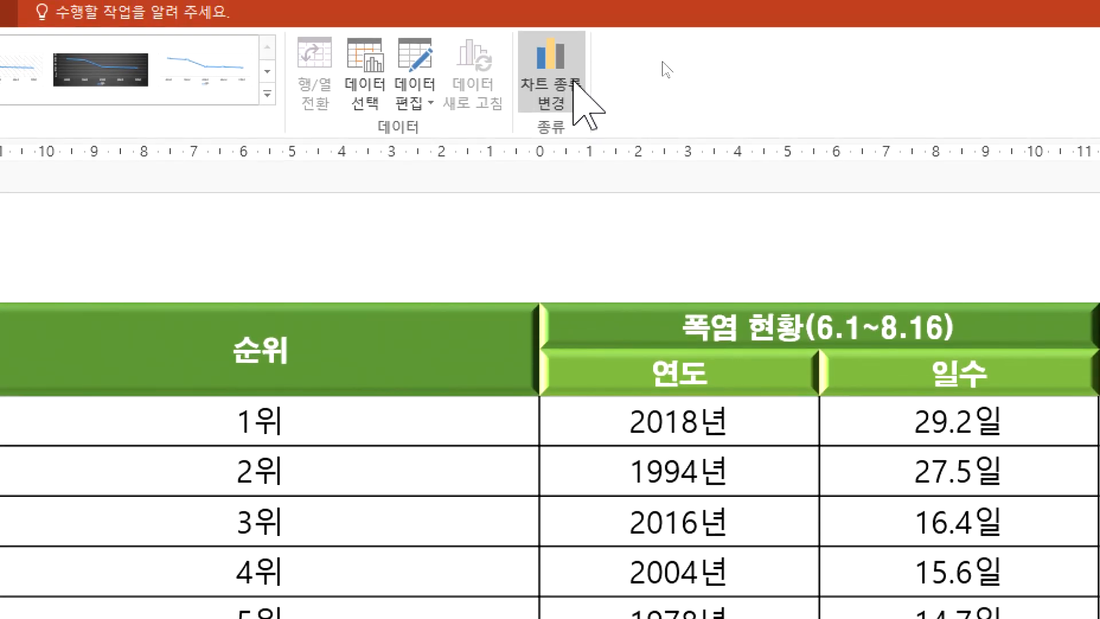
Step: Change the heatwave chart to a 3-D clustered column chart (3차원 묶은 세로 막대형)
click(575, 83)
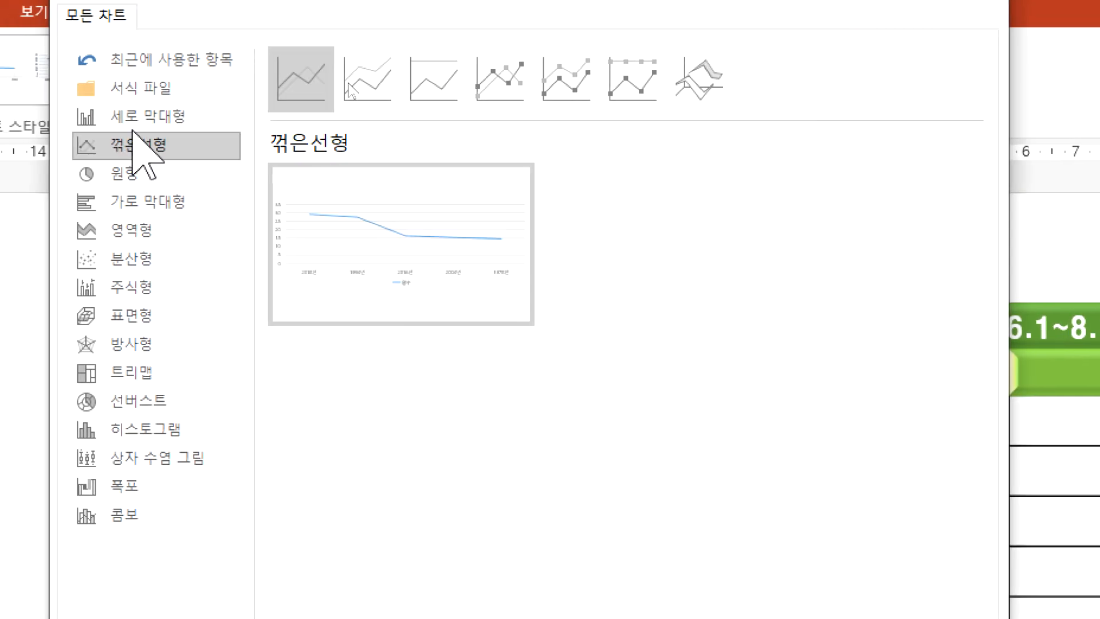
click(136, 118)
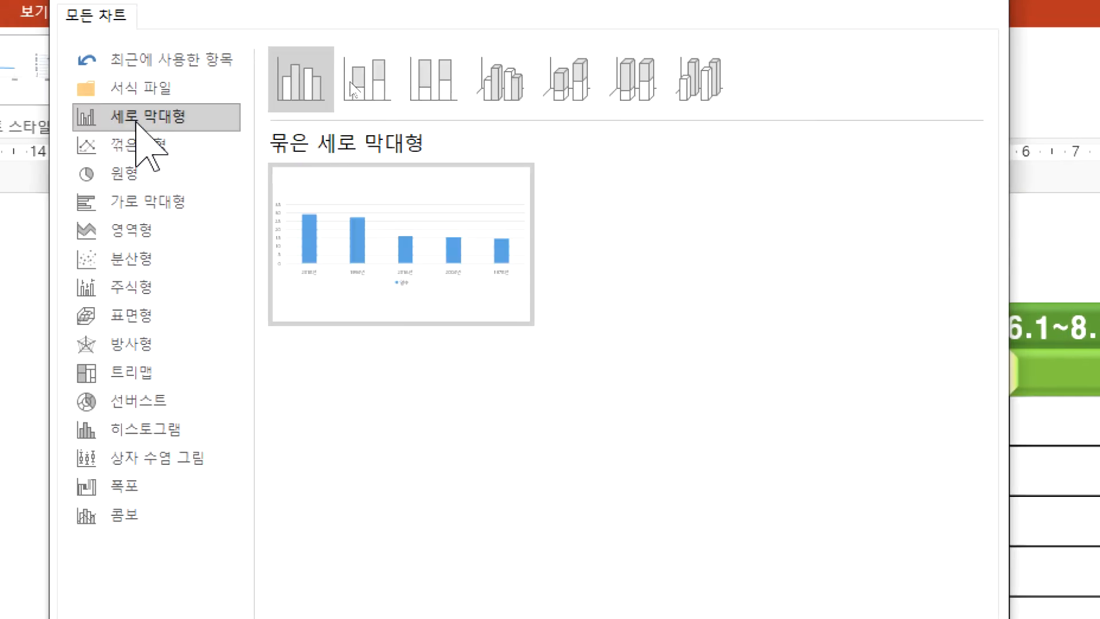
mouse_move(344, 256)
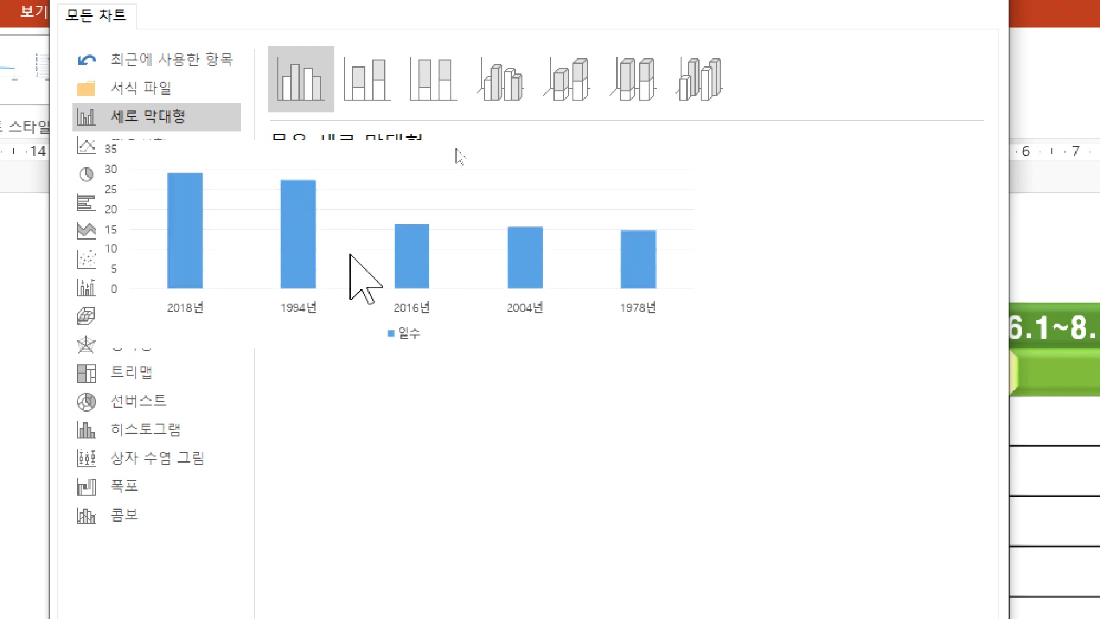
click(503, 92)
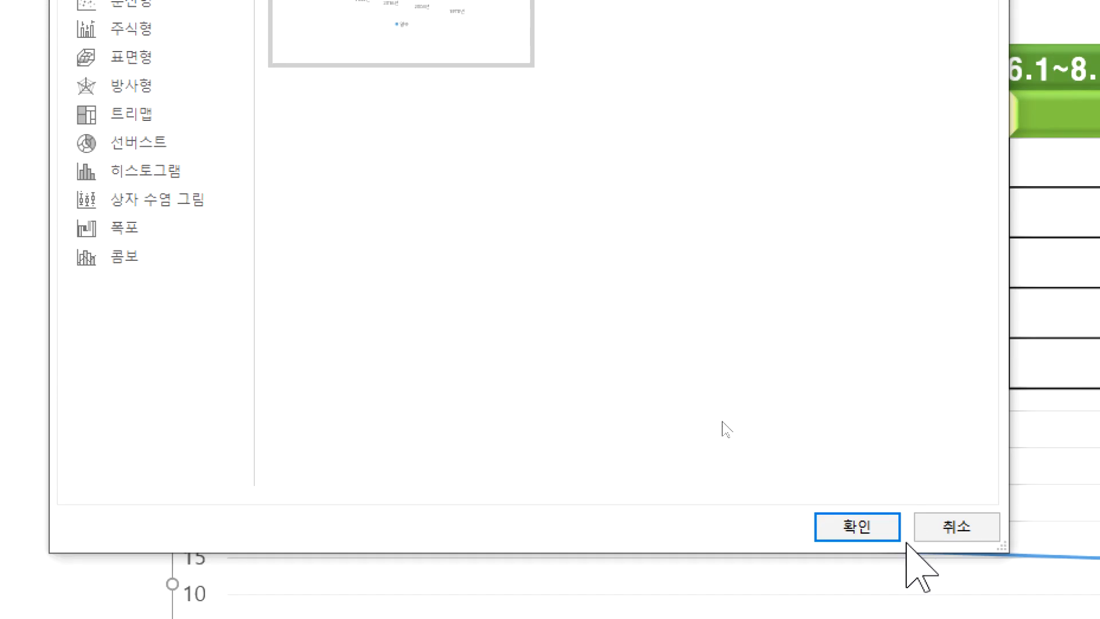
click(865, 525)
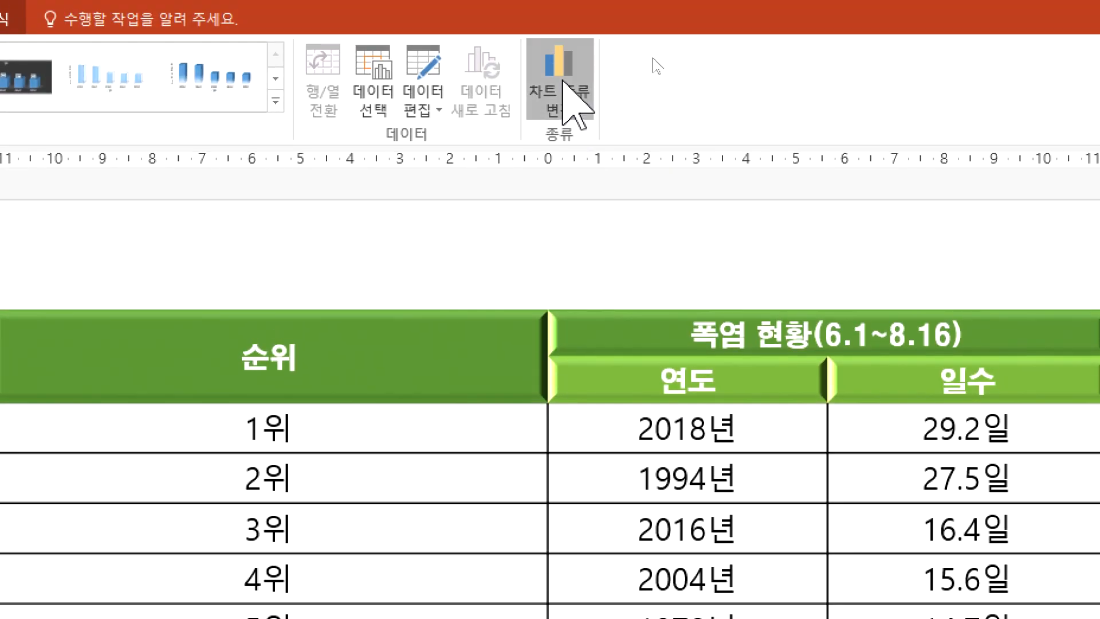
Step: Change the heatwave chart's type to a pie chart (원형)
click(563, 86)
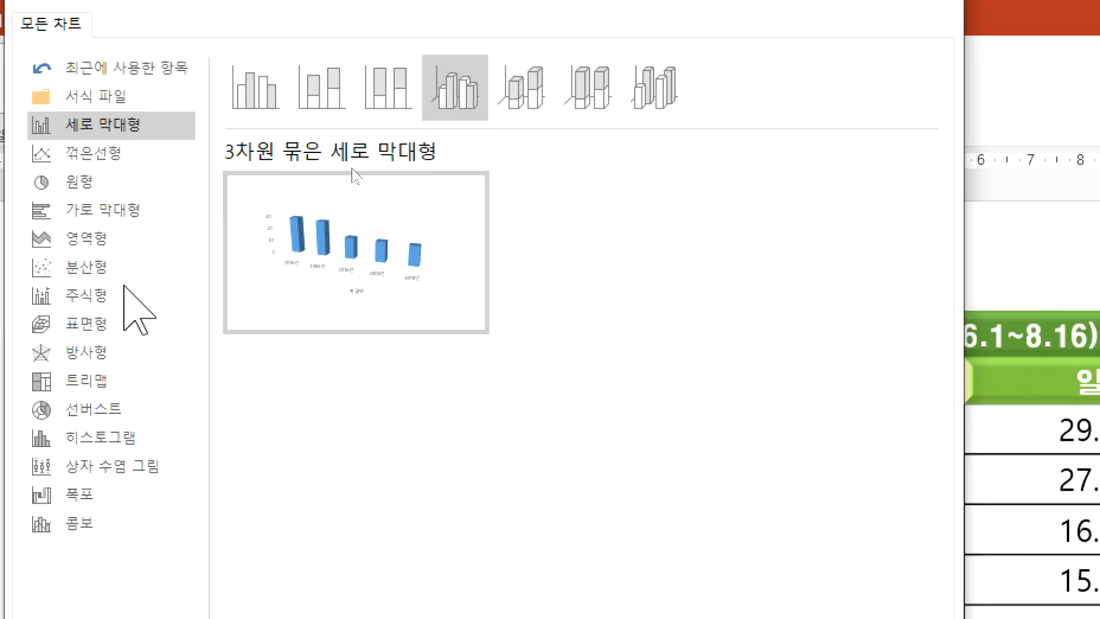
click(208, 189)
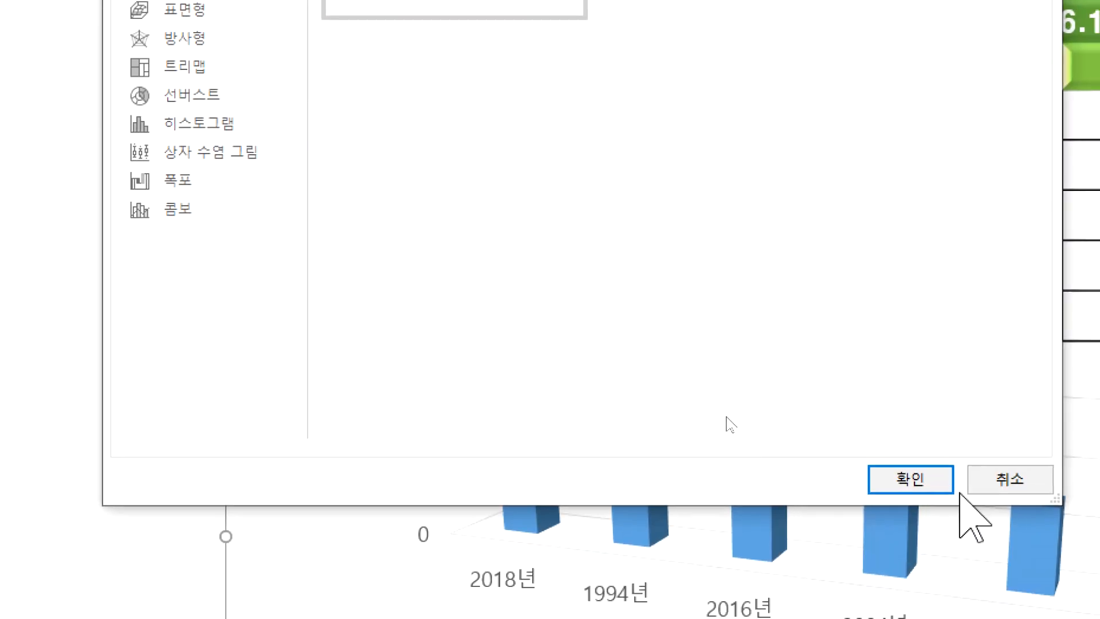
click(940, 518)
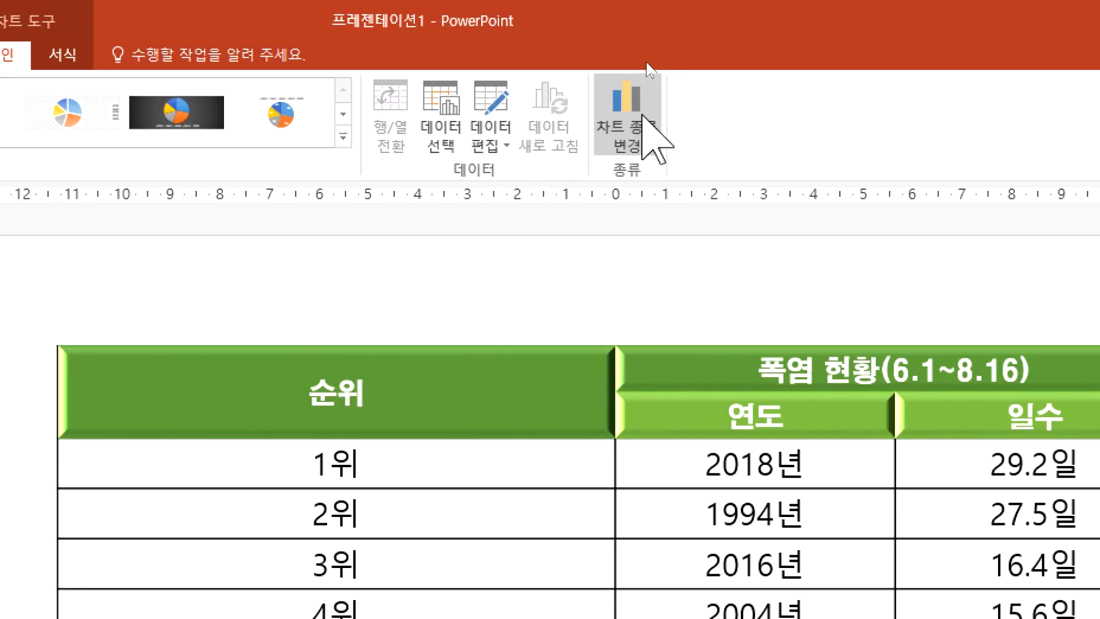
Step: Change the heatwave chart to a clustered bar chart (묶은 가로 막대형)
click(631, 114)
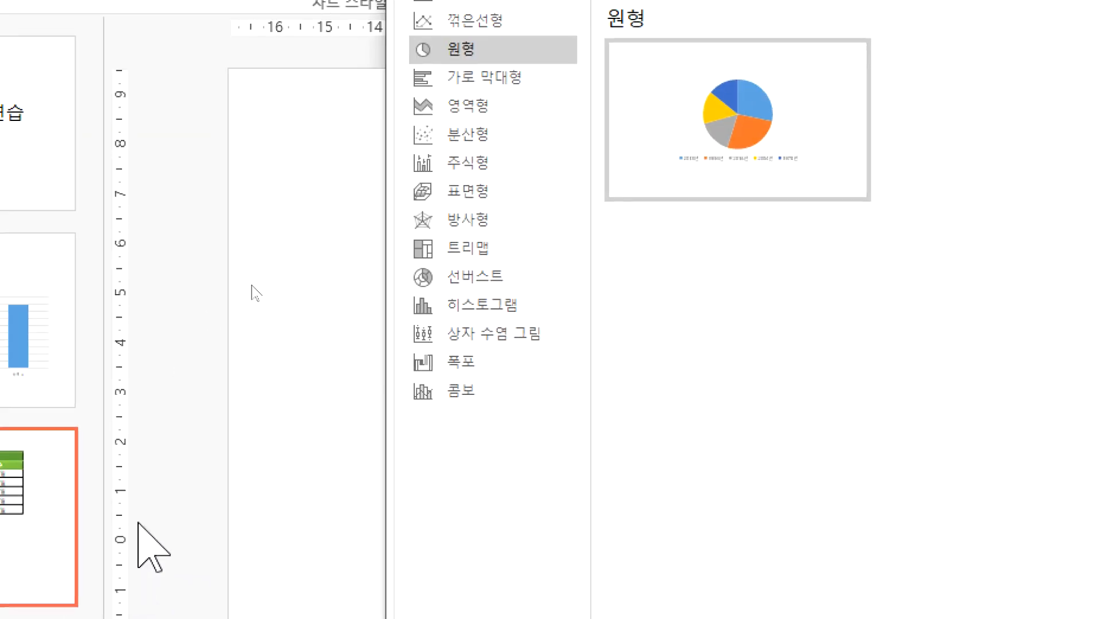
click(497, 81)
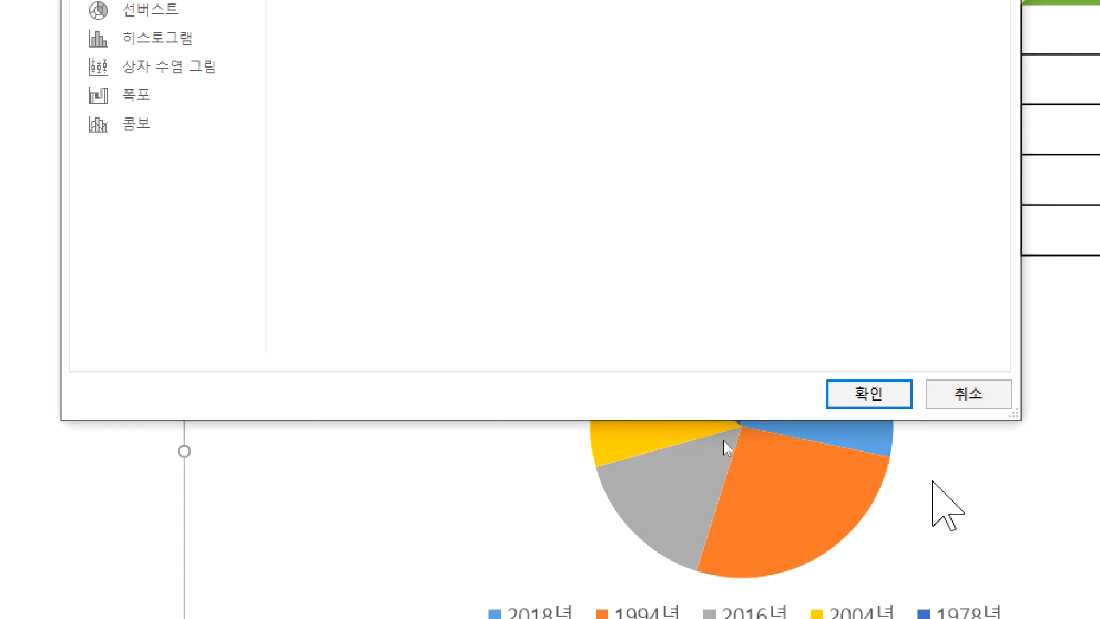
click(867, 396)
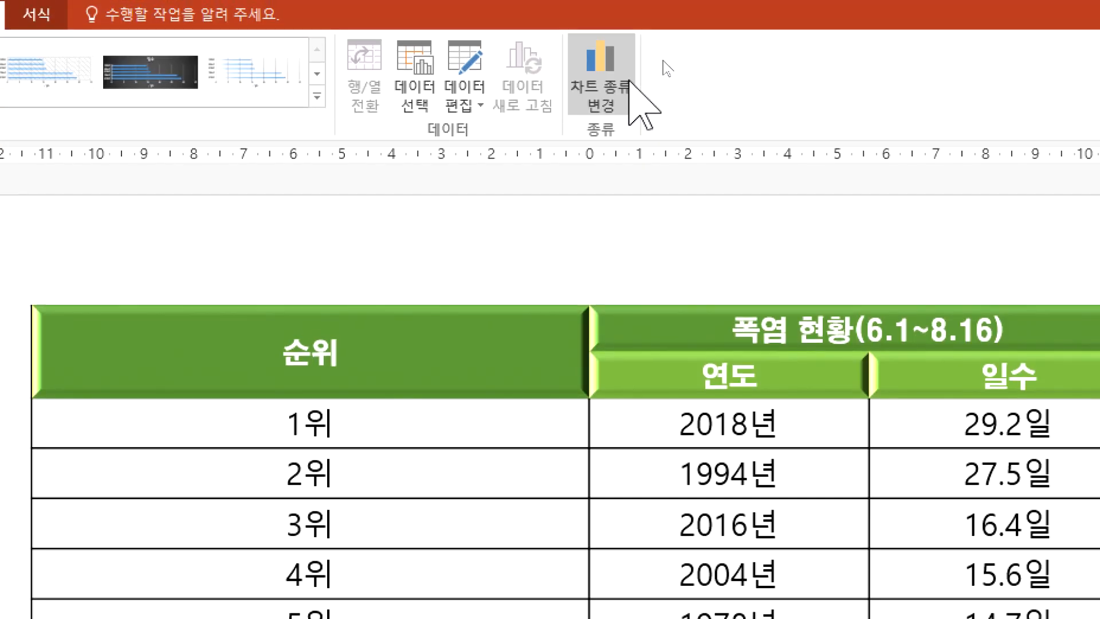
Step: Change the heatwave chart from horizontal bars to a basic line chart (꺾은선형)
click(601, 85)
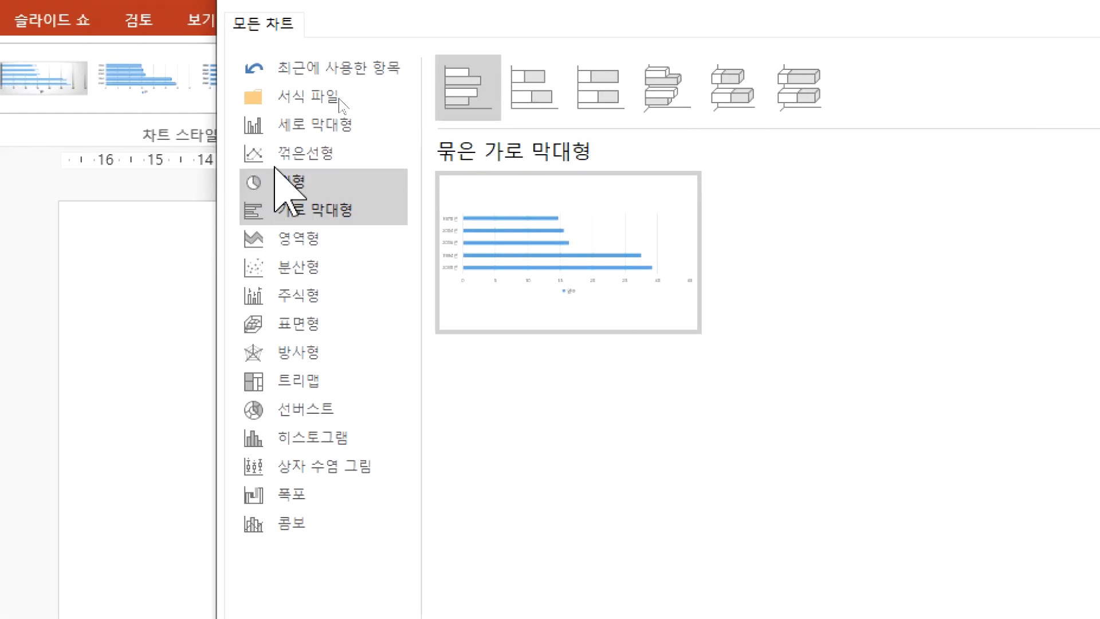
click(298, 153)
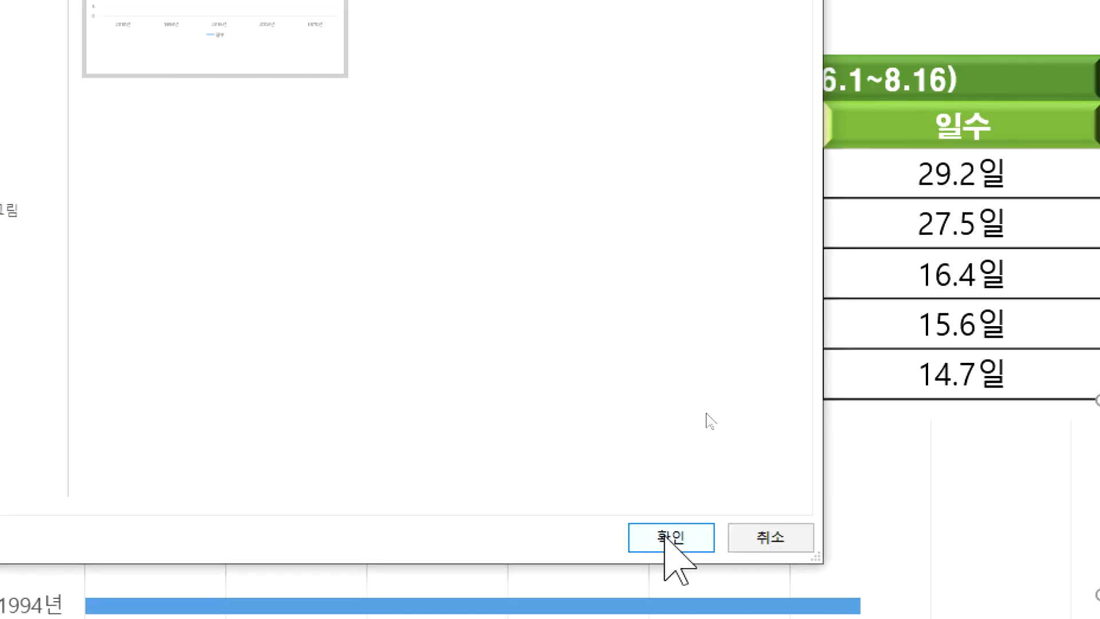
click(669, 537)
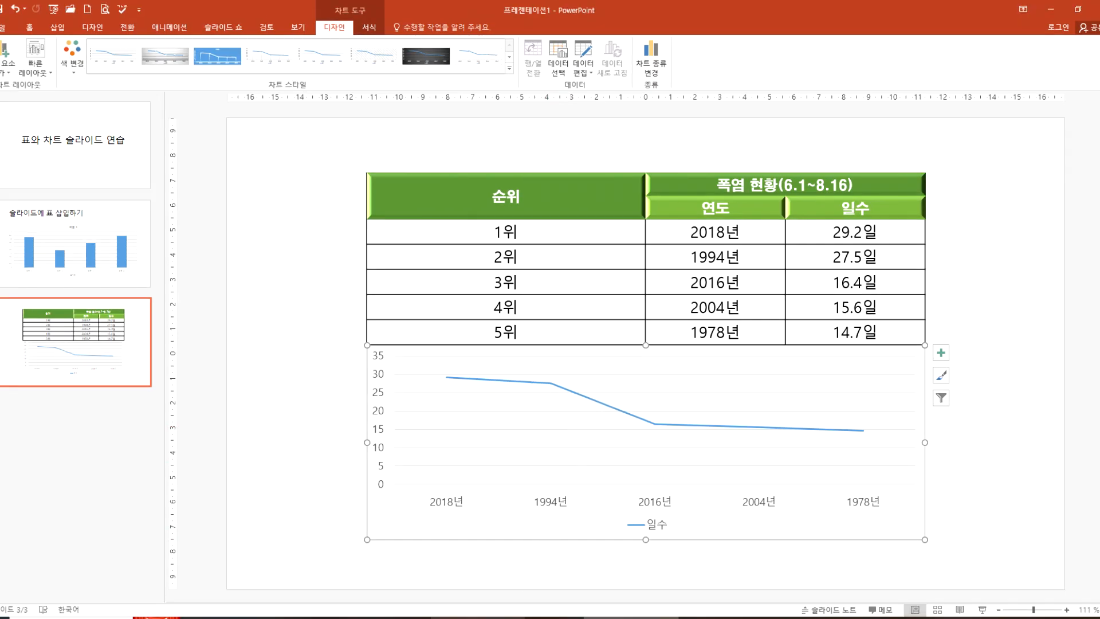
Step: Switch to Notepad and add the line "꺾은선형 > 추이 내용을 확인" at the end of the chart notes
click(475, 618)
text(꺾은서)
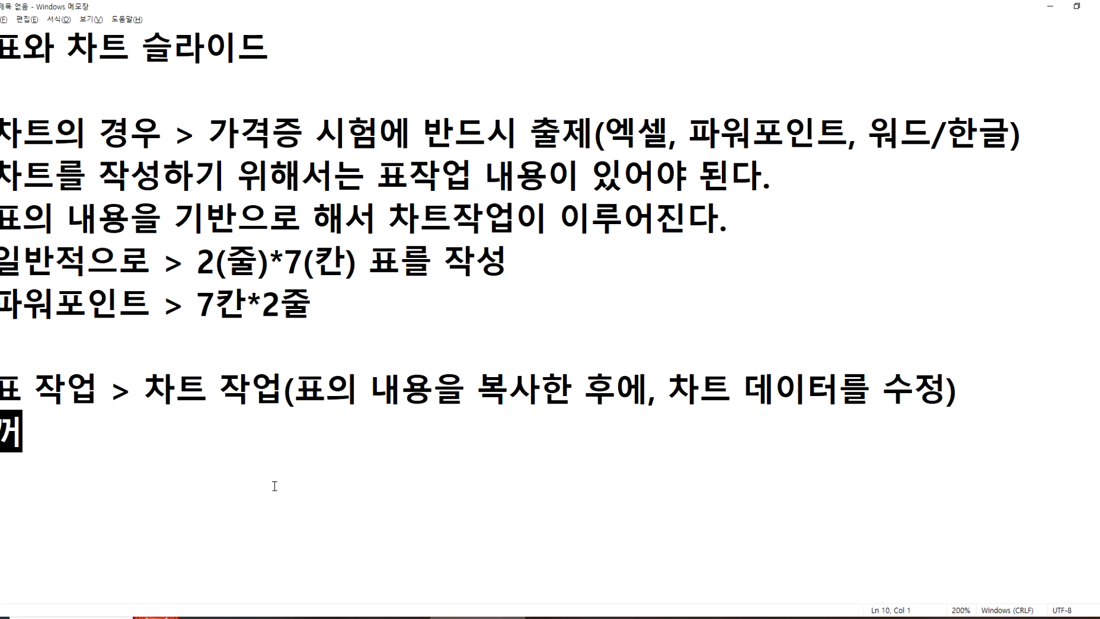
text(ㄴ형 > 충)
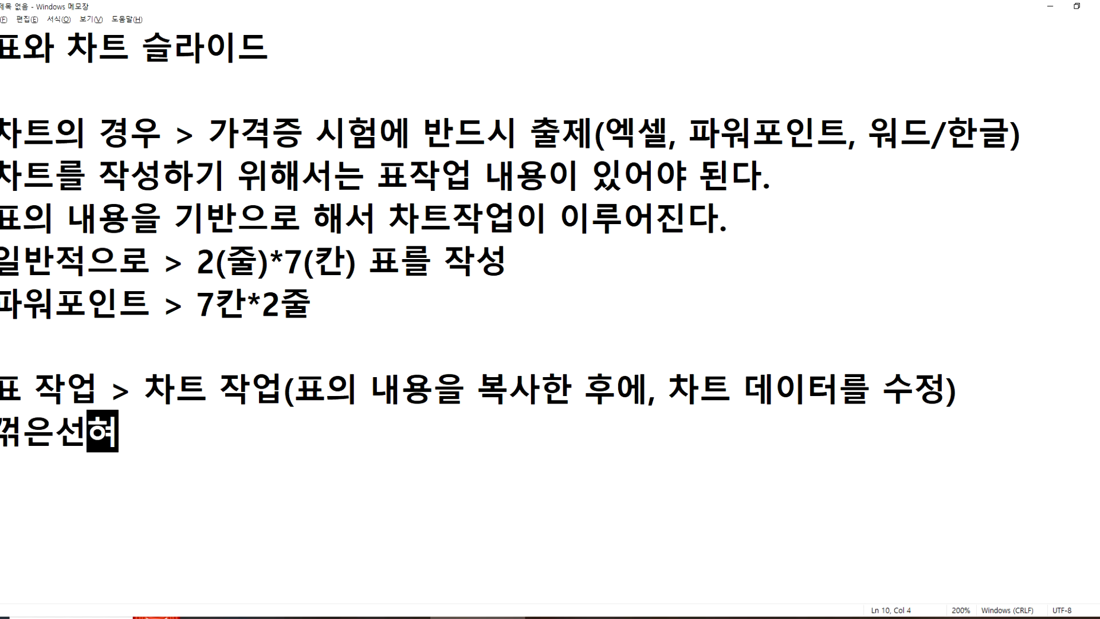
text(이 )
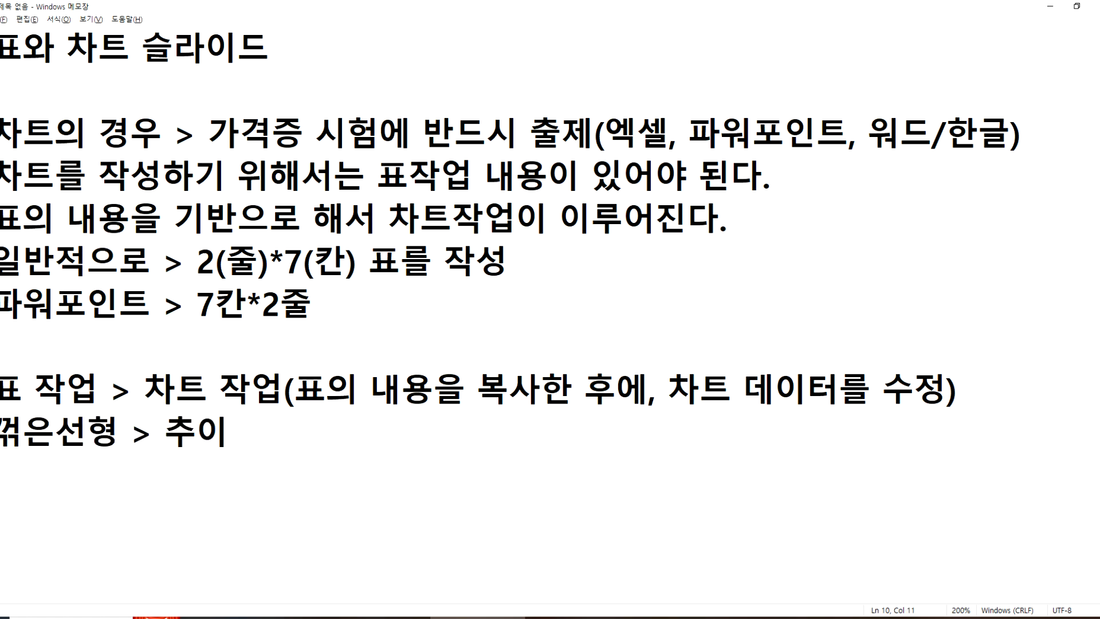
text(내용을 호가이)
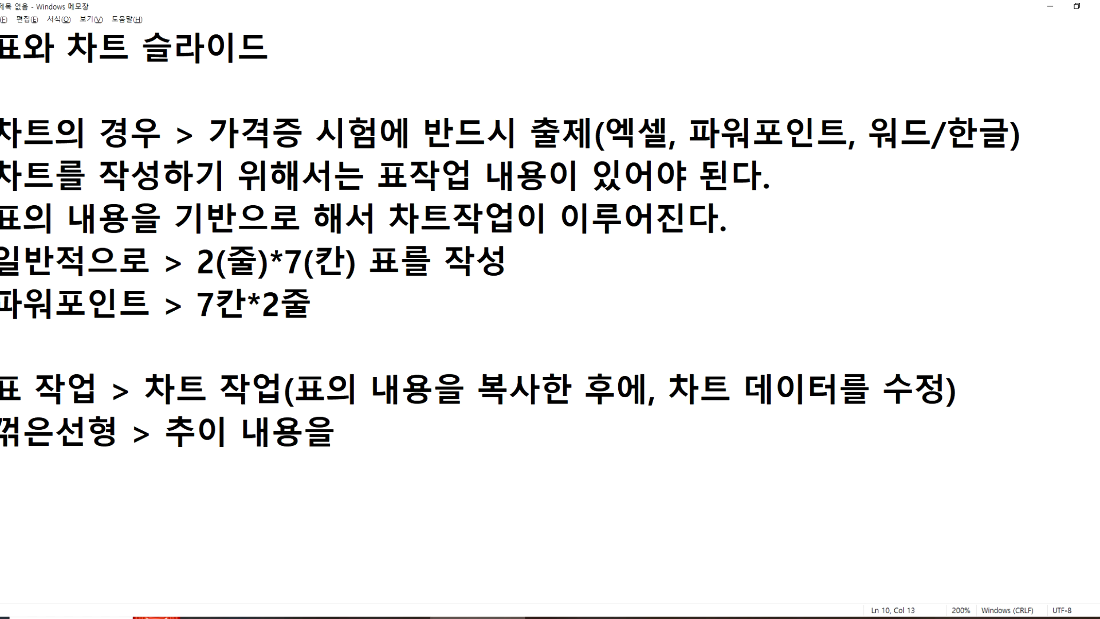
key(BackSpace)
key(BackSpace)
key(BackSpace)
text(확인)
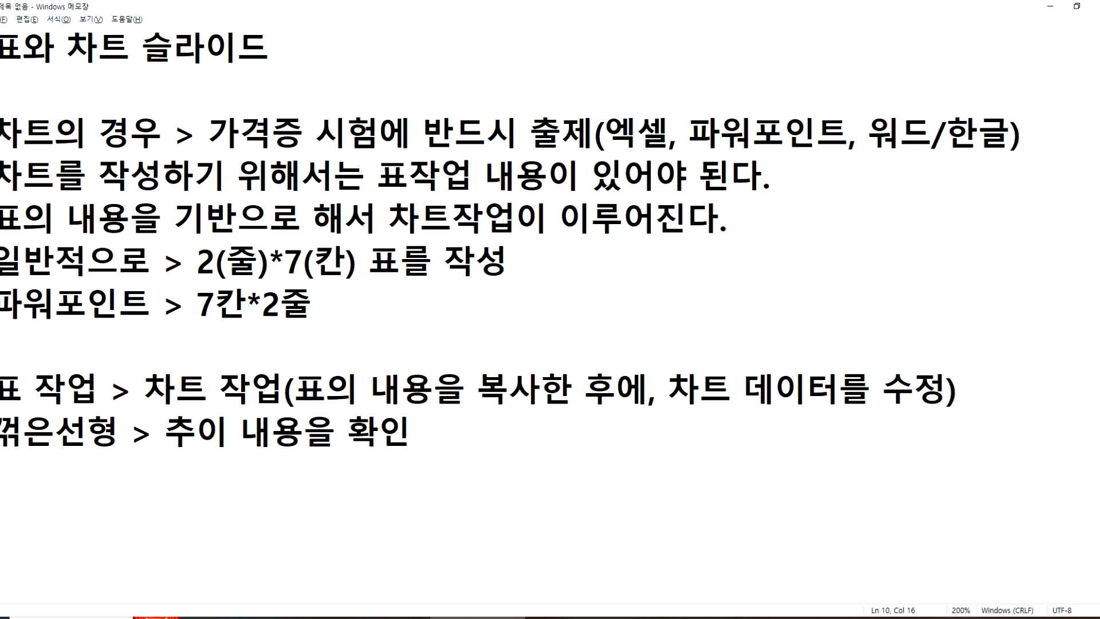
Step: Return to PowerPoint and trace the line chart's trend from 2018년 to 1978년 with a temporary red arrow
key(alt+Tab)
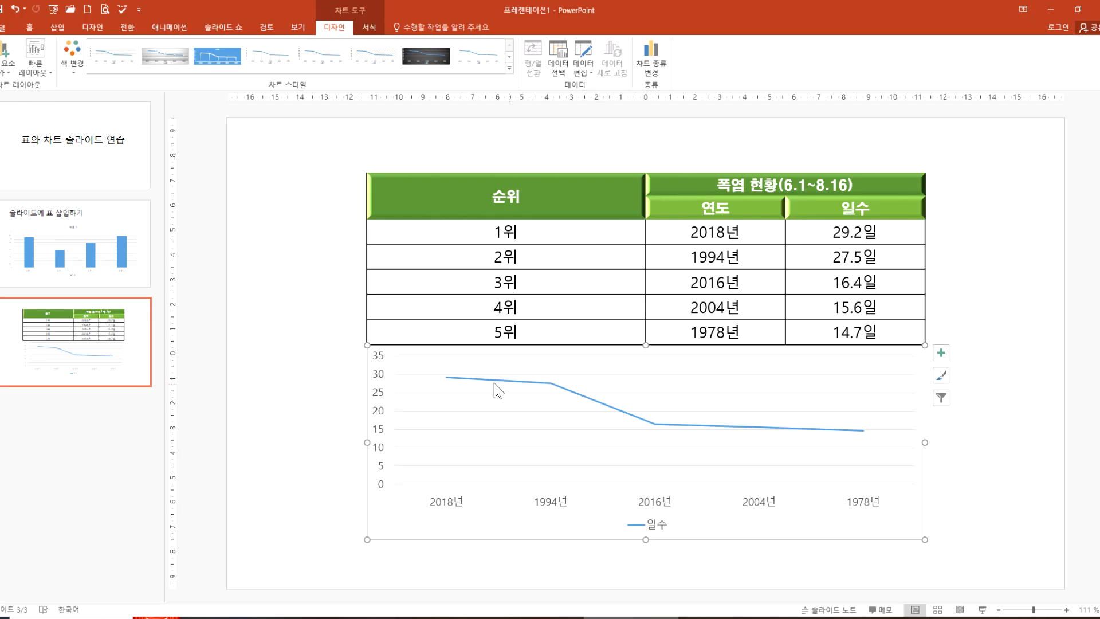
mouse_move(448, 378)
mouse_down()
mouse_move(833, 473)
mouse_move(797, 501)
mouse_up()
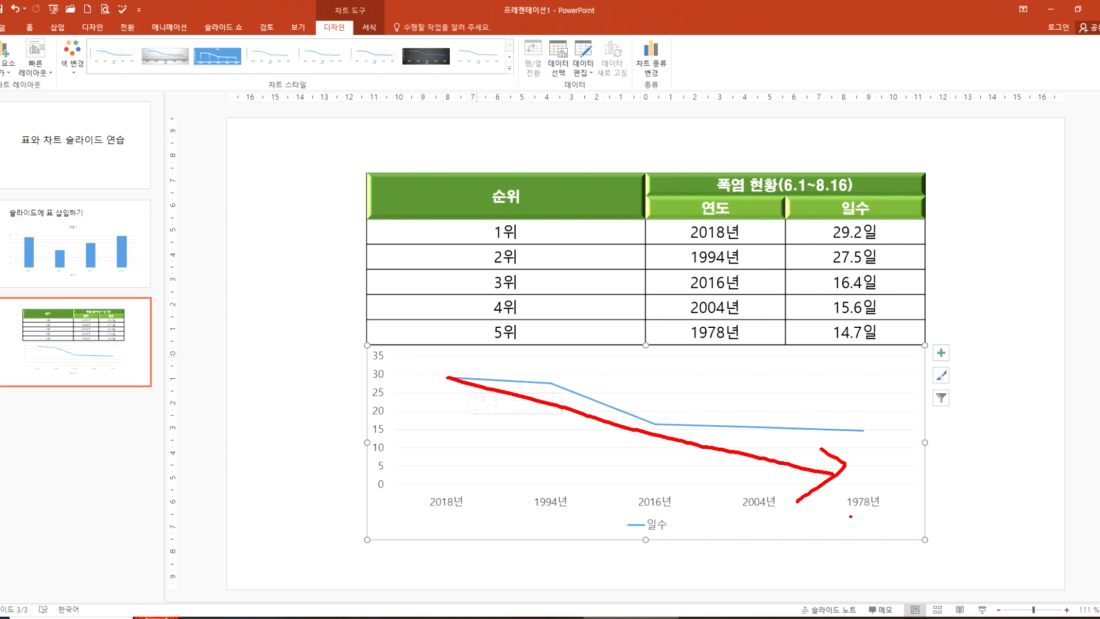
key(Escape)
Step: Switch to Notepad and append "(날씨가 더우면 음료수 판매량은 늘어난다)" to the end of the 꺾은선형 note
key(alt+Tab)
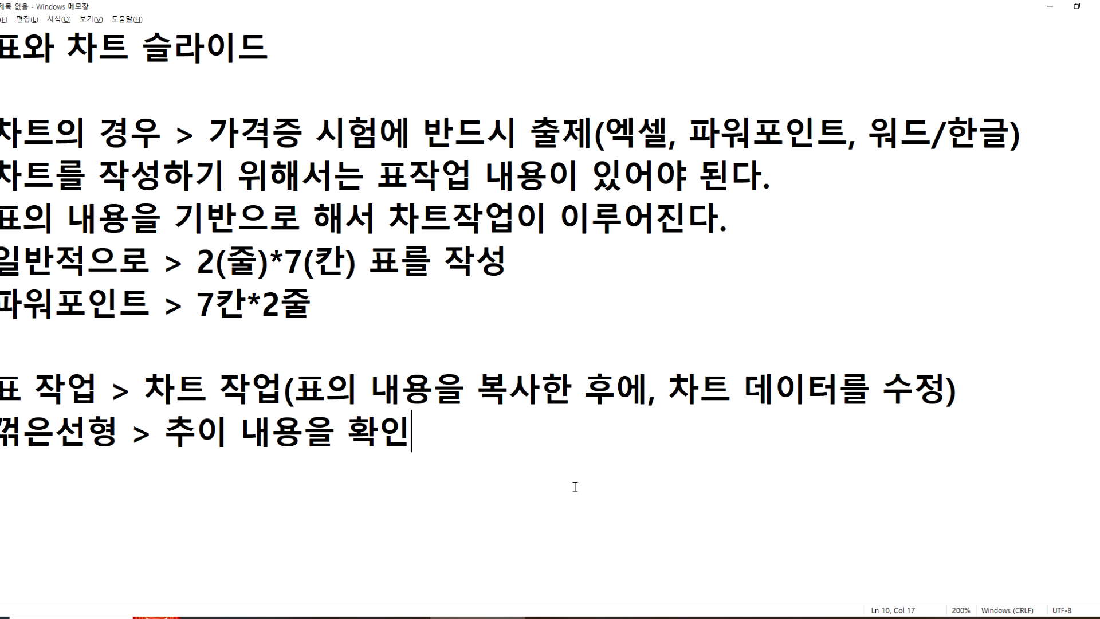
click(223, 433)
text((날씨)
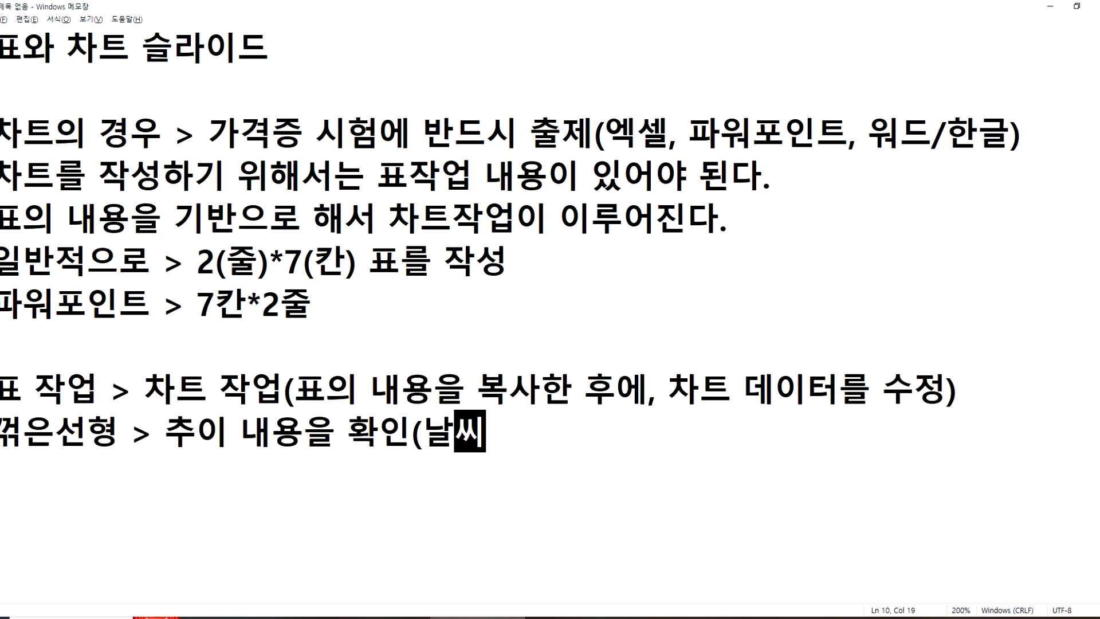
text(가 덩우면 )
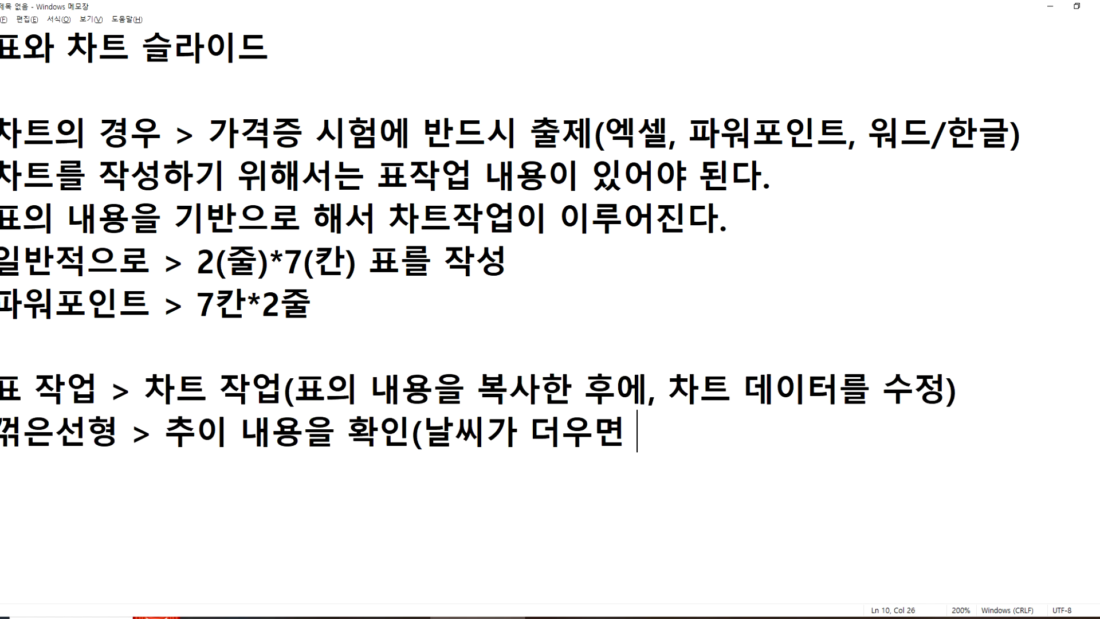
text(음료수 판매)
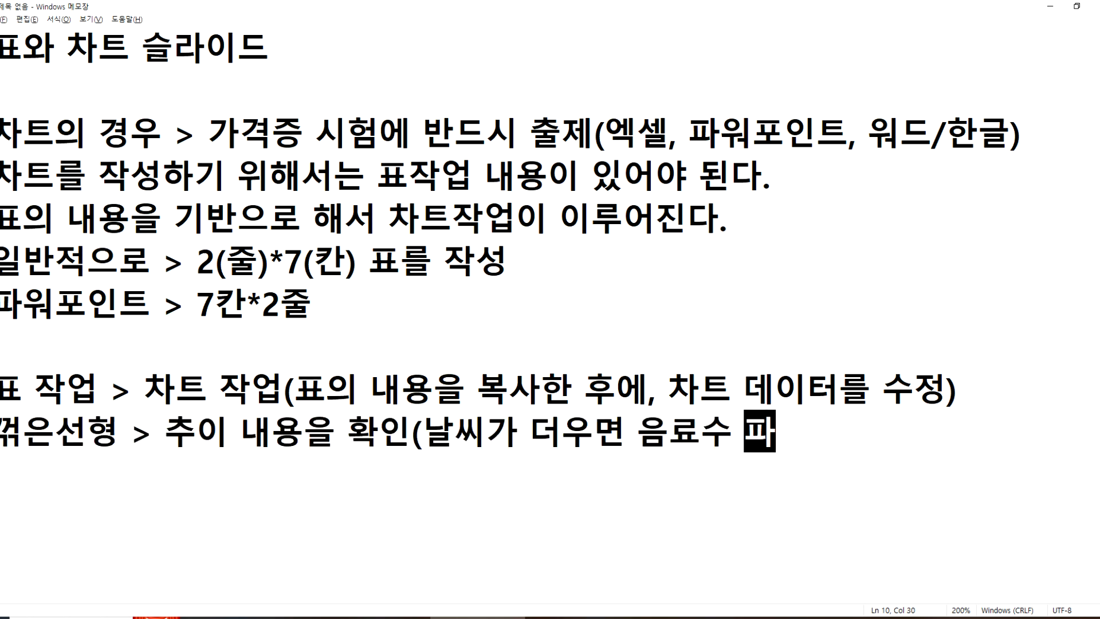
text(량)
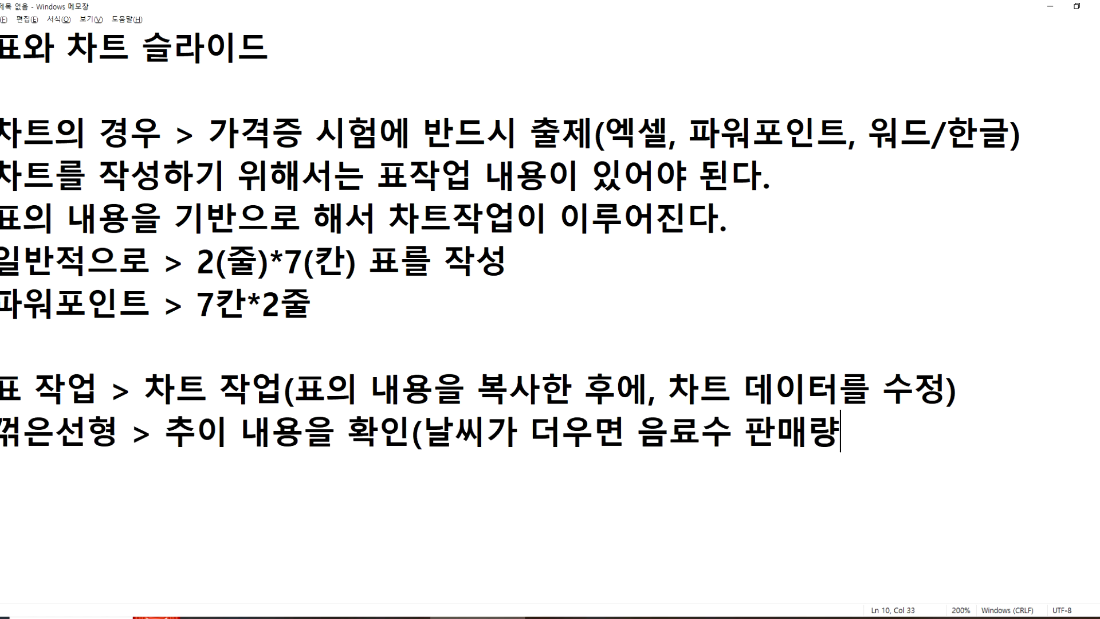
text(은 늘언난다))
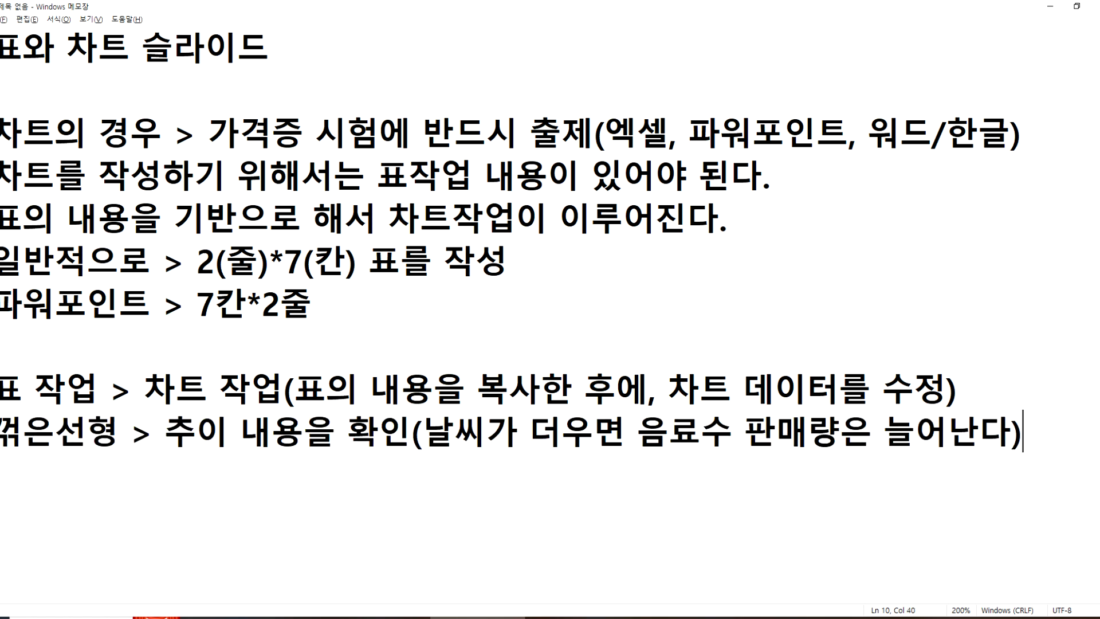
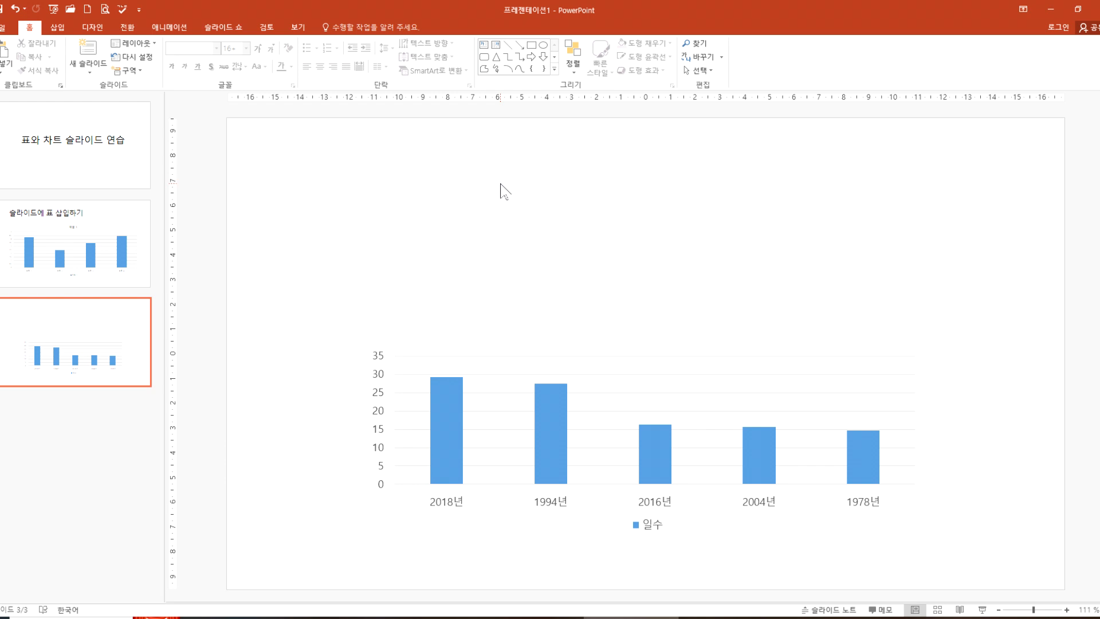
Step: Restore the deleted heatwave table on slide 3 and paste a copy of the slide after it
key(ctrl+z)
key(ctrl+v)
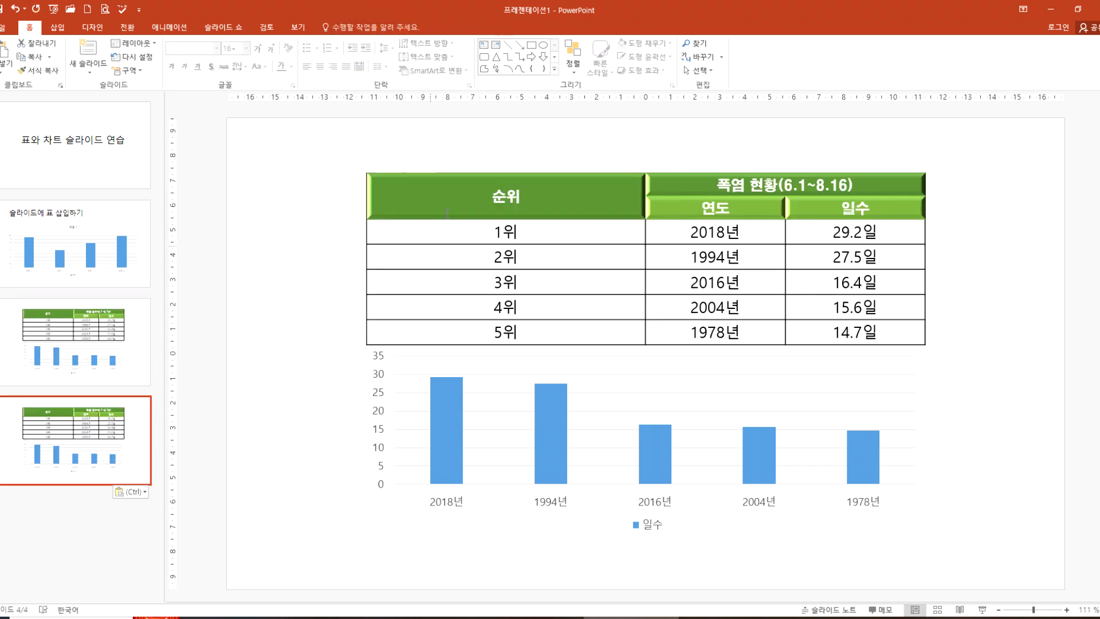
Step: Delete the table from slide 4 and stretch its chart upward to fill the freed space
click(462, 174)
key(Delete)
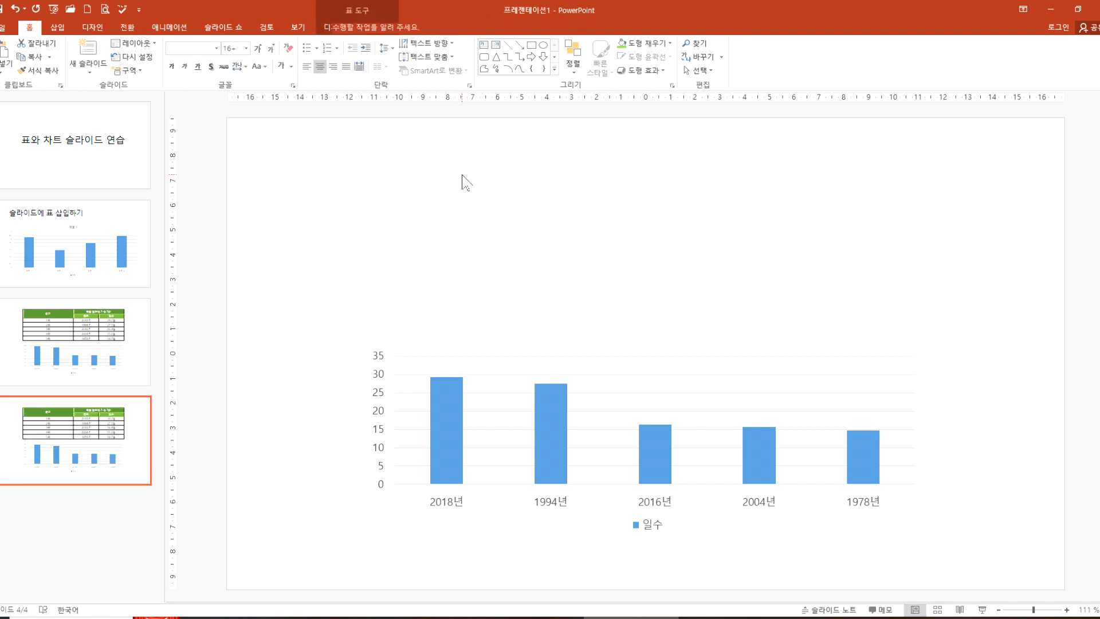
click(545, 361)
drag(648, 324, 646, 150)
click(296, 342)
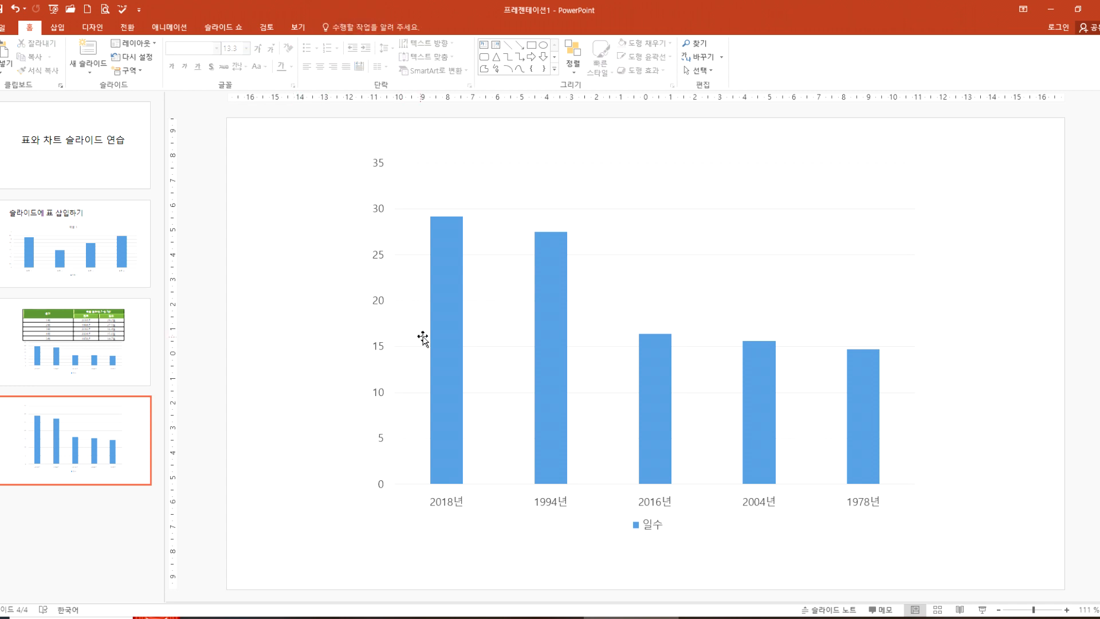
Step: Compare slide 3's table and chart with the chart-only slide 4, checking how each year's number of days can be read
click(154, 341)
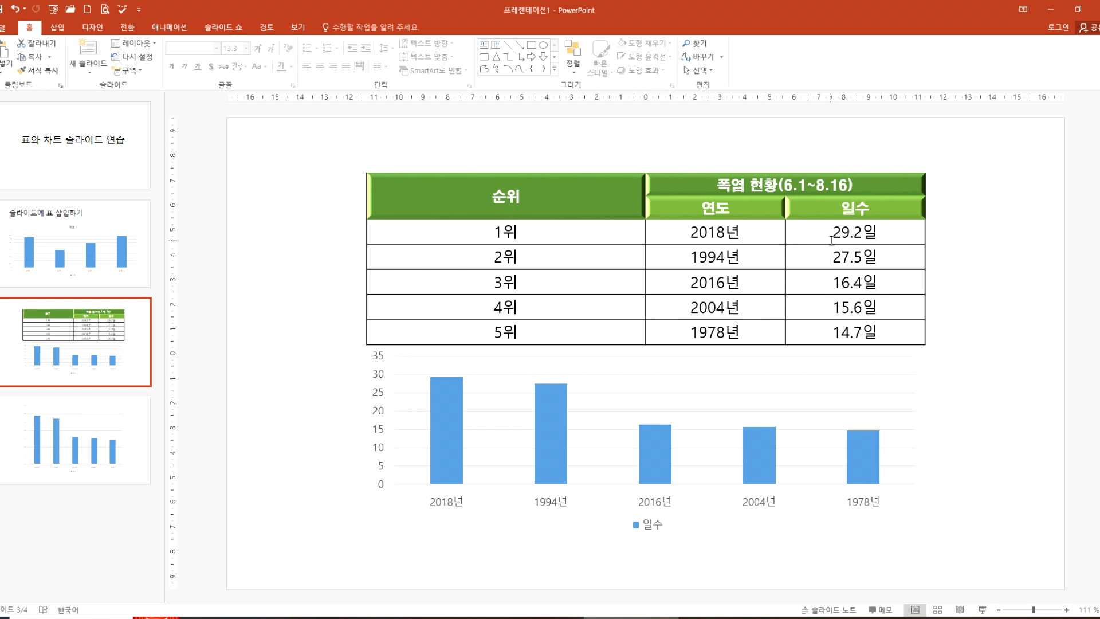
click(137, 424)
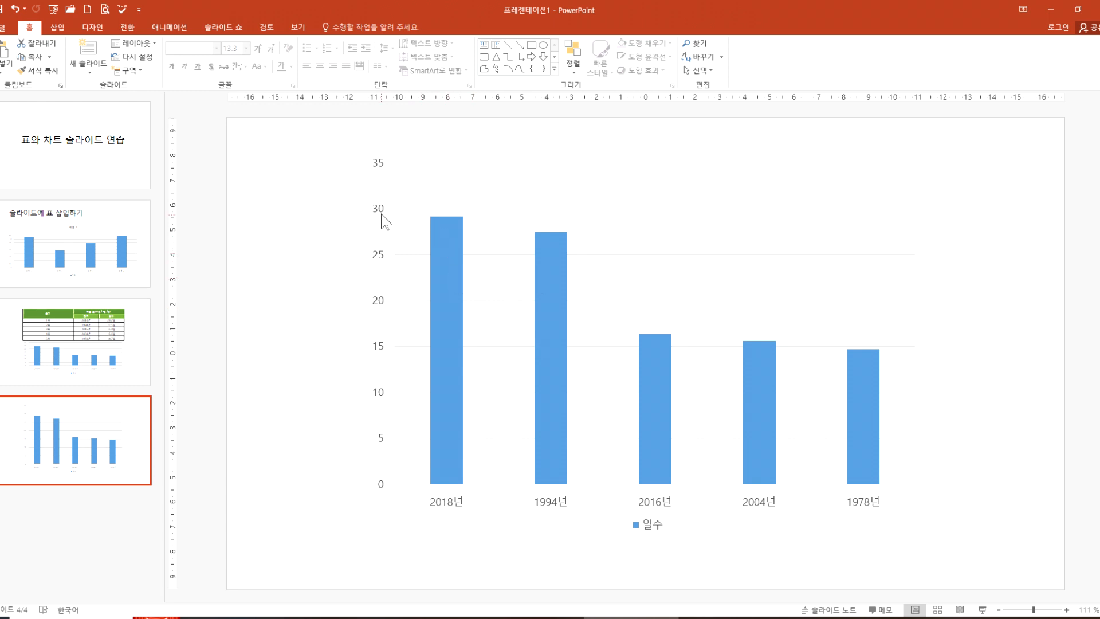
mouse_move(442, 232)
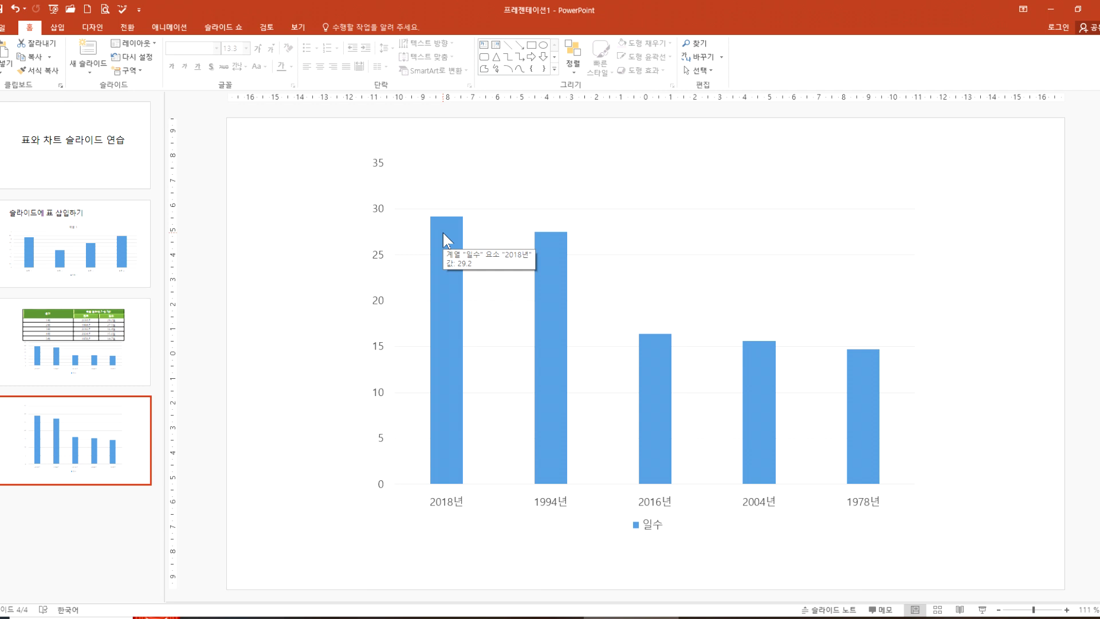
click(86, 332)
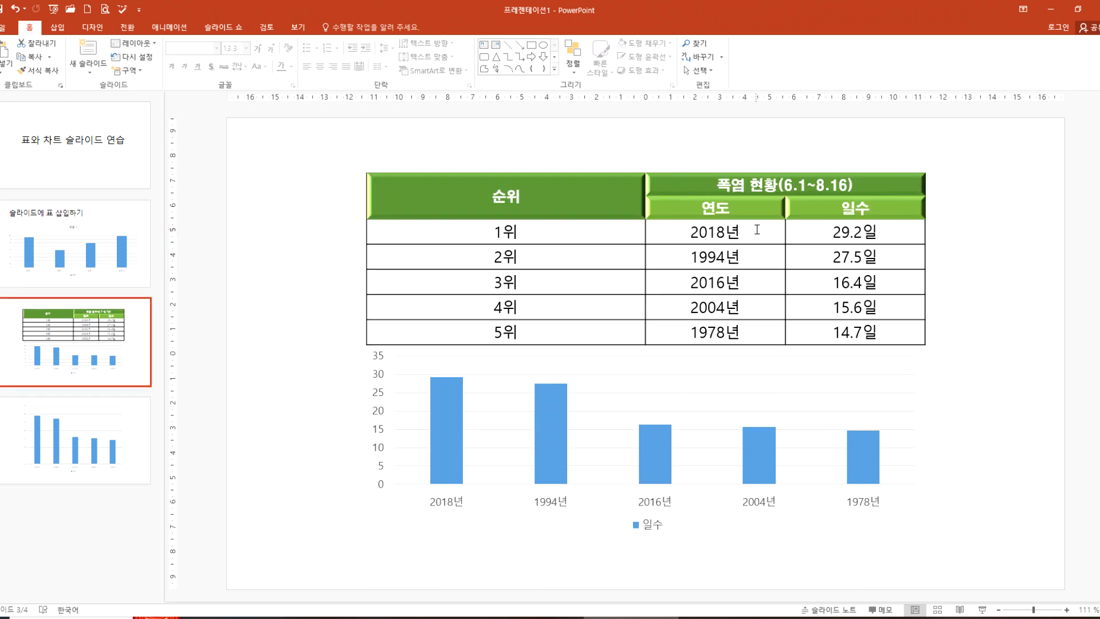
key(Down)
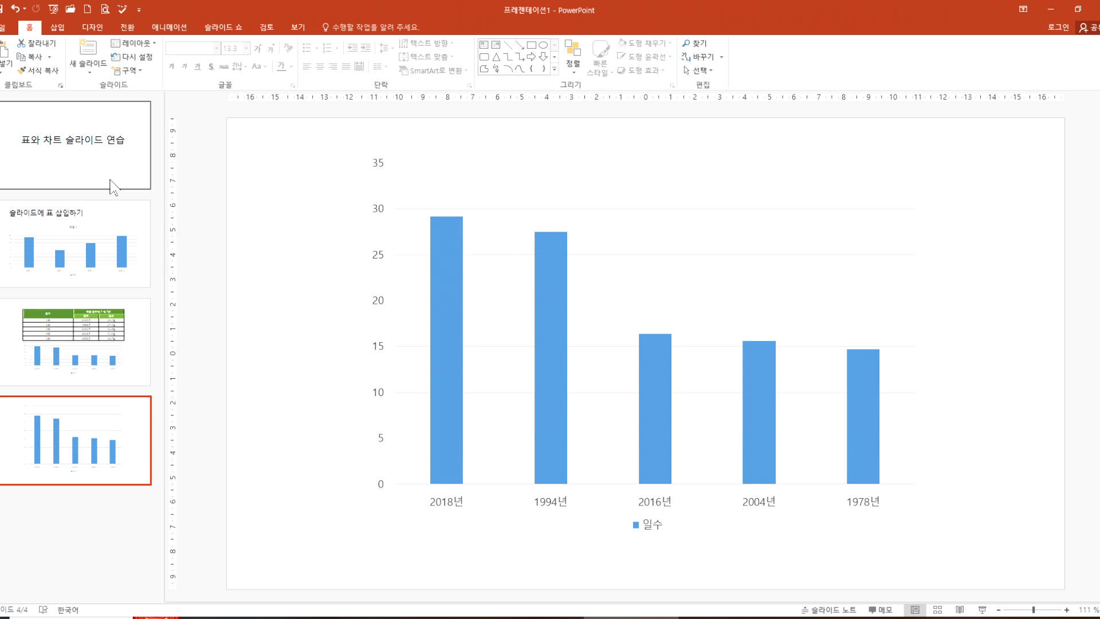
Step: Add data labels at the outside end (바깥쪽 끝에) of the columns in slide 3's chart
click(86, 362)
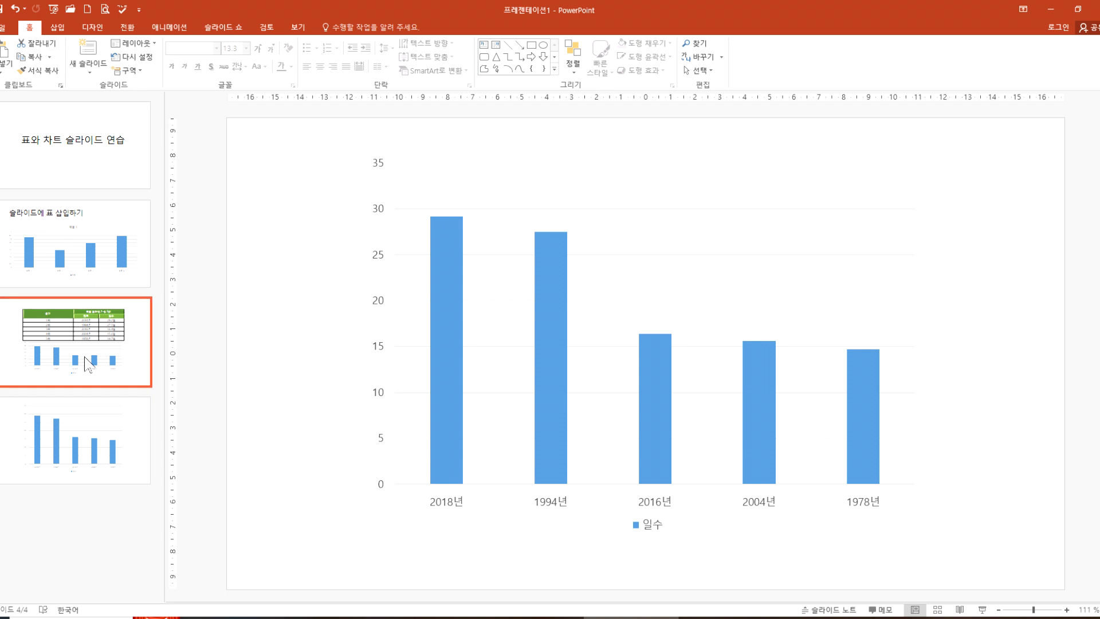
click(496, 365)
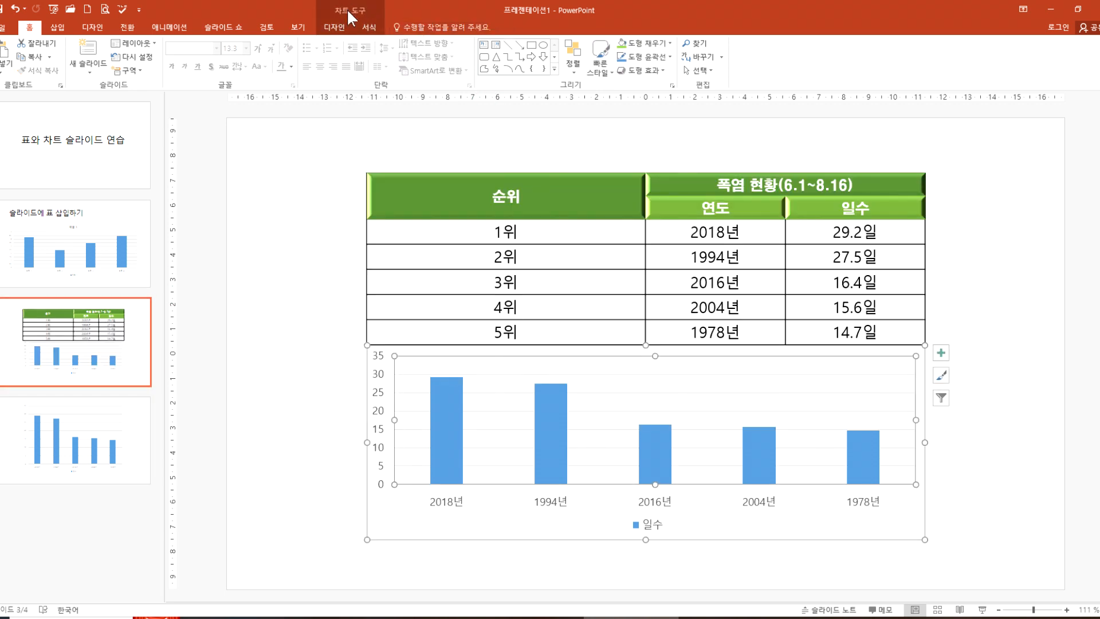
click(335, 28)
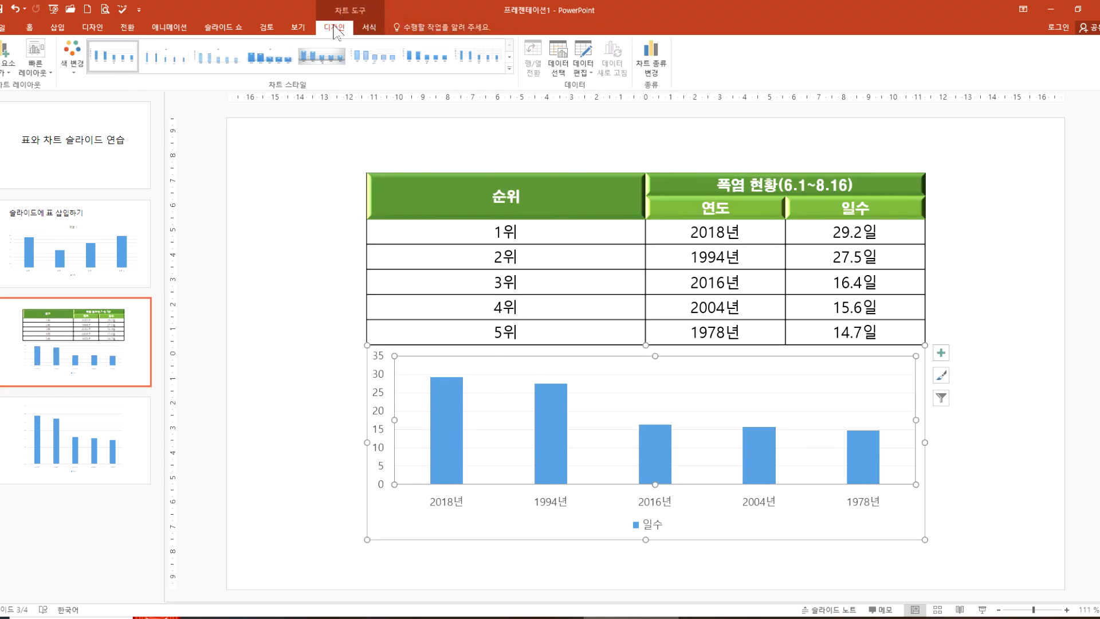
click(368, 27)
click(344, 29)
click(8, 75)
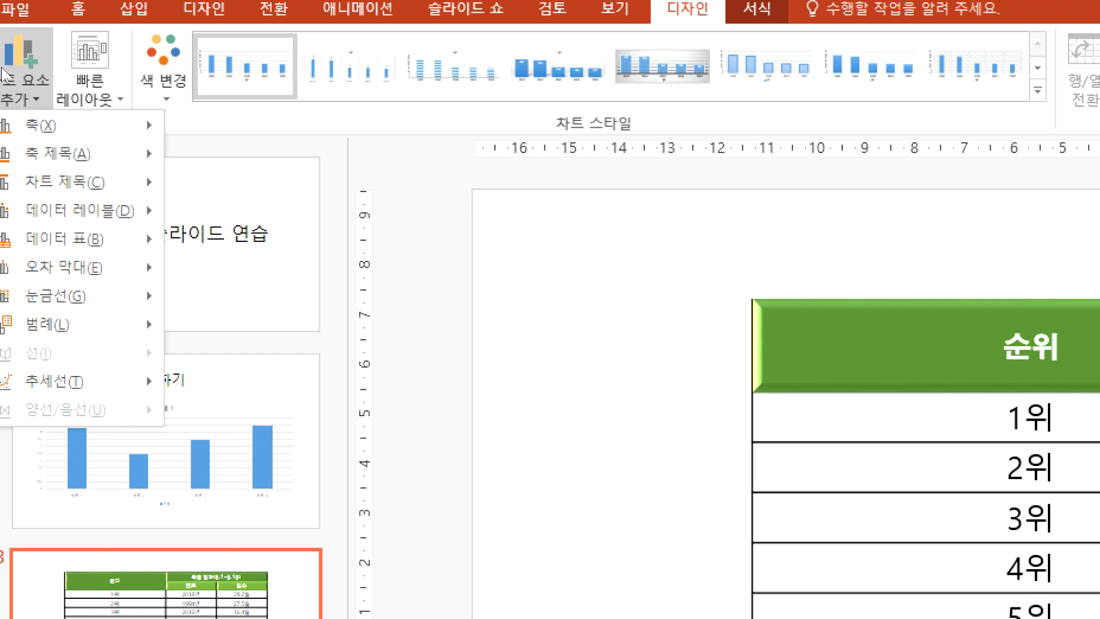
mouse_move(47, 221)
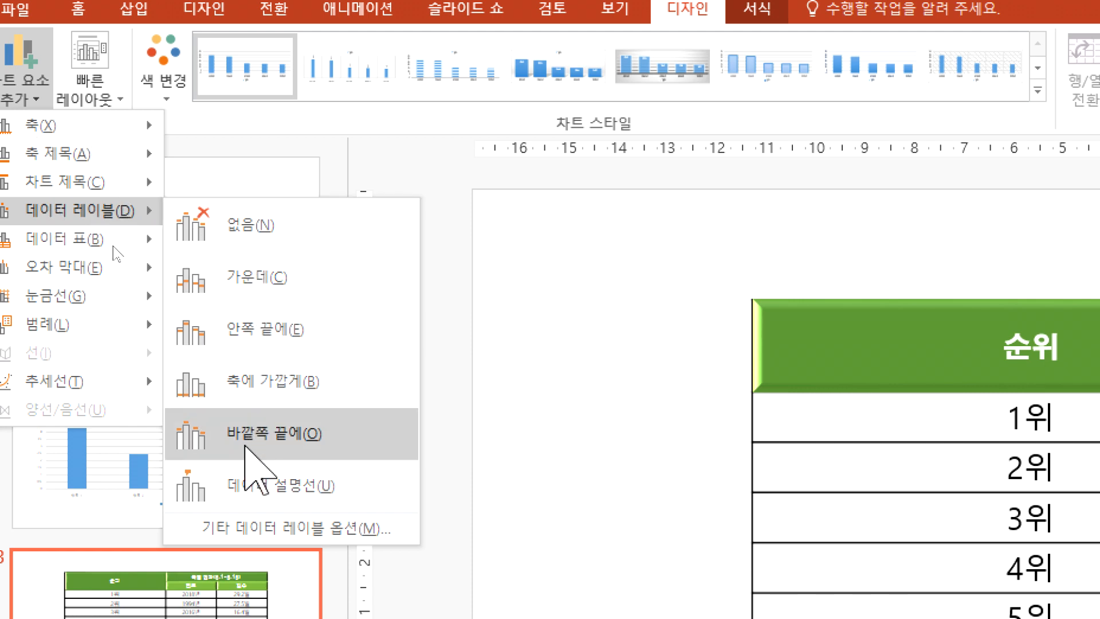
click(247, 448)
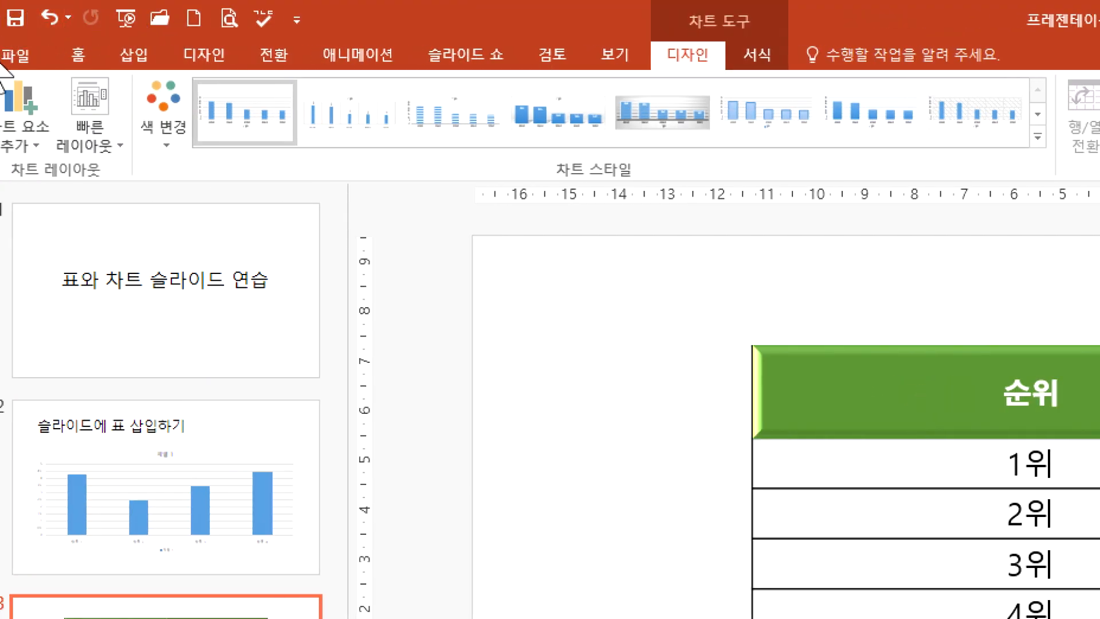
Step: Set the data labels of slide 3's chart to none (없음)
click(16, 137)
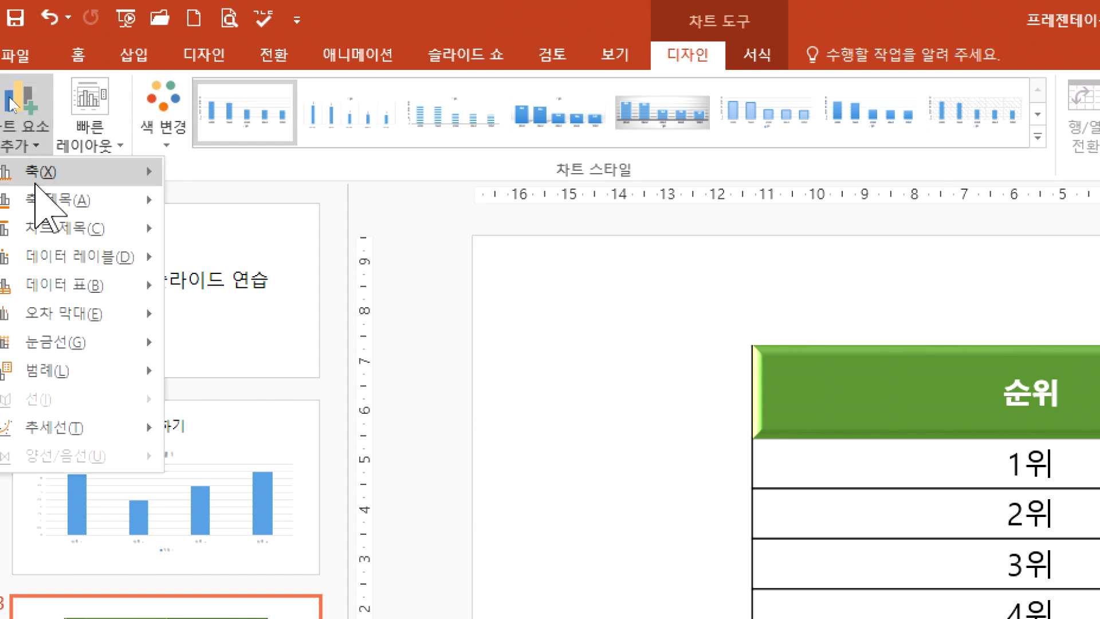
mouse_move(41, 258)
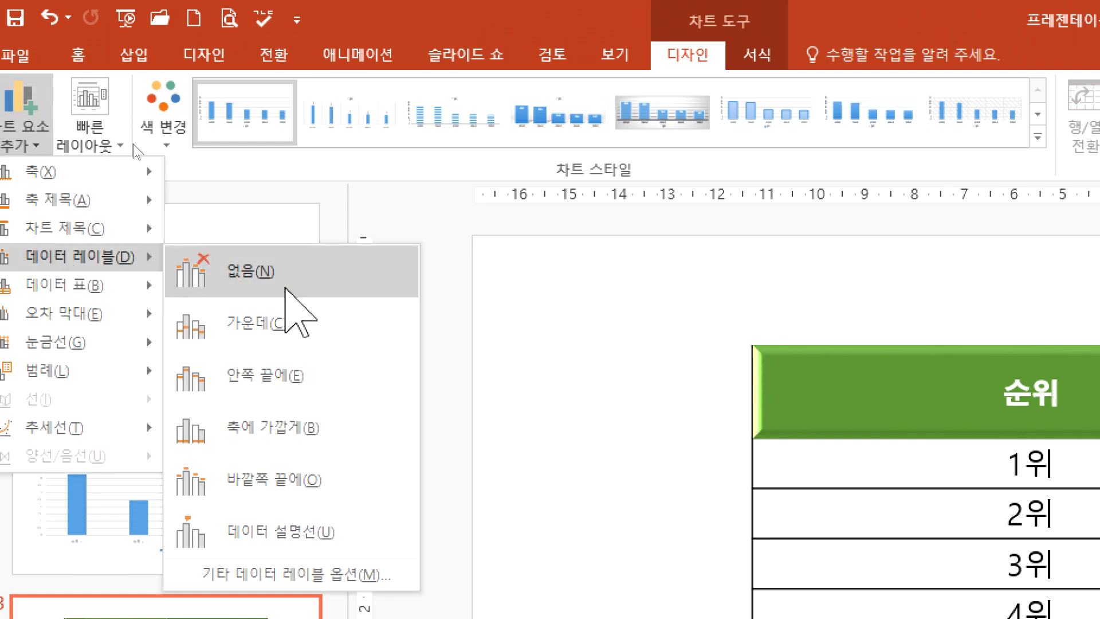
click(286, 286)
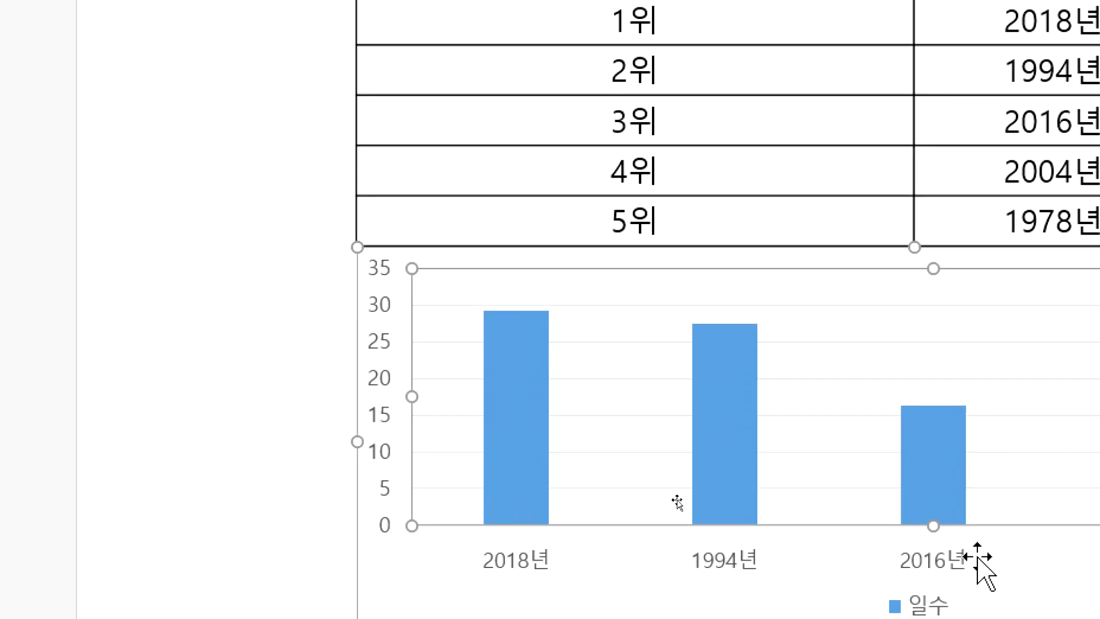
Step: Add centered data labels (가운데) to the columns of the chart on slide 4
click(106, 375)
click(407, 79)
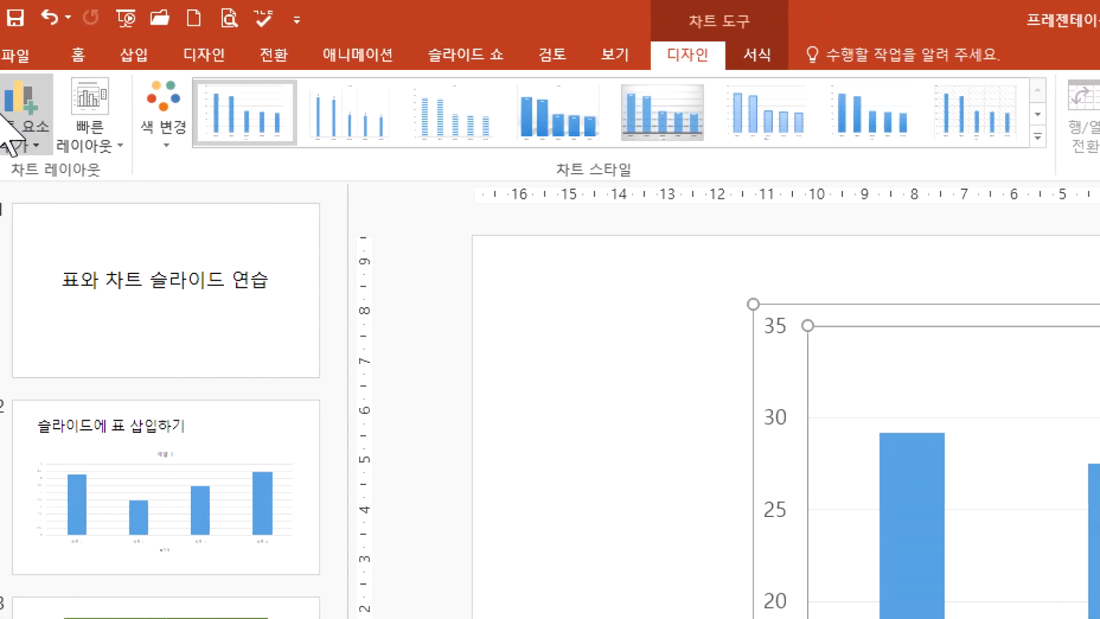
click(17, 136)
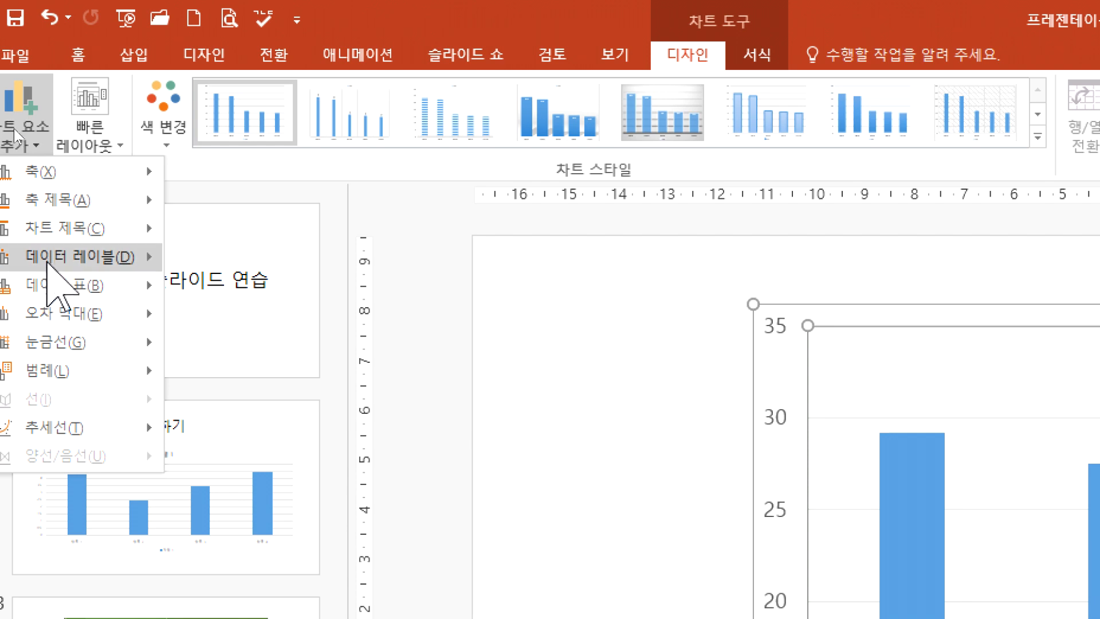
mouse_move(50, 266)
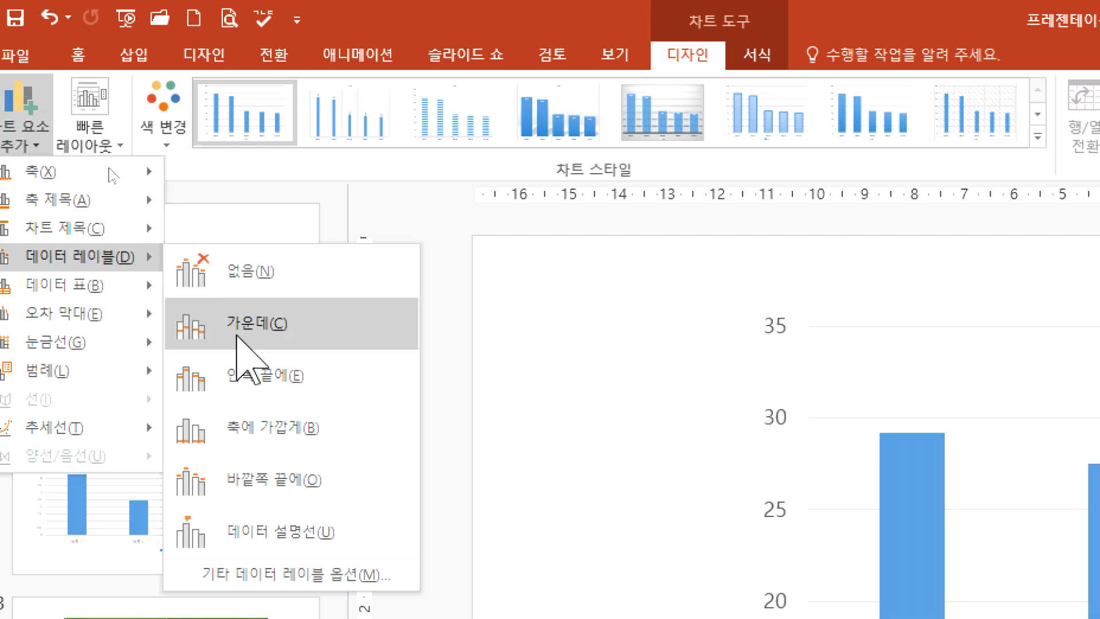
click(237, 324)
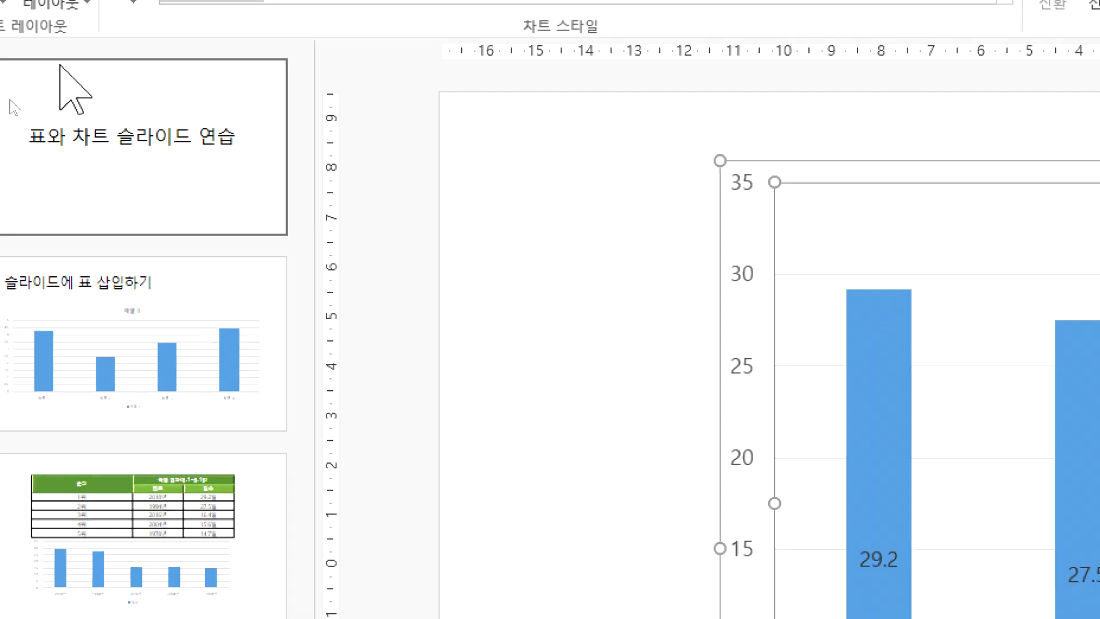
Step: Move the data labels of slide 4's chart to the inside end (안쪽 끝에) of the columns
click(20, 57)
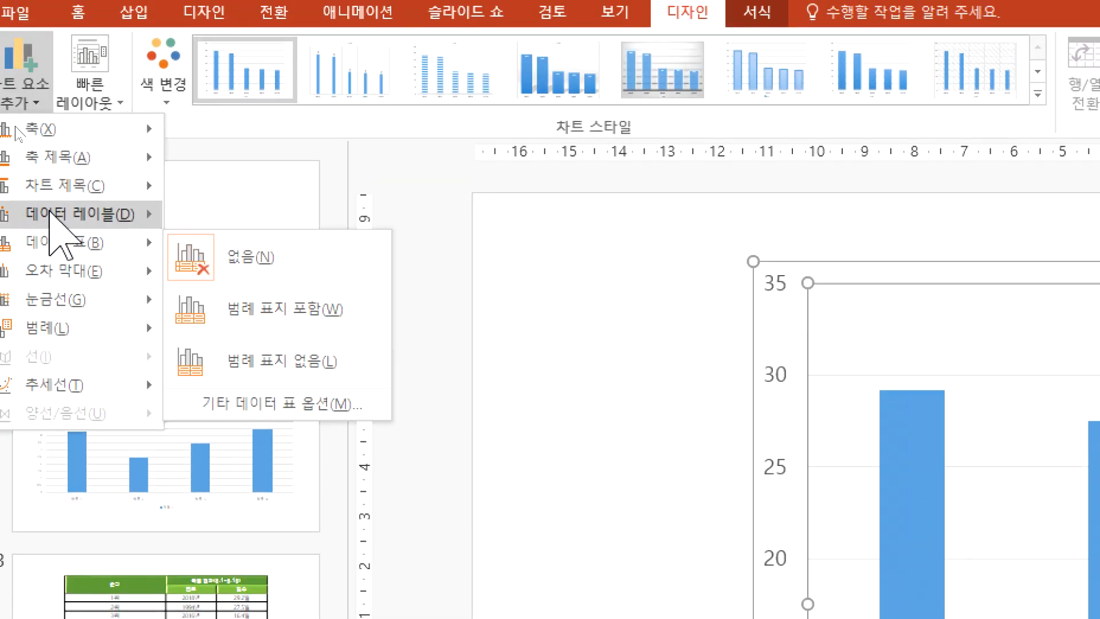
mouse_move(48, 213)
click(227, 339)
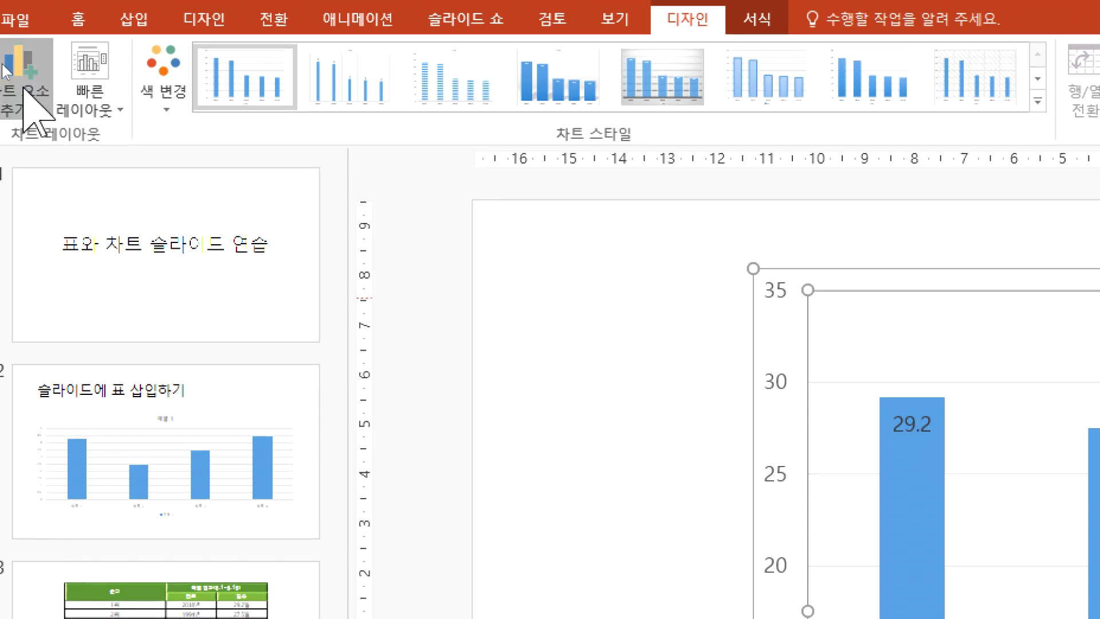
Step: Place the data labels of slide 4's chart at the outside end (바깥쪽 끝에) of the columns
click(23, 86)
mouse_move(77, 224)
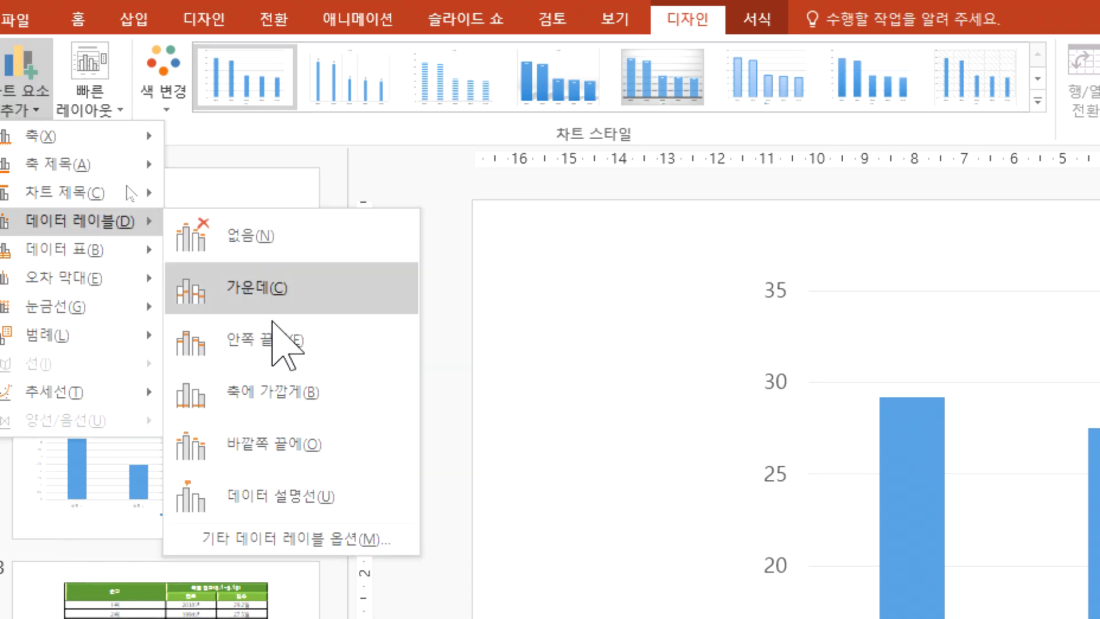
click(274, 444)
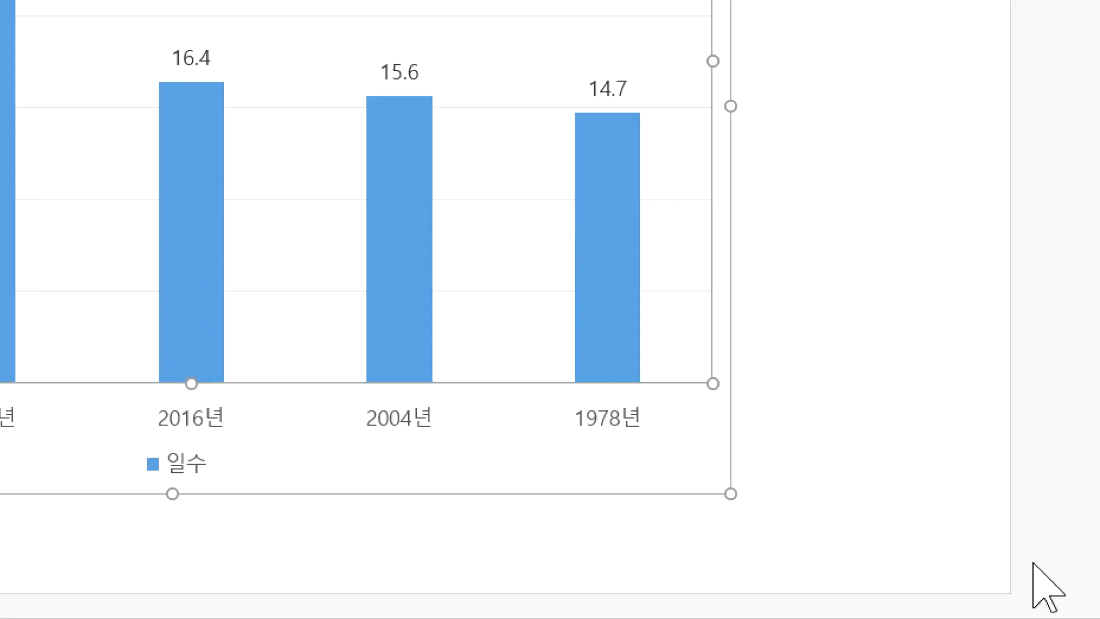
Step: Remove the data labels from slide 4's chart by setting them to none (없음)
click(776, 395)
click(701, 401)
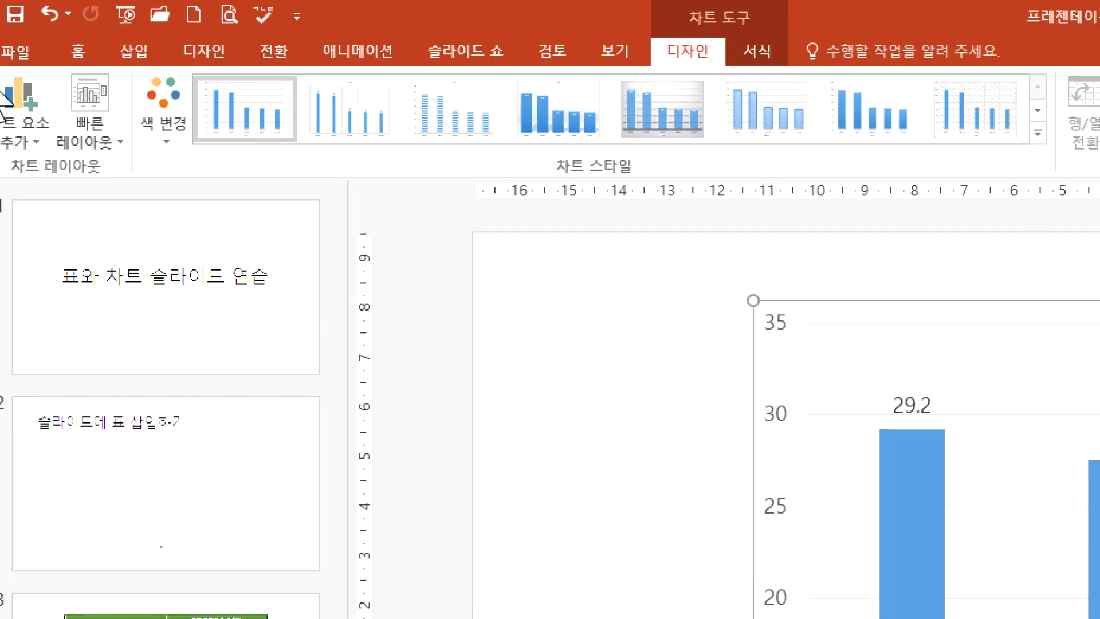
click(26, 132)
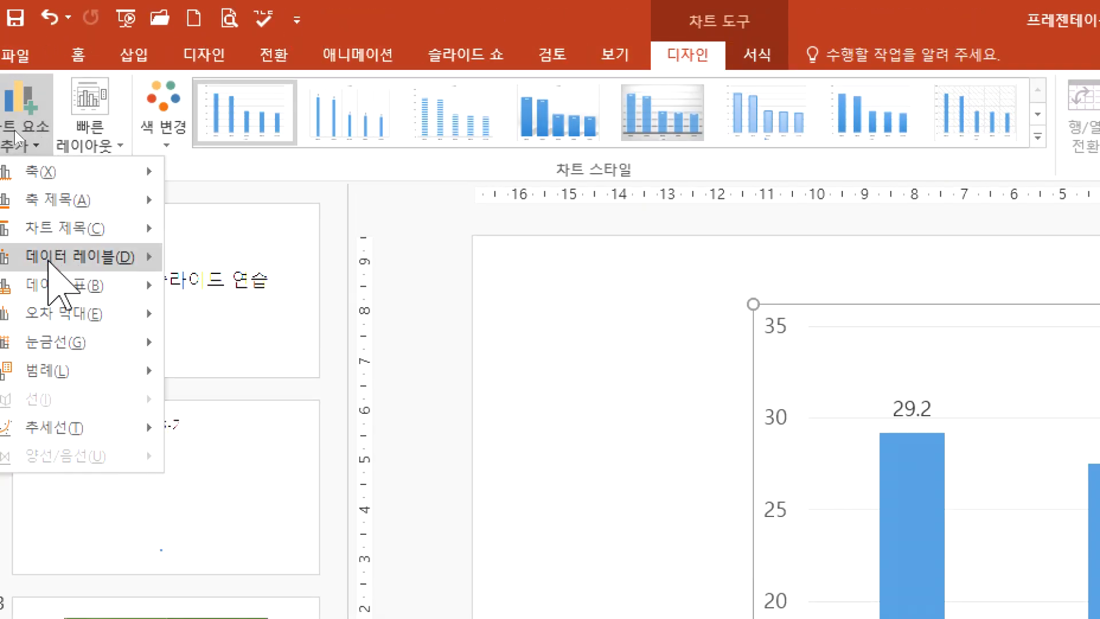
mouse_move(43, 258)
click(196, 277)
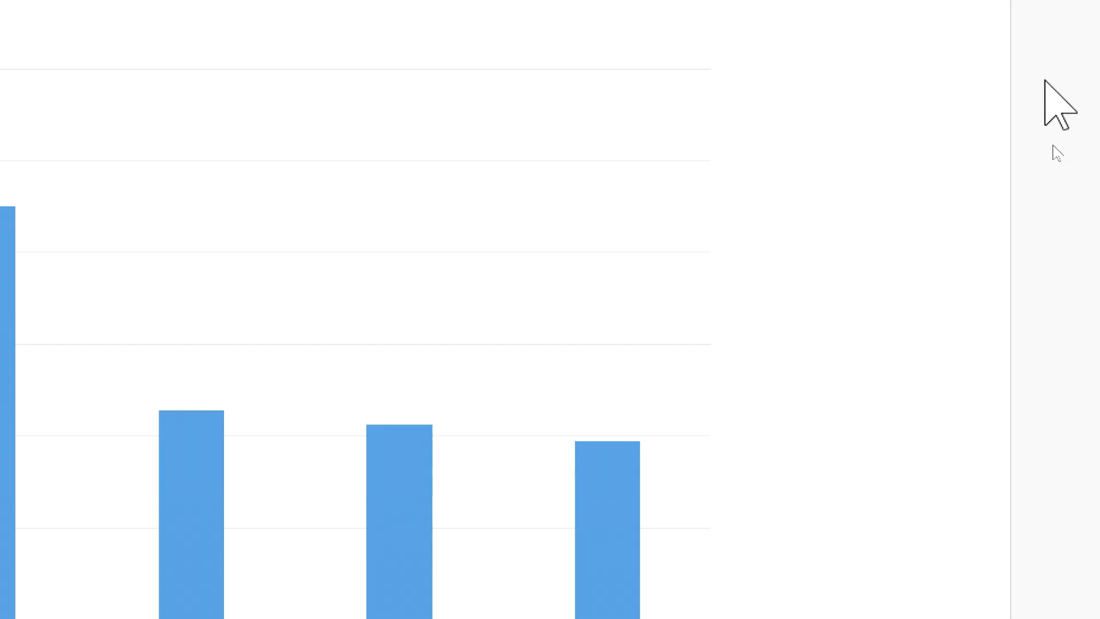
click(569, 121)
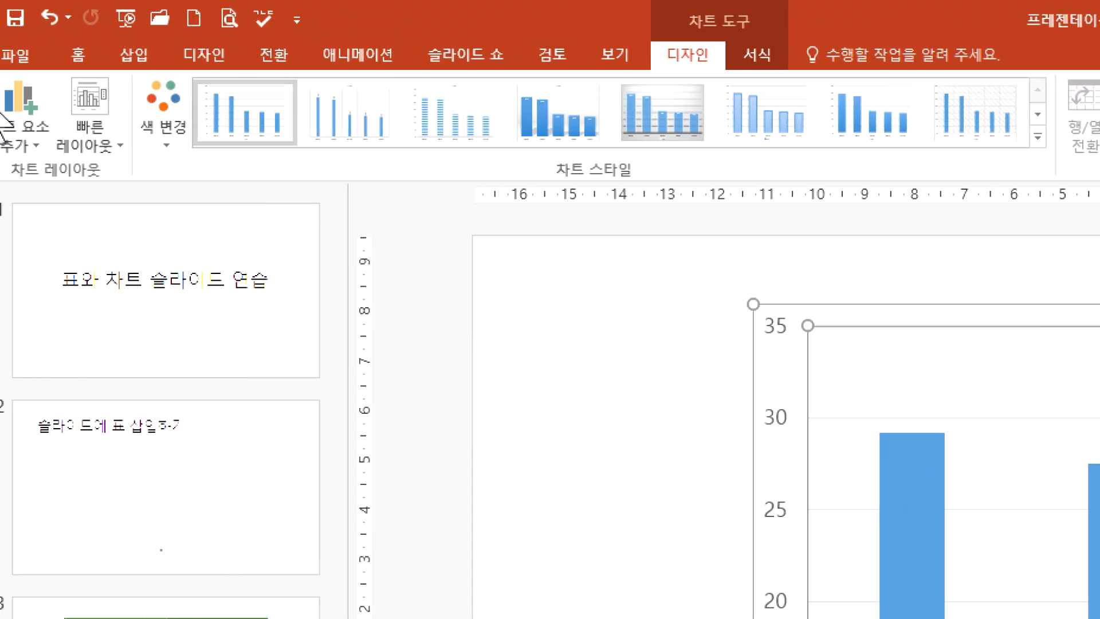
click(35, 118)
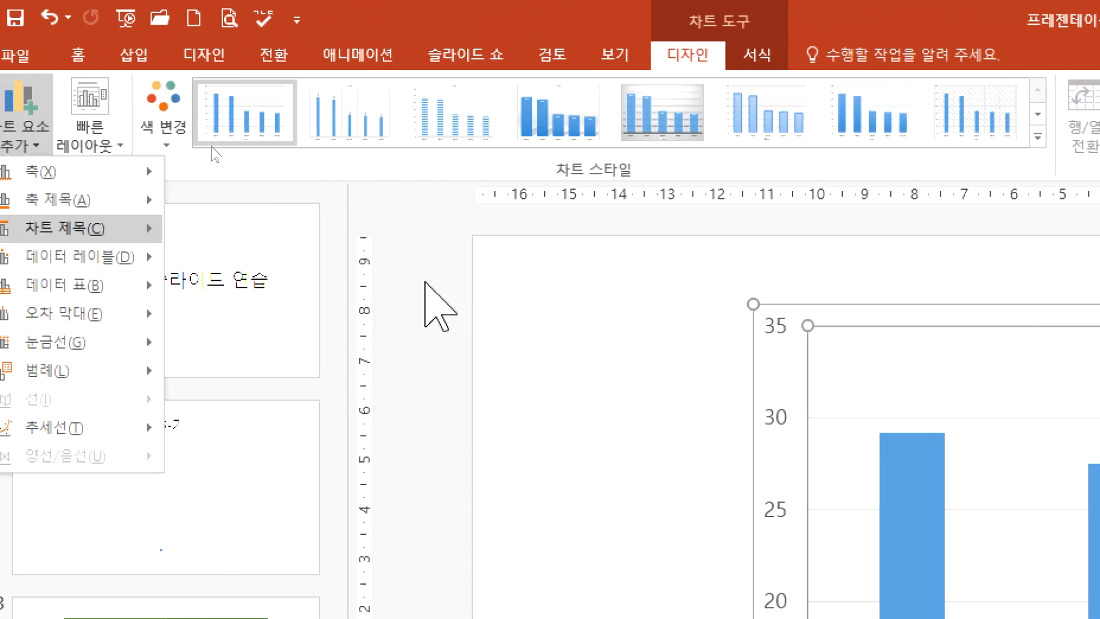
click(458, 296)
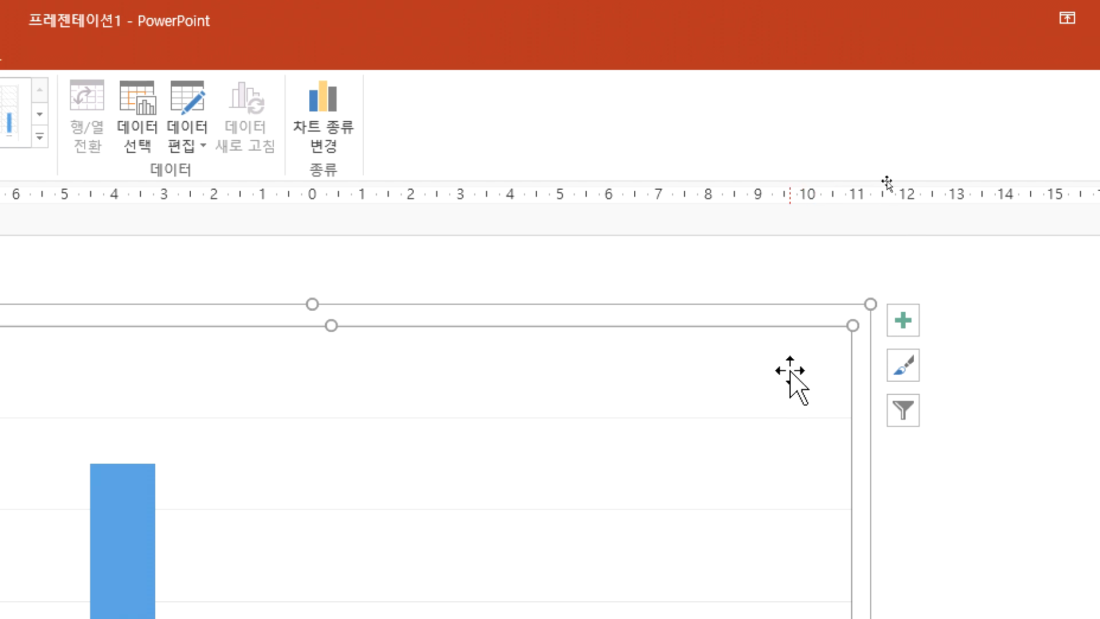
Step: Turn on data labels (데이터 레이블) for slide 4's chart through its chart elements (차트 요소)
click(808, 319)
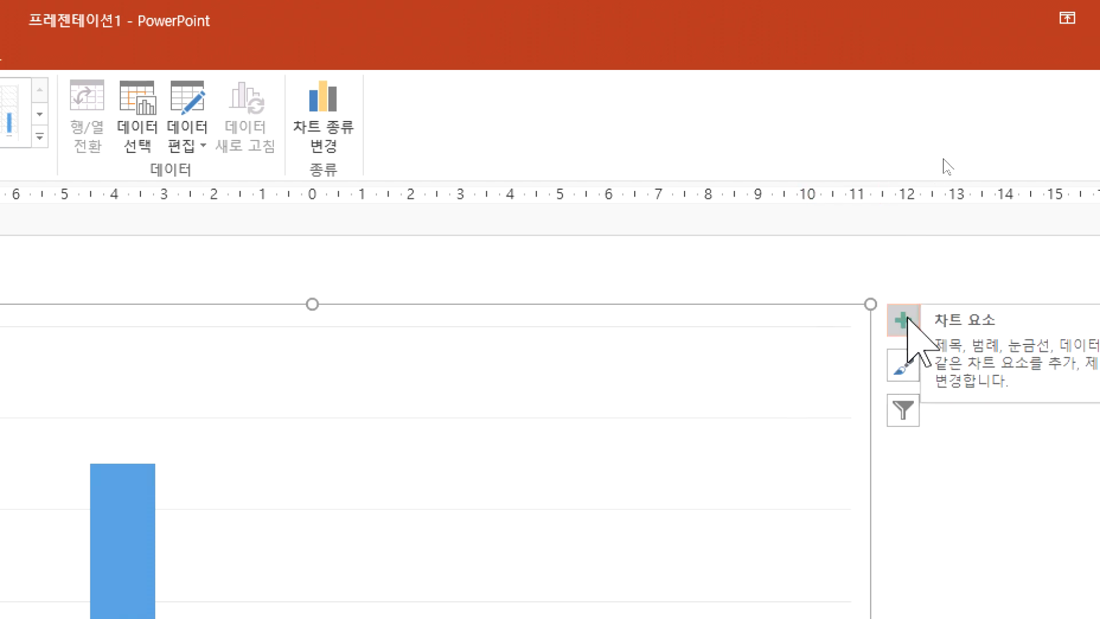
click(904, 319)
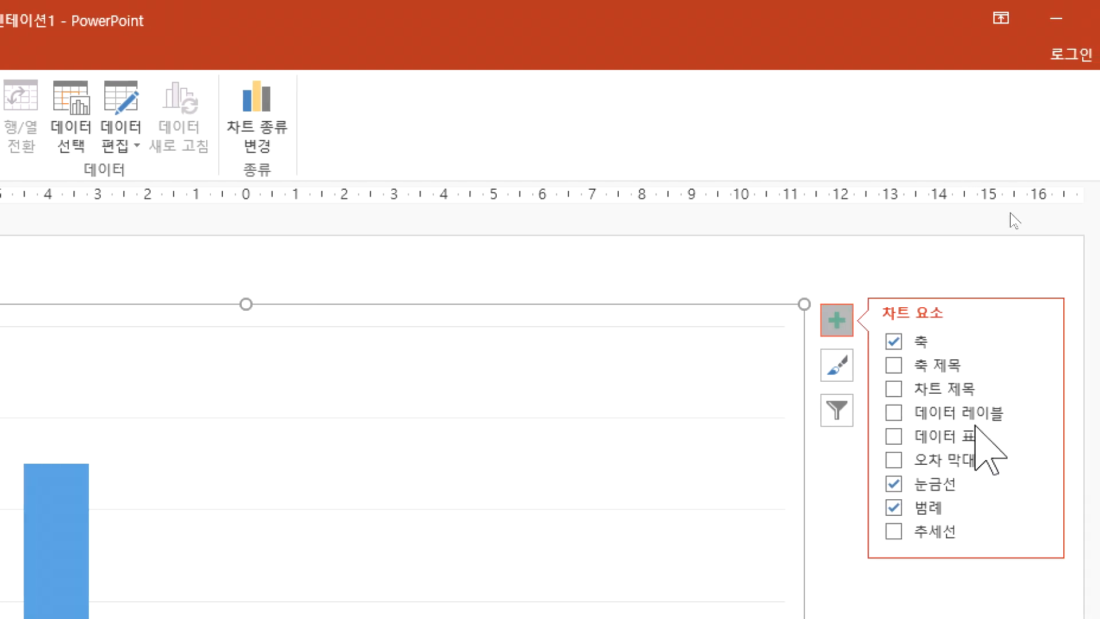
click(961, 412)
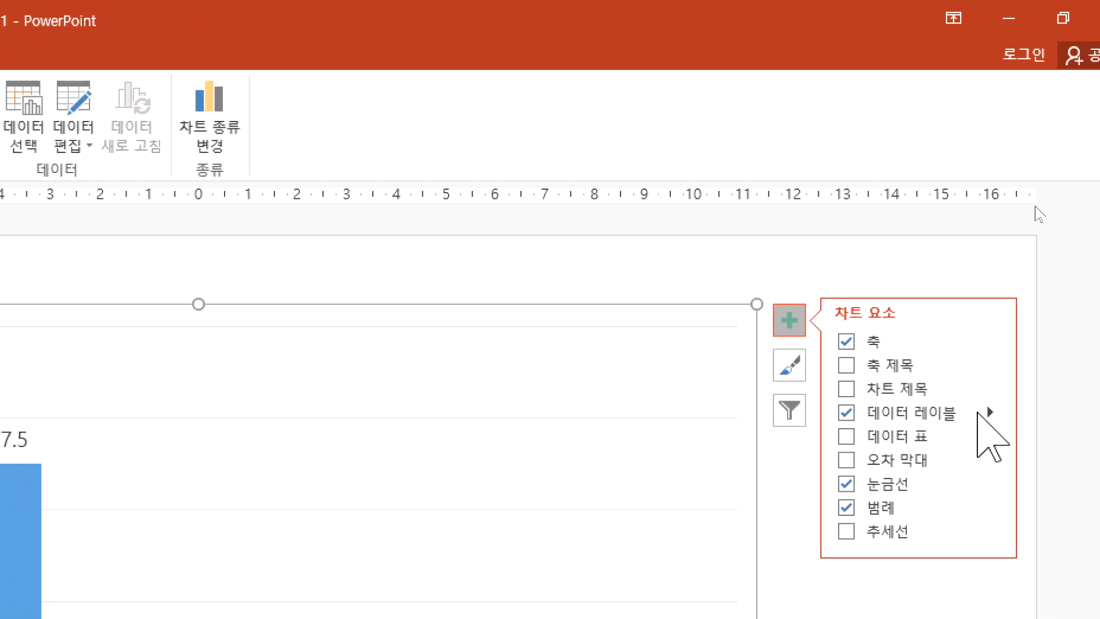
click(1037, 412)
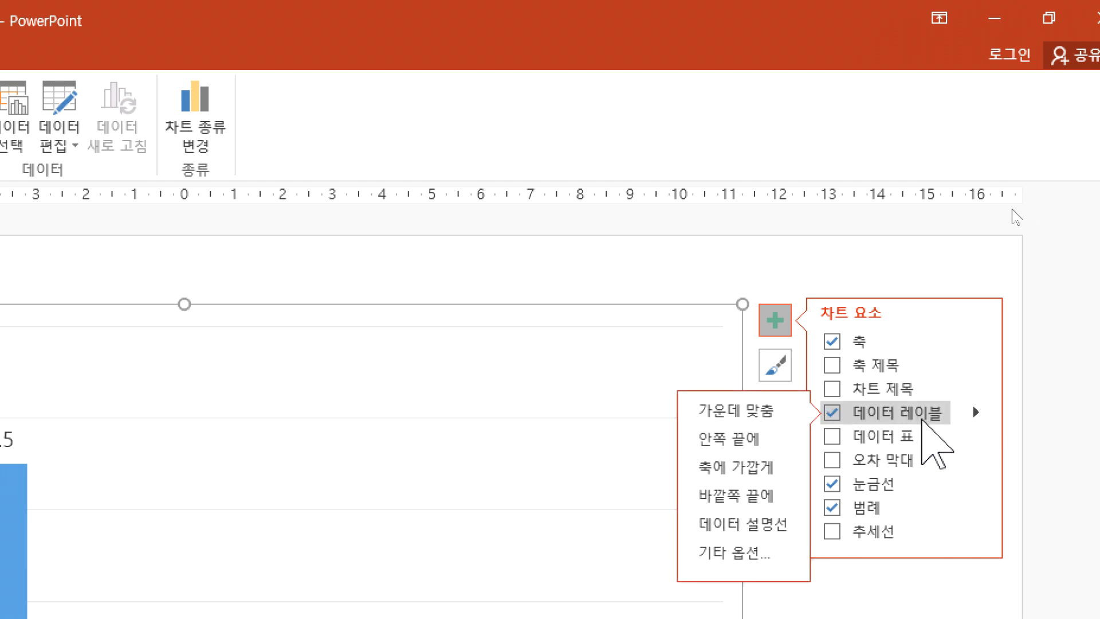
Step: Switch the data labels of slide 4's chart off and back on
click(923, 413)
click(906, 413)
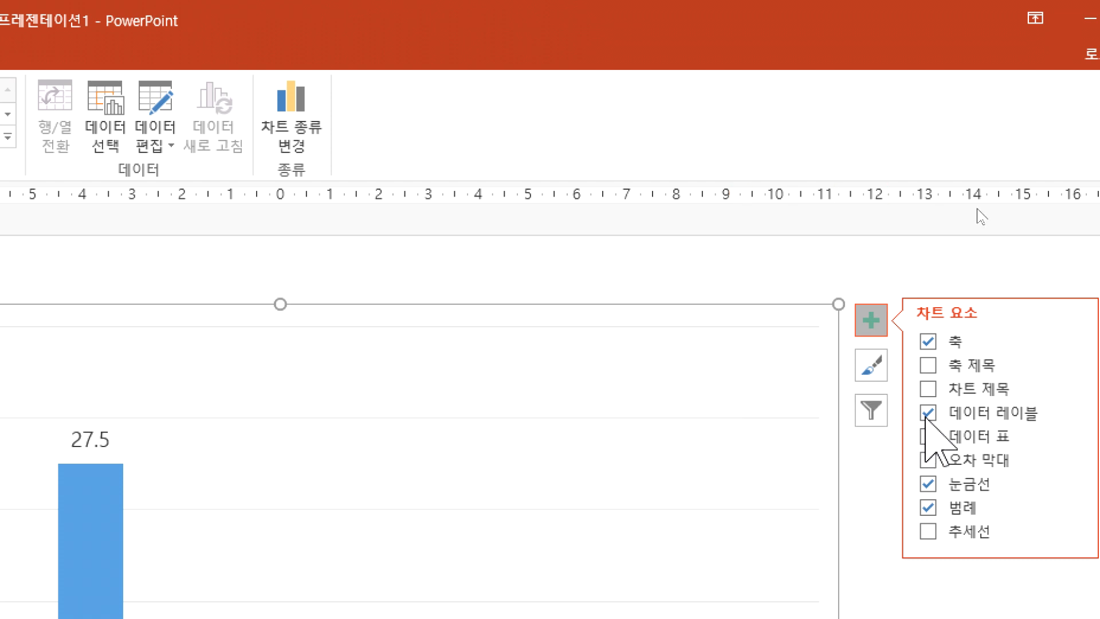
click(963, 414)
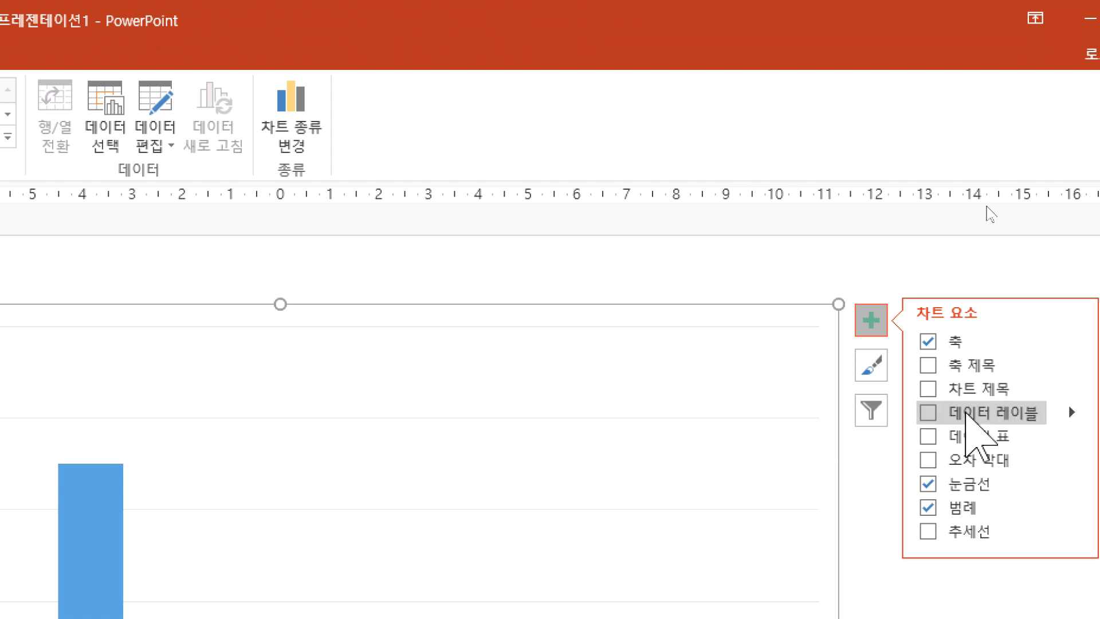
click(963, 414)
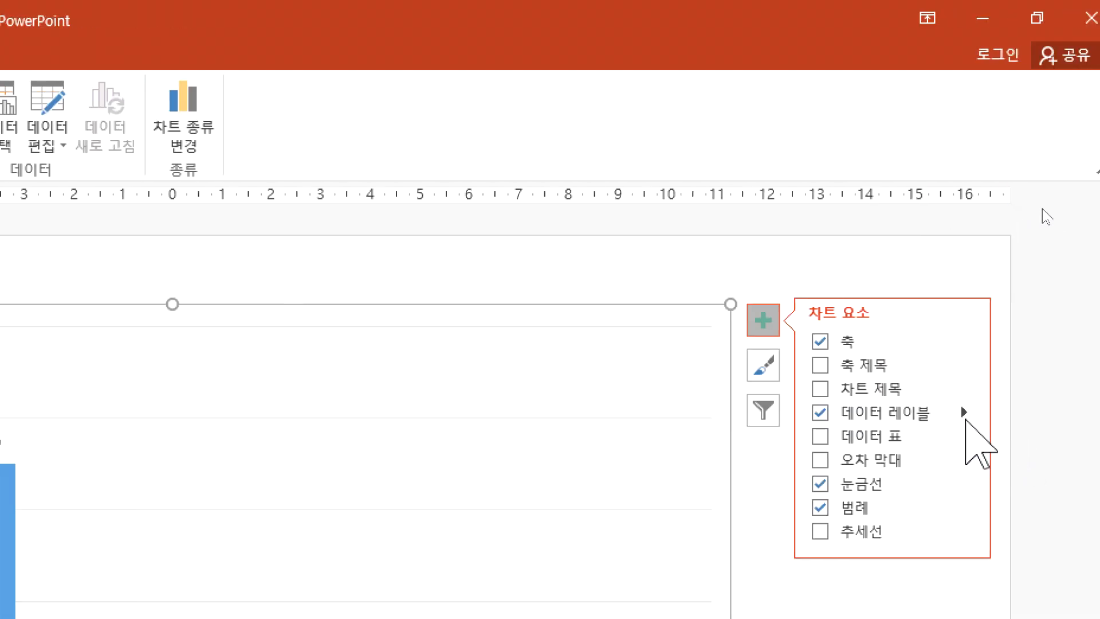
Step: Set the data labels of slide 4's chart to the outside end (바깥쪽 끝에) of the columns and deselect the chart
click(964, 411)
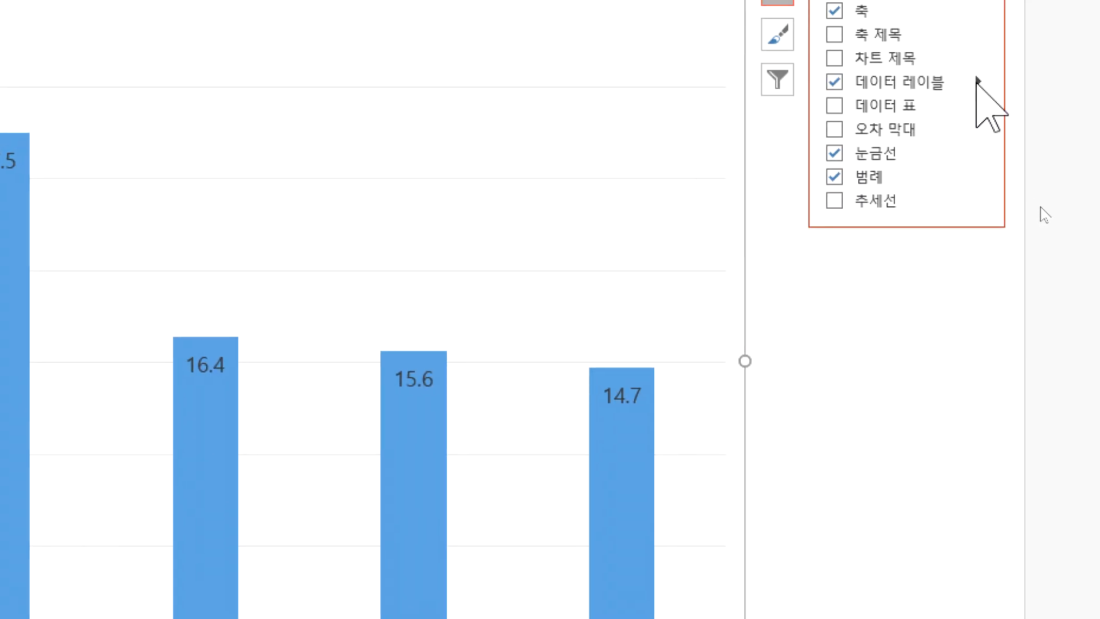
click(977, 82)
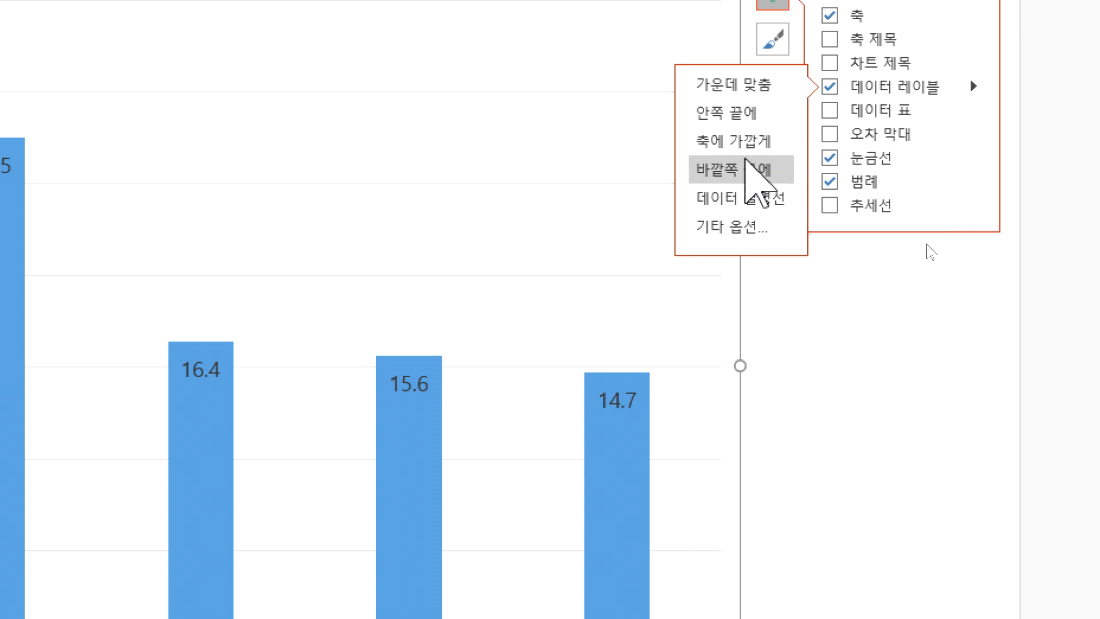
click(755, 169)
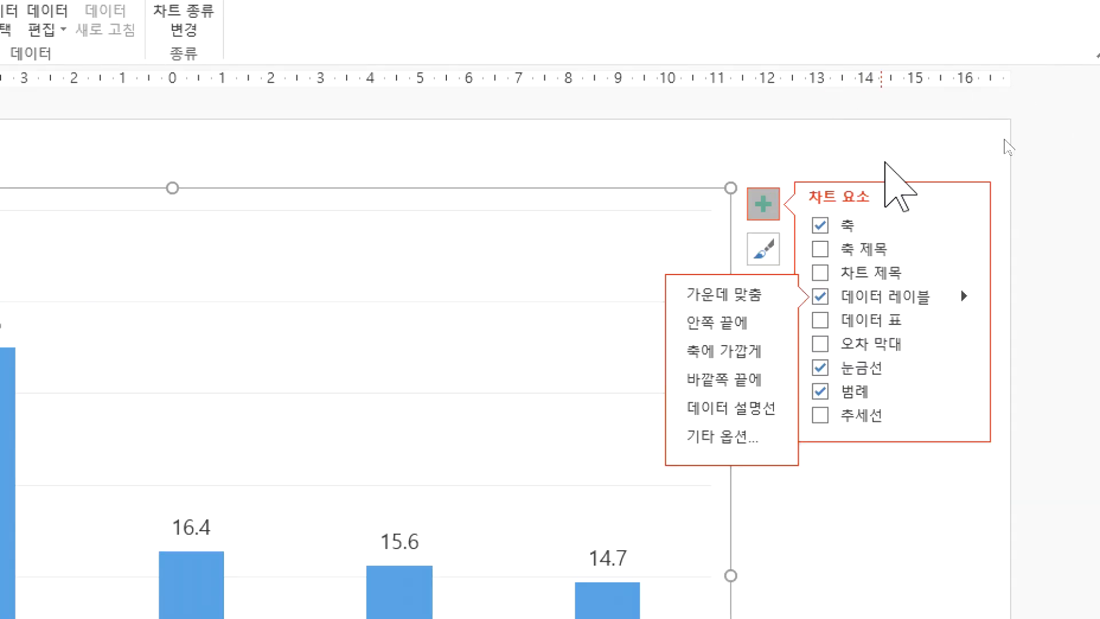
click(885, 163)
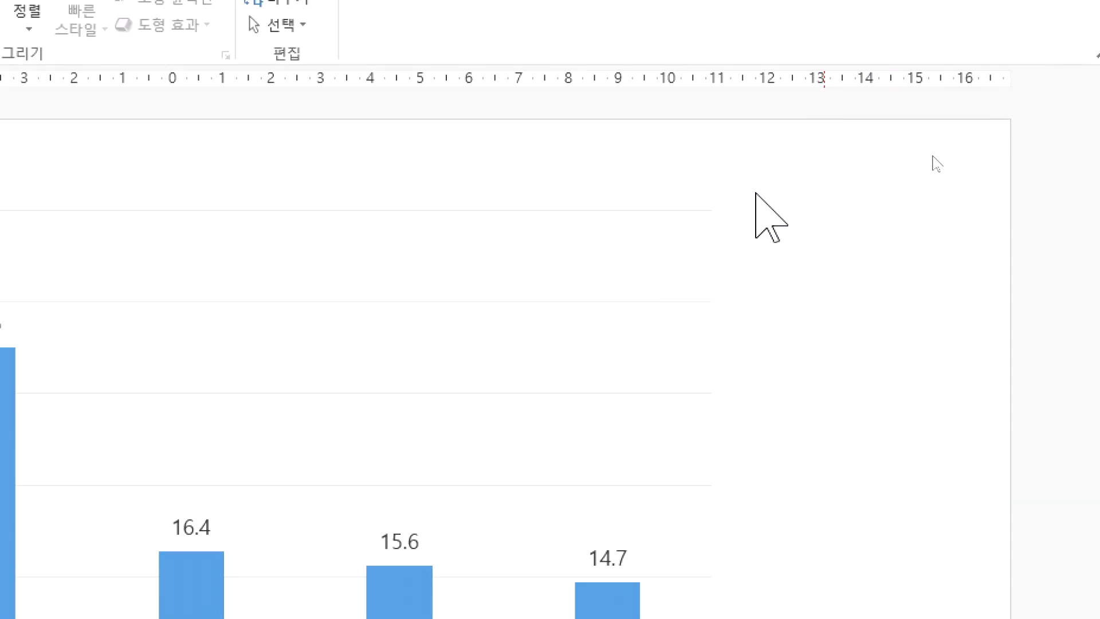
Step: Reselect slide 4's chart and switch its legend (범례) off and on twice, ending with the legend shown
click(672, 276)
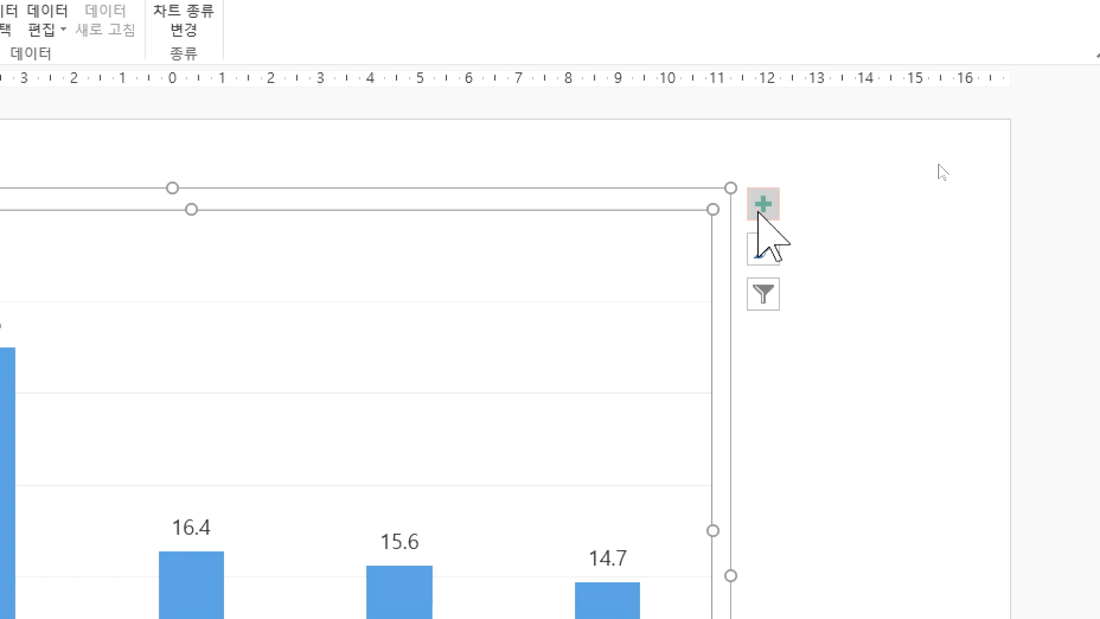
click(761, 207)
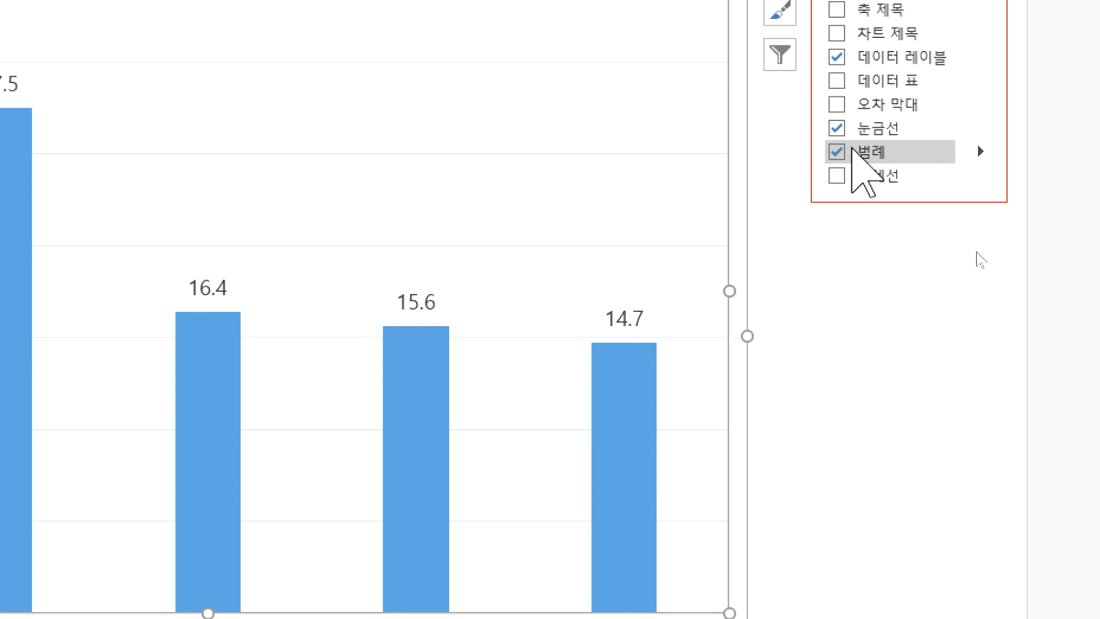
click(837, 152)
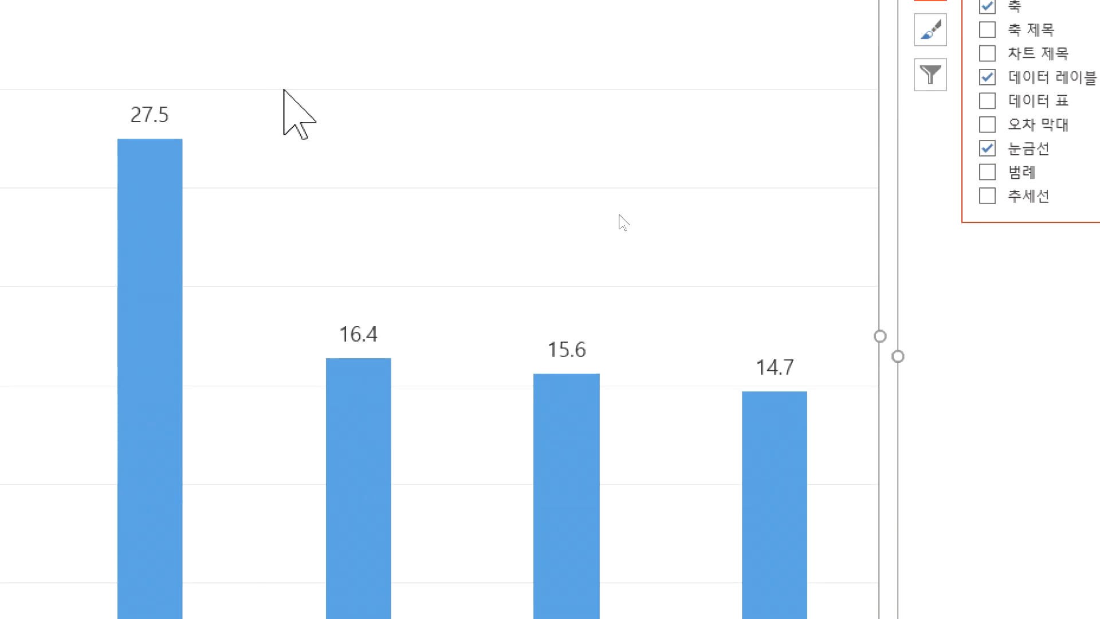
click(973, 171)
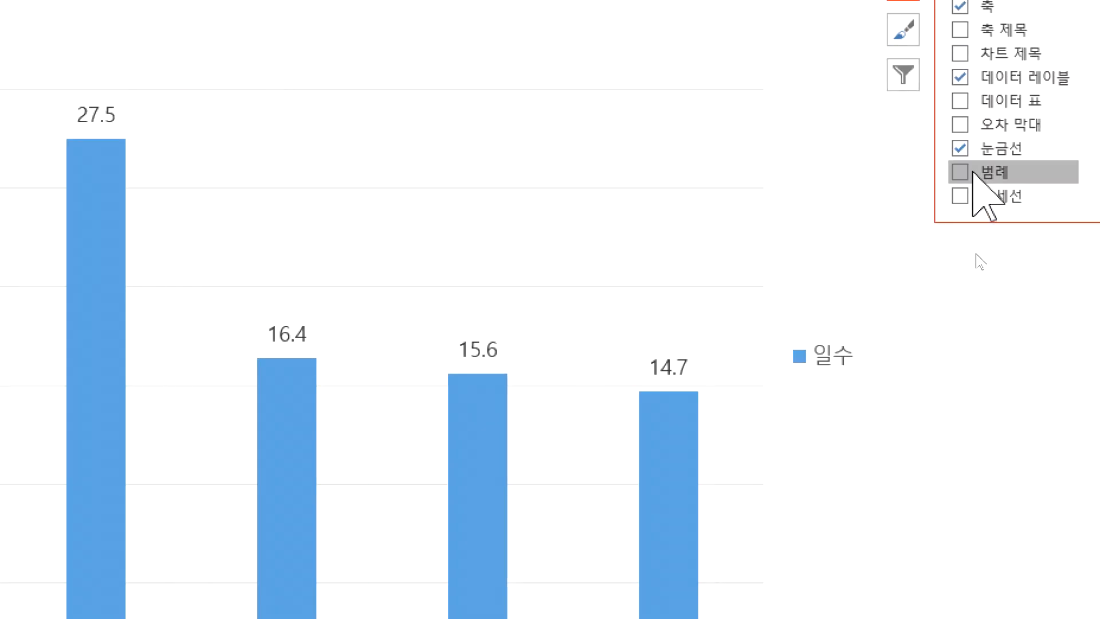
click(959, 172)
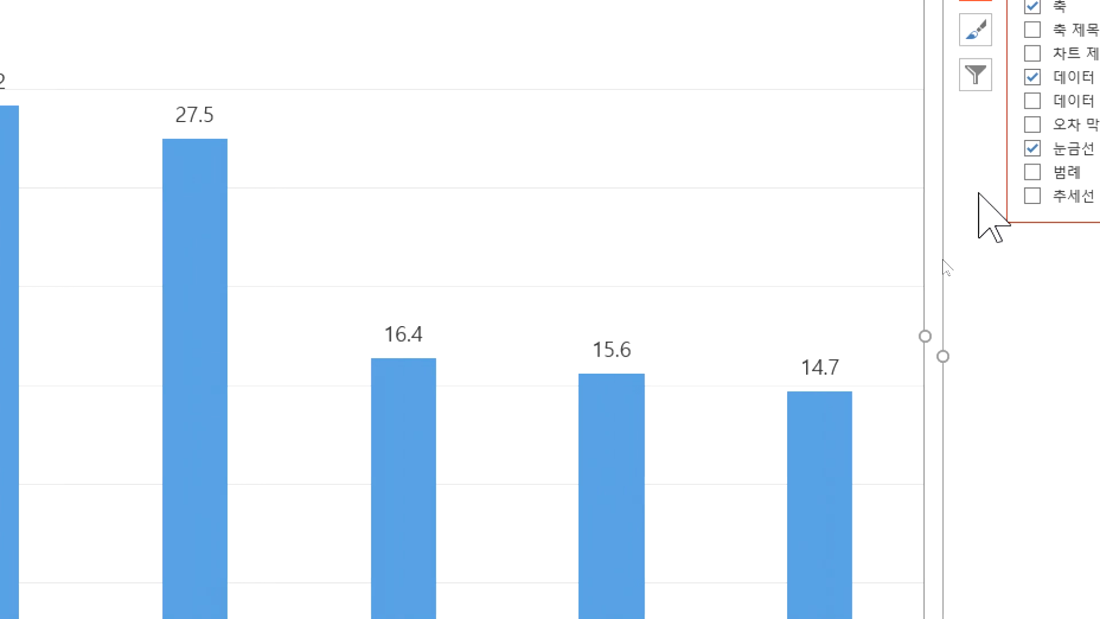
click(978, 172)
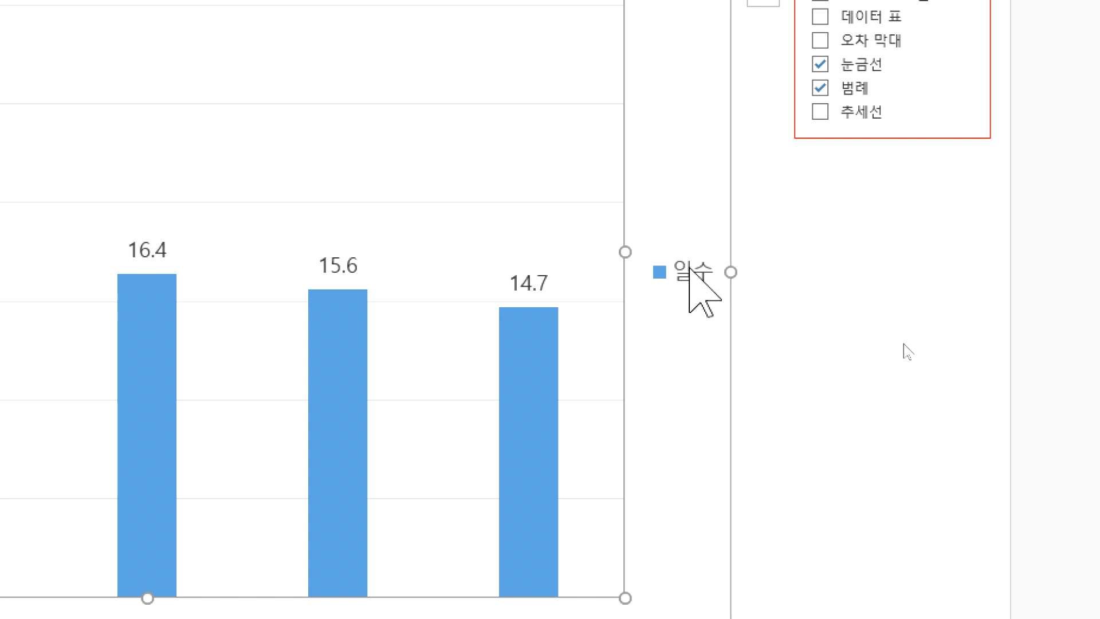
Step: Try different legend positions in slide 4's chart, including the top (위쪽), and settle on the bottom (아래쪽)
click(964, 93)
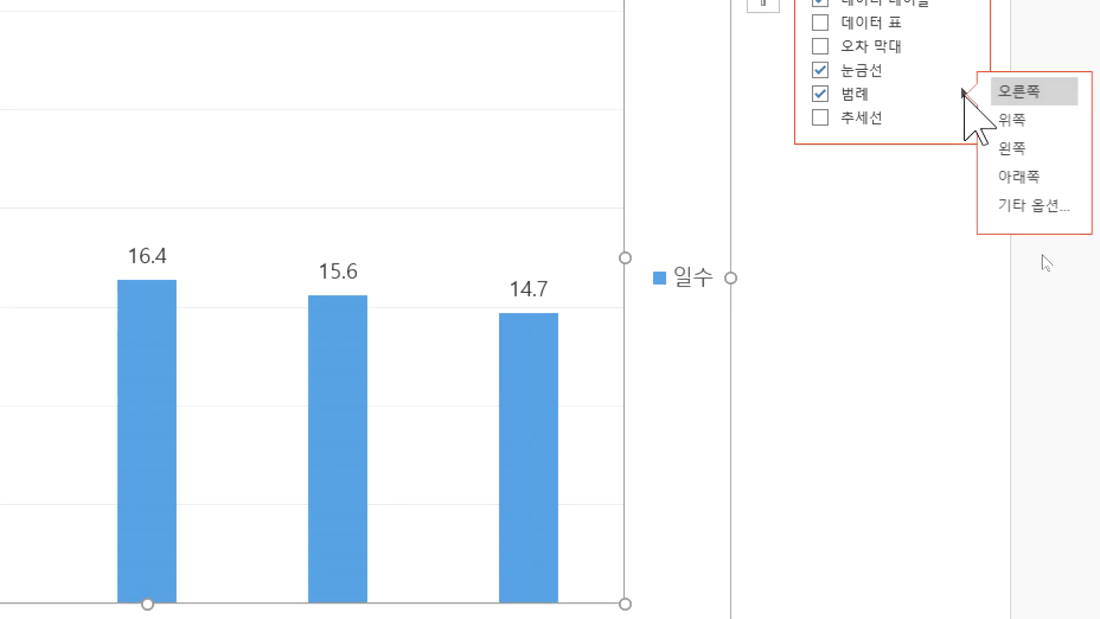
click(1031, 176)
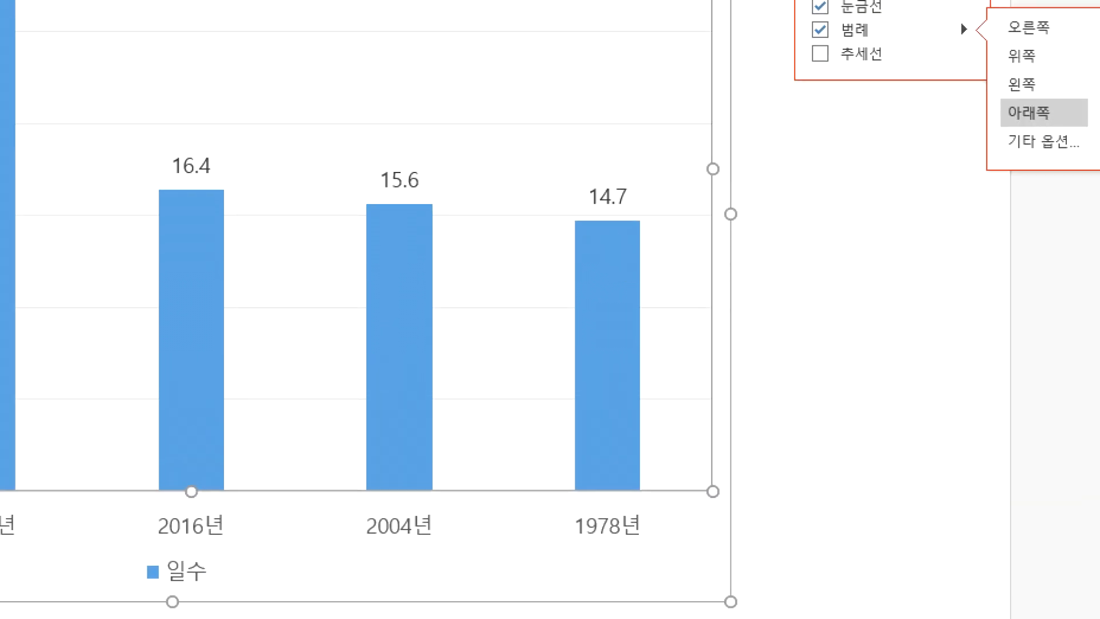
click(1051, 102)
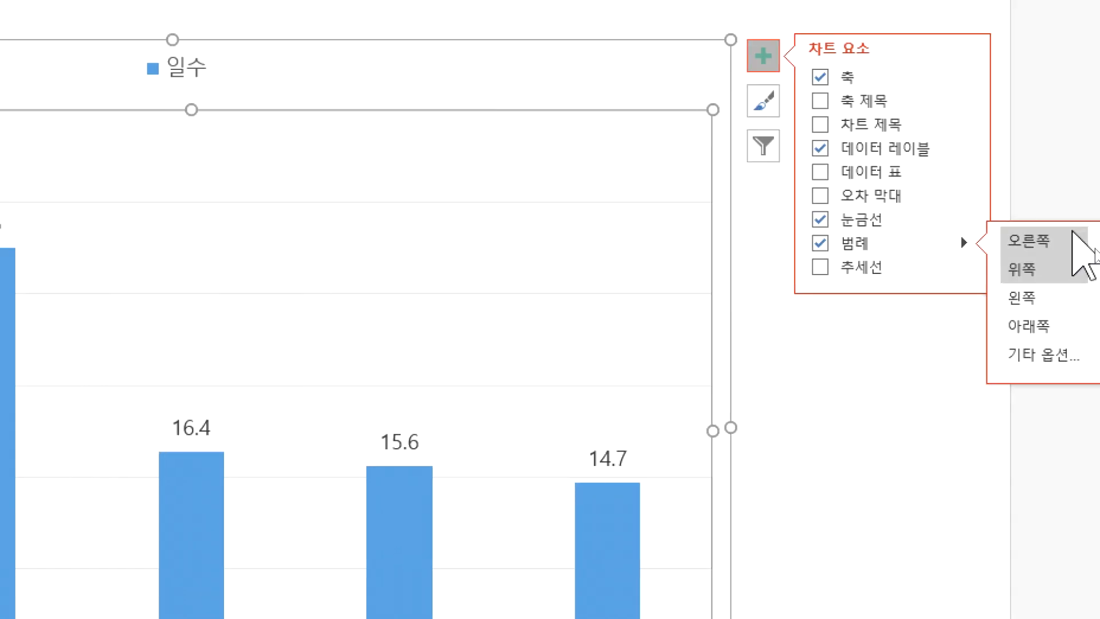
click(1028, 326)
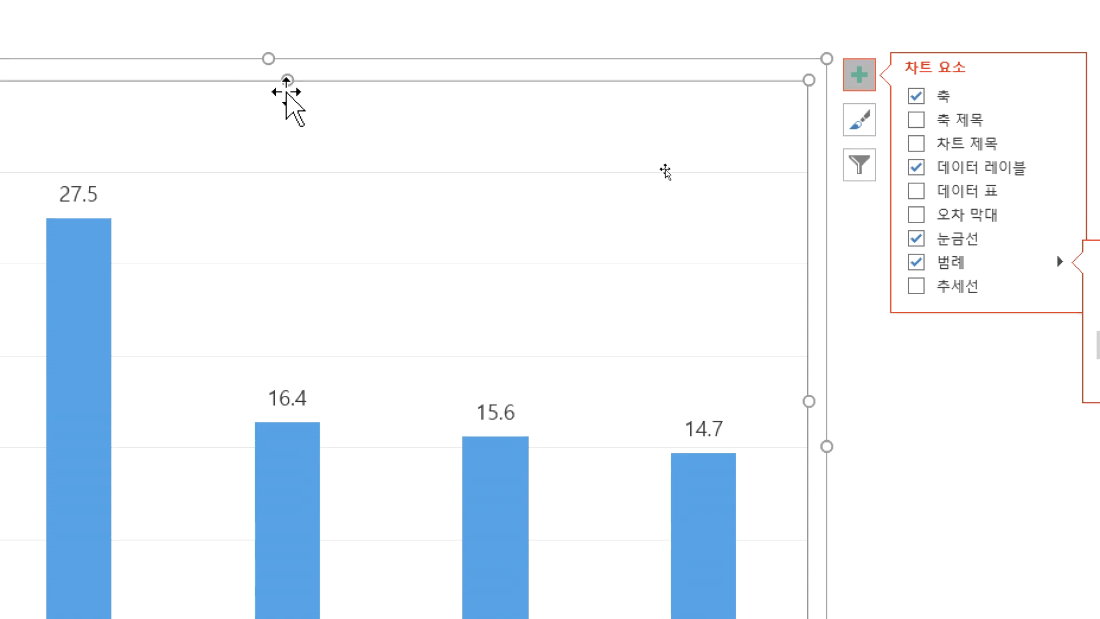
Step: Add a chart title (차트 제목) to slide 4's chart reading "폭염현황(연도별 일수)"
click(916, 143)
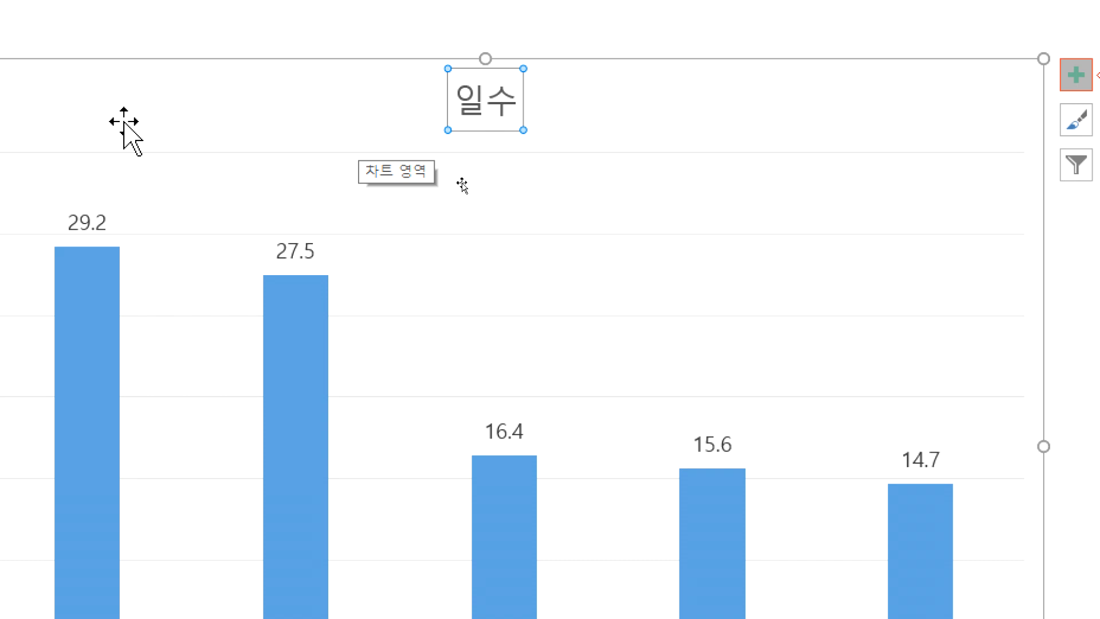
click(453, 99)
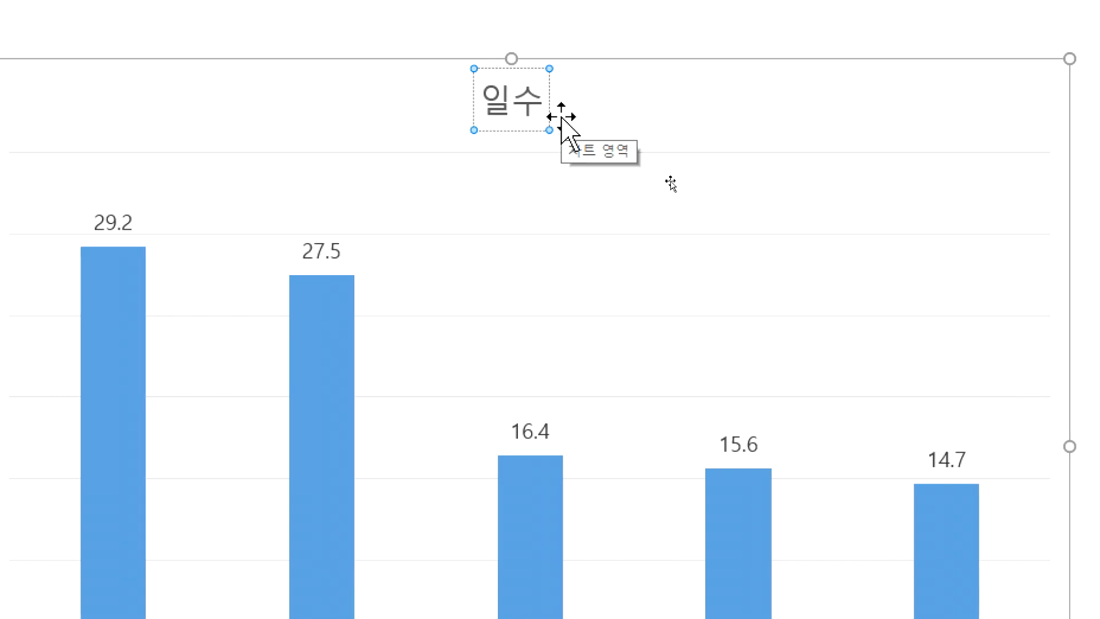
text(폭염현화)
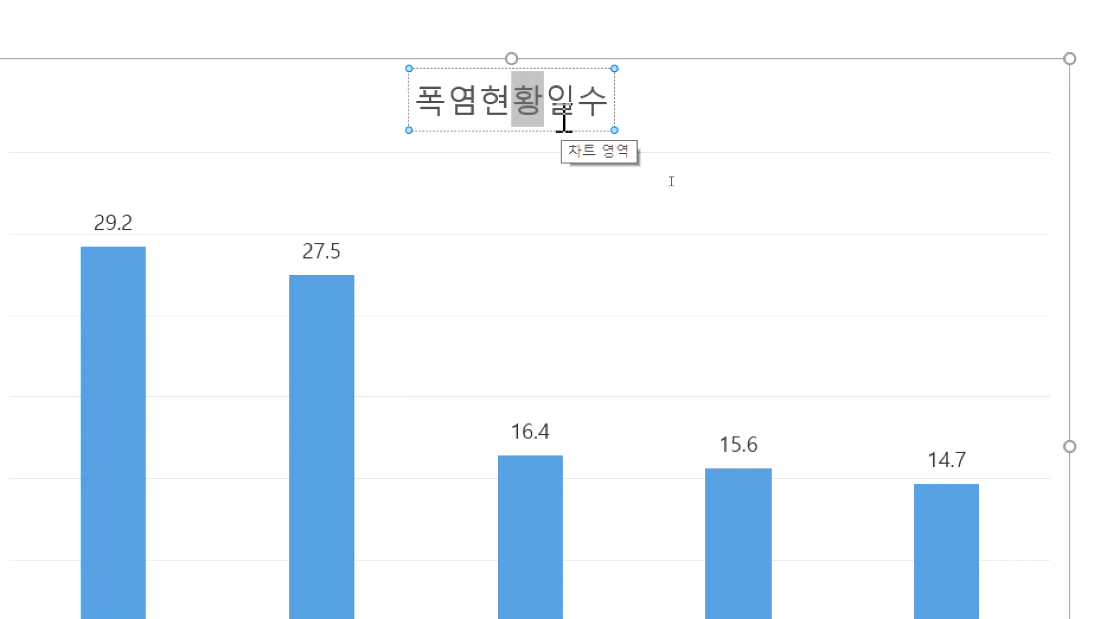
key(Delete)
key(Delete)
text((연도별 ㅇ)
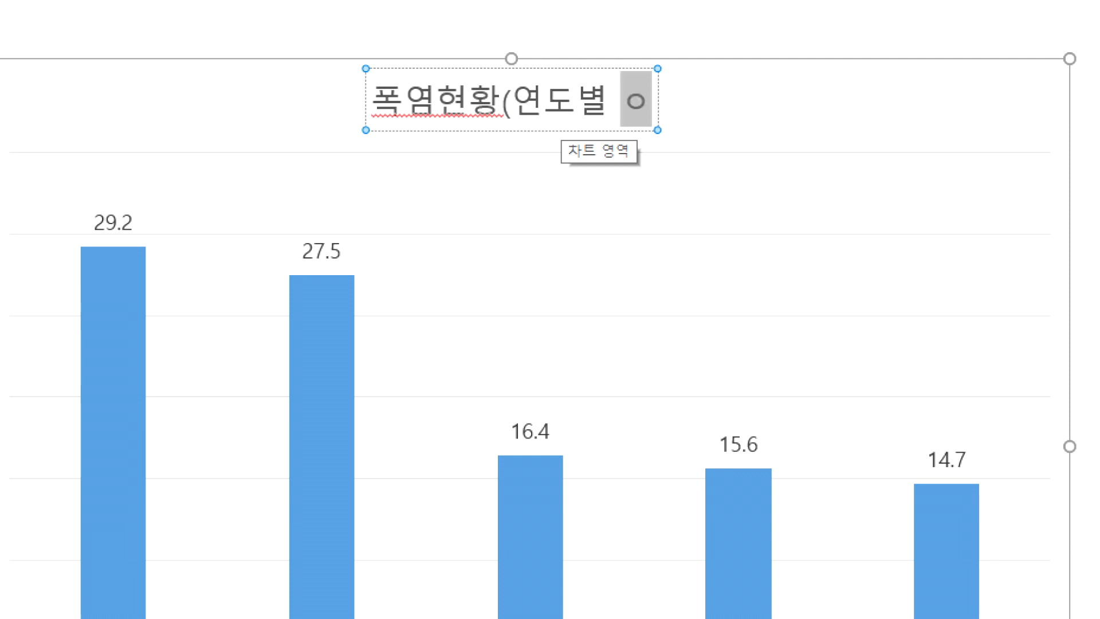
text(수))
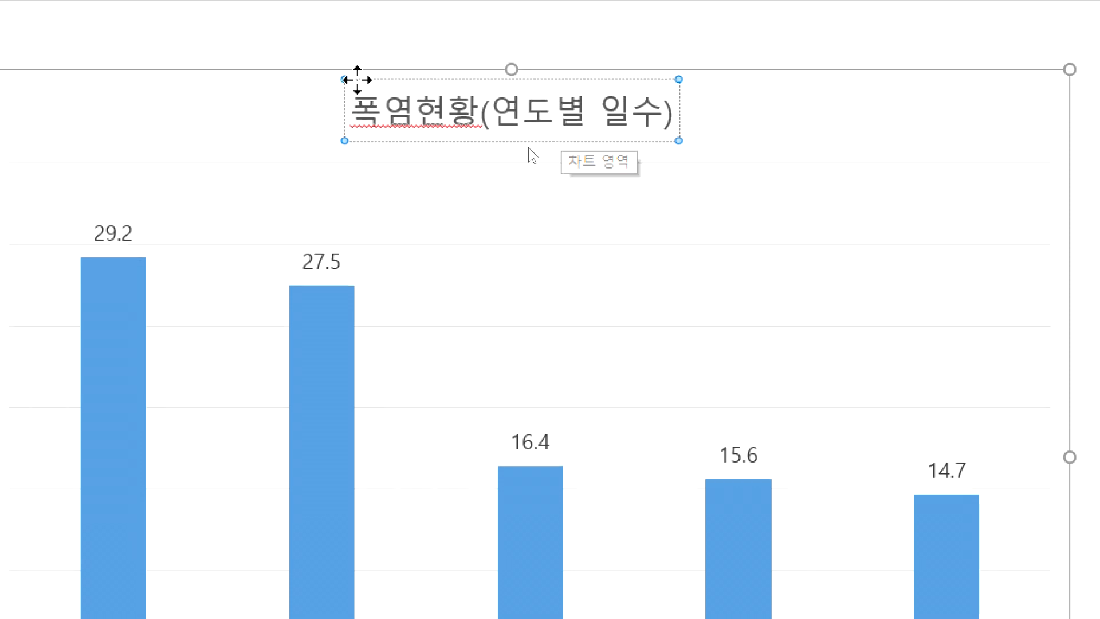
click(266, 123)
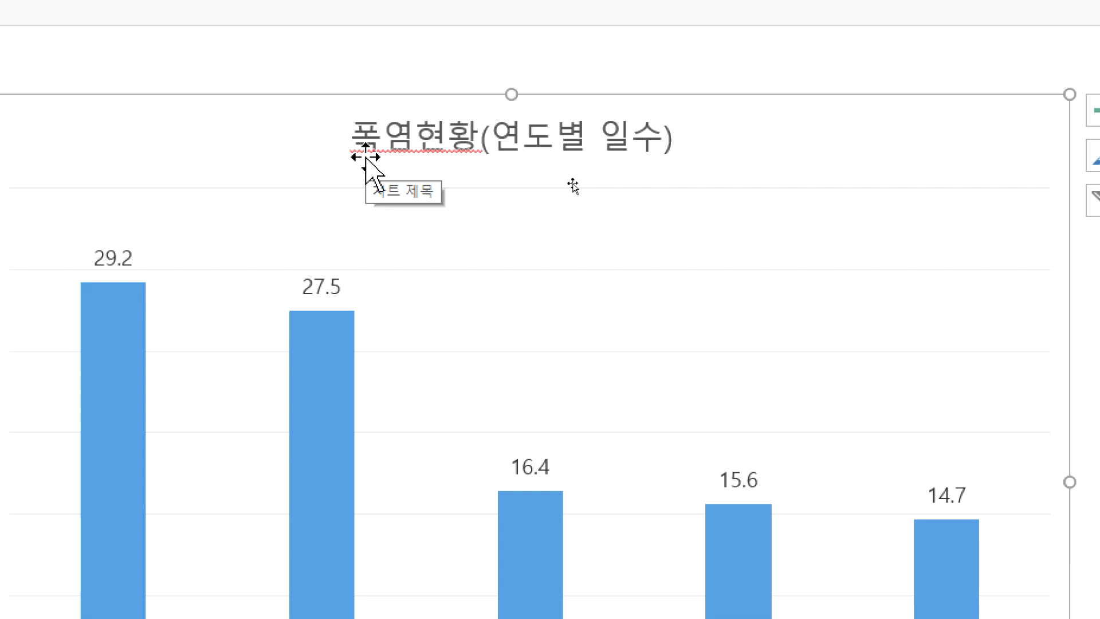
Step: Go to slide 3 and review the data in its heatwave table
click(114, 325)
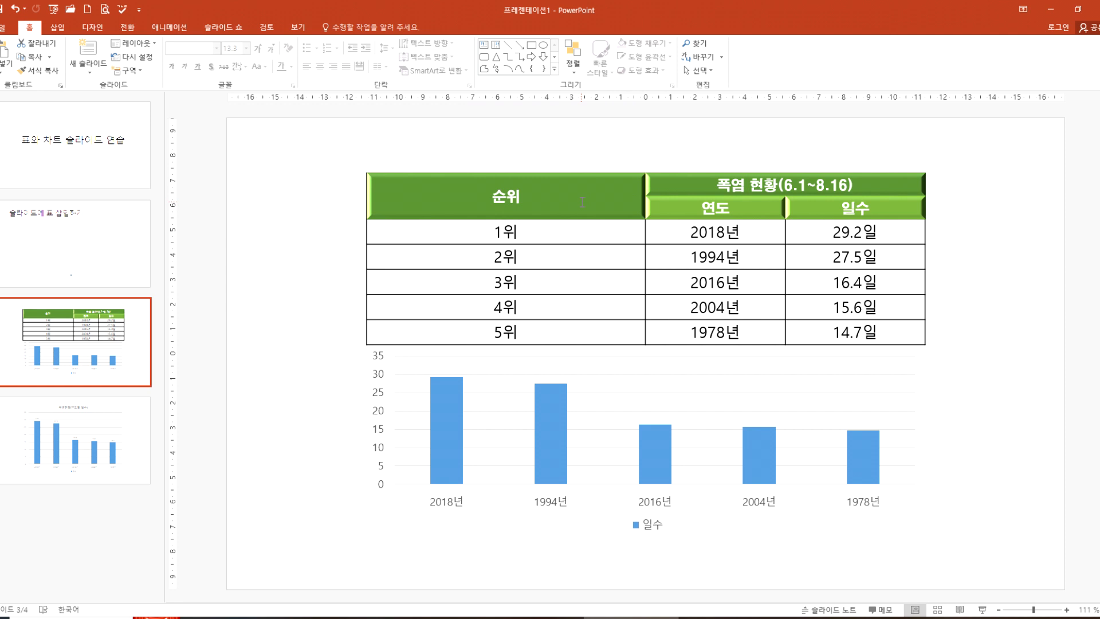
drag(582, 201, 878, 322)
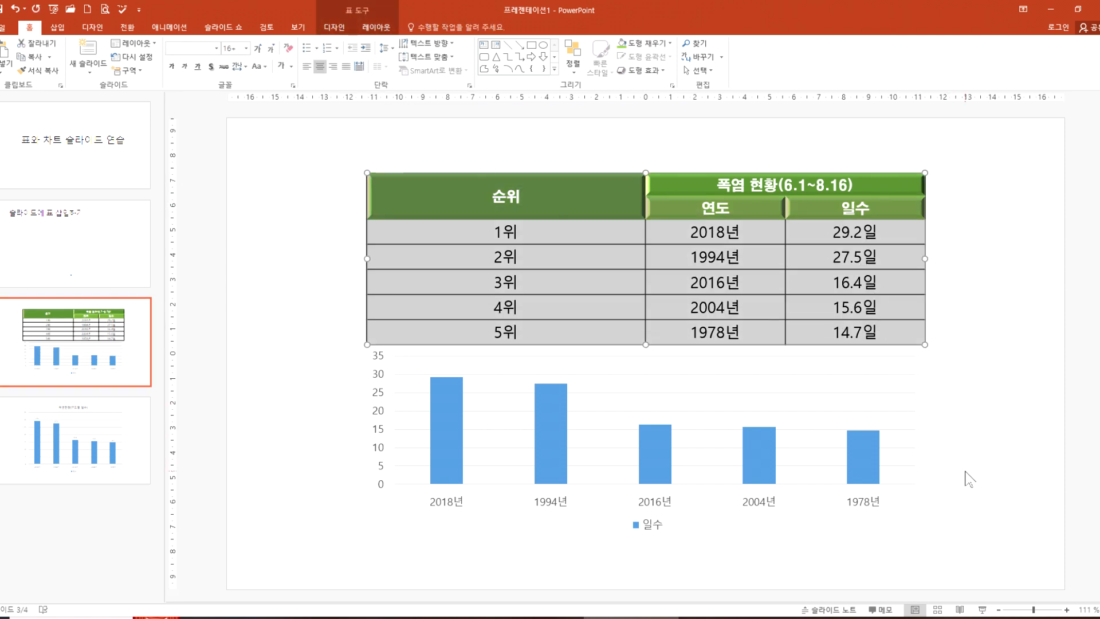
click(969, 479)
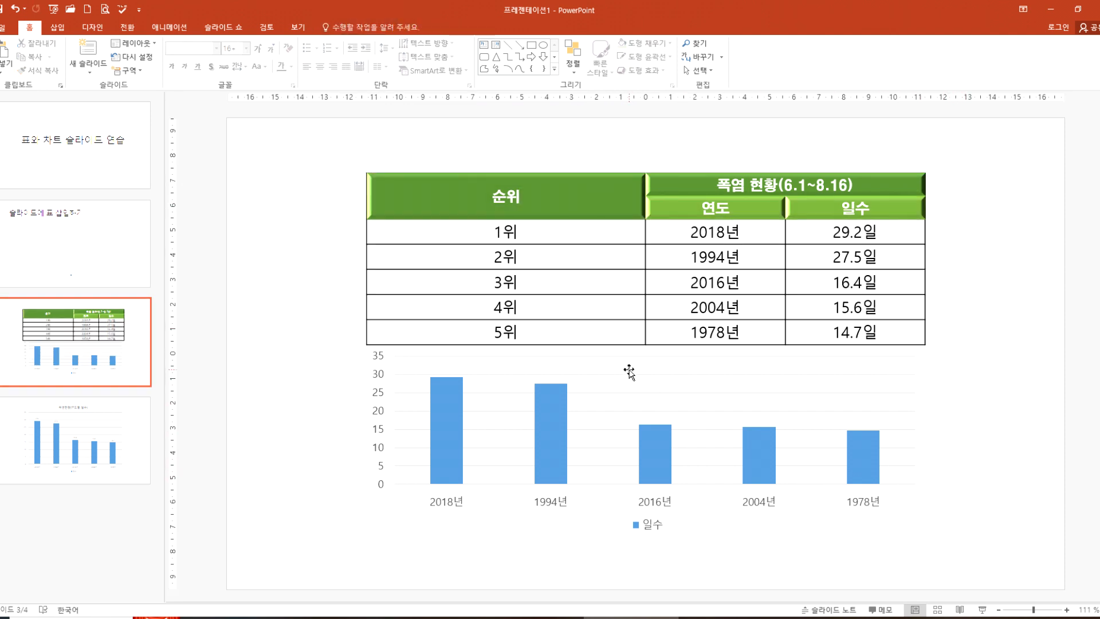
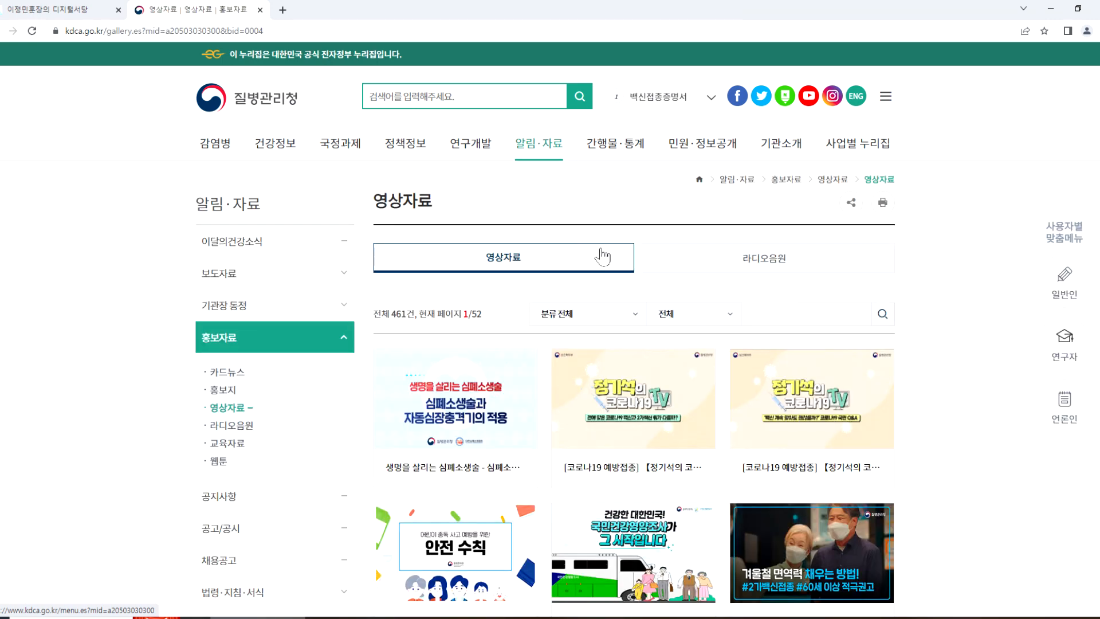
Step: Open the "생명을 살리는 심폐소생술" post in the 영상자료 gallery and briefly play its embedded video, then pause it
scroll(631, 303, down, 3)
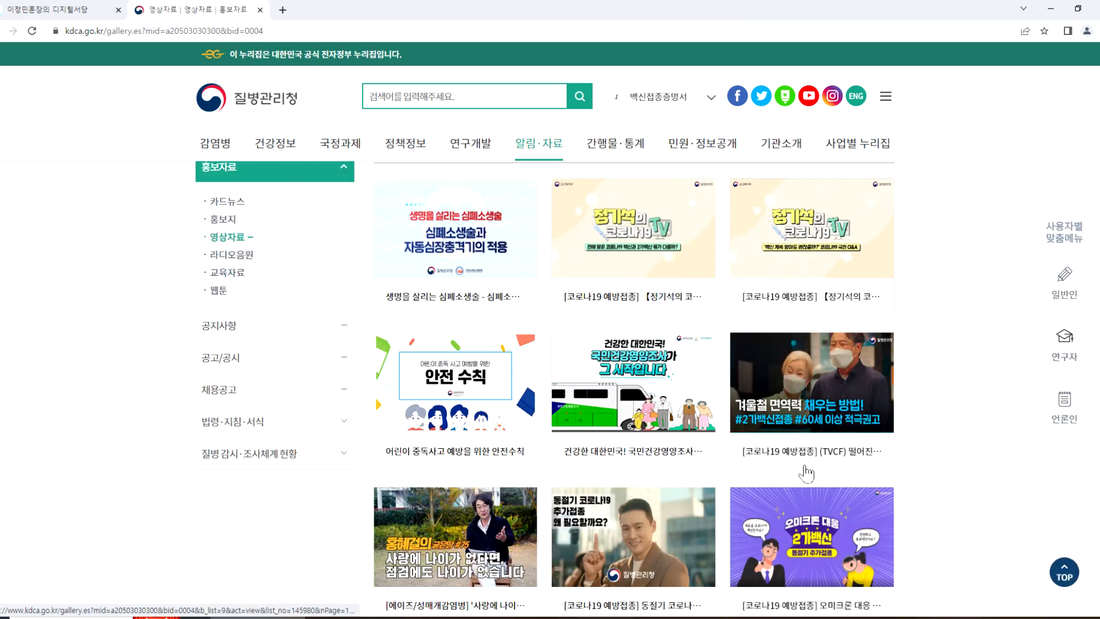
click(478, 250)
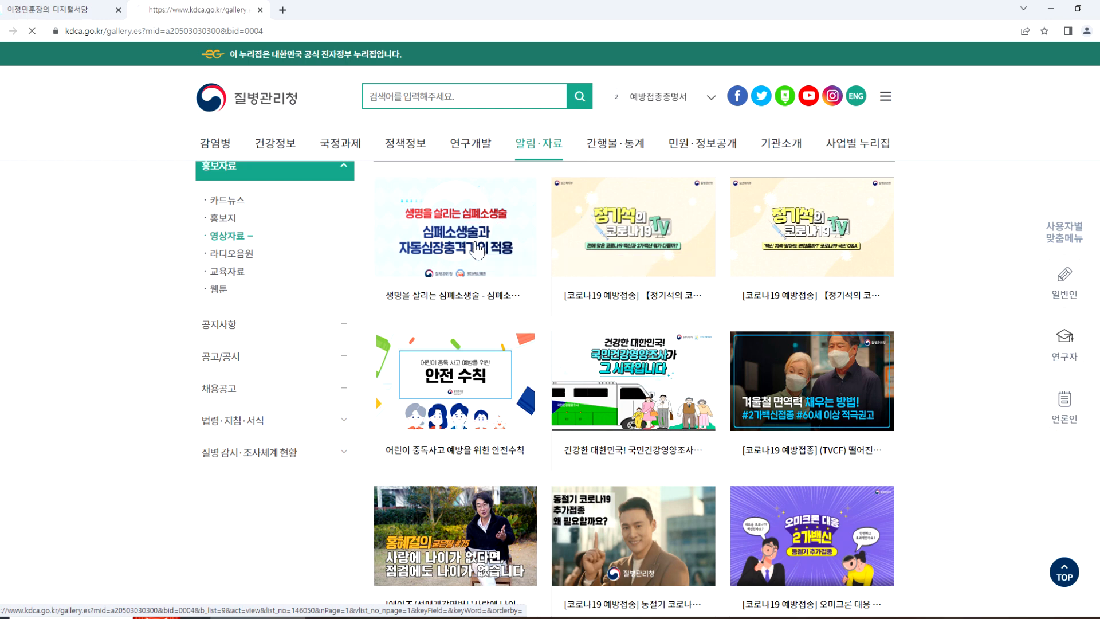
scroll(810, 583, down, 4)
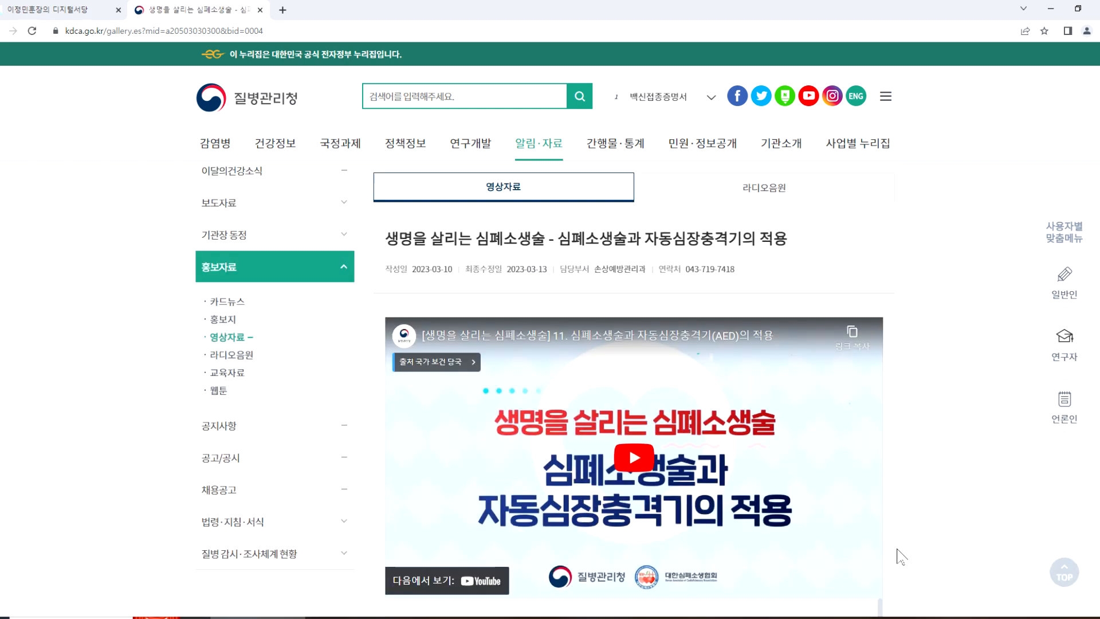
click(639, 312)
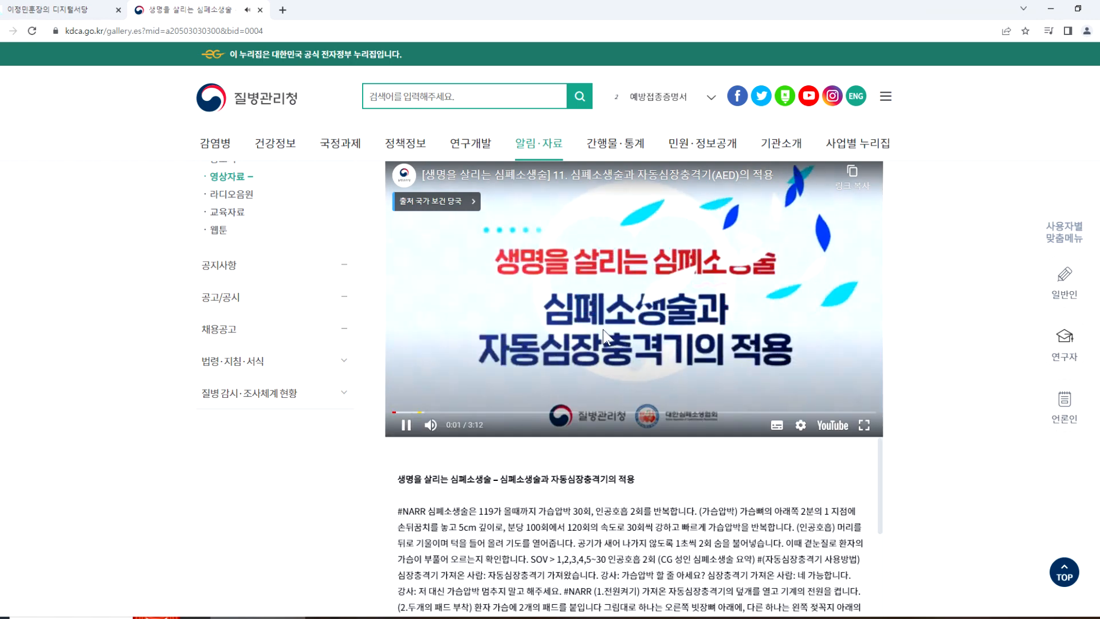
click(572, 335)
scroll(572, 338, down, 5)
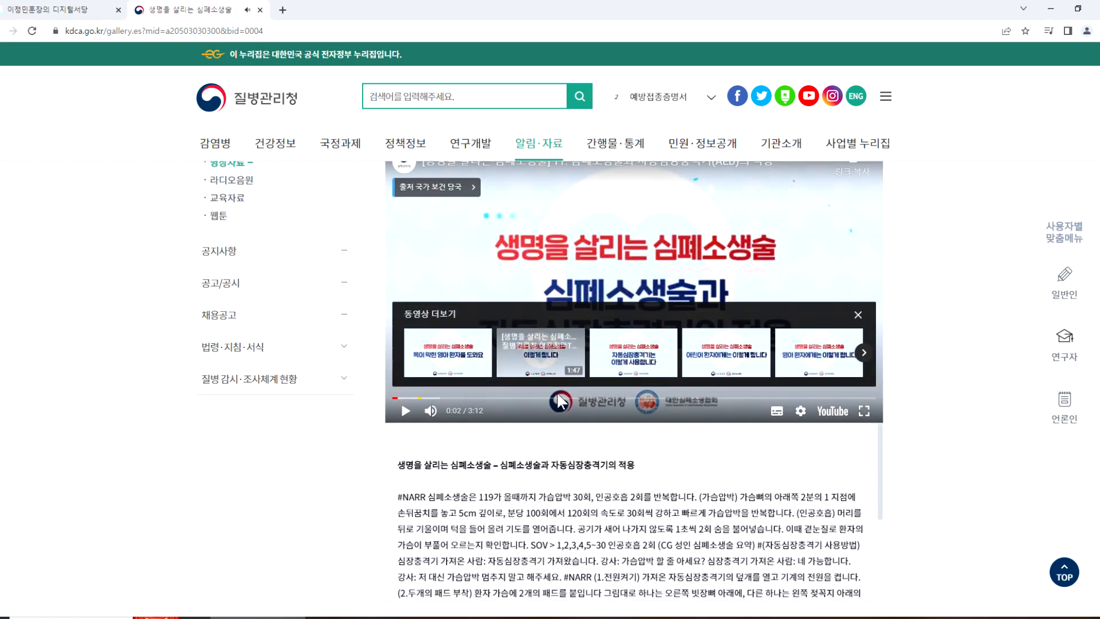
scroll(555, 424, up, 7)
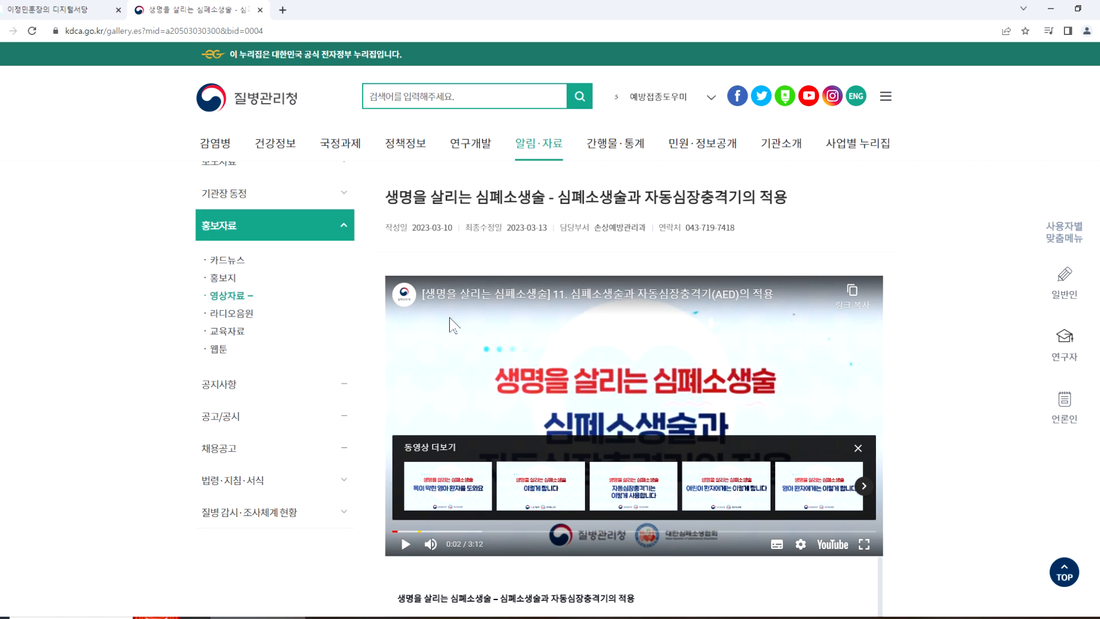
Step: Return to the video gallery, open the post comparing the COVID-19 vaccine with the 2가백신, and check its player's options for a download
key(alt+Left)
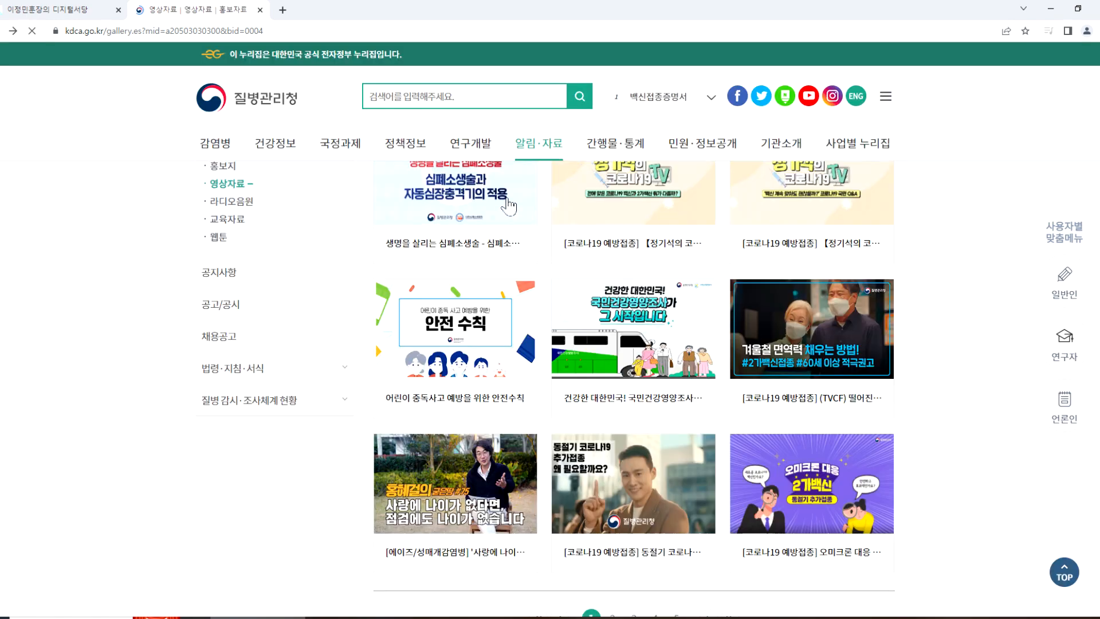
scroll(717, 449, down, 4)
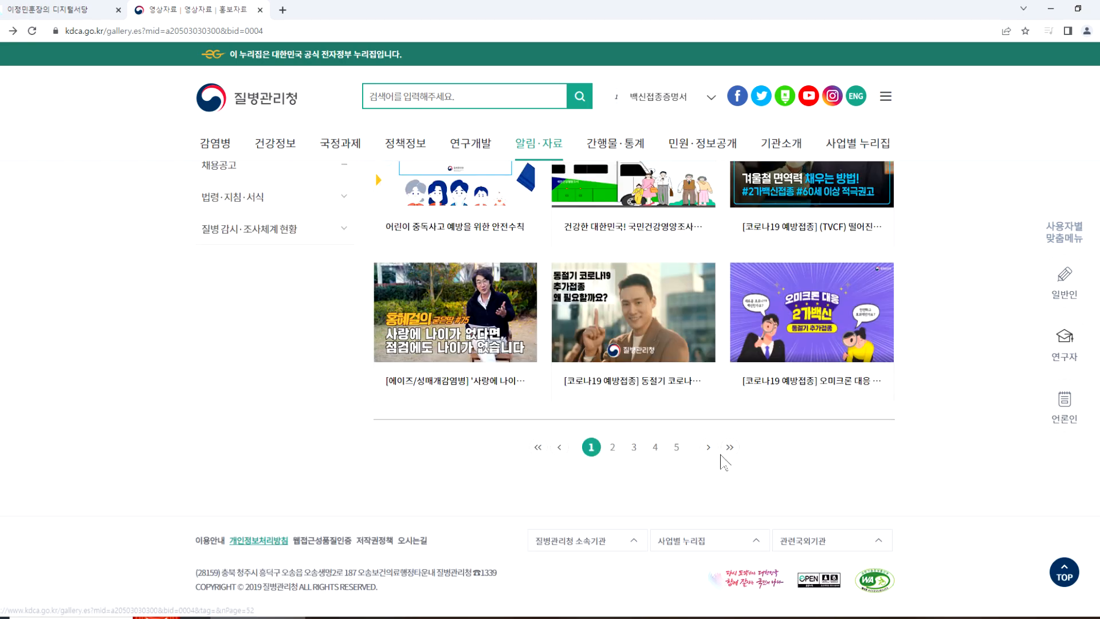
click(591, 446)
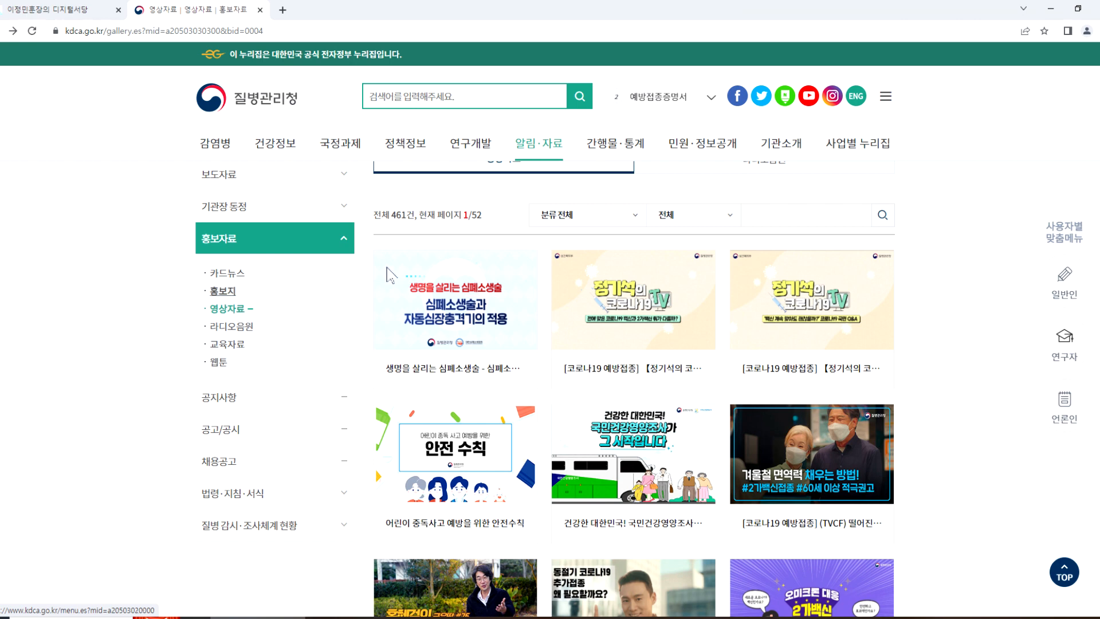
click(621, 317)
scroll(620, 318, down, 4)
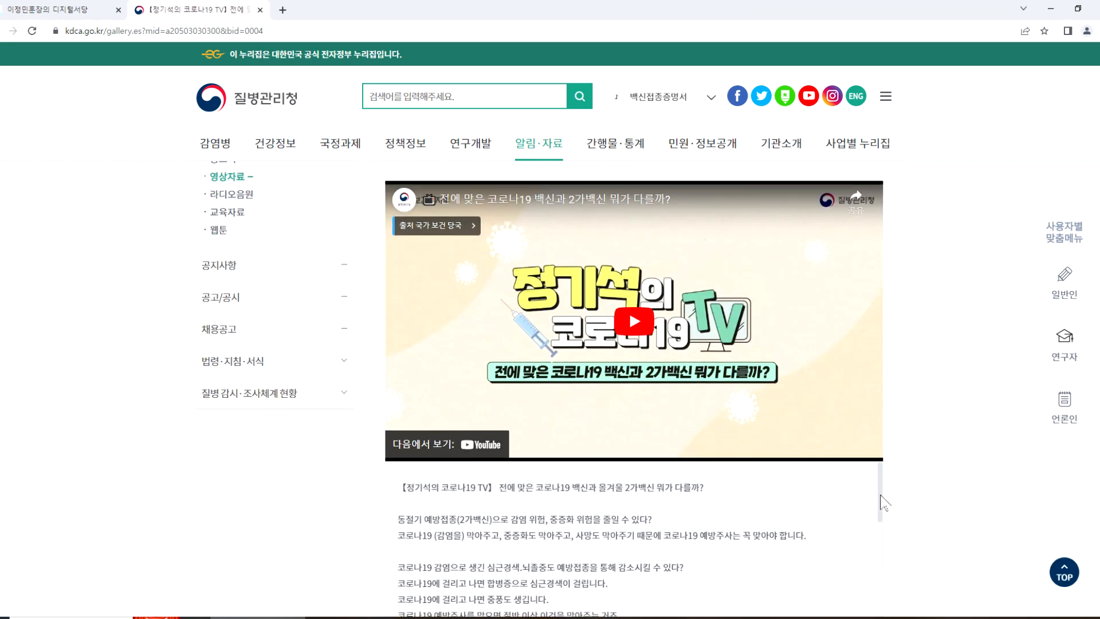
scroll(680, 201, up, 2)
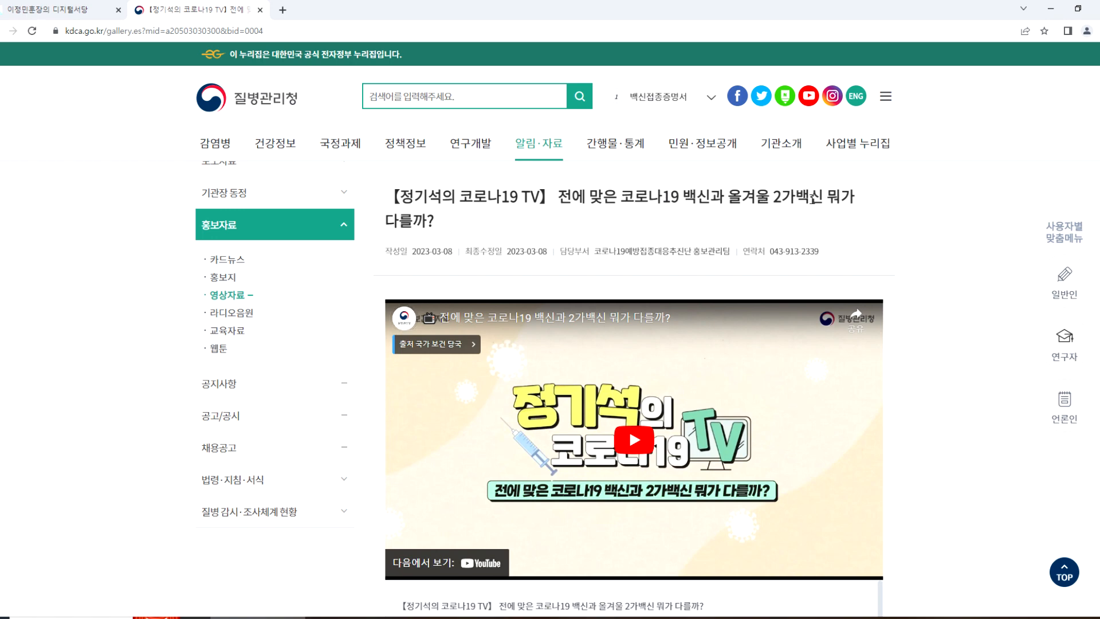
scroll(653, 456, down, 2)
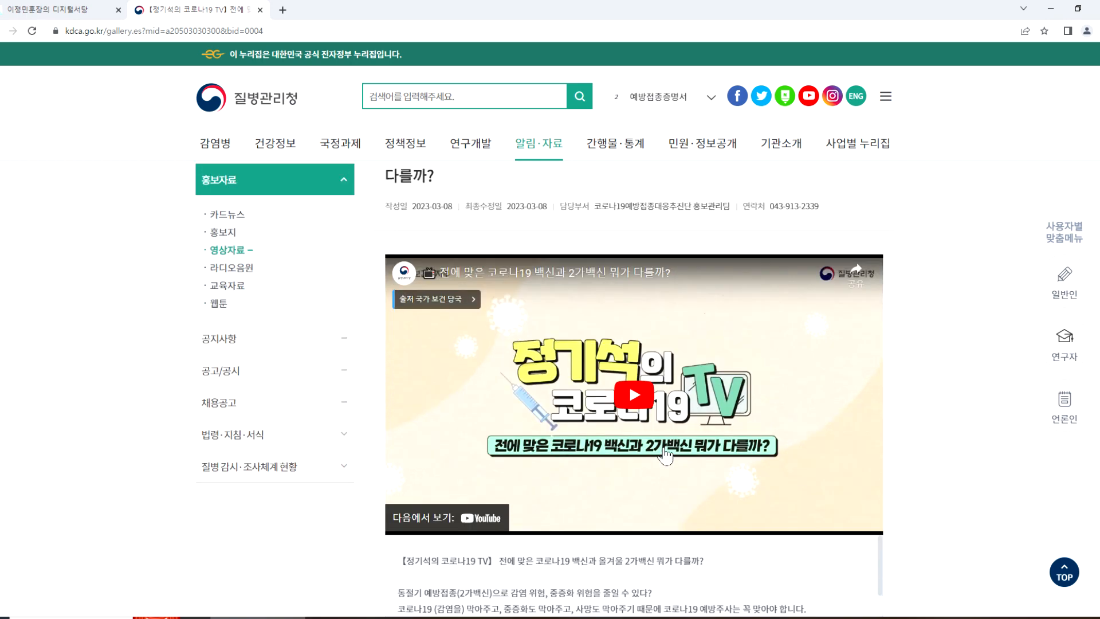
right_click(485, 322)
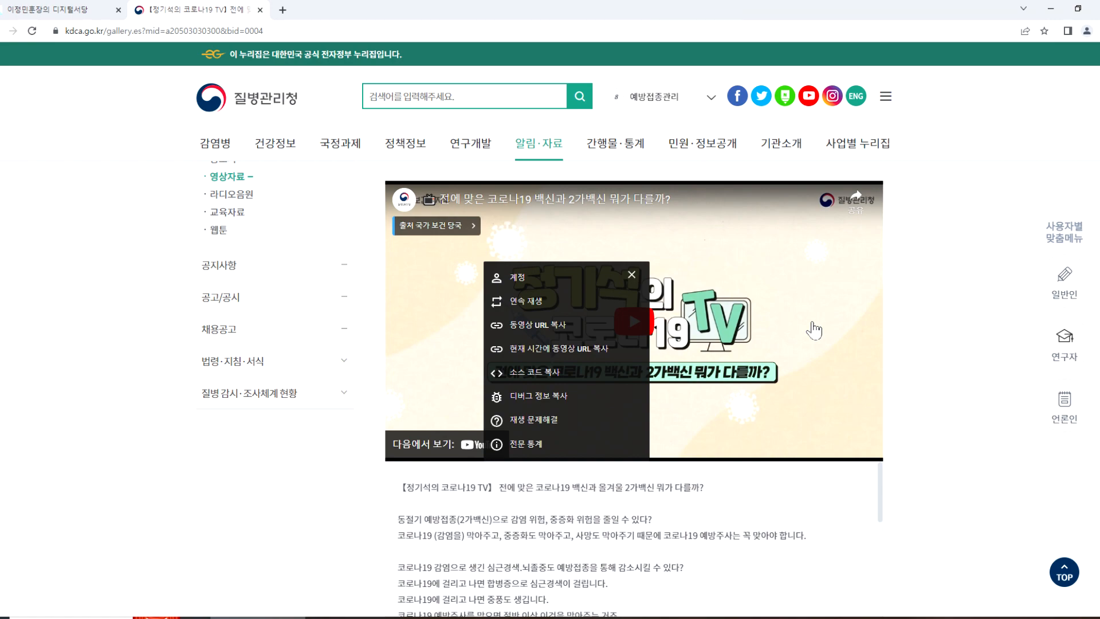
Step: Go back to the gallery and reopen the "심폐소생술과 자동심장충격기의 적용" video post to review its contents
key(alt+Left)
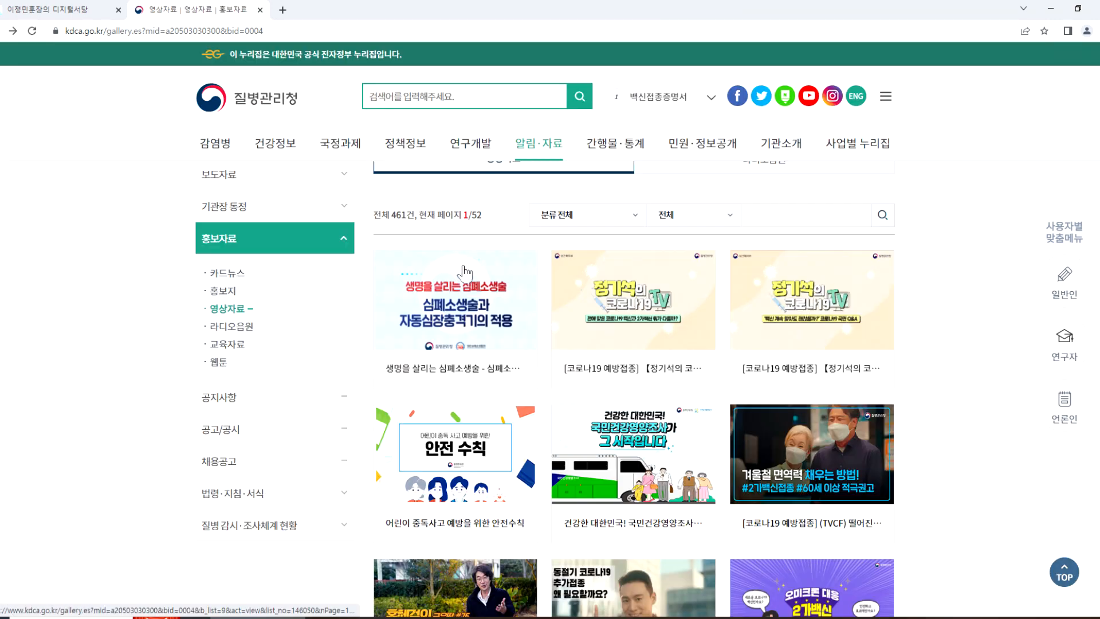
click(458, 309)
scroll(459, 430, down, 3)
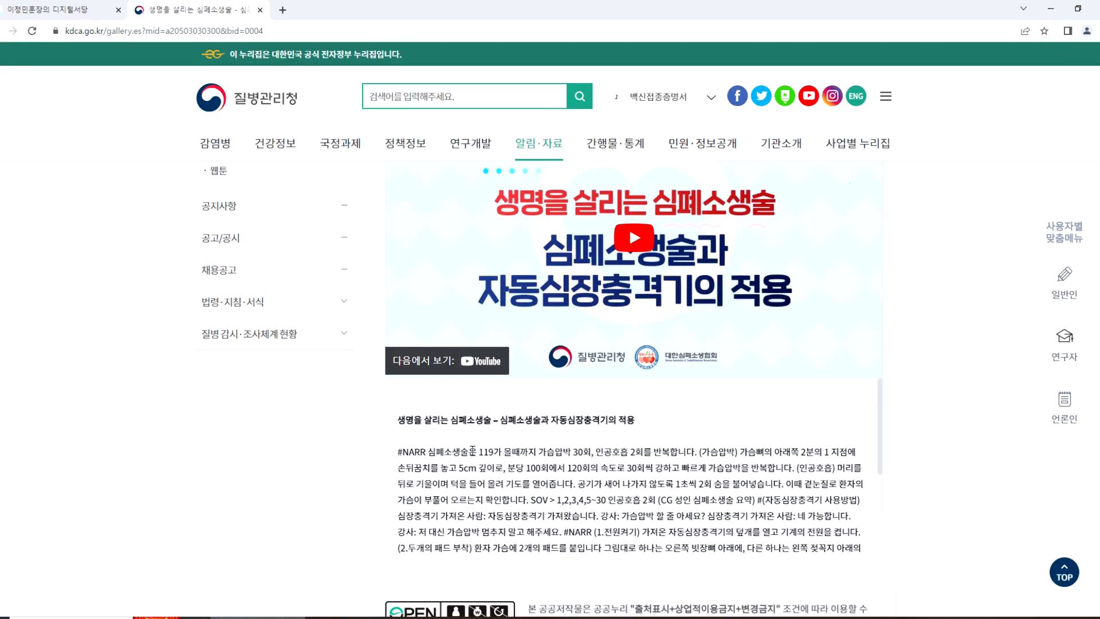
scroll(458, 426, up, 2)
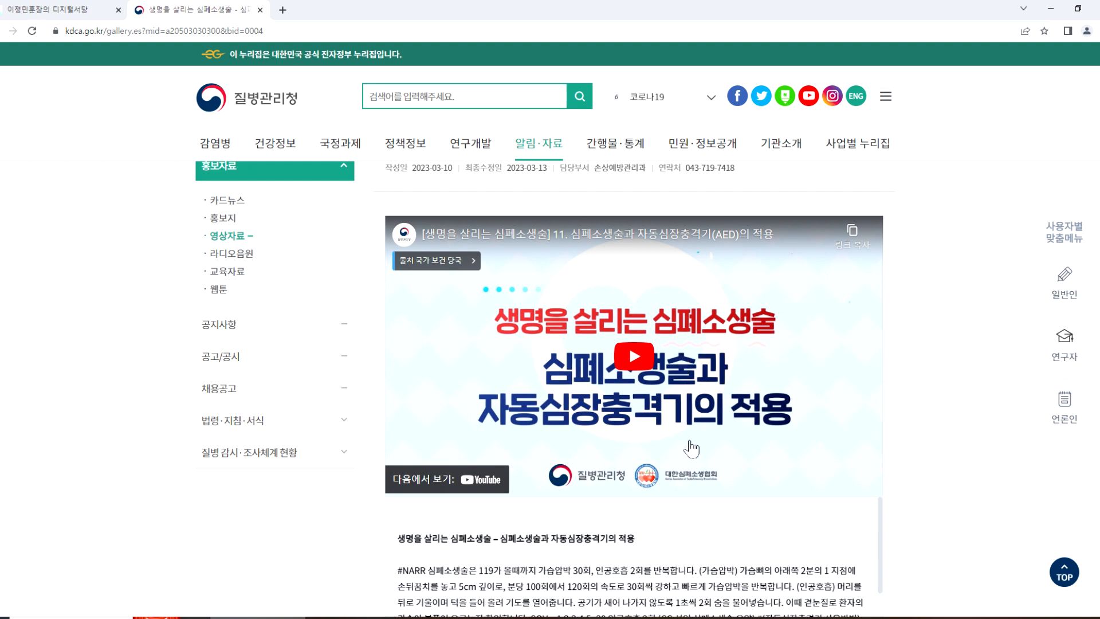
Step: Switch to Notepad and append "(다운로드 기능이 있으면 가능)" to the "인터넷상의 동영상 > 다운로드" line
click(524, 618)
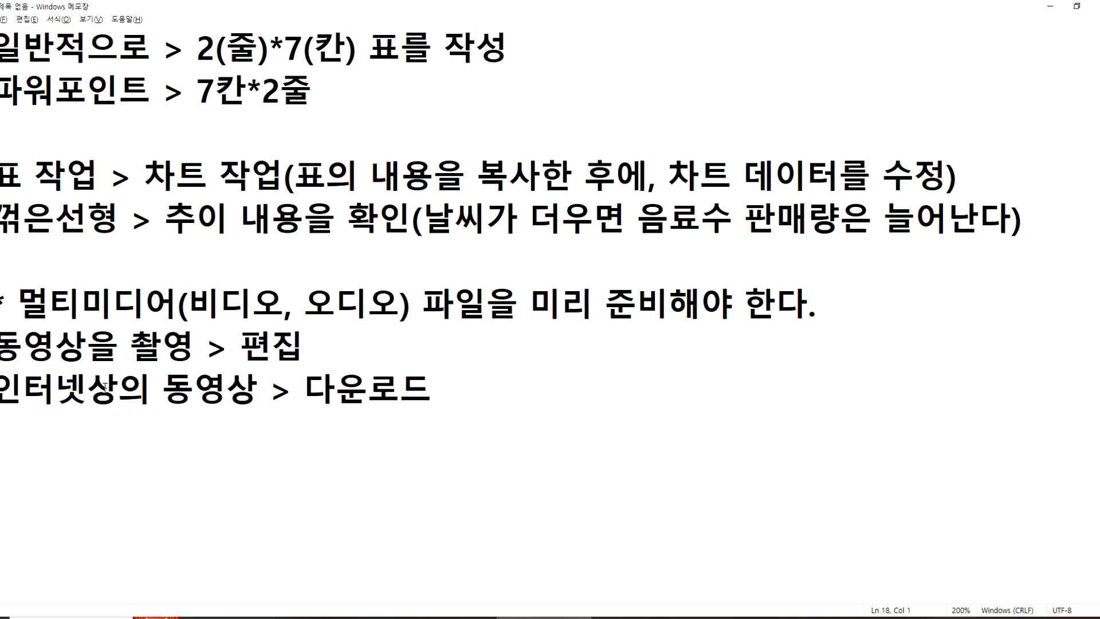
drag(8, 393, 449, 389)
click(451, 409)
text((다운로)
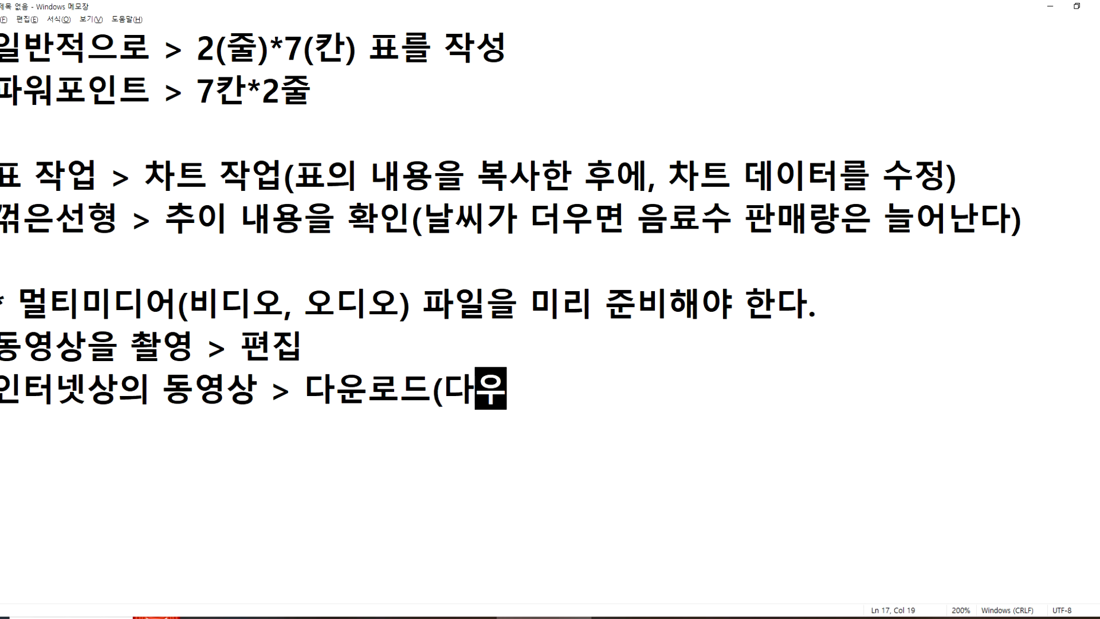
text(드 기능)
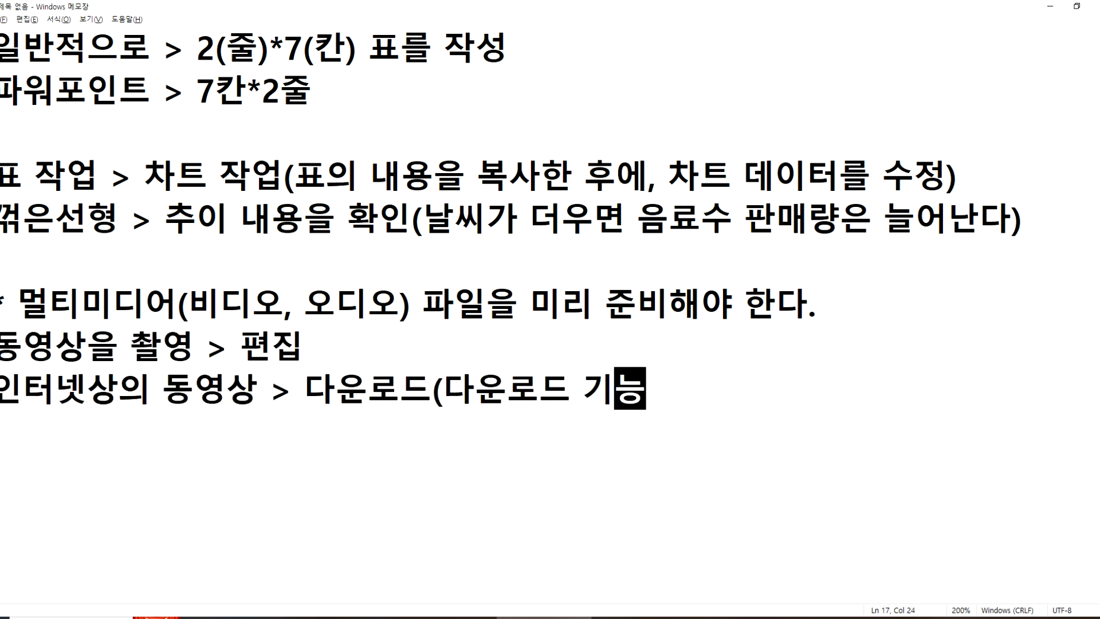
text(이 있으면 가)
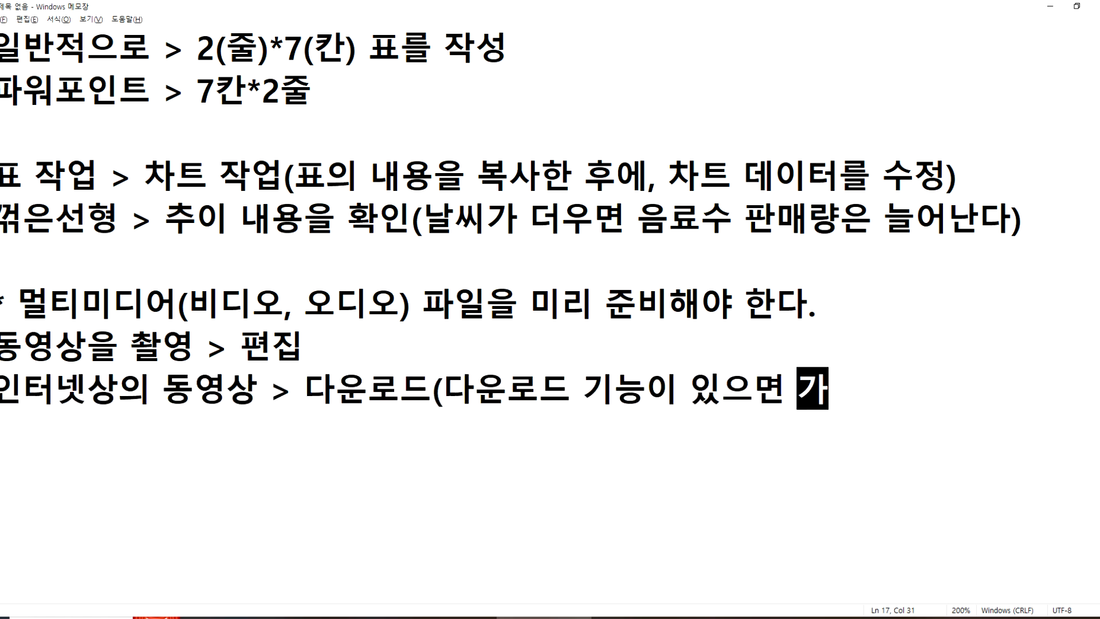
text(능))
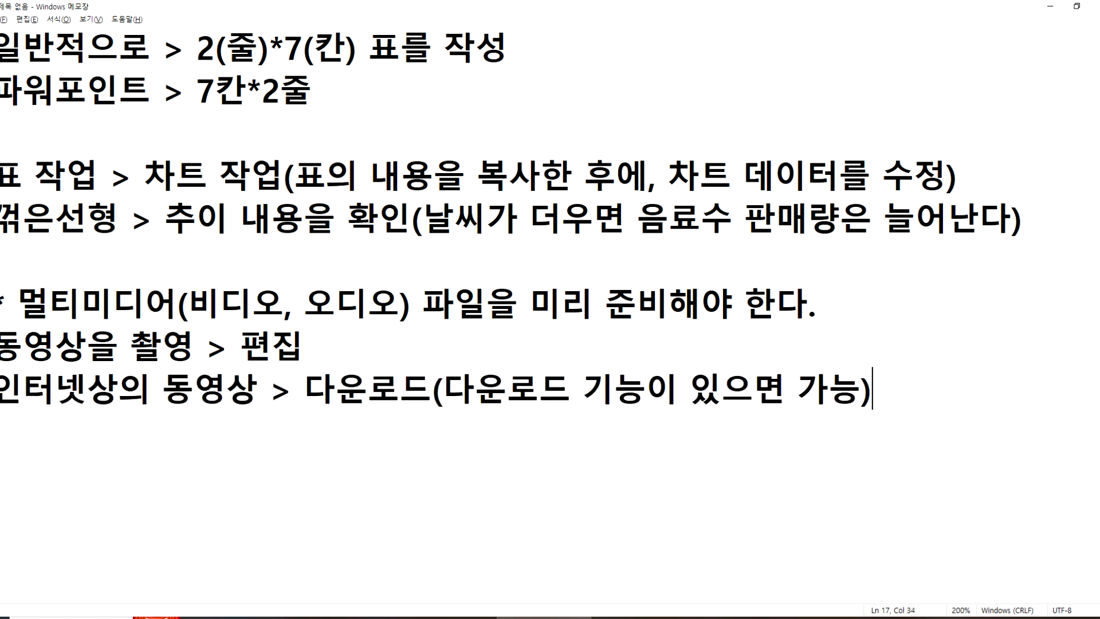
Step: Switch back to the browser and examine the 공공누리 licence terms under the CPR video, highlighting the source-attribution and non-commercial-use conditions
key(alt+Tab)
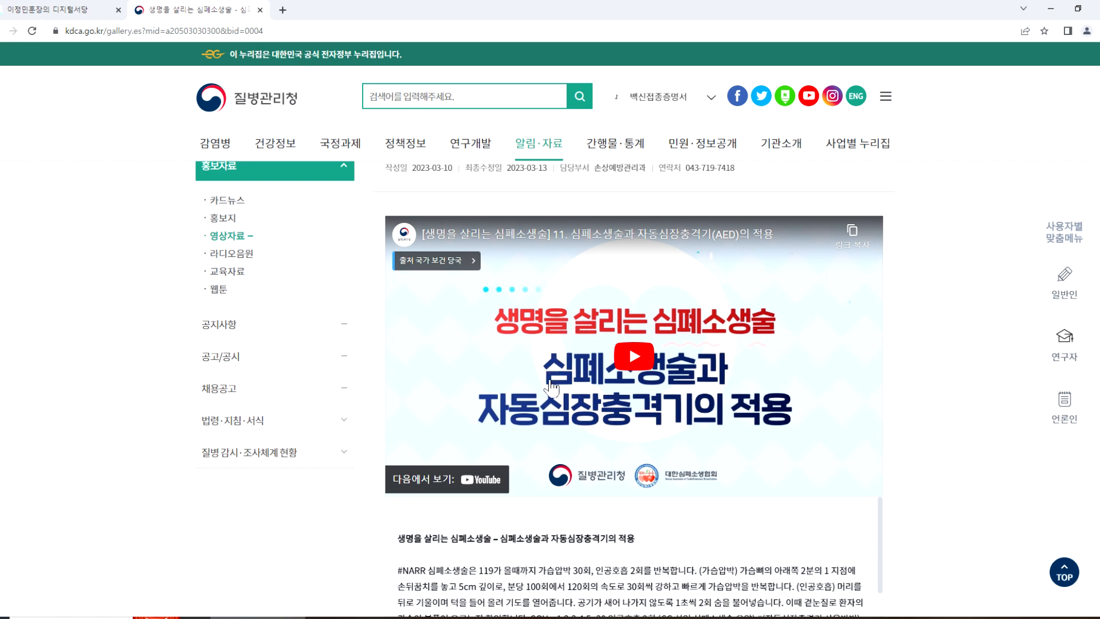
scroll(505, 594, down, 3)
scroll(446, 527, down, 3)
scroll(439, 523, up, 3)
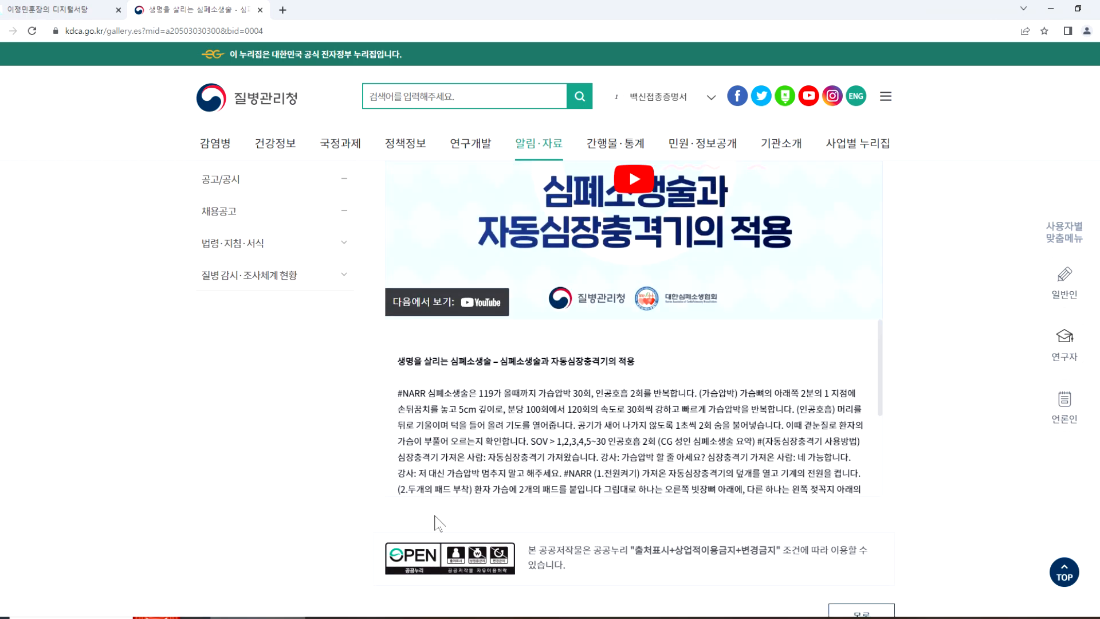
scroll(439, 523, down, 1)
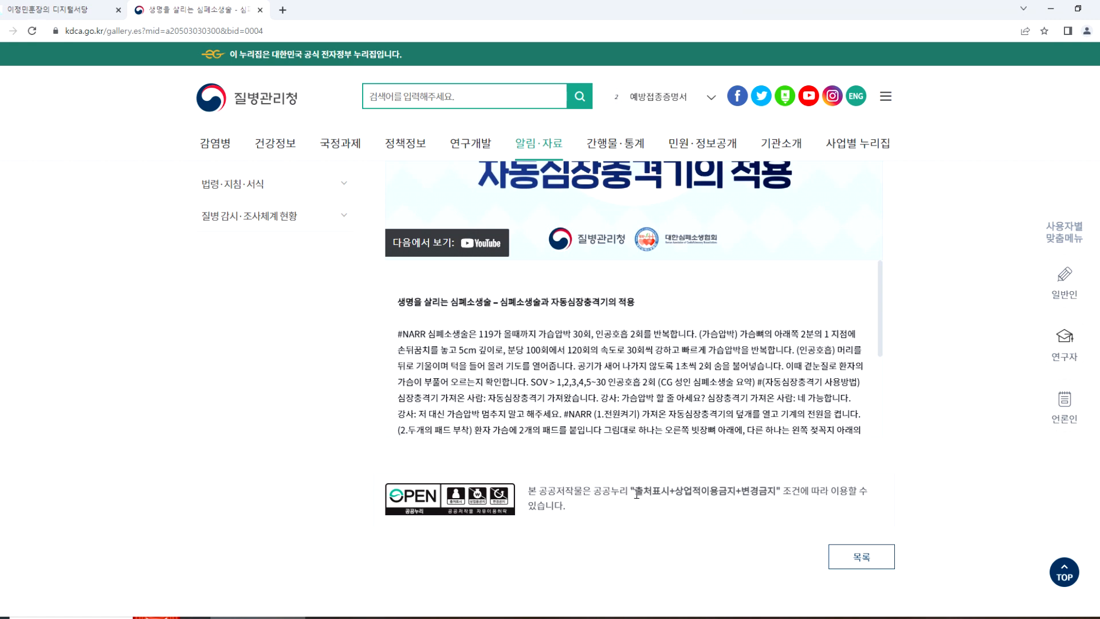
drag(634, 491, 828, 492)
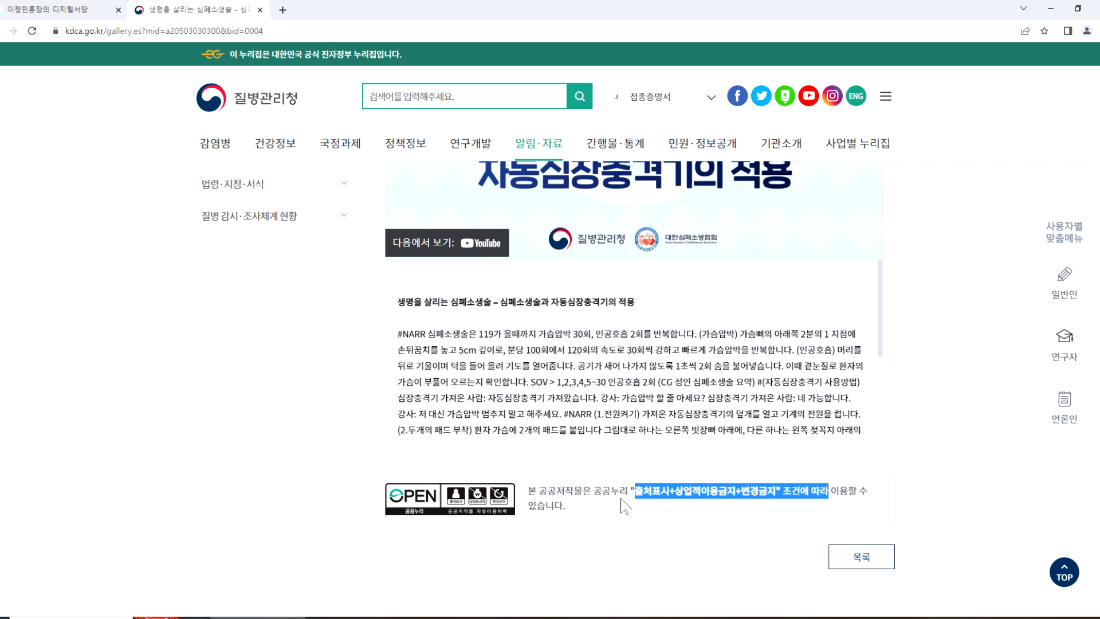
click(592, 505)
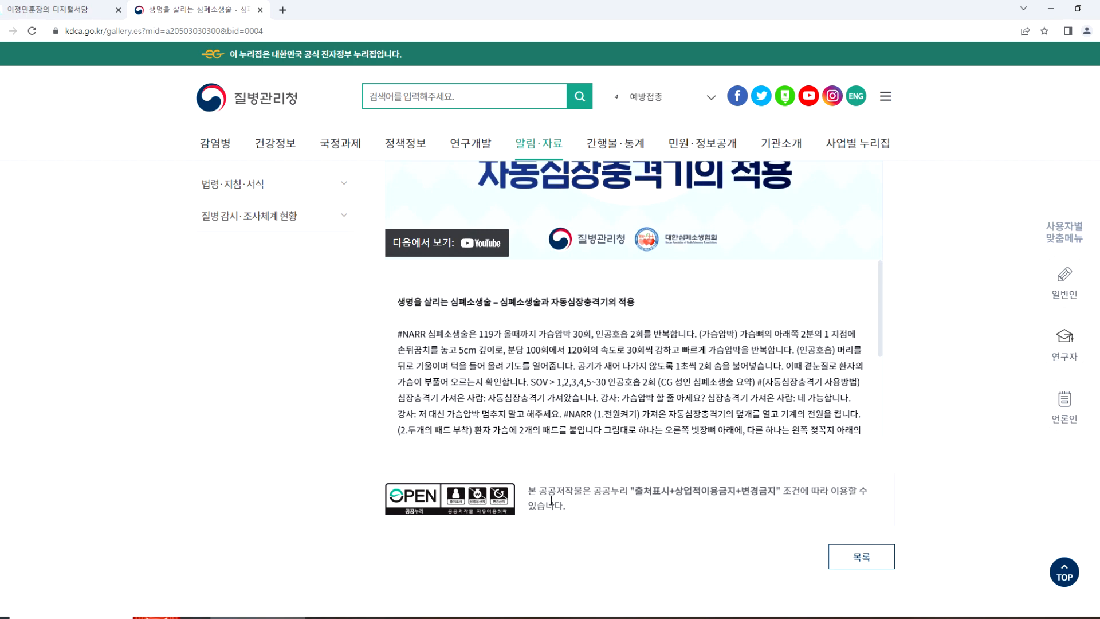
scroll(539, 493, up, 4)
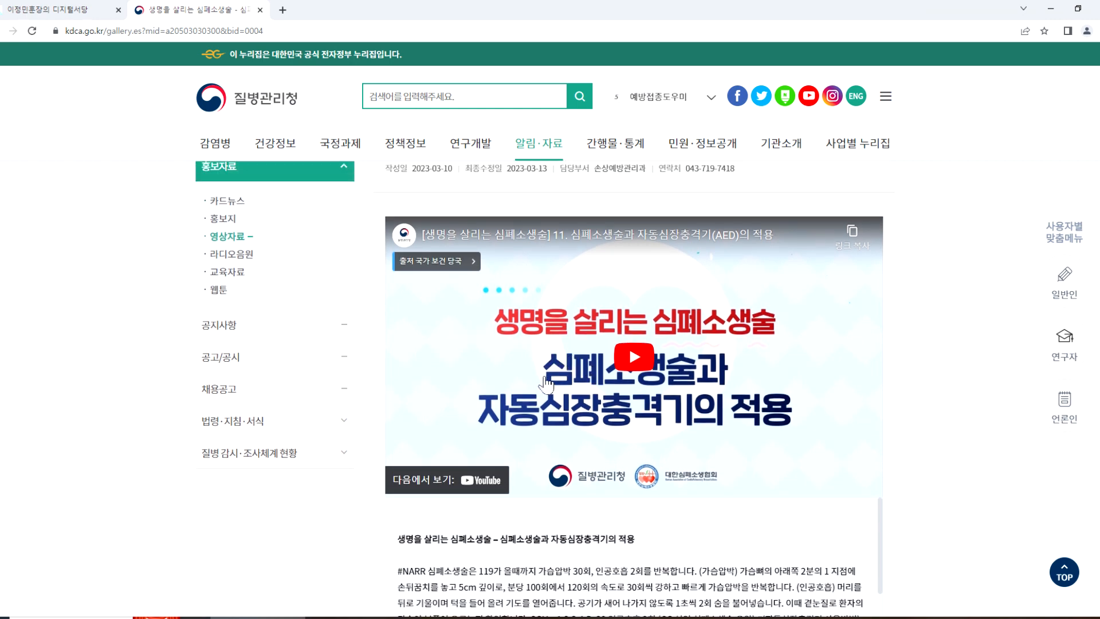
scroll(583, 480, down, 3)
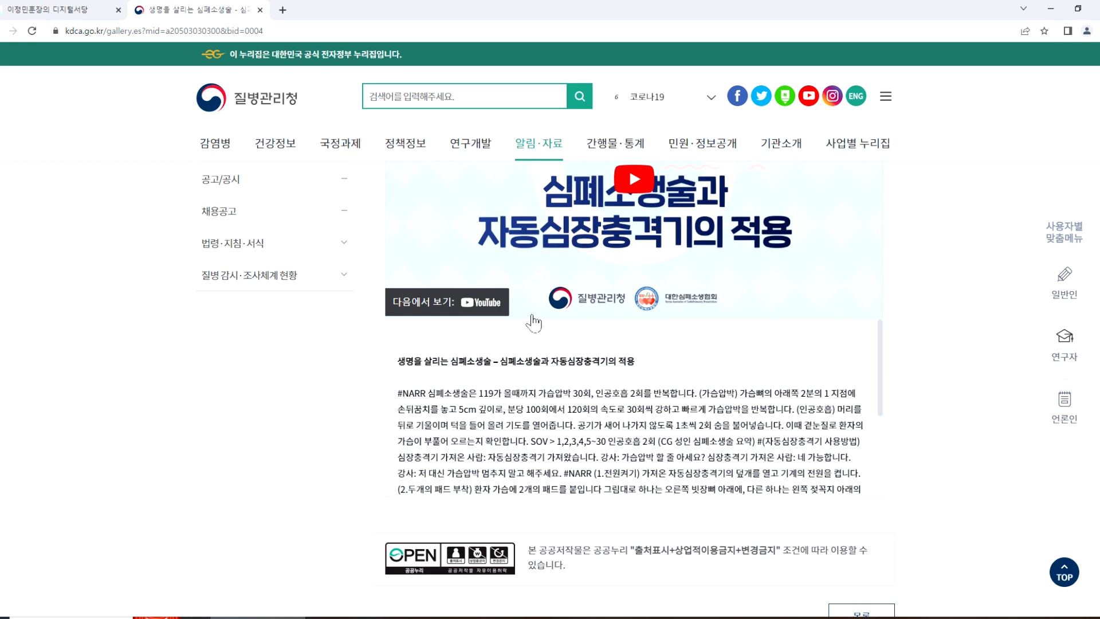
drag(636, 549, 651, 544)
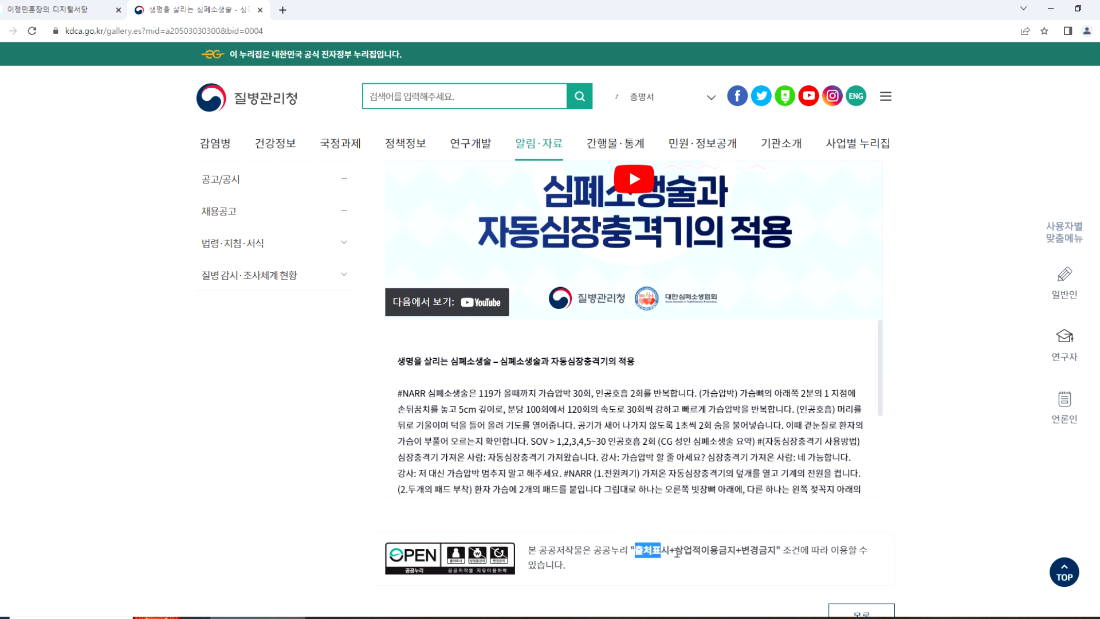
drag(676, 550, 704, 550)
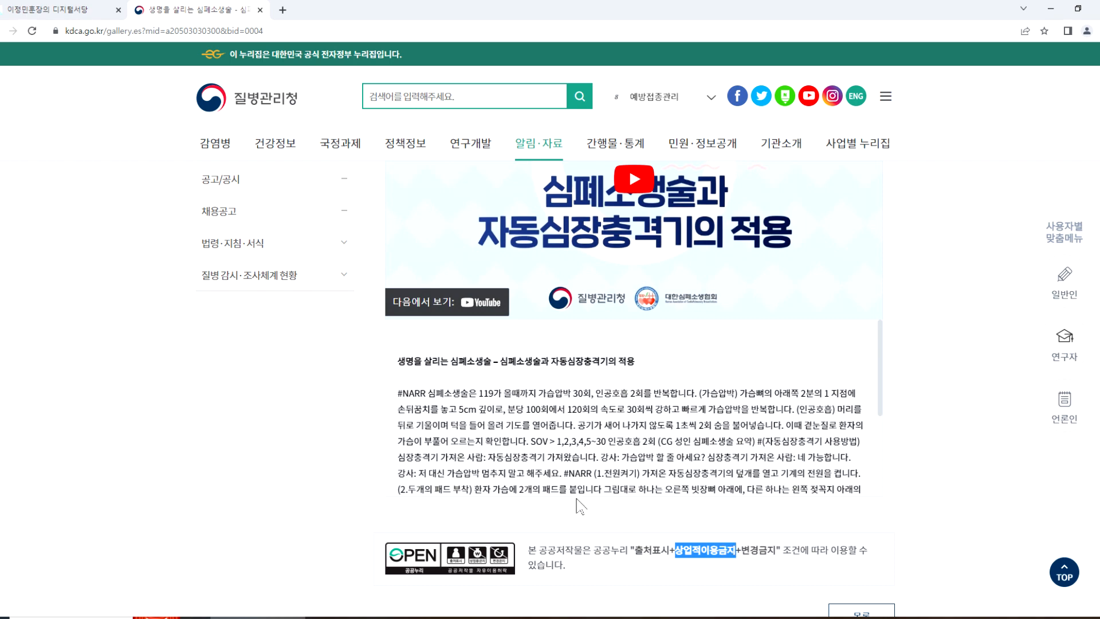
Step: Copy the CPR video's link and open it on YouTube in a new browser tab, pausing playback before returning to the original post
scroll(551, 492, up, 2)
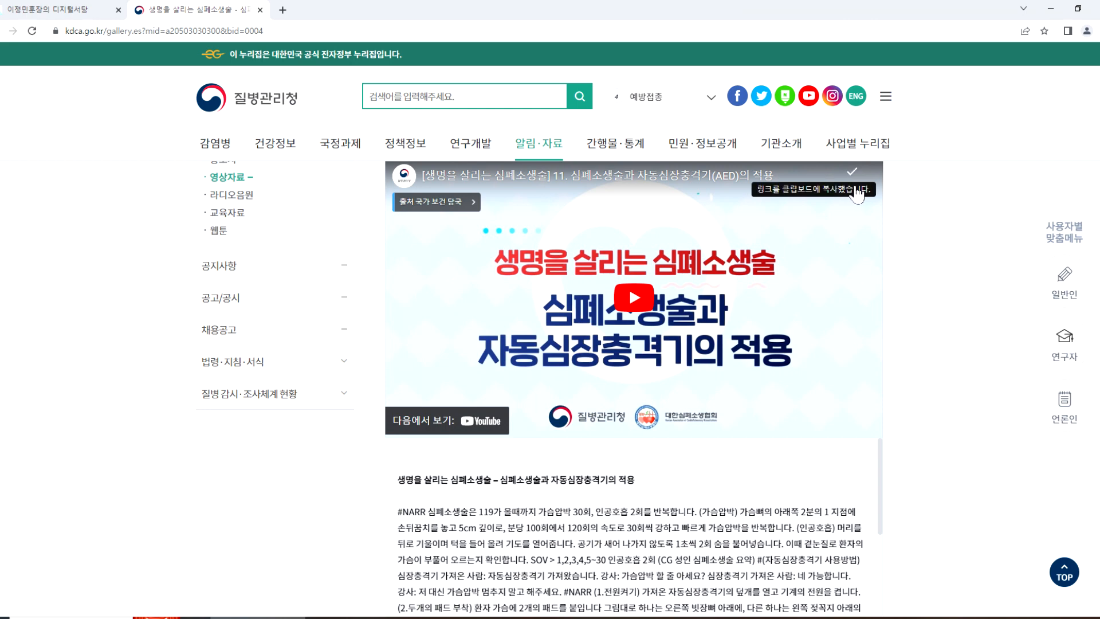
click(282, 10)
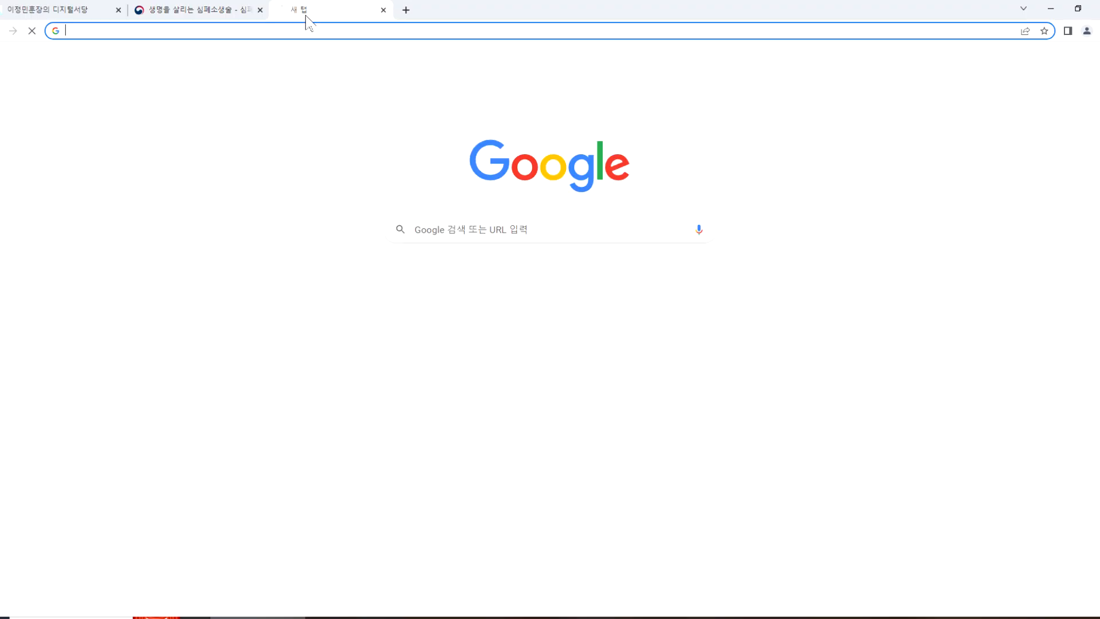
text(https://youtu.be/kfVkY_hMKwM)
key(Return)
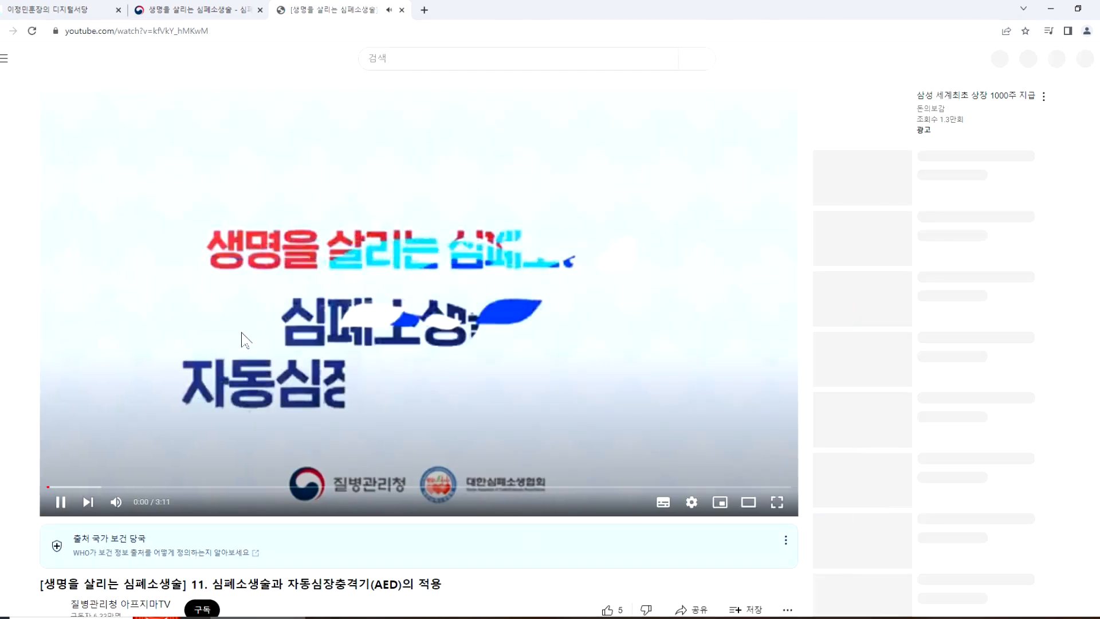
click(261, 372)
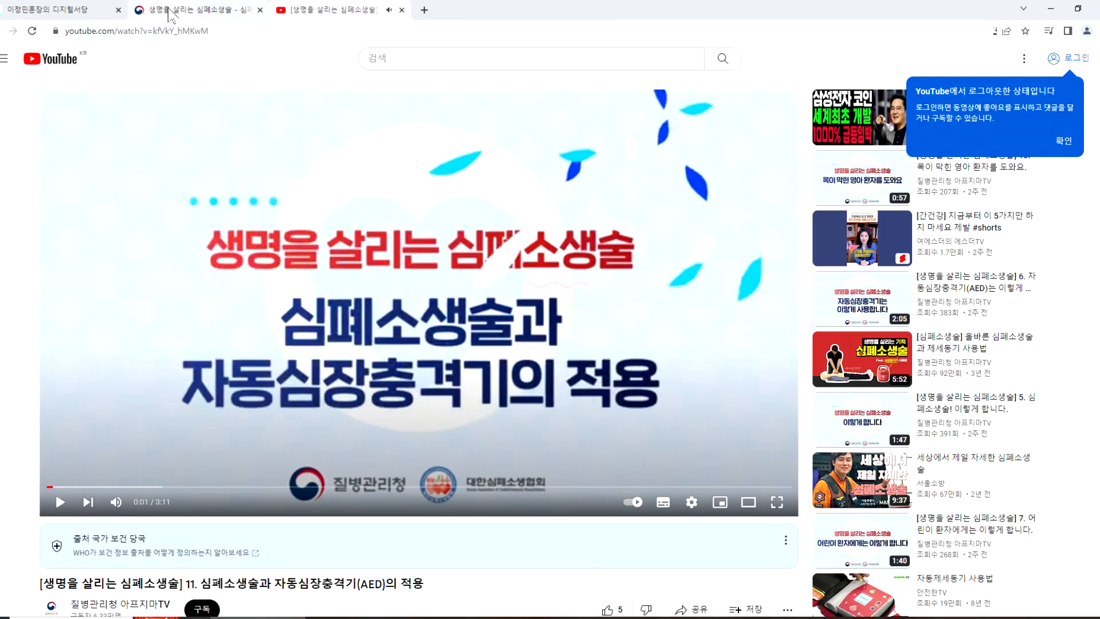
click(189, 10)
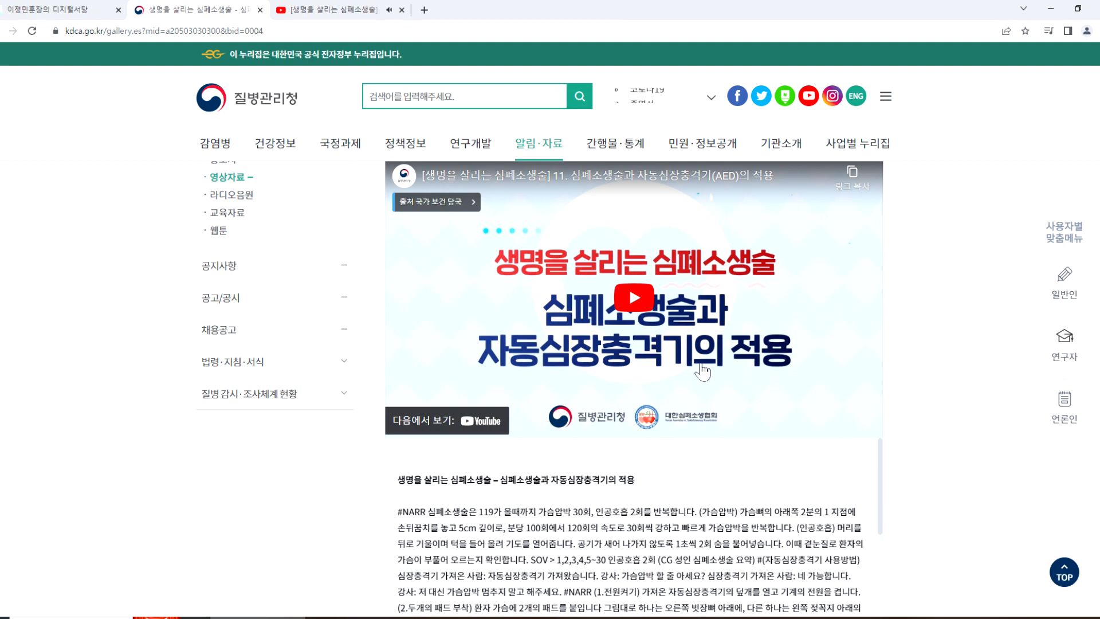
Step: Play the embedded CPR video and open it on YouTube, closing the duplicate tab, pausing playback and selecting its web address
click(632, 309)
click(808, 421)
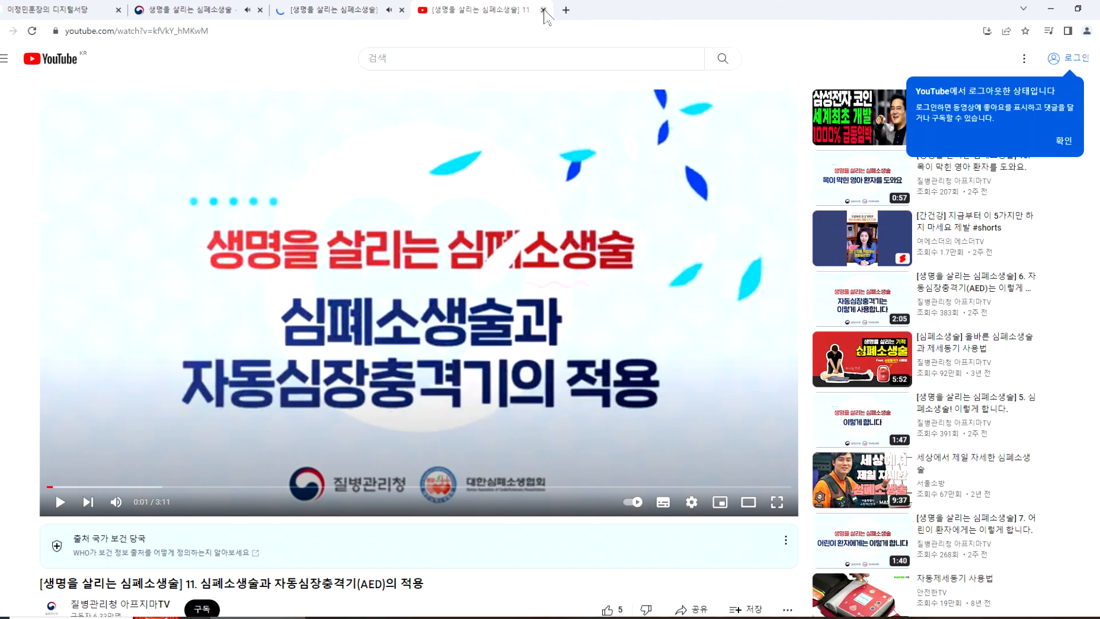
click(543, 10)
click(349, 31)
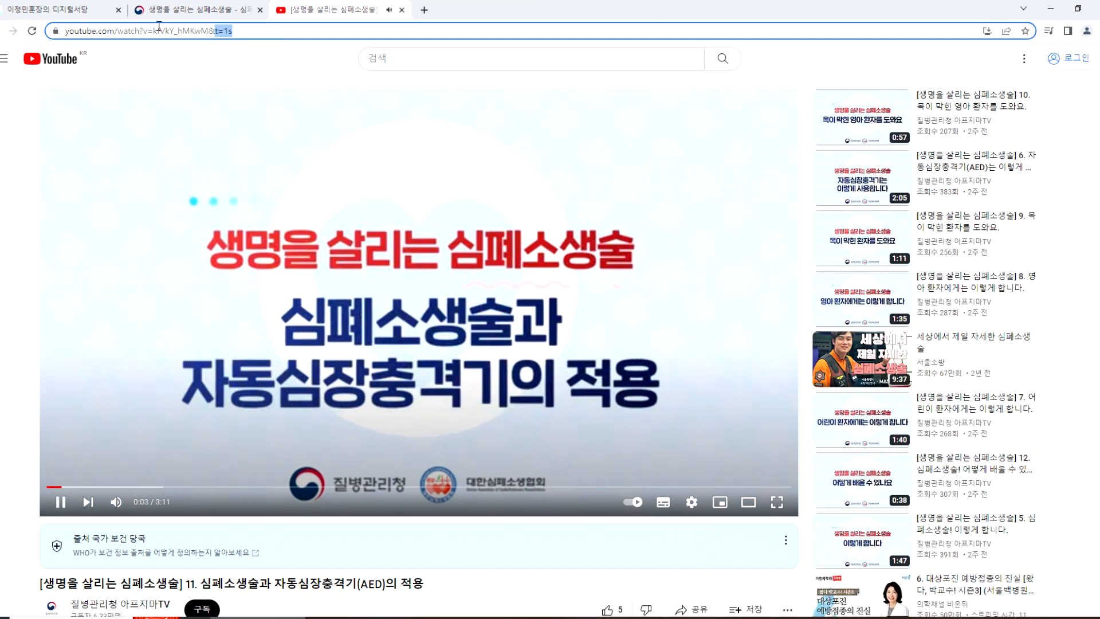
click(217, 249)
click(139, 31)
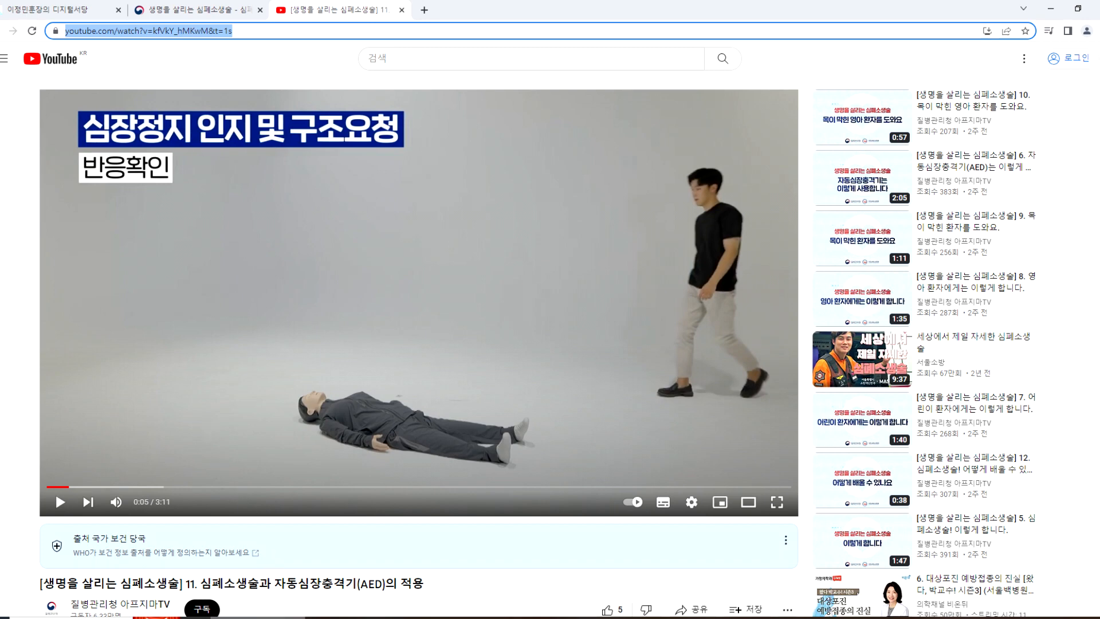
click(265, 618)
key(alt+Tab)
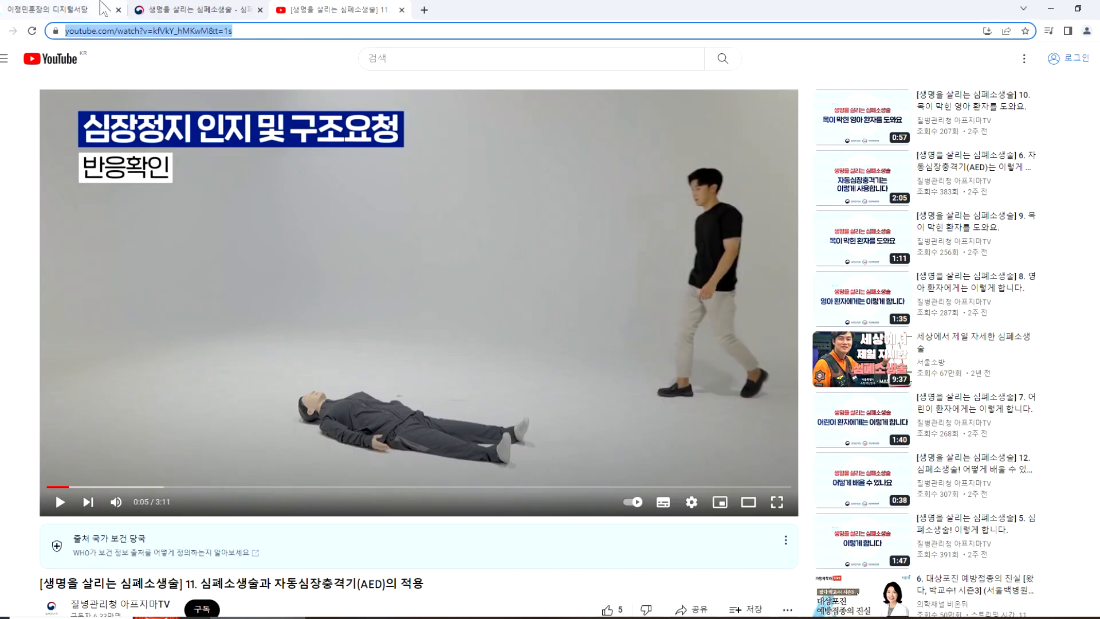
Step: Find the 다운로더 links on the 디지털서당 homepage, look at the 4kdownload page and close it
click(83, 12)
scroll(901, 316, down, 20)
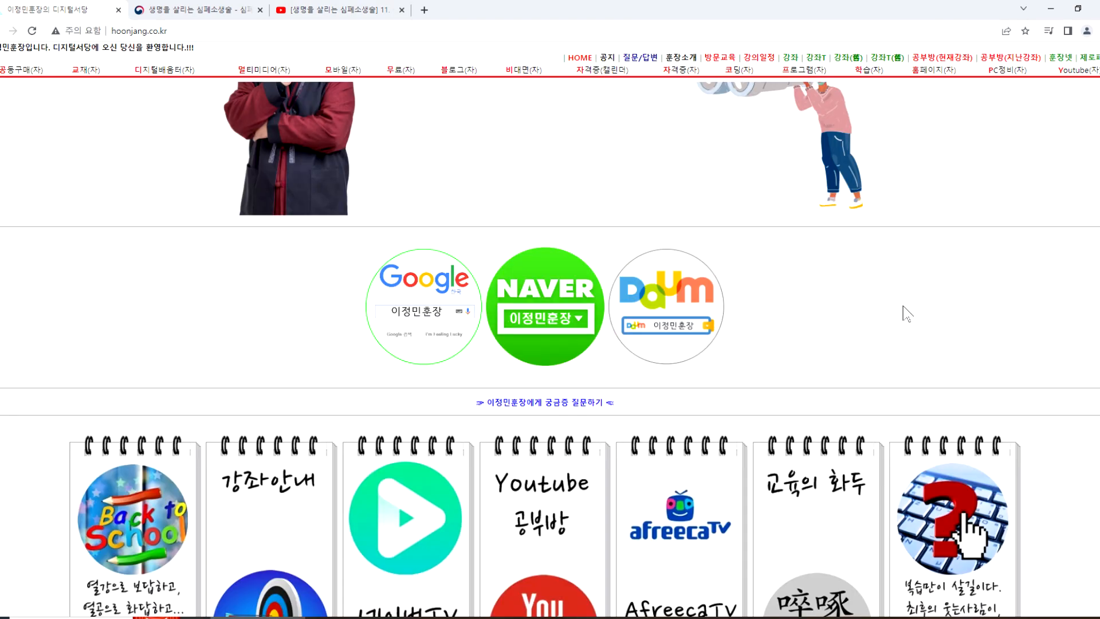
scroll(872, 316, down, 3)
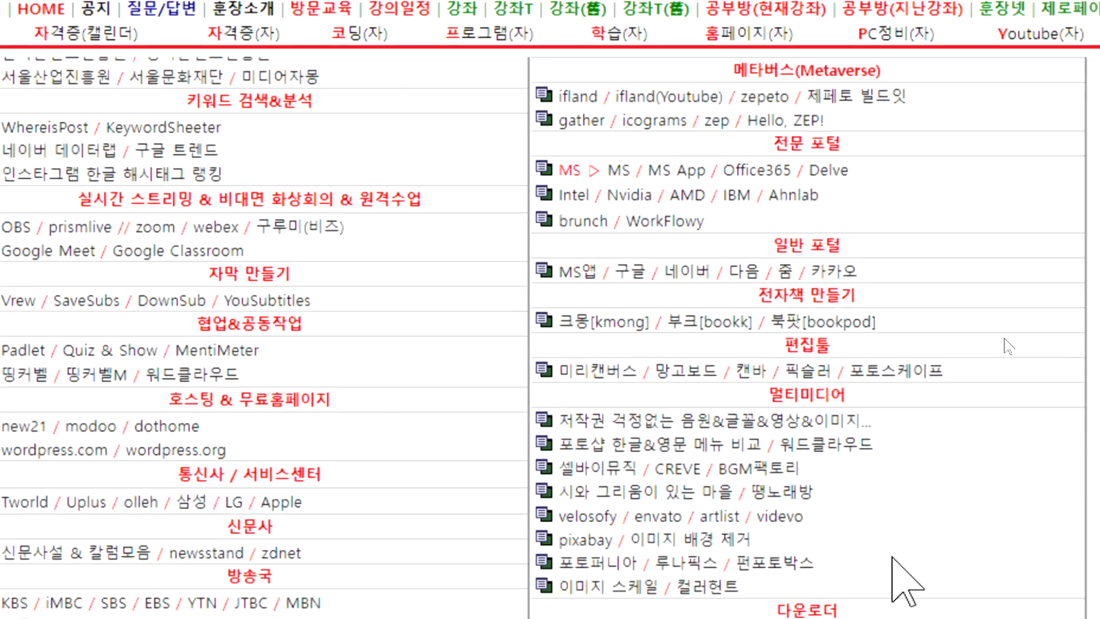
scroll(891, 557, down, 3)
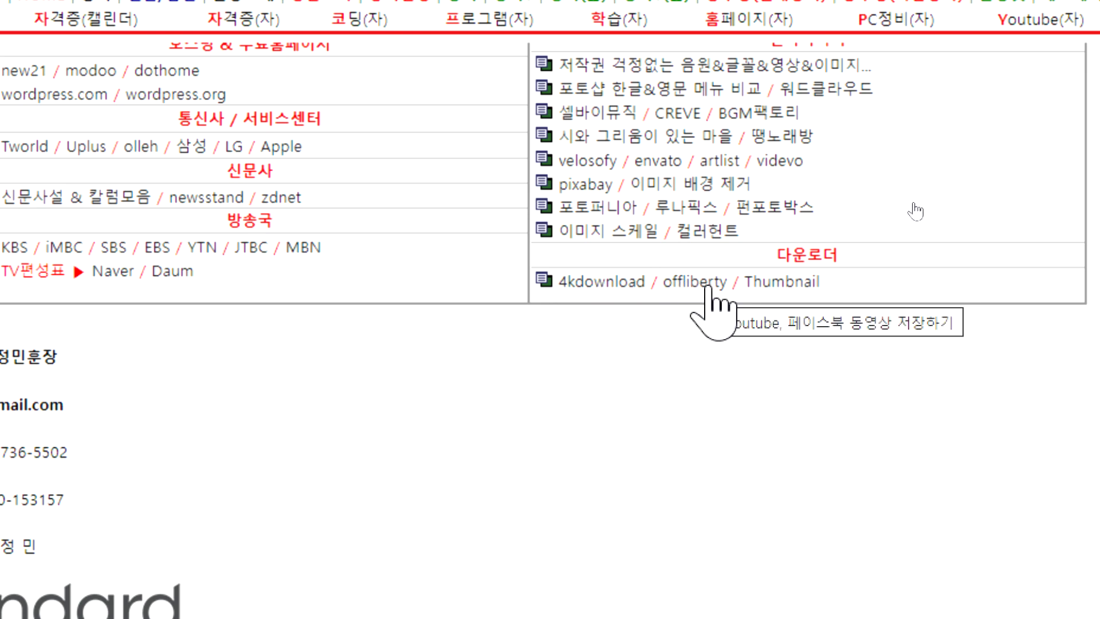
click(606, 282)
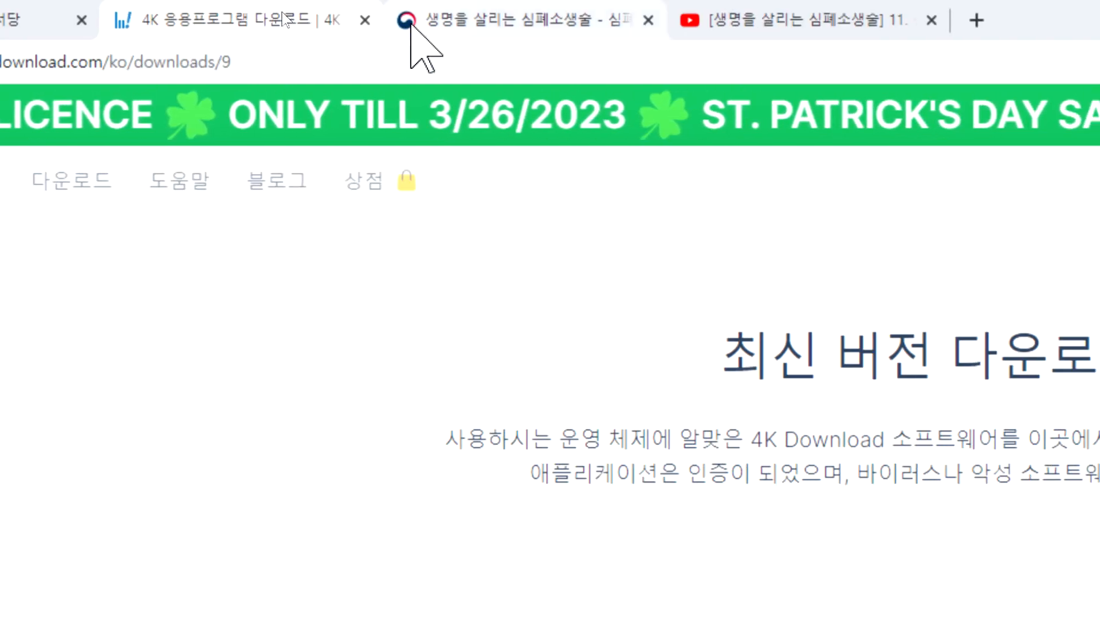
click(365, 20)
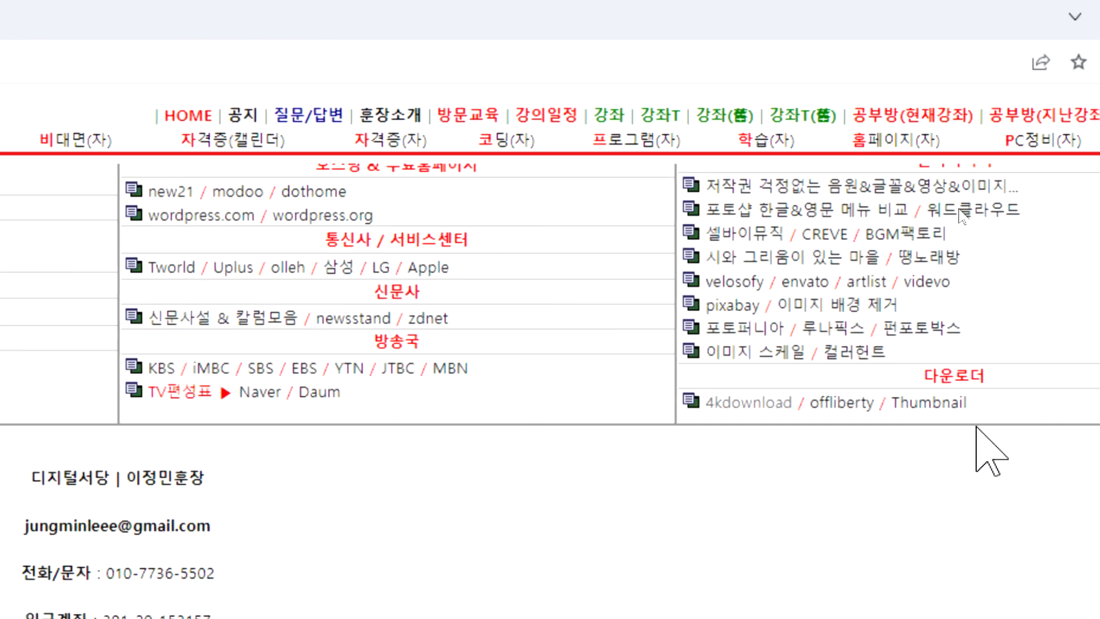
Step: Open offliberty from the 다운로더 links and copy the CPR video's address from its YouTube tab
click(840, 409)
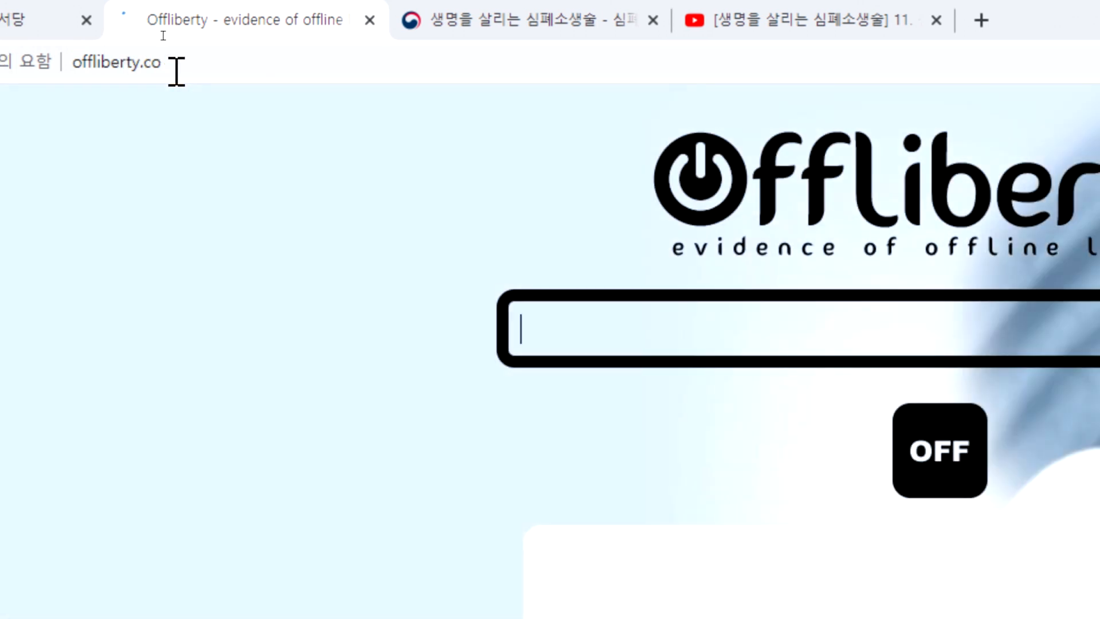
click(757, 21)
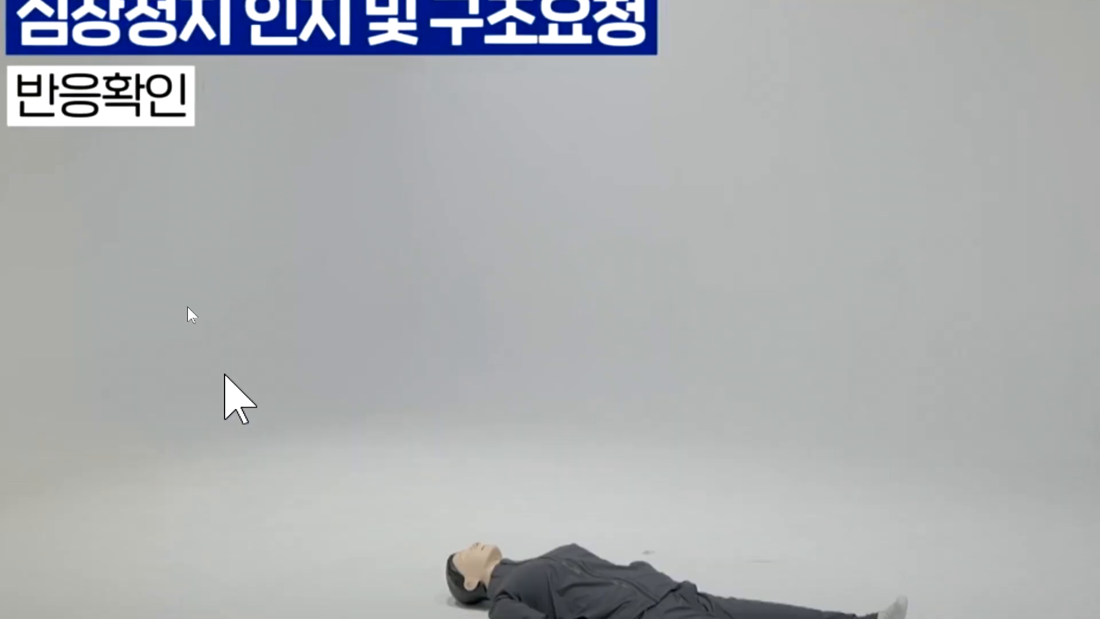
click(187, 307)
click(189, 184)
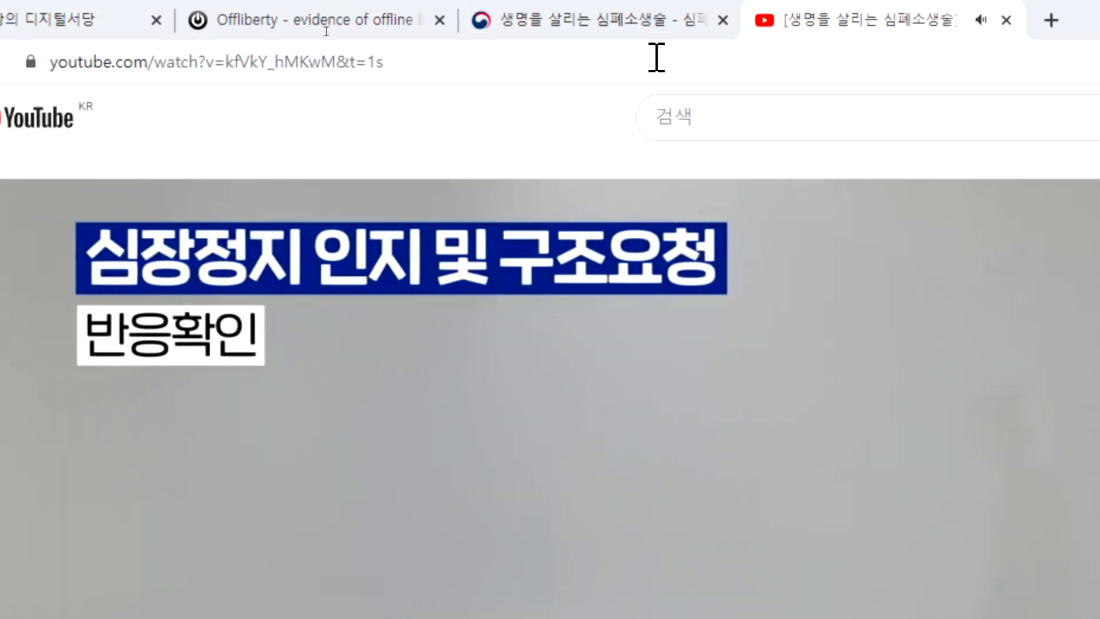
click(425, 61)
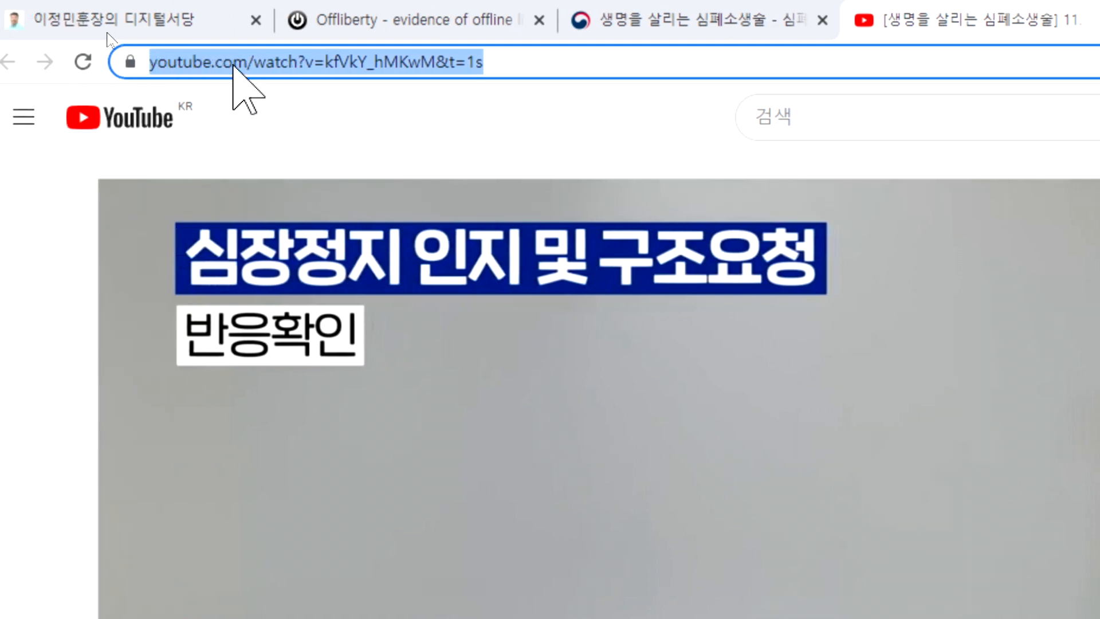
right_click(233, 63)
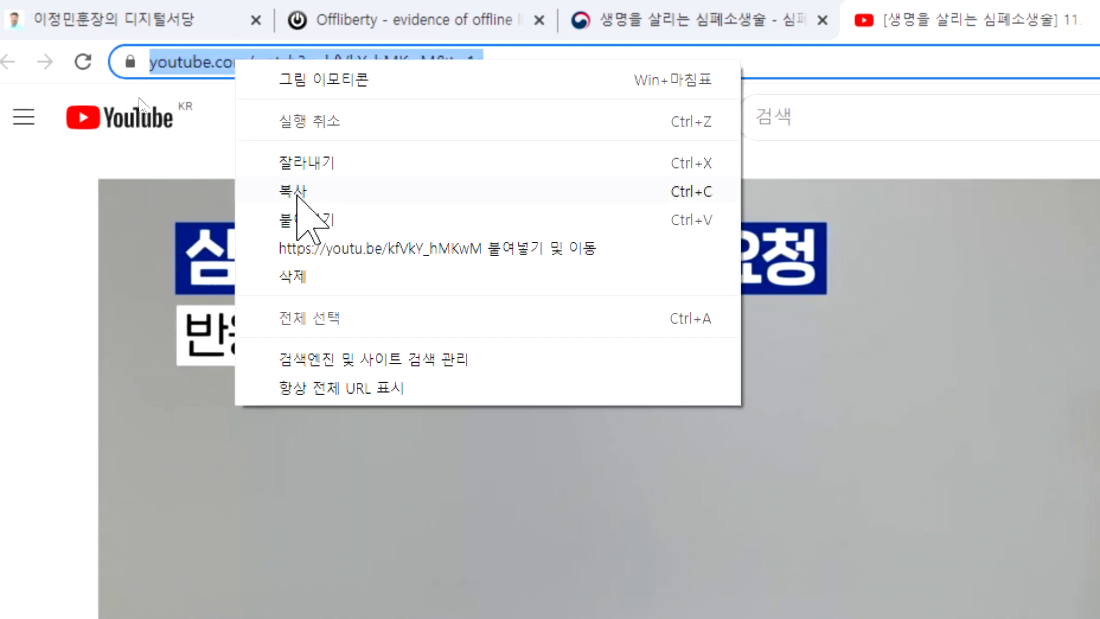
click(296, 192)
Step: Paste the CPR video's address into Offliberty and start processing it, checking the source video tab before returning
click(352, 23)
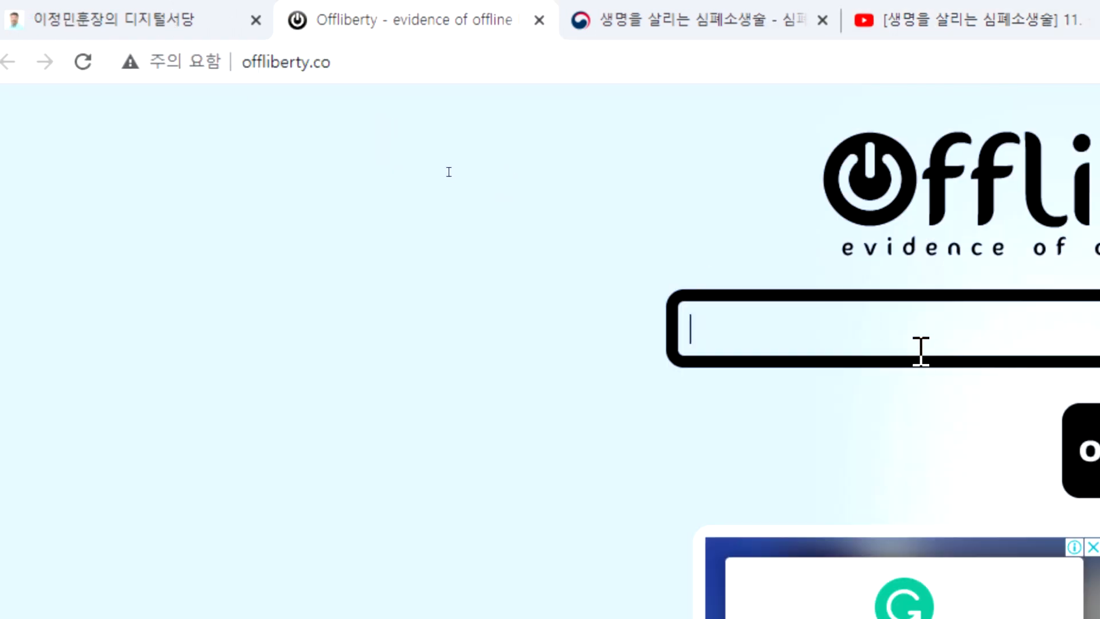
right_click(906, 329)
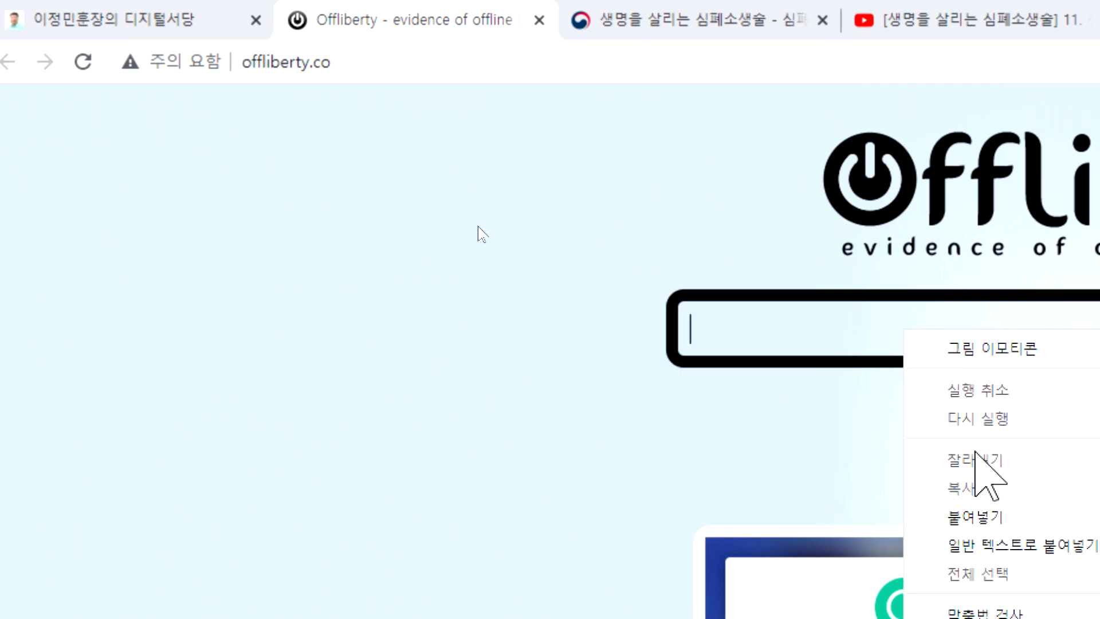
click(976, 518)
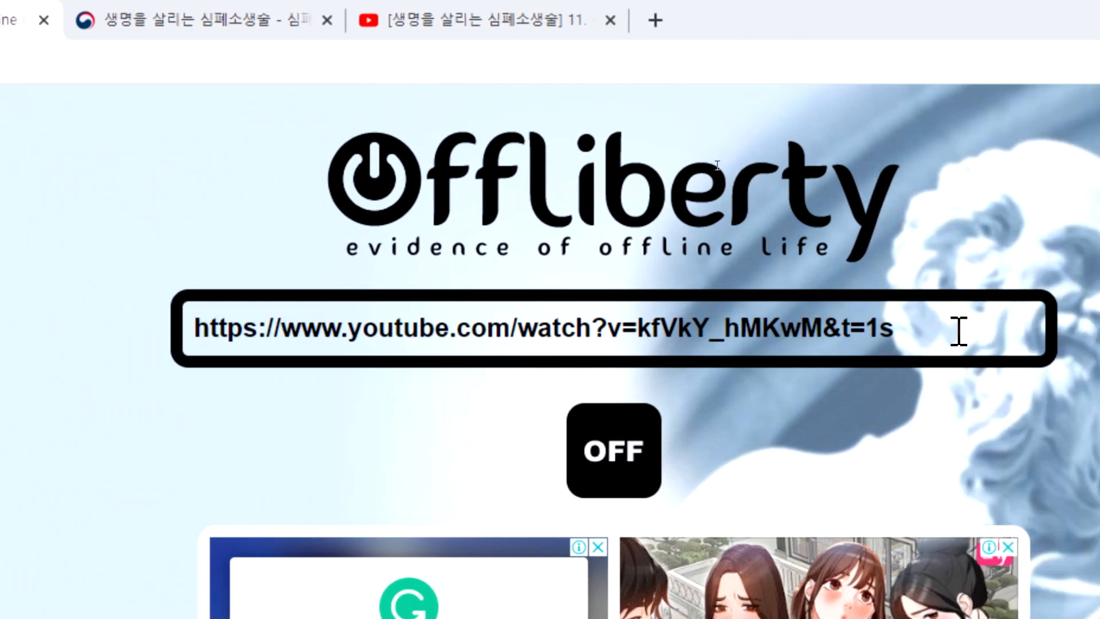
key(Return)
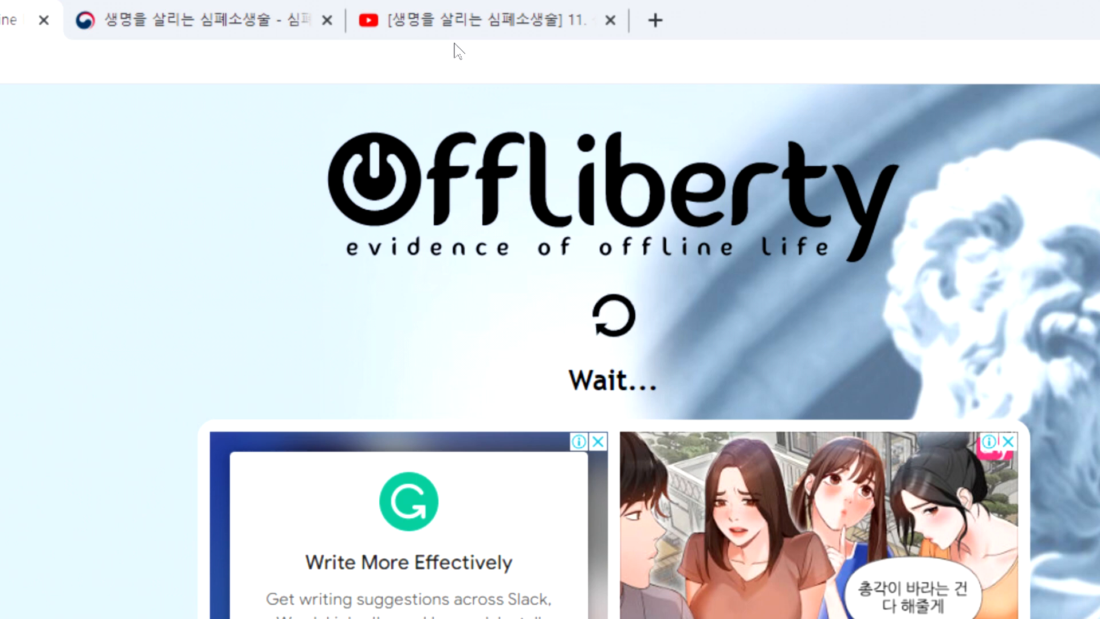
click(437, 23)
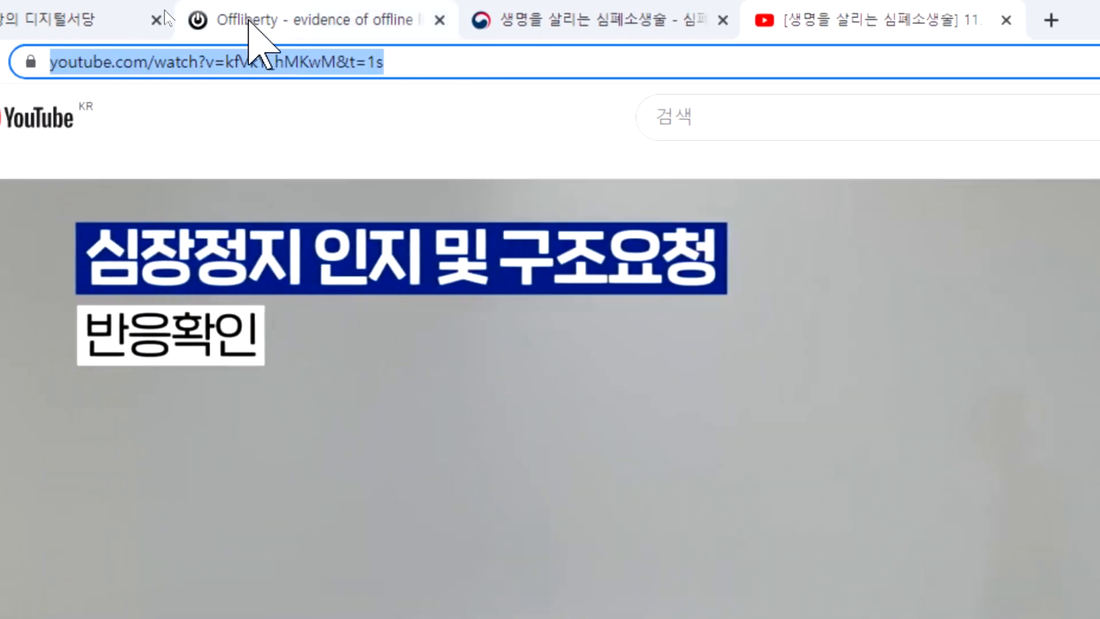
click(248, 20)
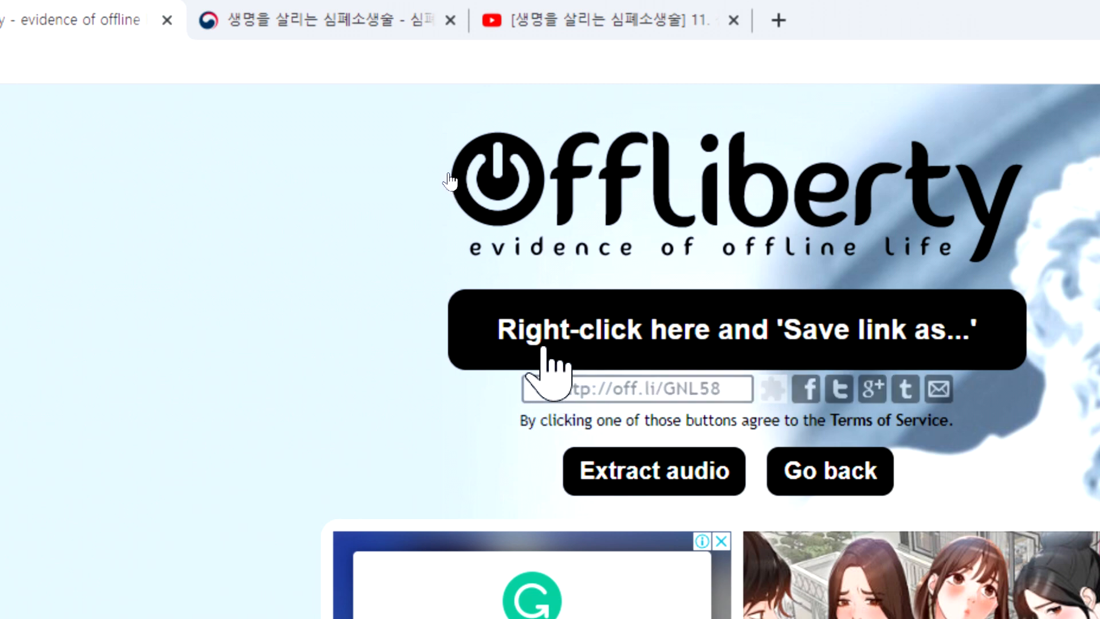
Step: Save the processed CPR video link as an MP4 in the 다운로드 folder with the suggested file name
right_click(630, 344)
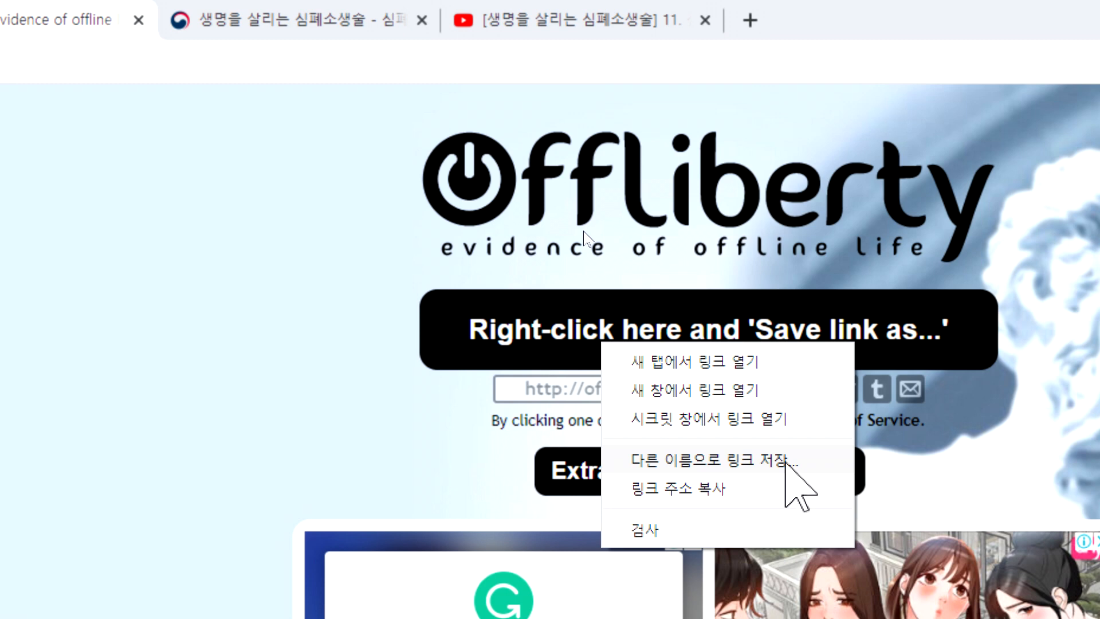
click(386, 398)
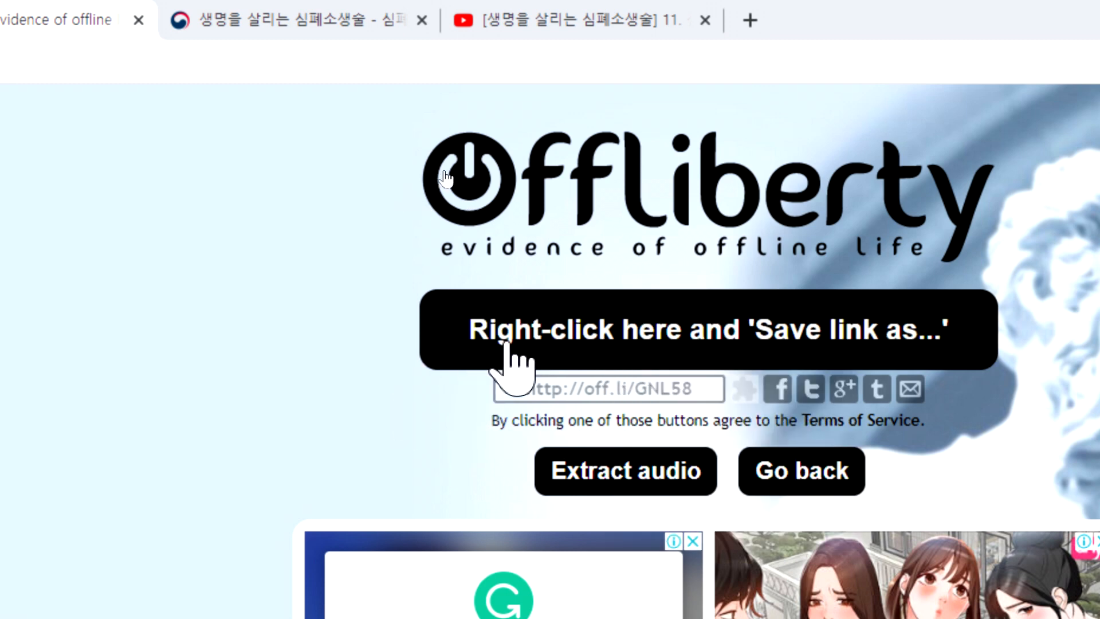
right_click(749, 342)
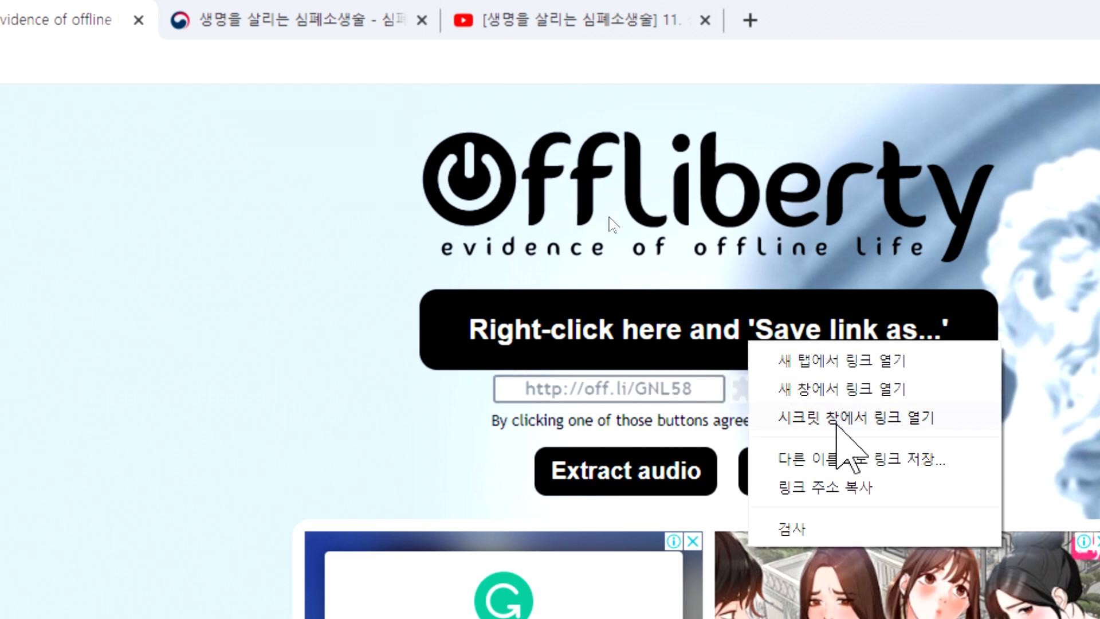
click(835, 457)
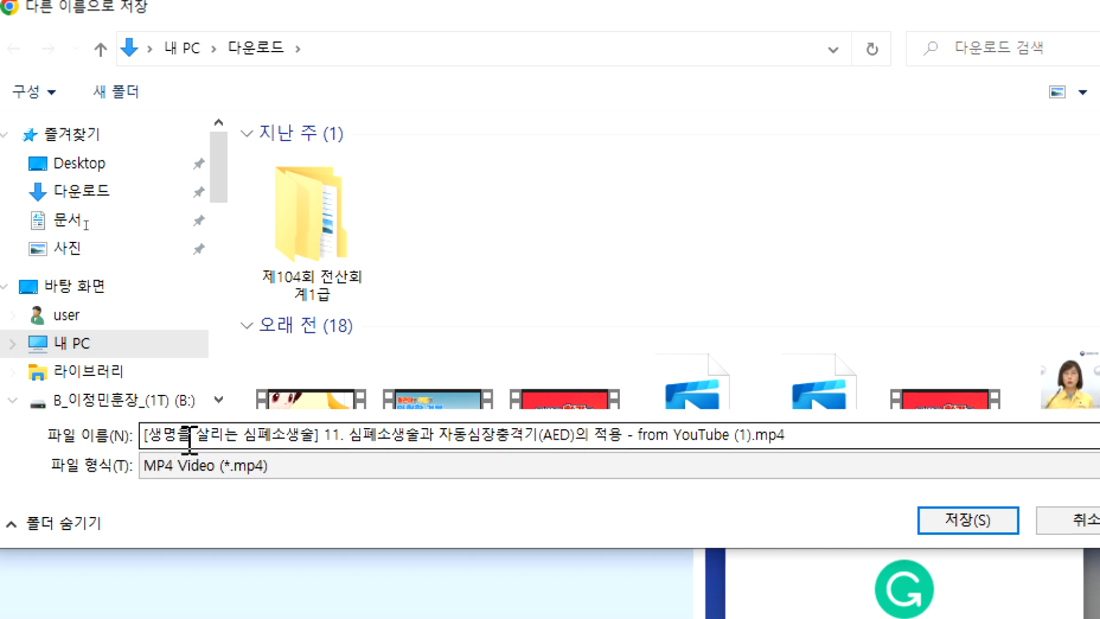
click(961, 519)
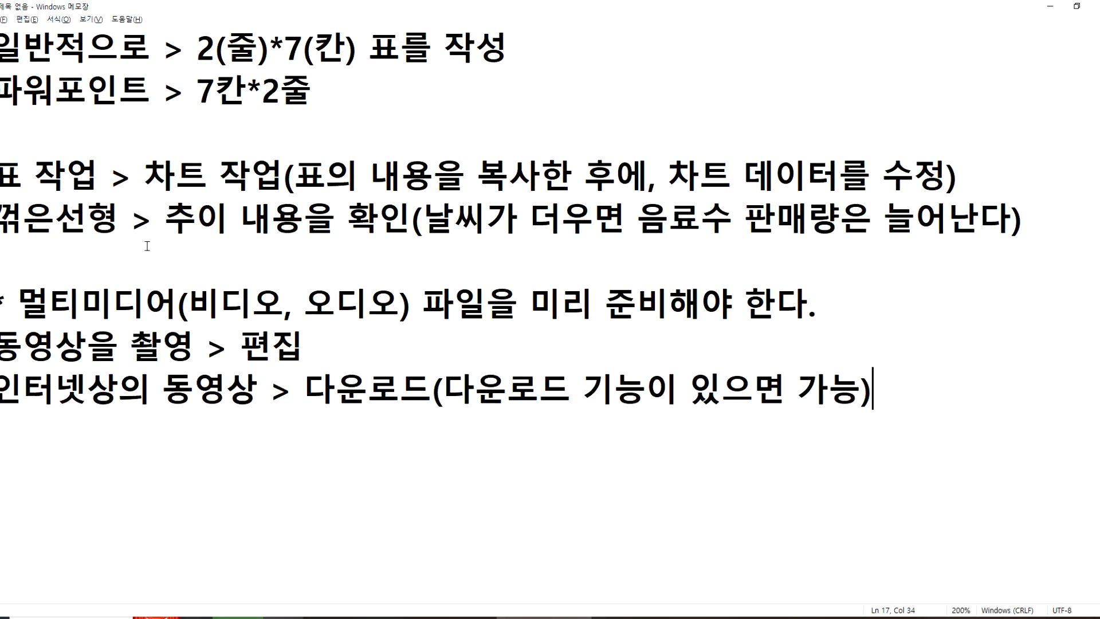
Step: Return to Offliberty and review the link-saving option and the source video on YouTube
key(alt+Tab)
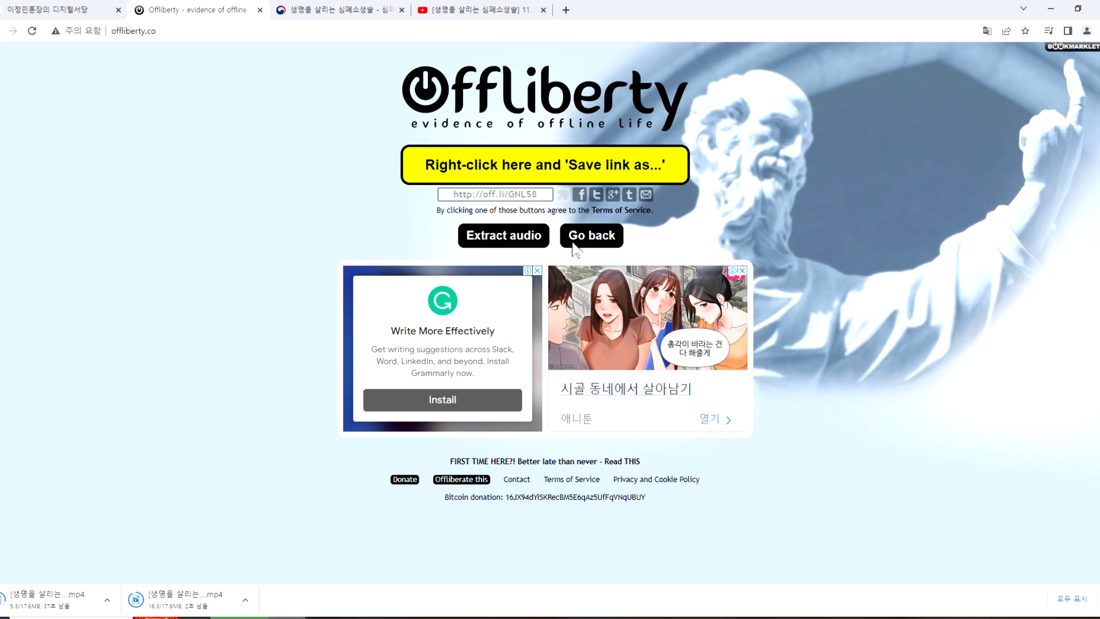
right_click(535, 176)
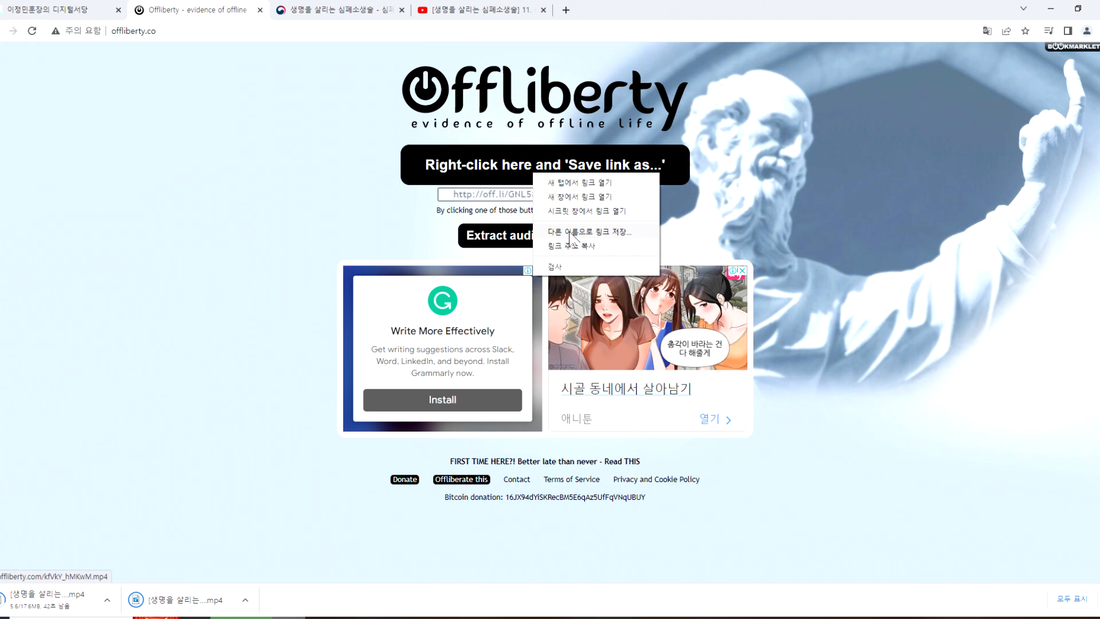
click(336, 225)
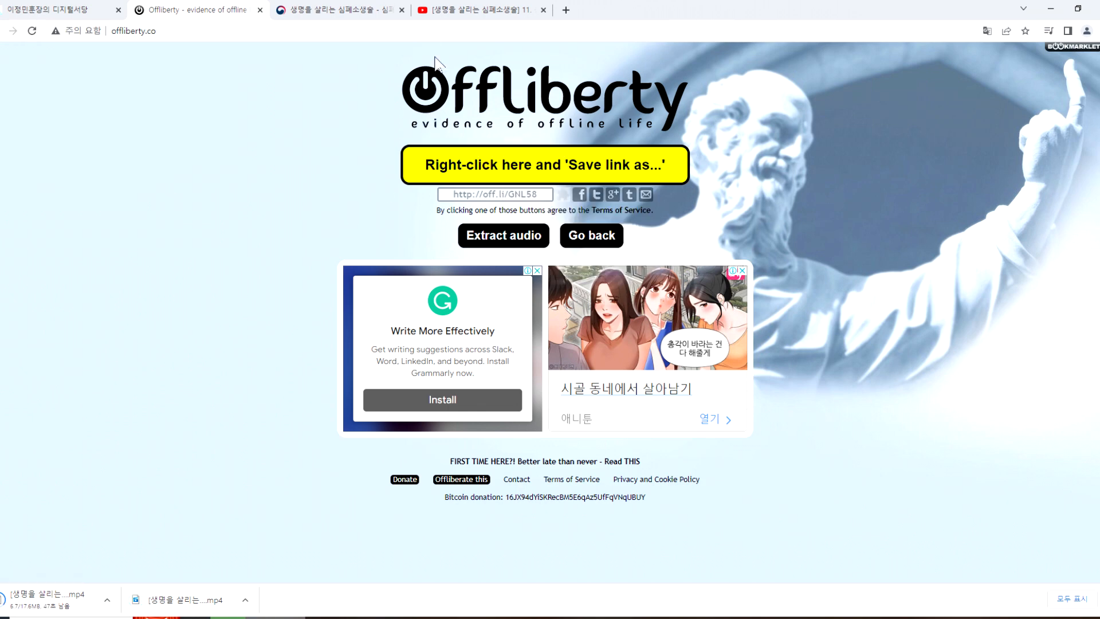
click(464, 10)
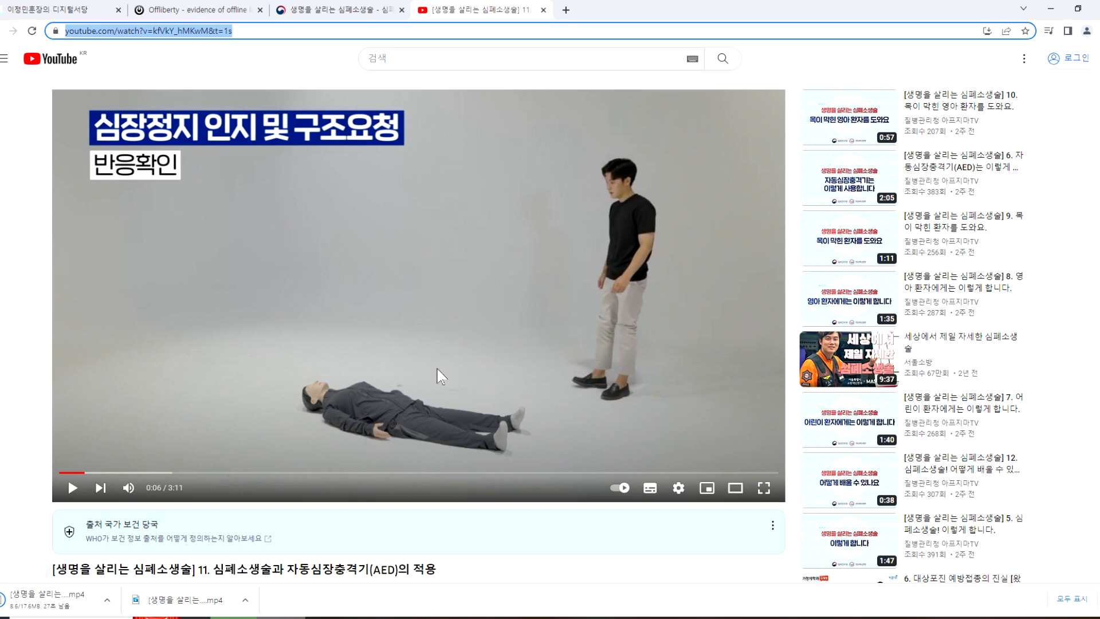
click(203, 10)
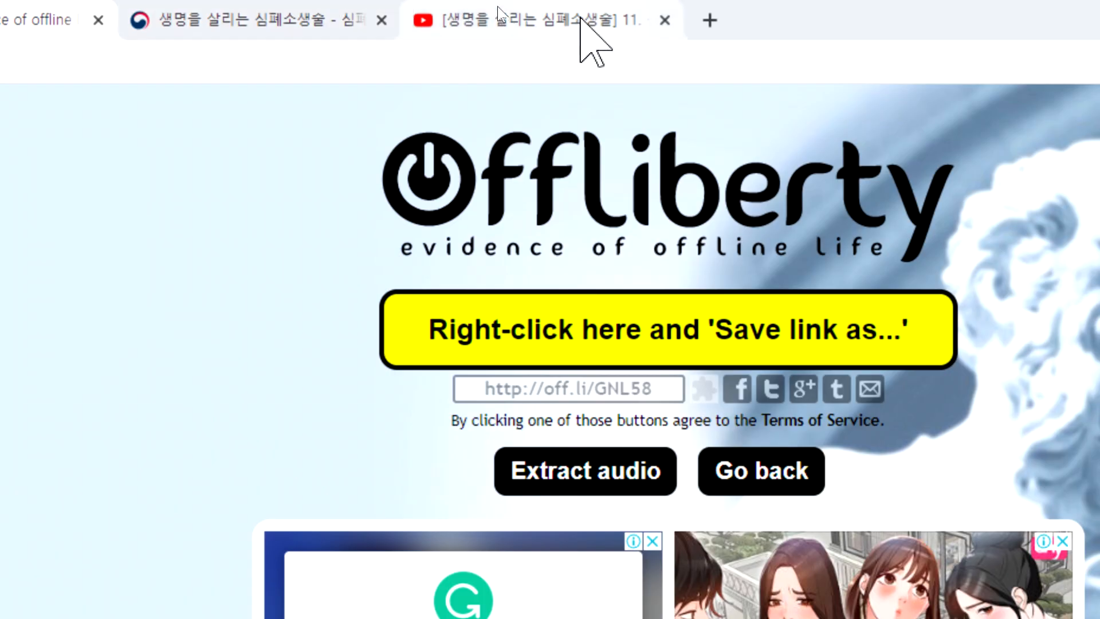
Step: Search YouTube for "카페음악" and open the "Starbuck Jazz 2023 스타벅스 매장음악" video, skipping the advertisement
click(582, 23)
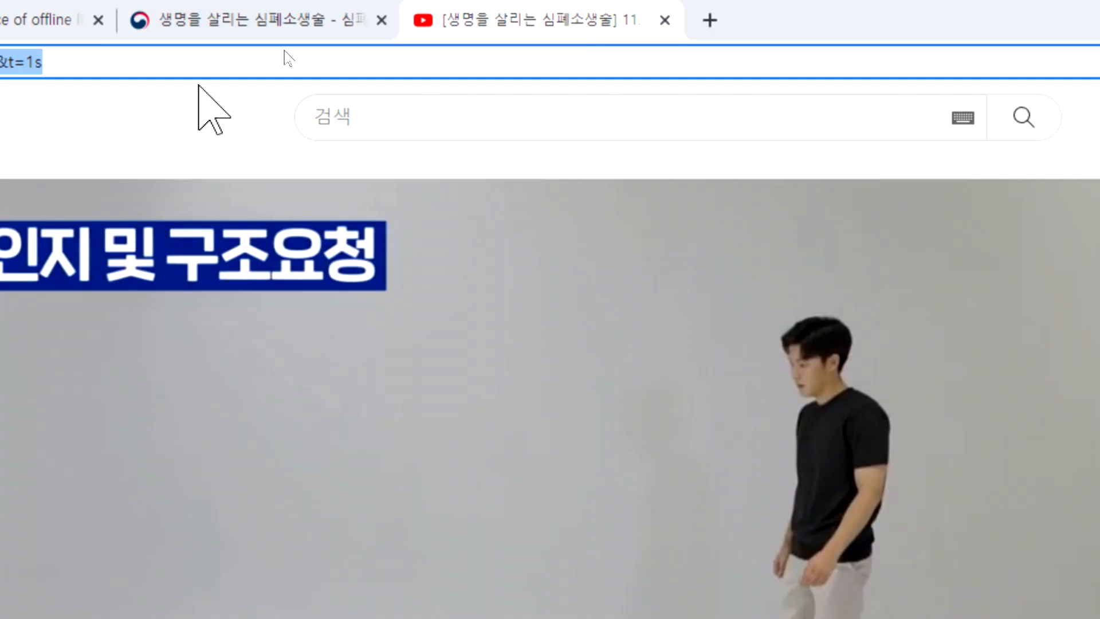
click(392, 126)
text(zkvpdma)
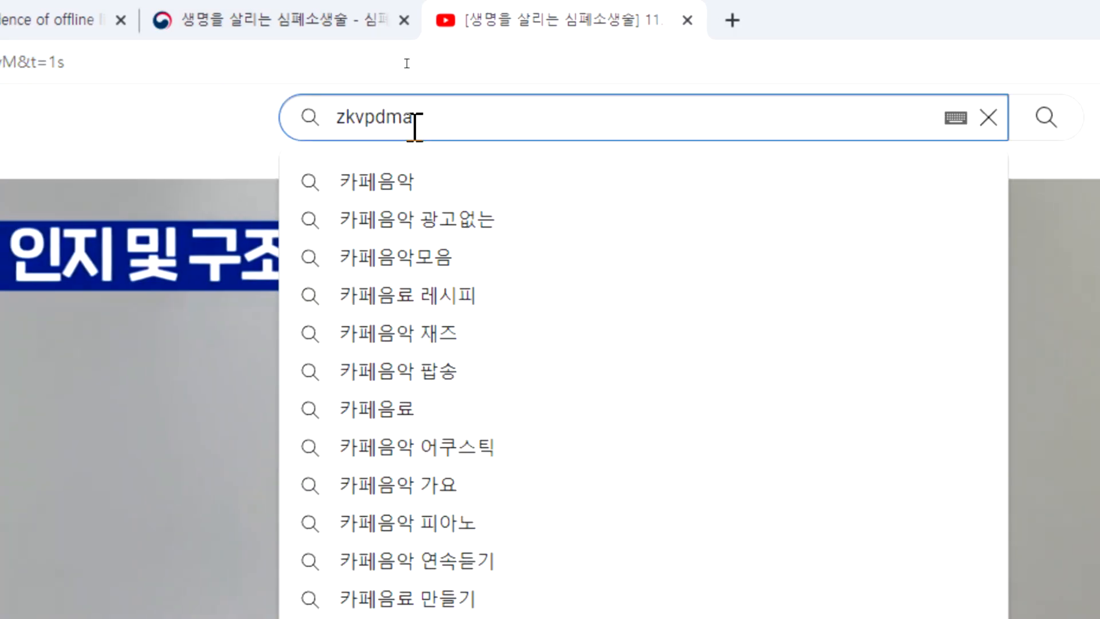
key(Down)
key(Return)
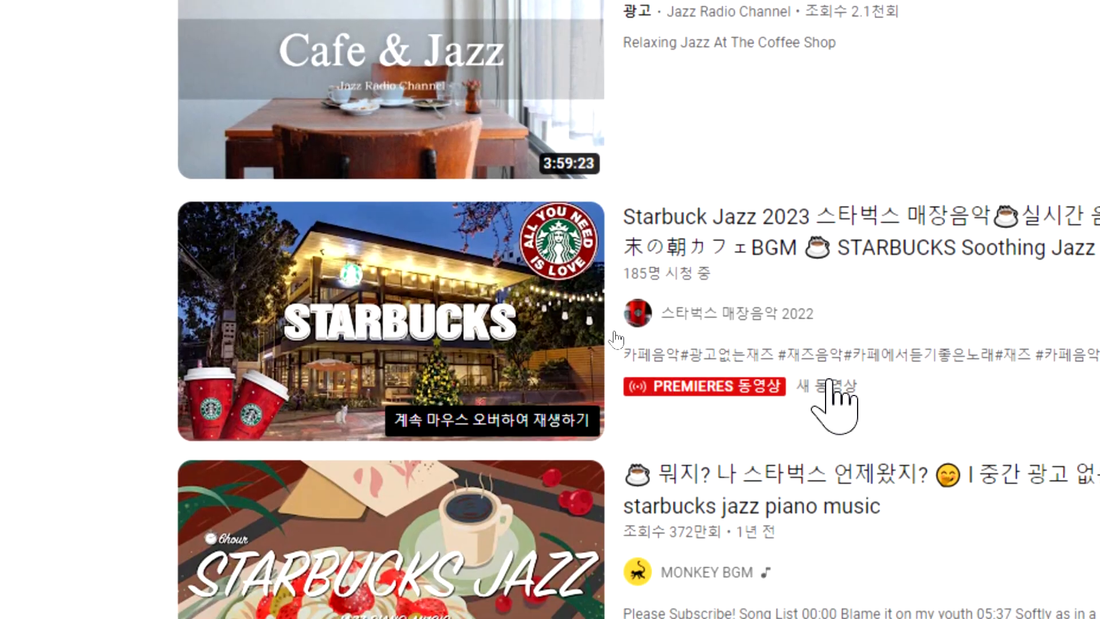
click(782, 229)
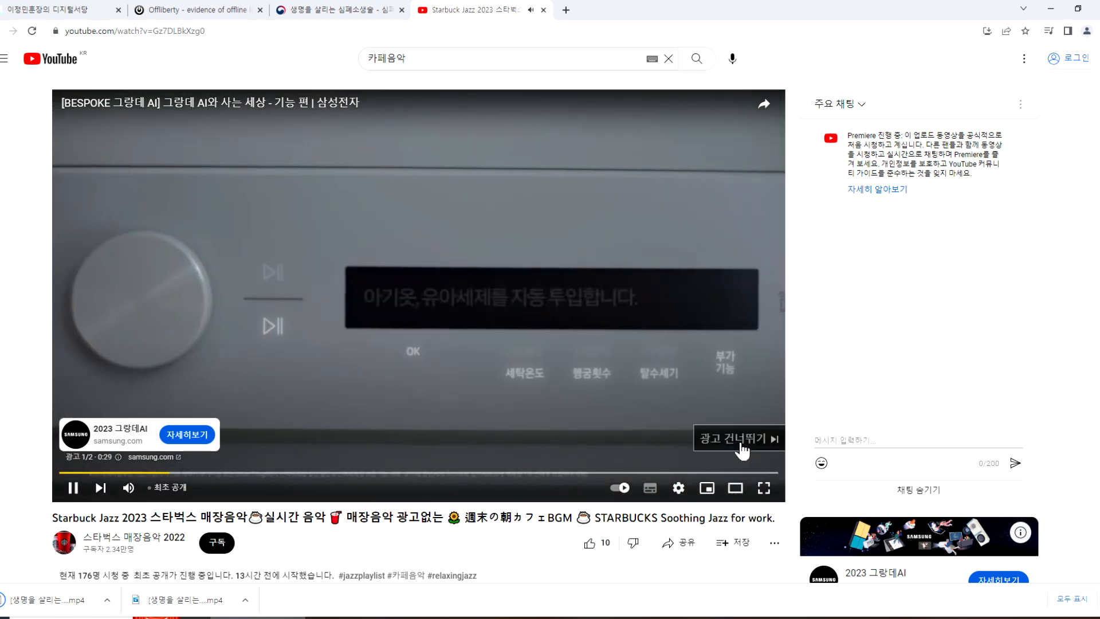
click(739, 447)
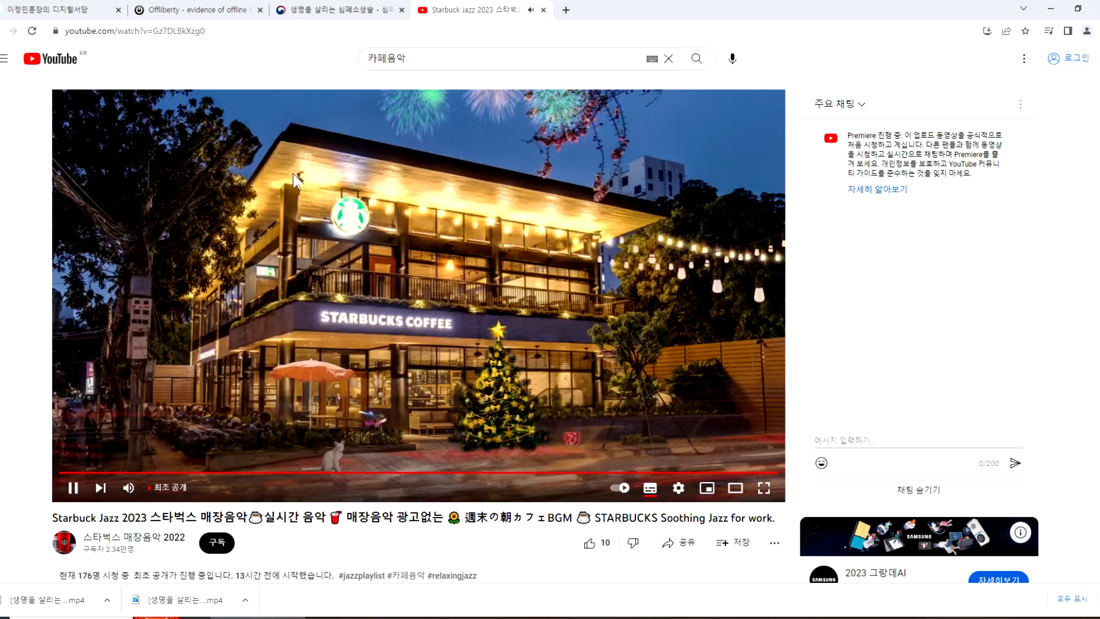
Step: Reload Offliberty and submit the Starbuck Jazz 2023 video's YouTube address for processing
click(200, 11)
click(219, 29)
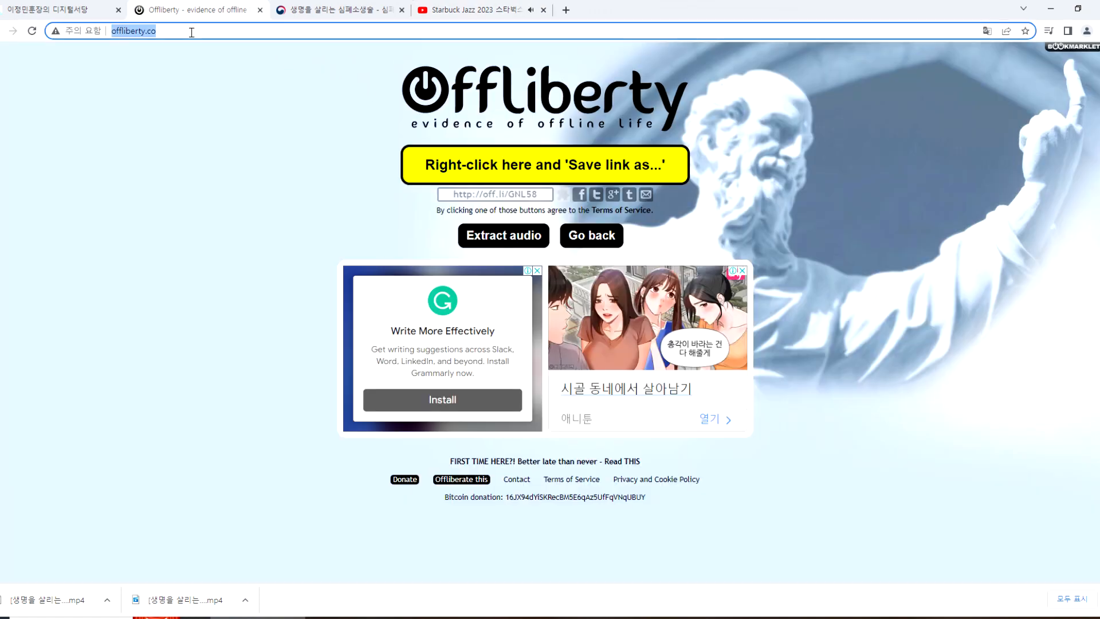
click(32, 32)
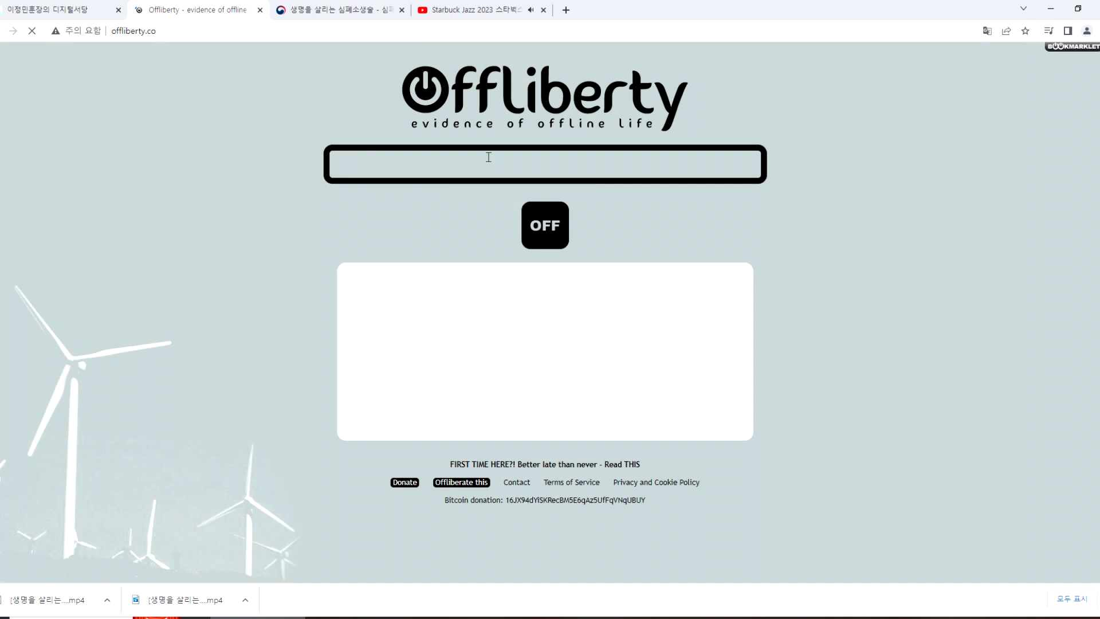
click(491, 160)
text(https://www.youtube.com/watch?v=Gz7DLBkXzg0)
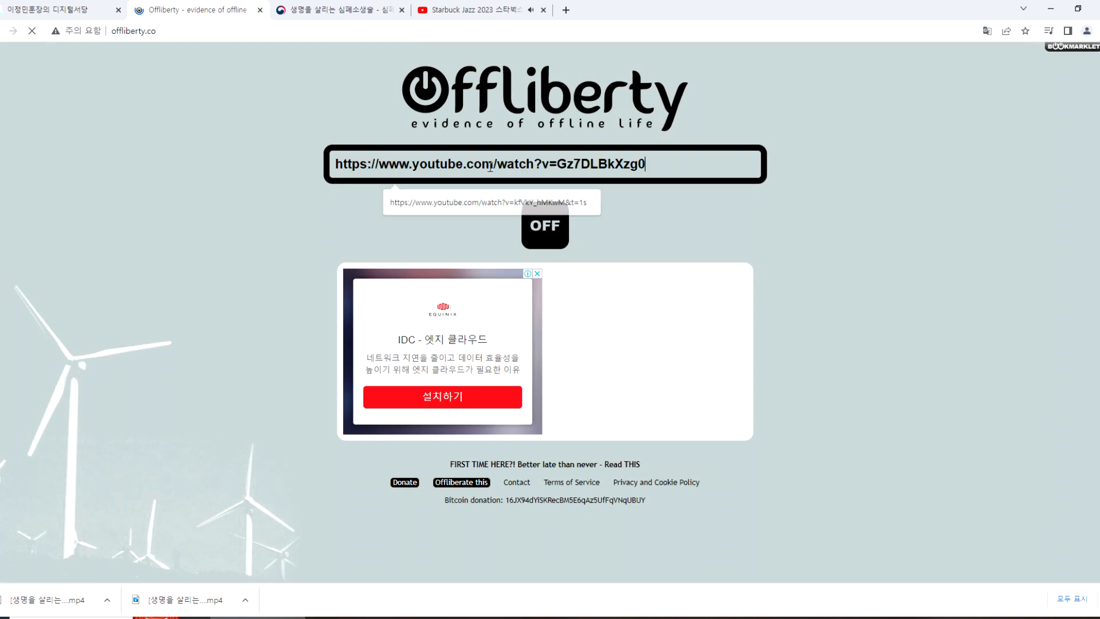
key(Return)
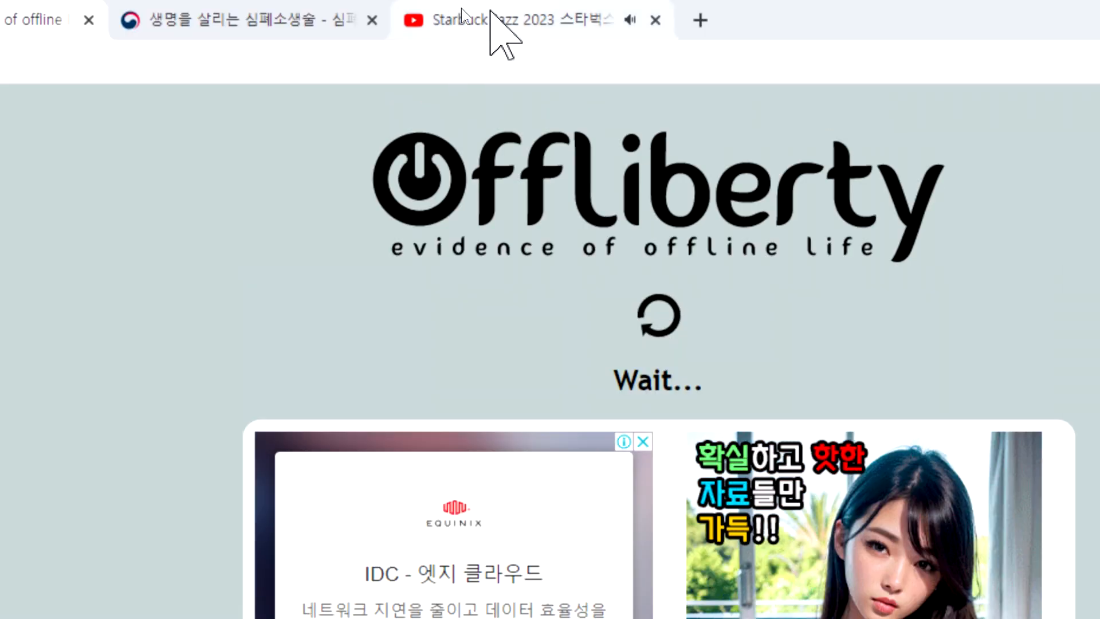
Step: Open the 4kdownload page from the hoonjang.co.kr downloader links, pausing the Starbuck Jazz video on YouTube
click(491, 18)
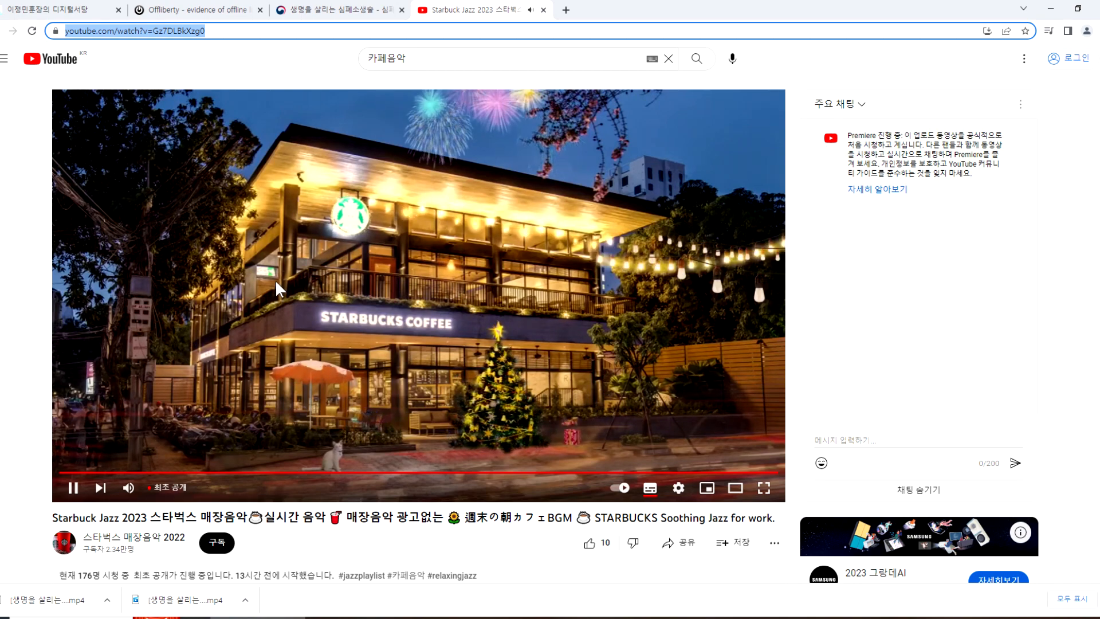
click(83, 10)
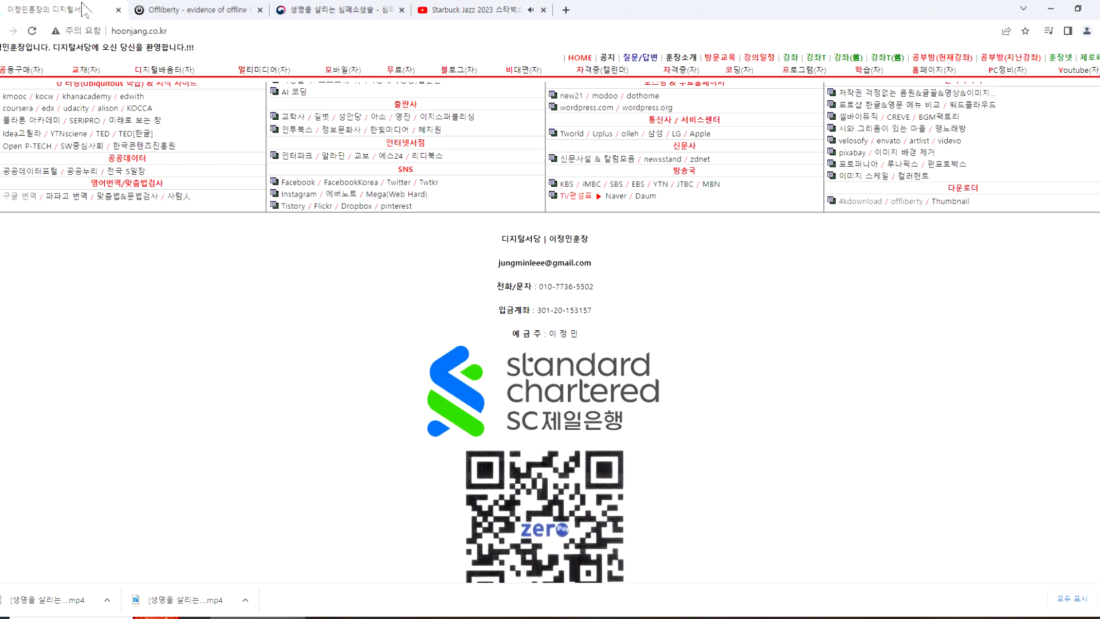
click(858, 205)
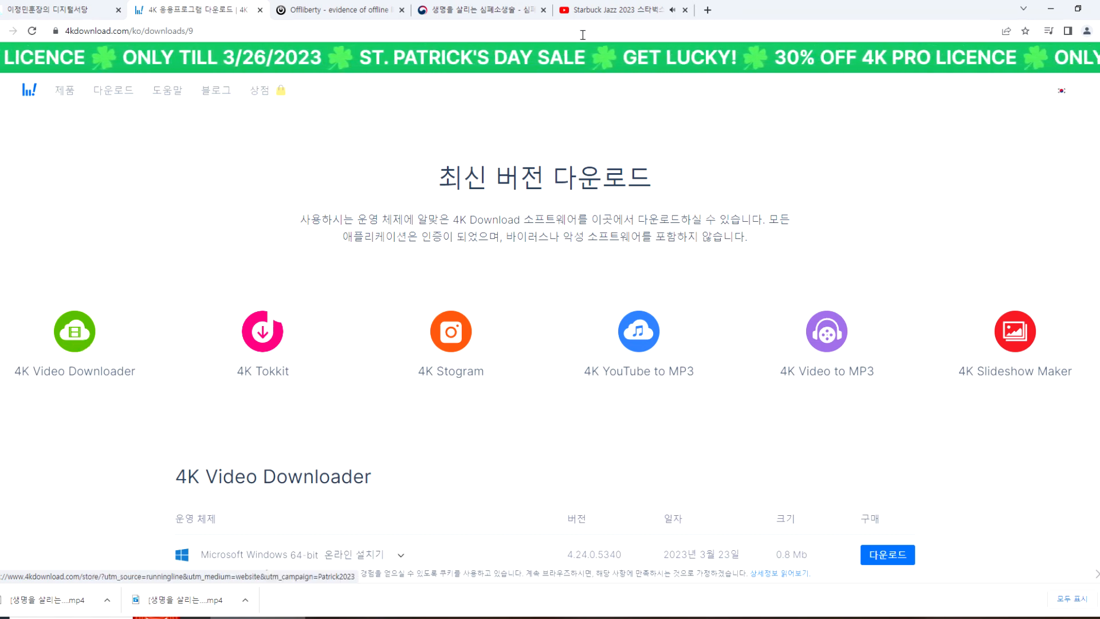
click(606, 11)
click(348, 235)
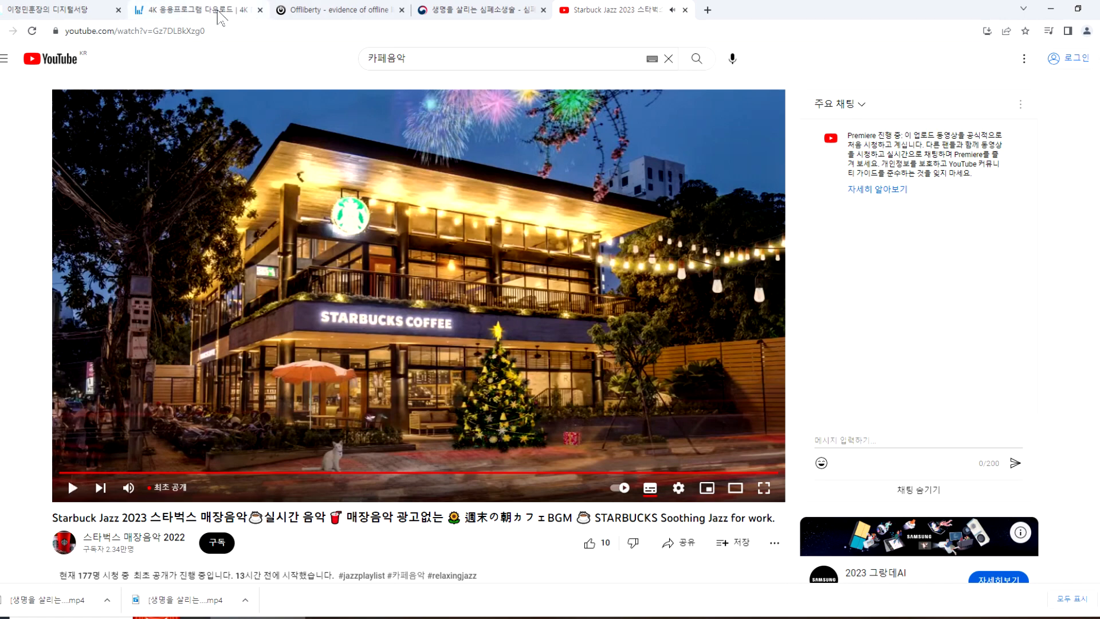
click(218, 10)
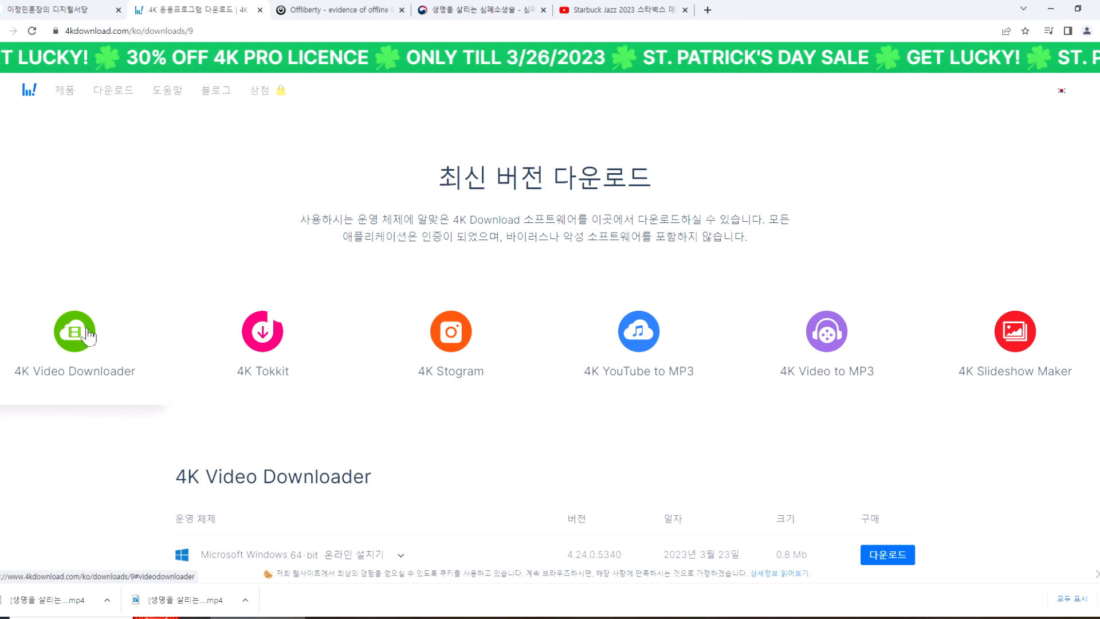
Step: Go back to the "카페음악" results on YouTube, look through the listed videos, and reopen the Starbuck Jazz 2023 video
click(595, 16)
scroll(458, 361, down, 7)
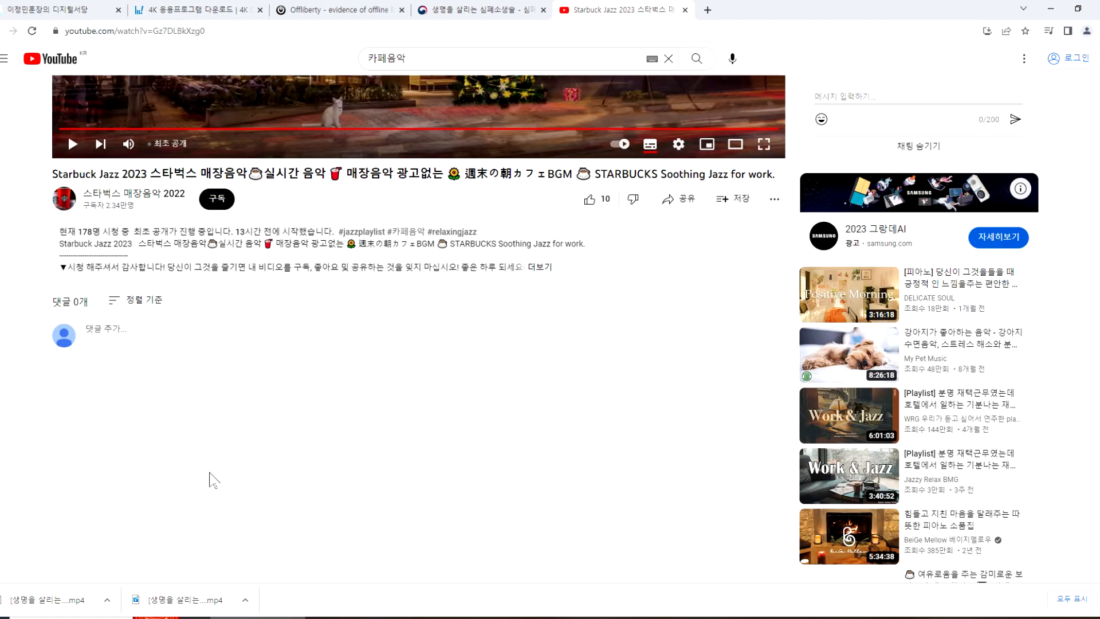
scroll(269, 372, up, 2)
key(alt+Left)
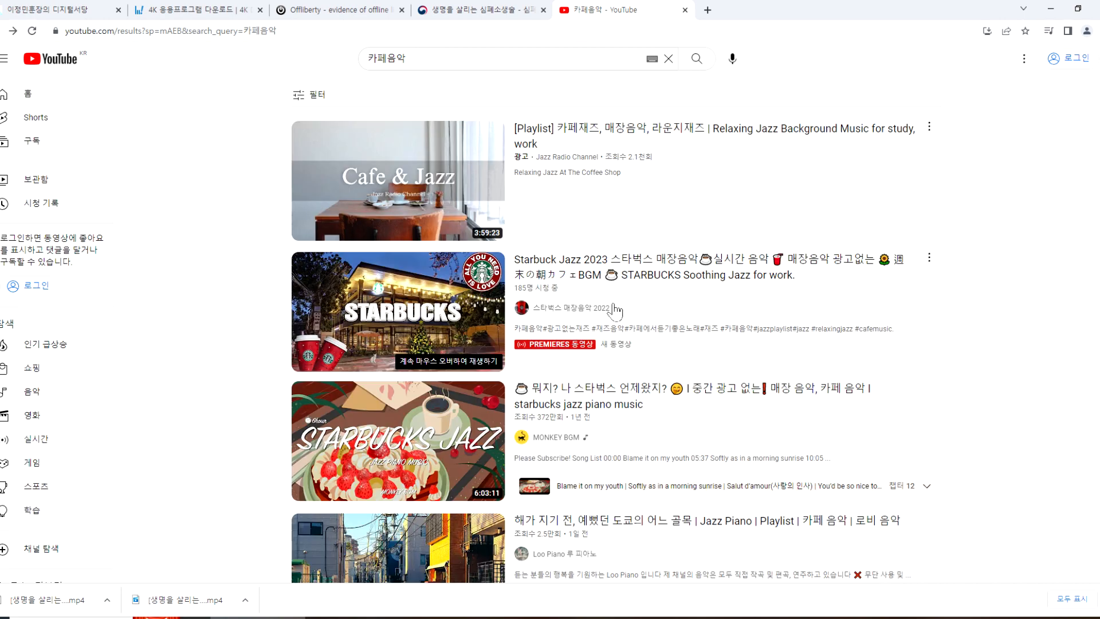
scroll(687, 310, down, 3)
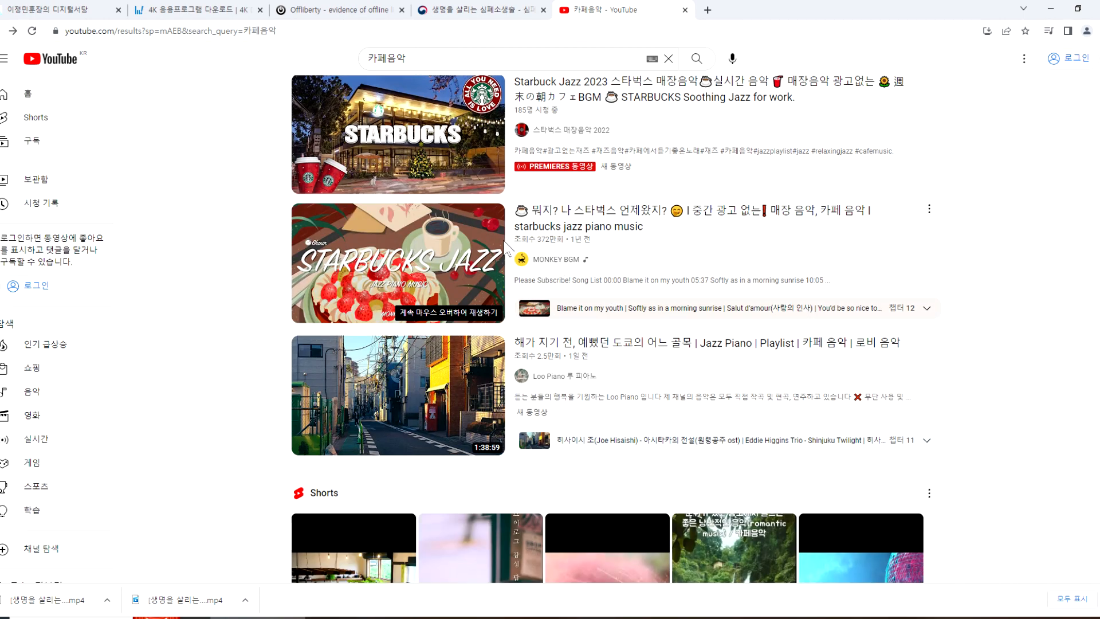
scroll(567, 229, up, 1)
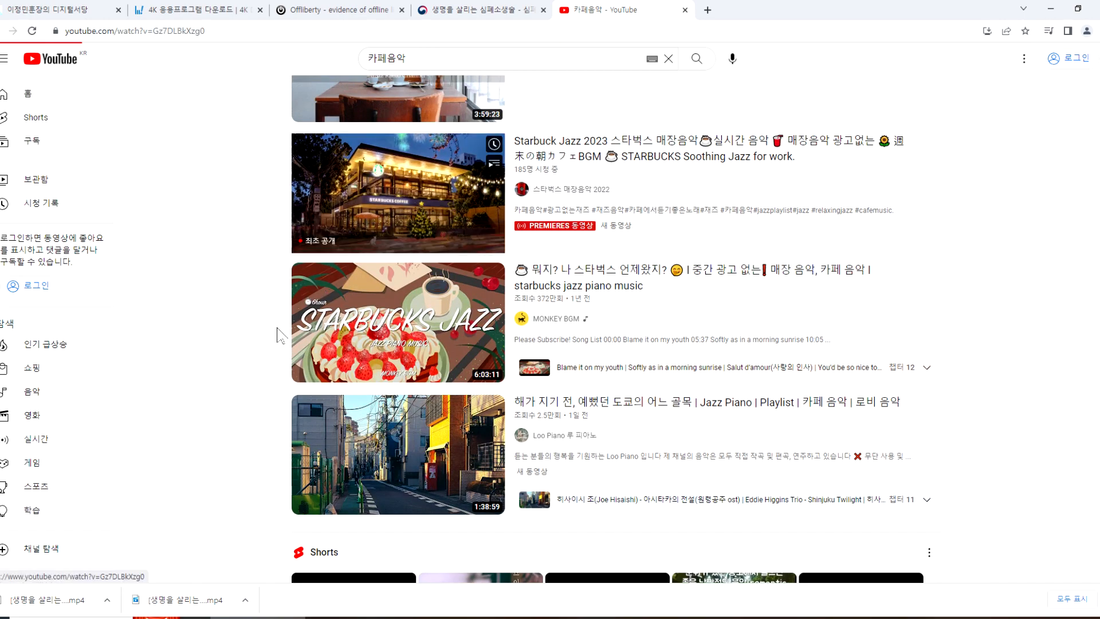
click(552, 165)
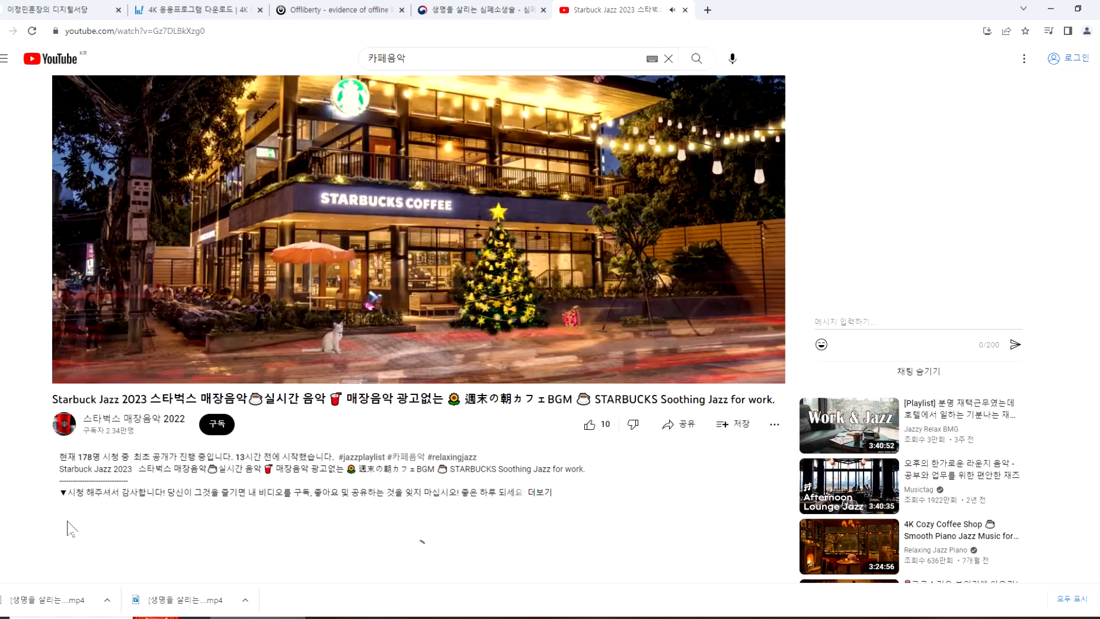
Step: Open the 스타벅스 매장음악 2022 channel from the video and browse its list of uploaded videos
click(85, 428)
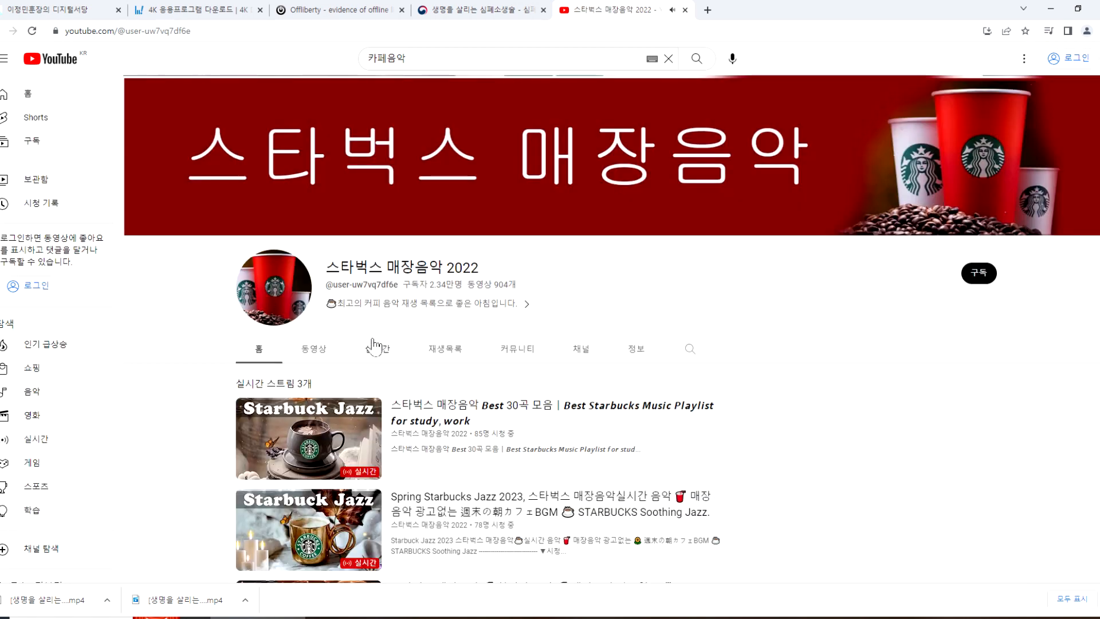
click(317, 356)
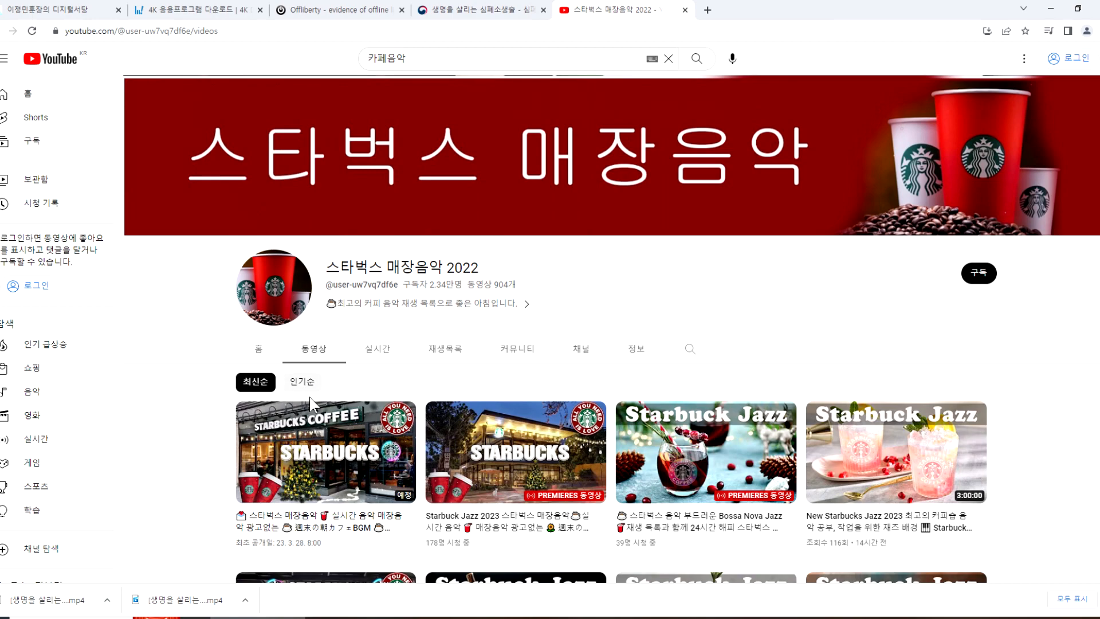
scroll(517, 448, down, 4)
scroll(515, 446, down, 10)
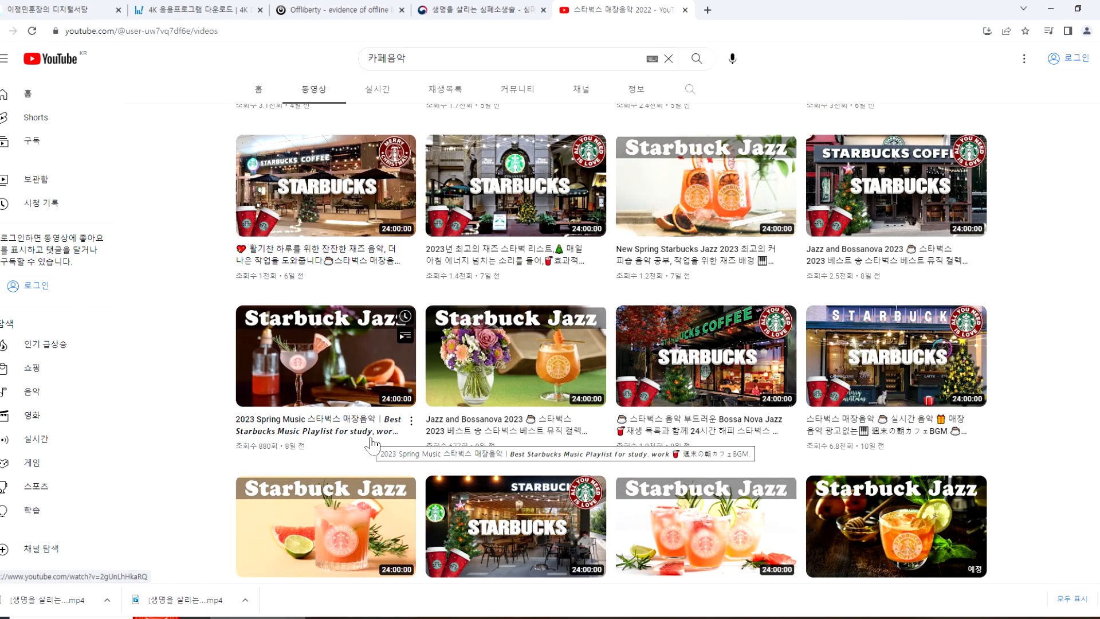
scroll(371, 443, up, 6)
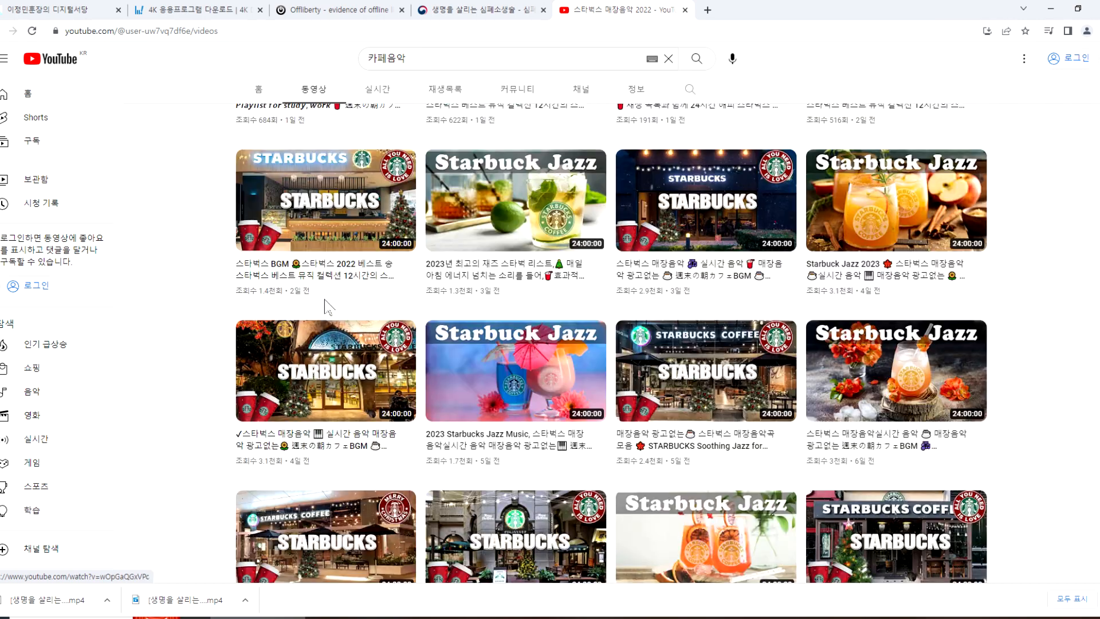
scroll(744, 249, up, 3)
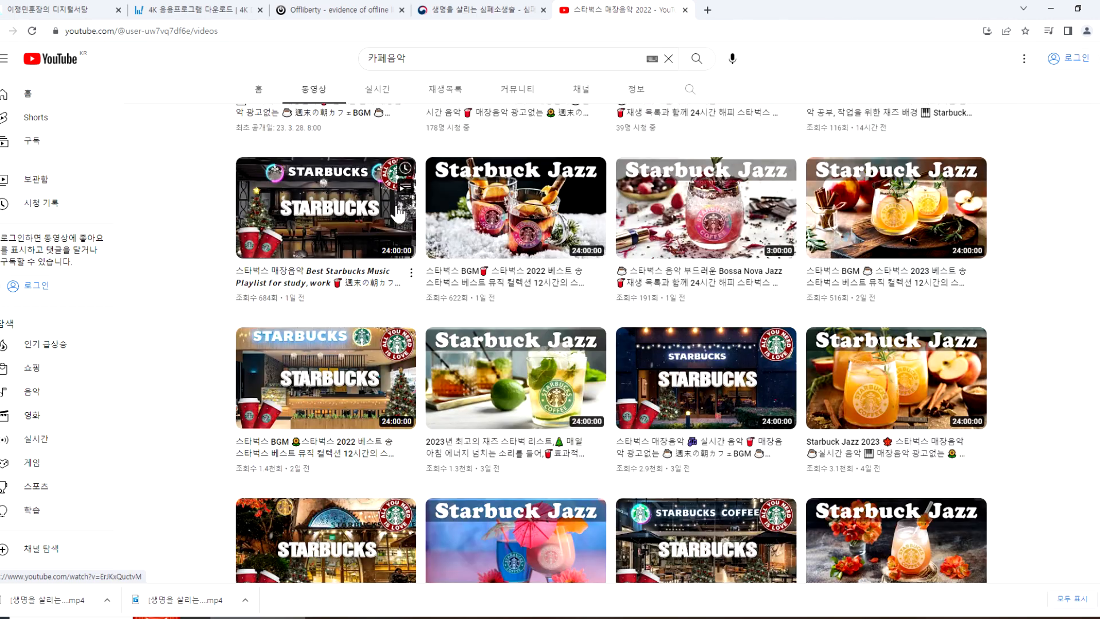
scroll(592, 227, up, 3)
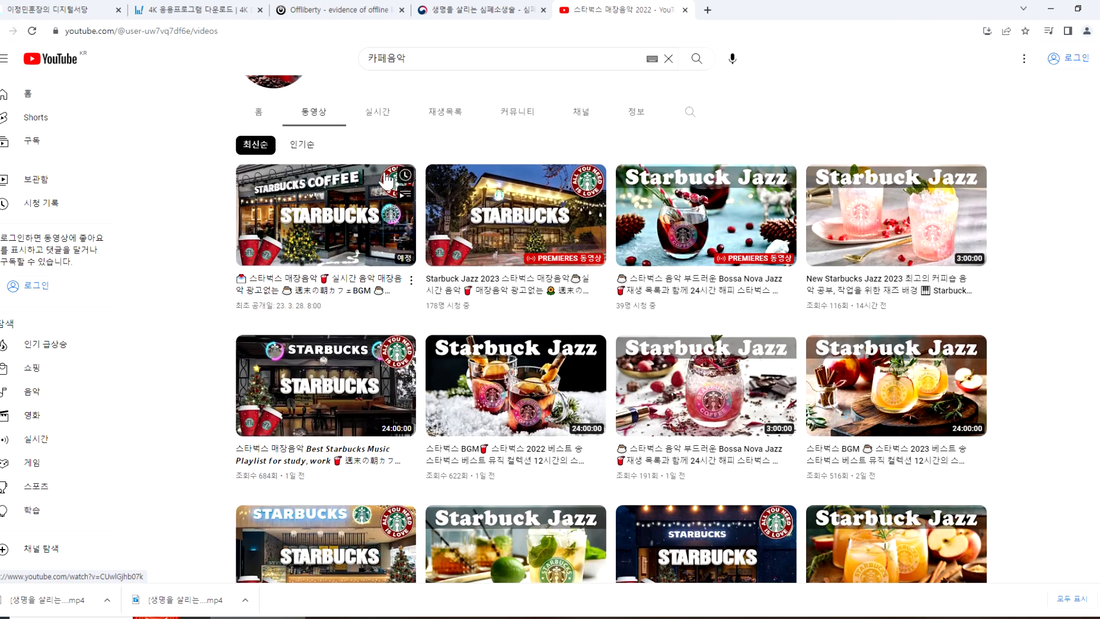
Step: Select the channel video list's address and review the 4K Video Downloader installers on the 4K Download site
click(243, 31)
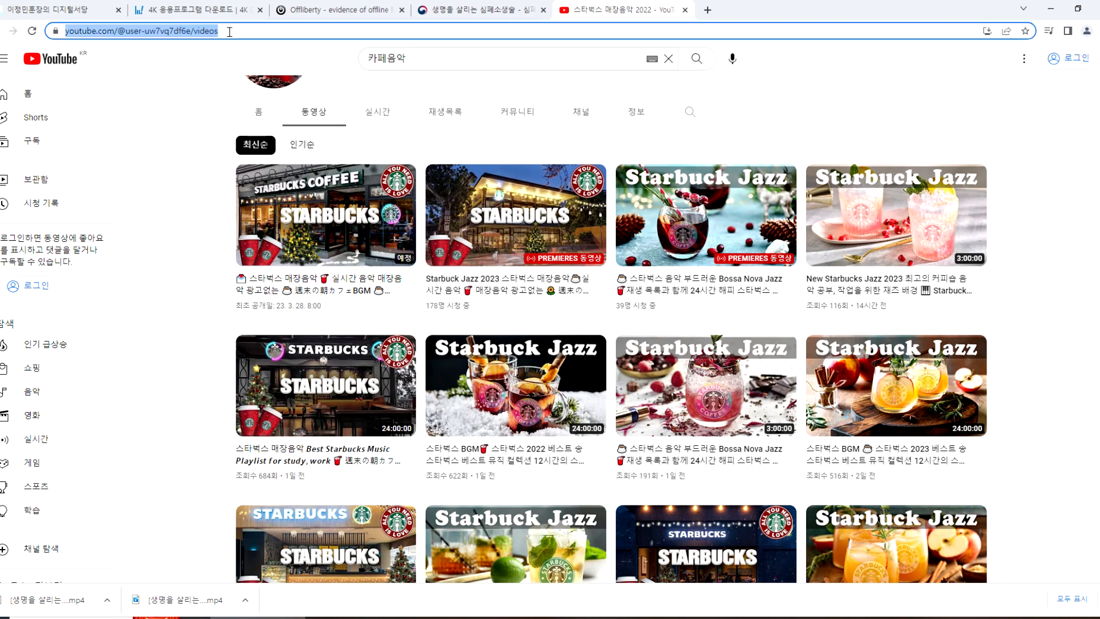
click(204, 12)
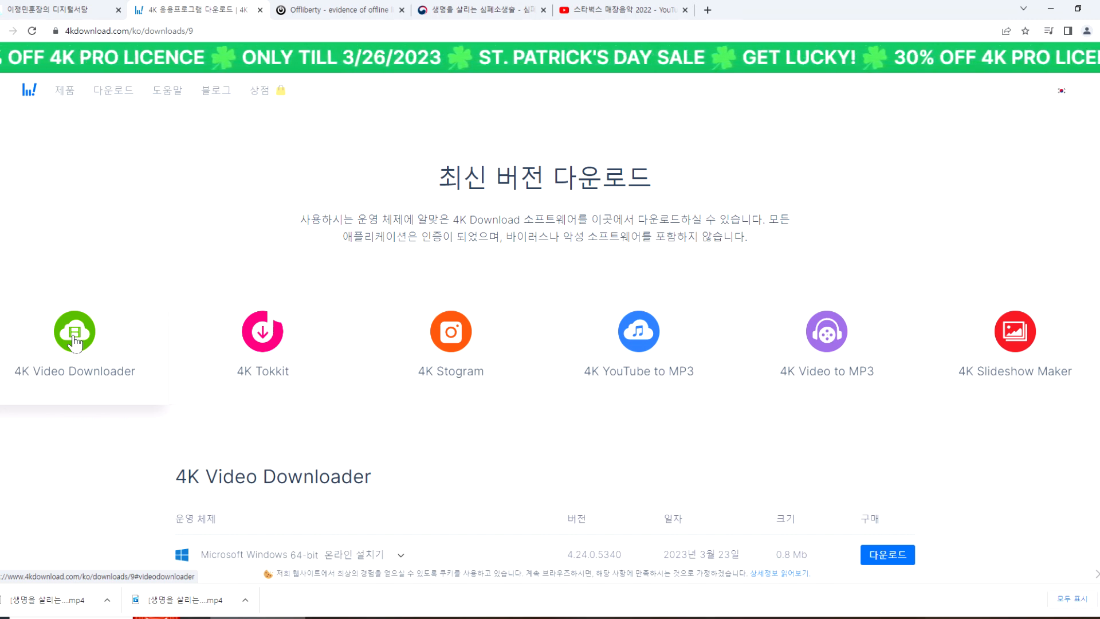
click(583, 10)
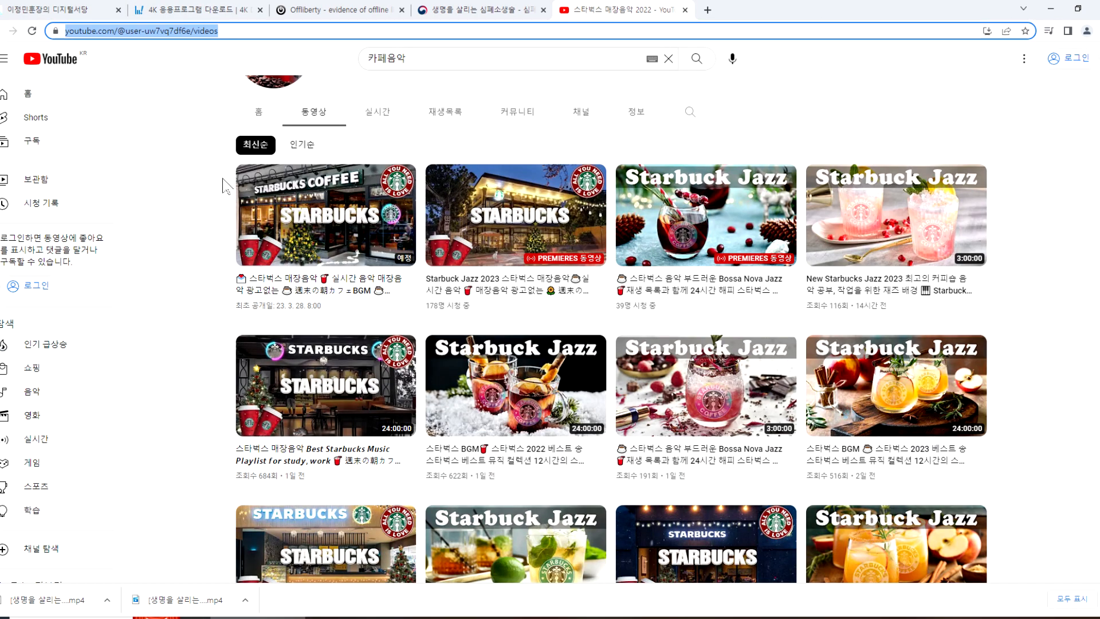
click(195, 10)
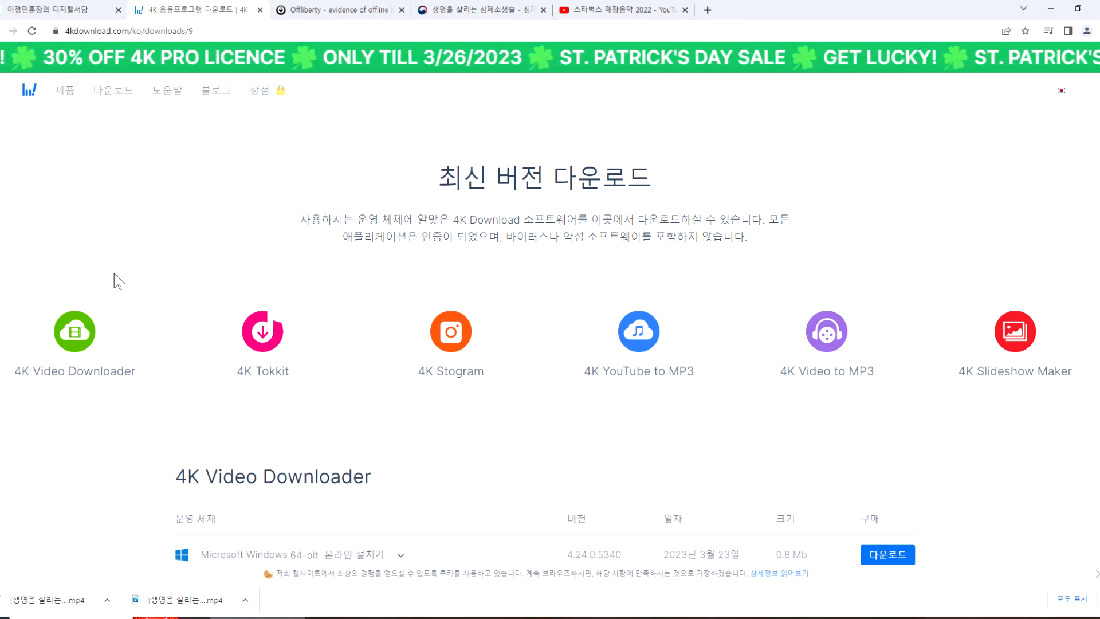
scroll(96, 259, down, 3)
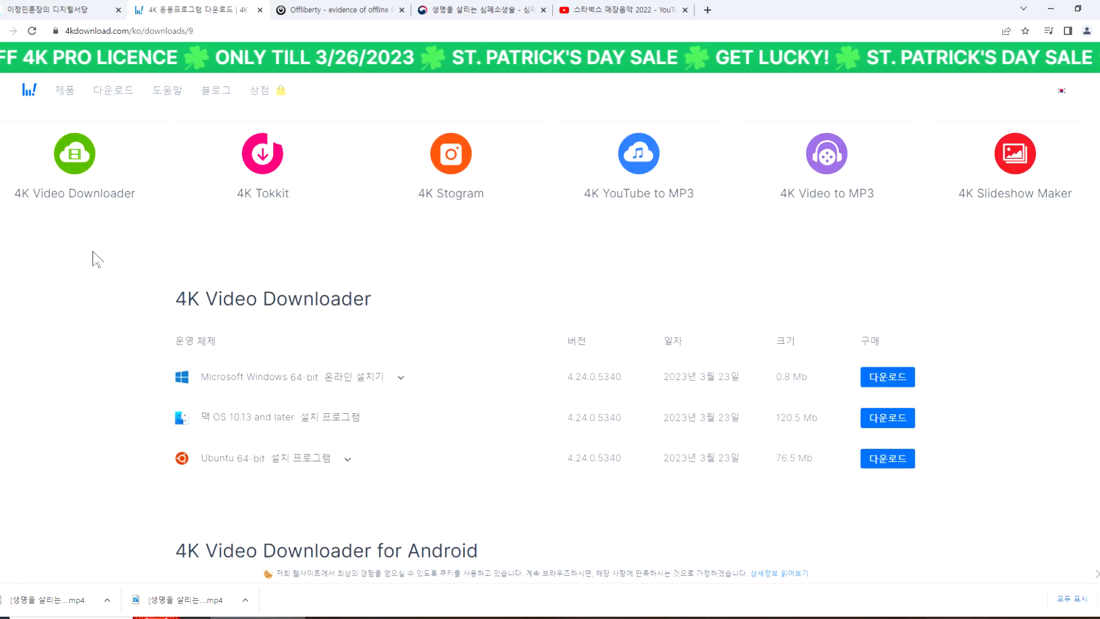
scroll(102, 240, up, 1)
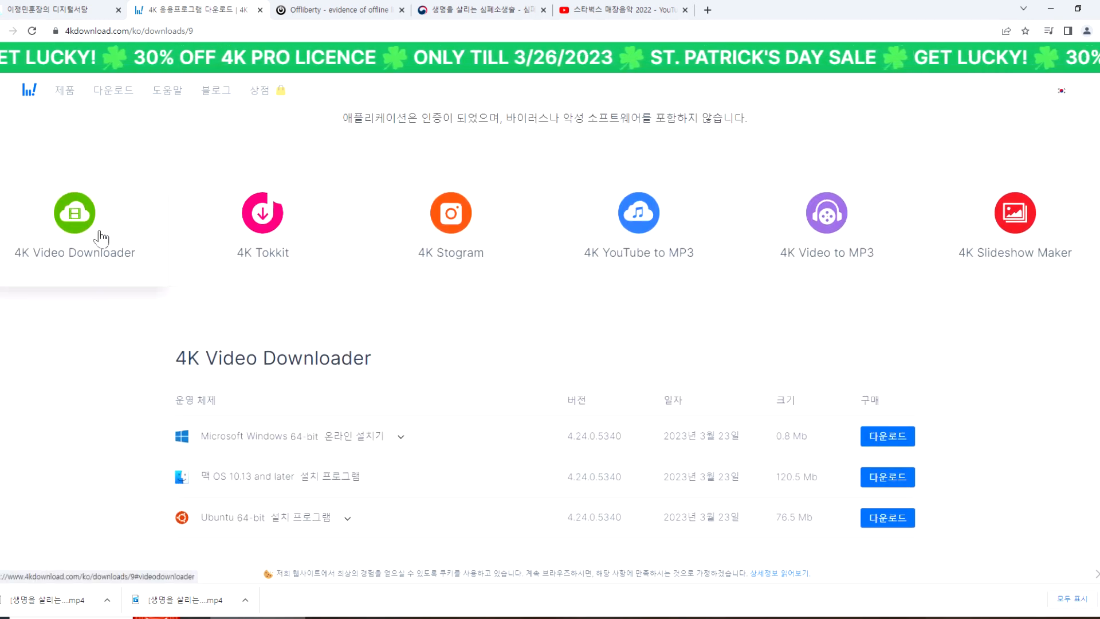
Step: Try to extract the audio from the processed café music video in Offliberty, checking the channel's video list while it runs
click(310, 9)
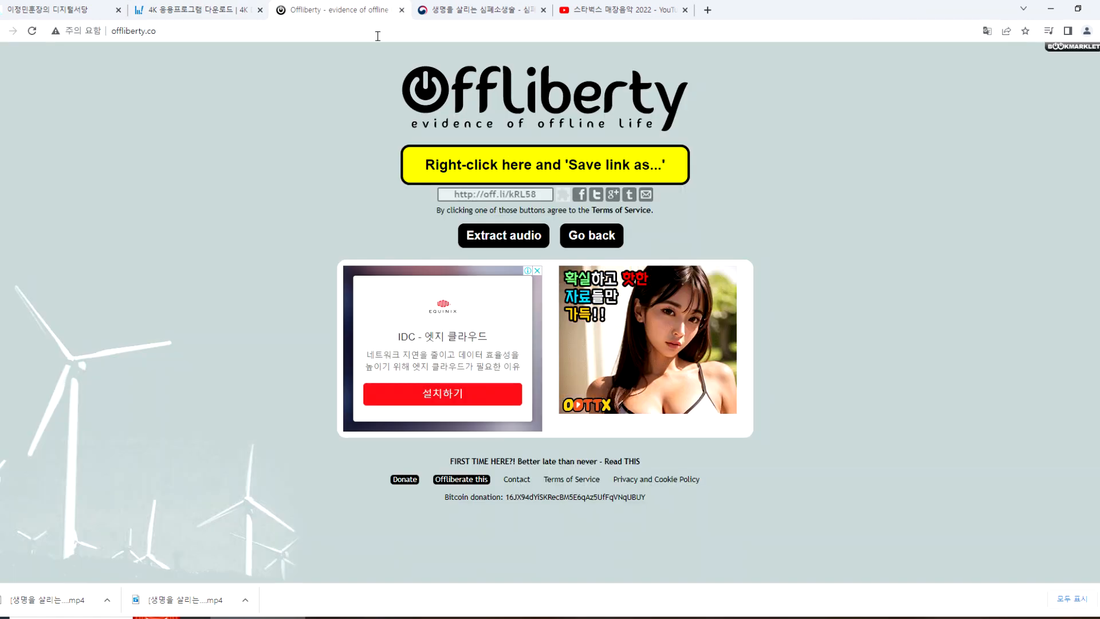
click(514, 245)
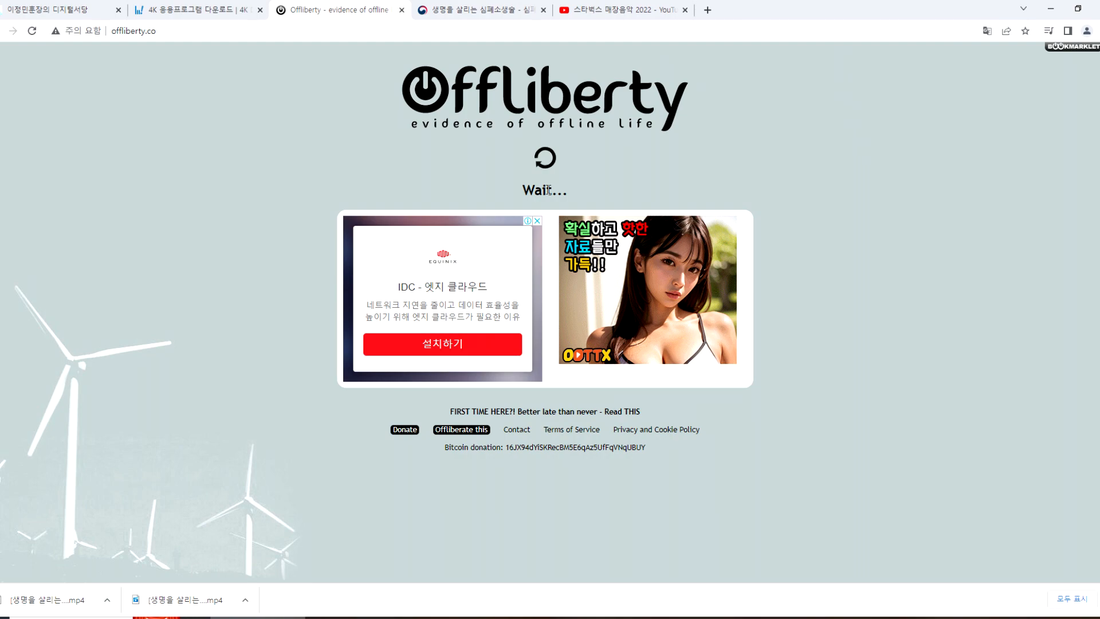
click(609, 10)
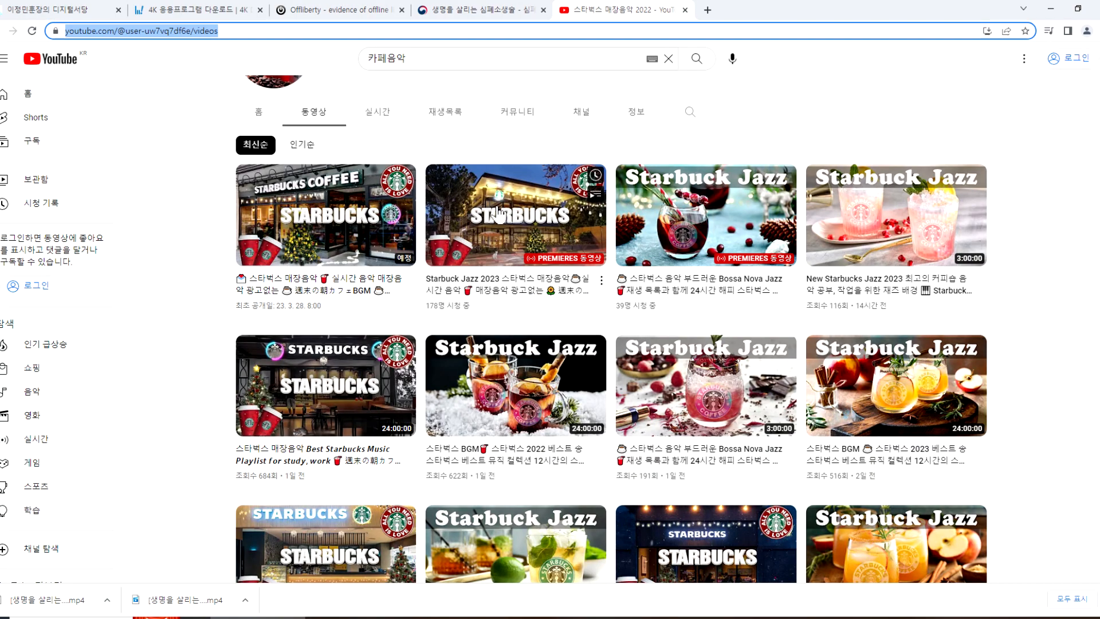
click(340, 10)
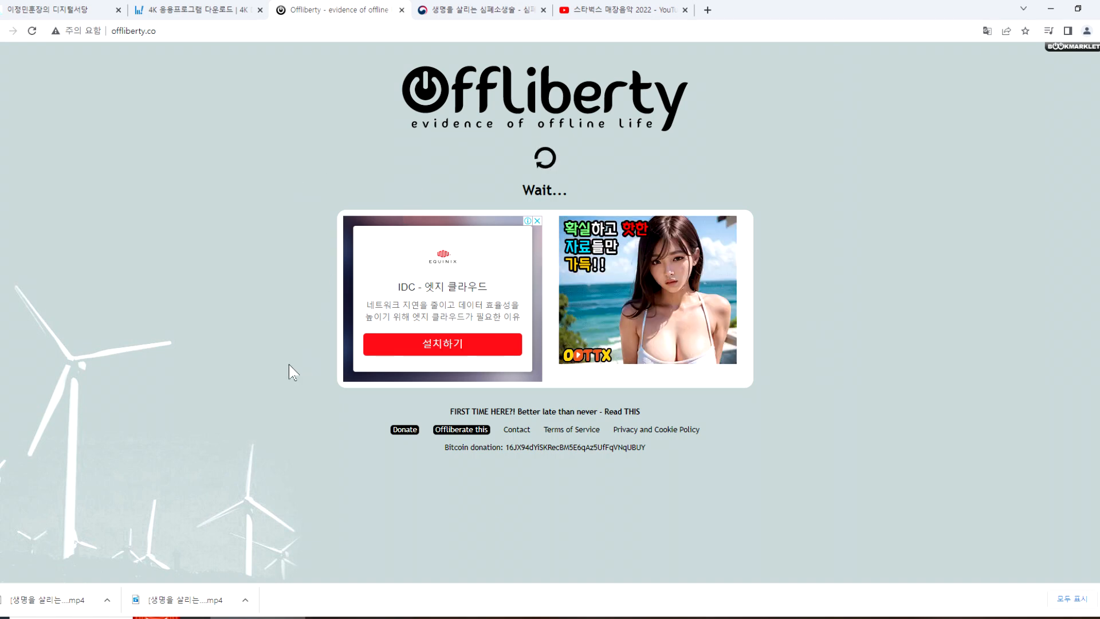
Step: Close the Offliberty, 4K Download and YouTube channel pages, keeping the 질병관리청 CPR video page open
click(402, 10)
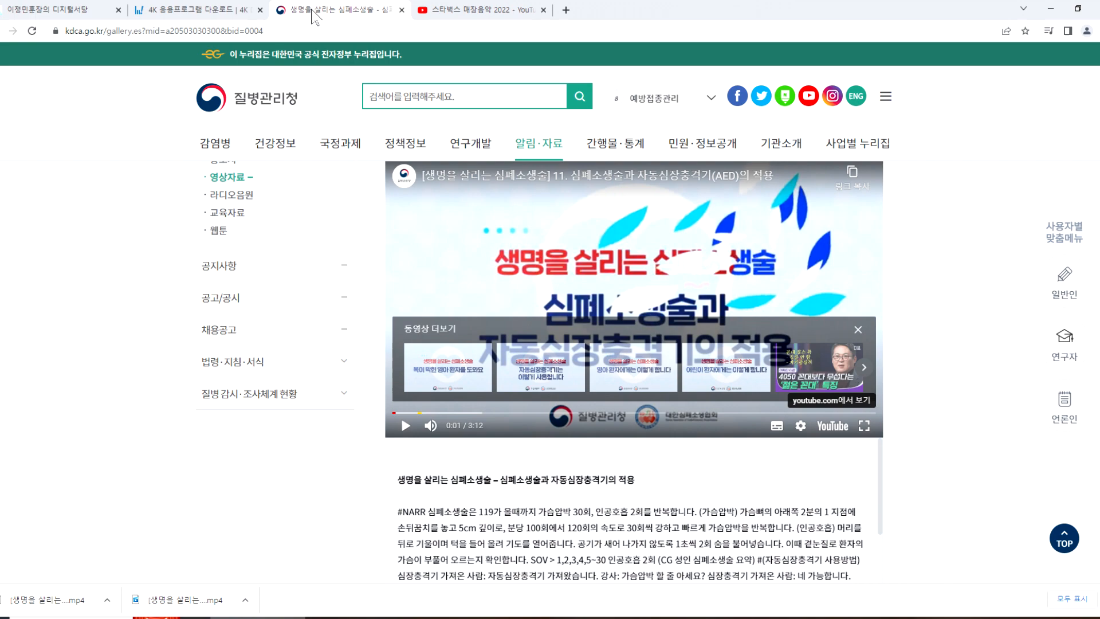
click(195, 10)
click(260, 10)
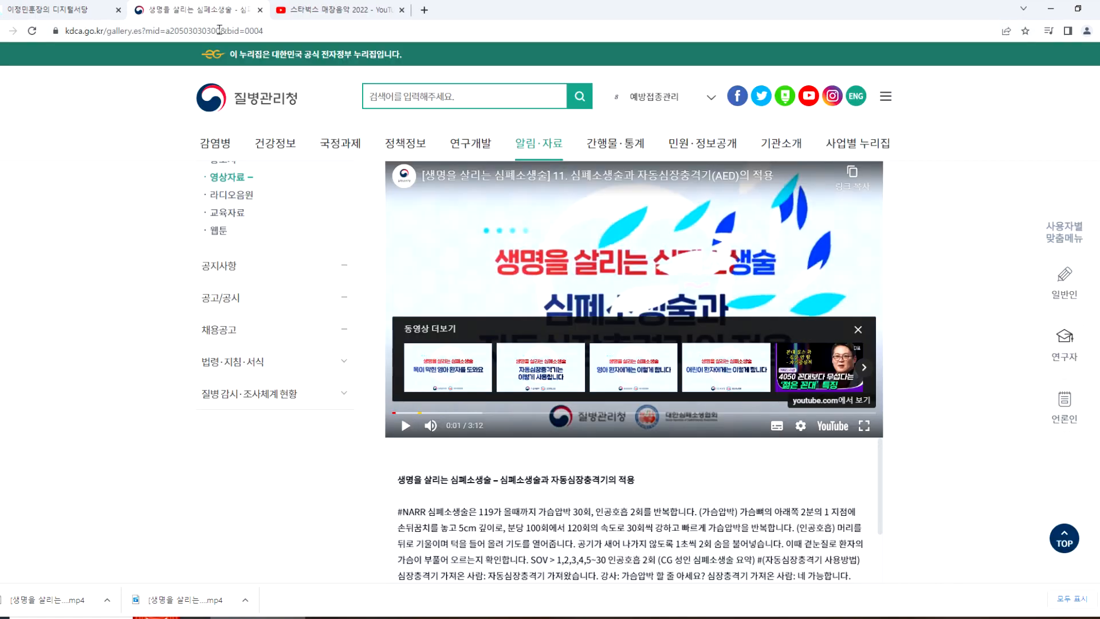
click(361, 13)
click(402, 10)
Step: Switch to File Explorer and open the 다운로드 folder
click(444, 617)
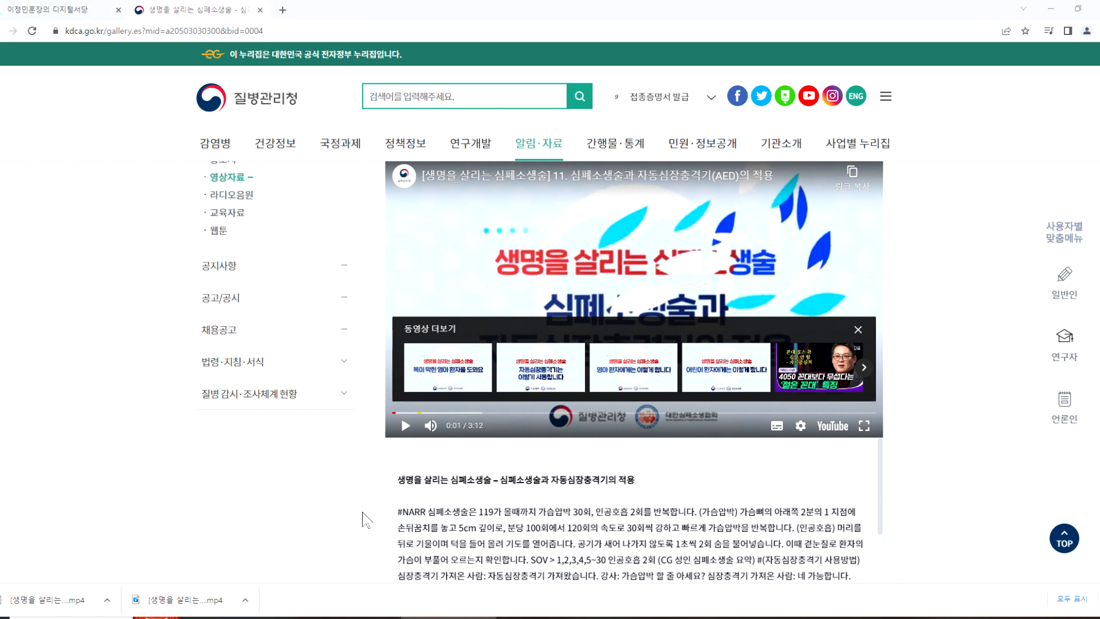
scroll(52, 175, up, 2)
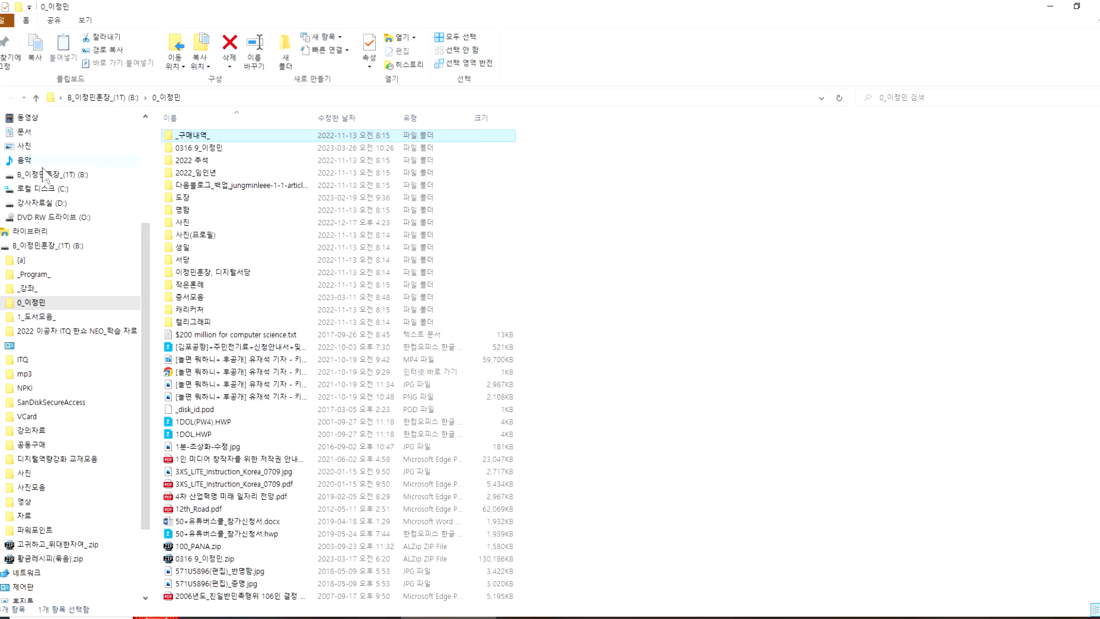
scroll(41, 143, up, 1)
click(31, 147)
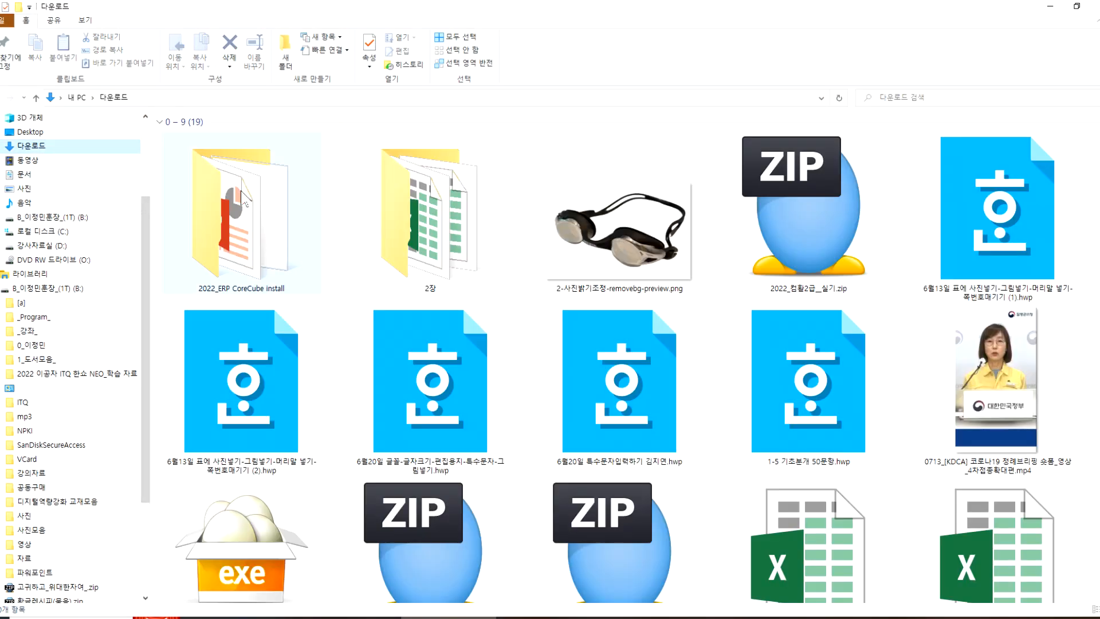
Step: Show the 다운로드 folder's files in the details view and sort them by modified date, newest first
scroll(578, 312, down, 10)
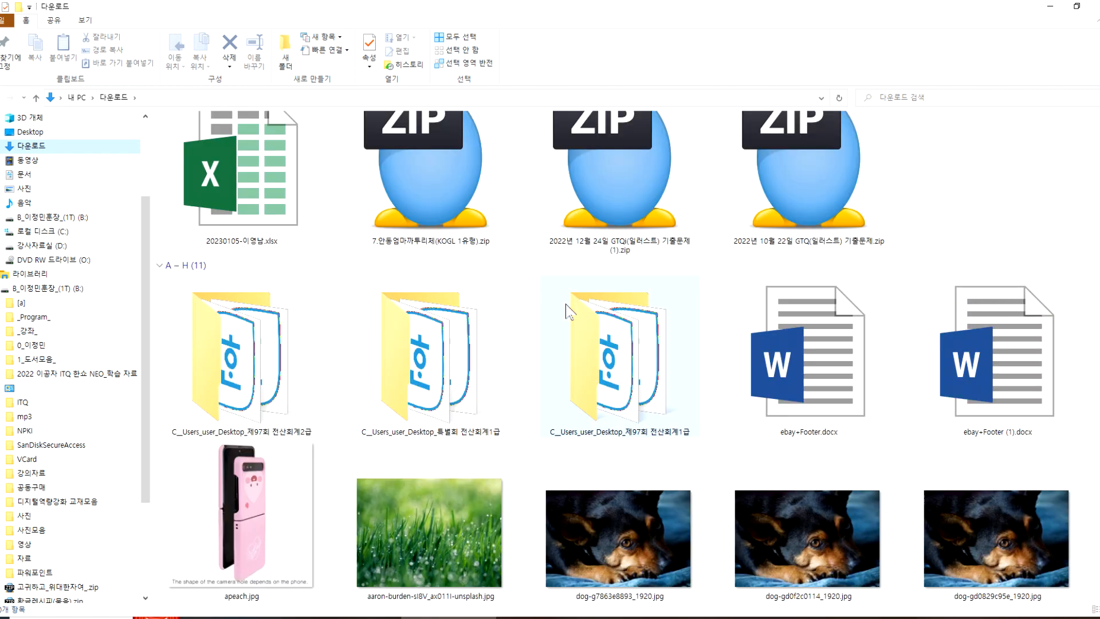
scroll(571, 304, down, 12)
scroll(544, 326, down, 6)
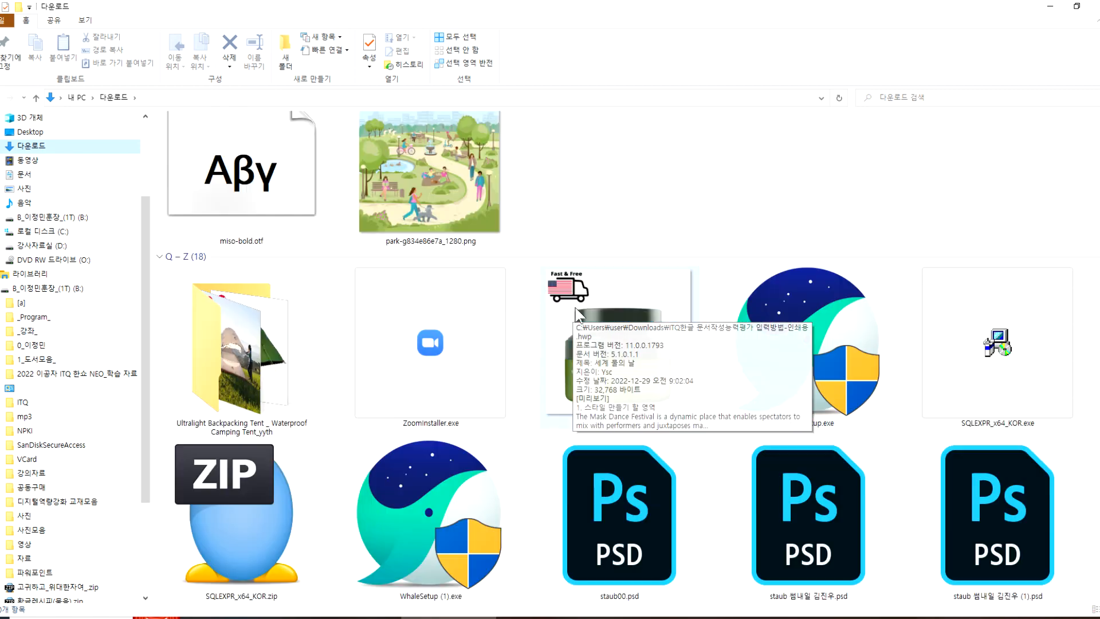
scroll(459, 335, down, 10)
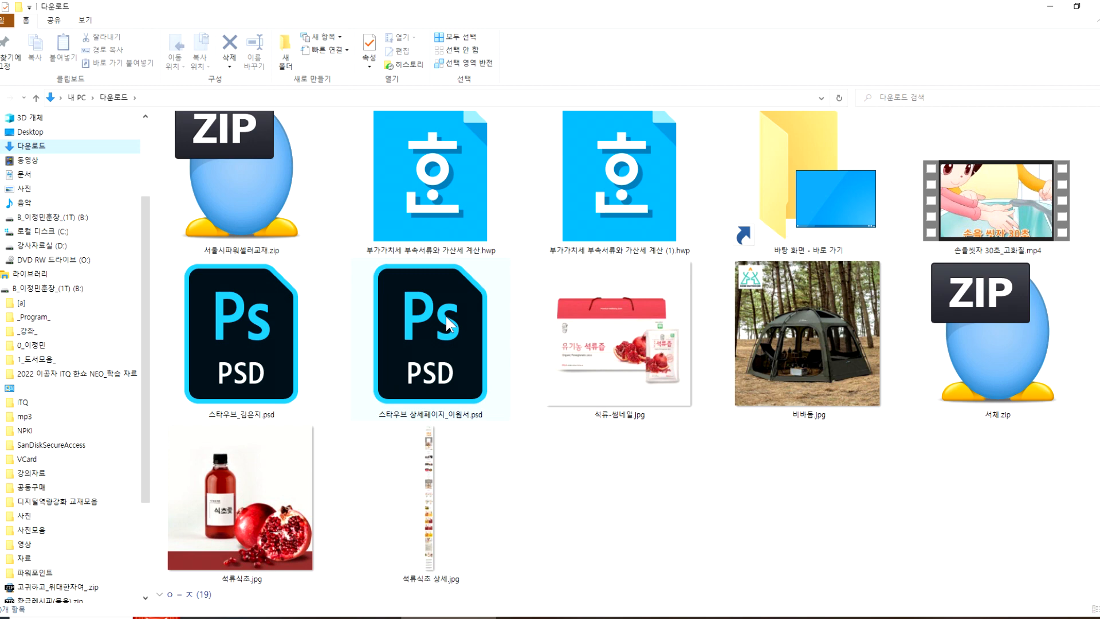
click(86, 21)
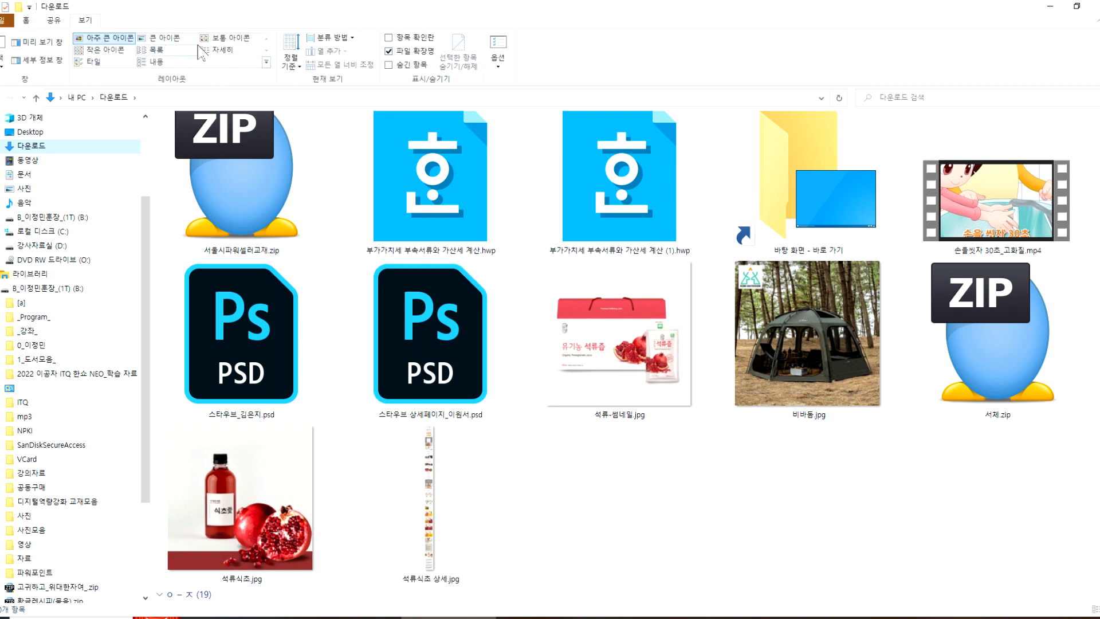
click(221, 50)
click(464, 121)
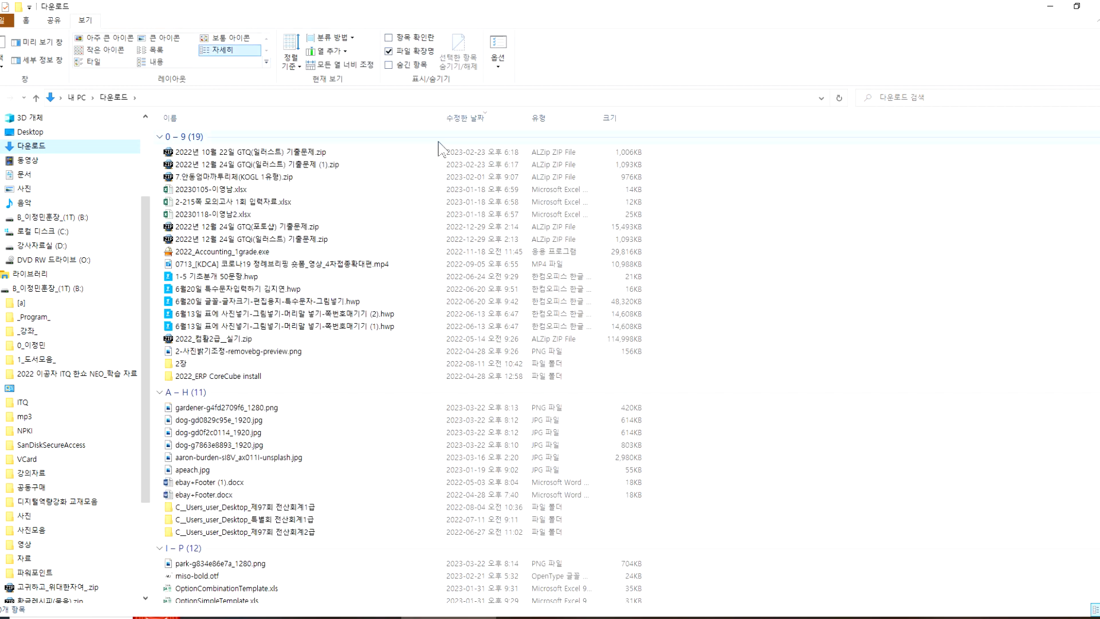
click(472, 131)
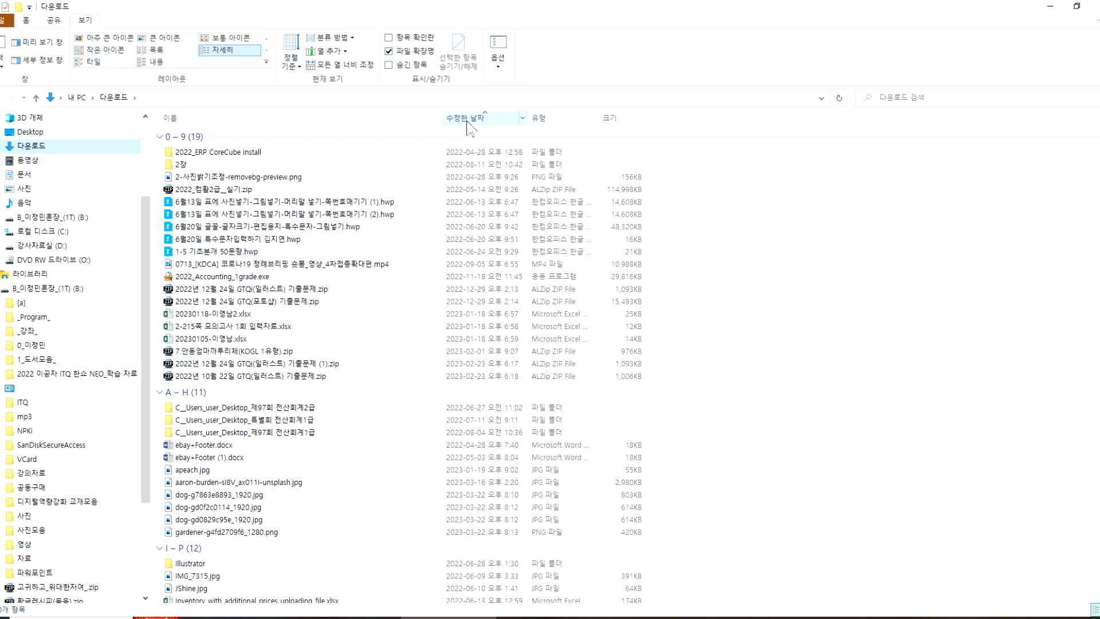
click(467, 122)
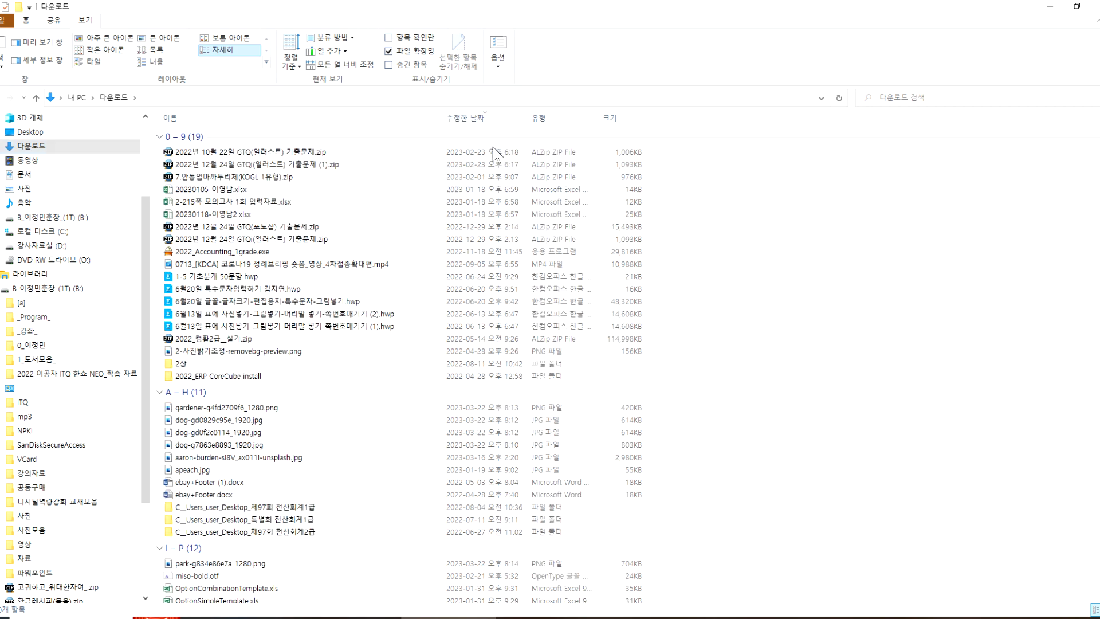
click(481, 136)
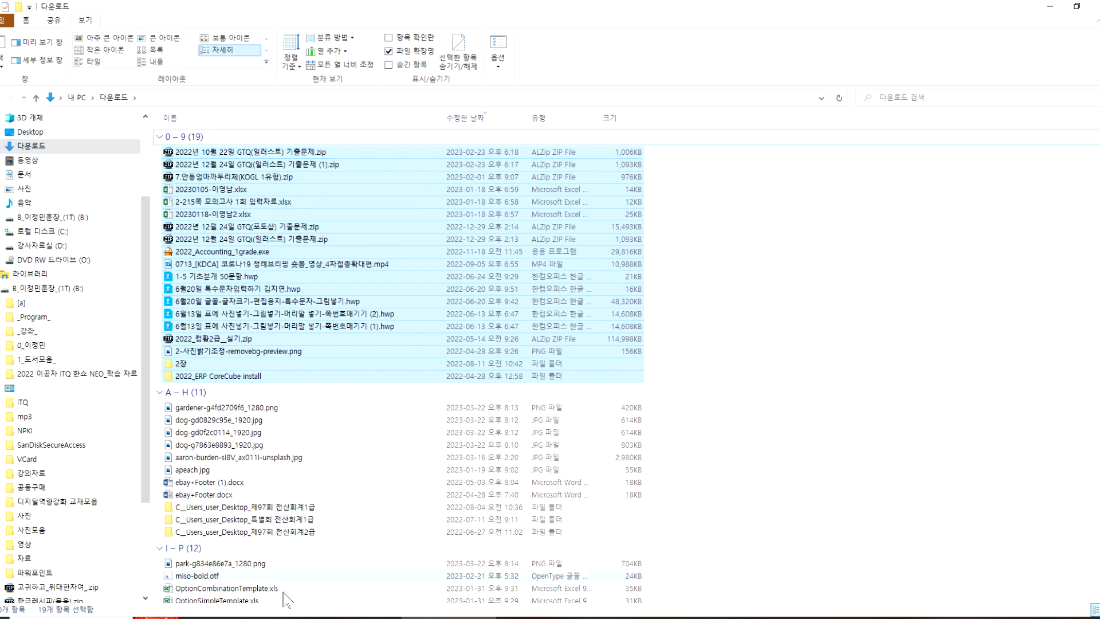
Step: Switch to the browser, reveal the downloaded CPR video in its folder and select both CPR video files
click(235, 618)
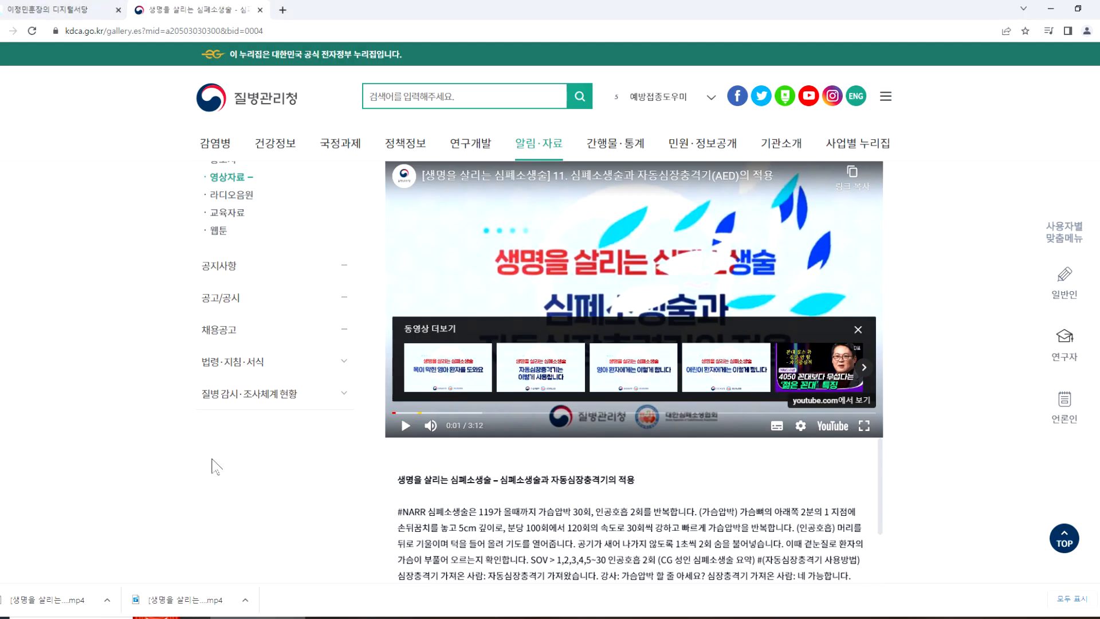
click(108, 600)
click(130, 563)
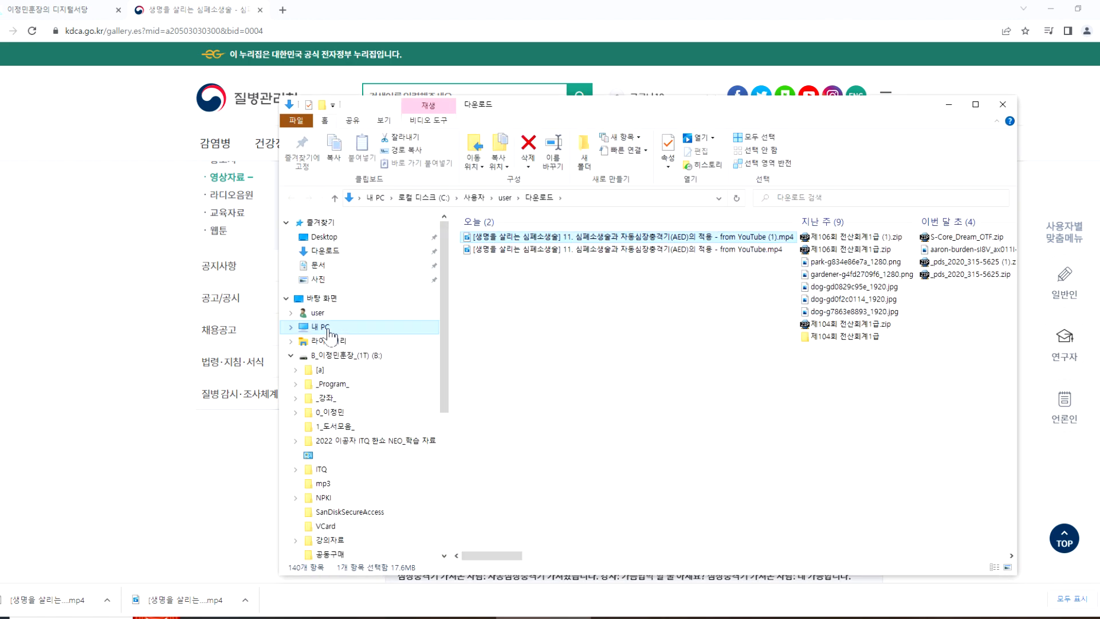
ctrl+click(497, 250)
drag(492, 244, 373, 250)
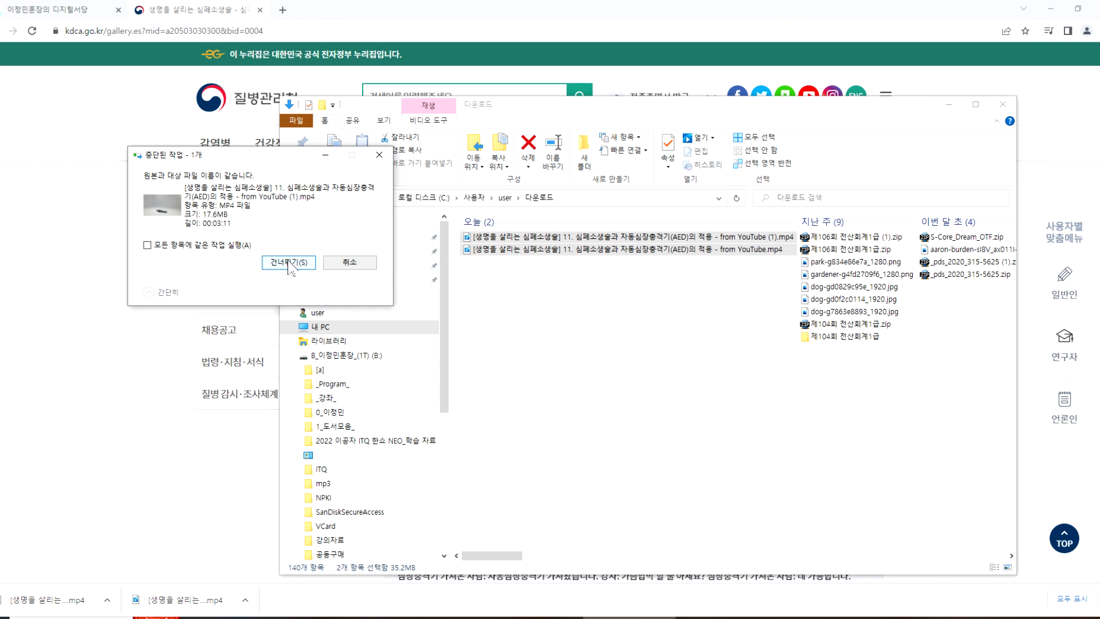
click(289, 264)
click(348, 261)
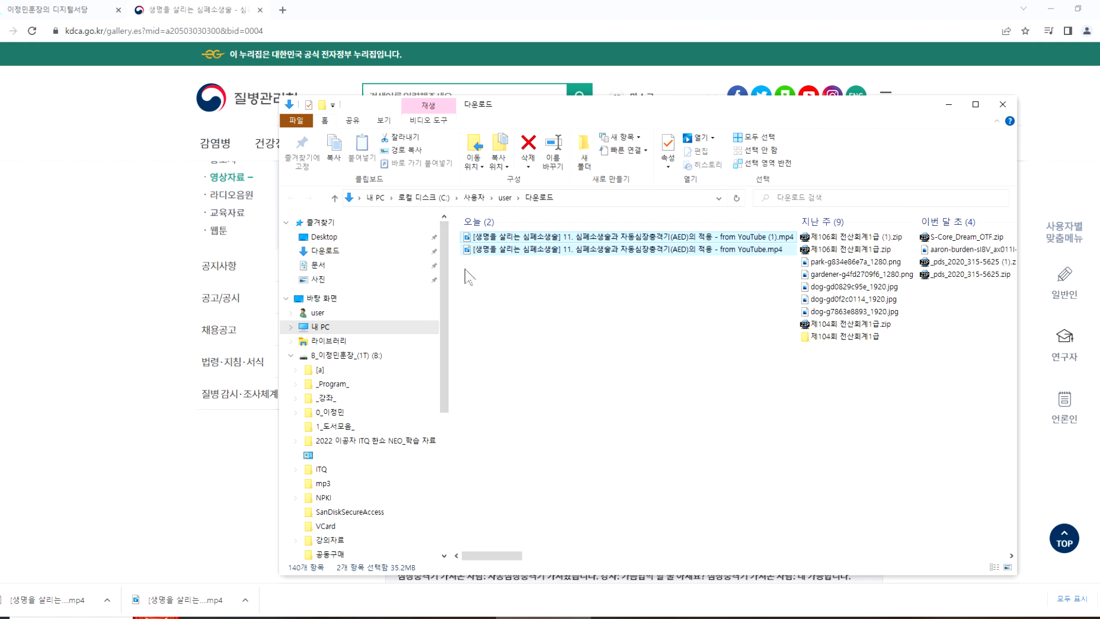
Step: Copy the two selected CPR videos into the 동영상 folder of the user directory
click(319, 313)
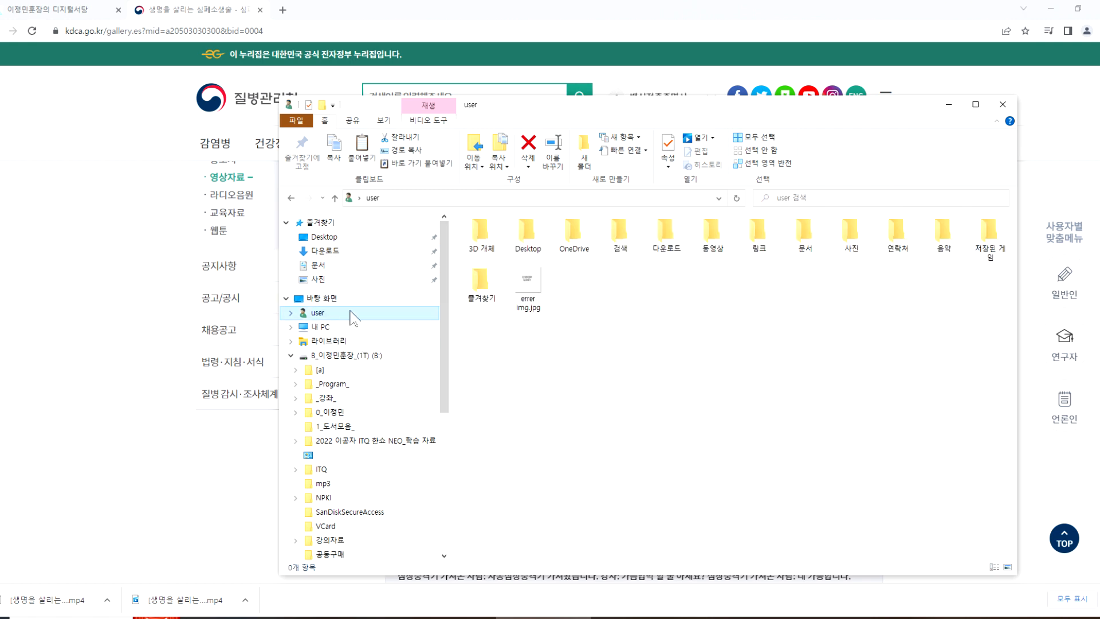
double_click(702, 239)
key(ctrl+v)
click(623, 347)
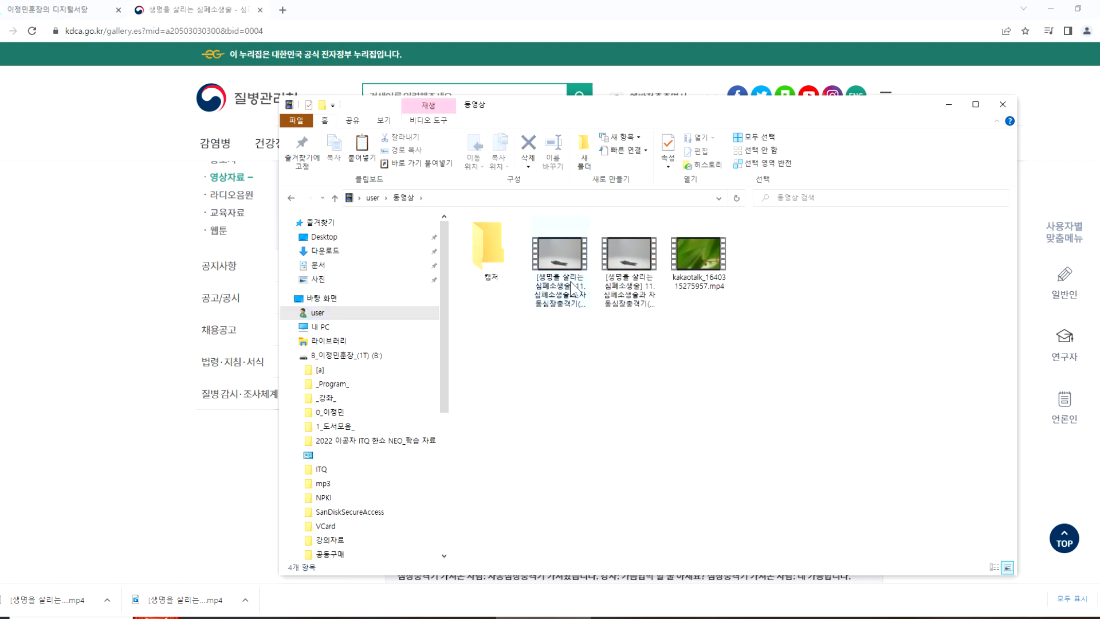
Step: Close the 질병관리청 CPR video page and minimize the browser and both File Explorer windows
click(976, 107)
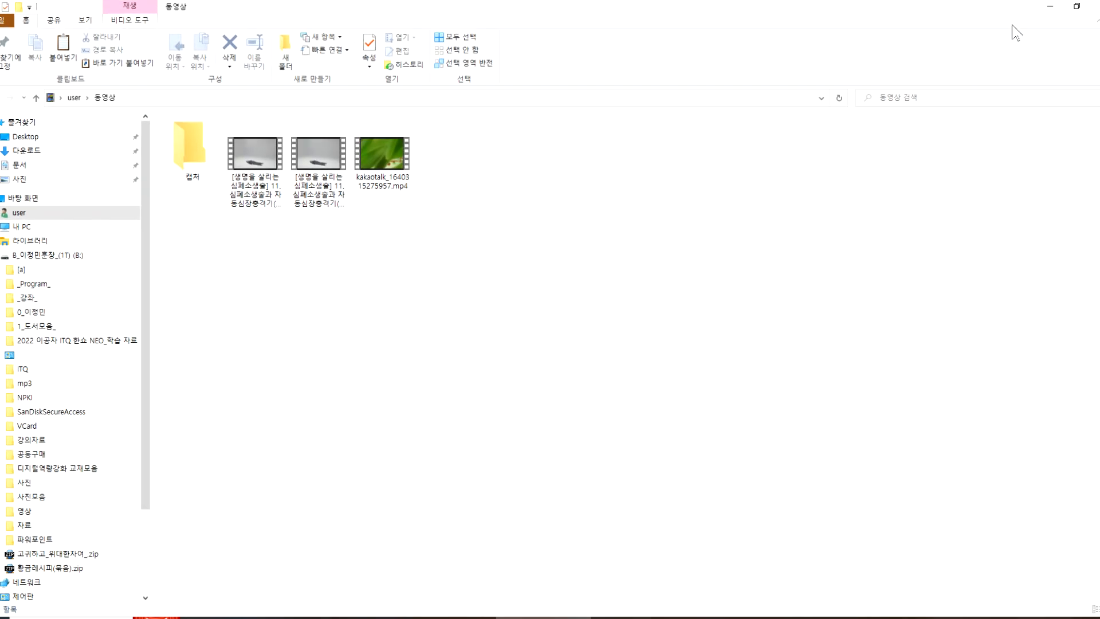
click(1040, 11)
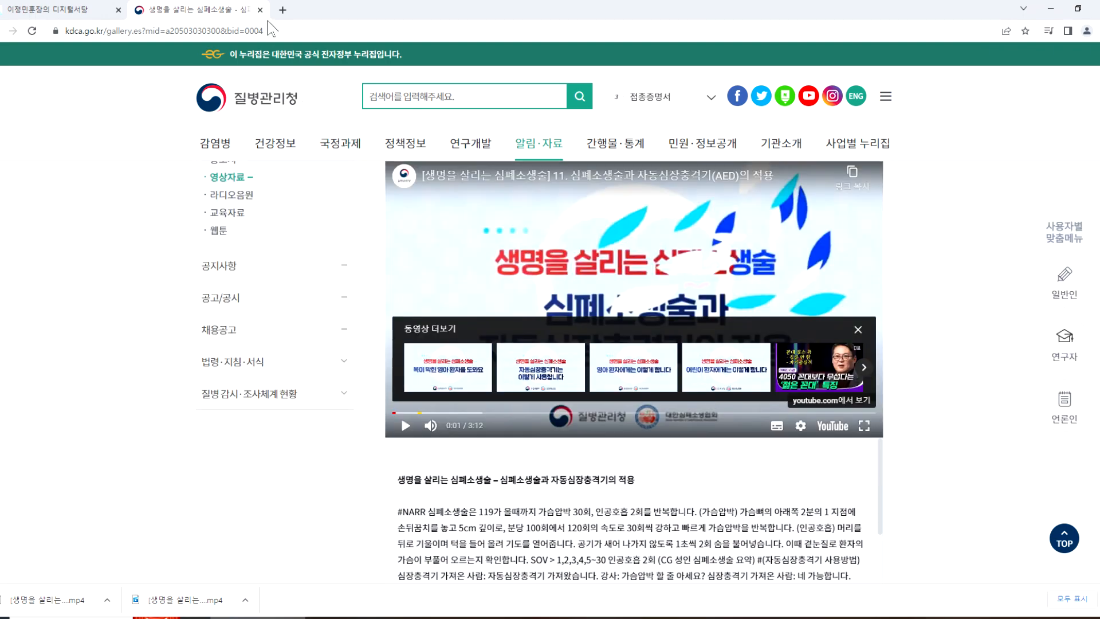
click(259, 10)
click(1051, 10)
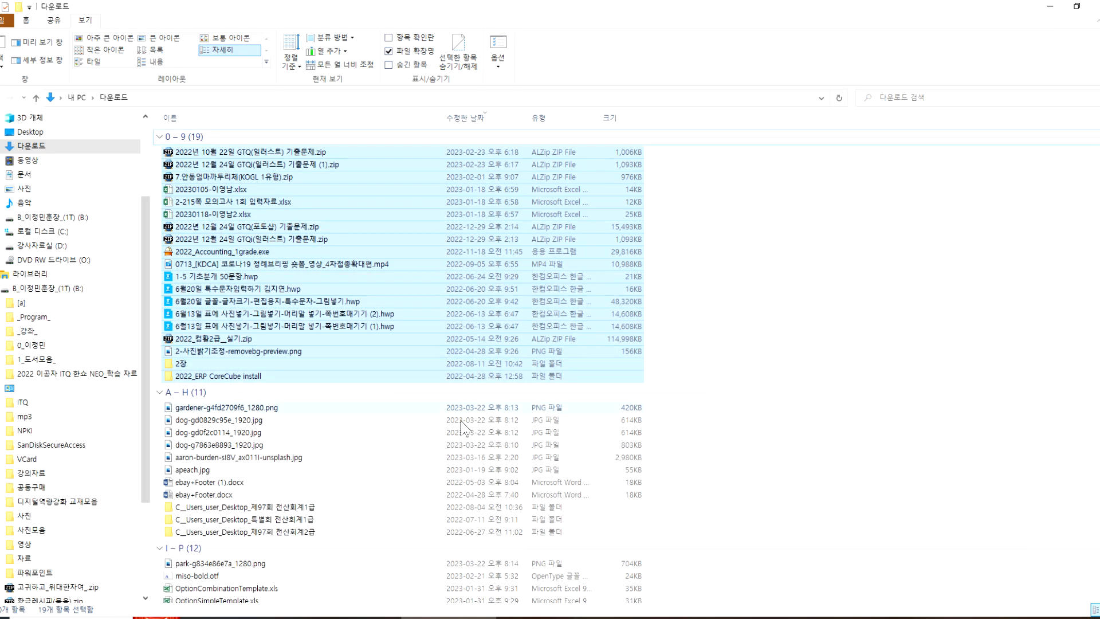
click(1050, 6)
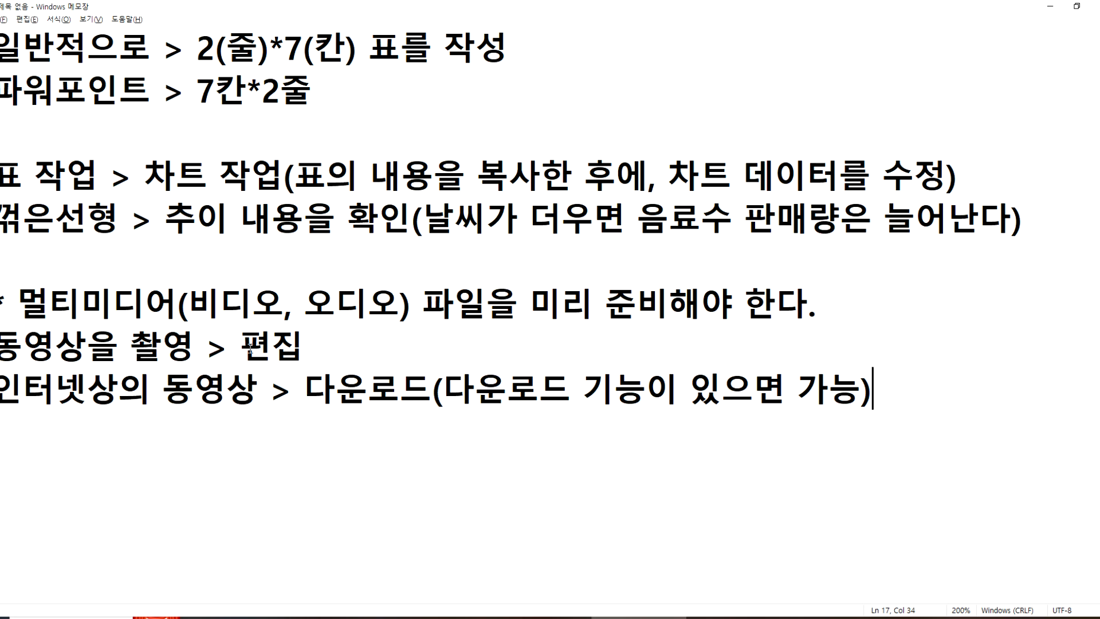
Step: Review the Notepad lines on preparing multimedia files and switch to the 비디오, 오디오 삽입 slide in PowerPoint
drag(193, 349, 339, 342)
click(309, 388)
key(alt+Tab)
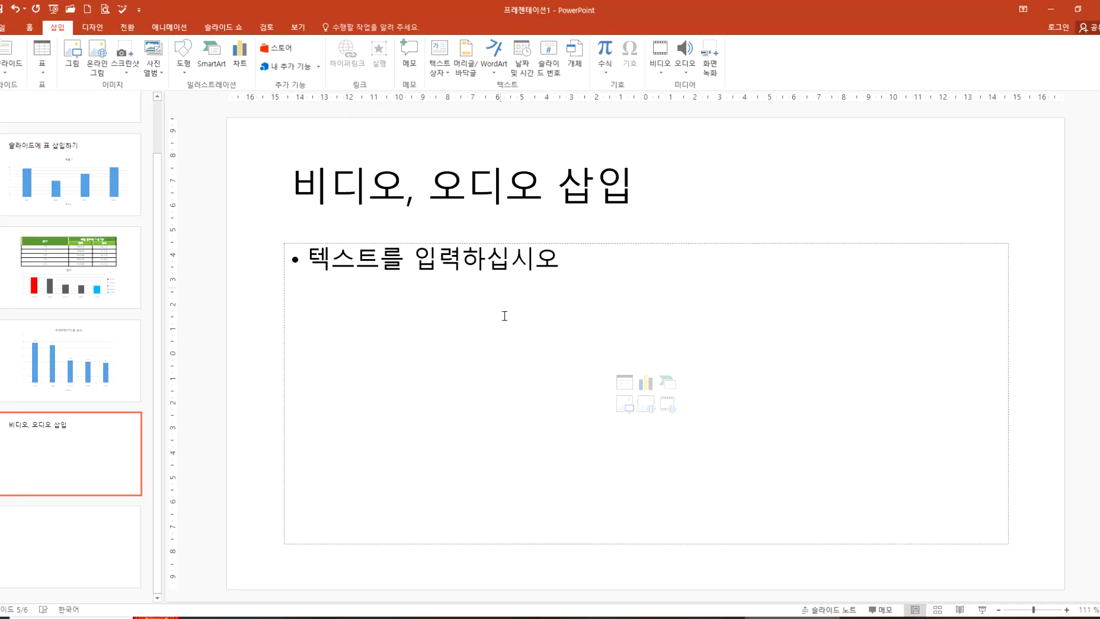
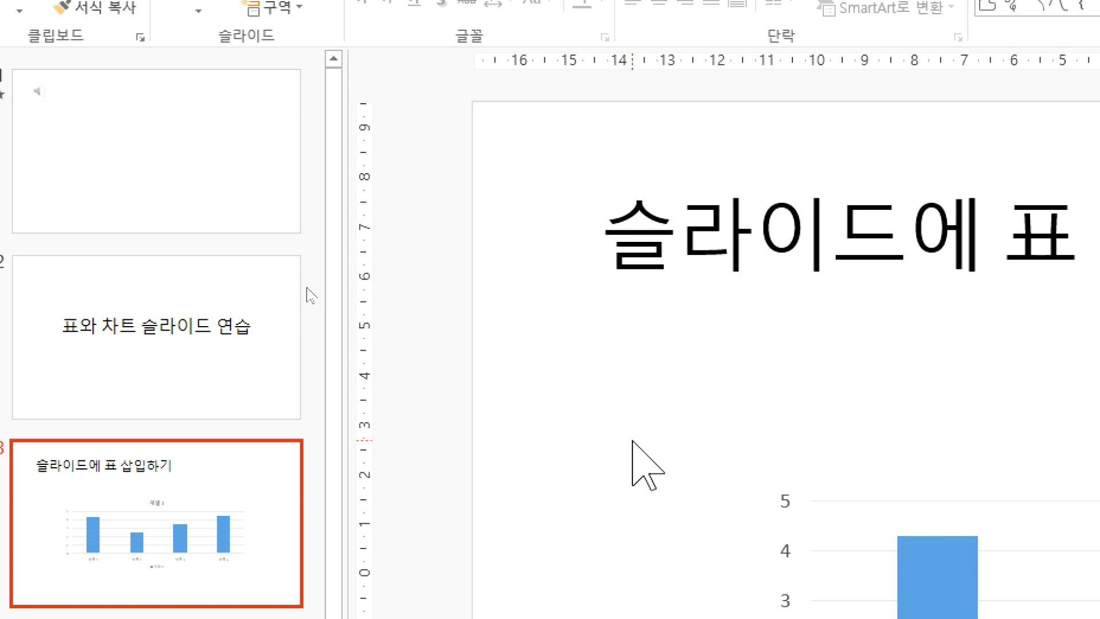
Step: Examine the audio object on the first slide, including its format, playback and animation settings
scroll(86, 540, down, 2)
click(86, 552)
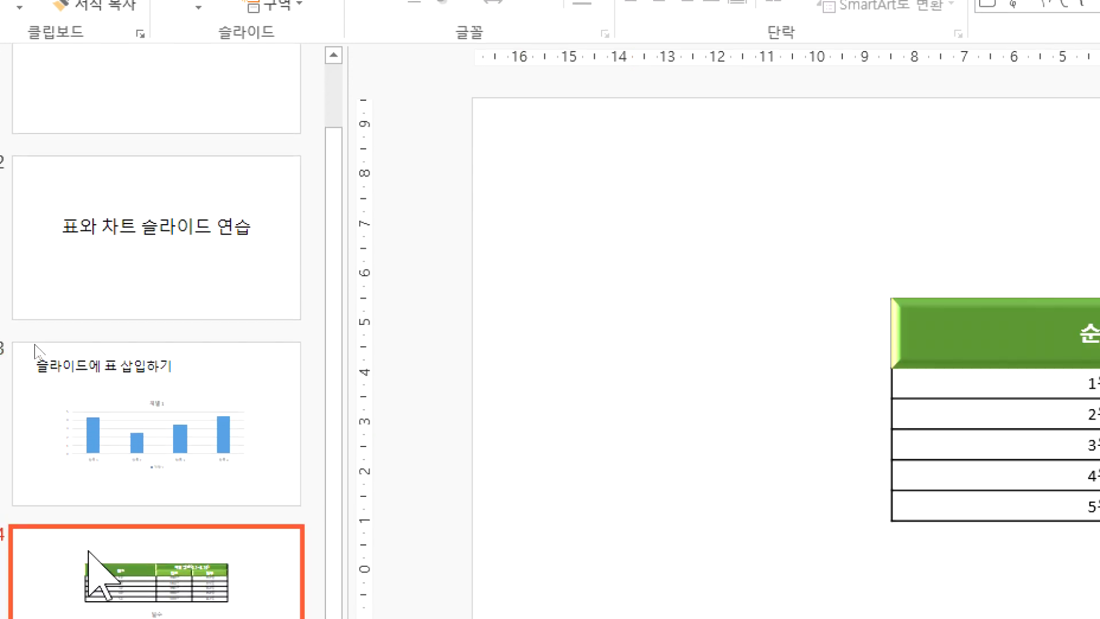
click(63, 114)
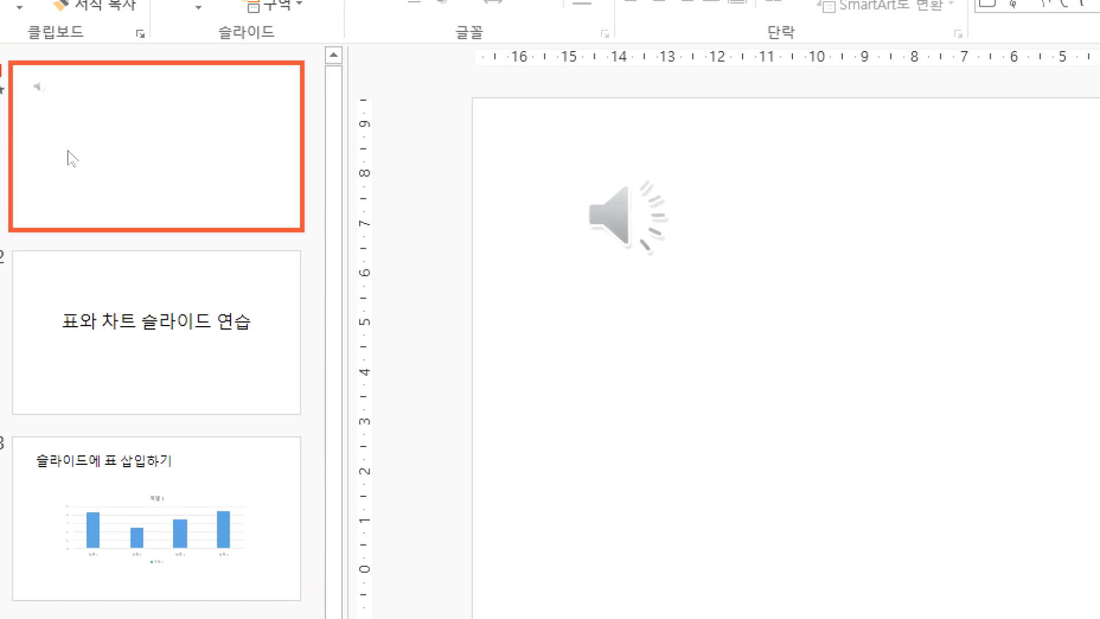
click(599, 215)
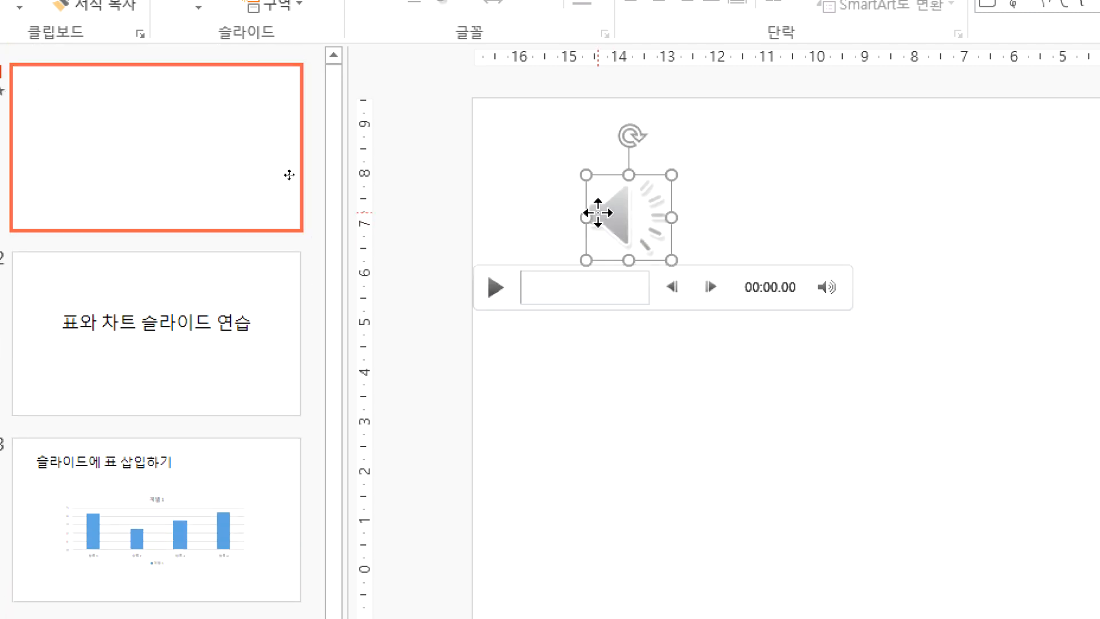
right_click(613, 210)
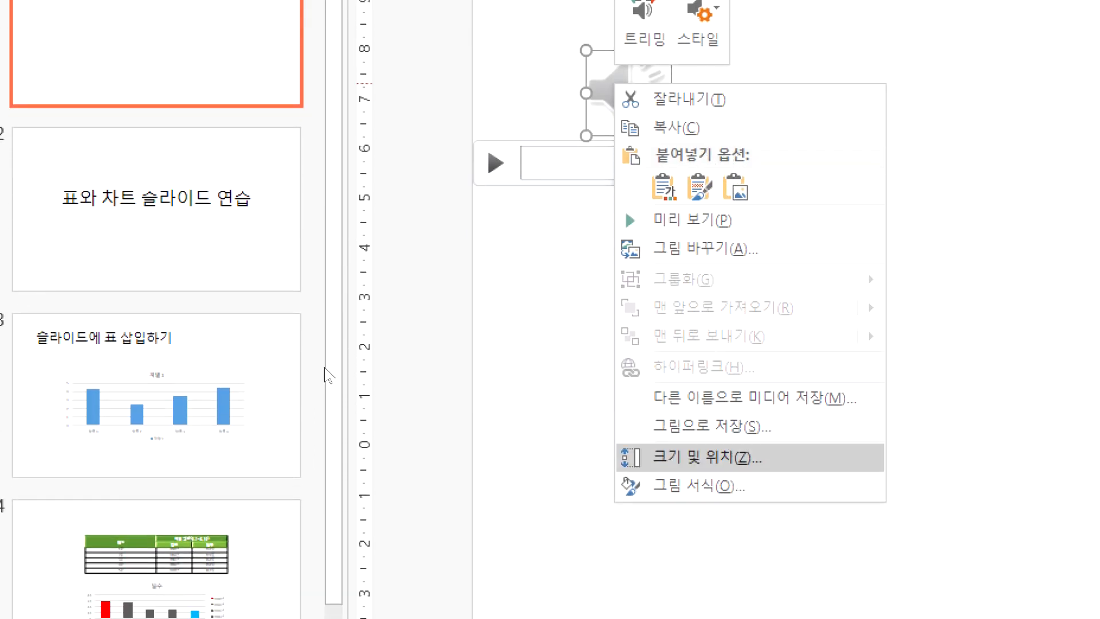
click(598, 239)
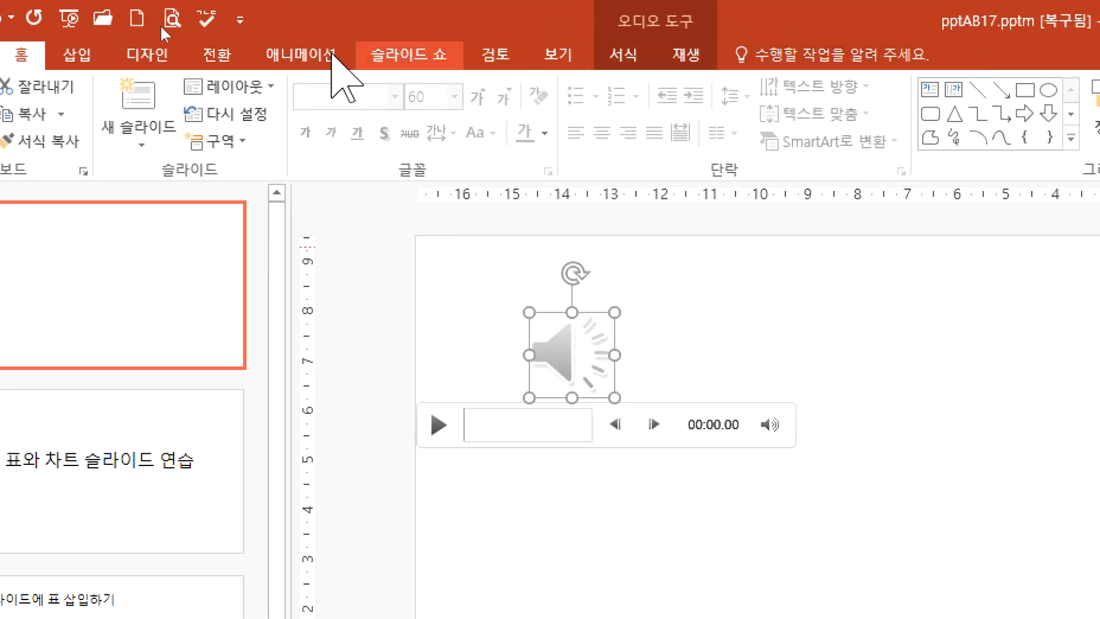
click(643, 54)
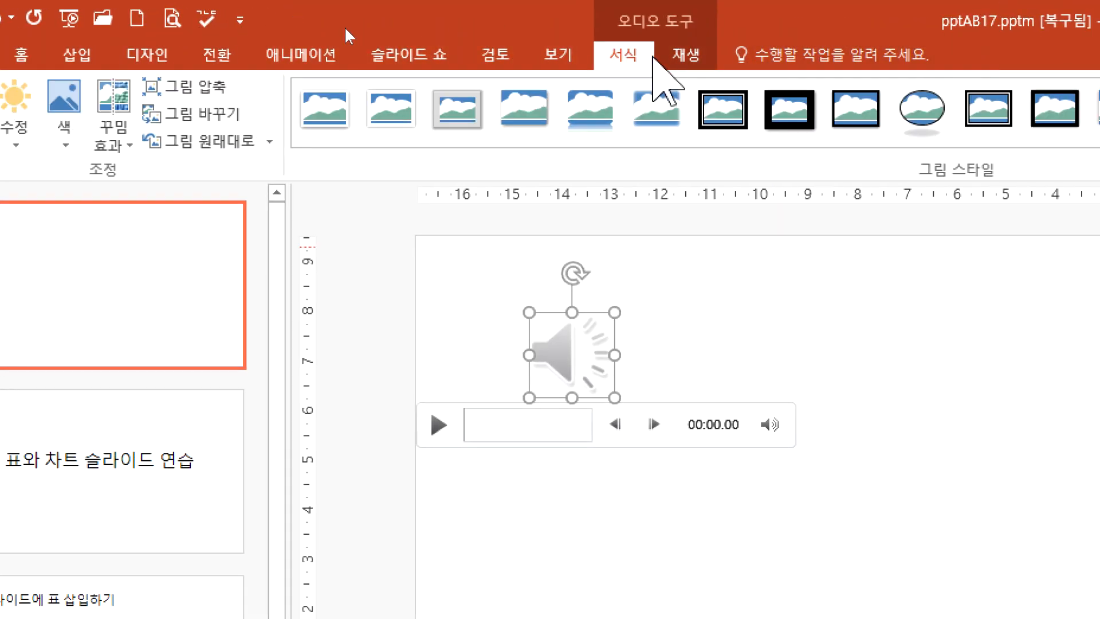
click(668, 56)
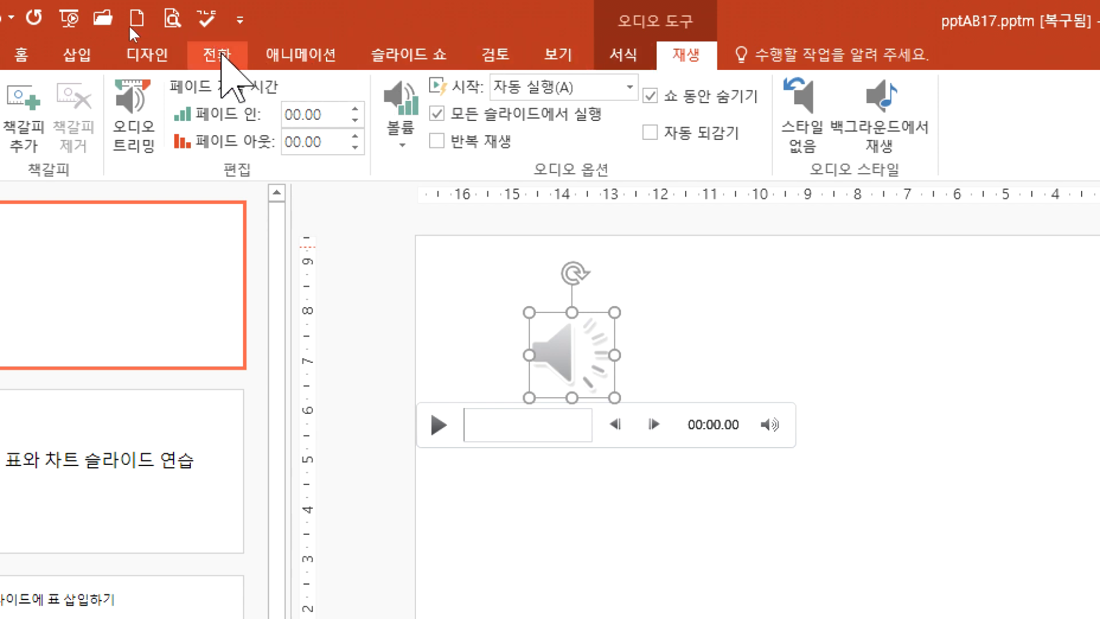
click(274, 55)
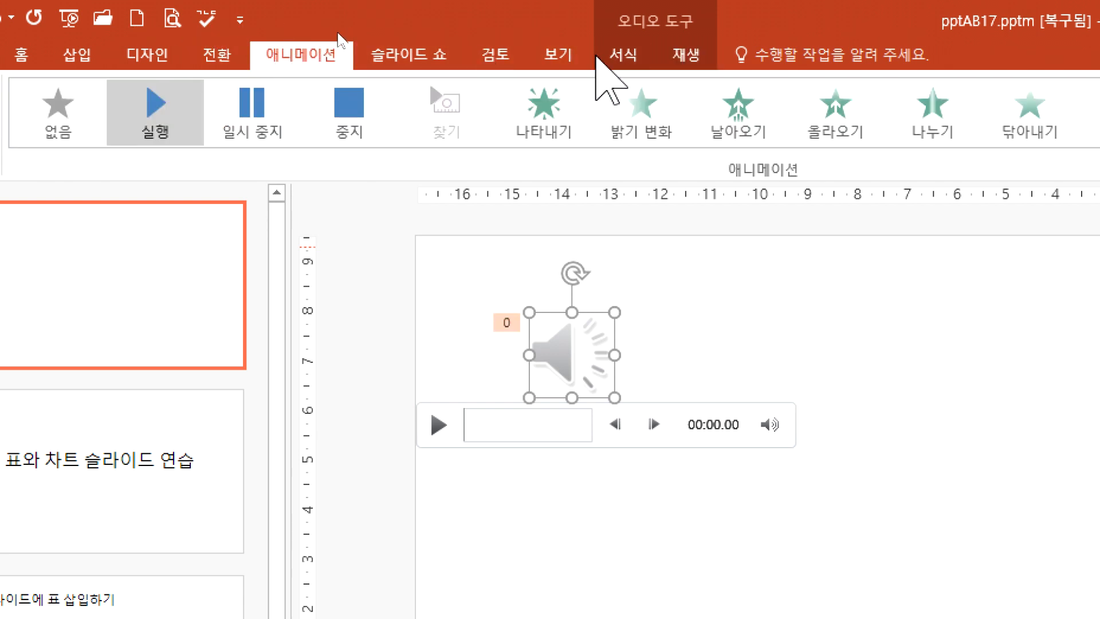
click(616, 56)
click(672, 57)
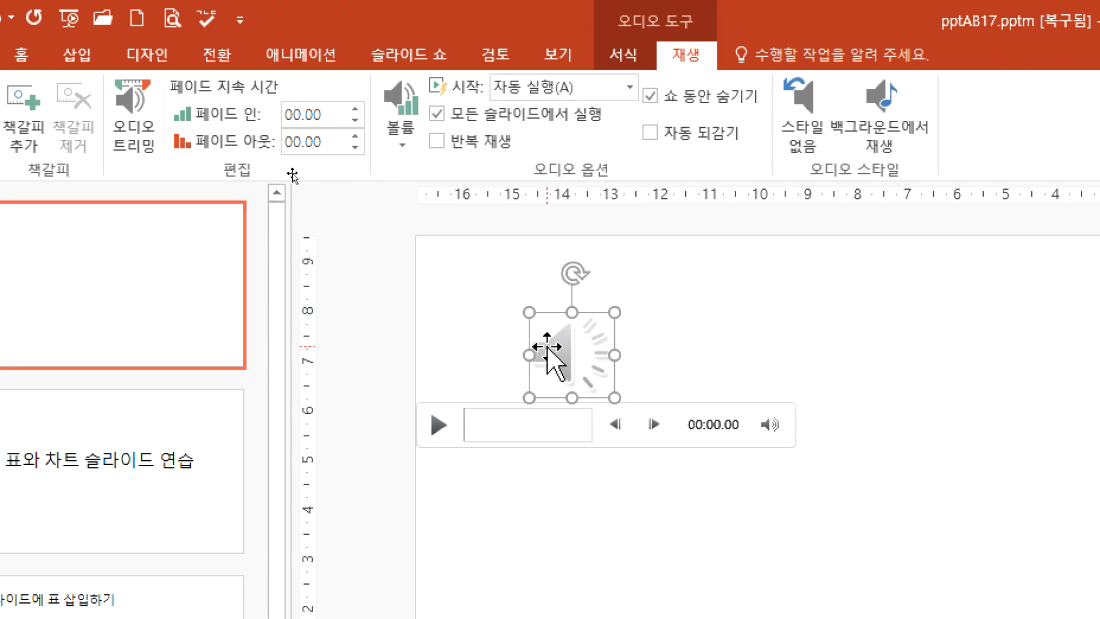
Step: Remove the existing audio object from the first slide and open the 오디오 녹음 dialog for a new recording
key(ctrl+z)
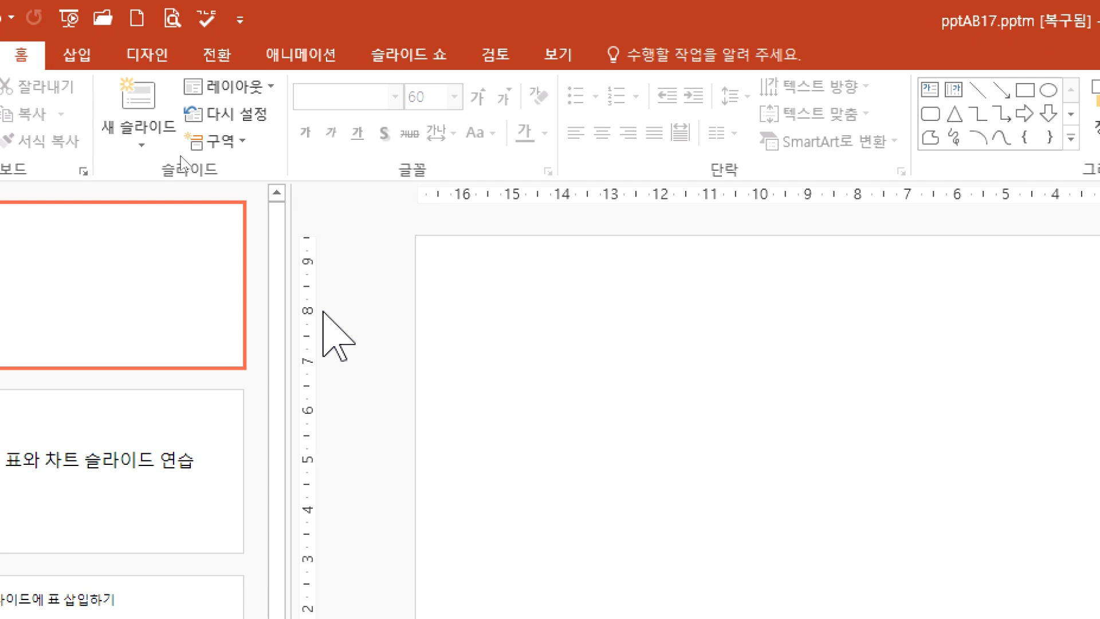
click(80, 55)
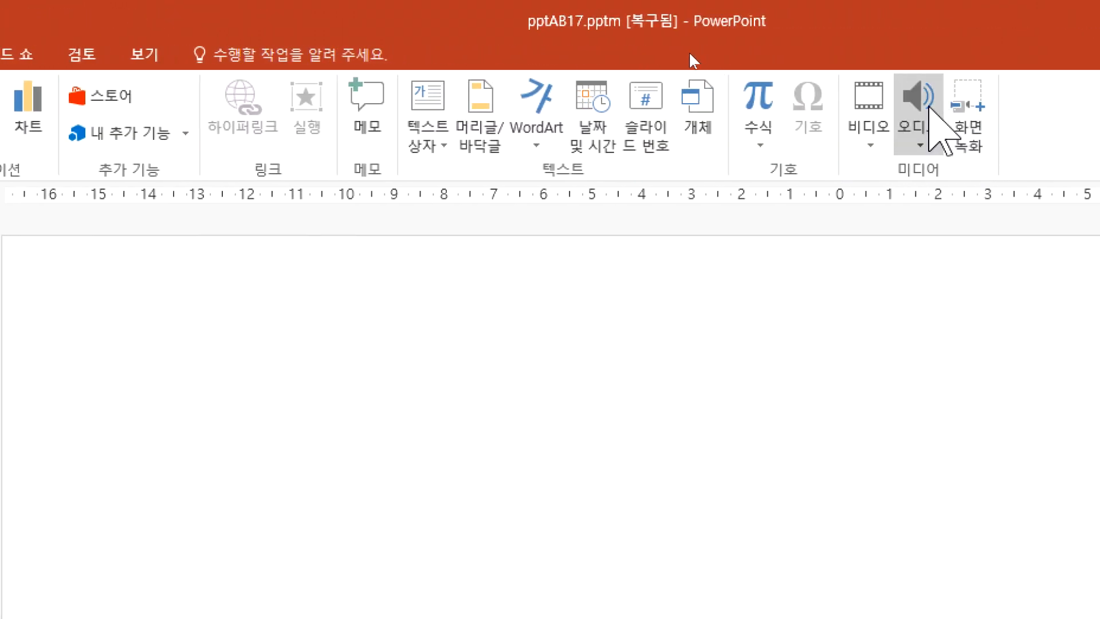
click(922, 117)
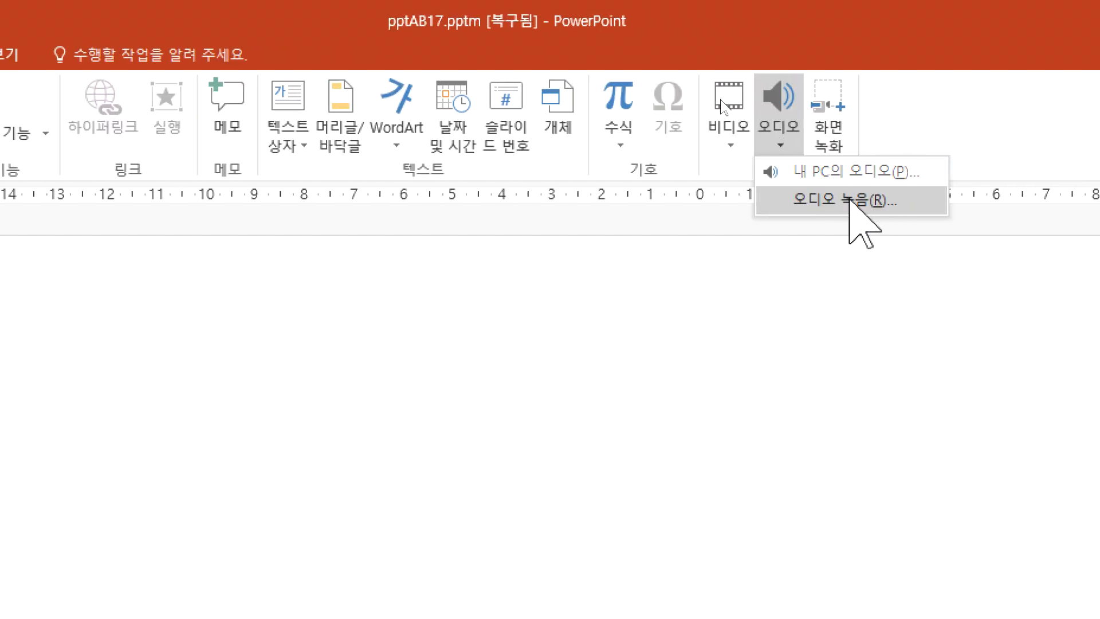
click(849, 201)
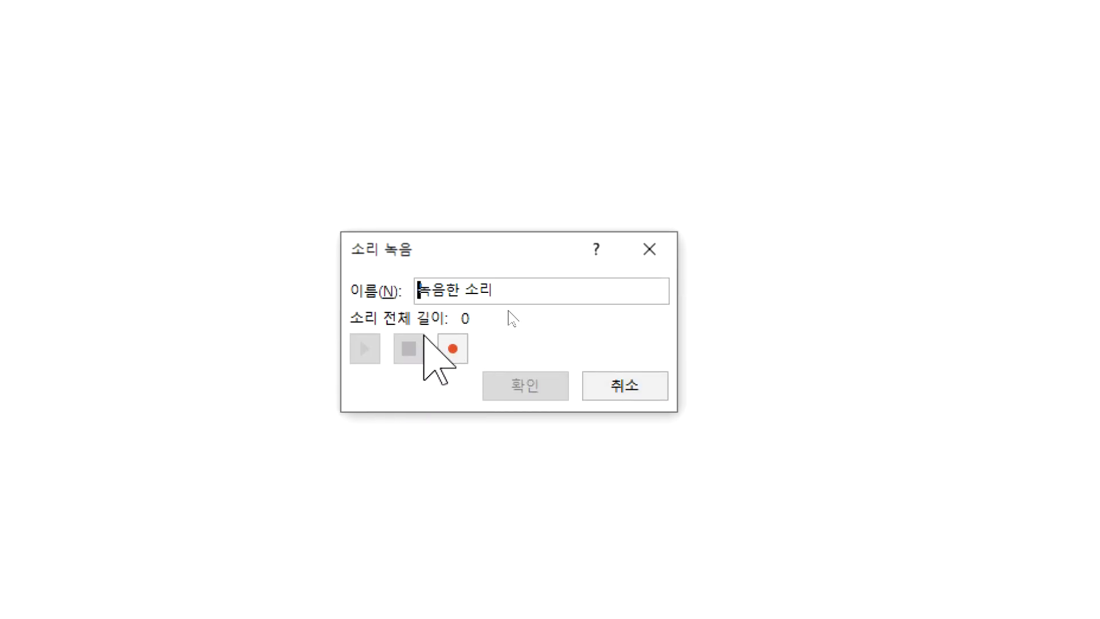
Step: Replace the default recording name with the speaker's full name
text(dustm)
key(shift+Home)
key(Delete)
key(Delete)
key(Delete)
key(Delete)
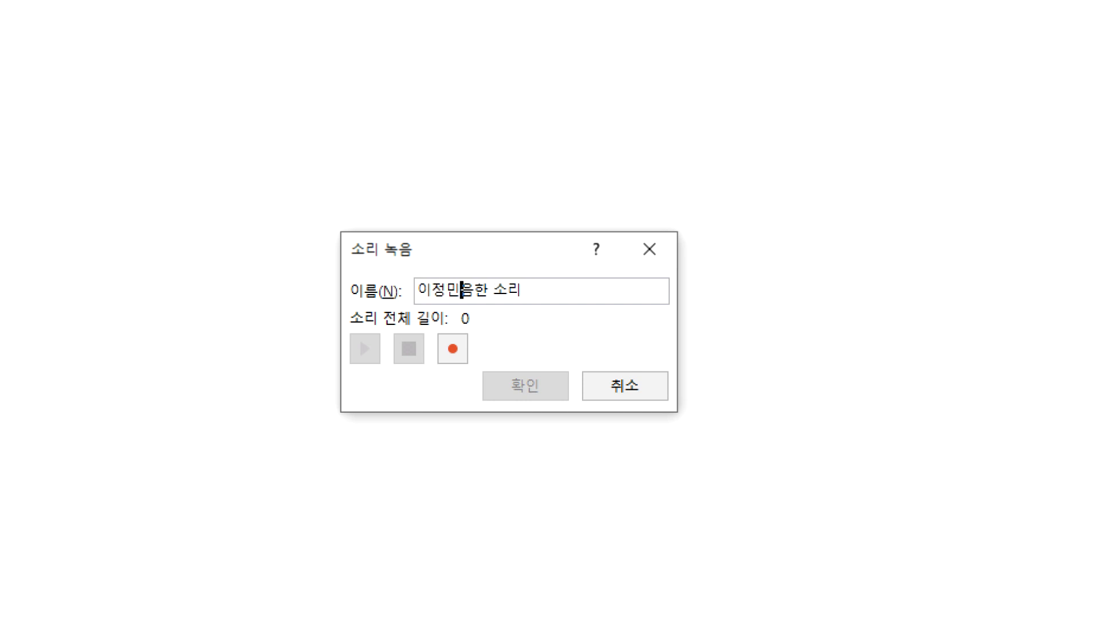
key(Delete)
key(Delete)
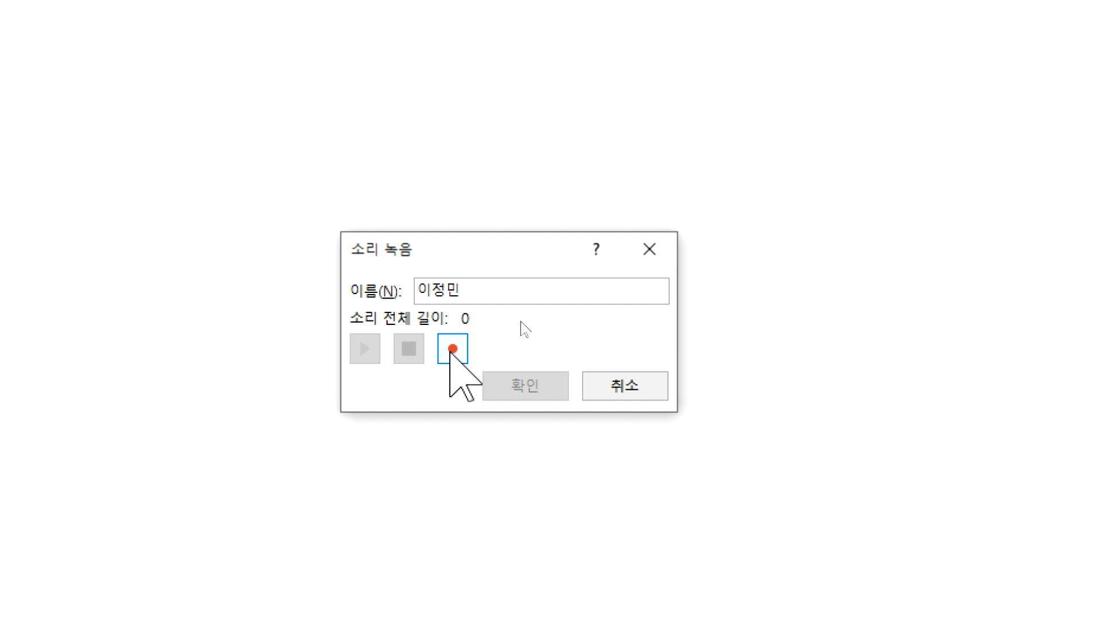
Step: Record a sound clip about 3 seconds long, play it back and place its icon above and left of the first slide's center
click(452, 350)
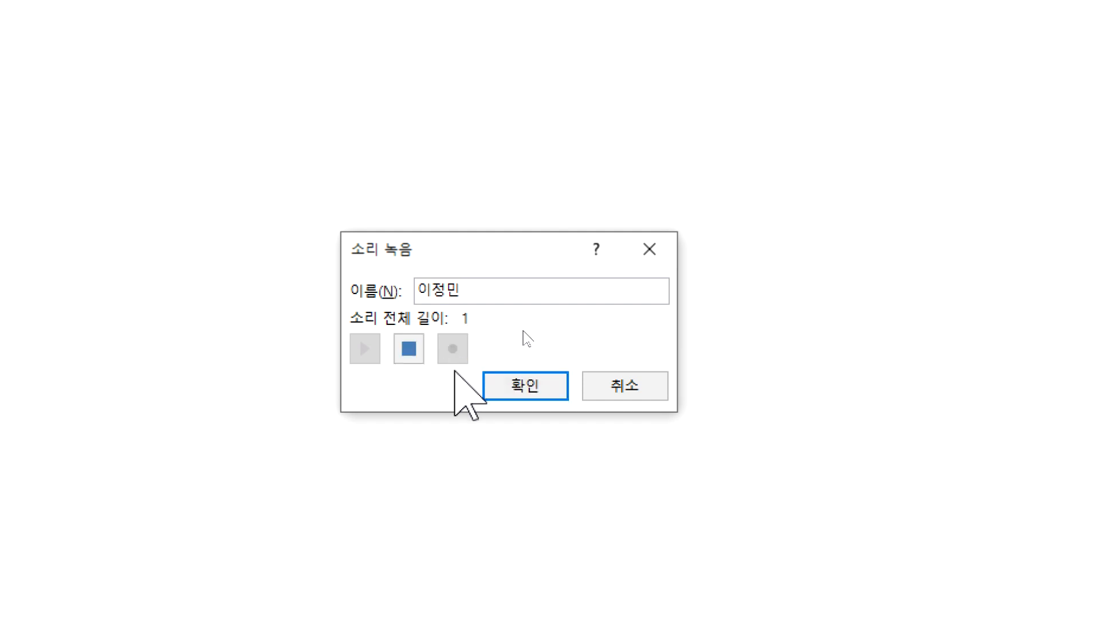
click(401, 343)
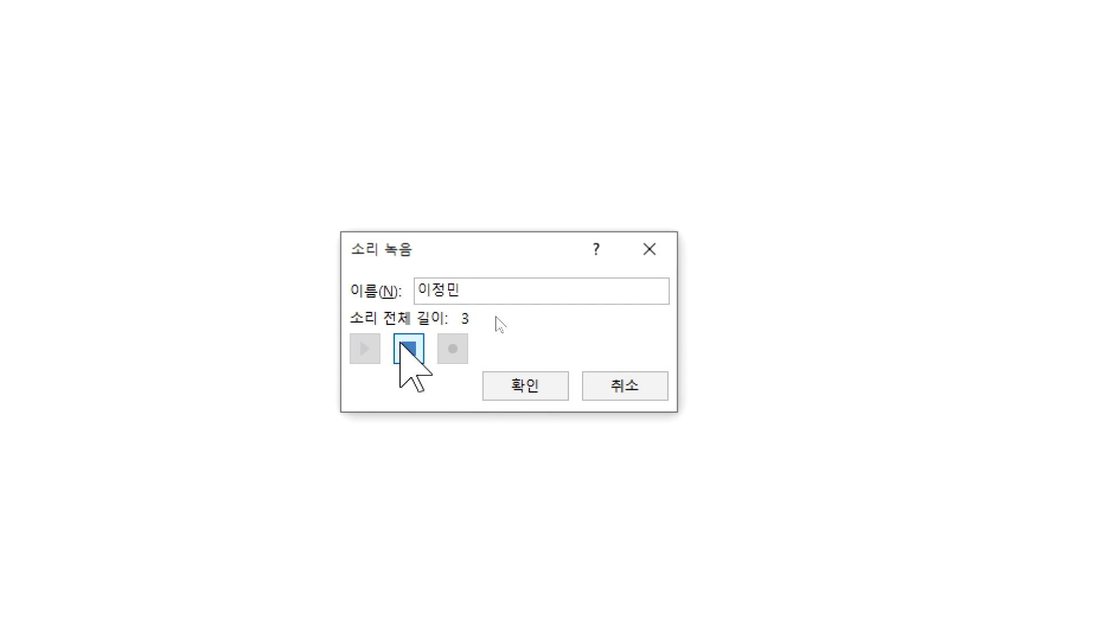
click(364, 349)
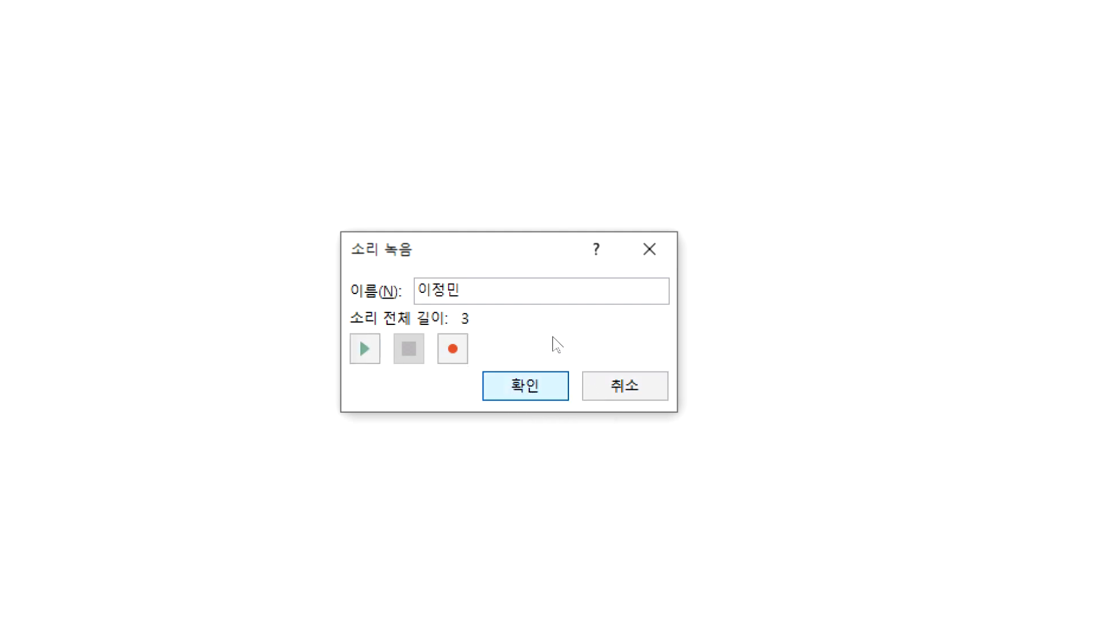
click(514, 385)
drag(668, 411, 437, 305)
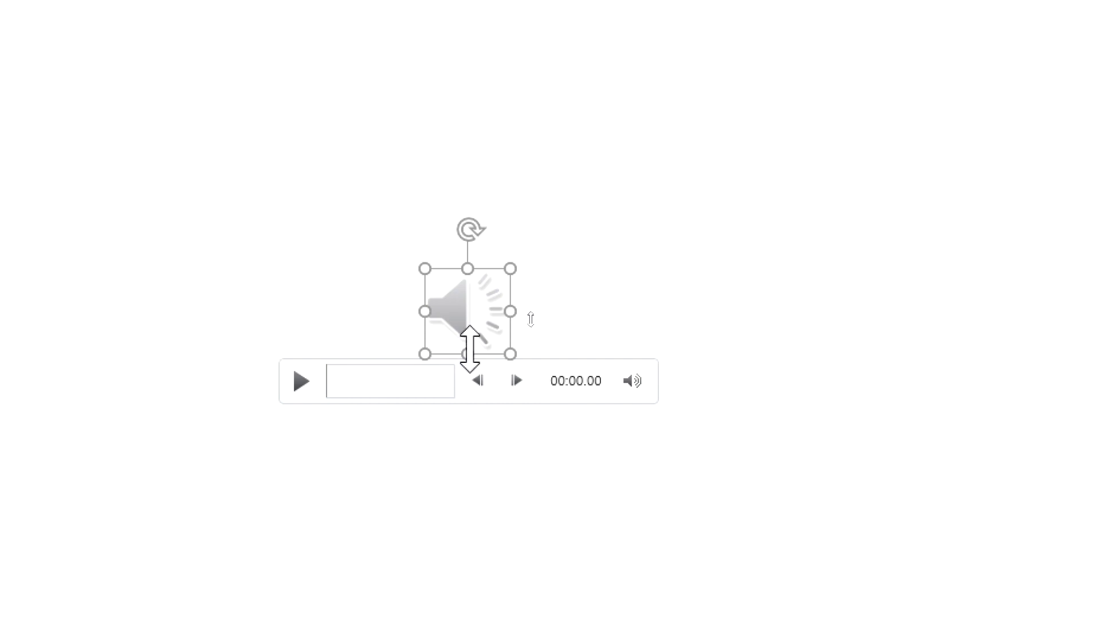
click(519, 421)
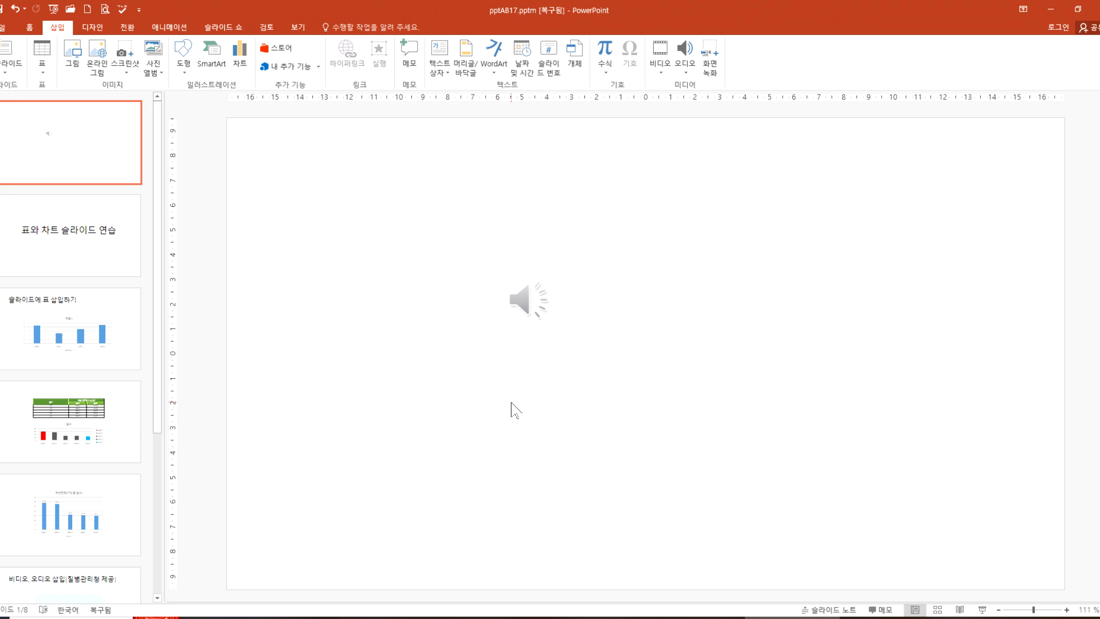
Step: Look over slides 2 to 4, including the data bars of the 일수 chart
click(136, 251)
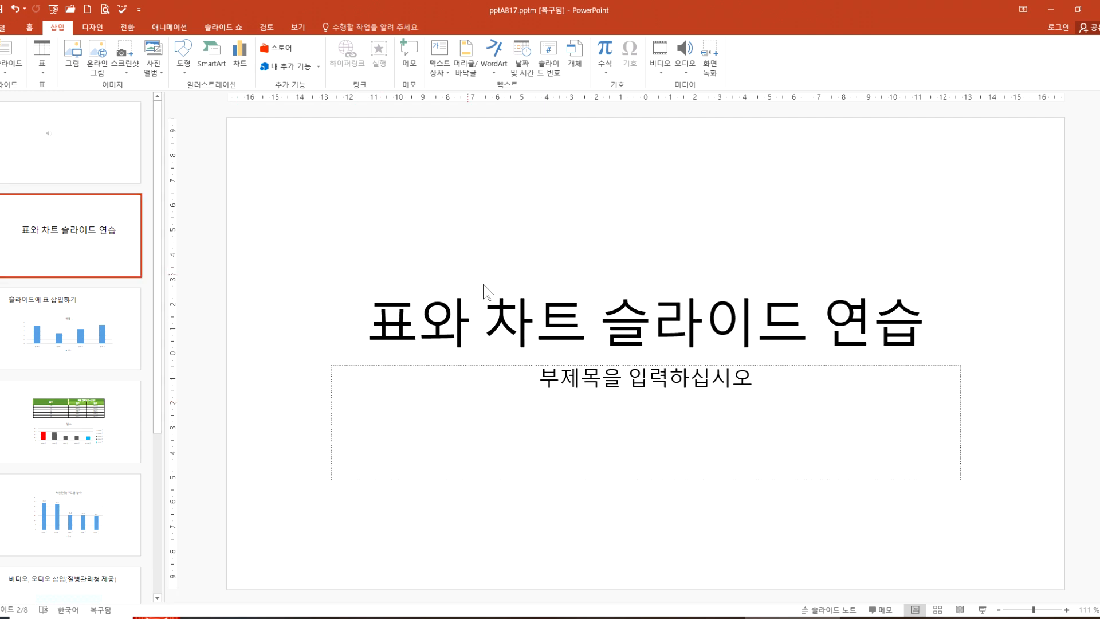
click(485, 306)
click(126, 350)
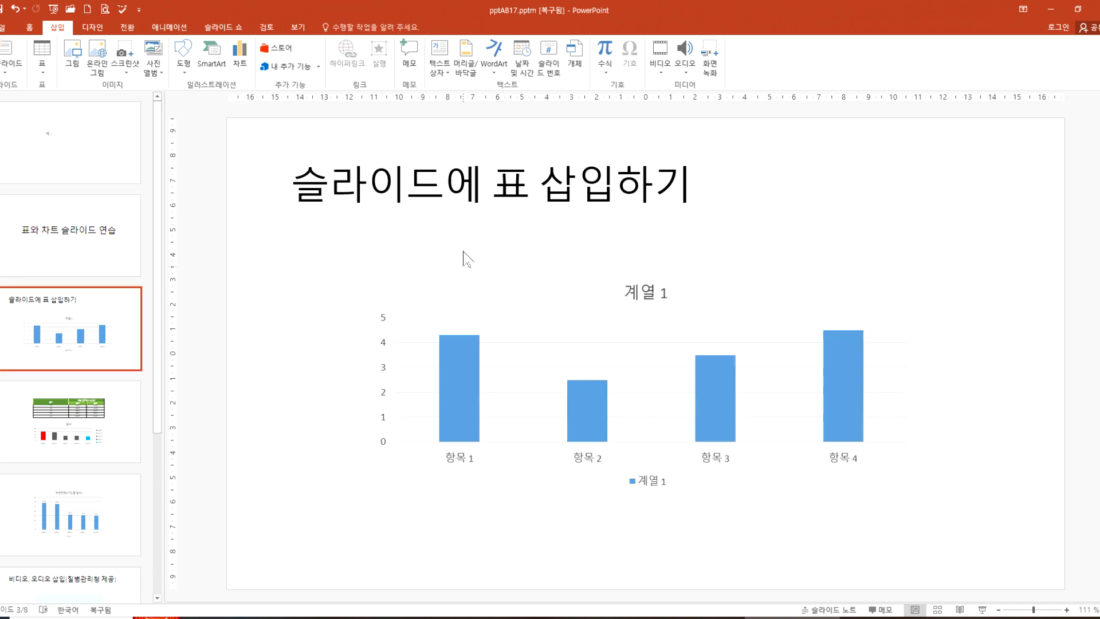
click(107, 435)
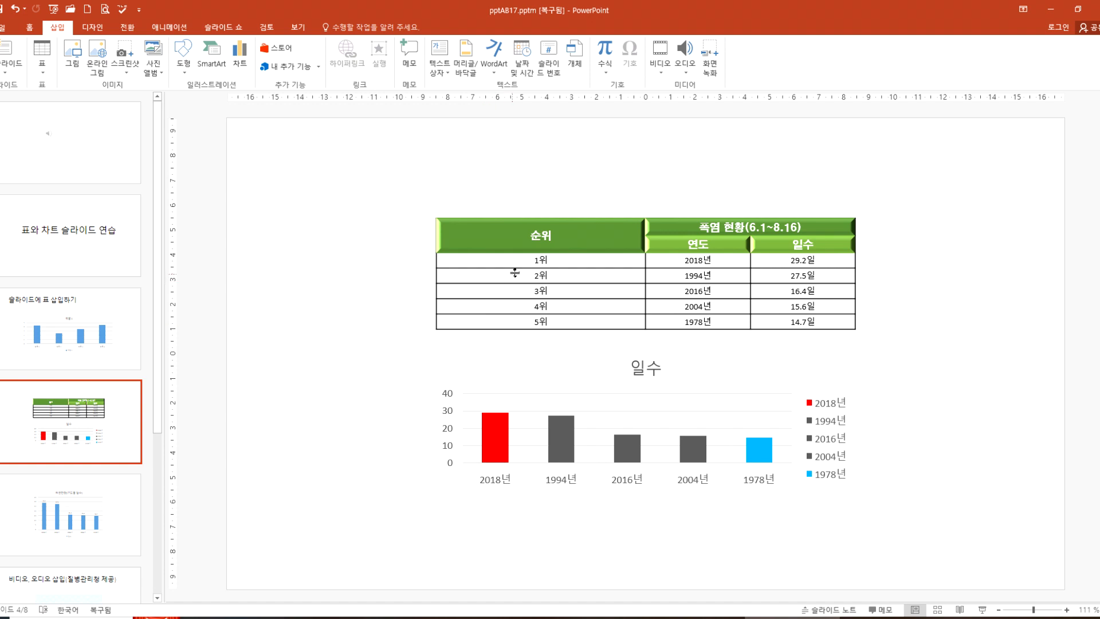
click(494, 441)
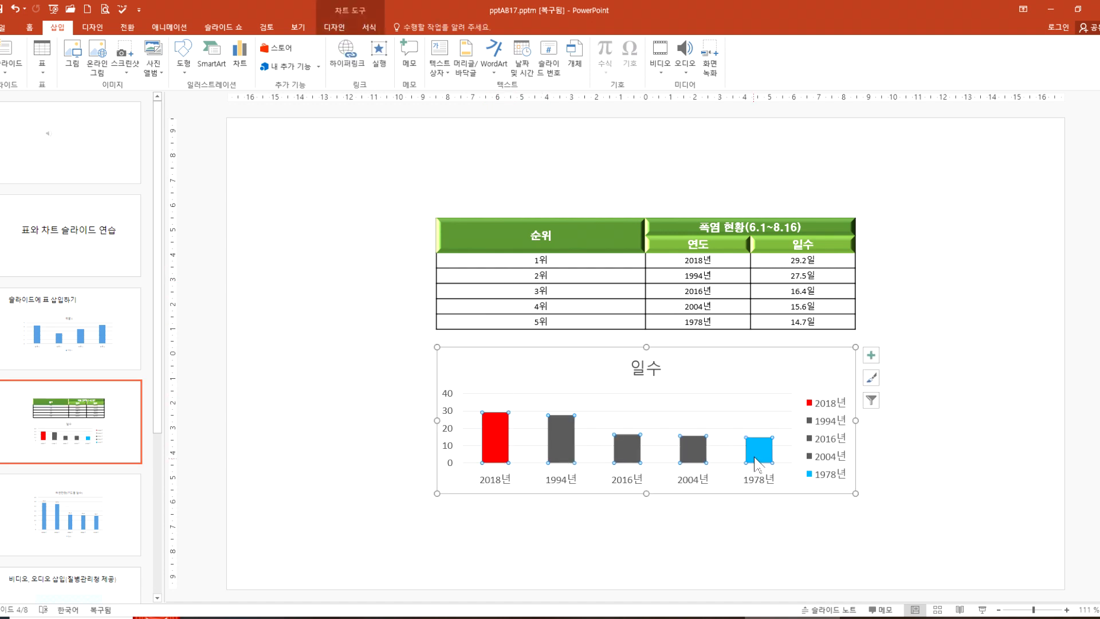
click(583, 383)
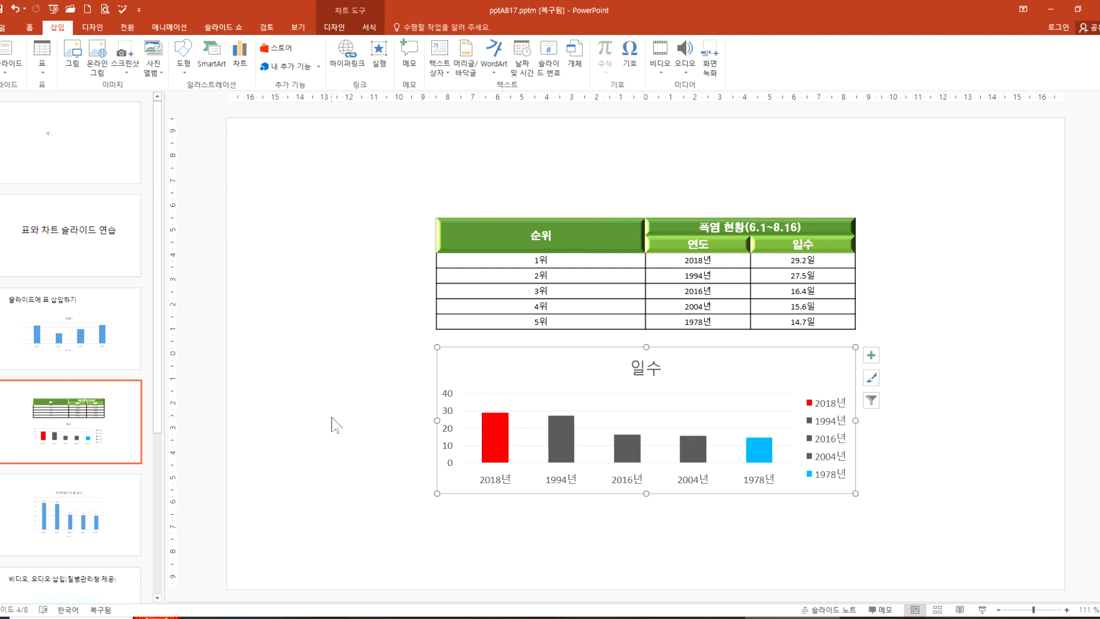
Step: Apply the 날아오기 entrance animation to the title 표와 차트 슬라이드 연습 on slide 2, after trying 올라오기
click(70, 232)
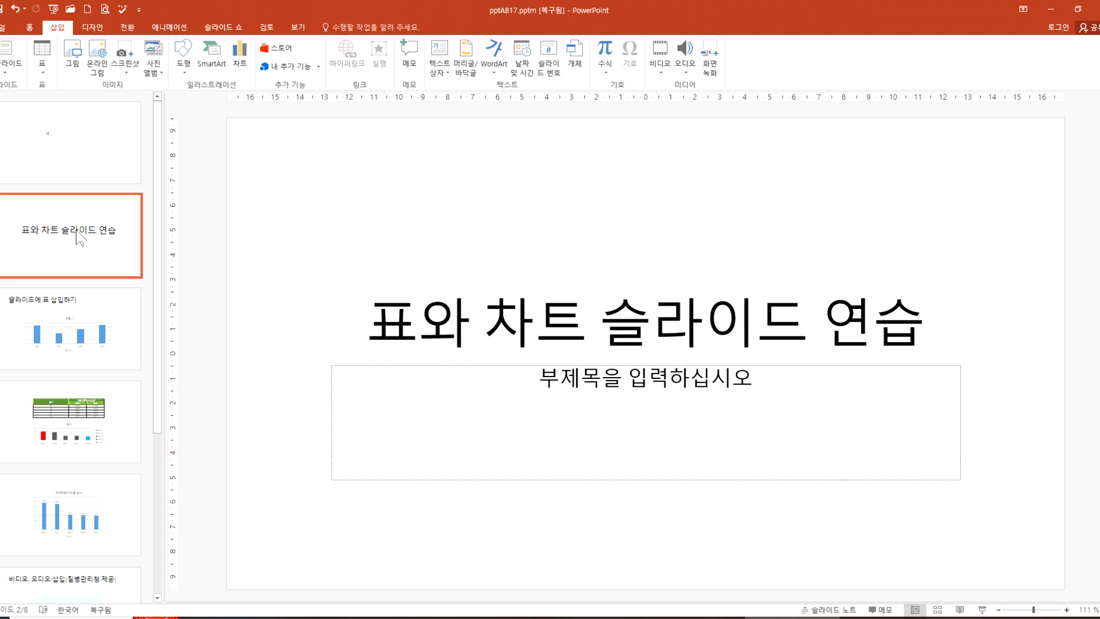
click(417, 294)
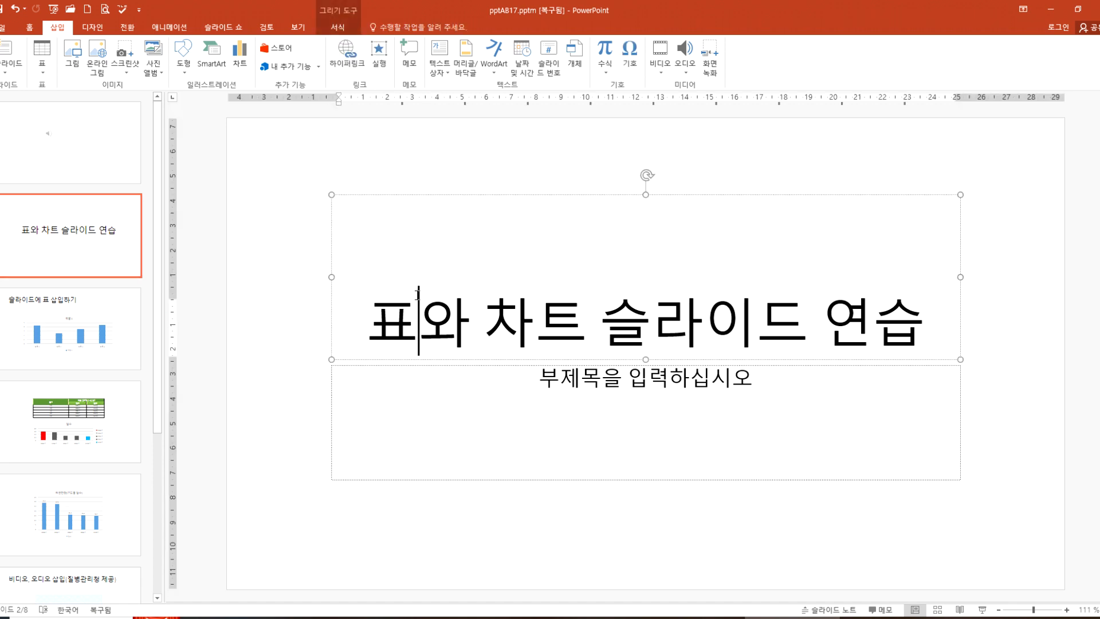
click(331, 324)
click(169, 27)
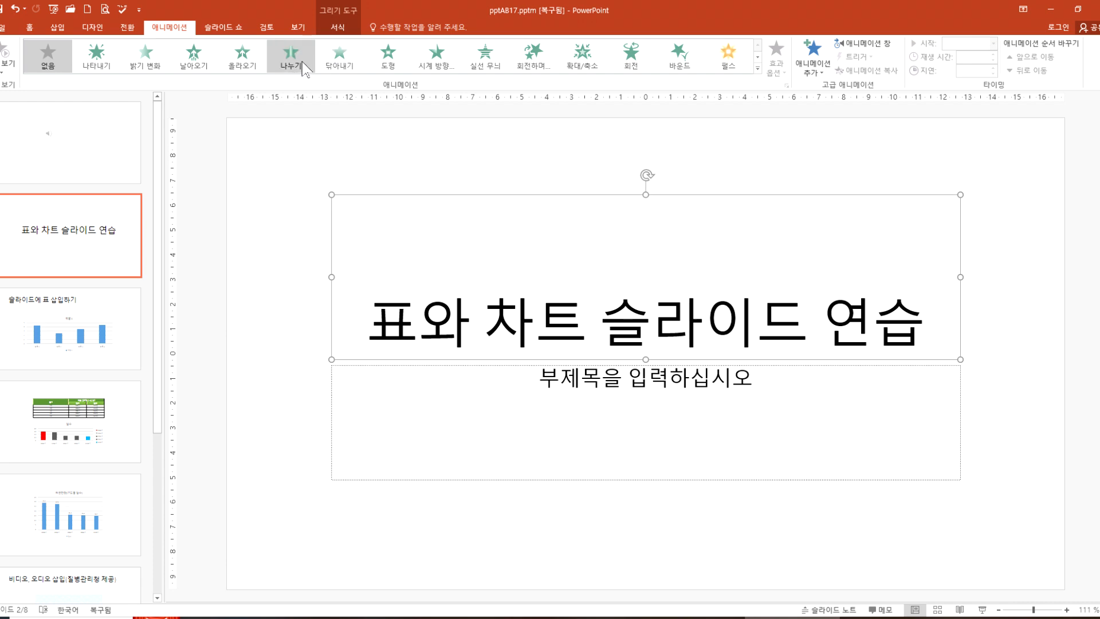
click(243, 60)
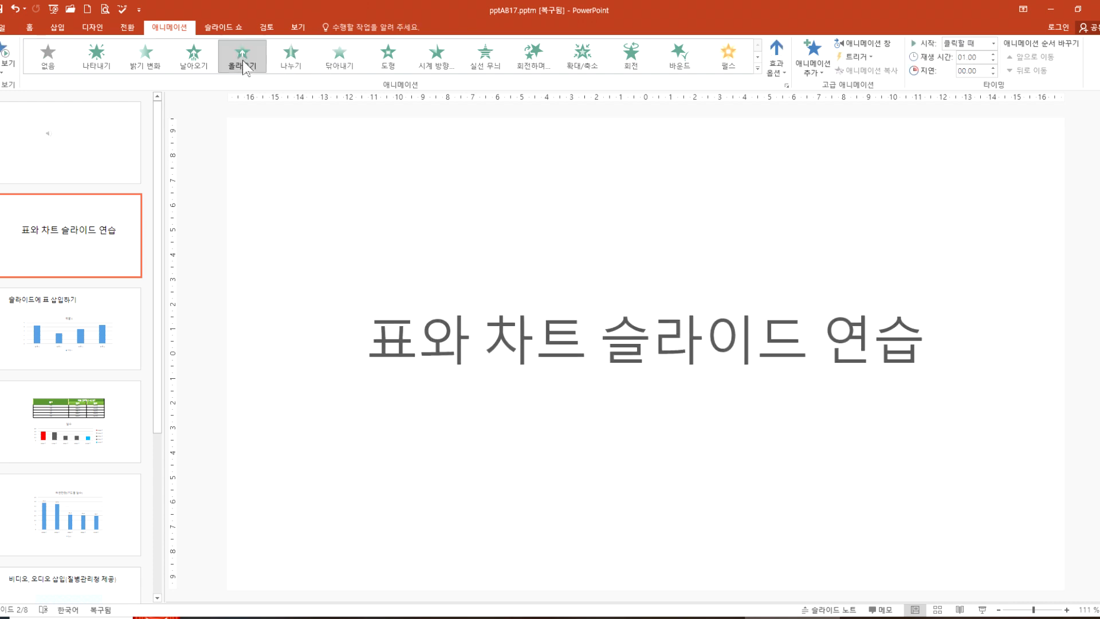
click(202, 63)
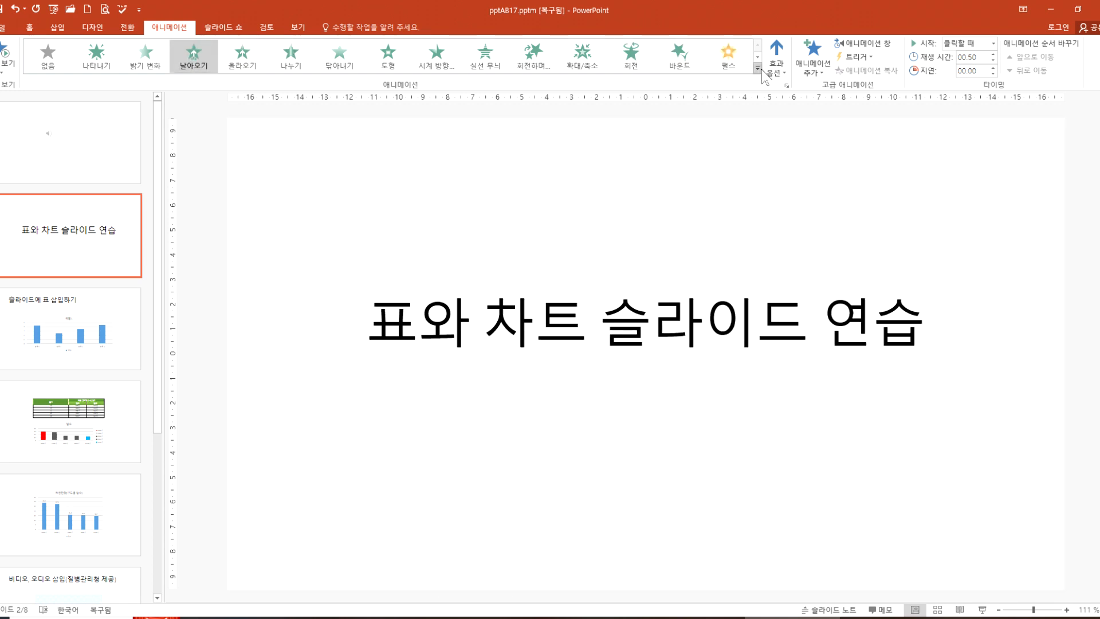
Step: Set the title's 날아오기 animation direction to 오른쪽에서, after trying 왼쪽에서
click(776, 60)
click(776, 160)
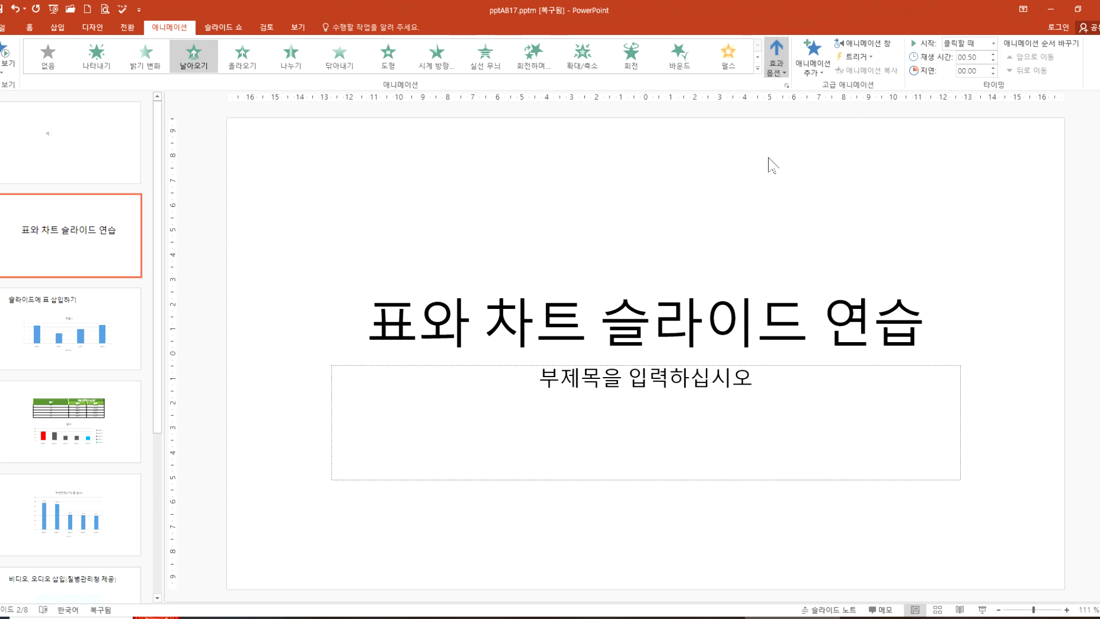
click(779, 63)
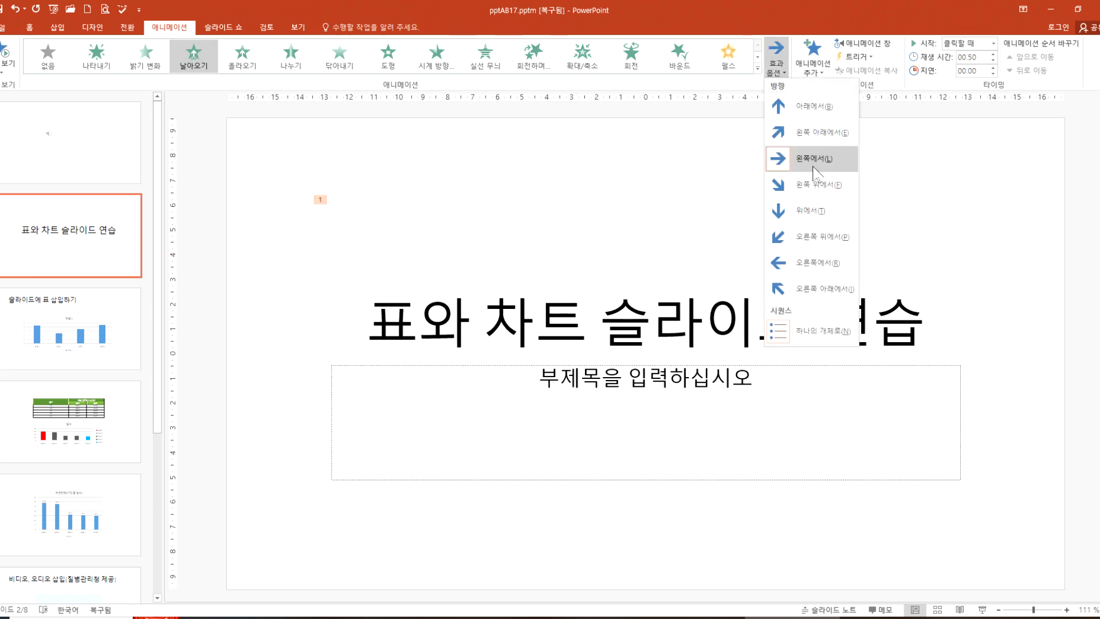
click(790, 263)
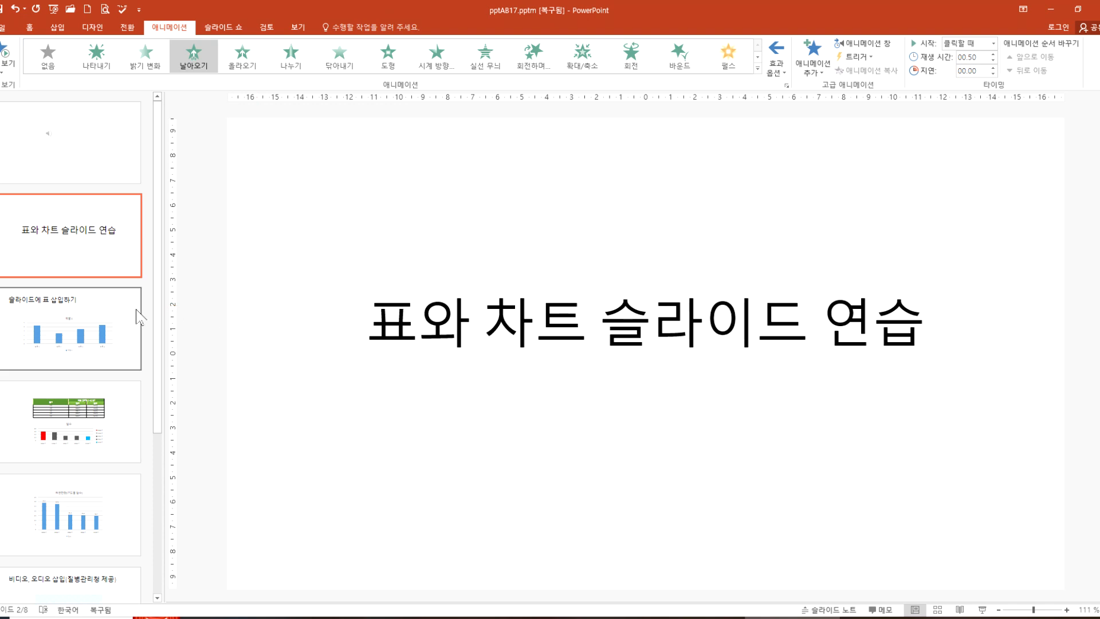
Step: Play the slide show from the first slide to check the title animation on slide 2, then return to editing
click(88, 171)
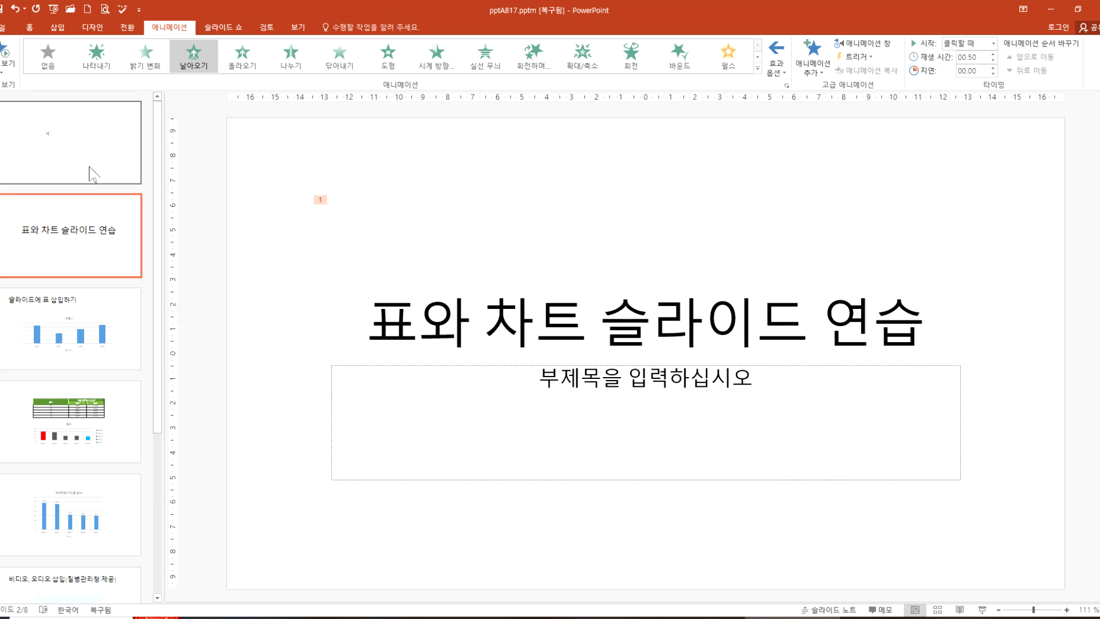
key(F5)
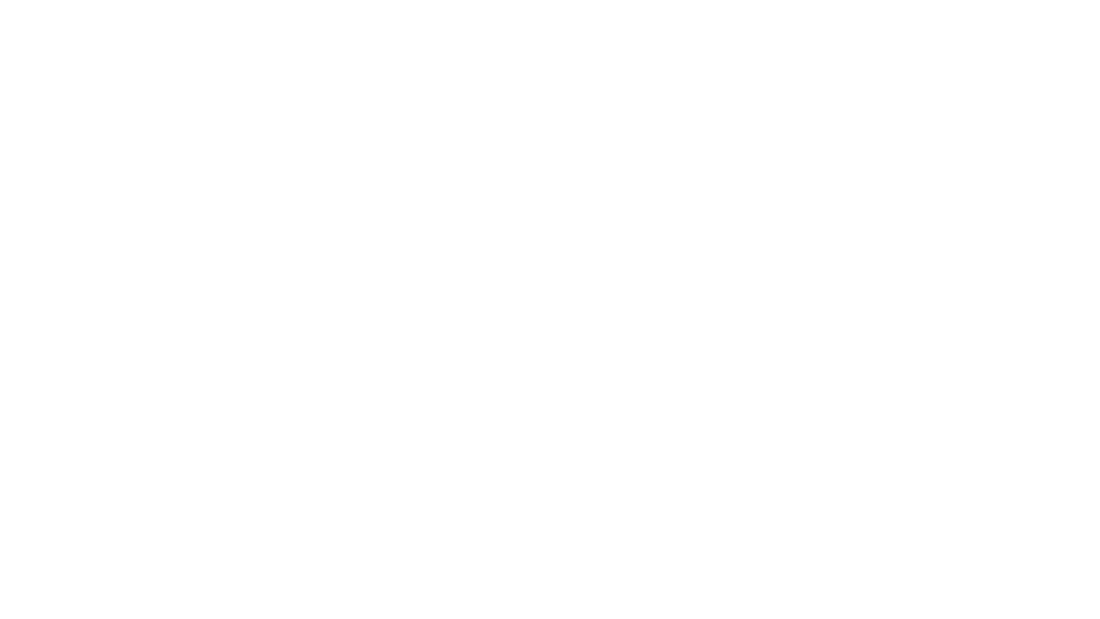
key(Escape)
click(71, 162)
key(F5)
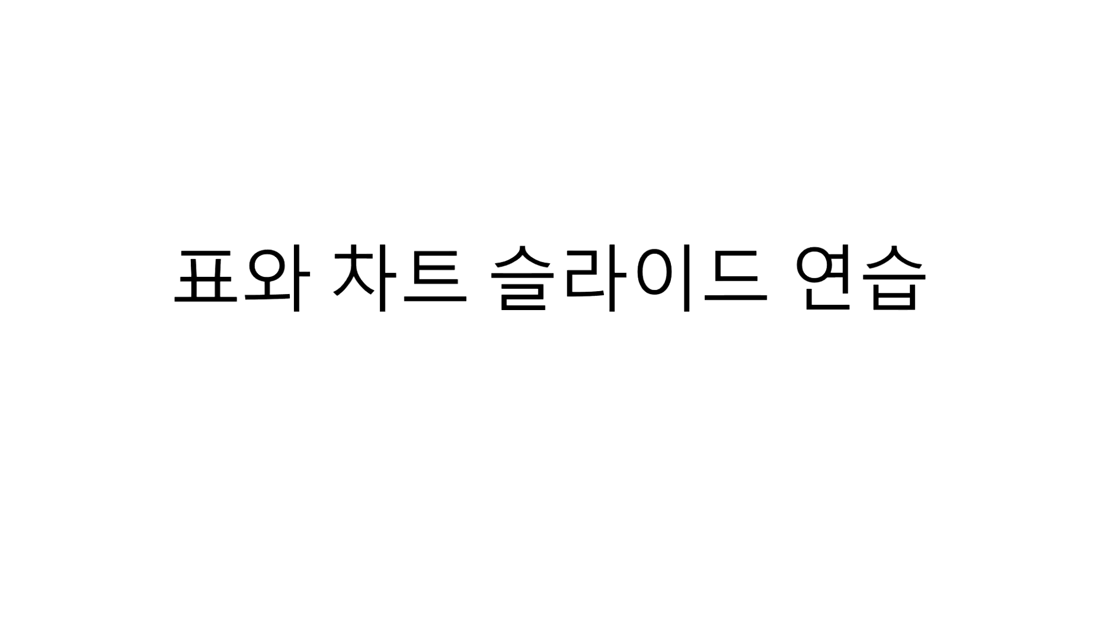
key(Escape)
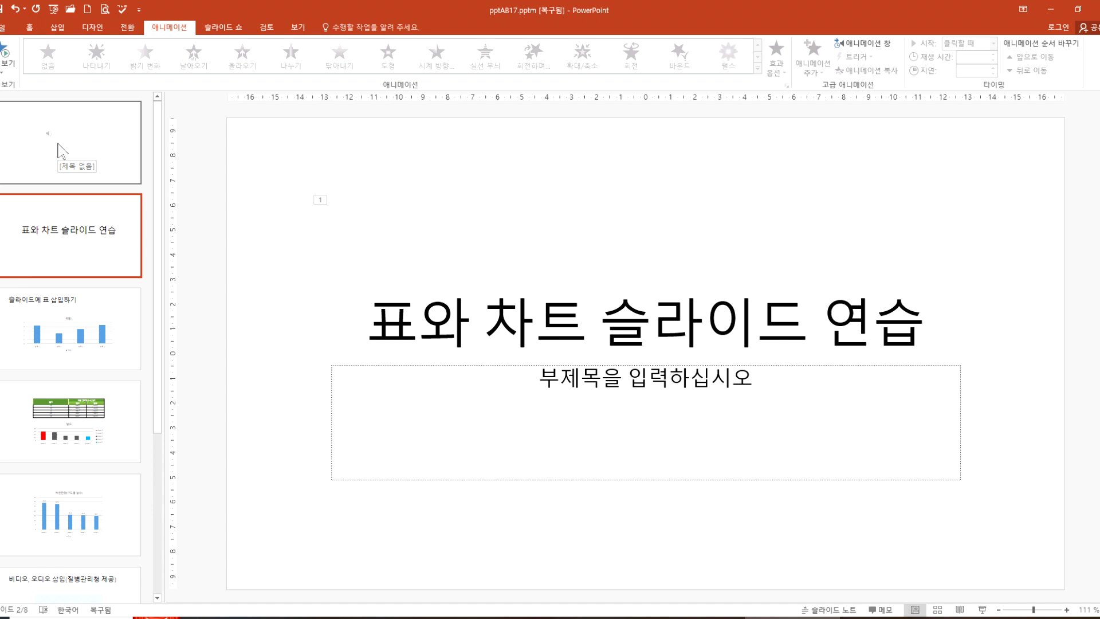
Step: Apply the 넘어지기 transition to slide 2, after trying 나누기 and 당기기
click(78, 140)
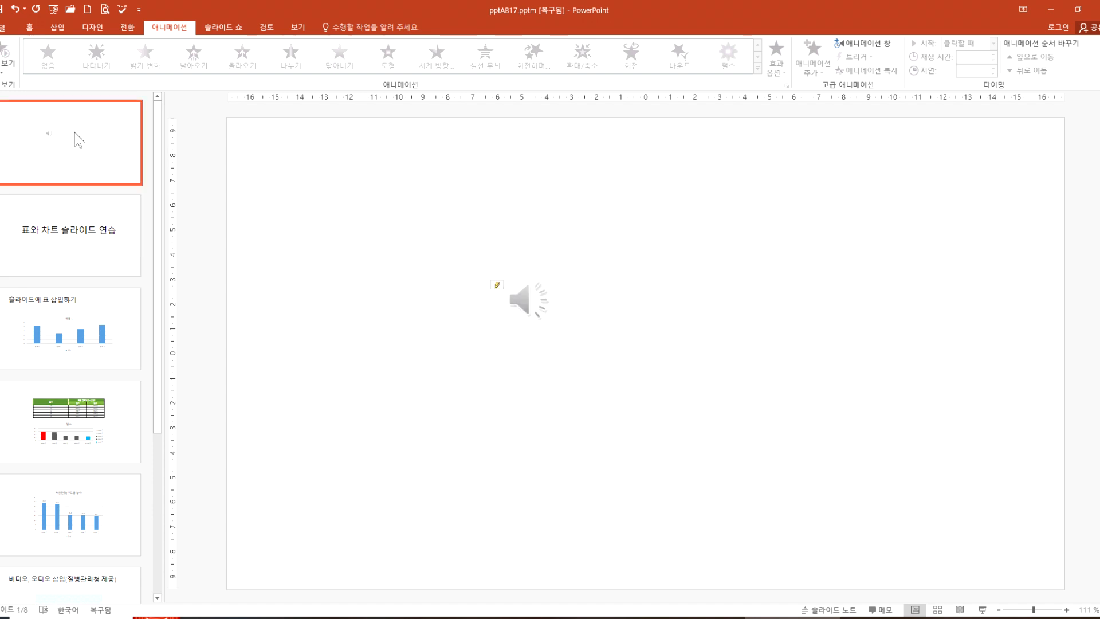
click(73, 212)
click(122, 27)
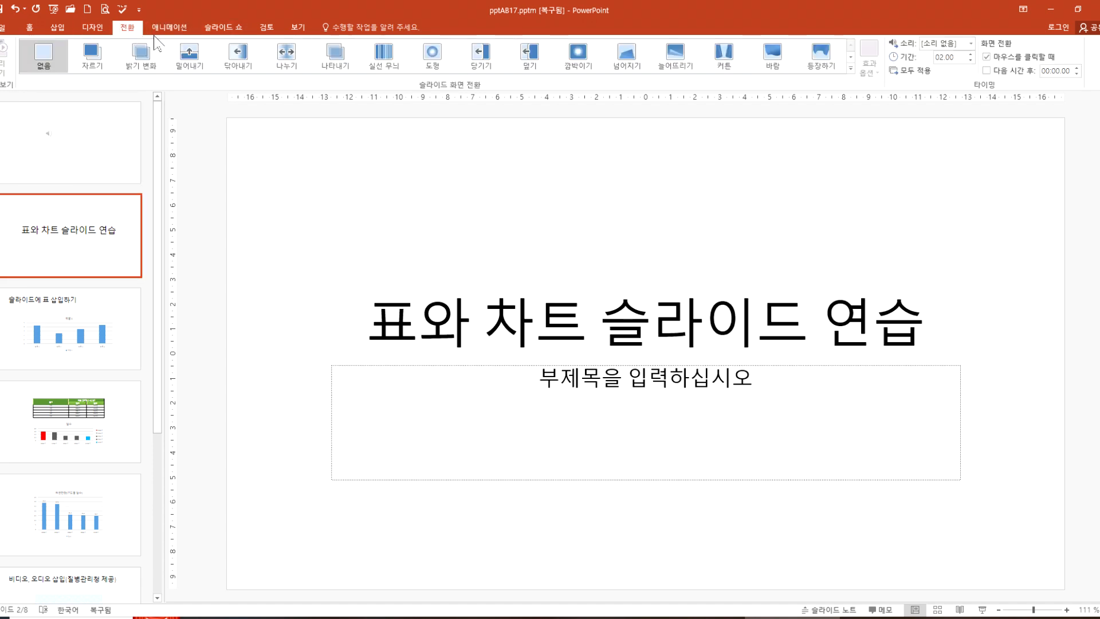
click(275, 59)
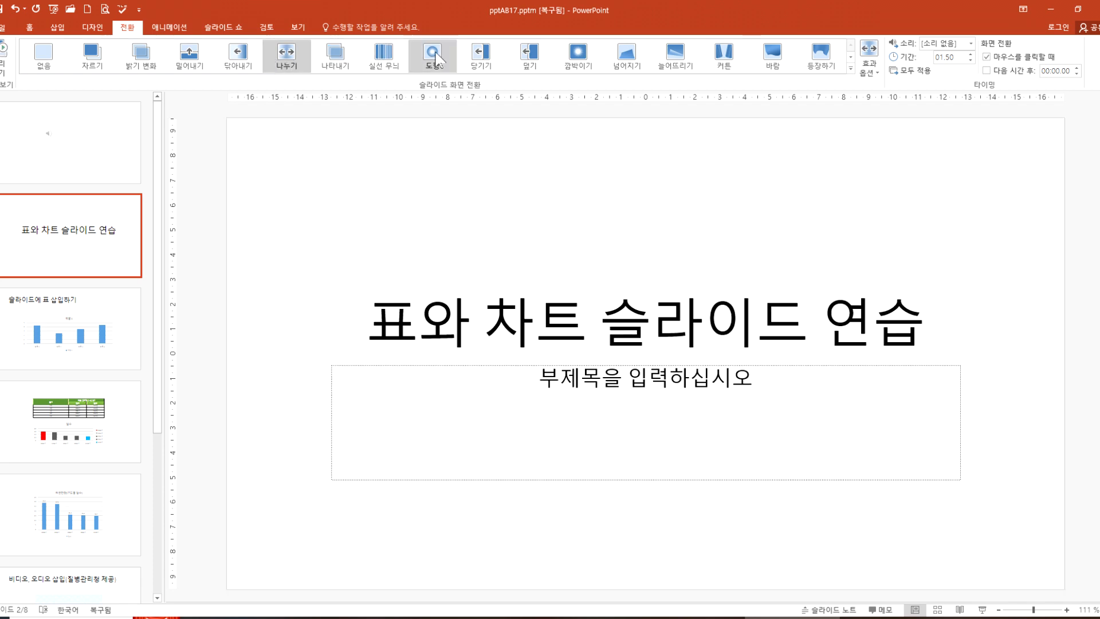
click(482, 61)
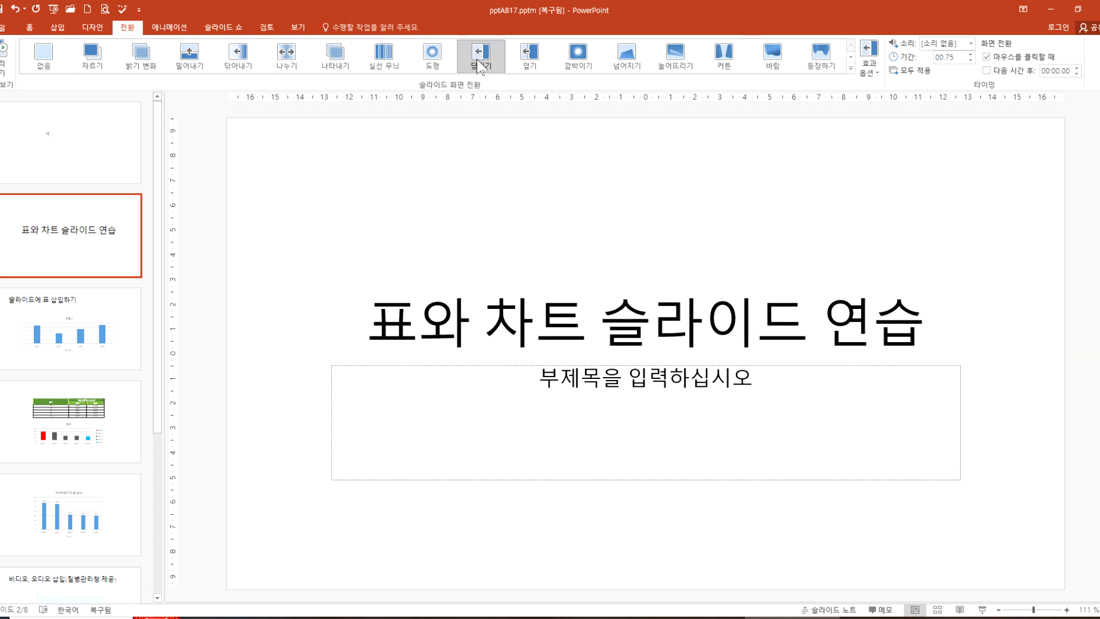
click(631, 57)
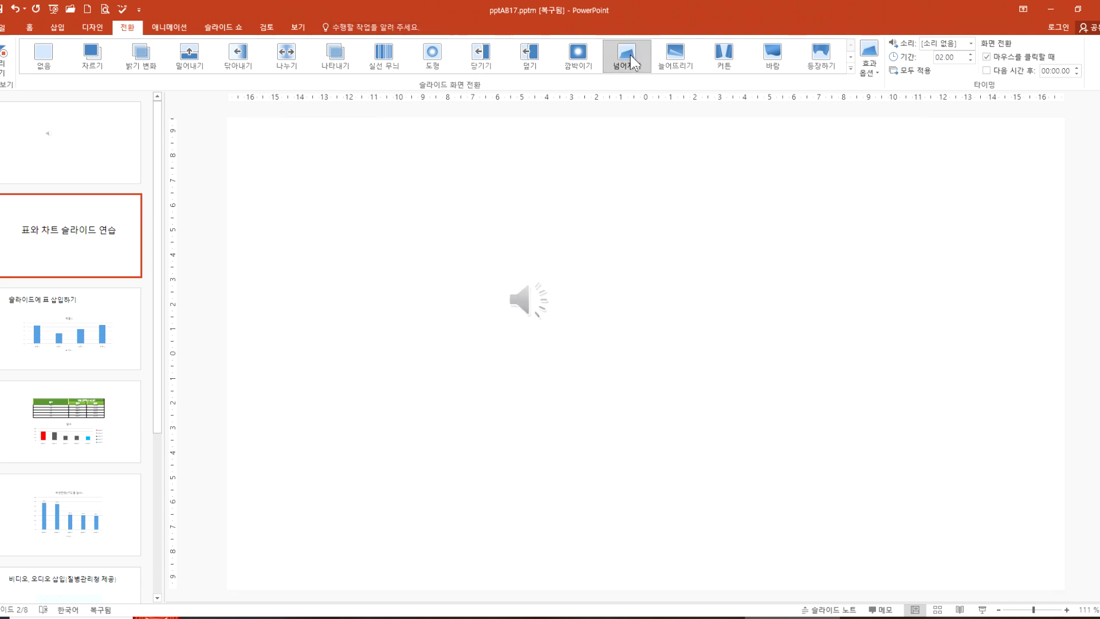